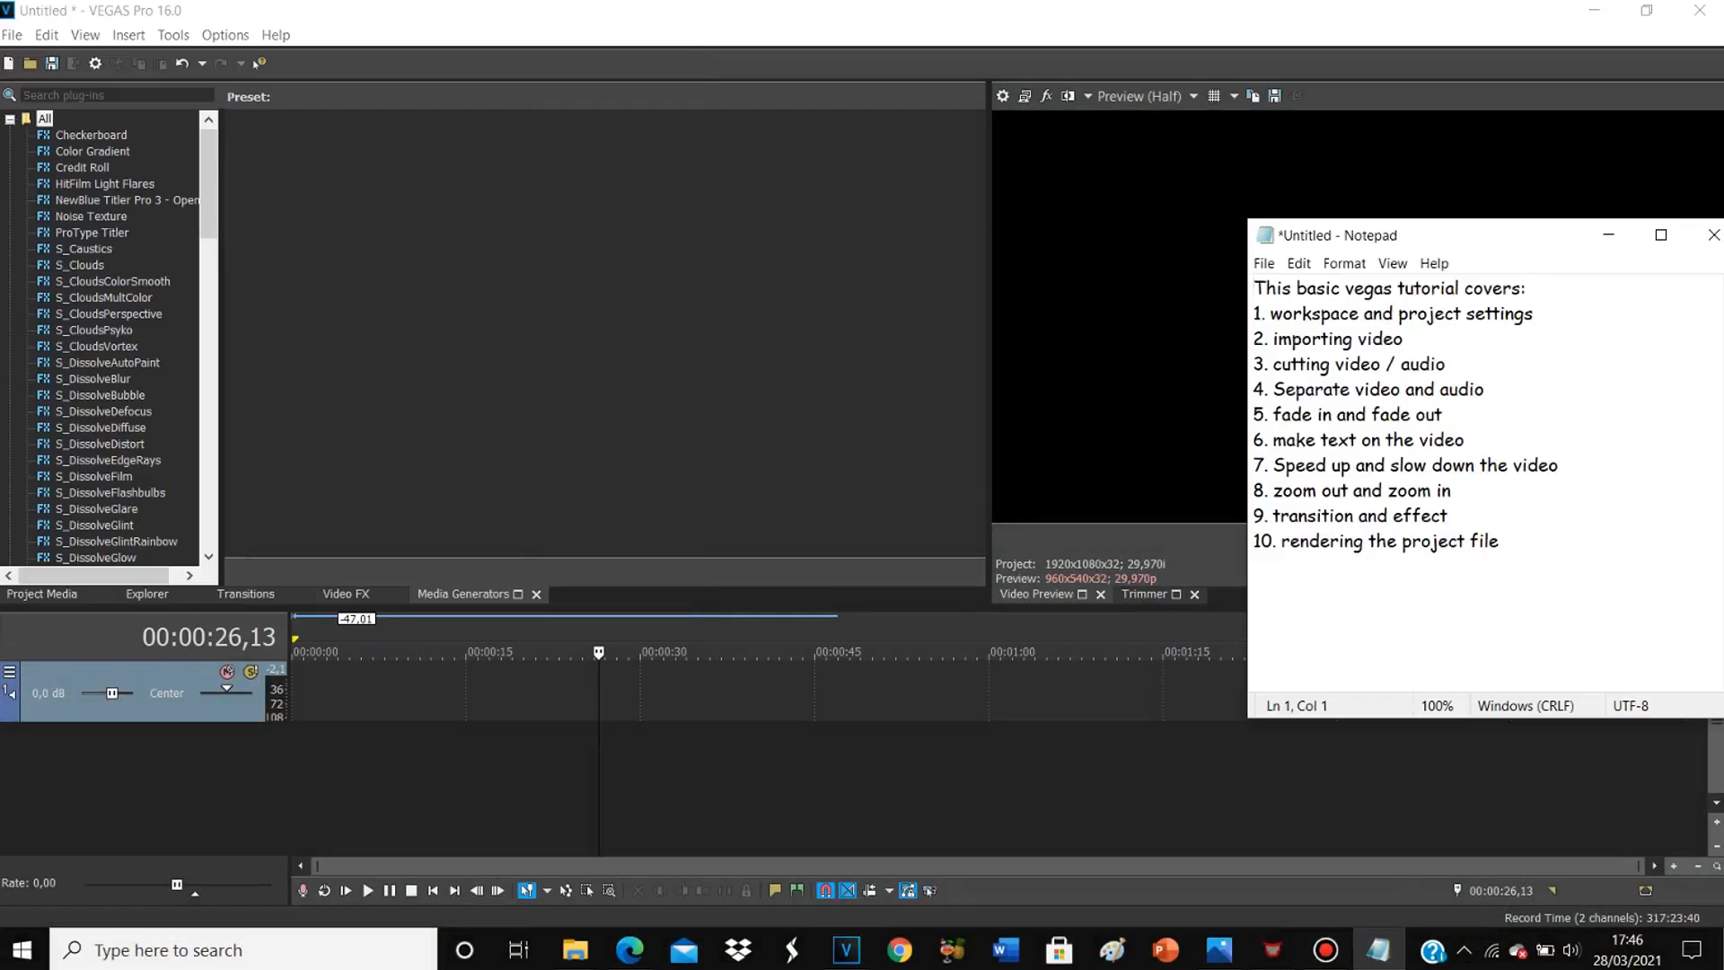
Step: Highlight the line "1. workspace and project settings" in the notes and minimize Notepad
left_click_drag(1534, 314, 1254, 314)
left_click(1608, 236)
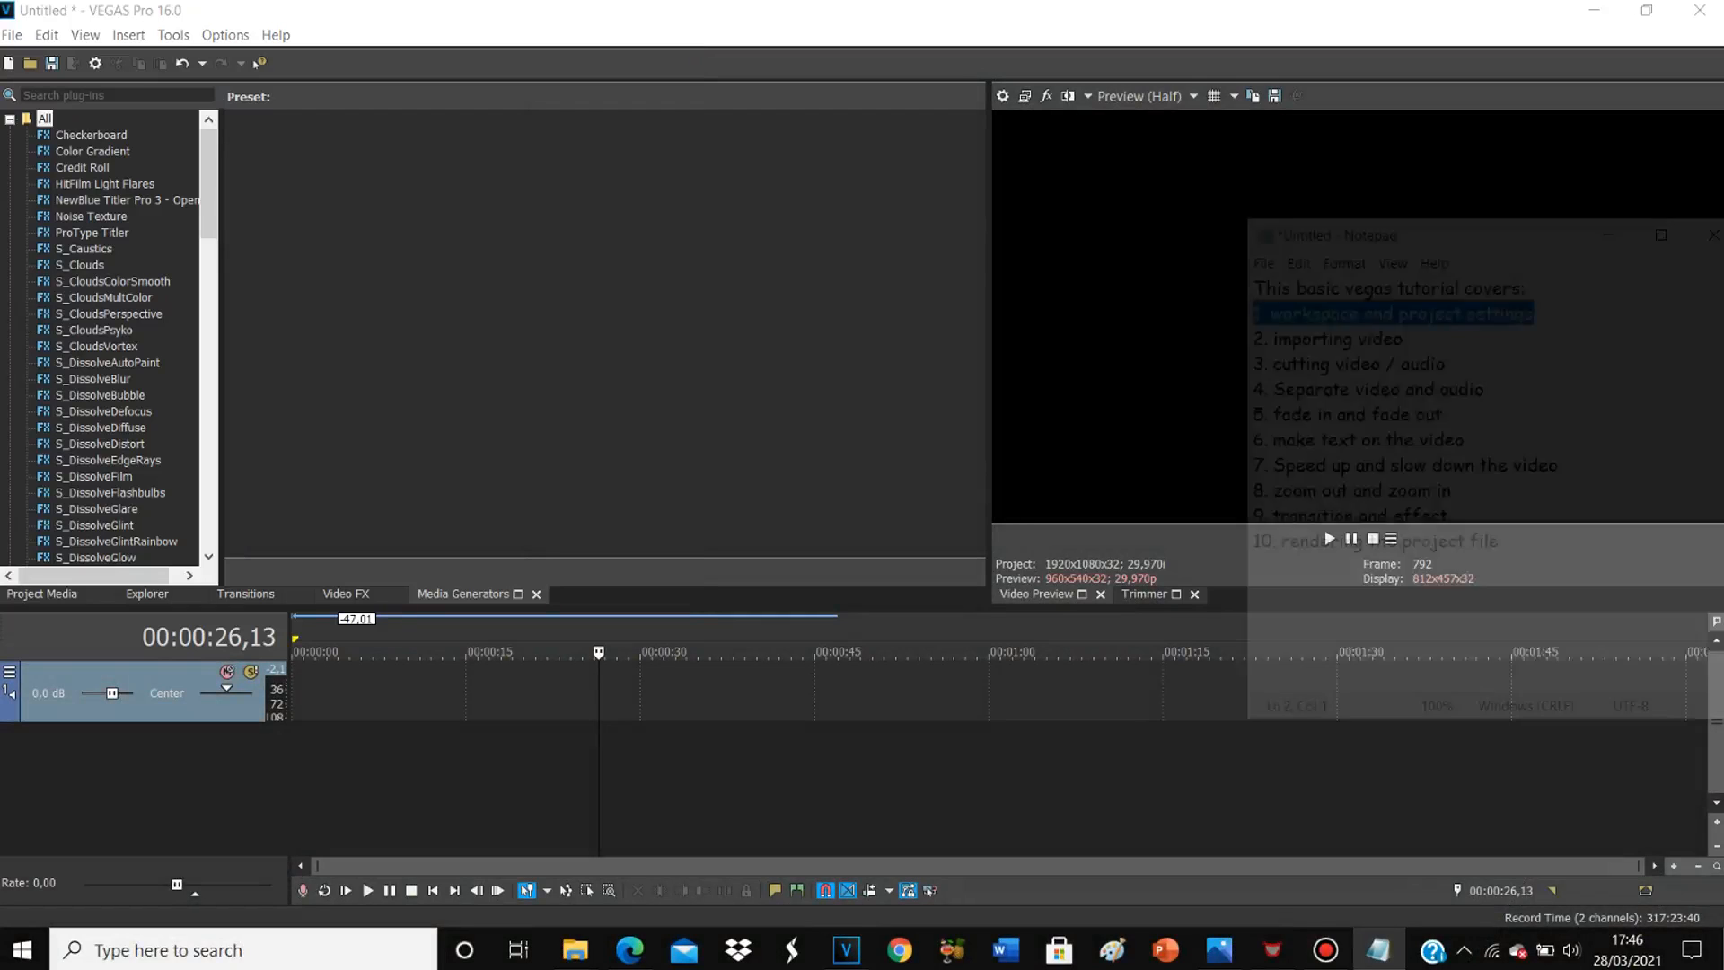
left_click(173, 35)
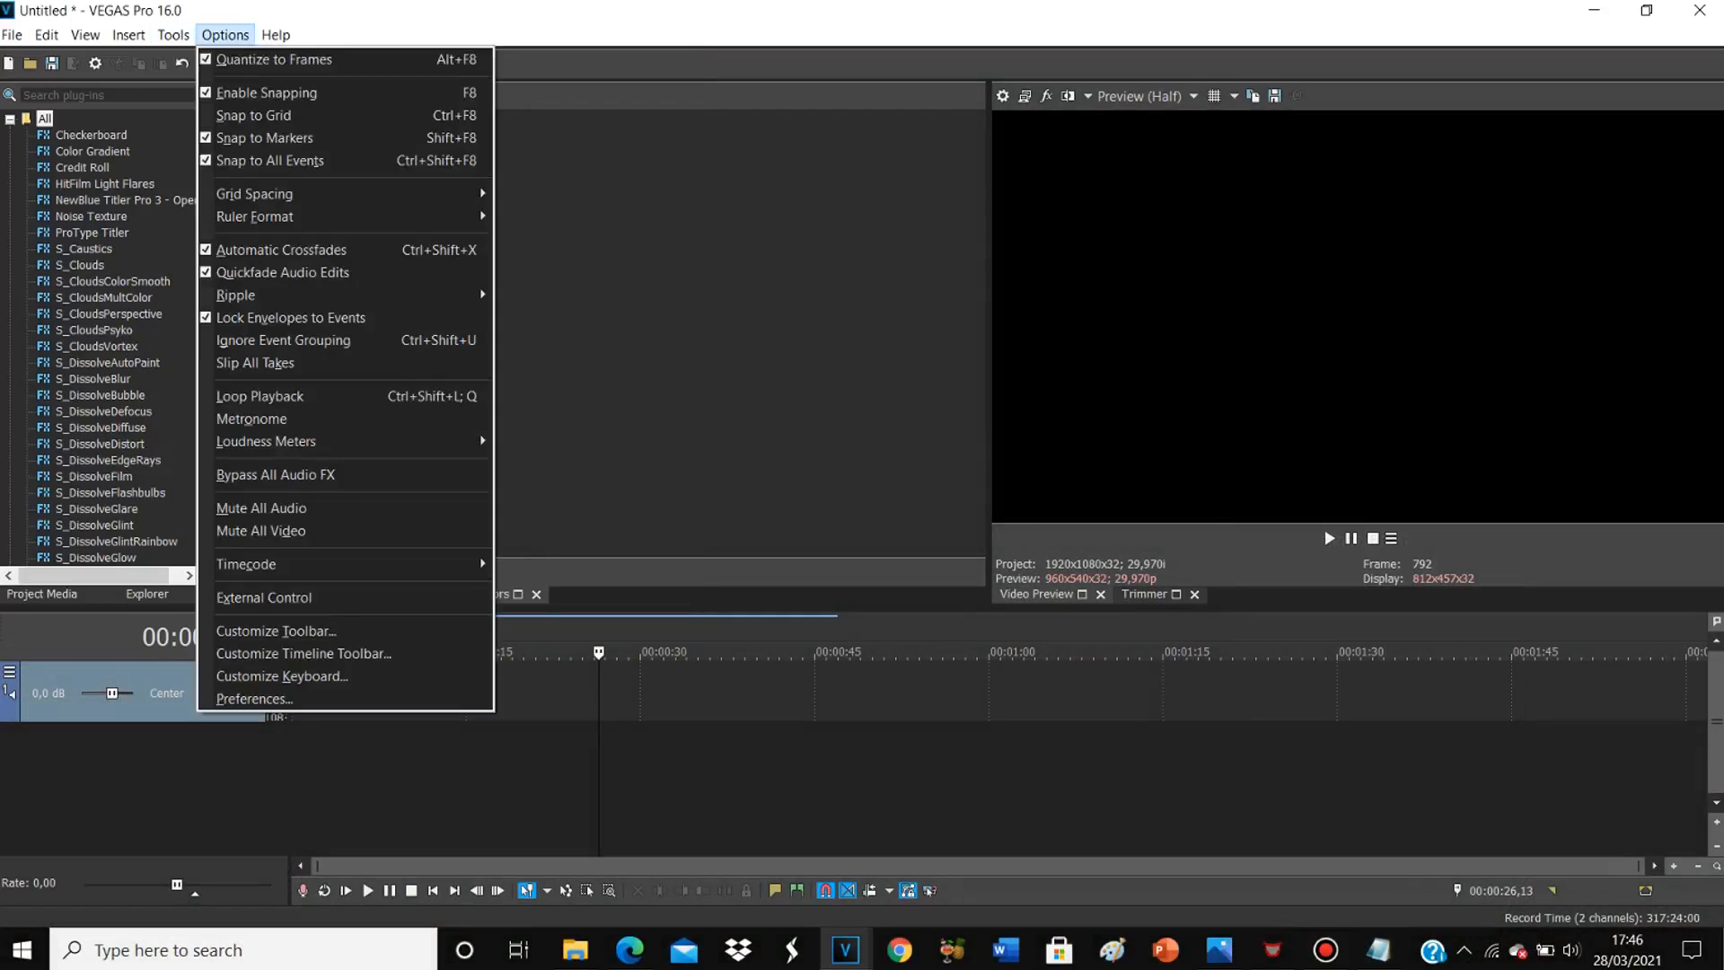
mouse_move(225, 35)
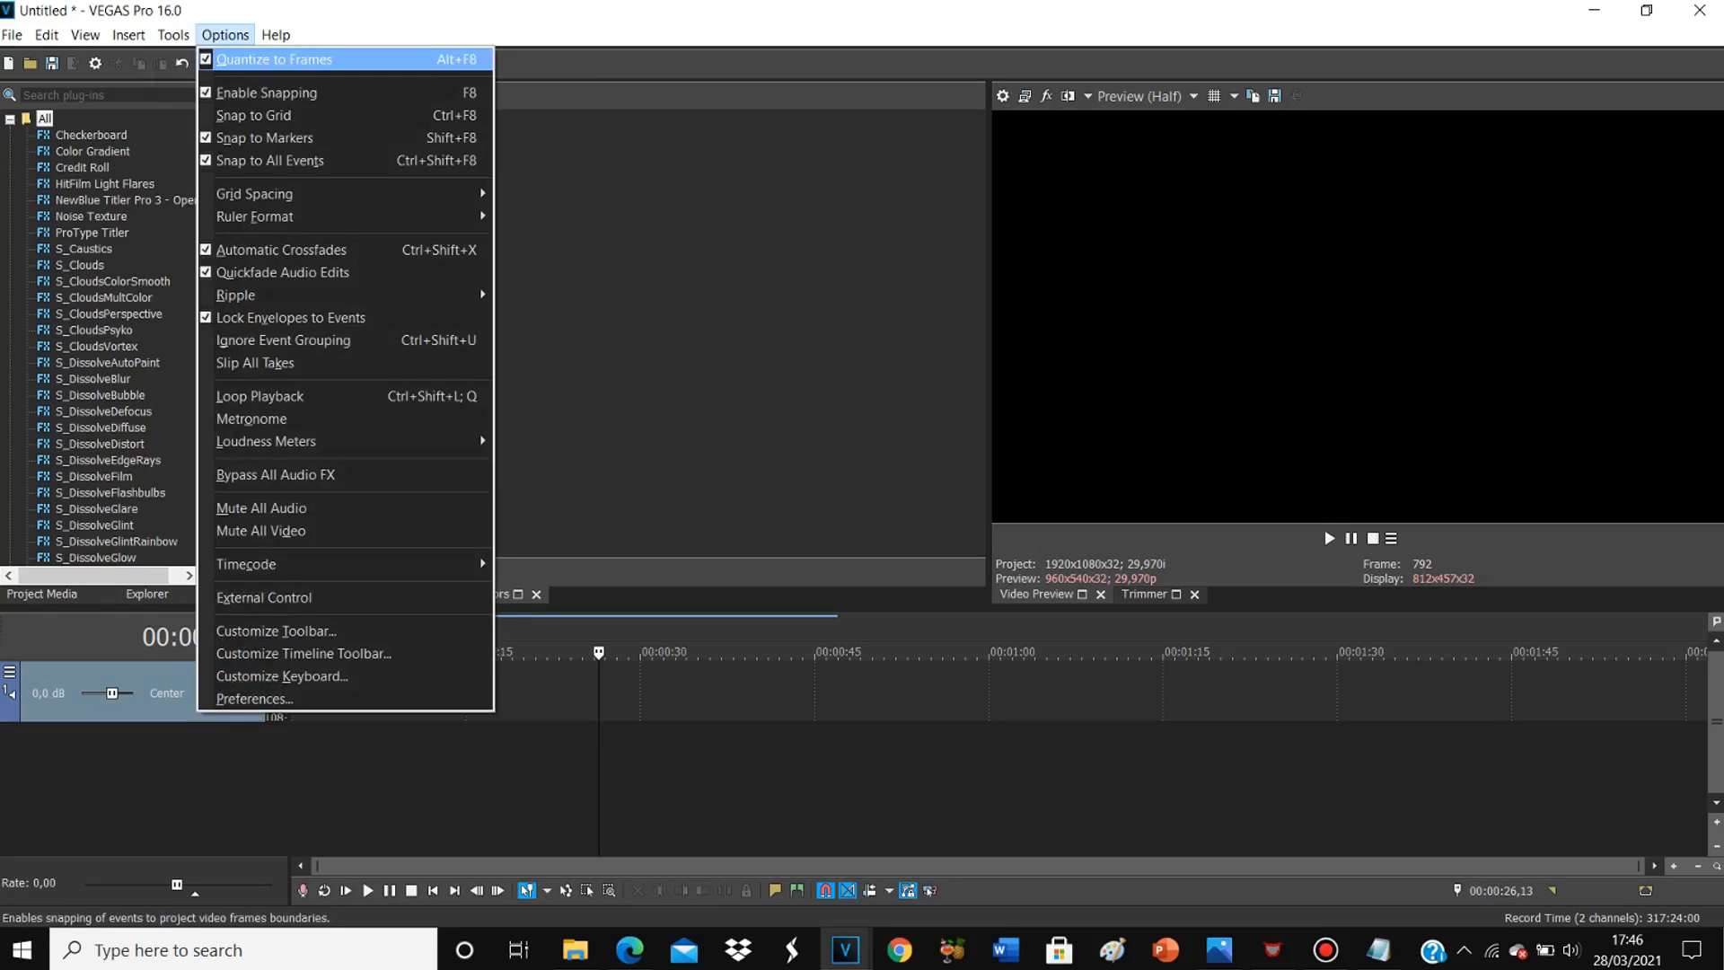
key("Escape")
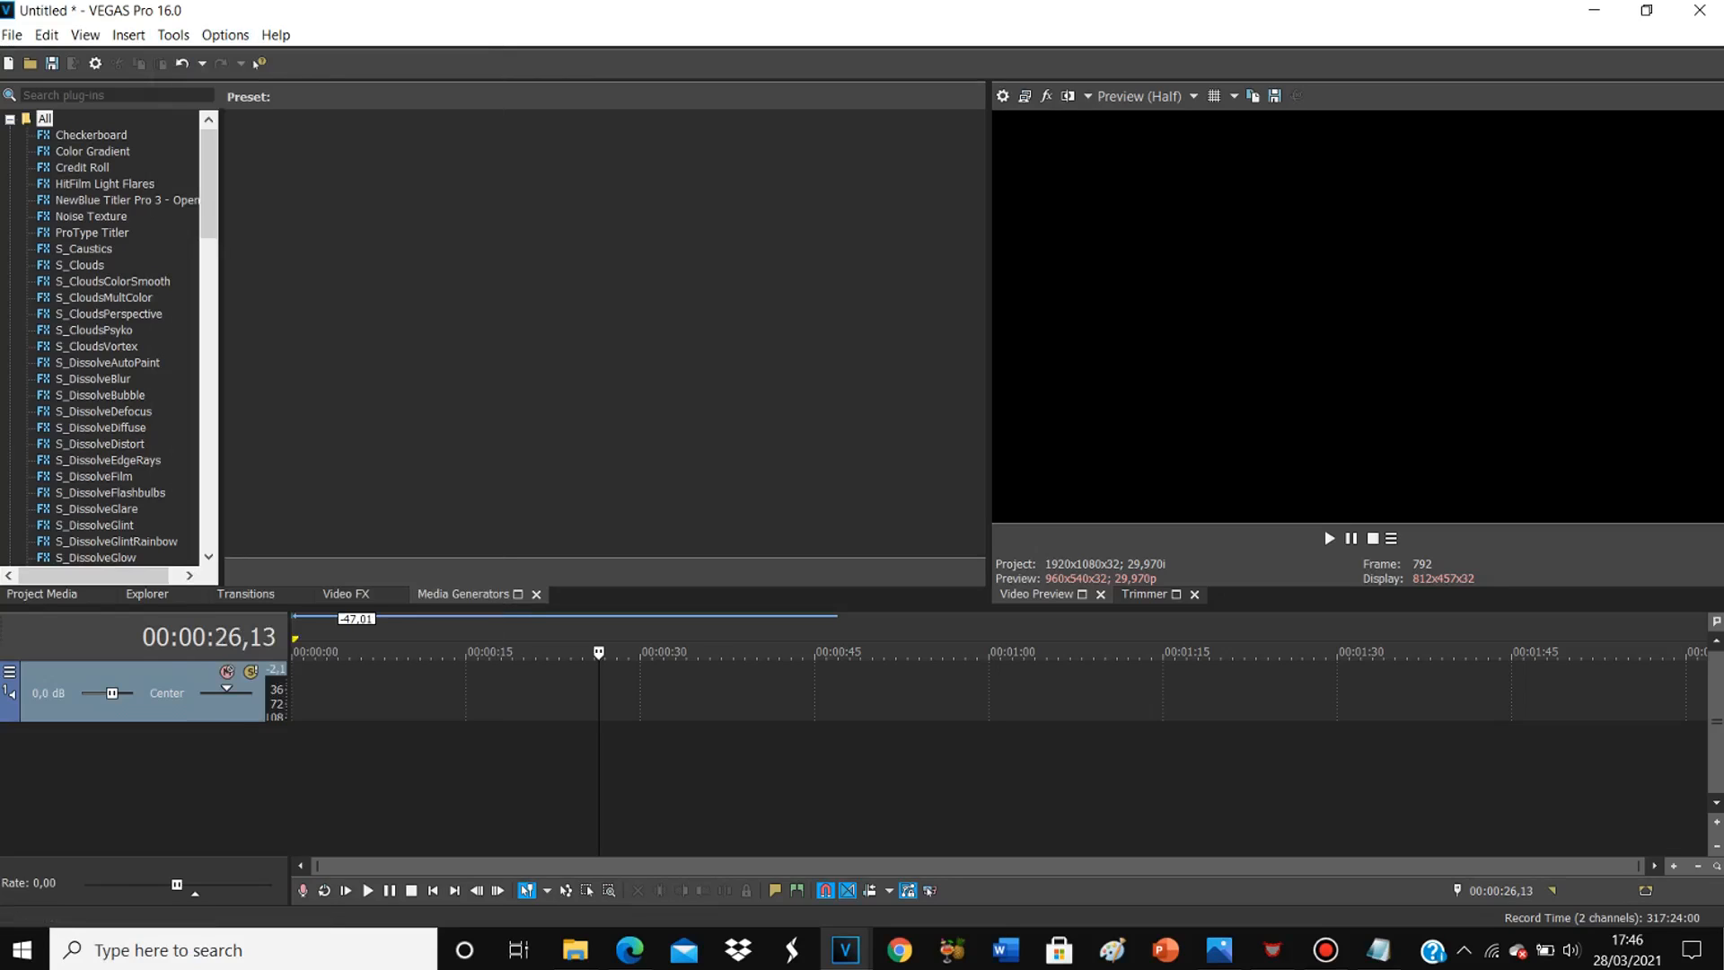
Step: Set the project's video template to HDV 720-30p (1280x720; 29,970 fps) in the project properties and confirm
key("alt+Return")
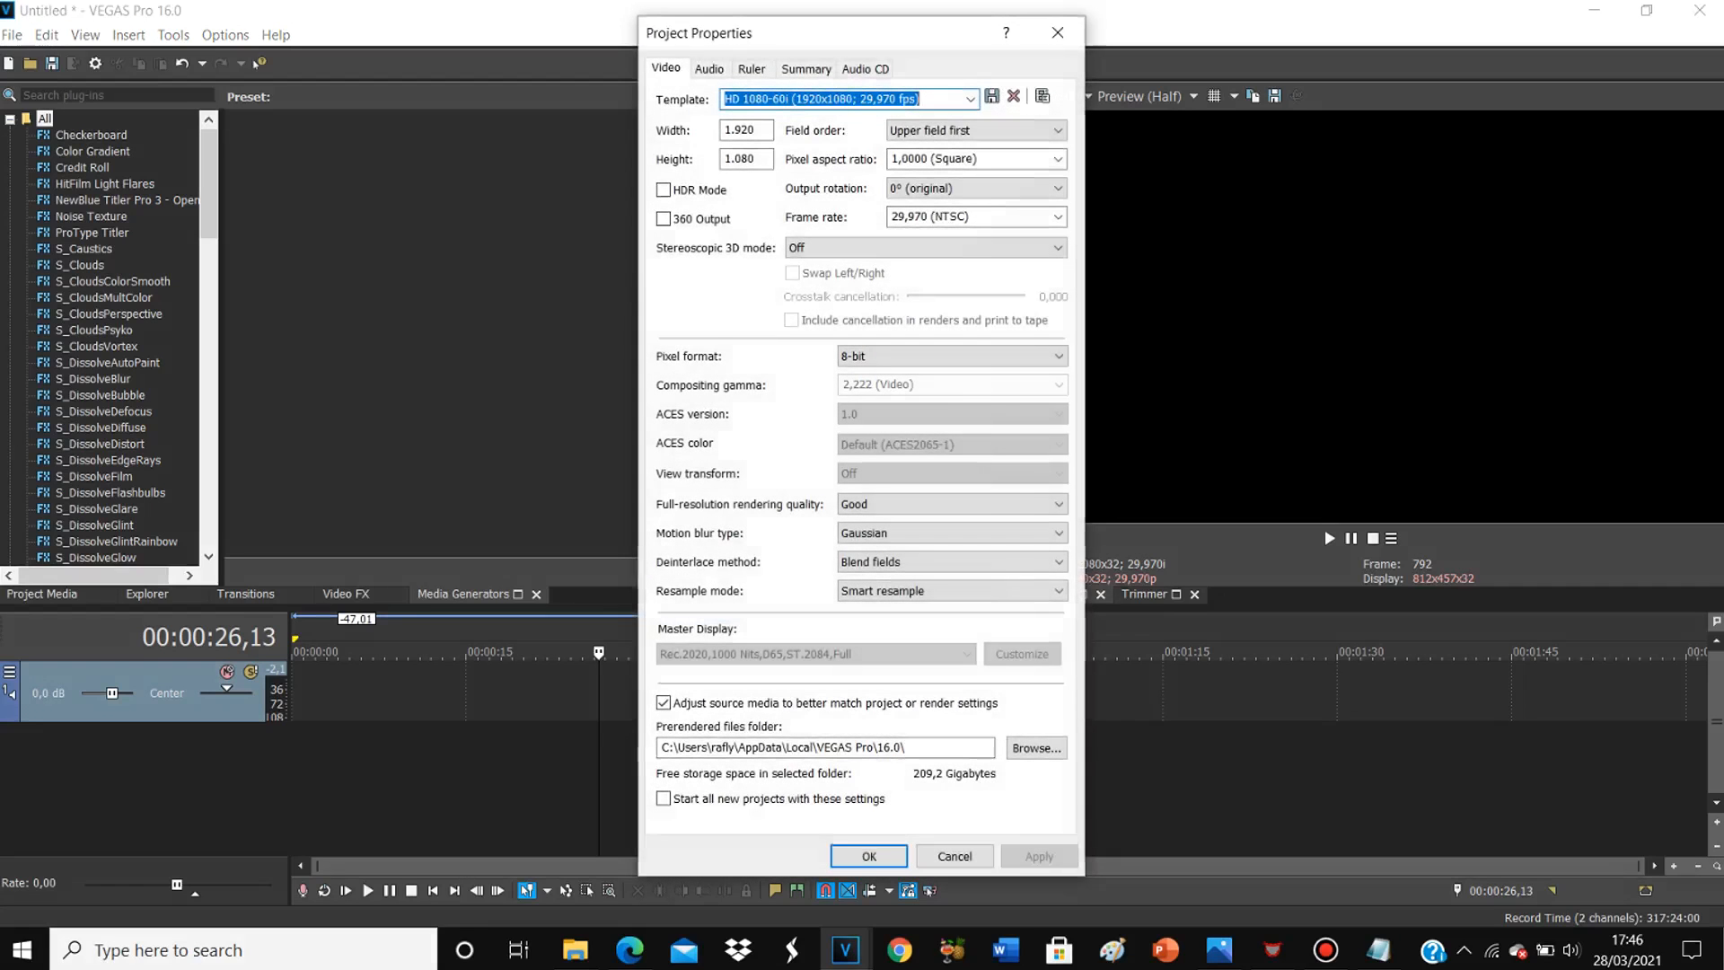
left_click(970, 100)
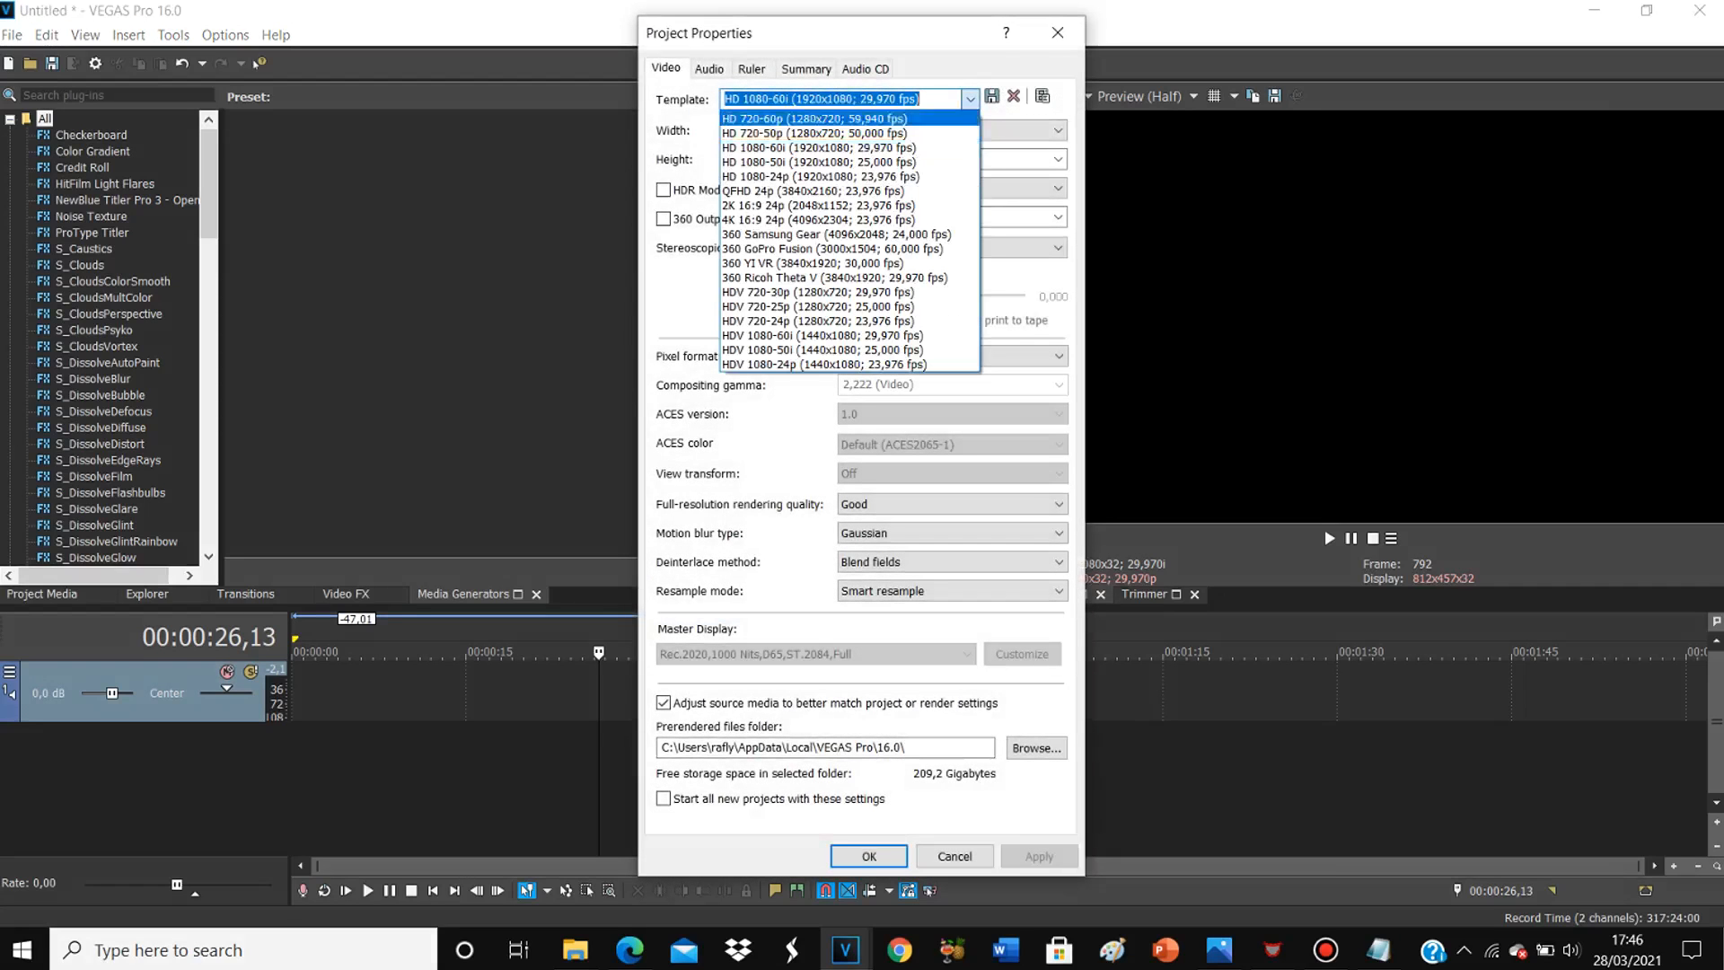
key("Down")
key("Down")
key("Down")
key("Down")
key("Down")
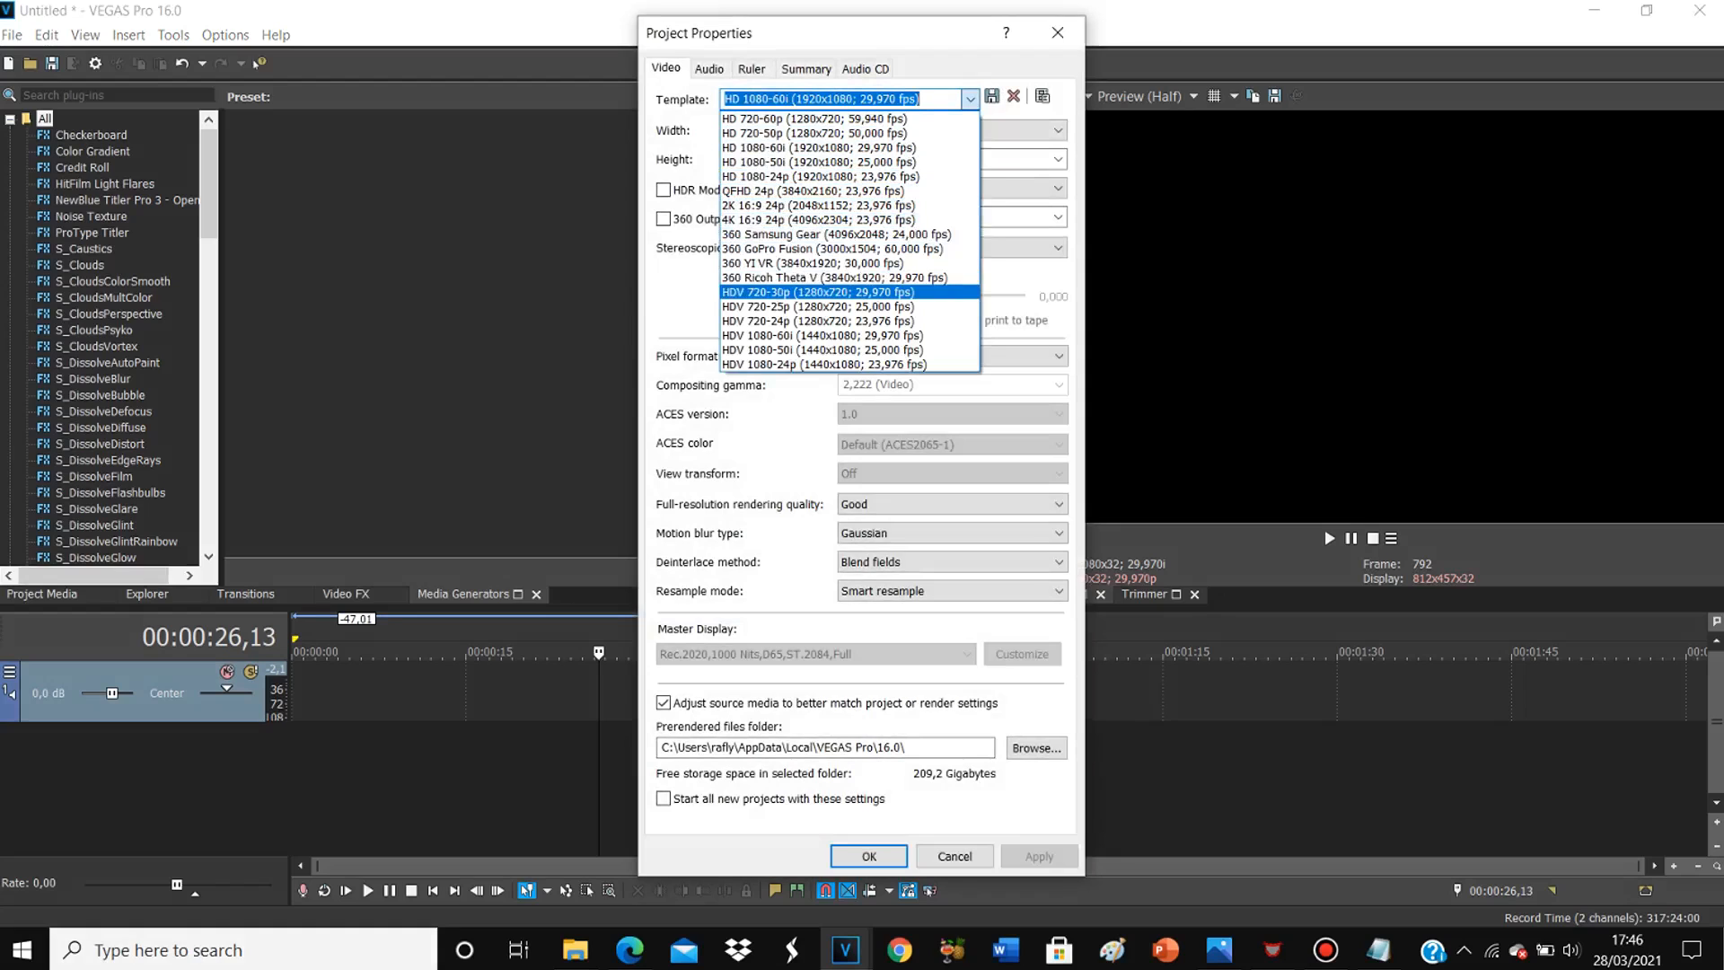
key("Return")
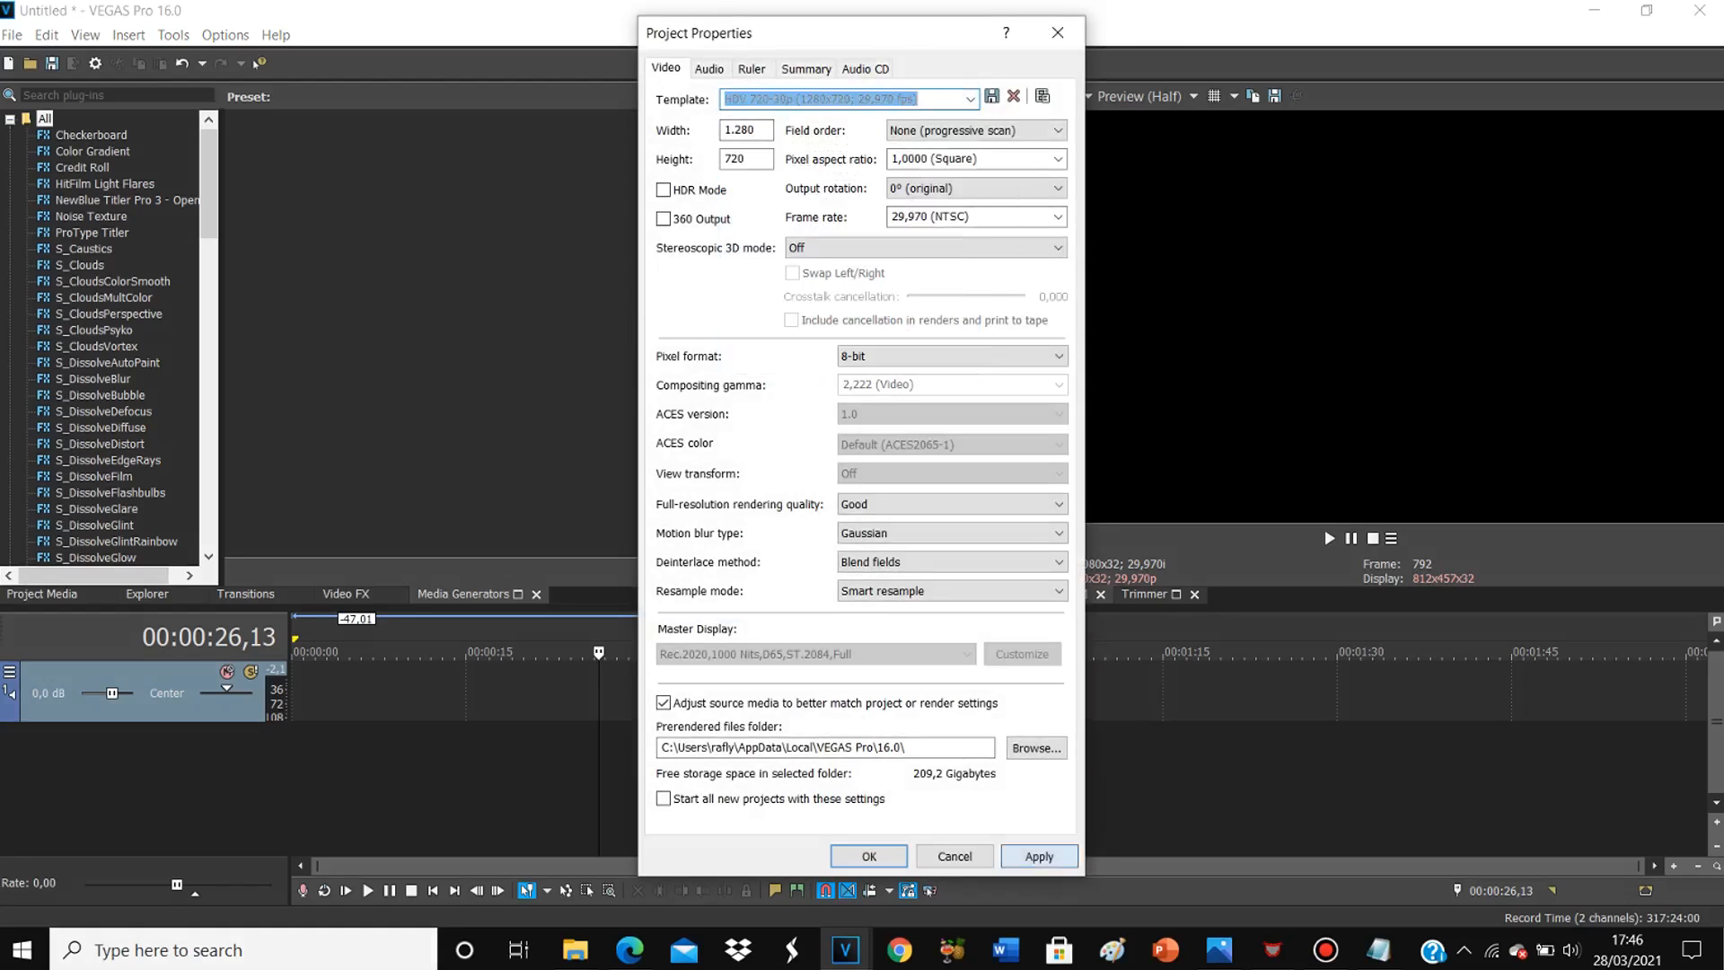
key("Return")
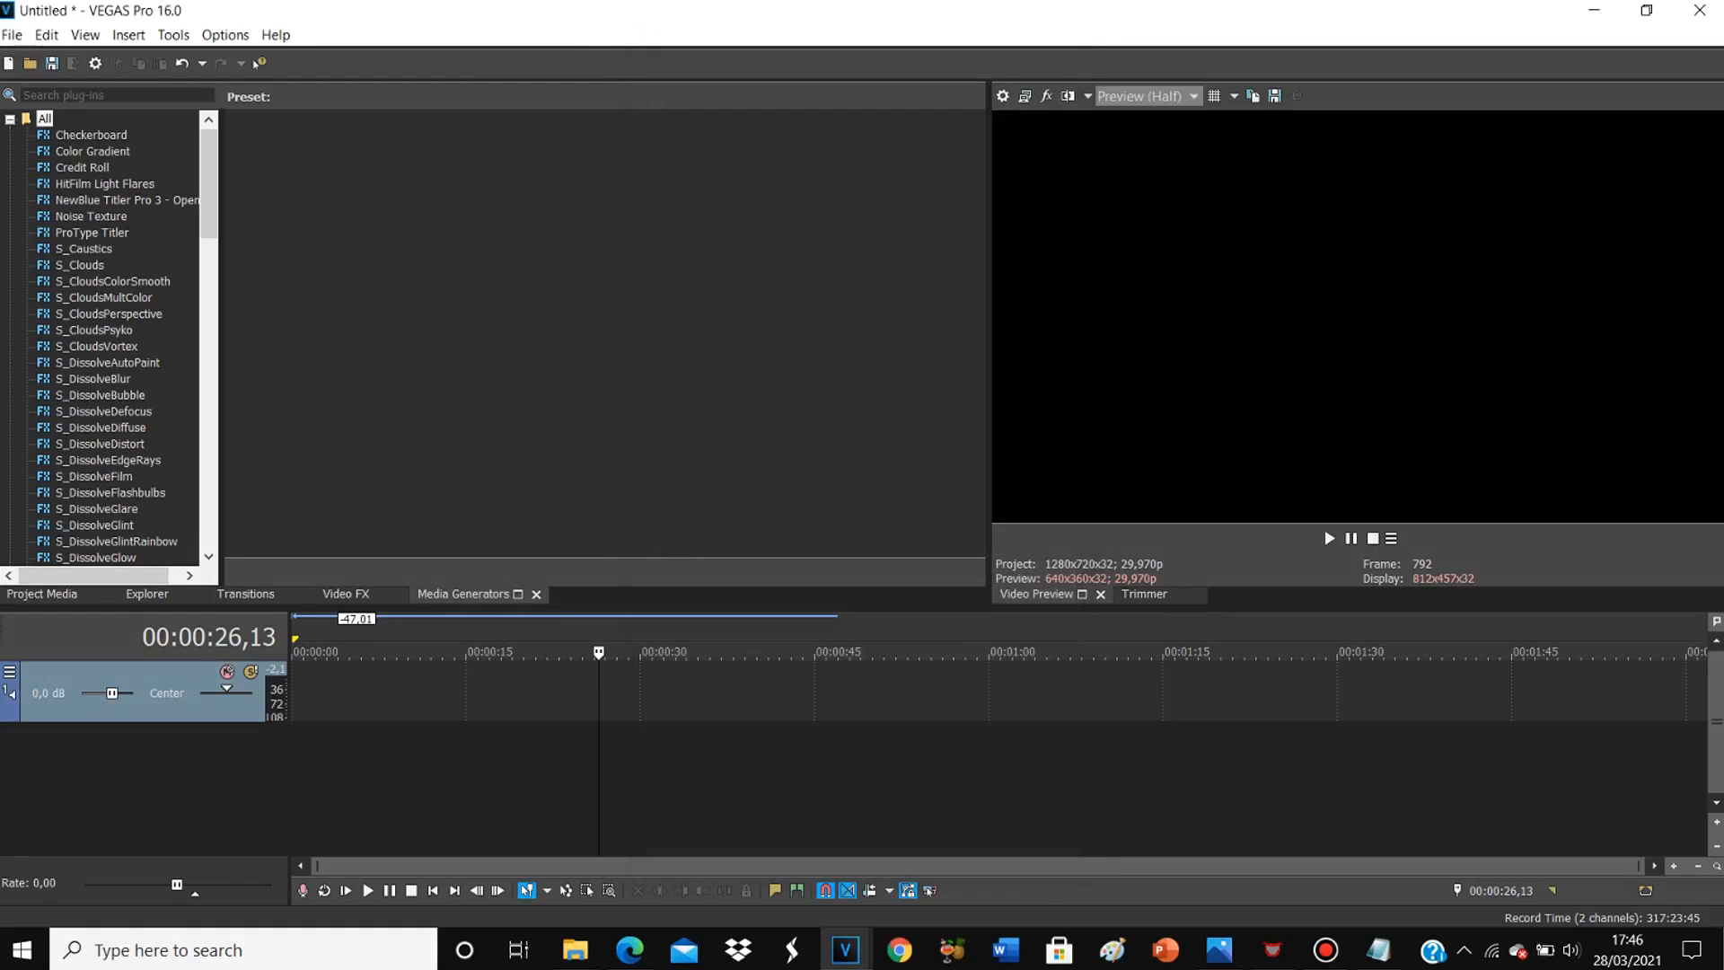
Step: Try the video preview quality at Preview Full and Preview Quarter, and return it to Preview Half
left_click(1139, 96)
key("Down")
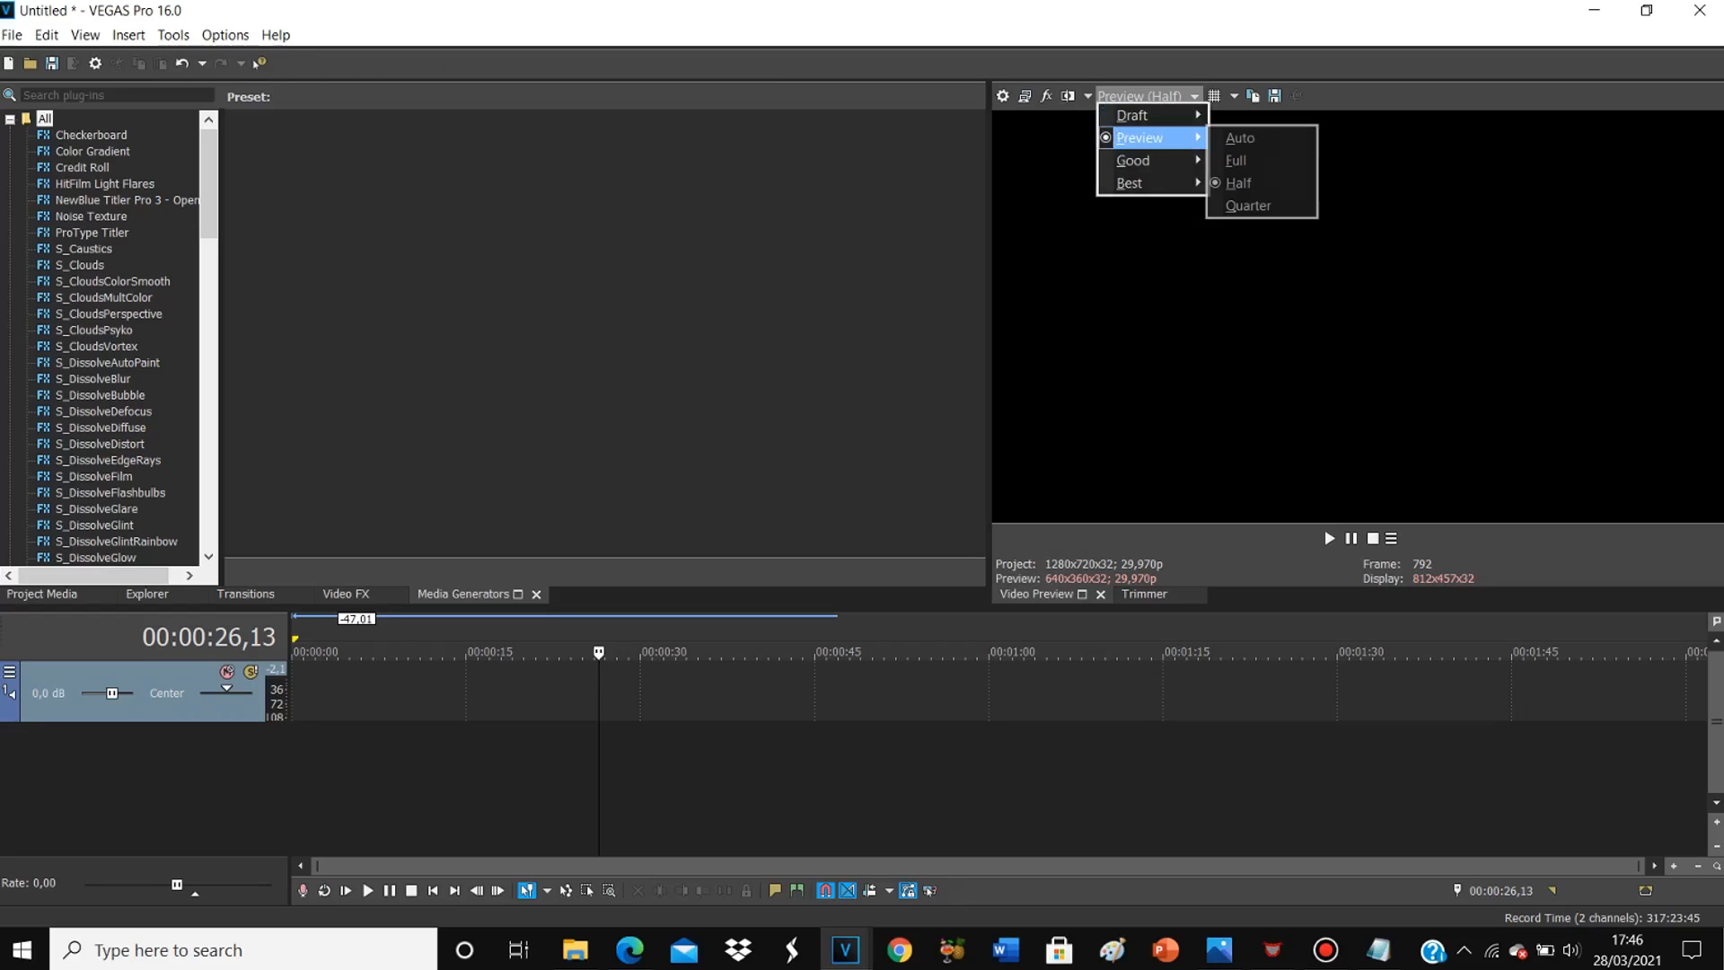
key("Right")
key("Down")
key("Return")
left_click(1145, 97)
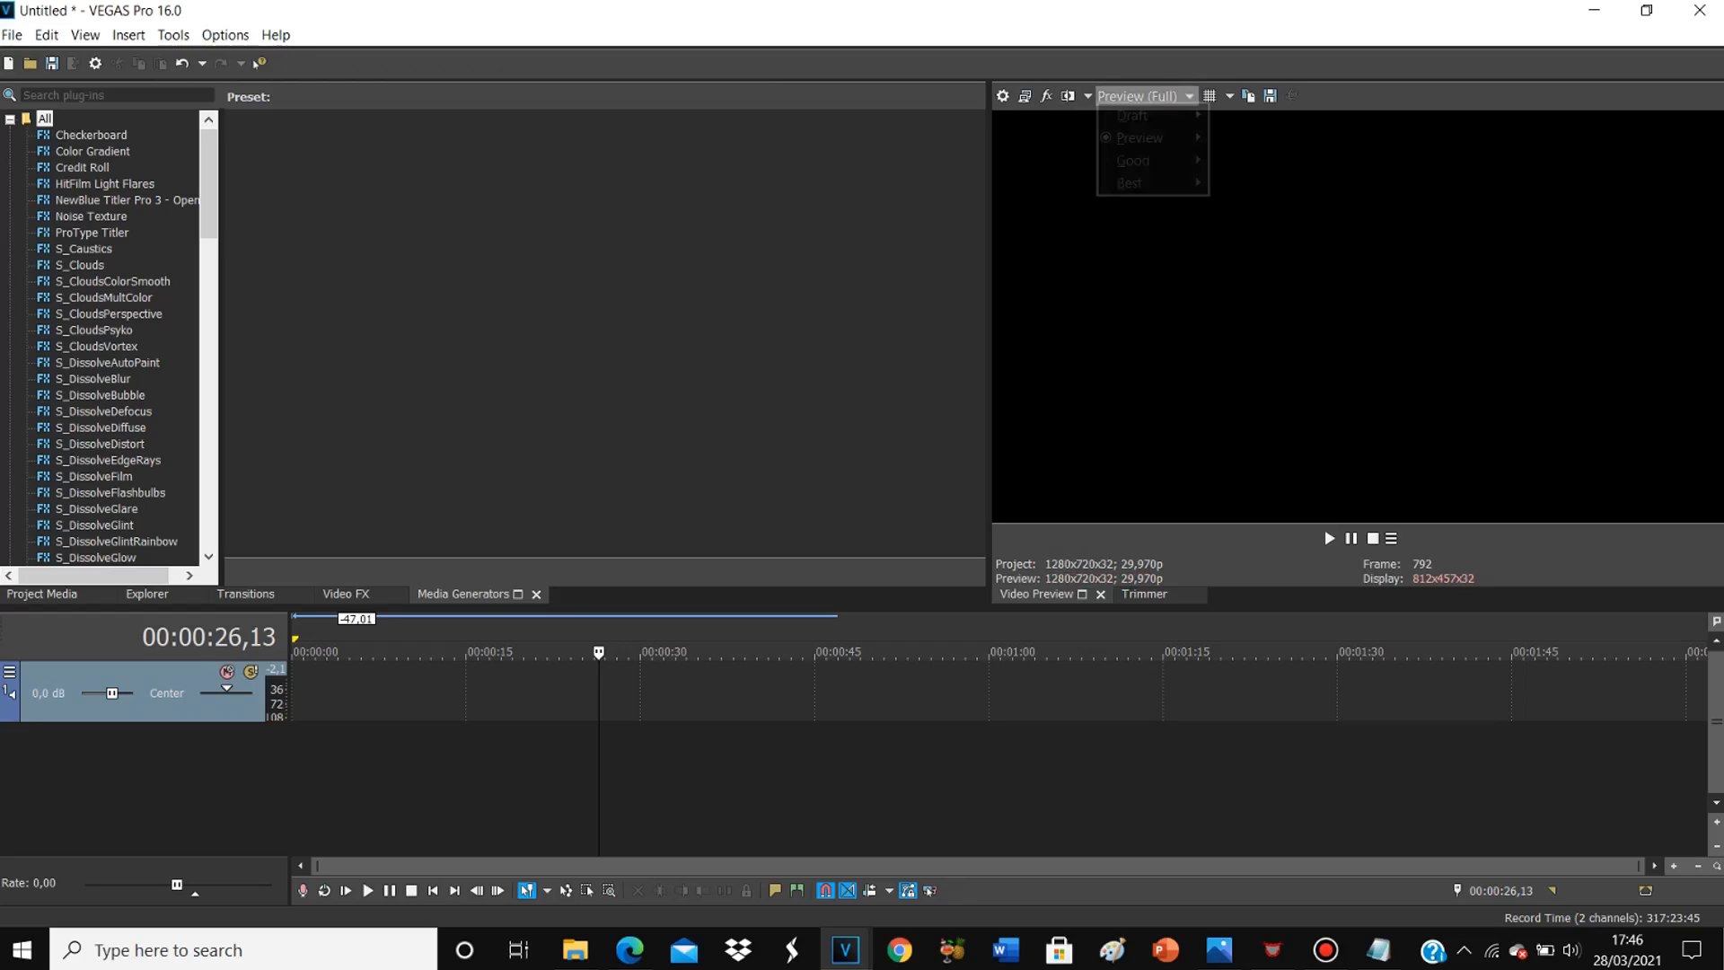
mouse_move(1145, 138)
left_click(1249, 206)
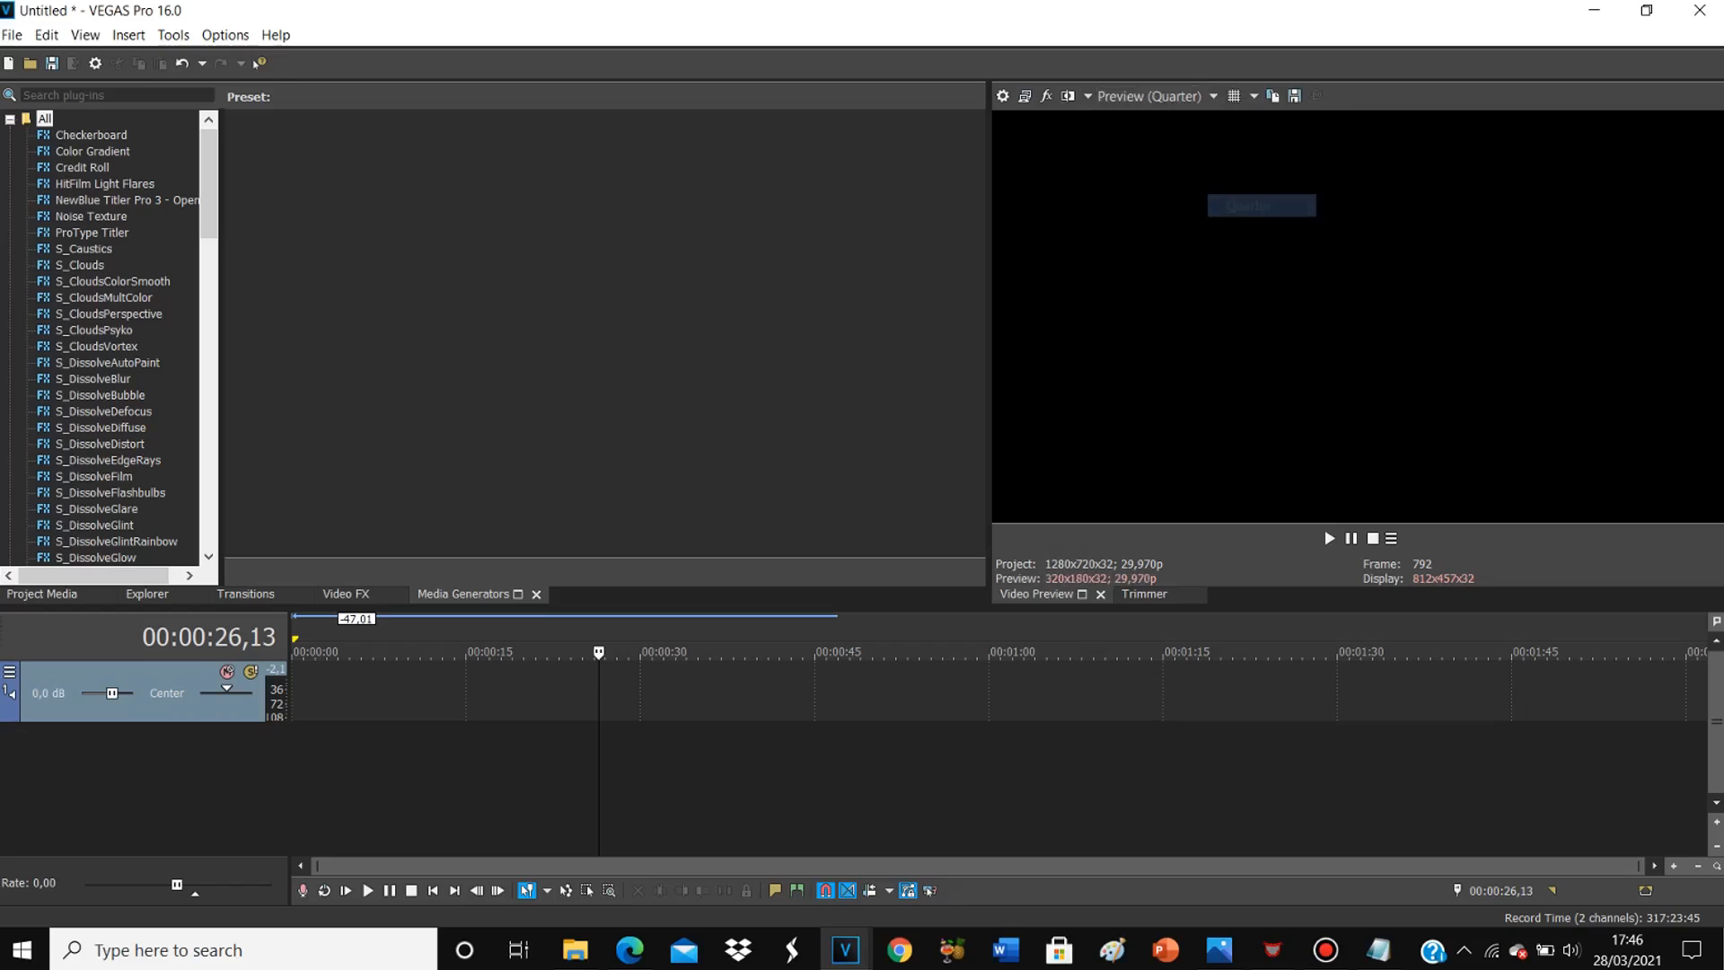
left_click(1149, 96)
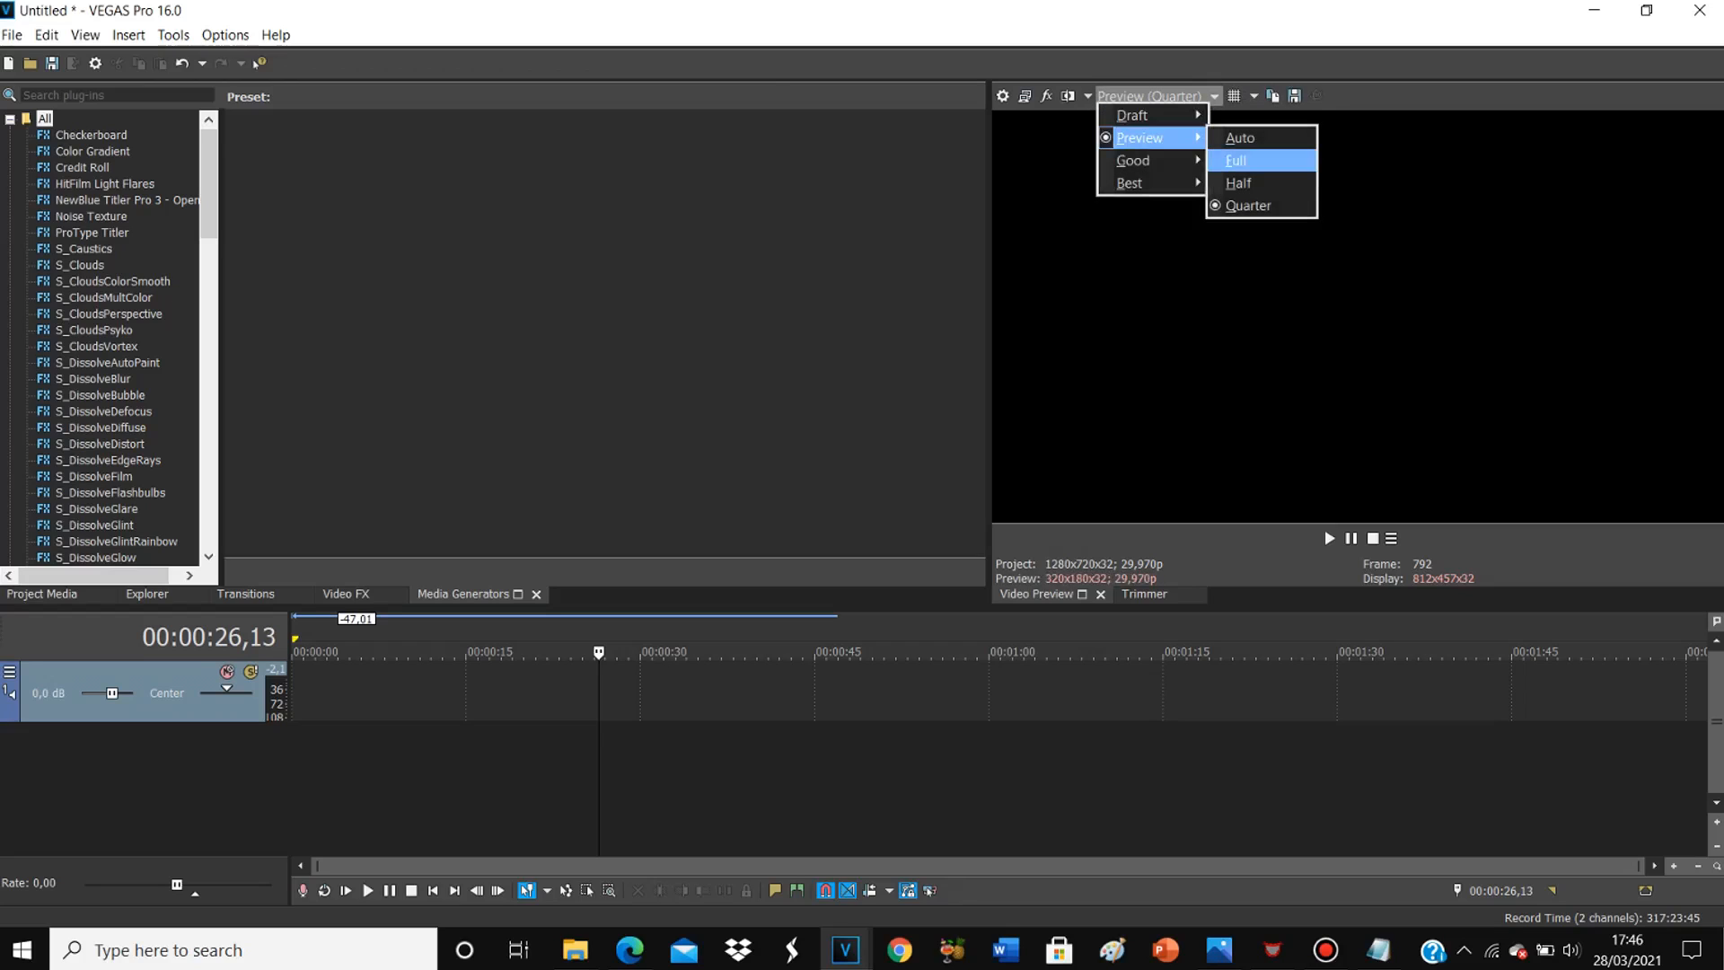
left_click(1239, 183)
Step: Switch to Notepad, mark item 1 with ": done", highlight "2. importing video" and minimize the notes
left_click(1379, 950)
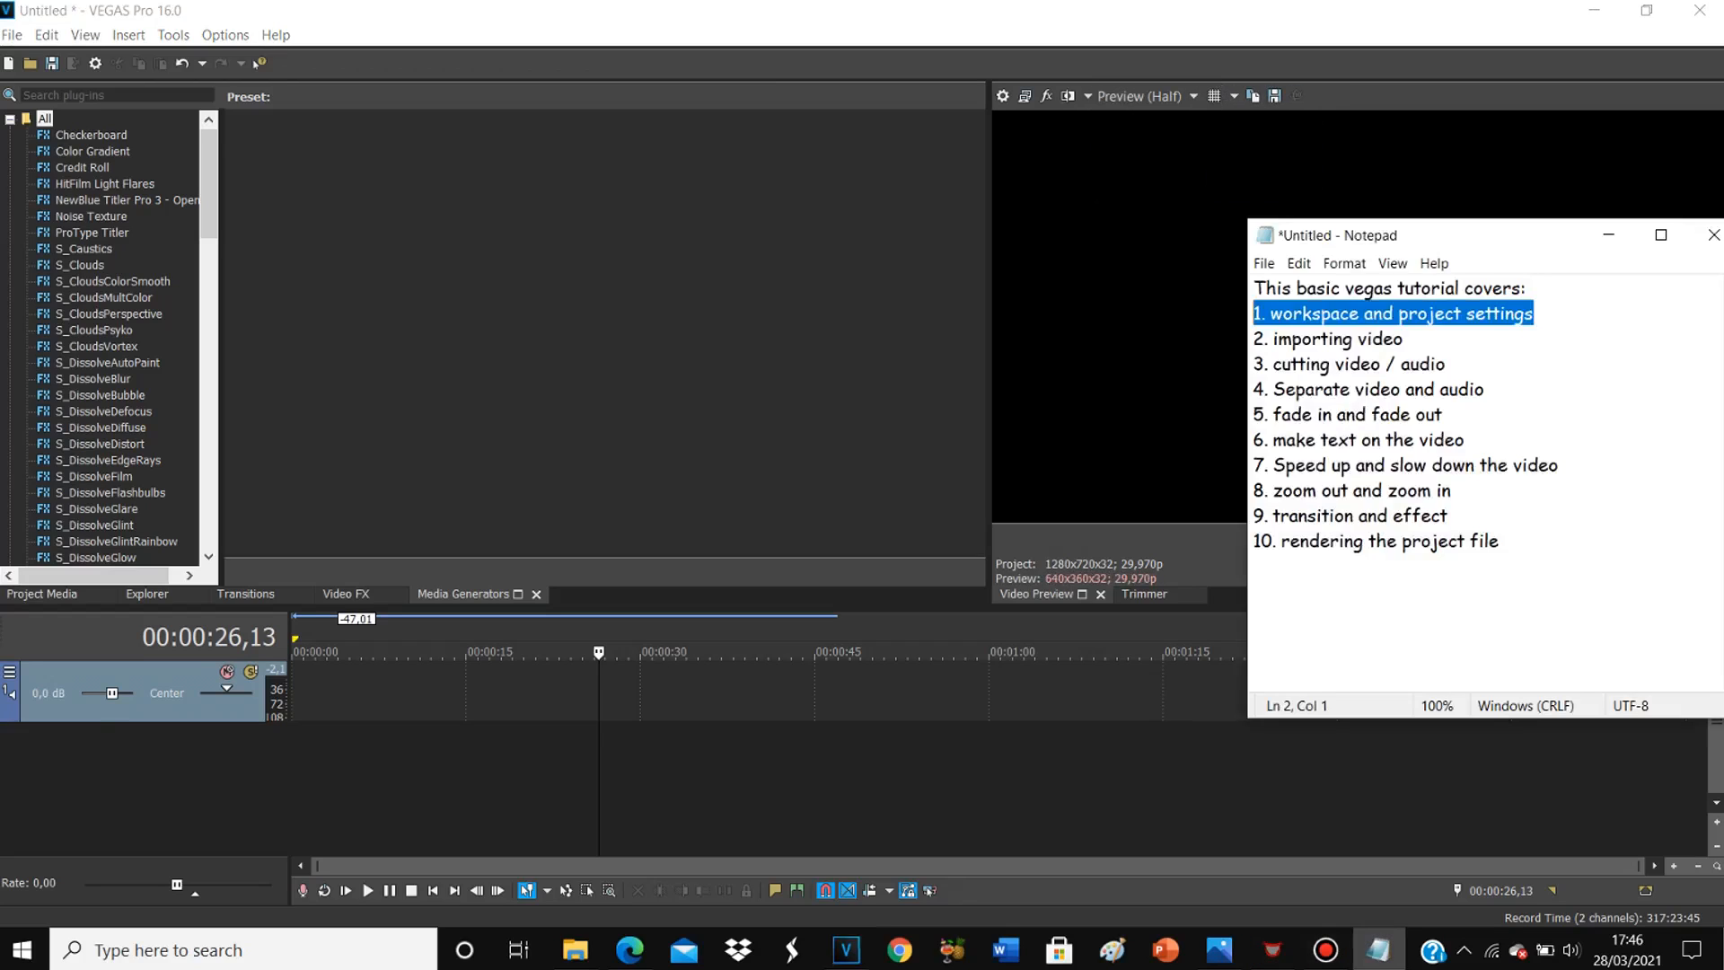
left_click(1404, 339)
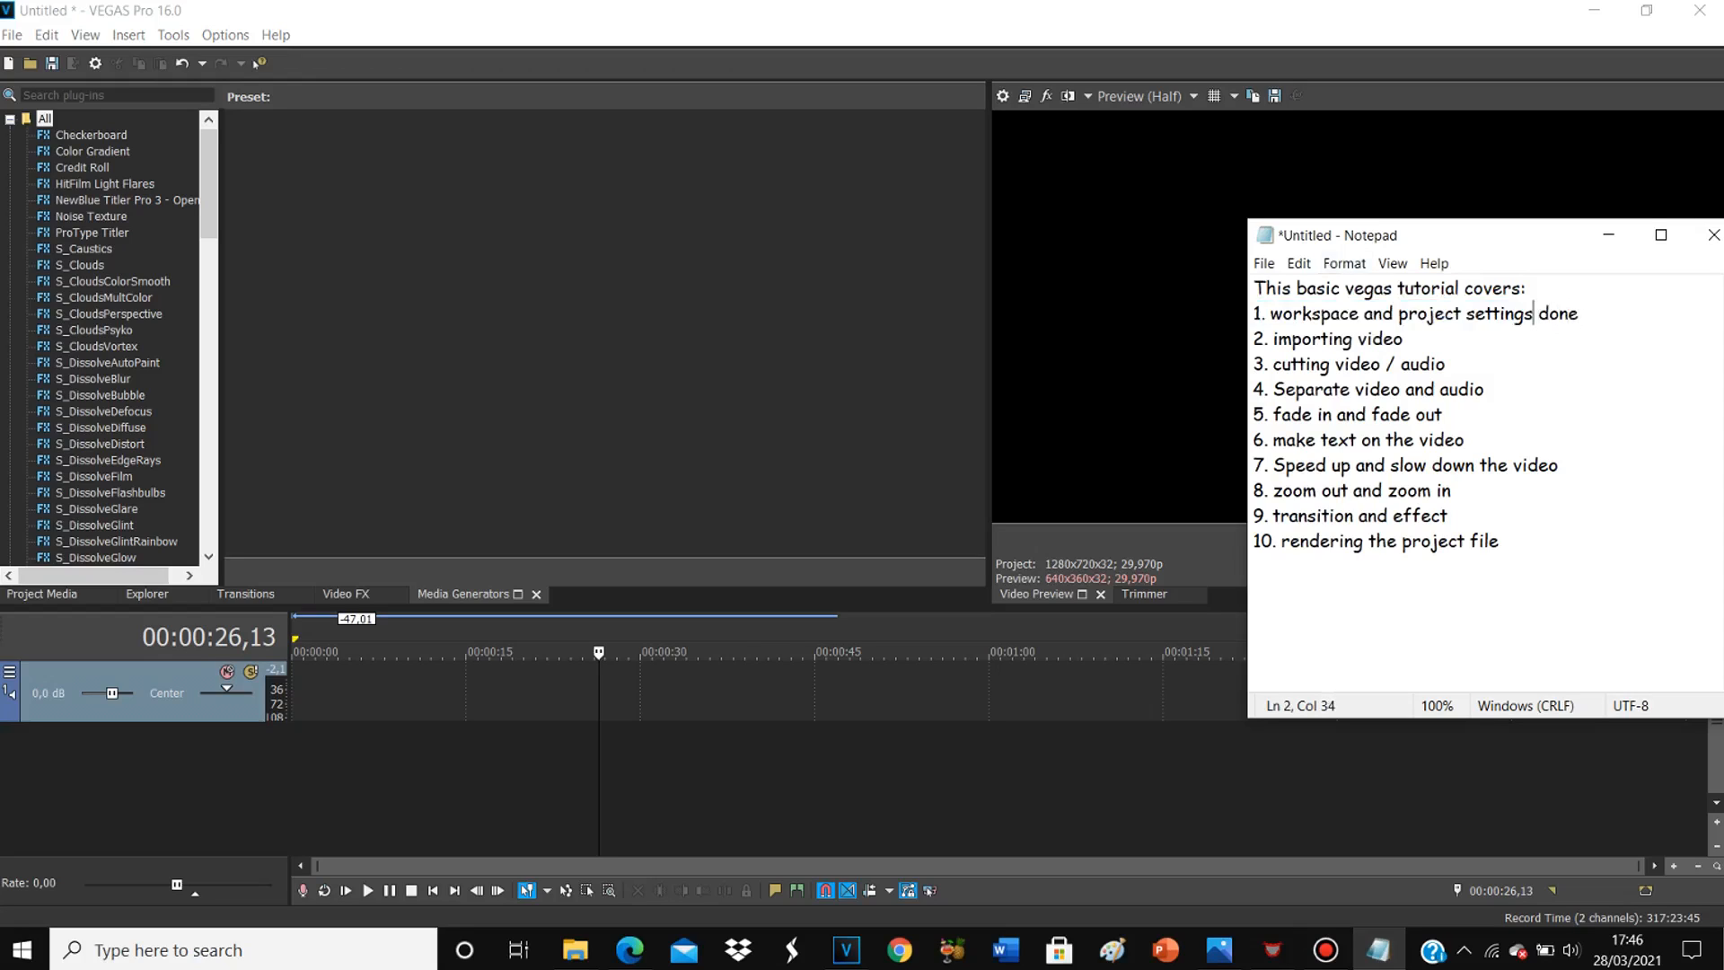
type(":")
left_click_drag(1405, 340, 1254, 339)
left_click(1378, 950)
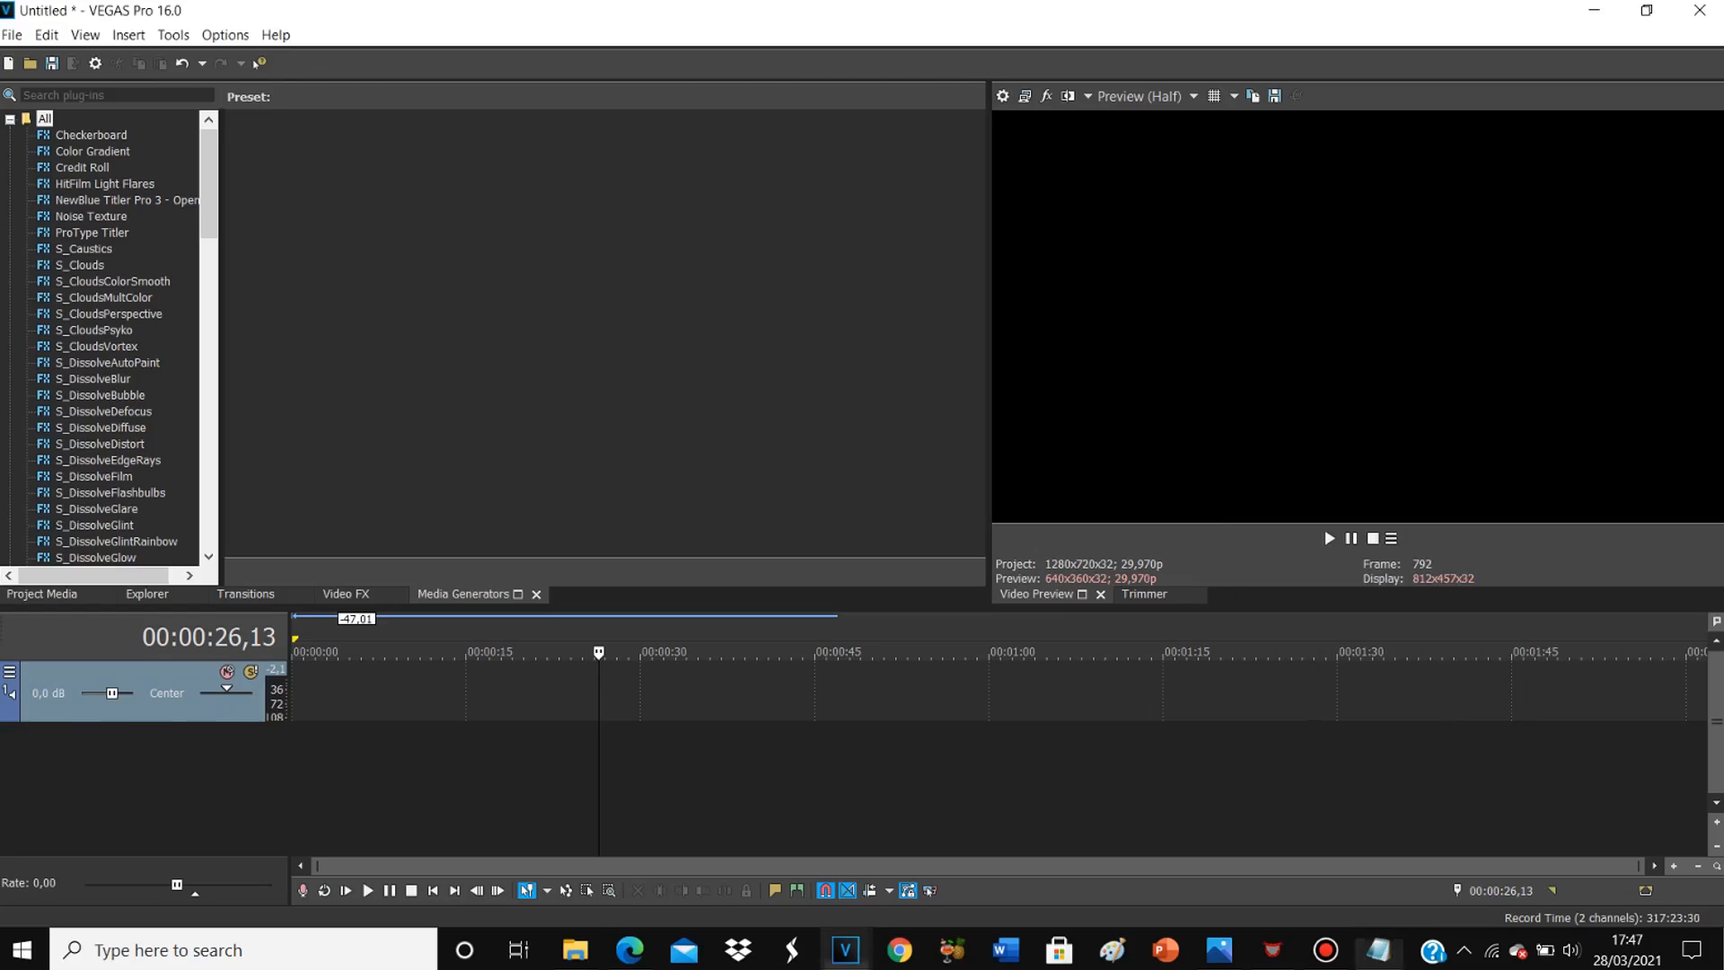
Step: Switch to File Explorer and go to Desktop > Raw anime > amv raw > Plastic memories raw Full HD
mouse_move(575, 950)
left_click(473, 858)
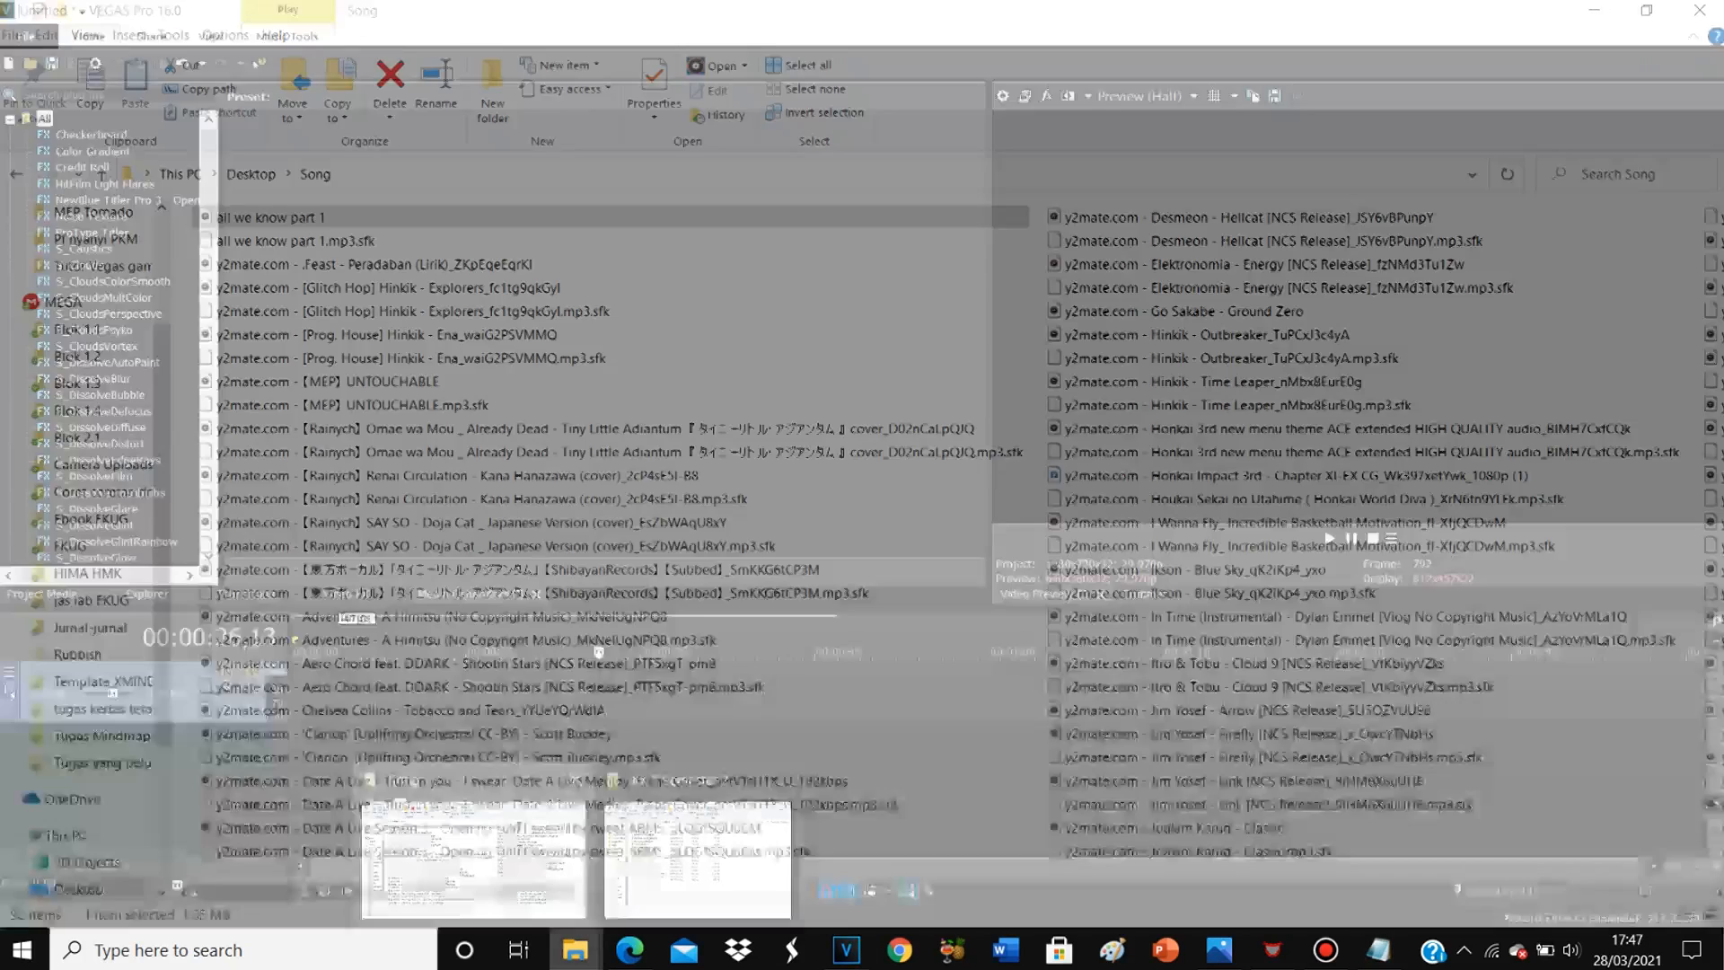
scroll(90, 374, "up", 1)
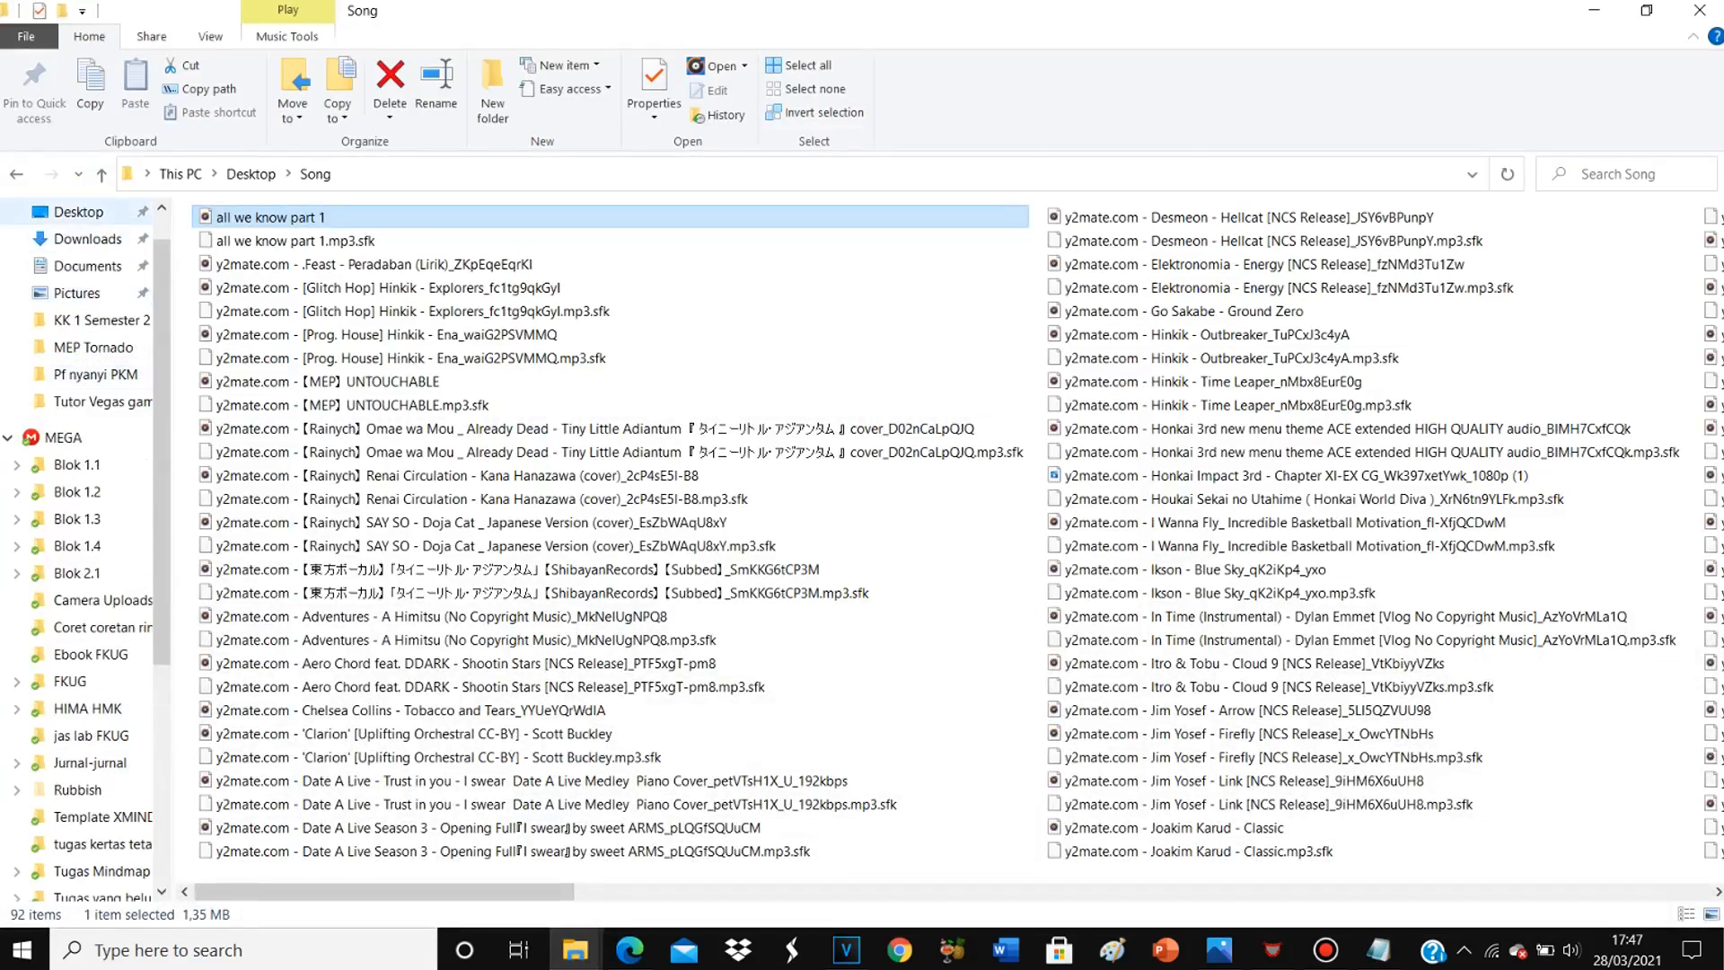
left_click(78, 211)
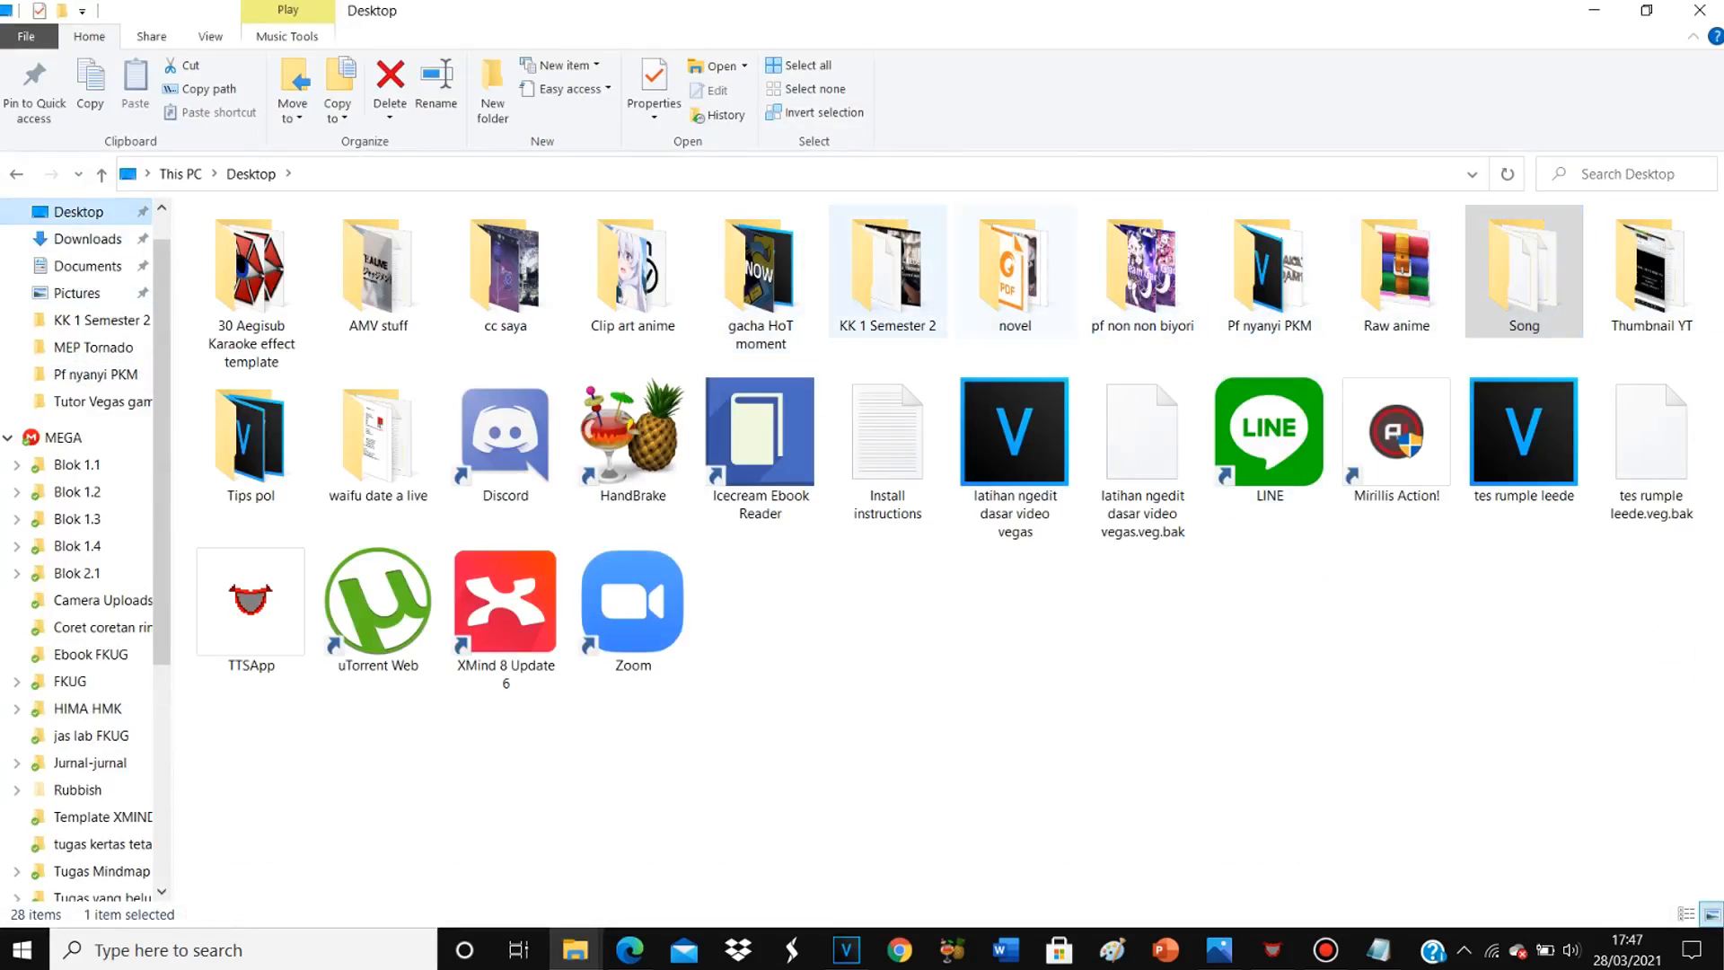
double_click(1397, 269)
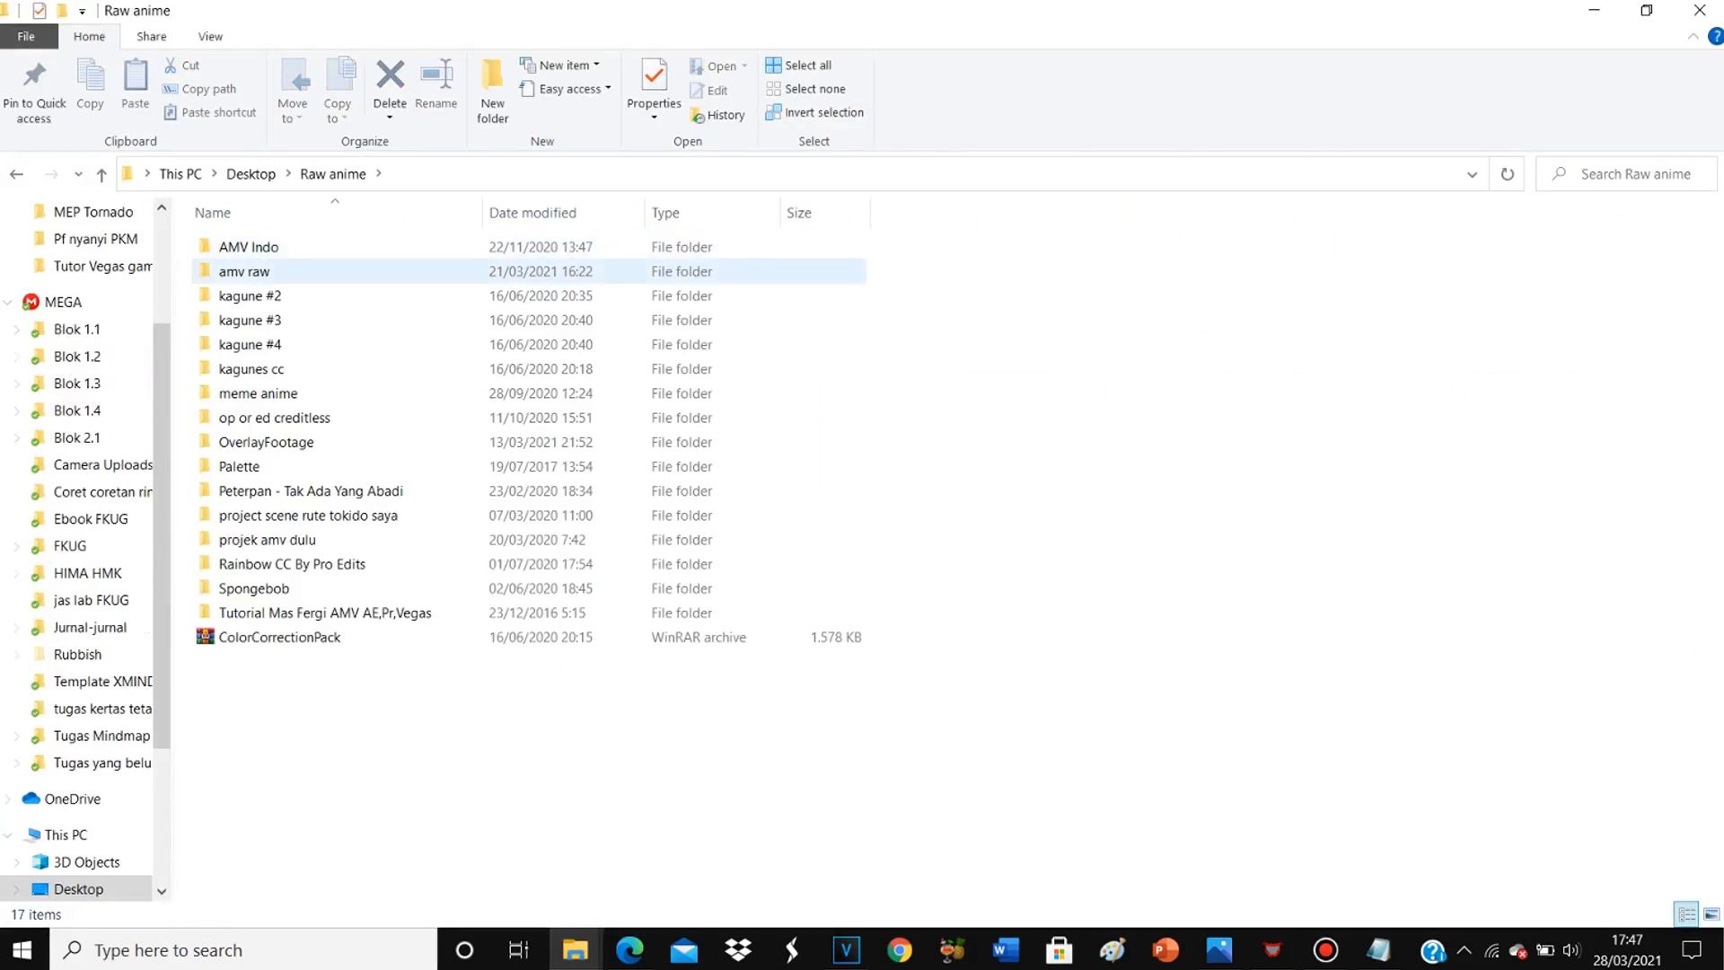
double_click(559, 269)
double_click(305, 271)
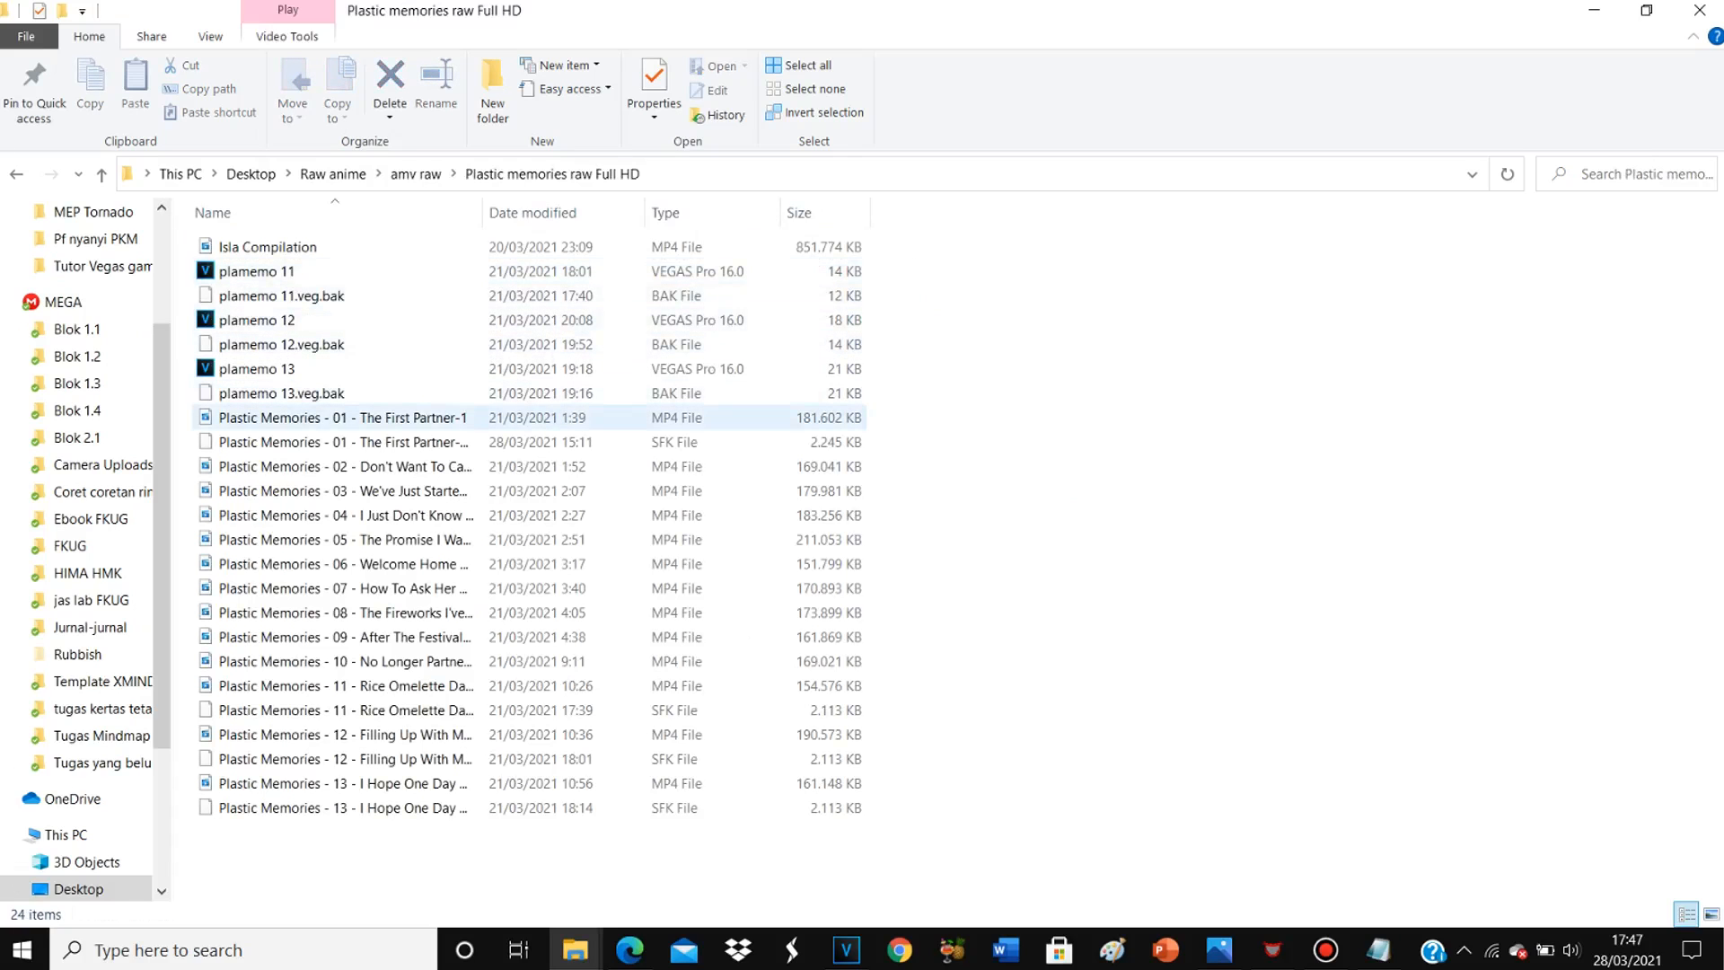
Step: Import the "Plastic Memories - 13" MP4 file onto the VEGAS Pro timeline without matching the project settings to the media
left_click(343, 784)
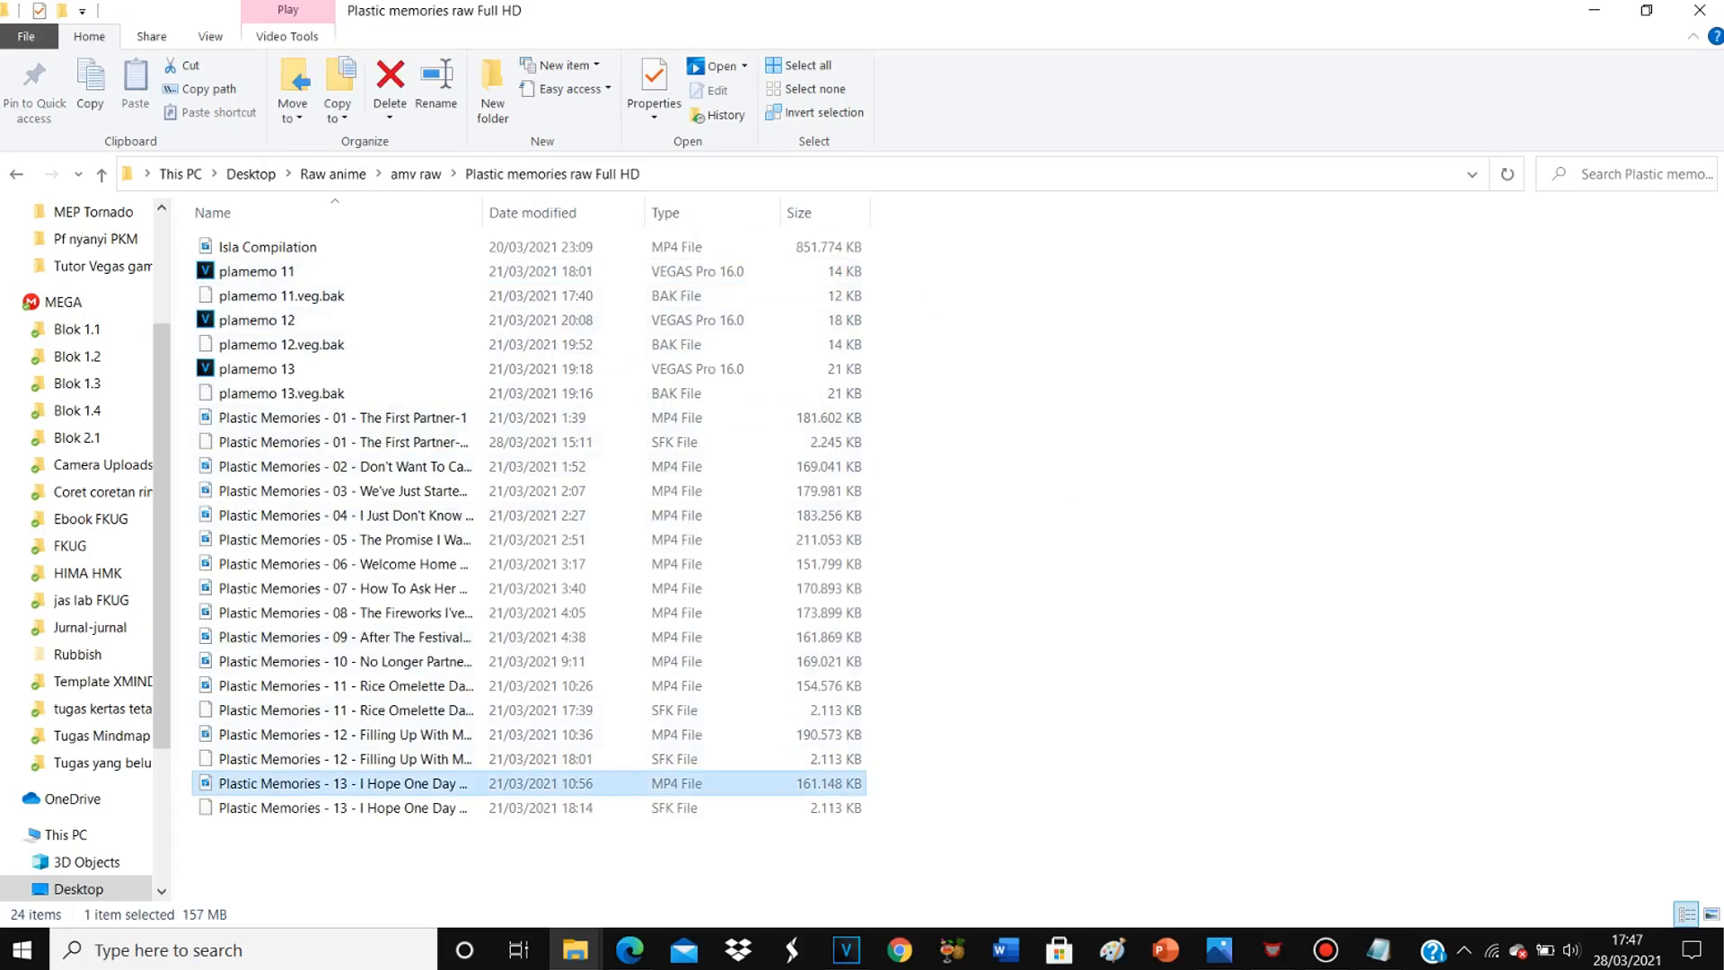
left_click_drag(378, 780, 305, 691)
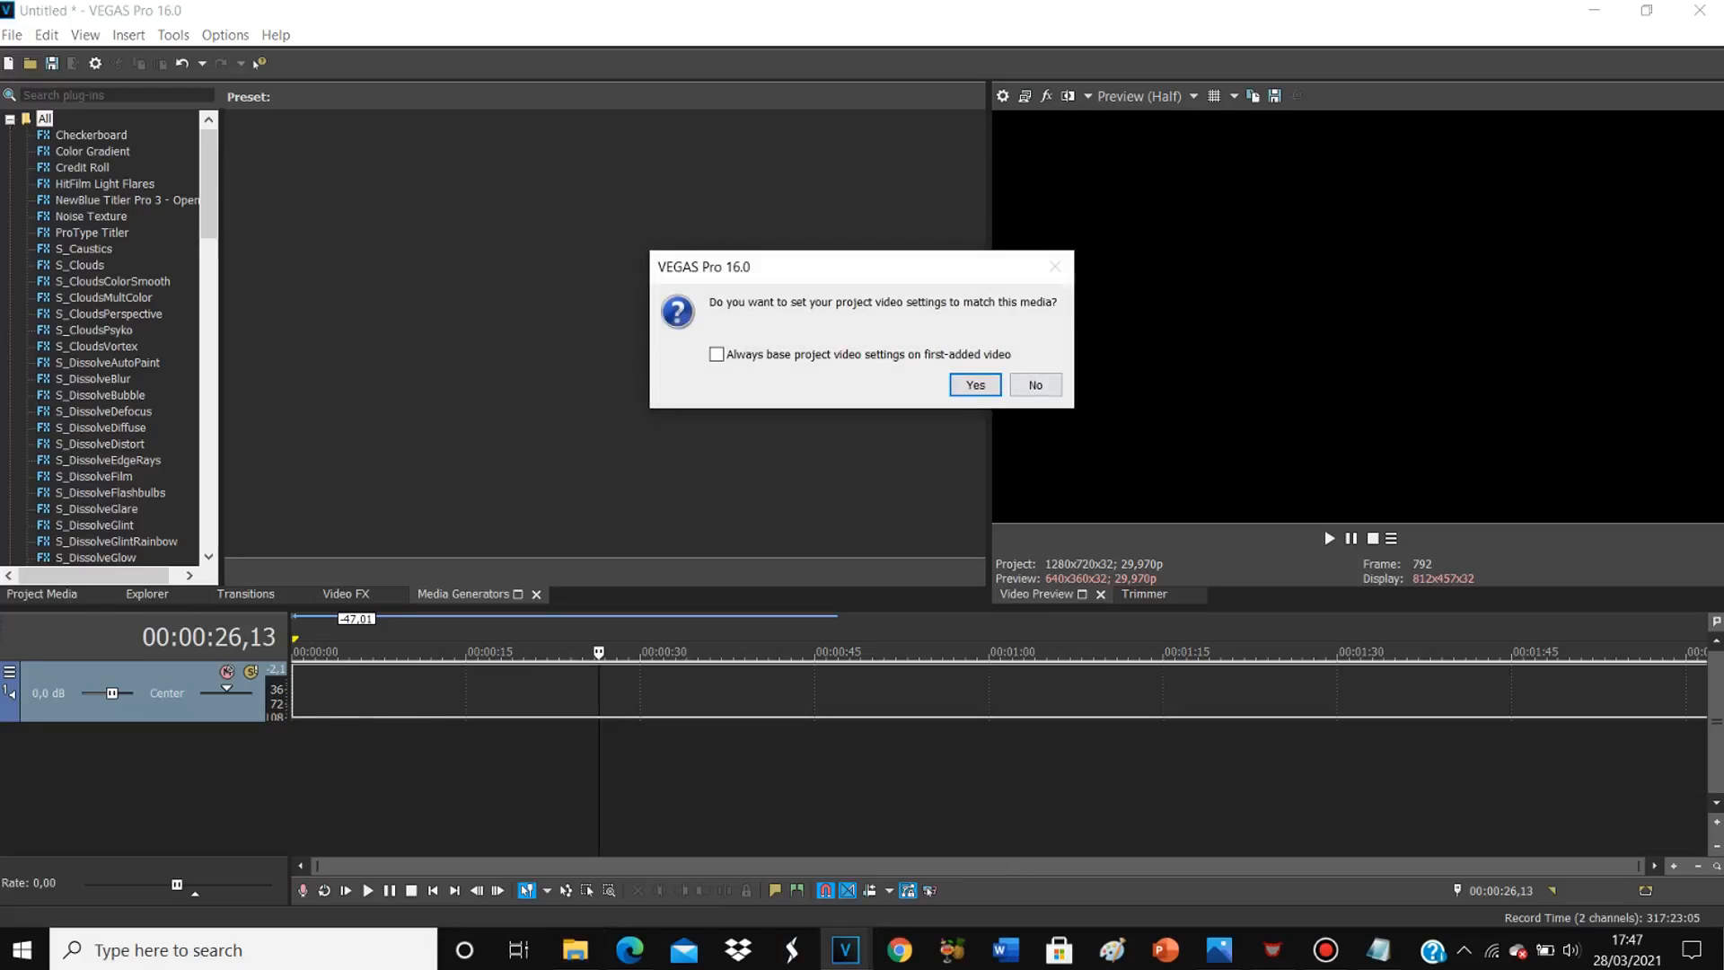
left_click(1036, 385)
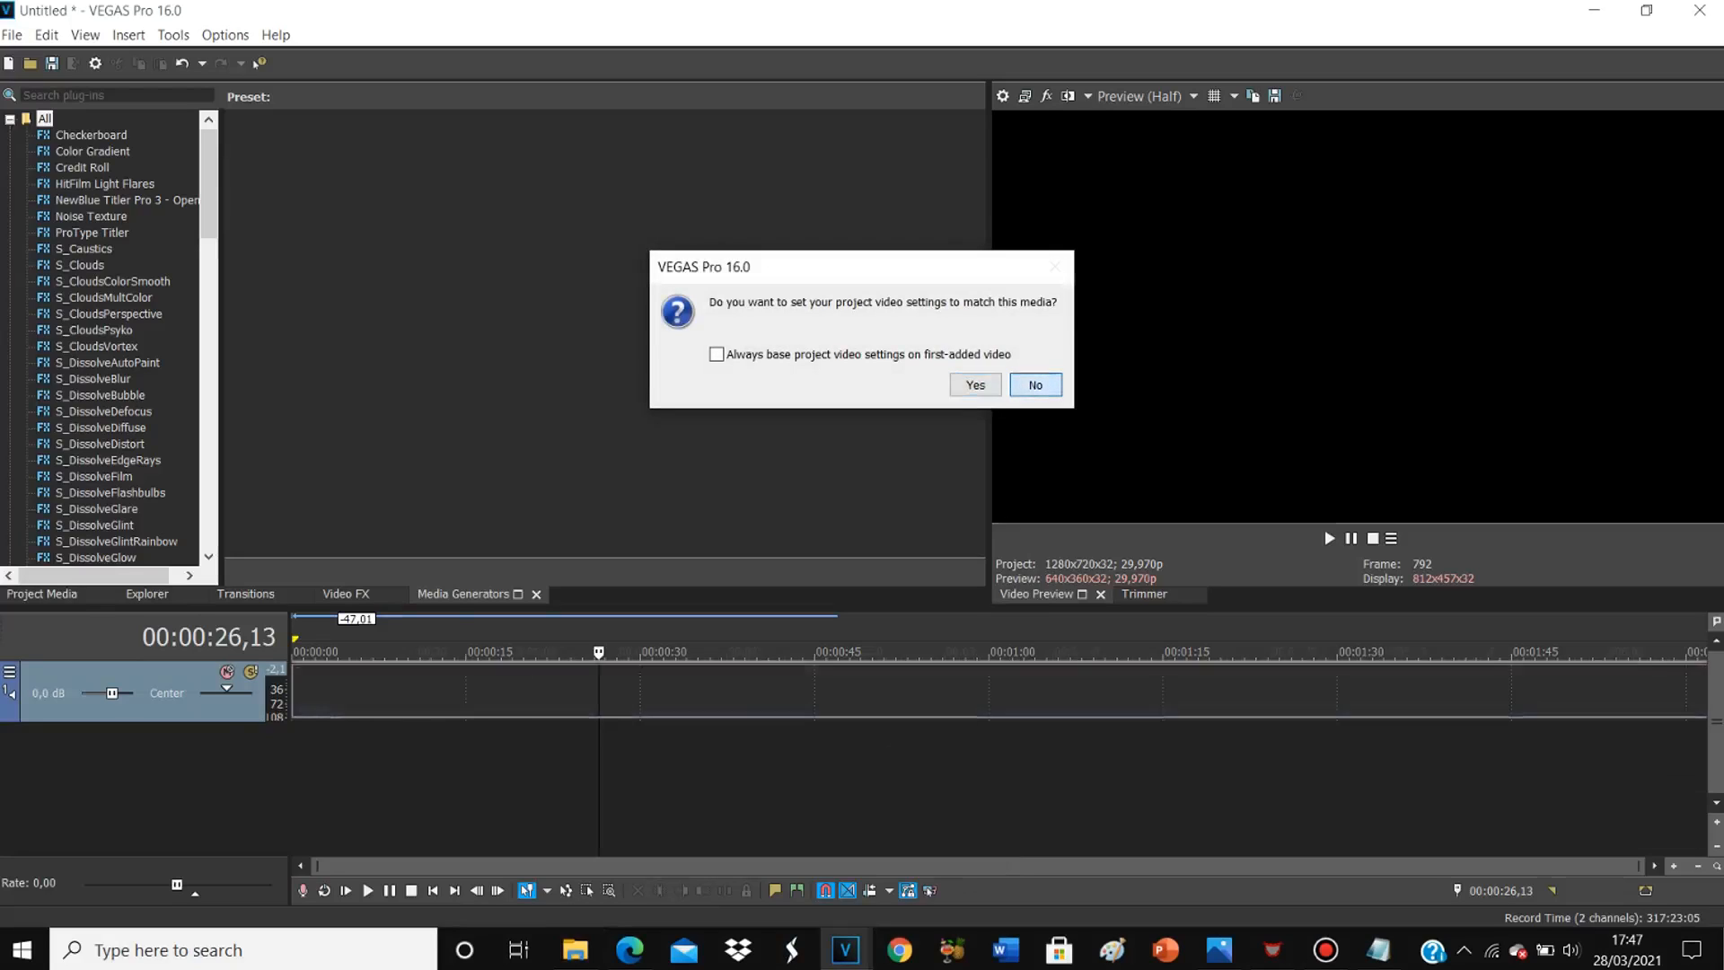
left_click(336, 698)
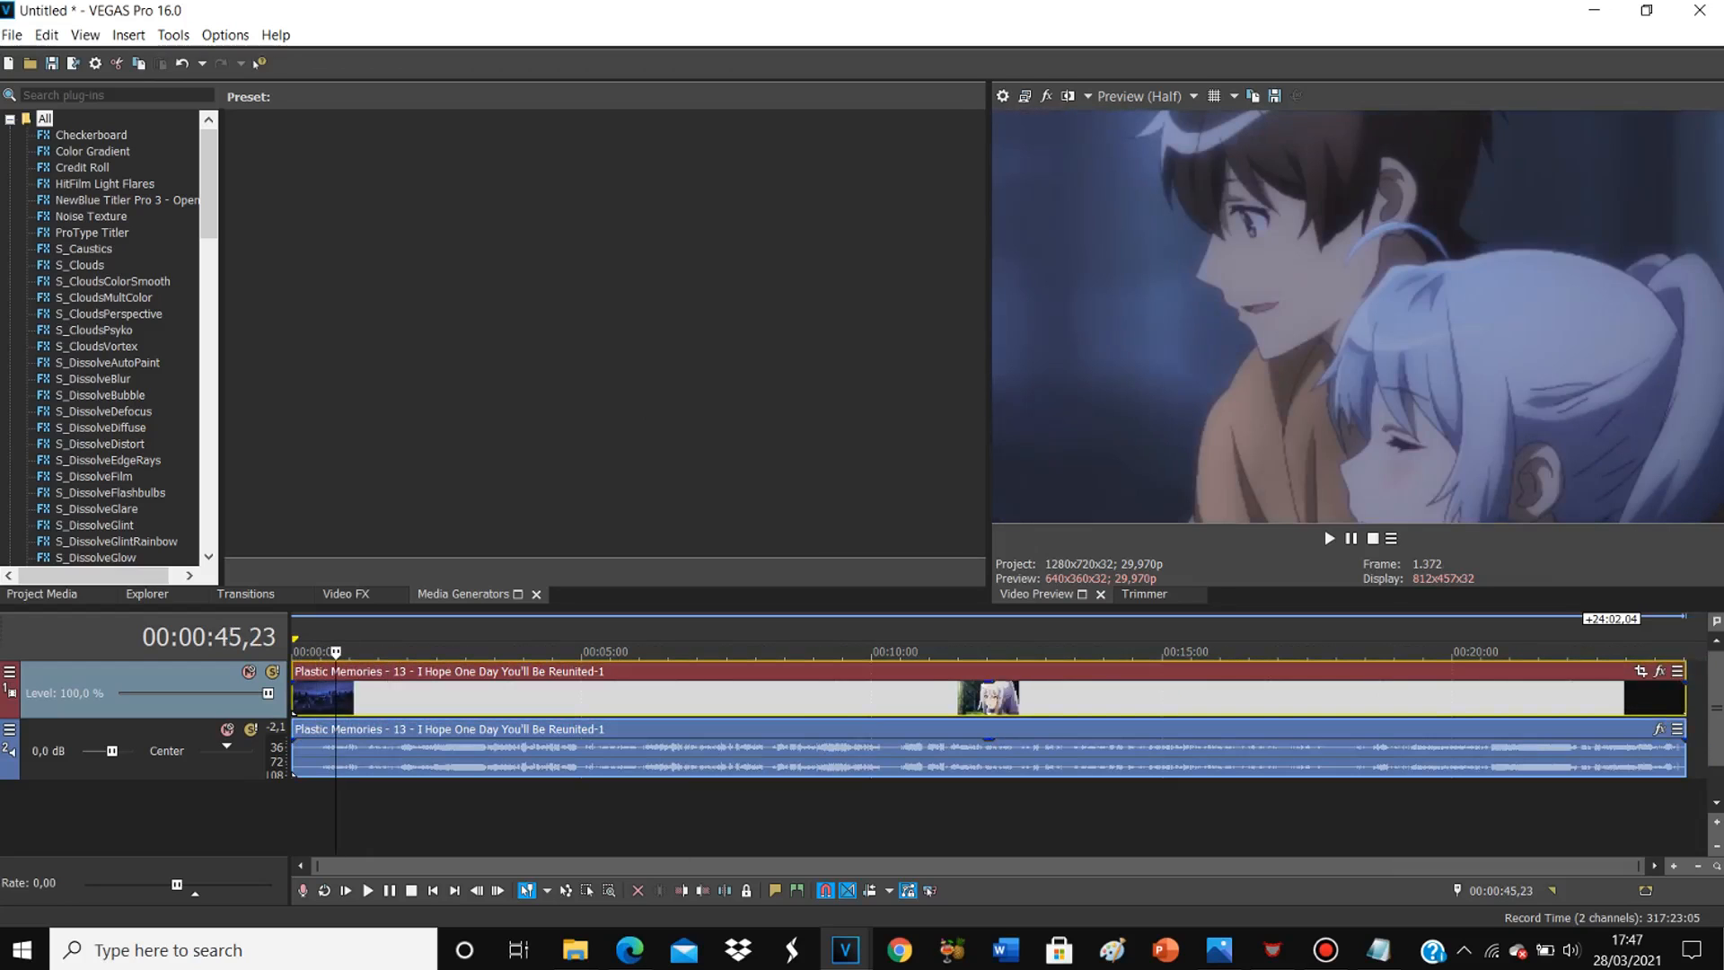
Step: Switch to Notepad and mark "2. importing video" with ": done", then point out "3. cutting video / audio"
left_click(1379, 950)
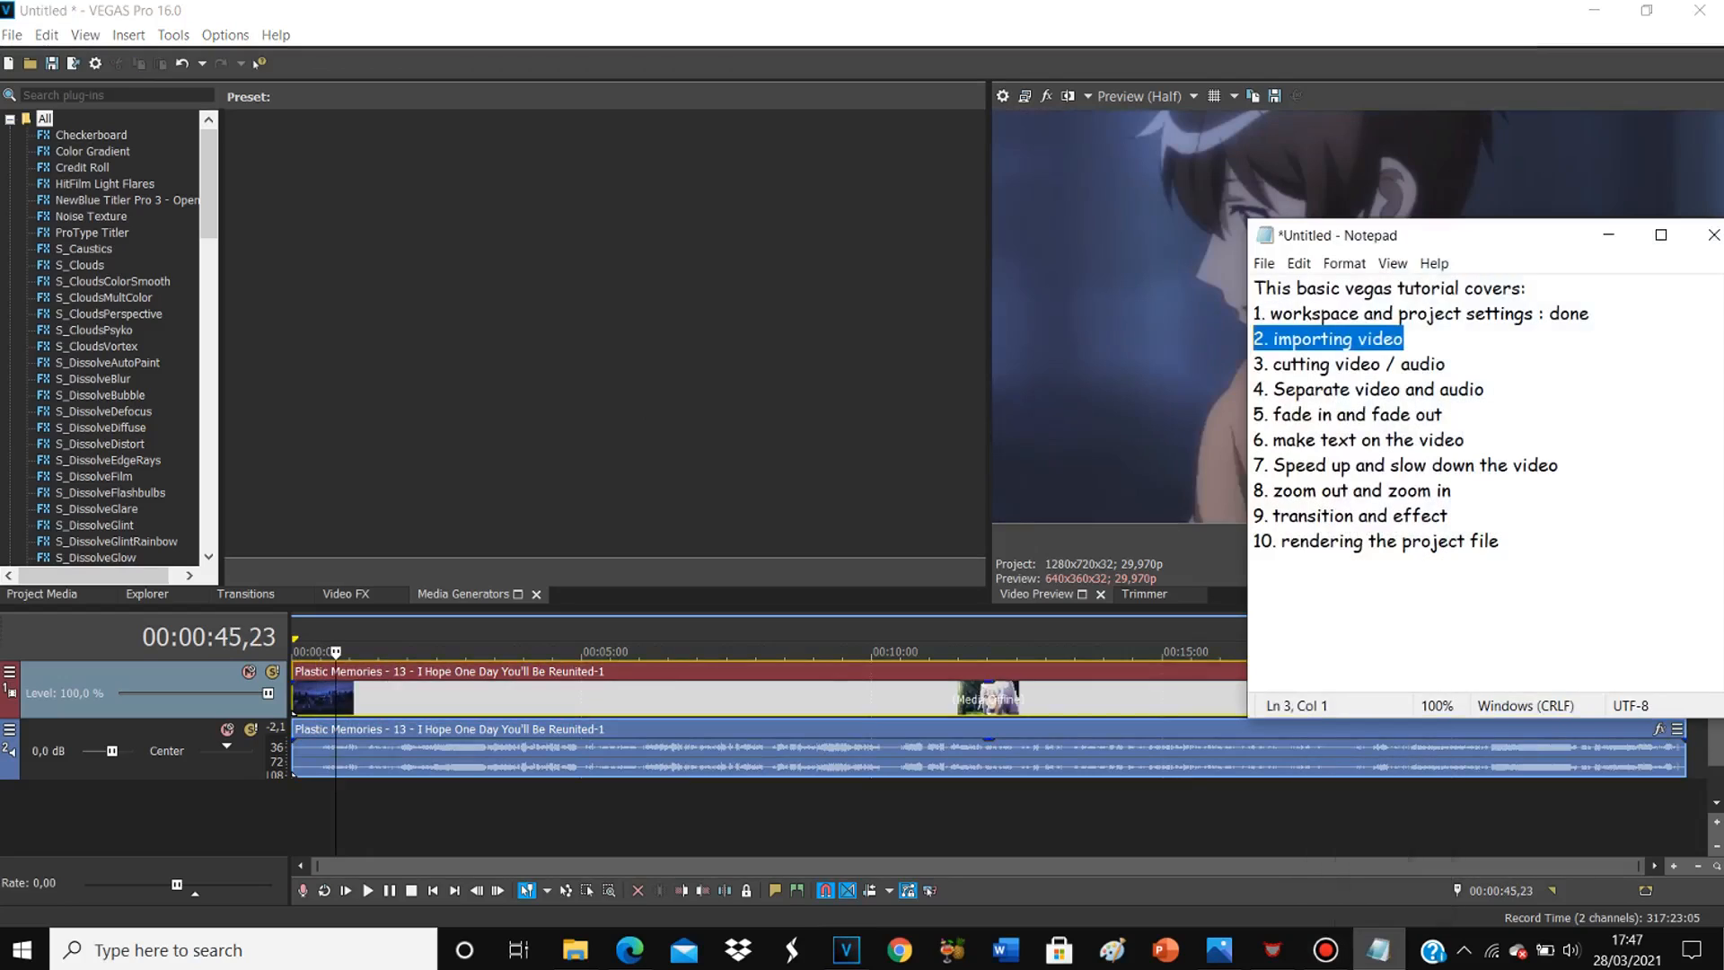
left_click(1405, 340)
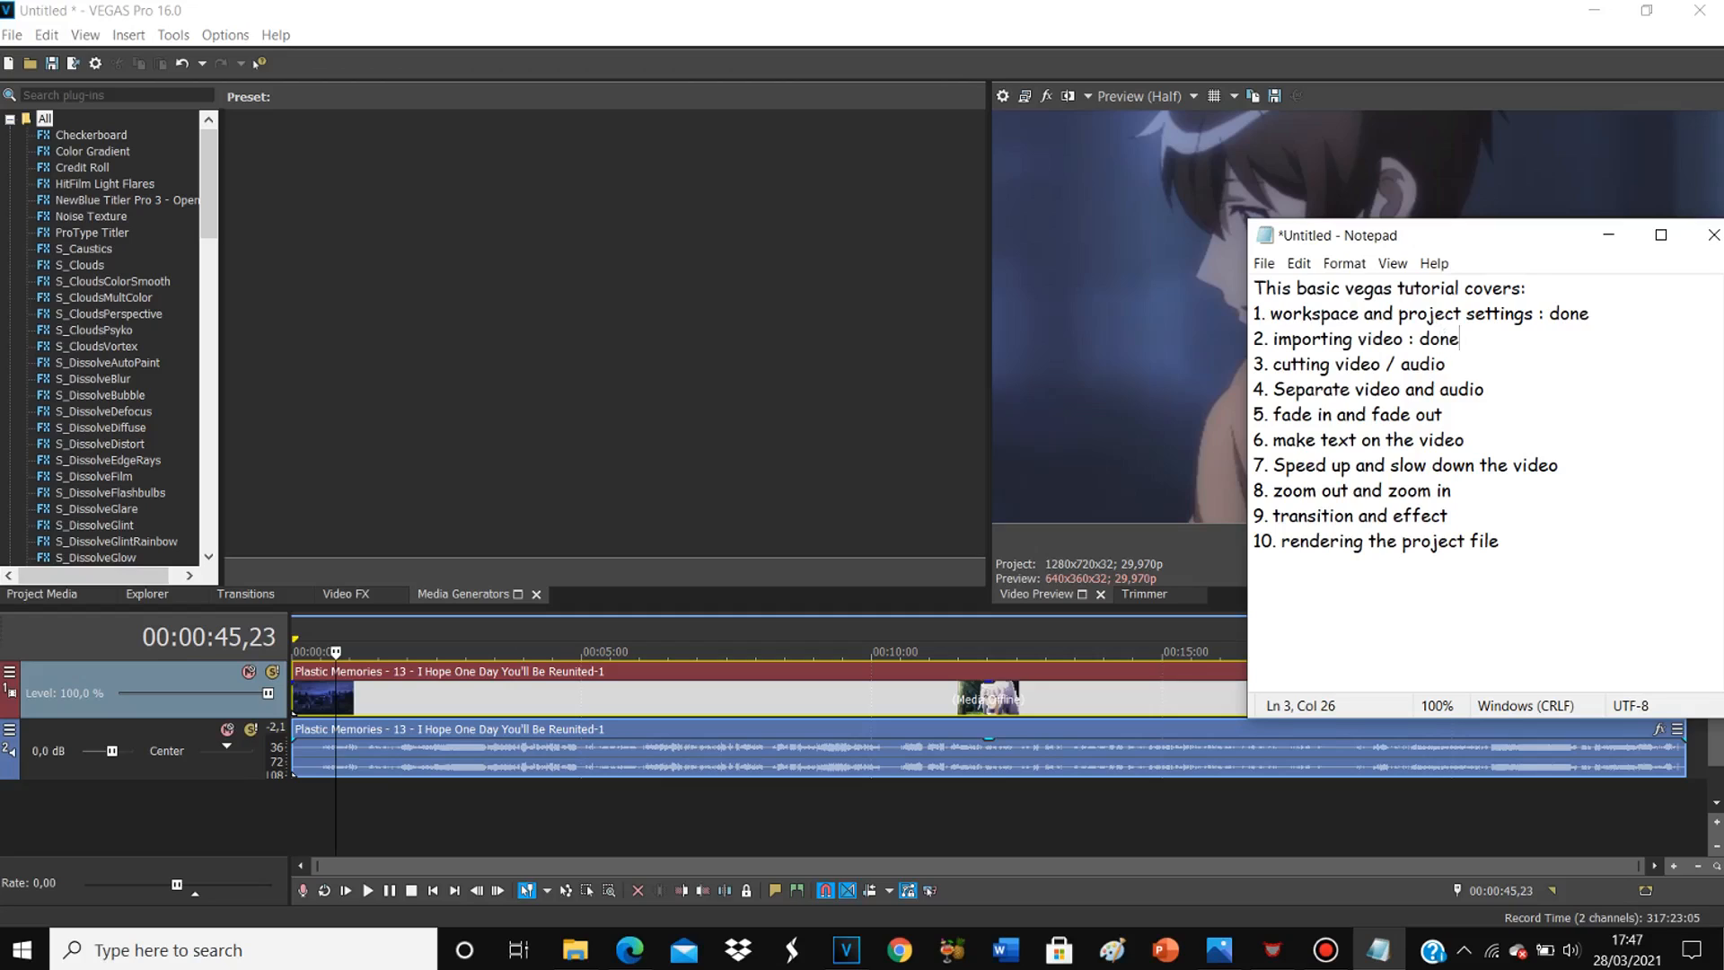
left_click_drag(1446, 364, 1253, 364)
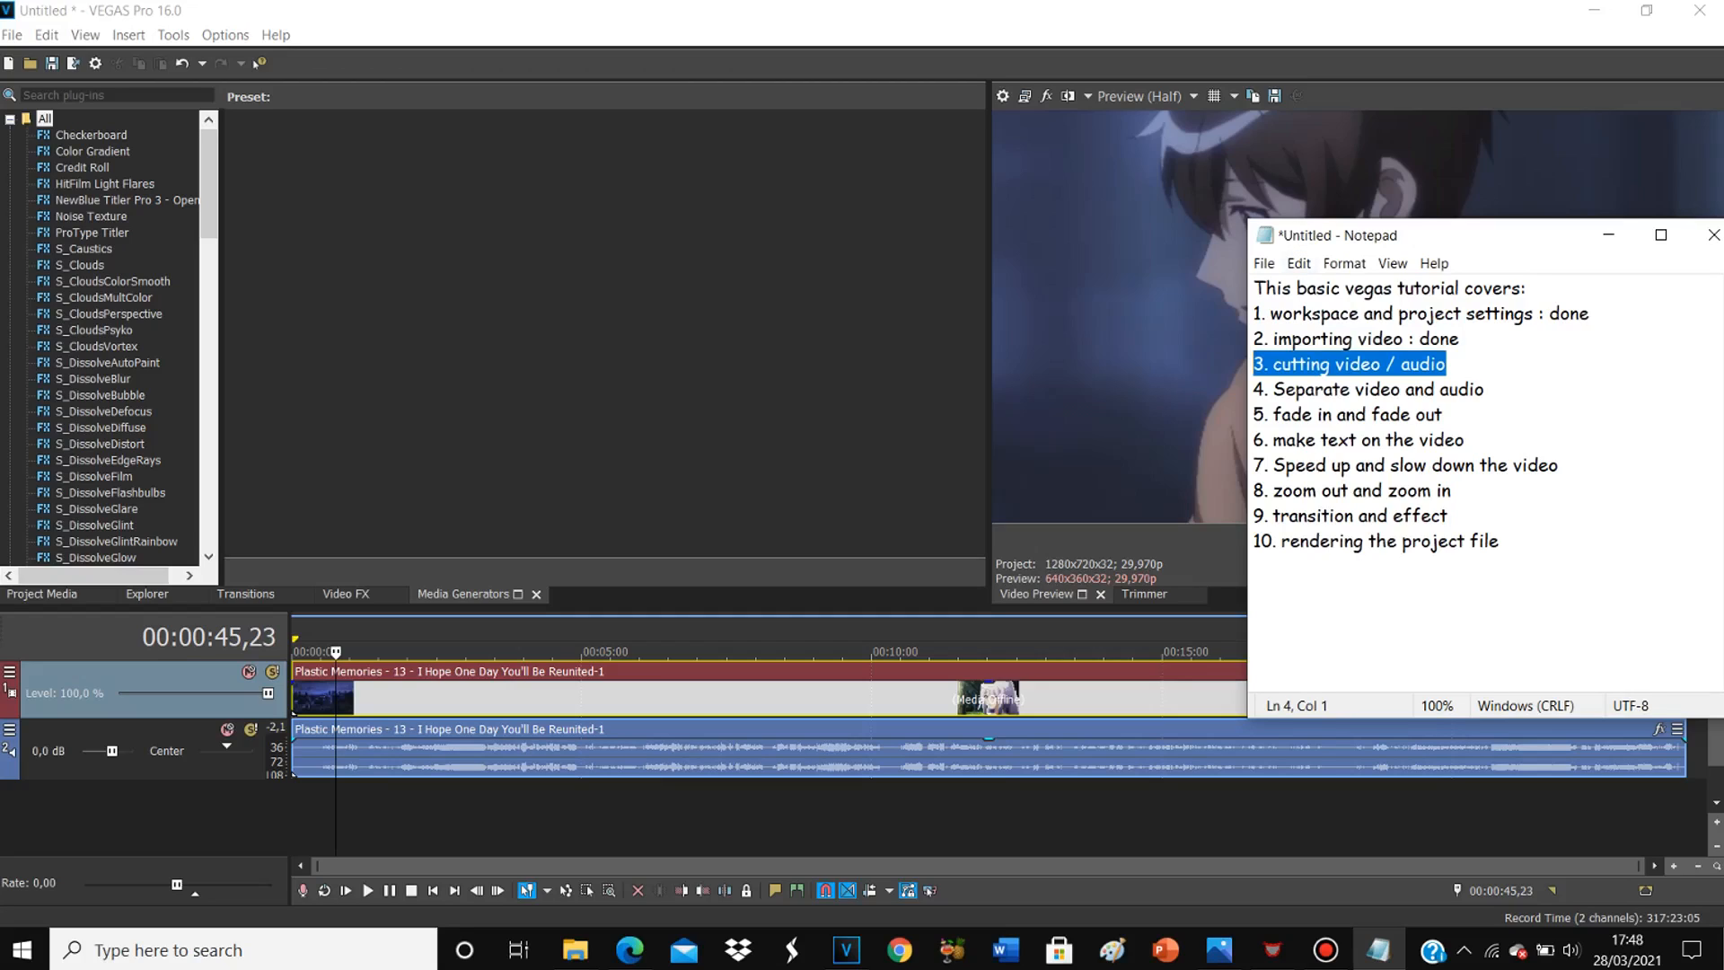
left_click(1448, 365)
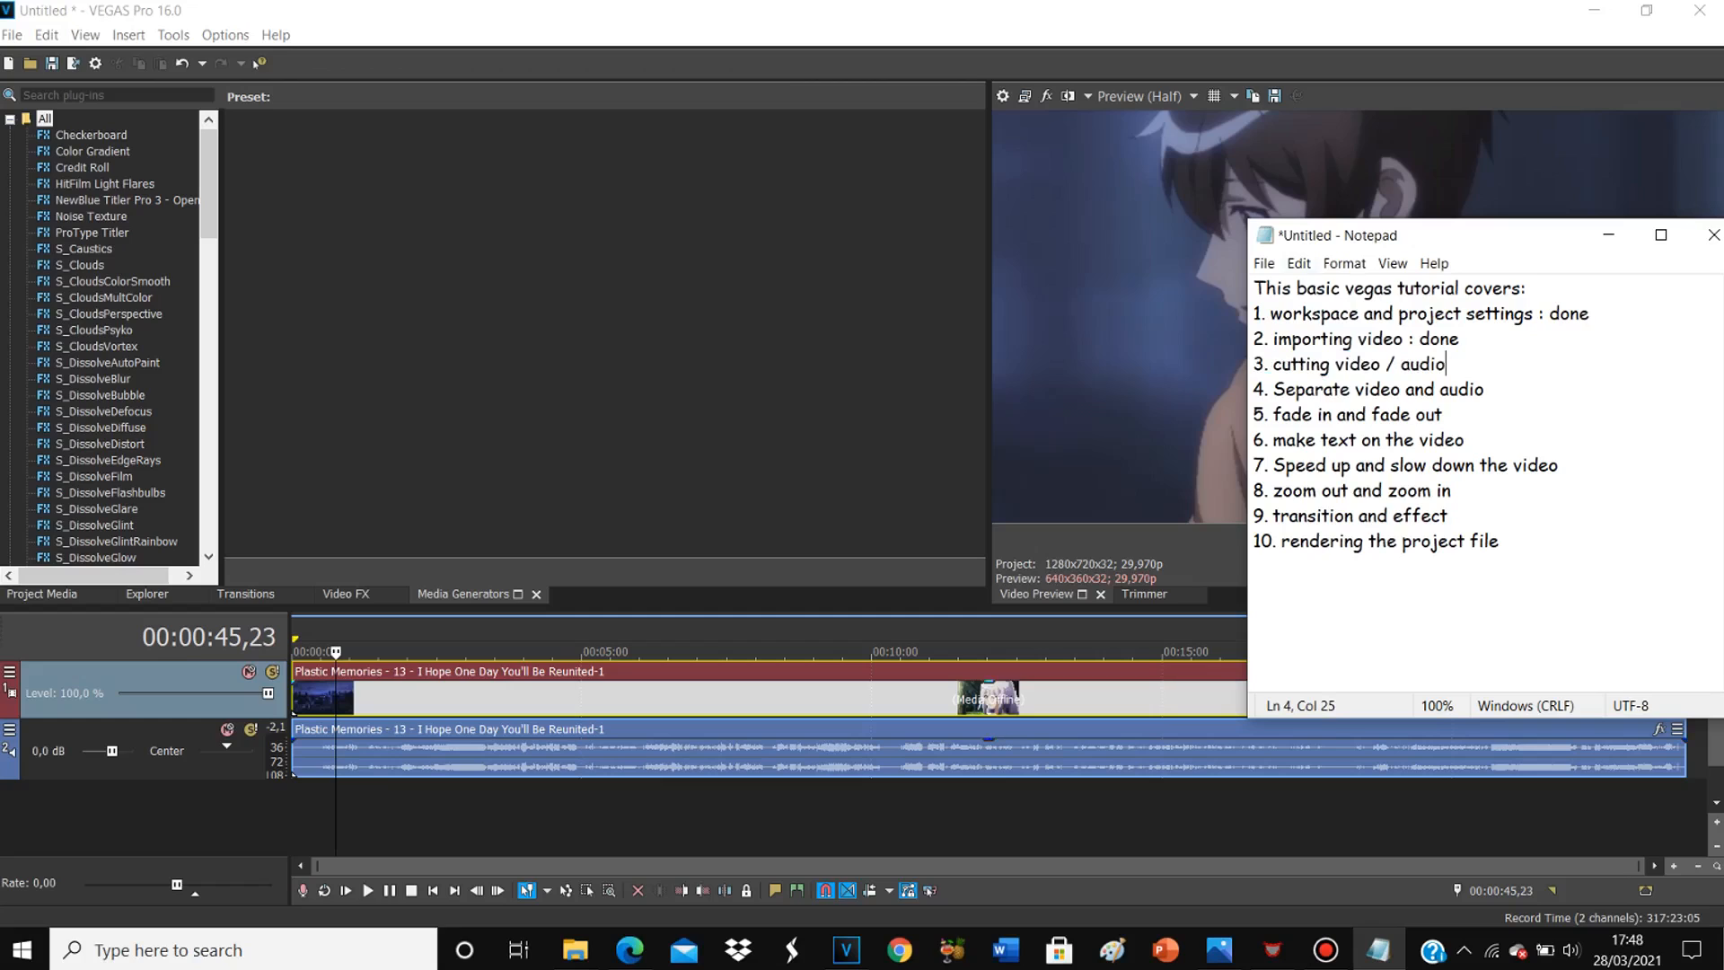
Step: Switch back to VEGAS Pro and disable resampling on the Plastic Memories 13 video event
left_click(534, 699)
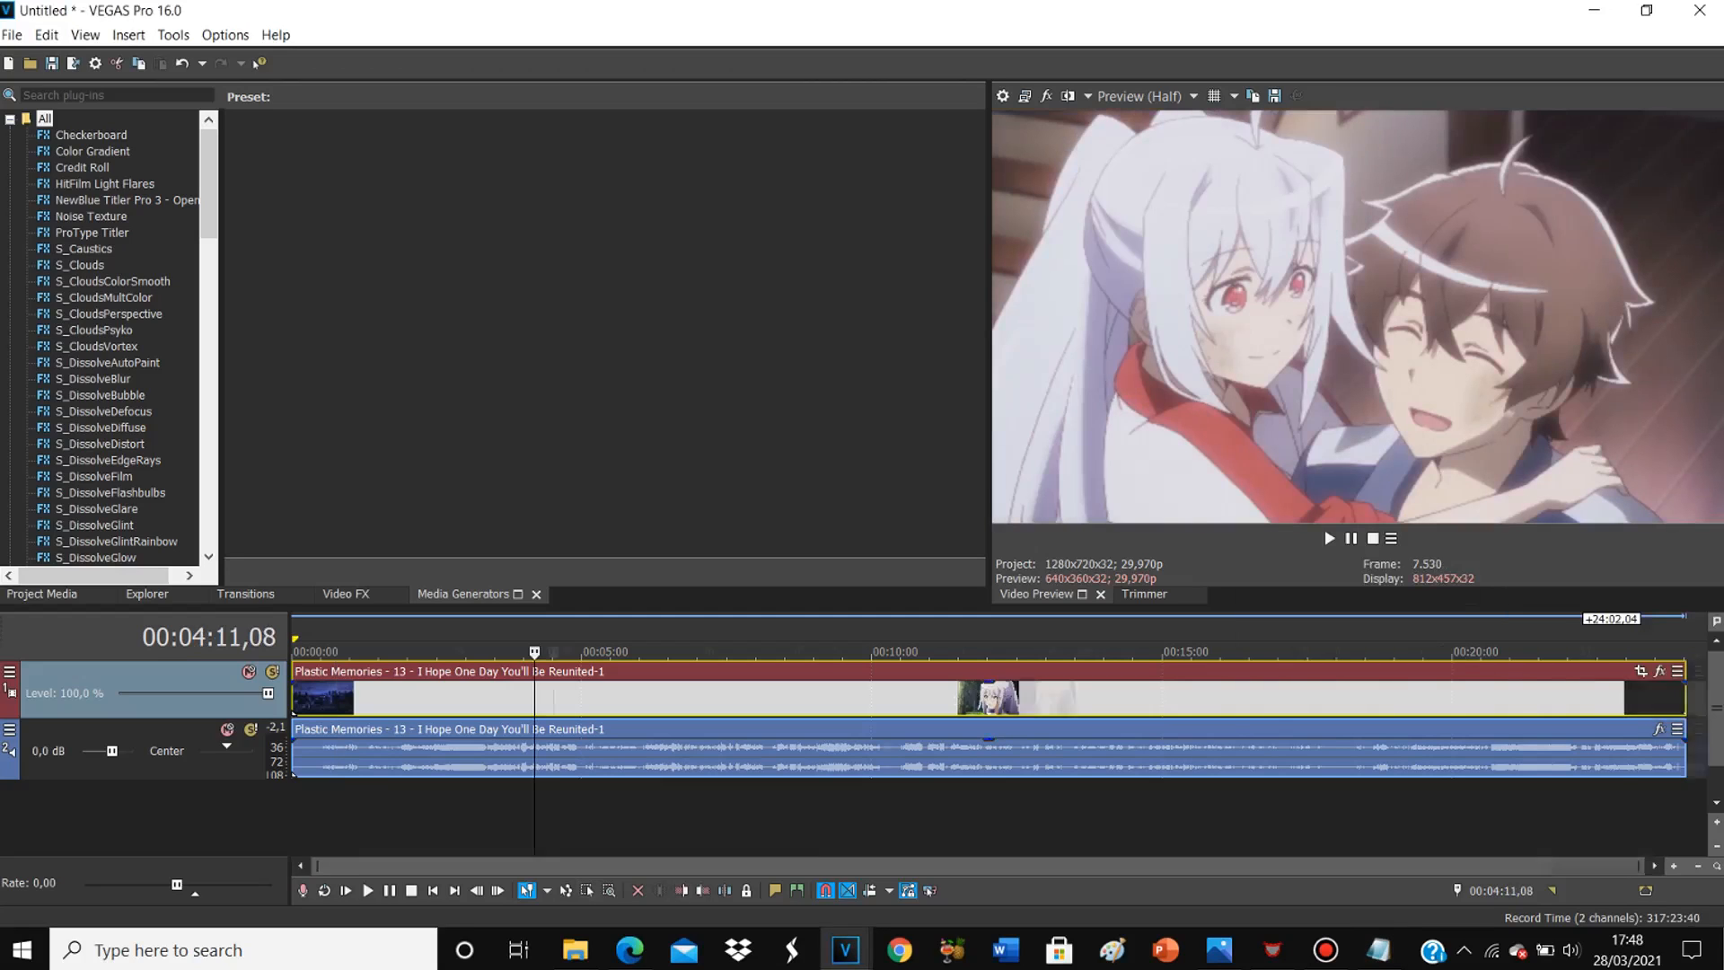
scroll(534, 699, "up", 3)
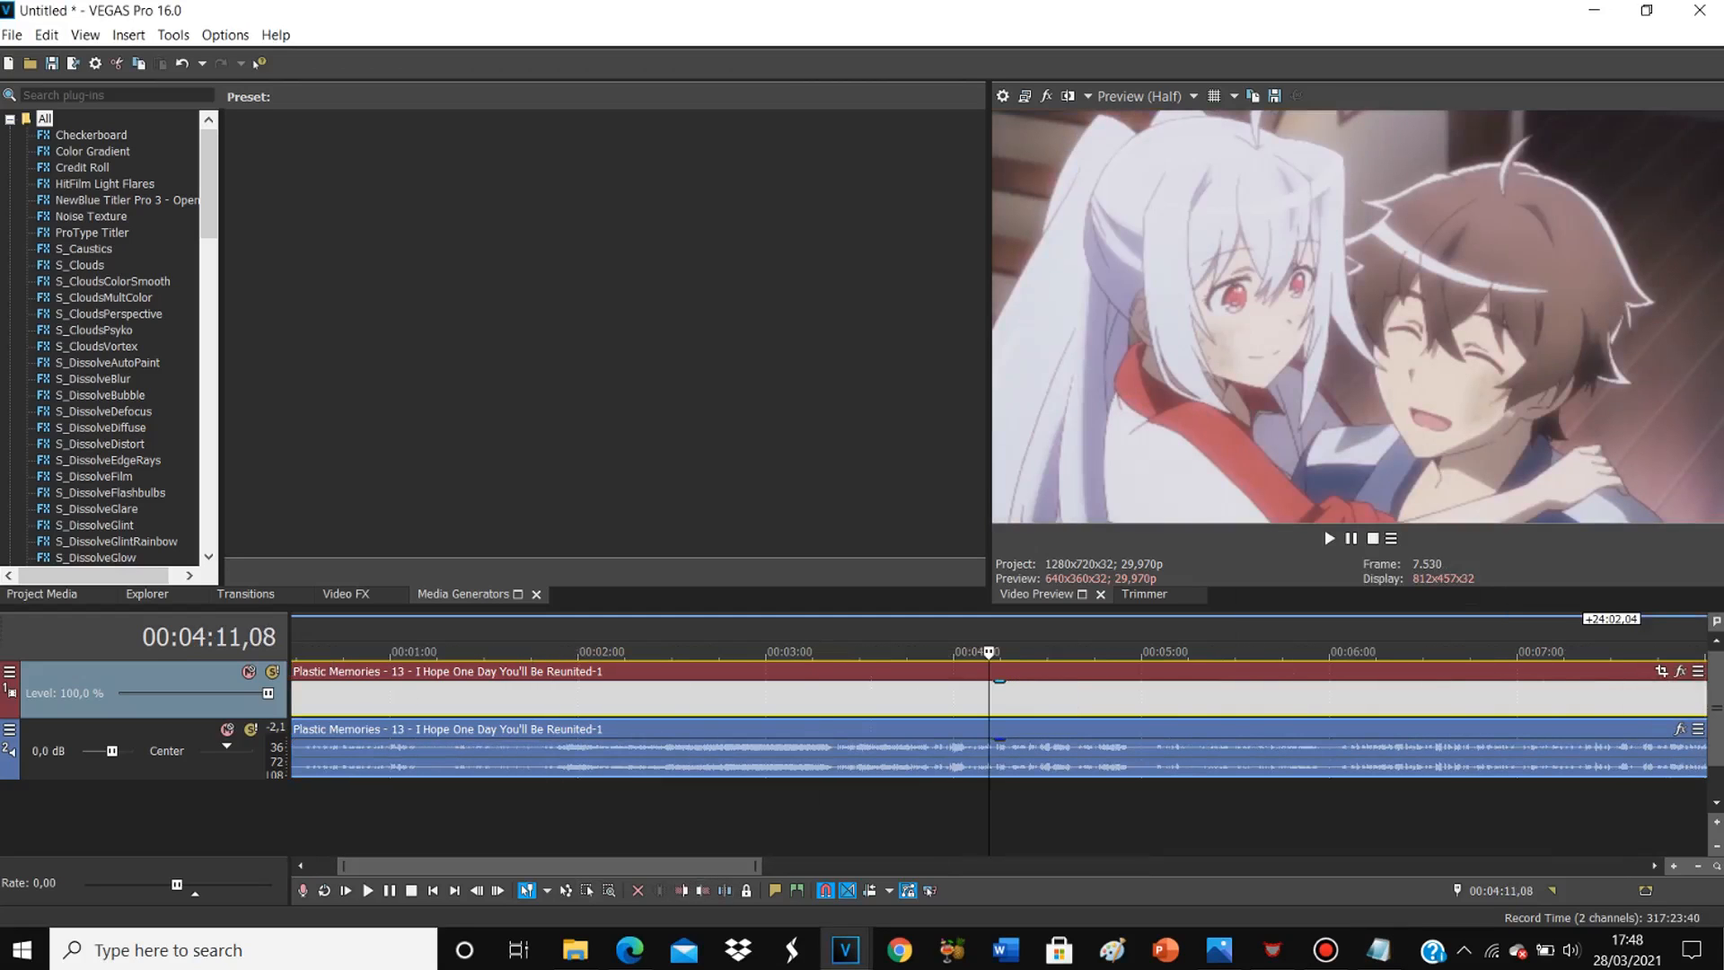
right_click(680, 699)
mouse_move(763, 744)
left_click(1053, 924)
left_click(648, 698)
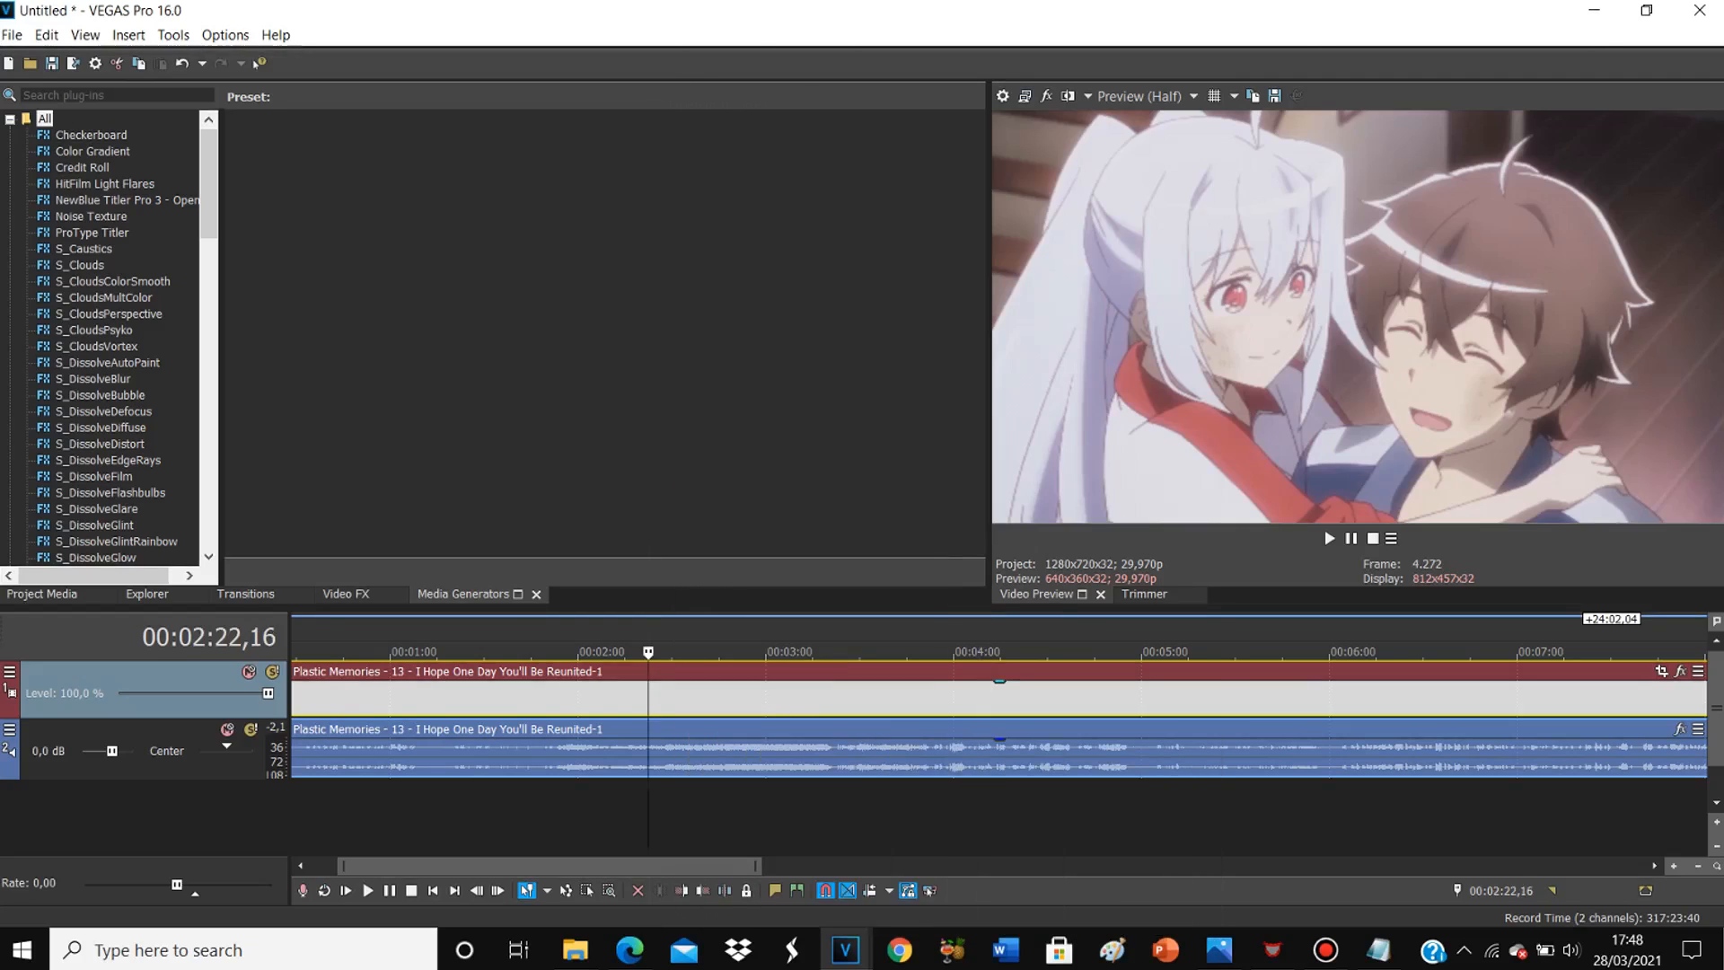
right_click(649, 698)
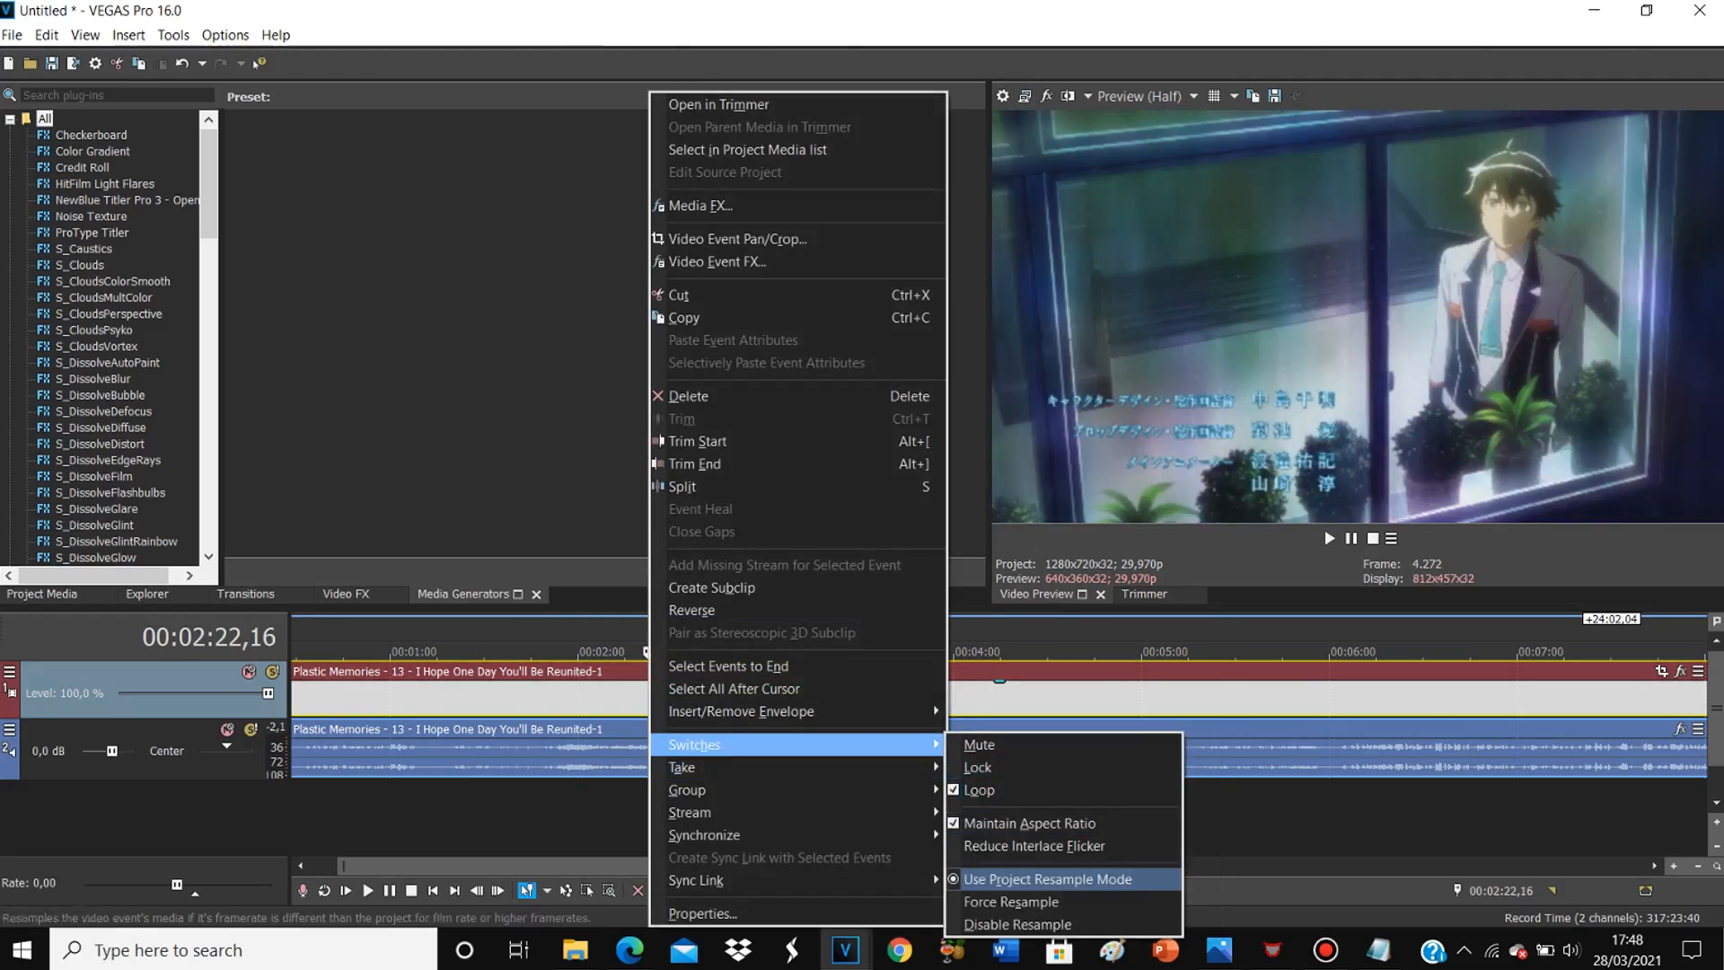
left_click(1018, 924)
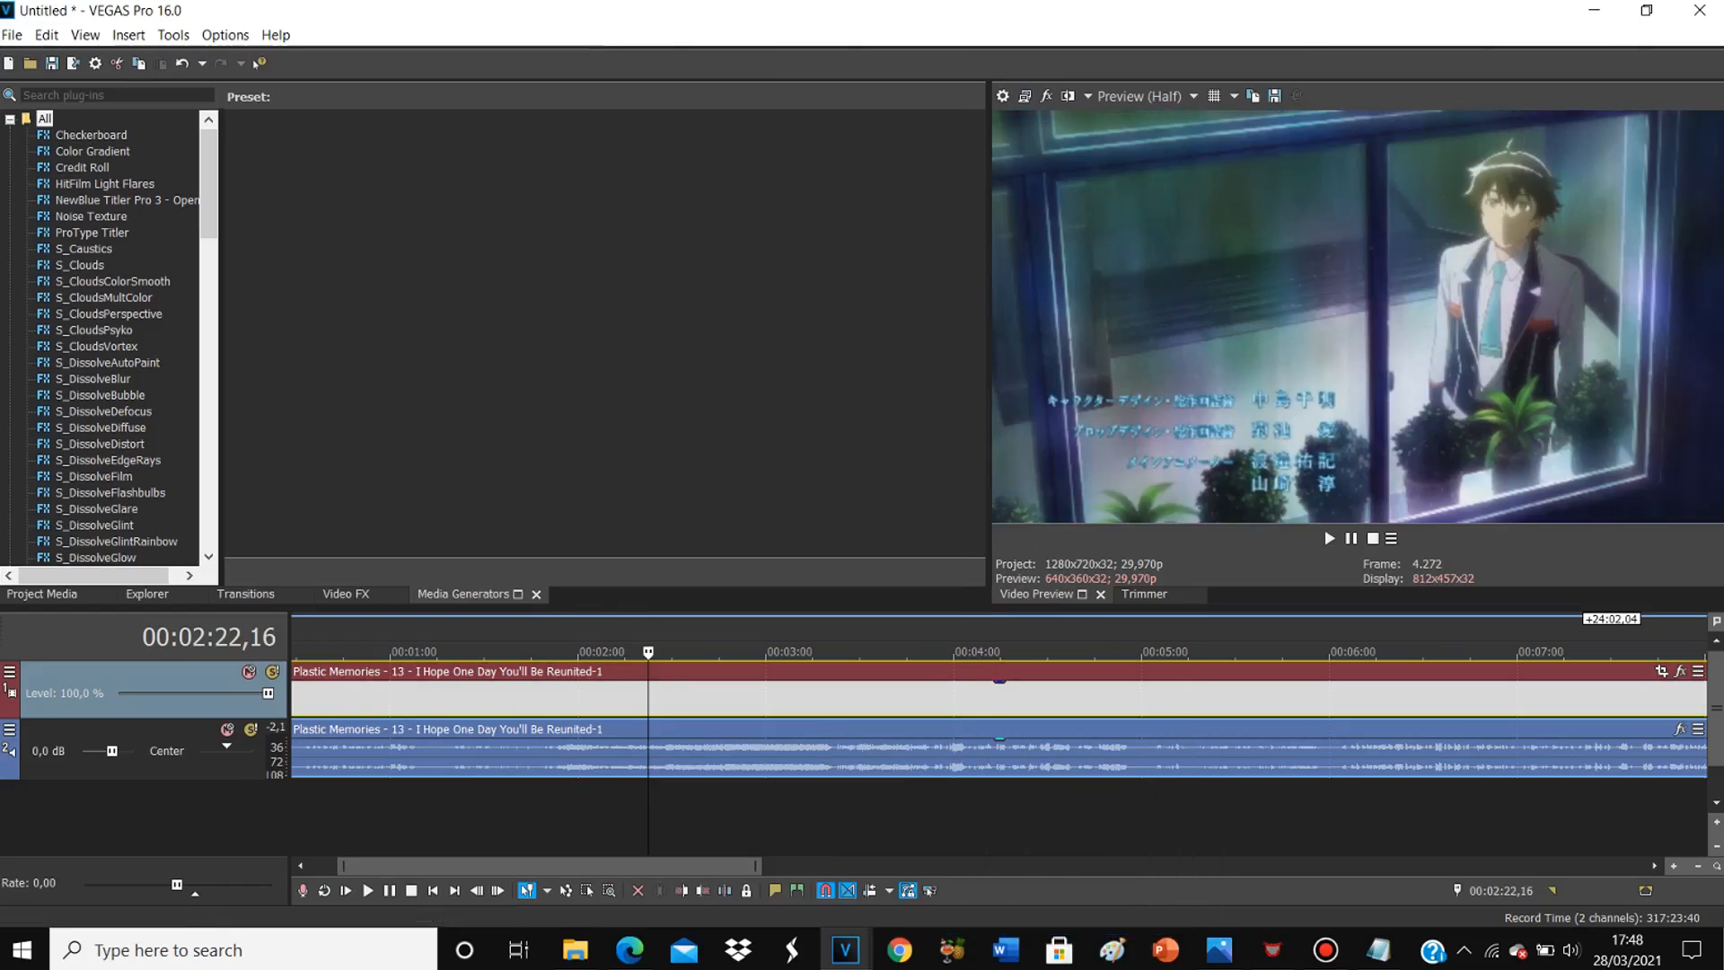
Step: Check the resample setting in the video event's properties and close the dialog
right_click(759, 699)
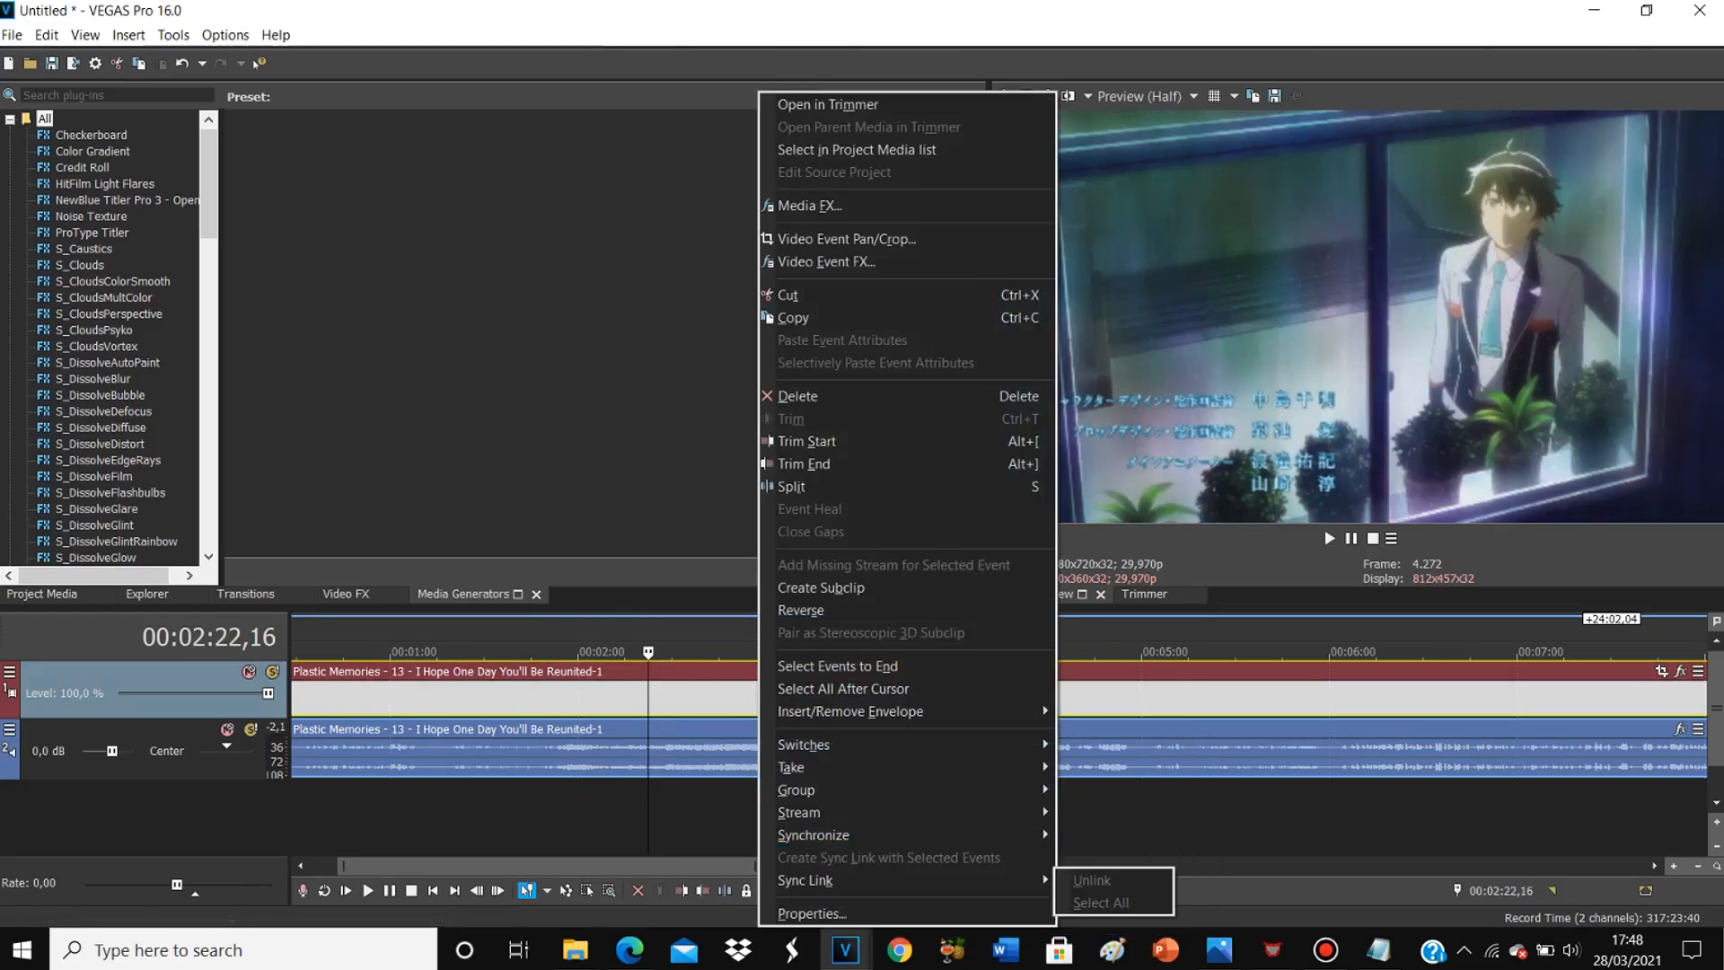
left_click(812, 914)
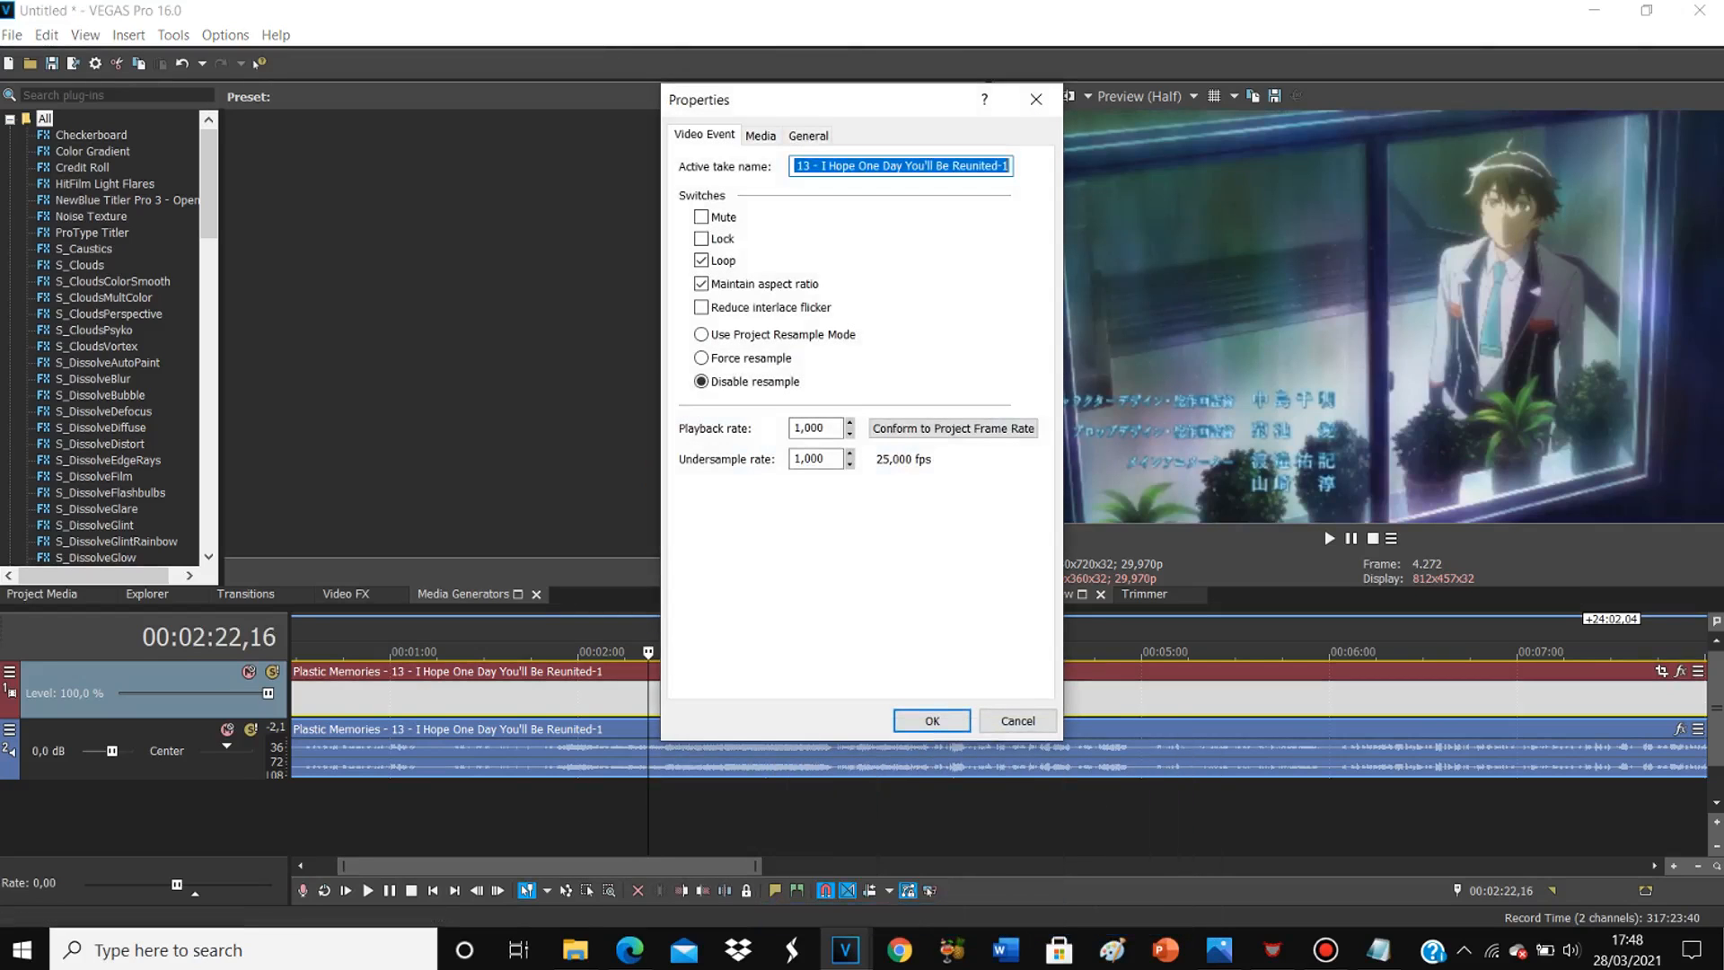
left_click(900, 166)
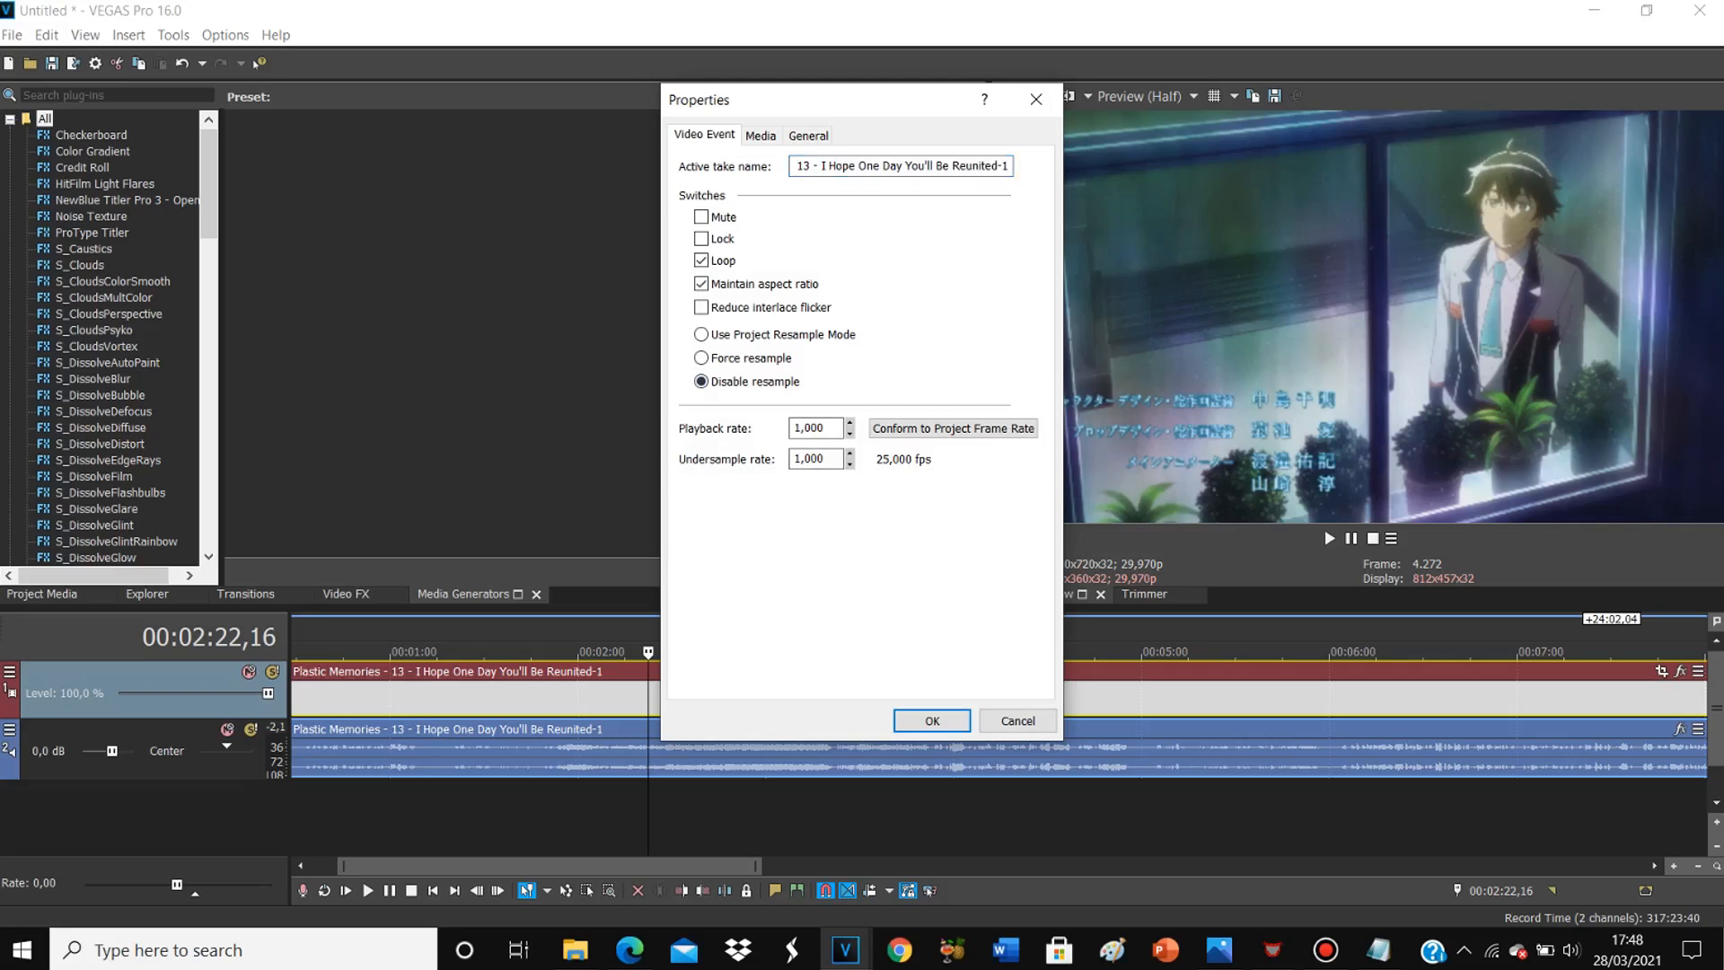
left_click(932, 721)
Step: Play the episode briefly from around 00:02:31 and adjust the system volume
left_click(676, 699)
key("space")
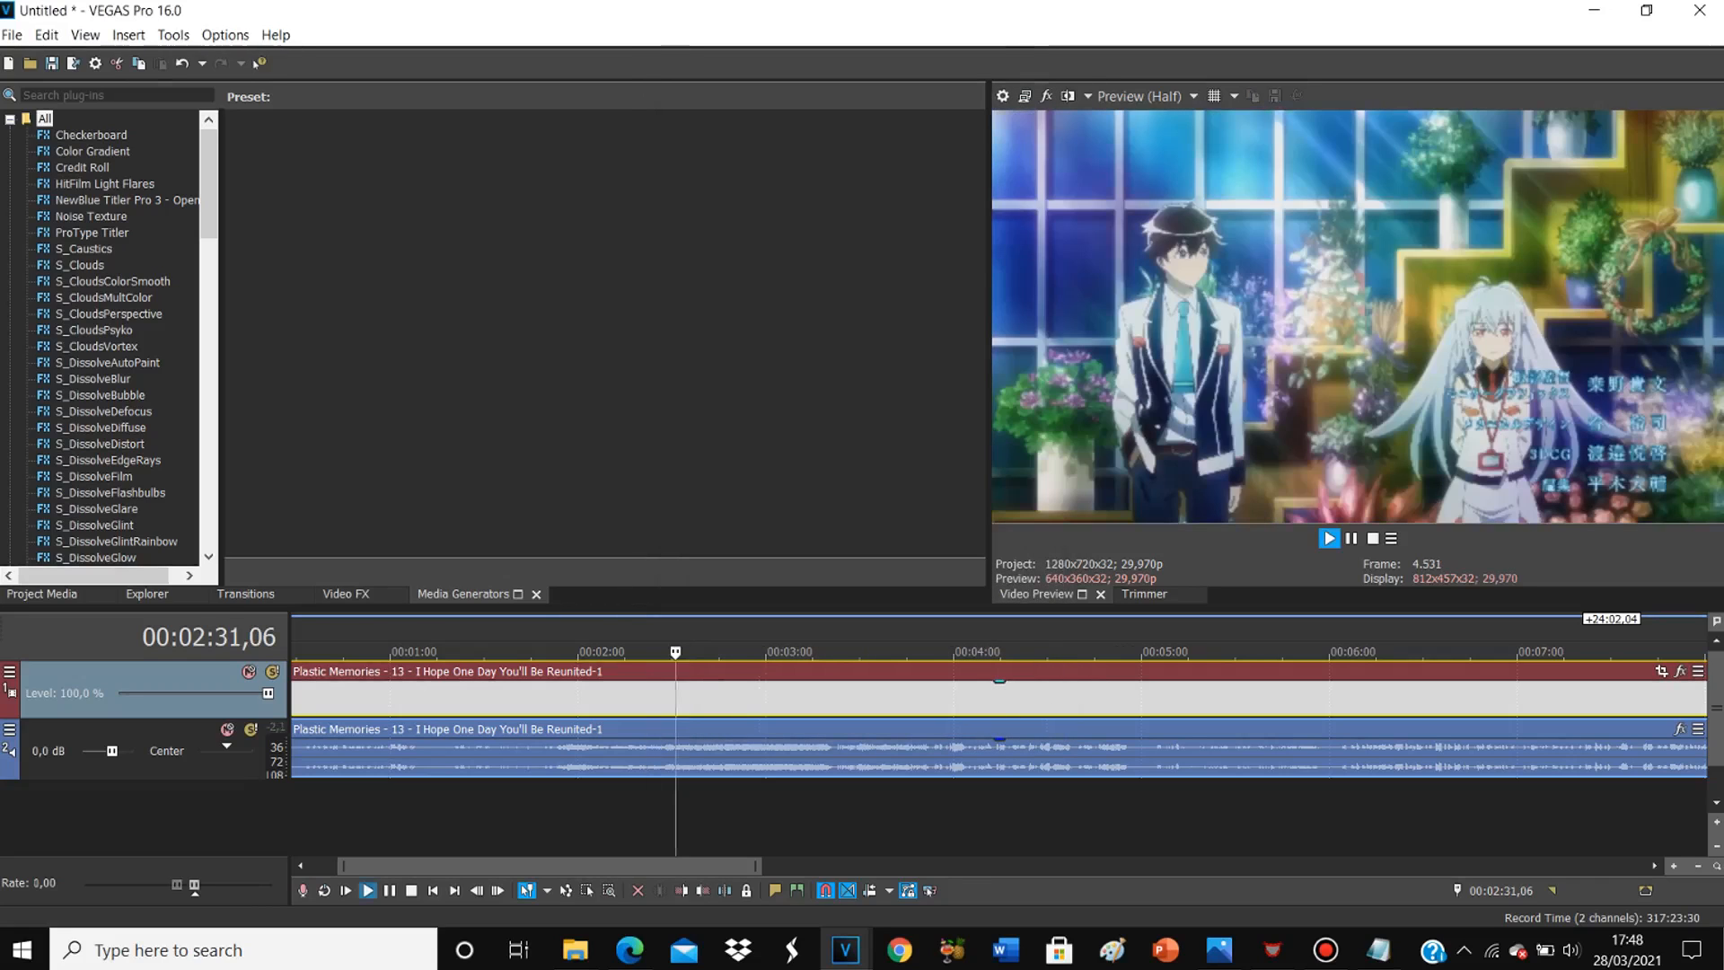
key("space")
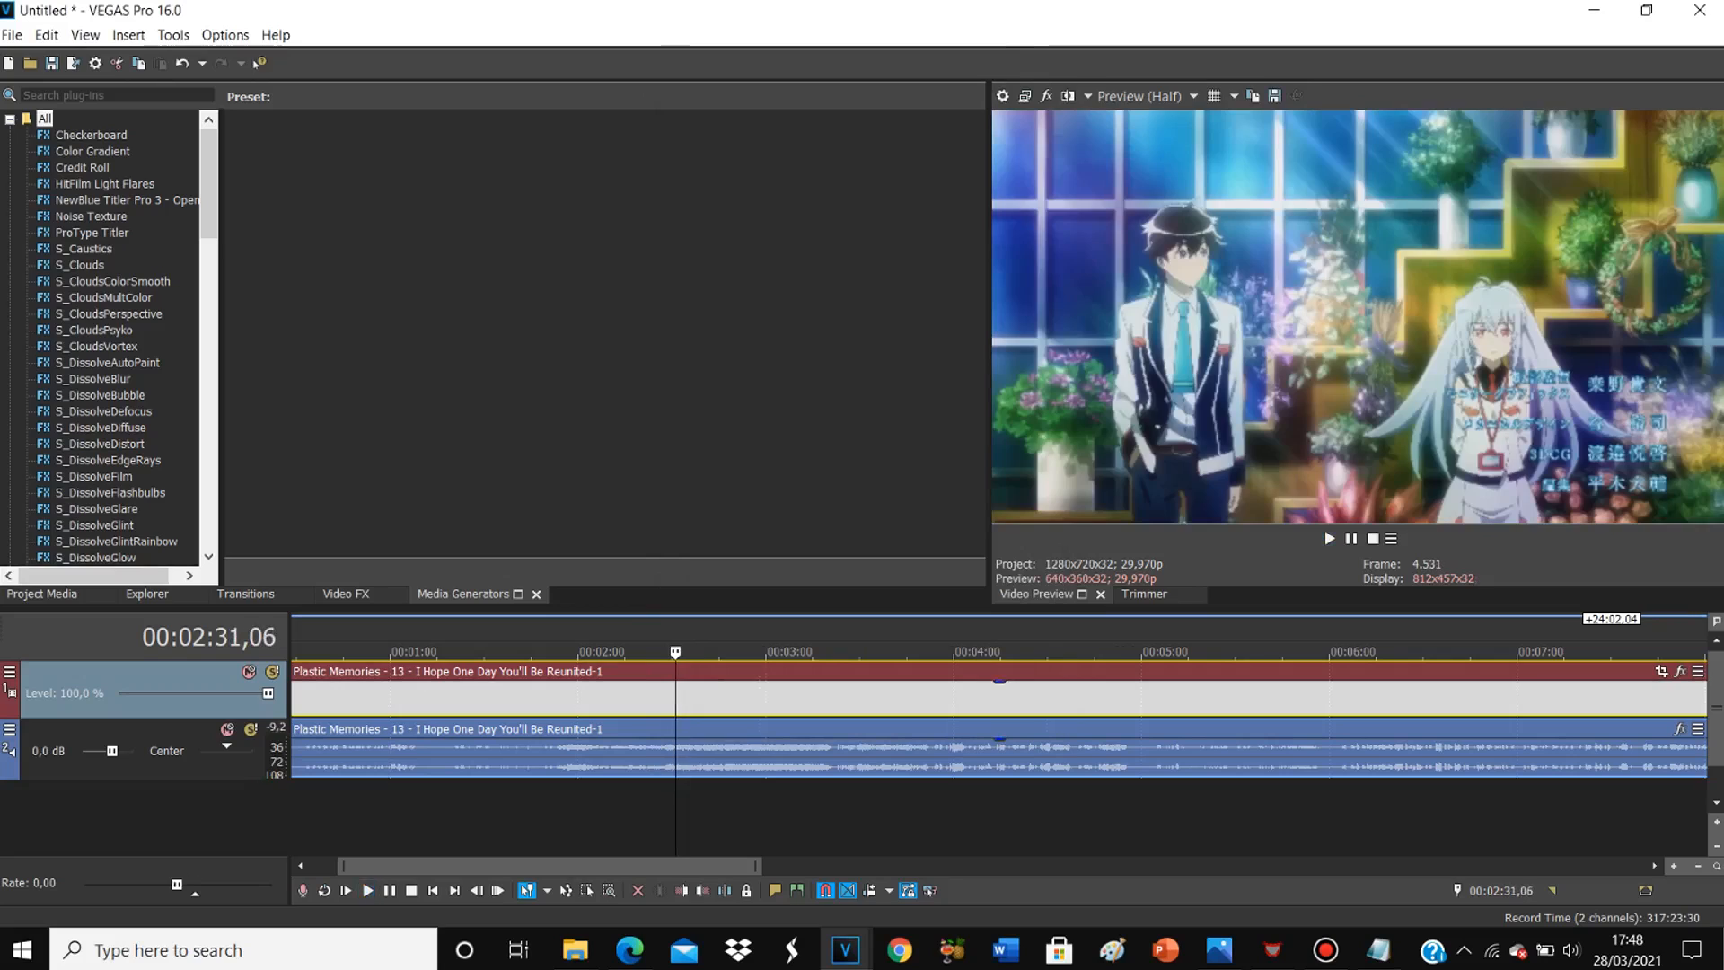
left_click(1571, 951)
left_click_drag(1558, 896, 1501, 896)
Step: Preview the episode at around 00:03:40 and place the playhead at 00:02:22,16
left_click(894, 698)
key("space")
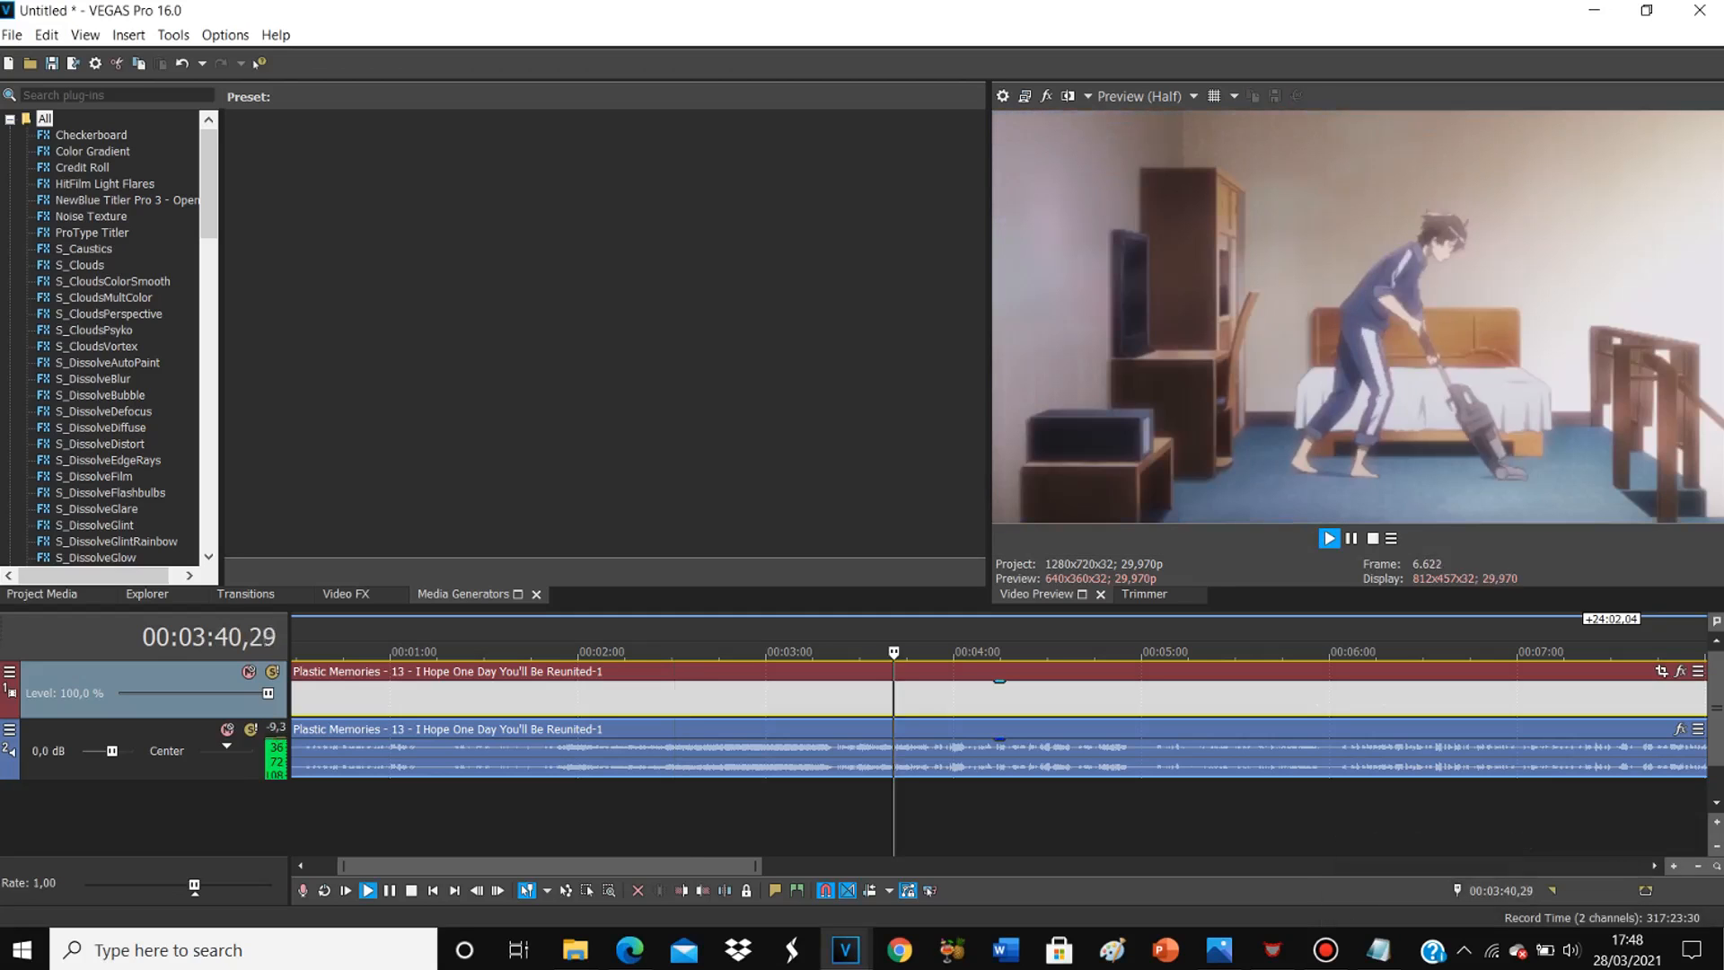
key("space")
left_click(712, 699)
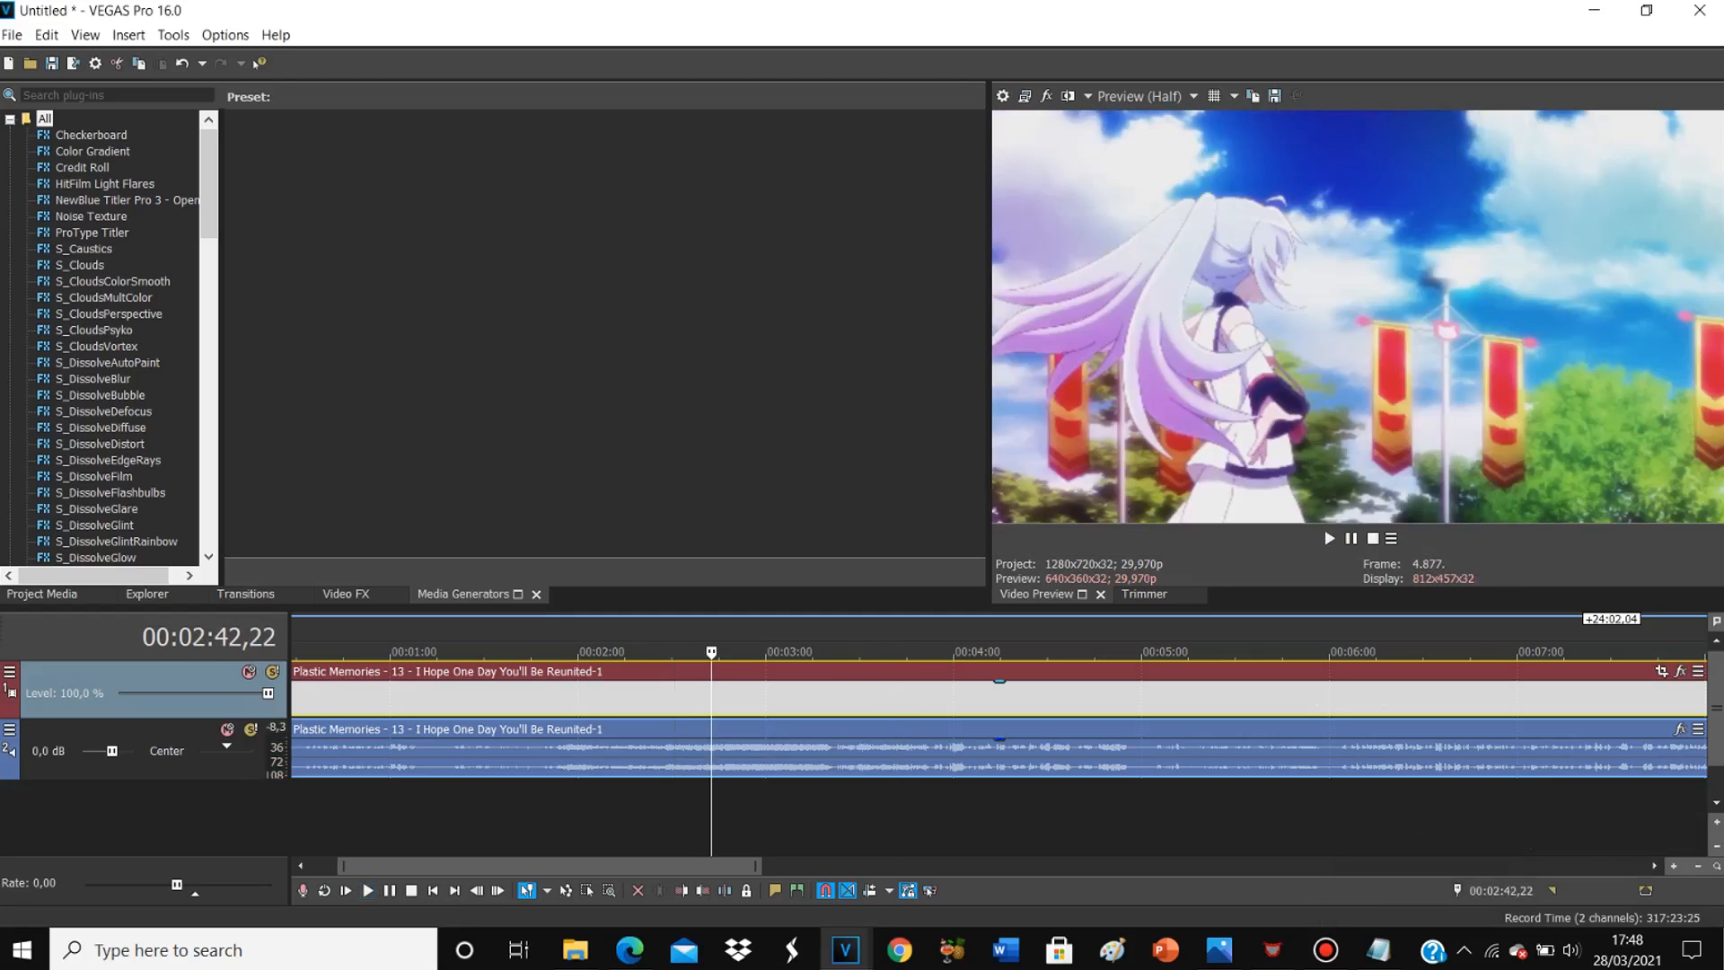
left_click(631, 699)
left_click(648, 699)
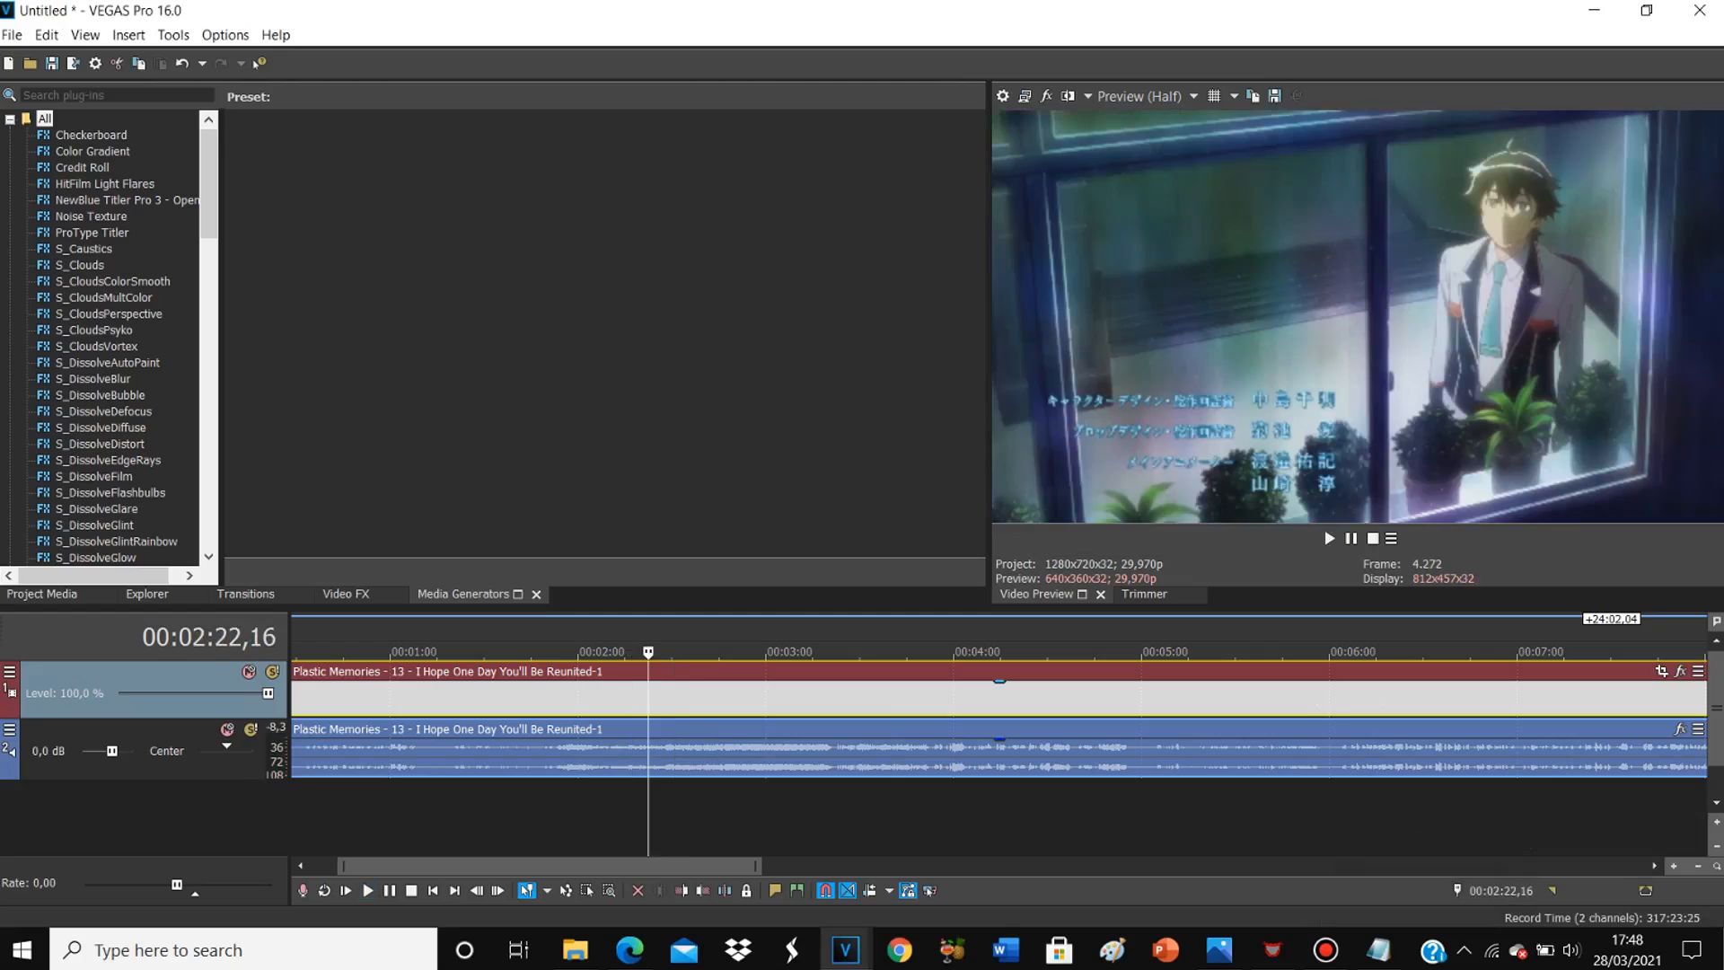
Step: Switch to Bandicam to check the running recording, then hide its window
left_click(1326, 951)
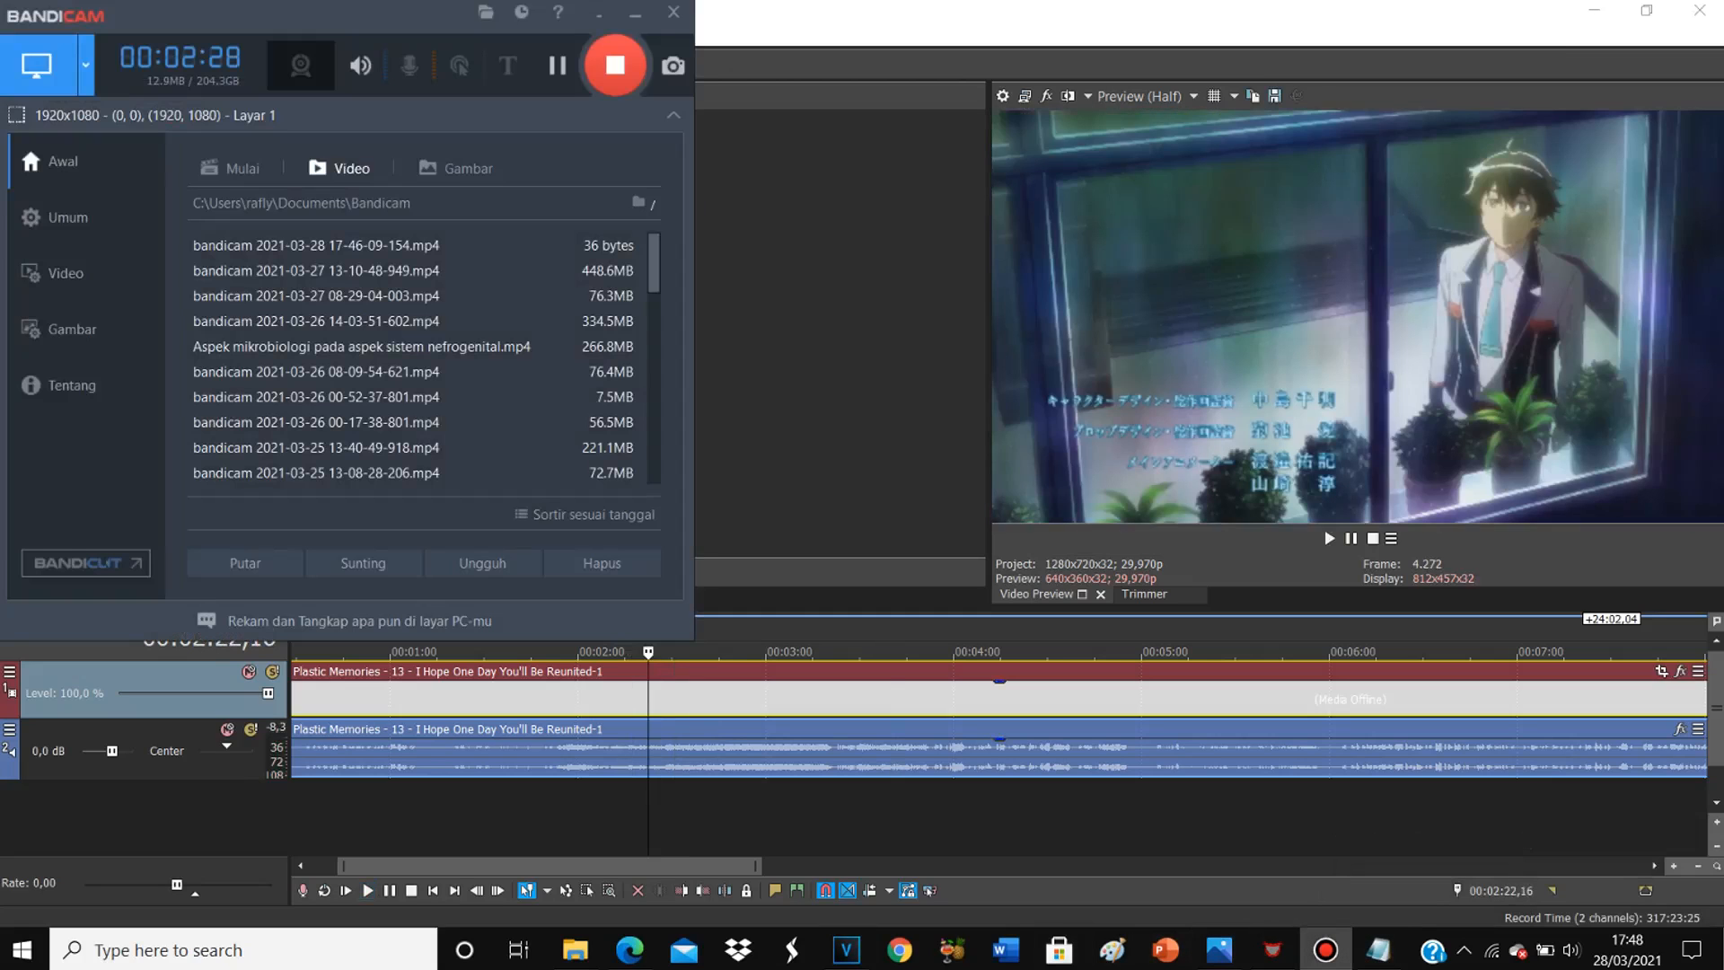
left_click(1325, 950)
left_click(1378, 951)
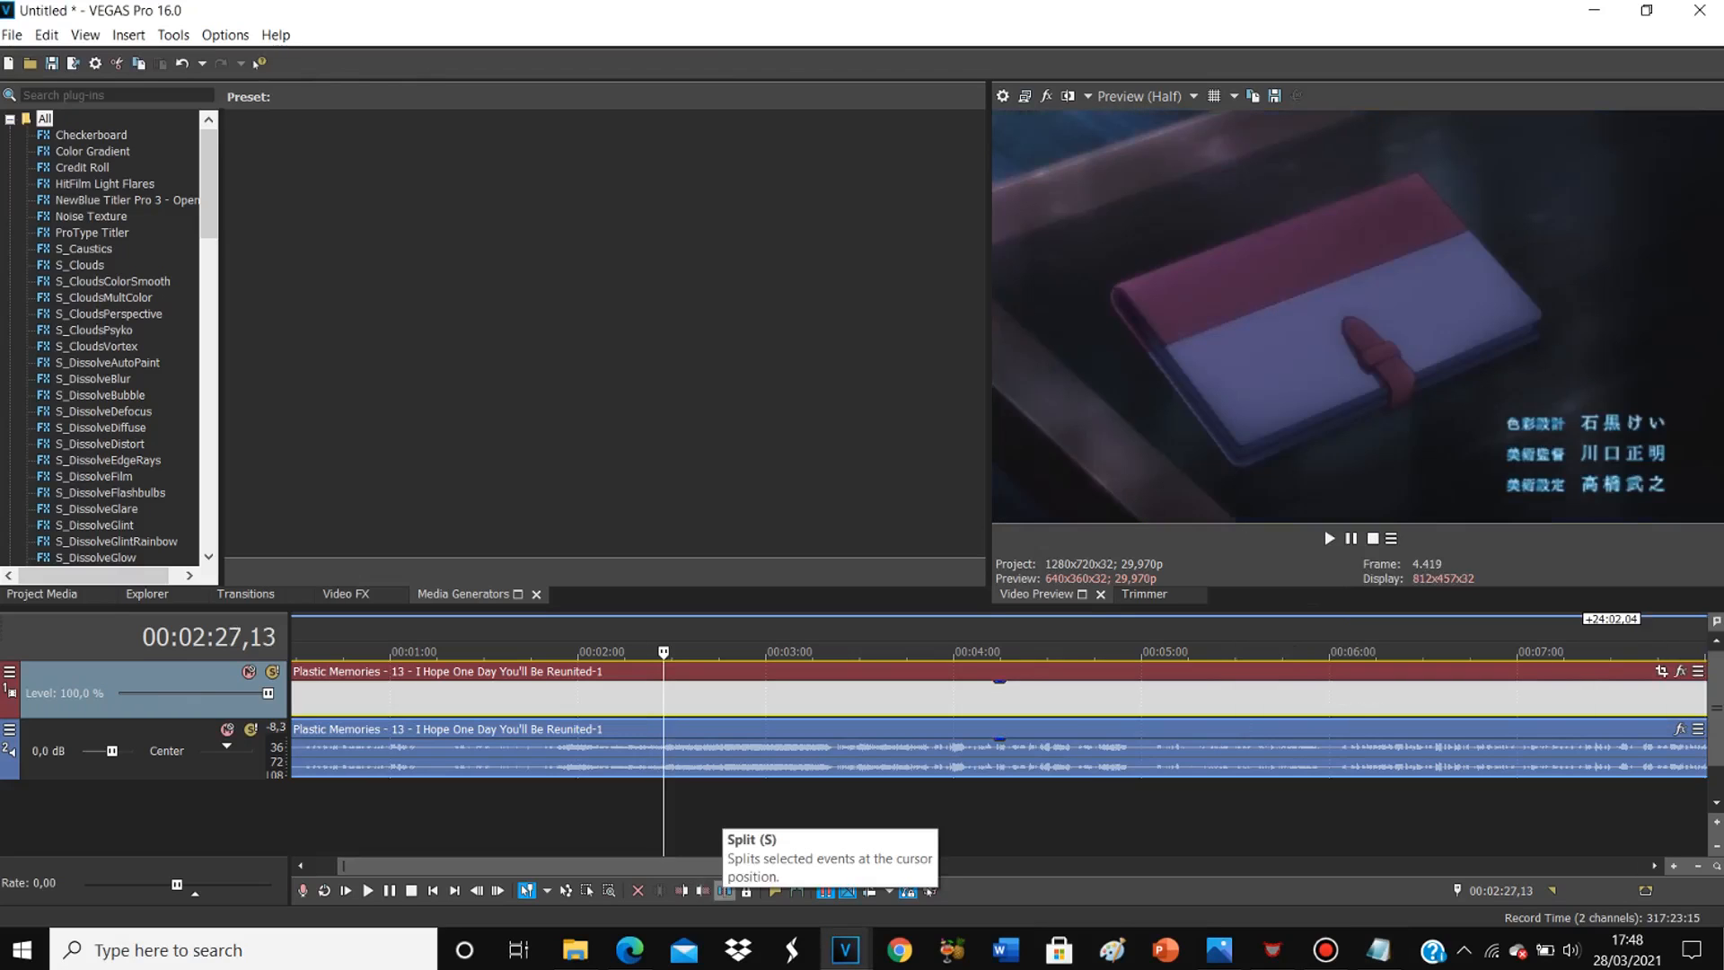
Step: Split the episode's video and audio at 00:02:27,13
left_click(724, 890)
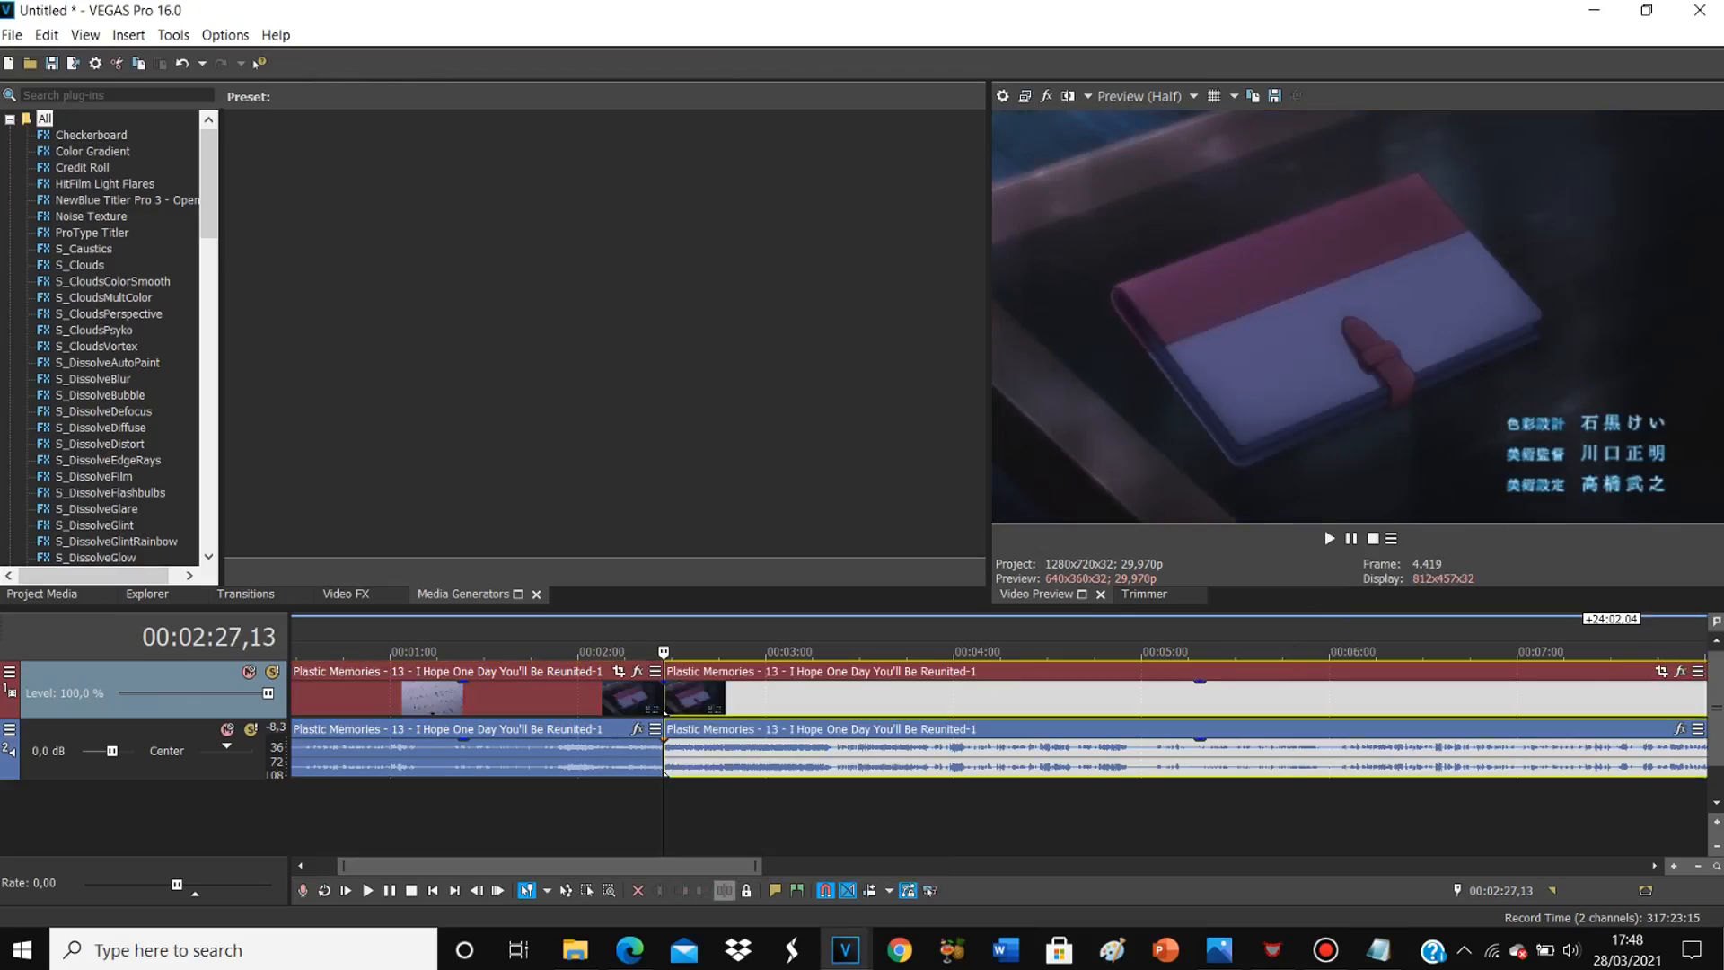
scroll(725, 790, "down", 2)
scroll(726, 791, "up", 1)
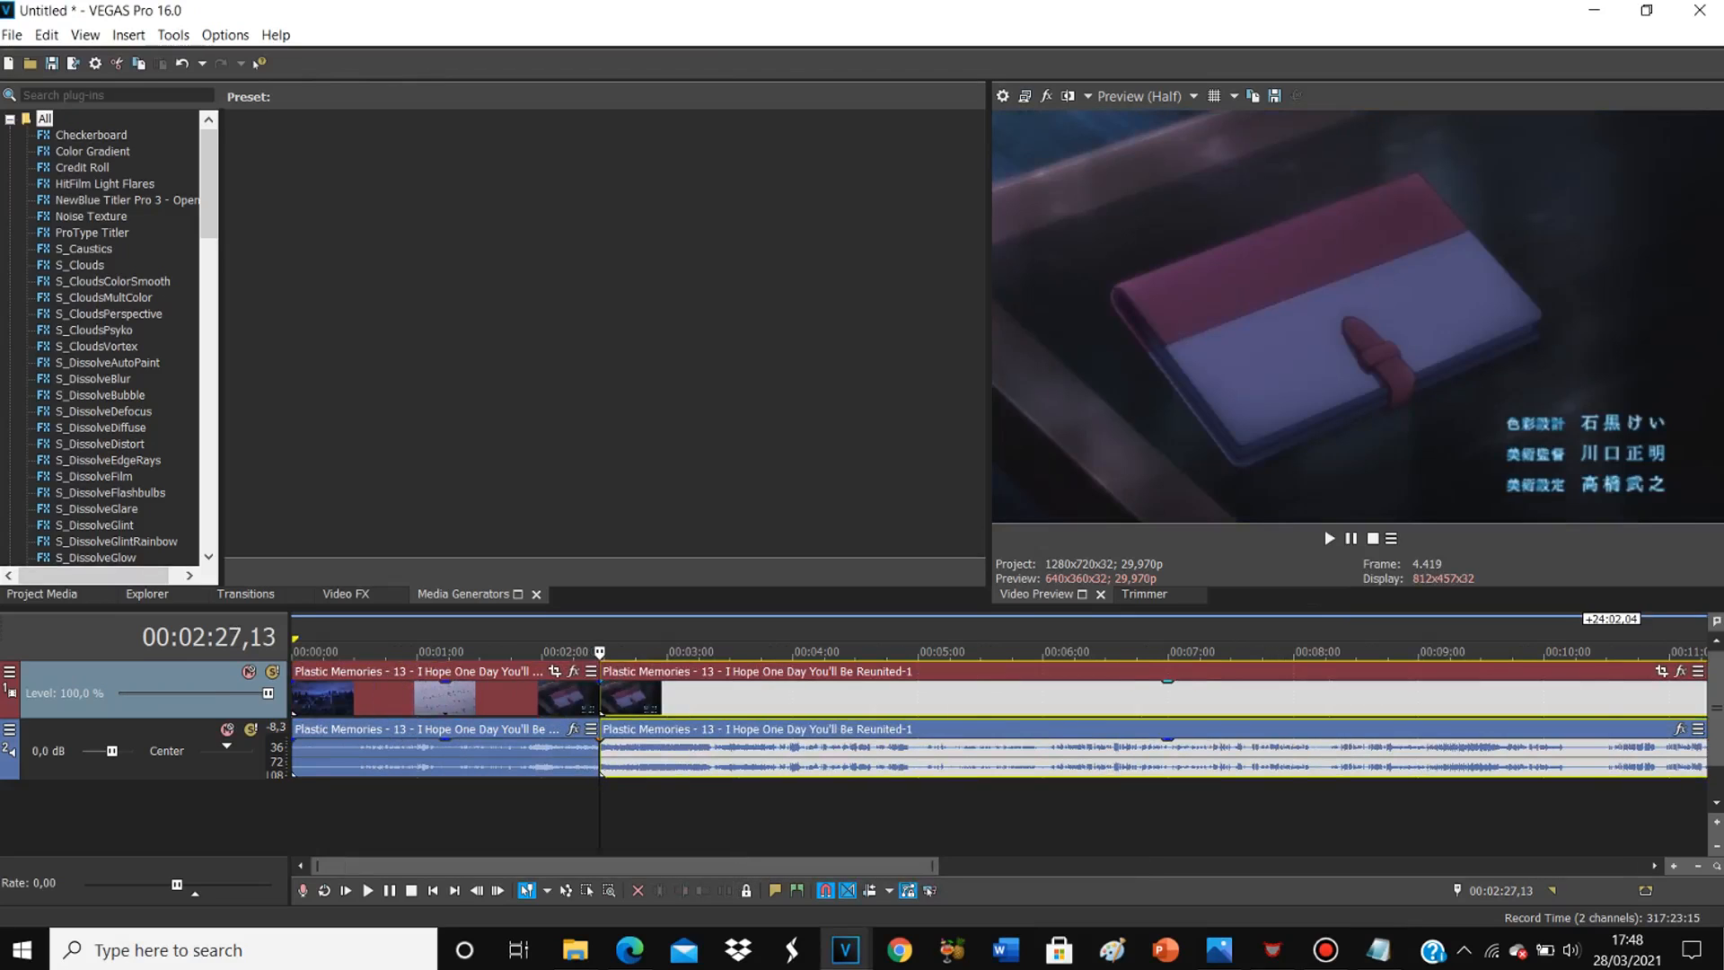
Step: Trim the start of the first segment at 00:01:56,10 and the end of the second segment at 00:03:31,15
left_click(535, 697)
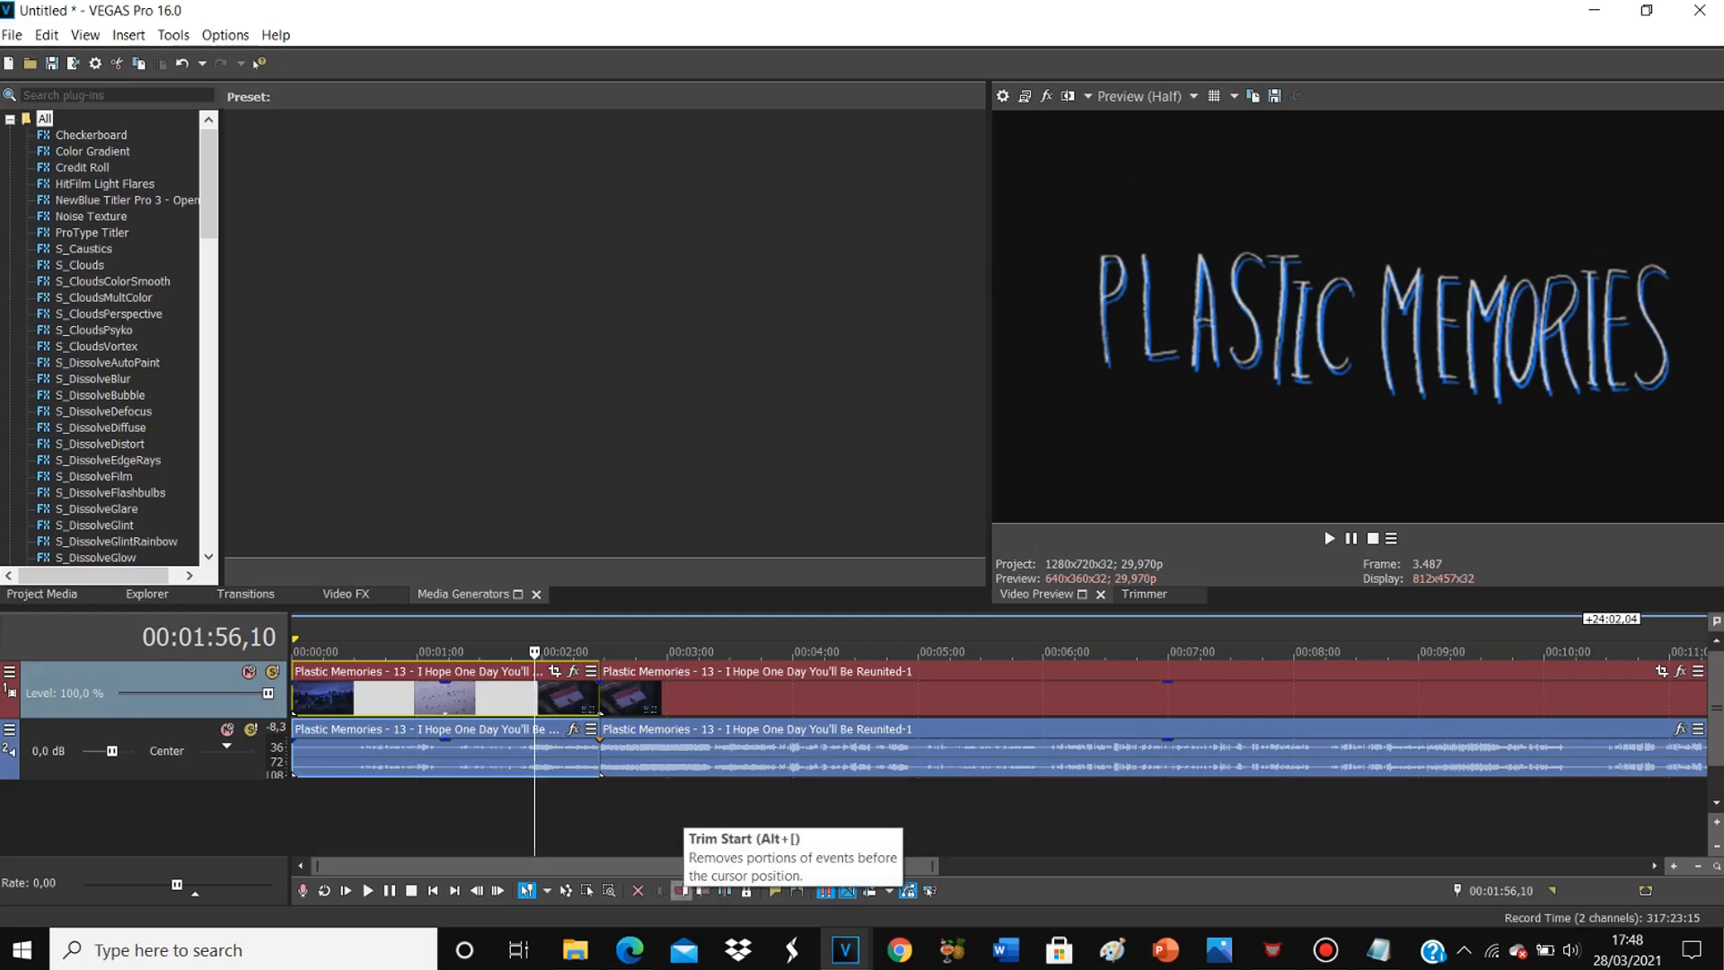
left_click(681, 890)
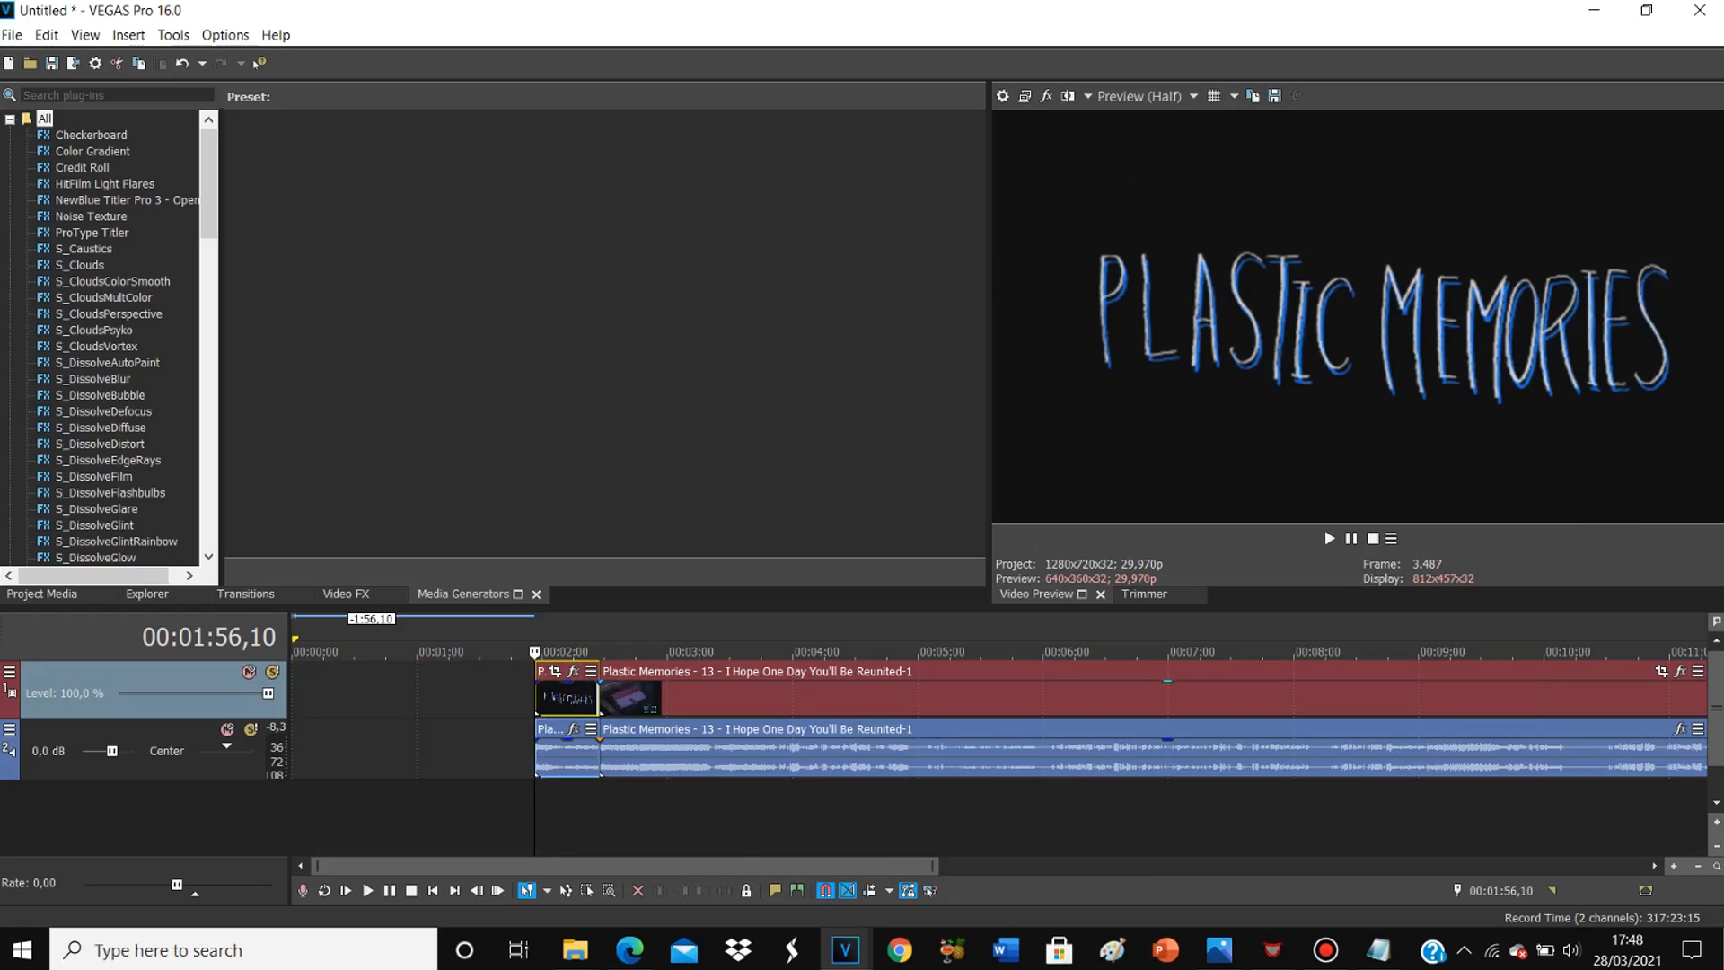
left_click(733, 698)
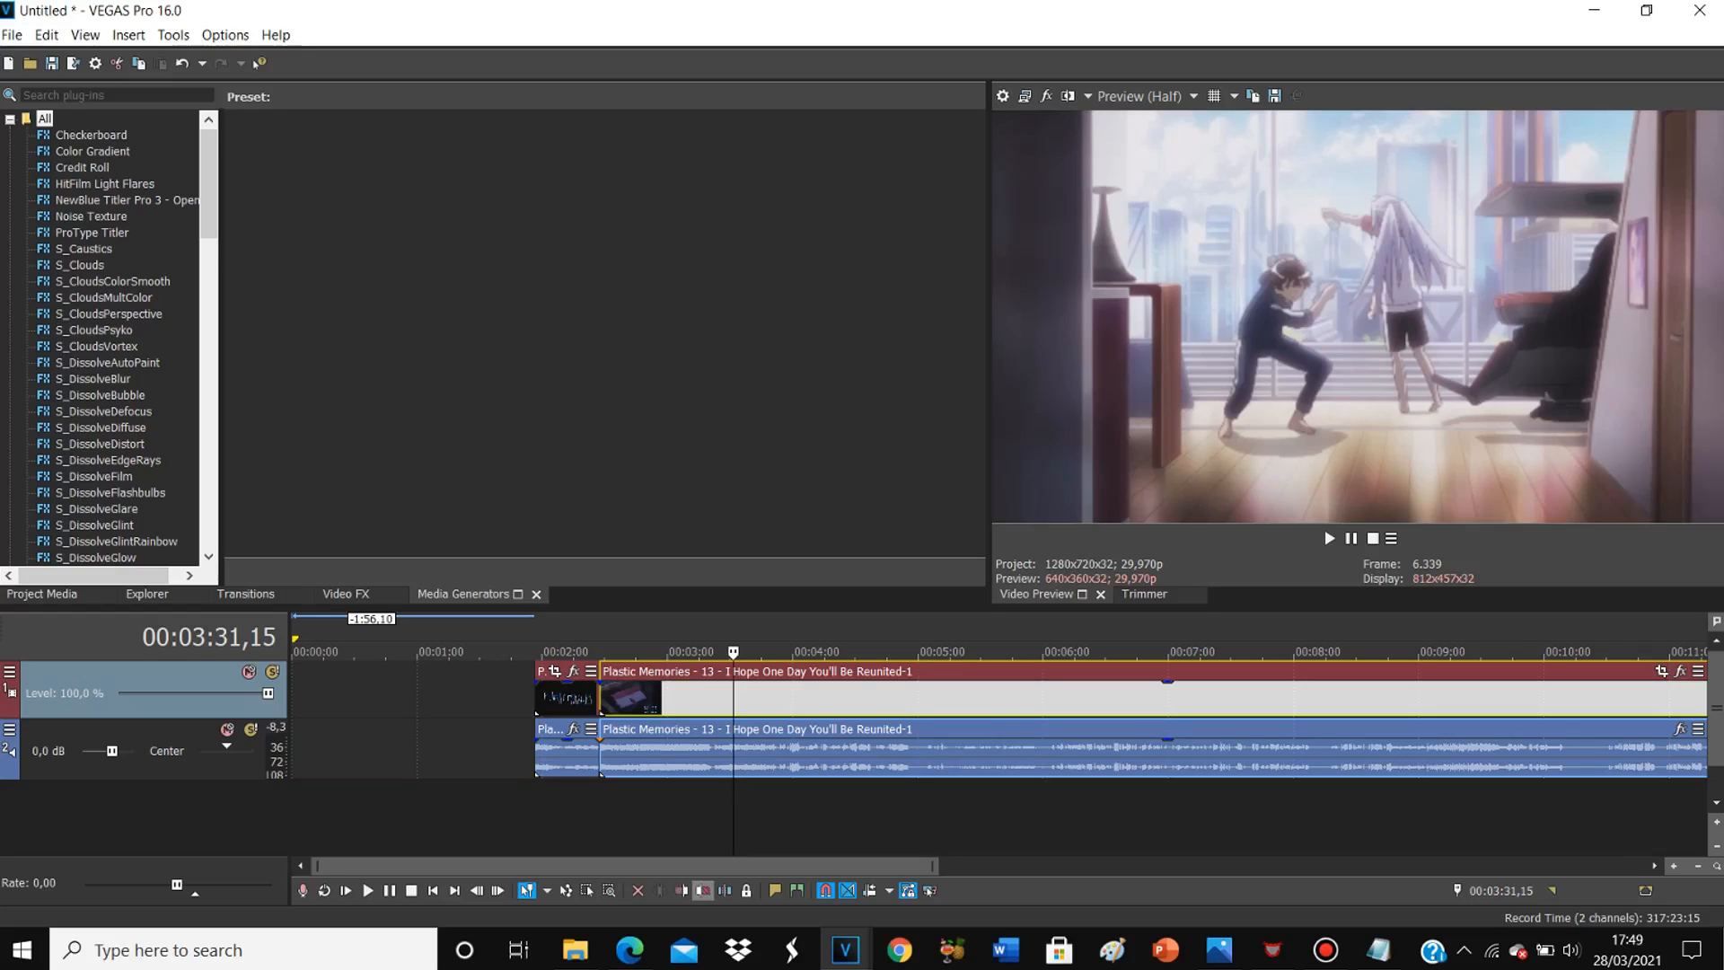
left_click(703, 890)
Step: Play through the second segment from 00:02:32,08 and look for a suitable cut point around 00:02:40
left_click(610, 750)
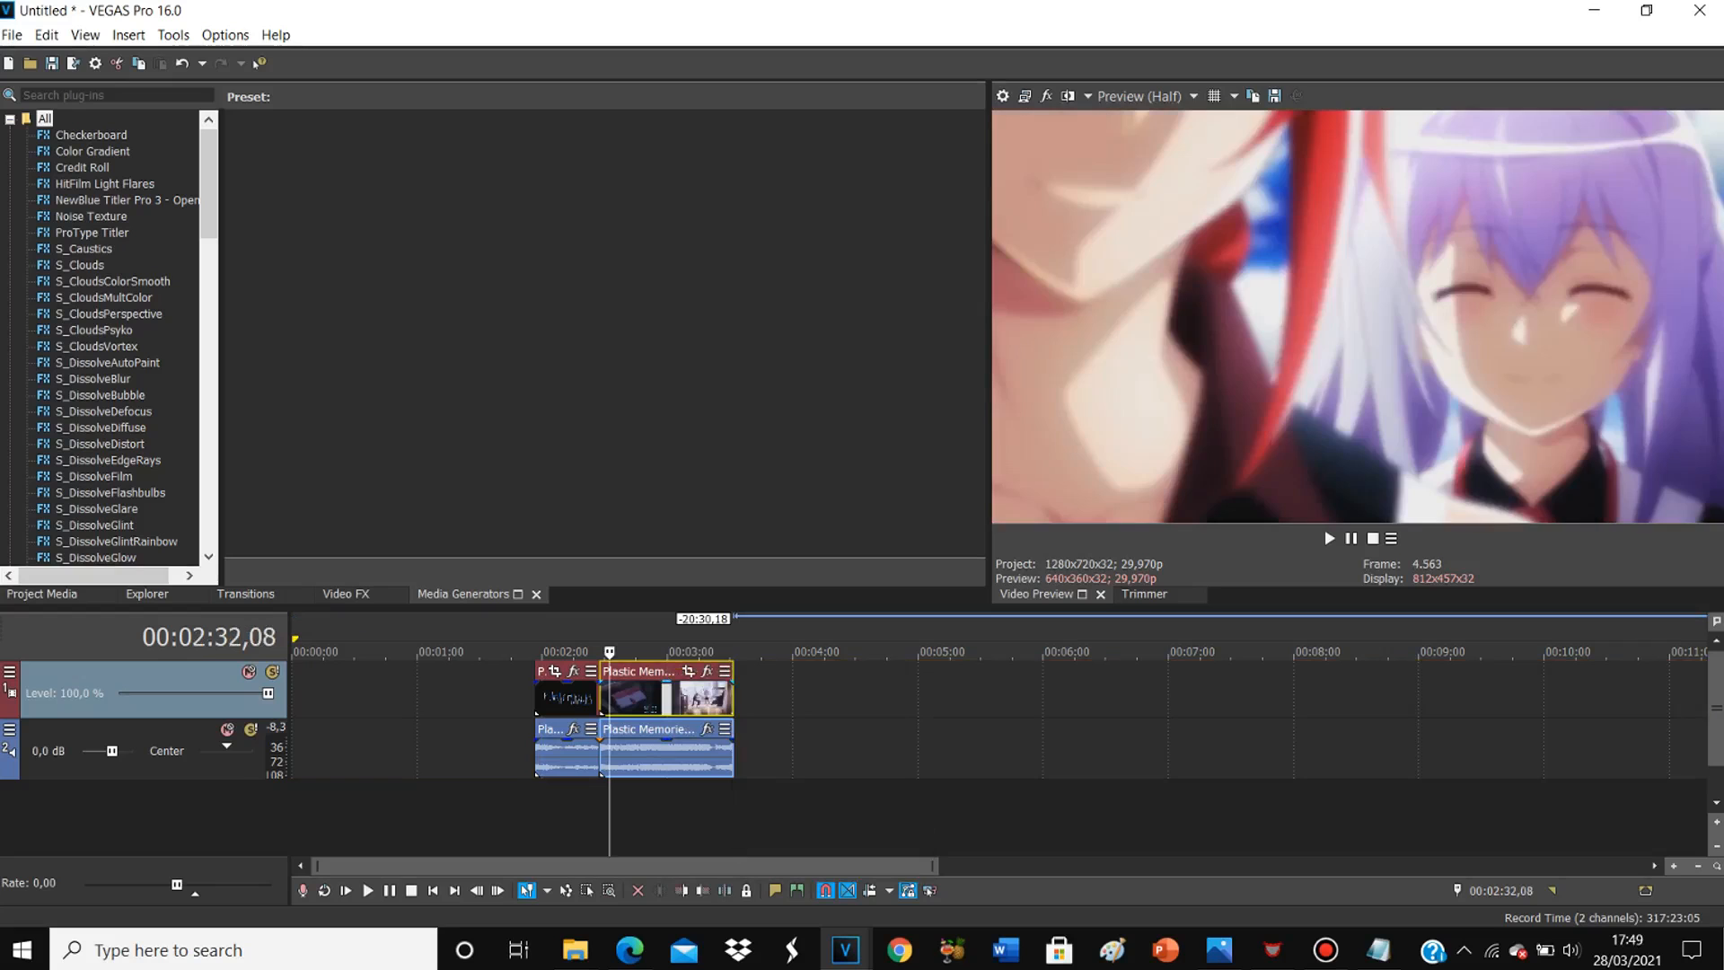
key("space")
scroll(610, 750, "up", 3)
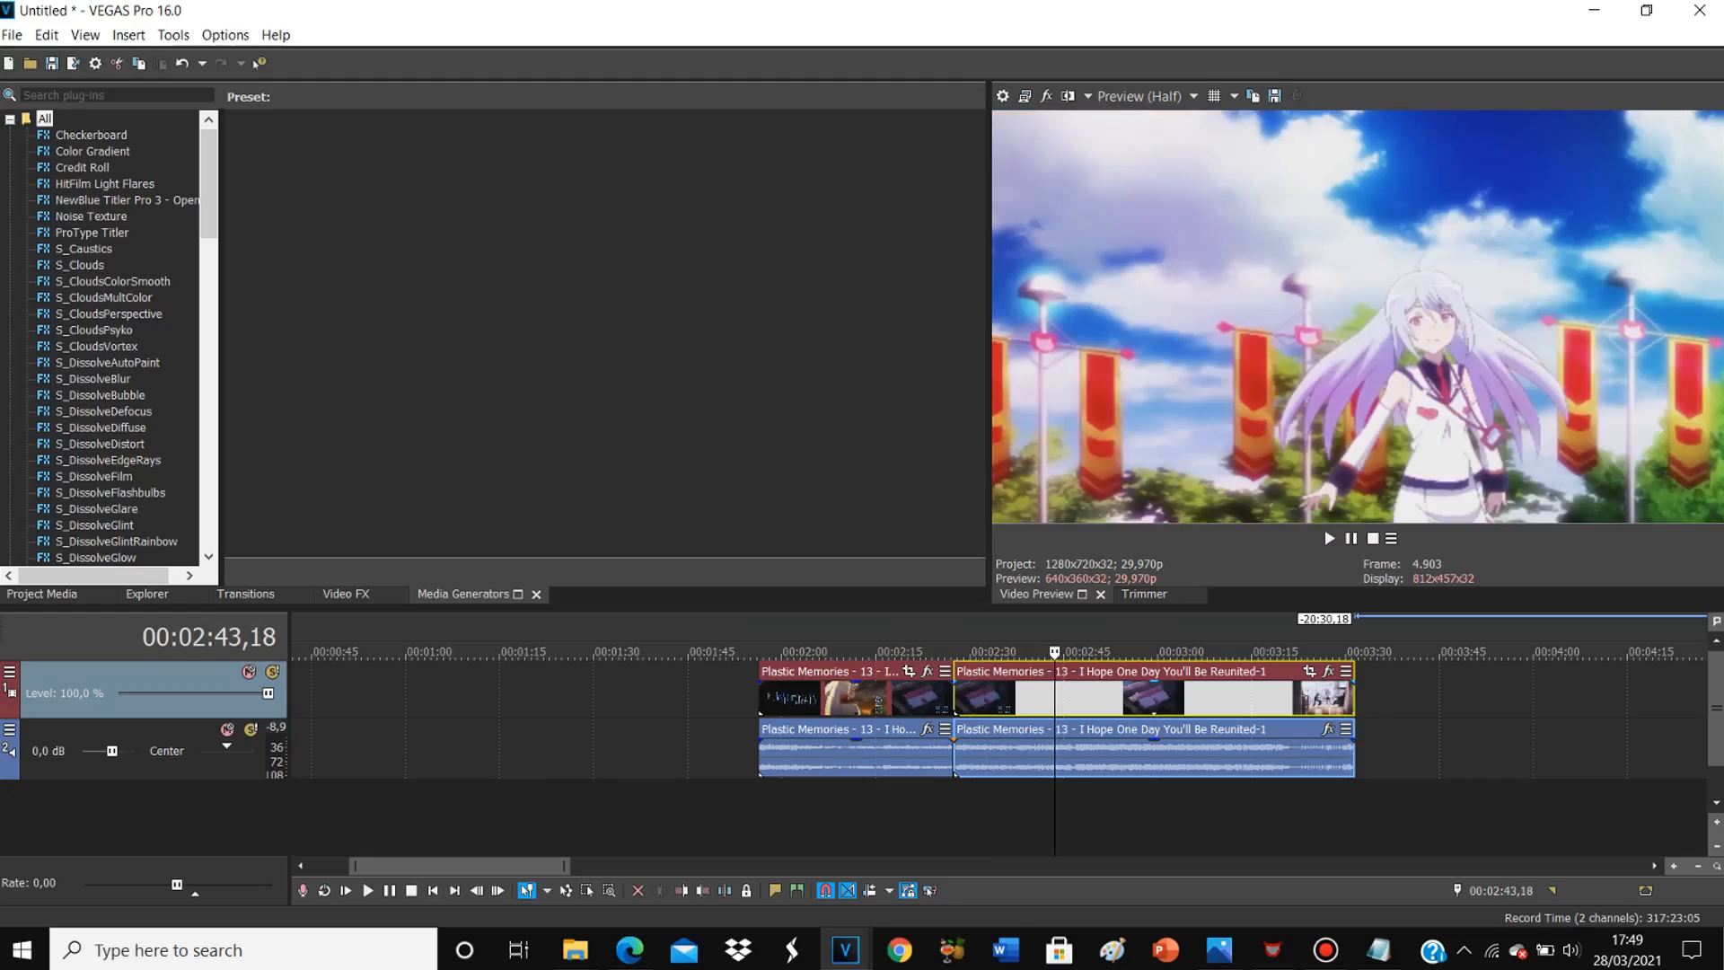
key("space")
key("space")
left_click(1036, 698)
scroll(1036, 698, "up", 2)
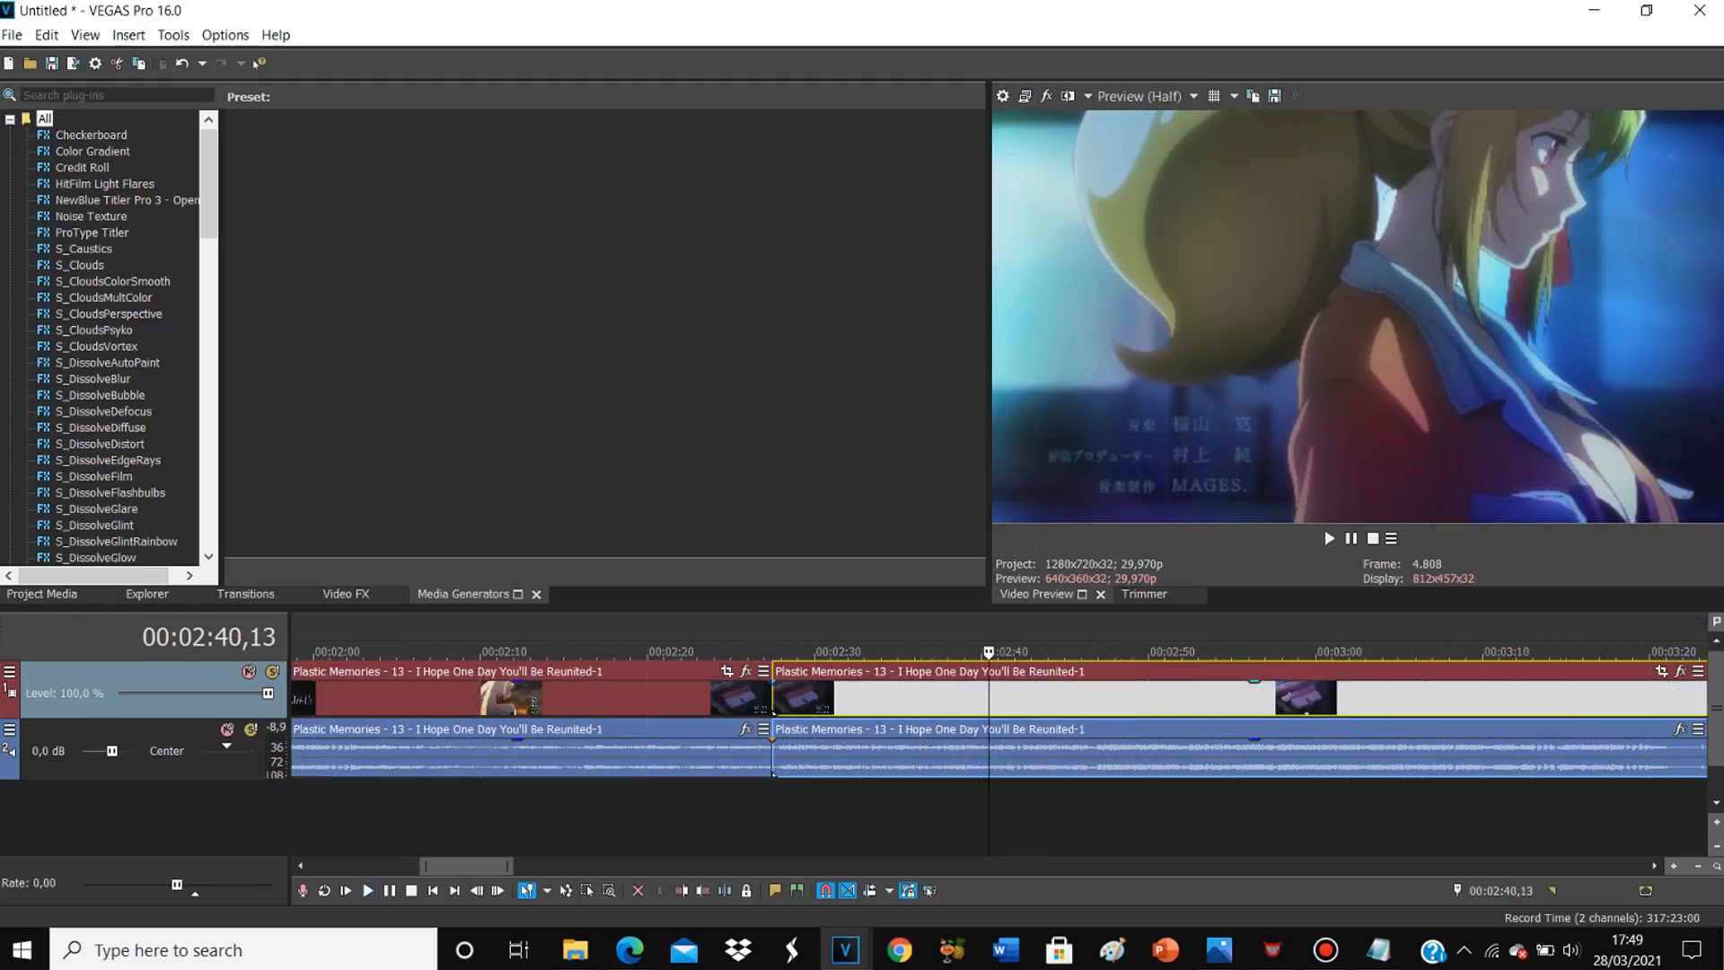
scroll(1014, 698, "up", 1)
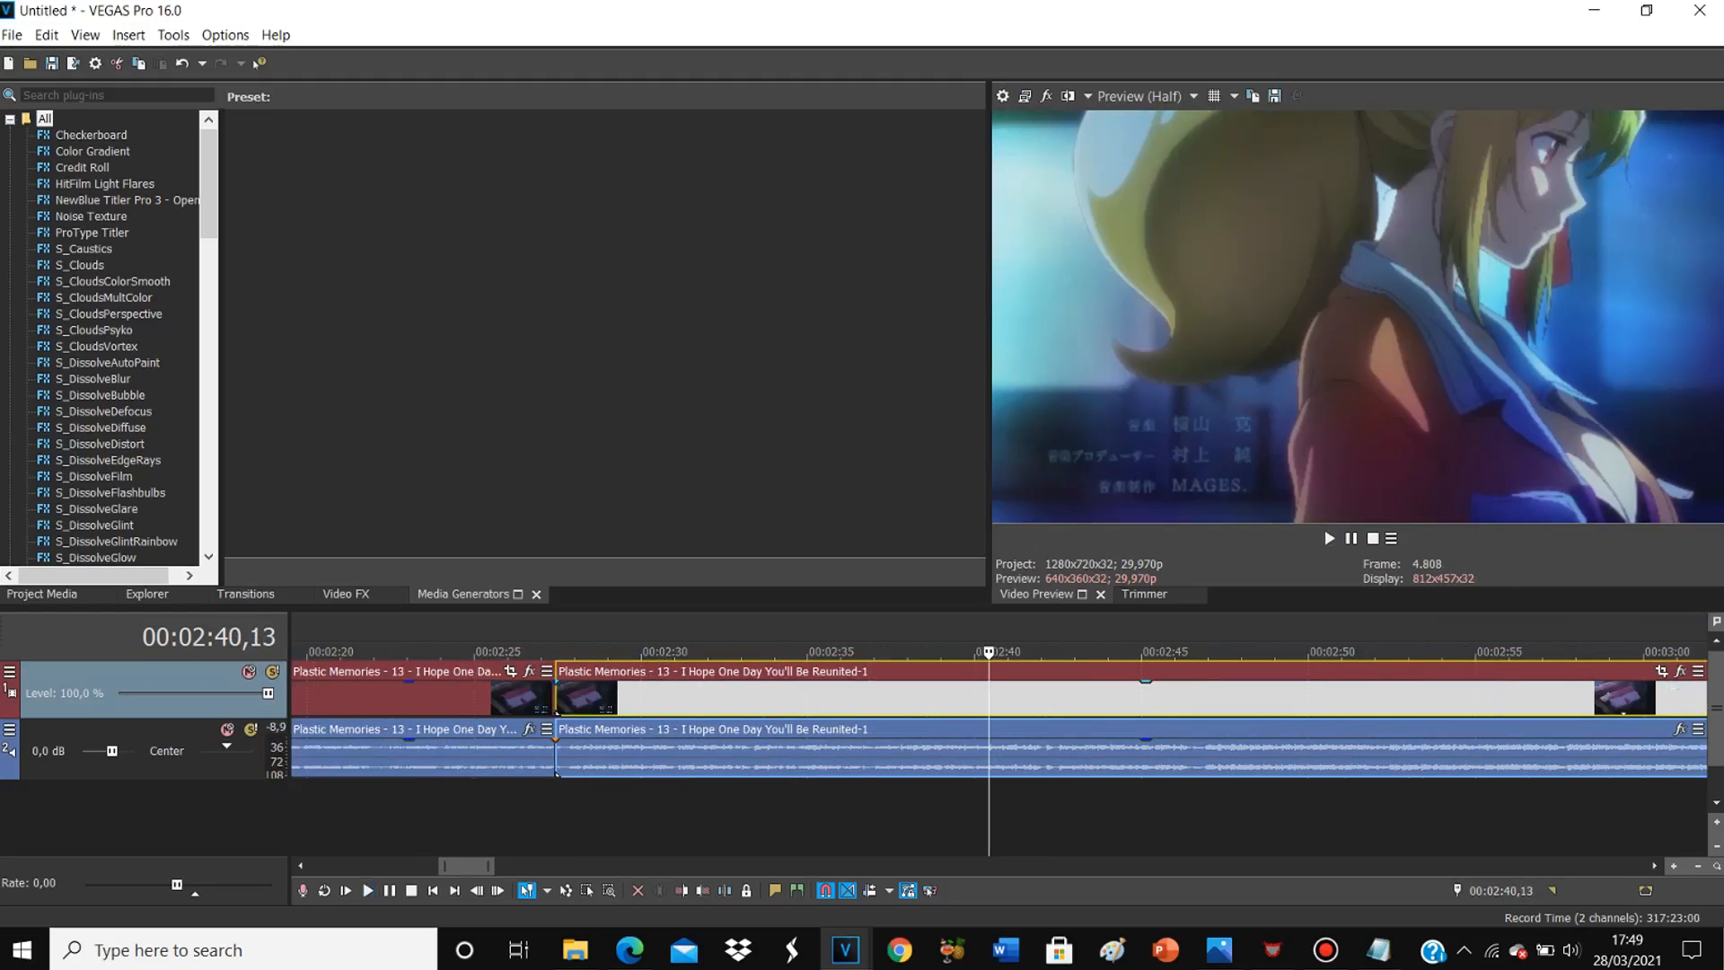
Step: Split the second segment at 00:02:41,08
left_click(1014, 698)
mouse_move(1014, 653)
left_mouse_down()
mouse_move(1079, 653)
mouse_move(989, 653)
left_mouse_up()
left_click(1017, 698)
key("space")
key("space")
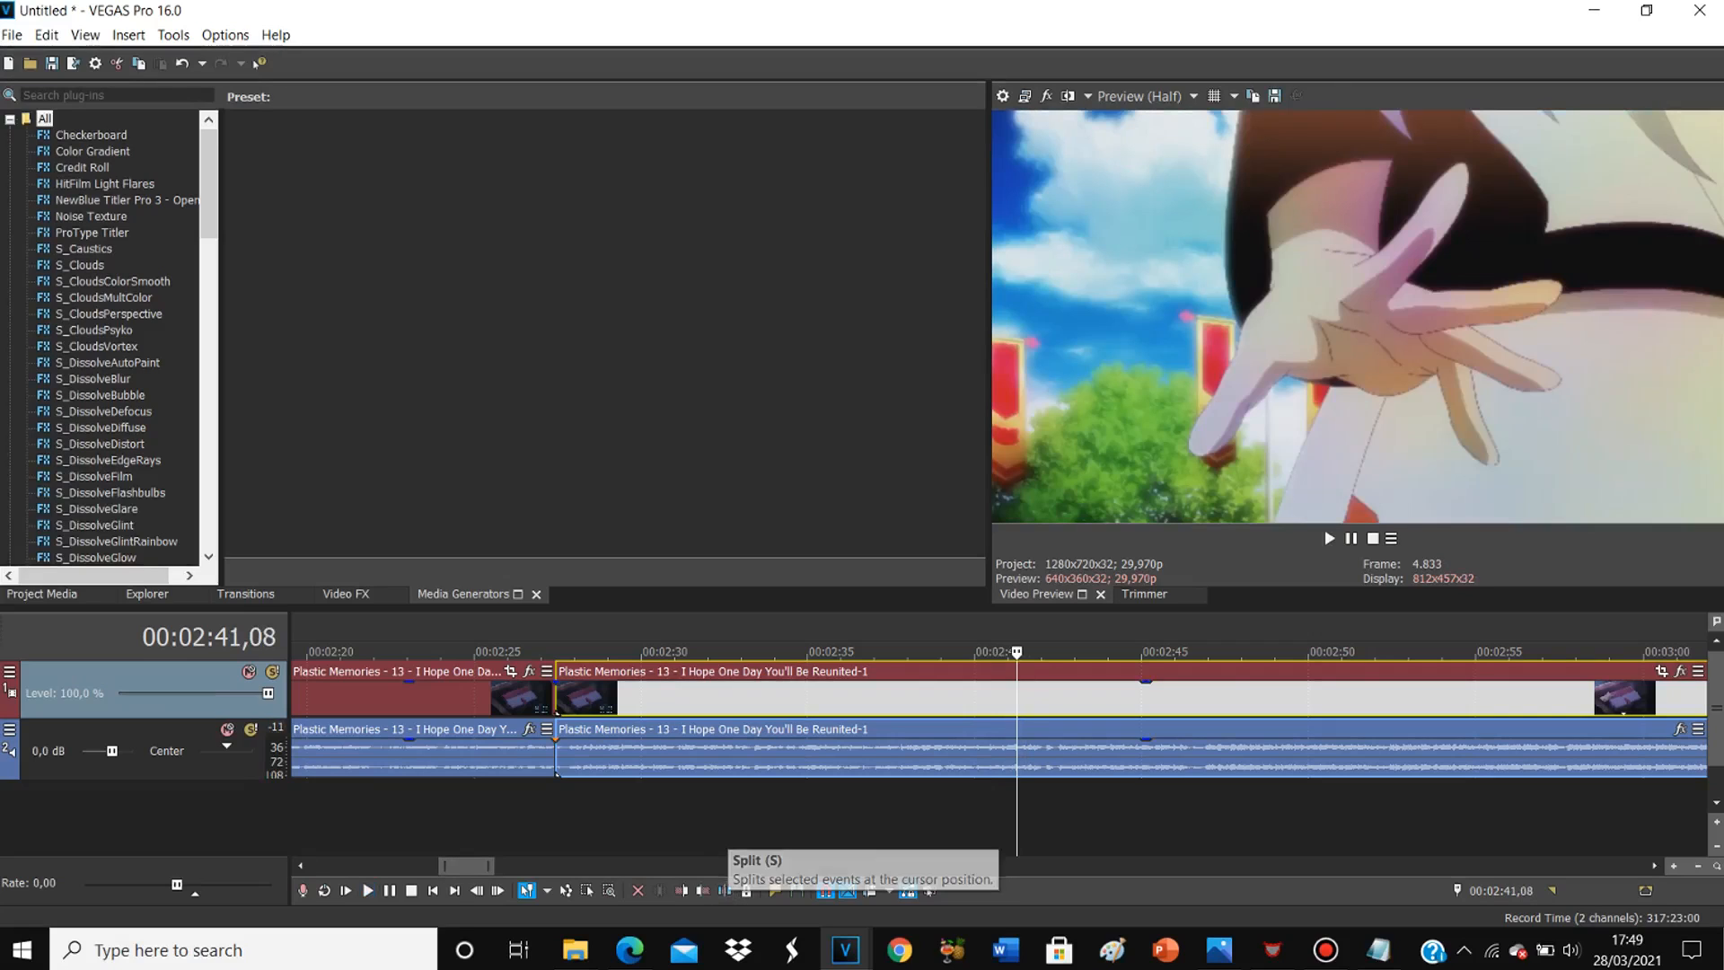
key("s")
Step: Move the last segment along the timeline to start at about 00:03:31 and play it from its beginning
scroll(1016, 755, "down", 3)
scroll(1042, 698, "down", 2)
left_click_drag(1042, 698, 1247, 697)
left_click(1075, 698)
scroll(1075, 698, "up", 2)
scroll(1075, 698, "down", 3)
left_click_drag(1127, 695, 1165, 695)
left_click(1139, 702)
key("space")
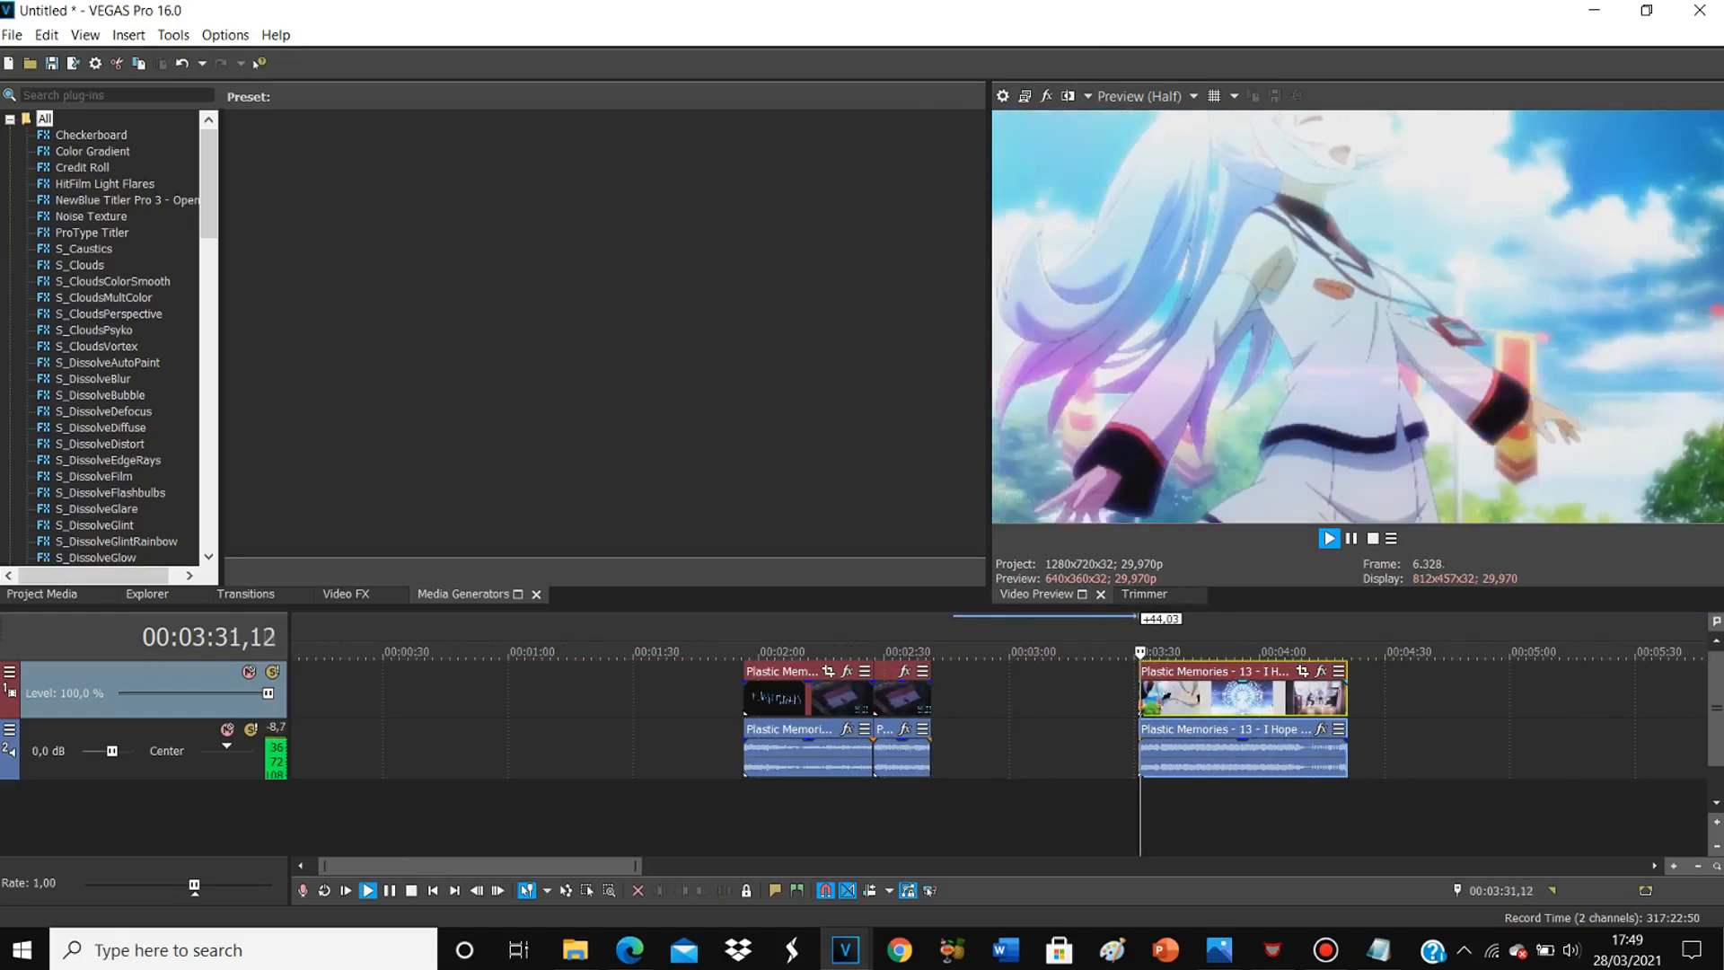
key("space")
Step: Consult the Notepad checklist, then return to VEGAS Pro and place the playhead at 00:03:35,22 in the moved segment
left_click(1379, 950)
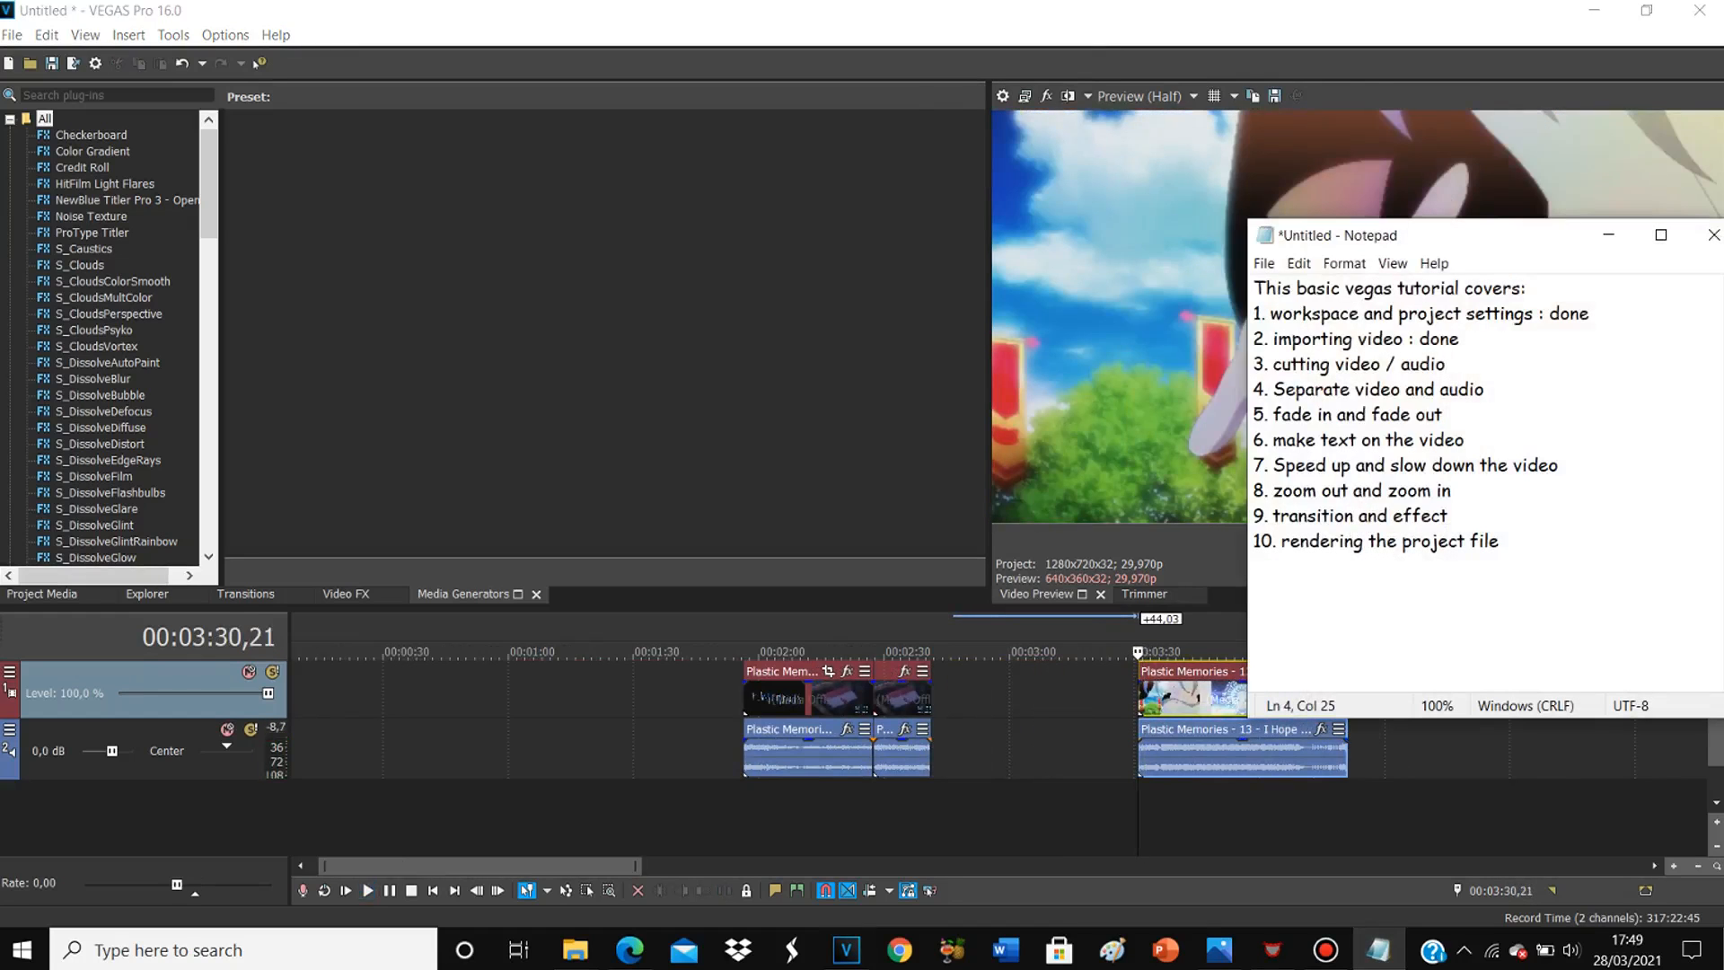
left_click(1380, 951)
left_click(1177, 700)
scroll(1176, 703, "up", 1)
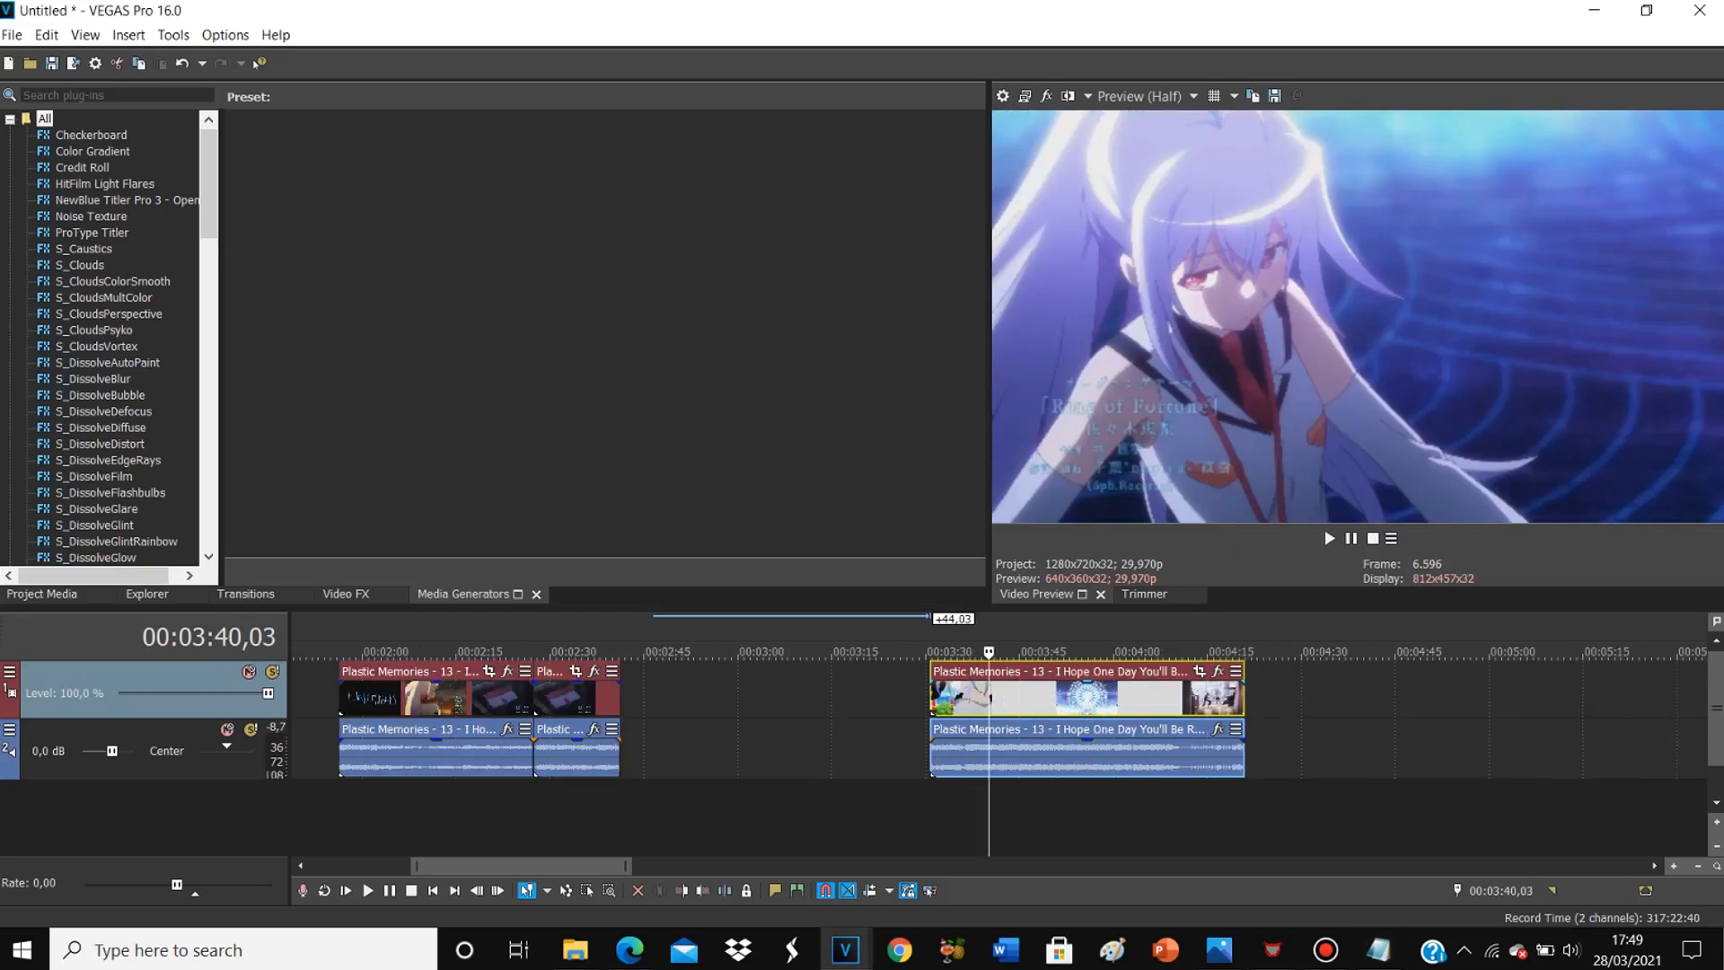
key("Left")
key("Left")
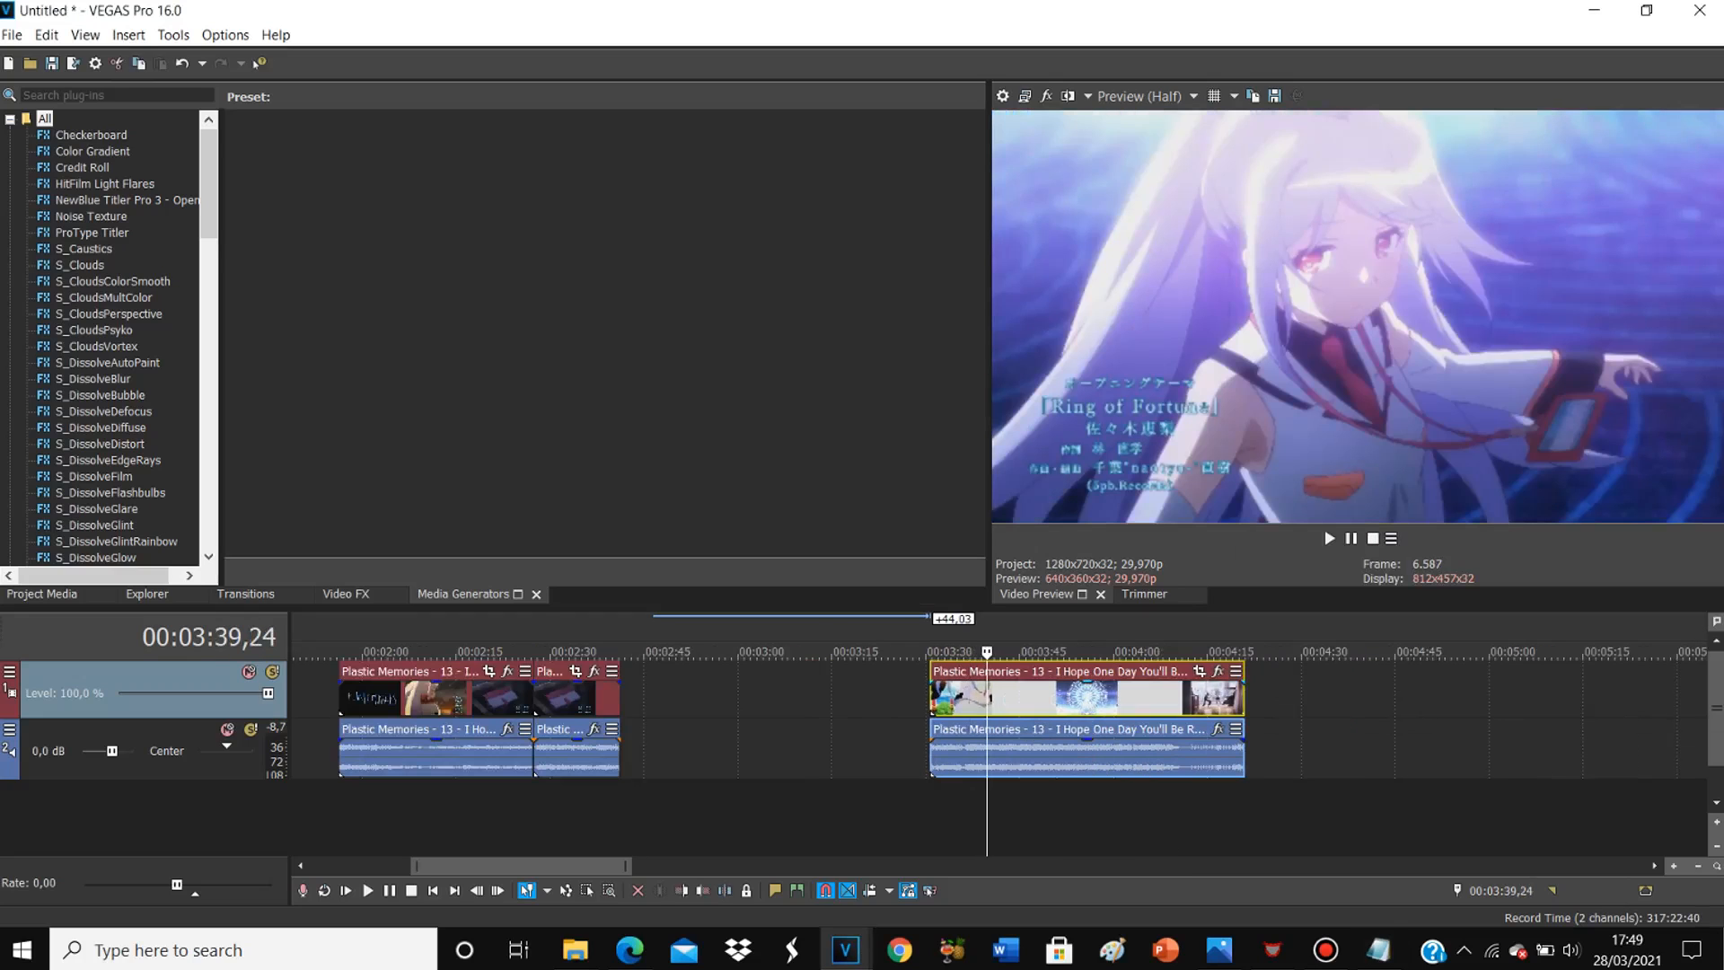
right_click(1036, 701)
left_click(962, 700)
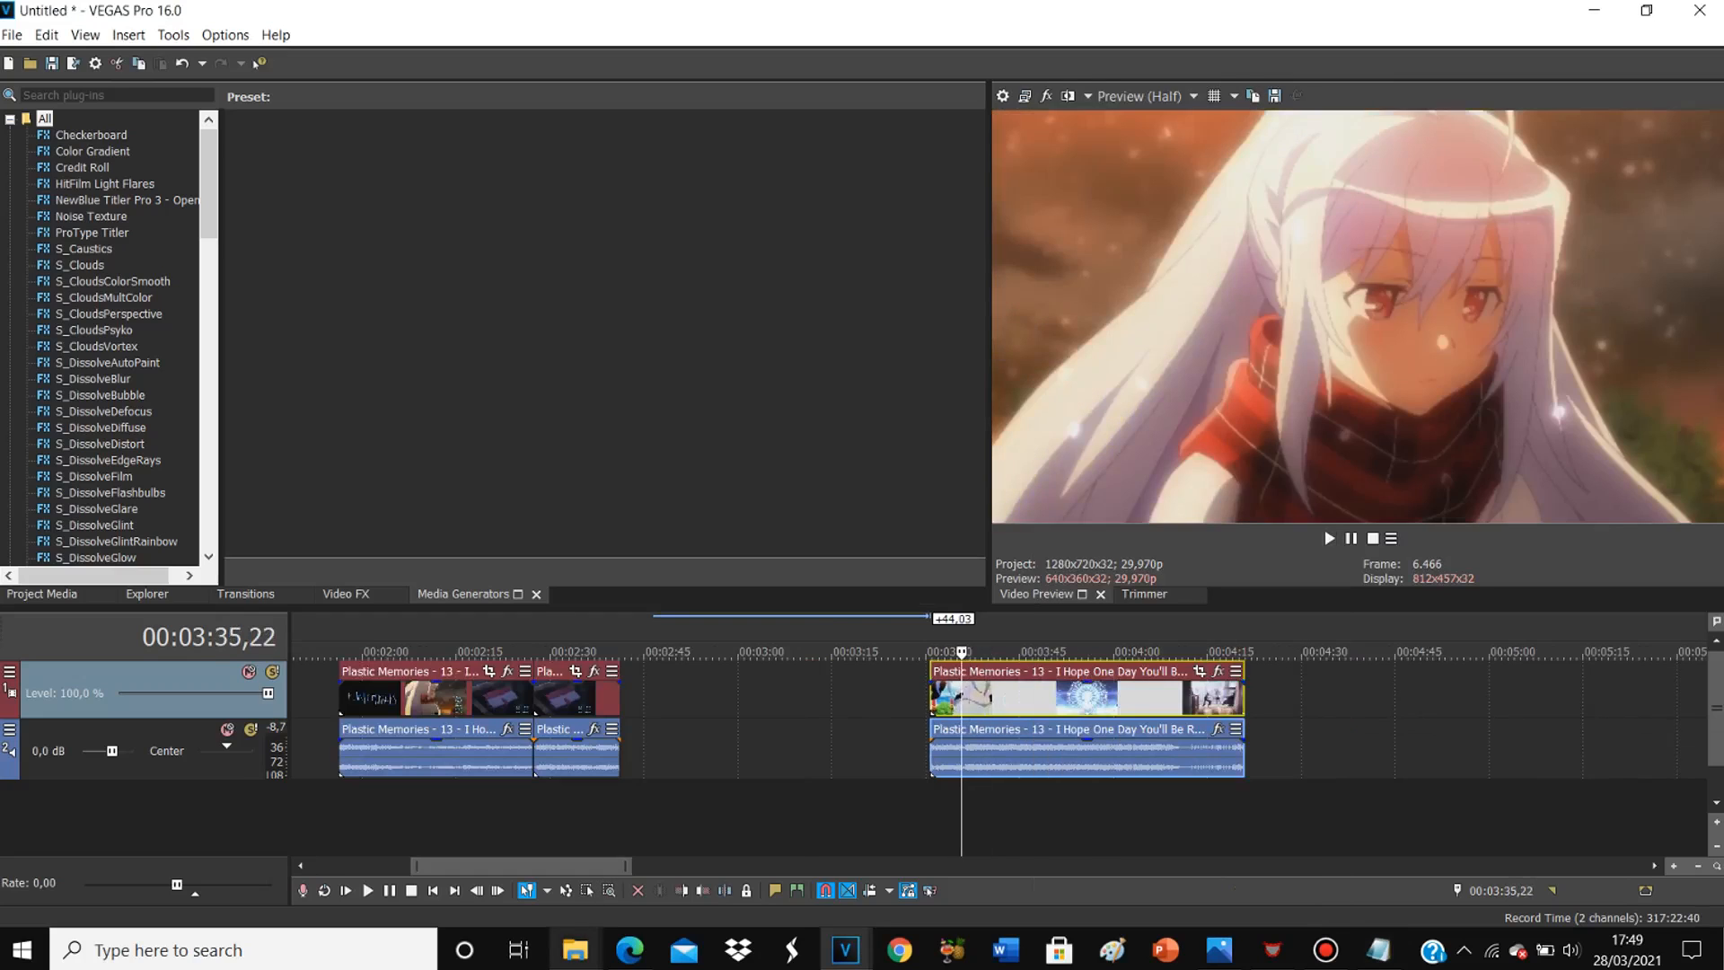
Step: Import the song "all we know part 1" from Desktop > Song in File Explorer onto a new audio track below the episode
mouse_move(575, 950)
left_click(698, 857)
scroll(126, 427, "up", 4)
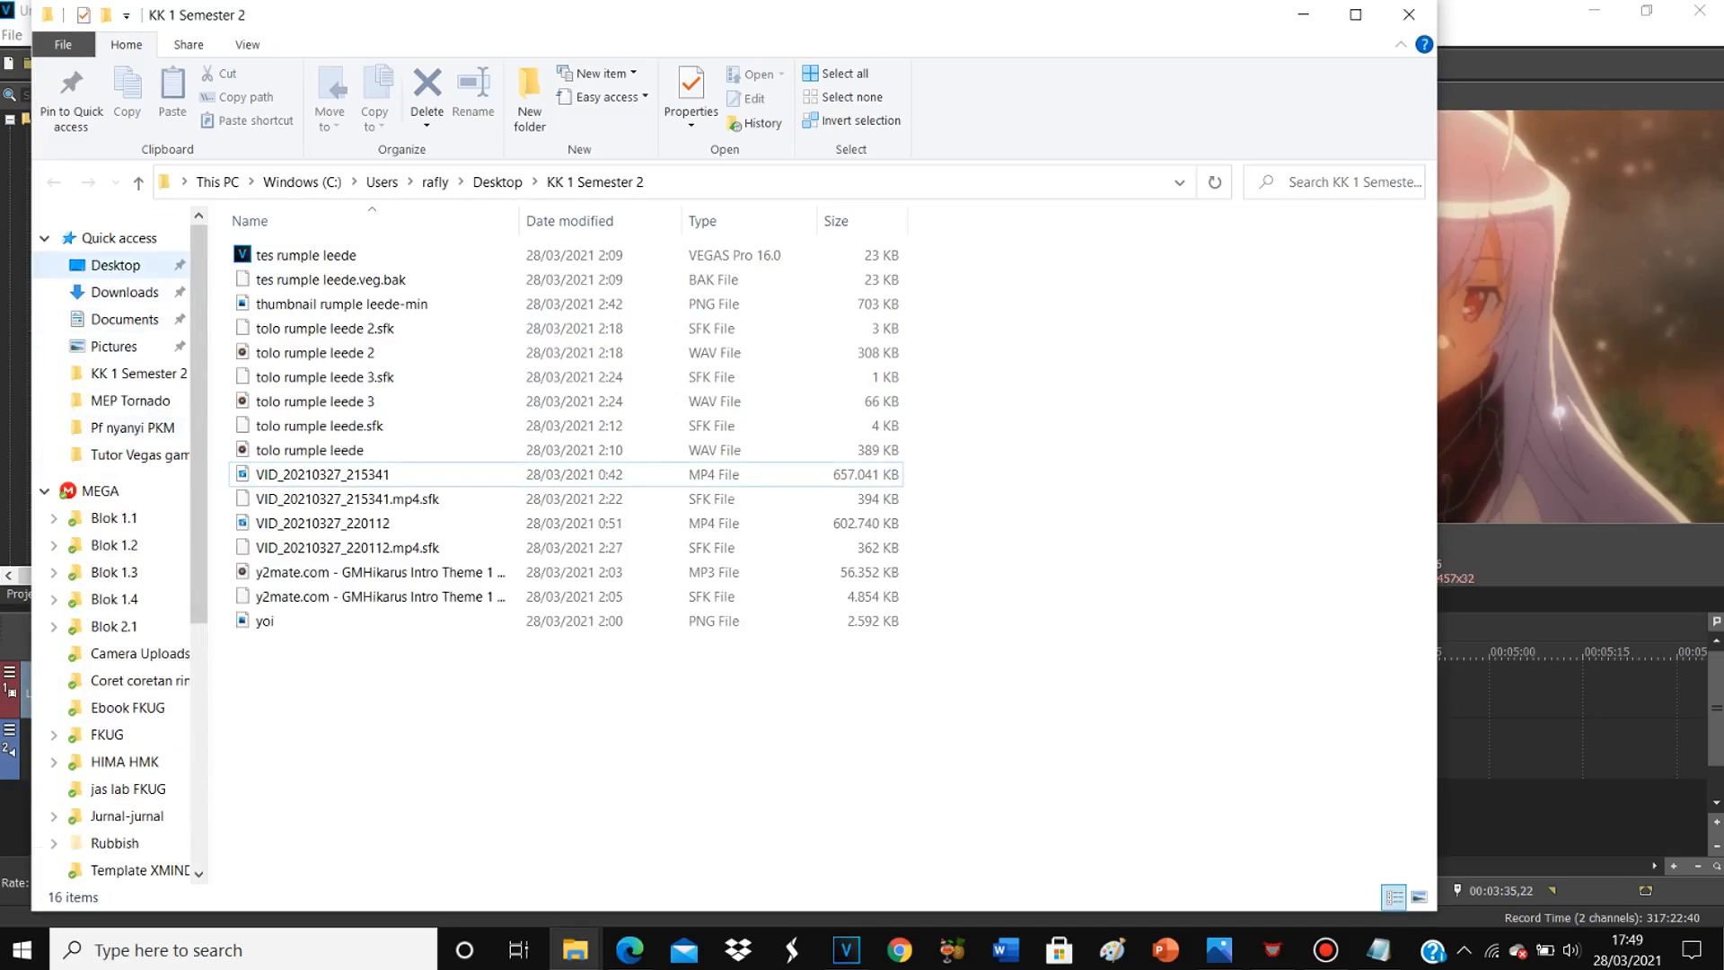
left_click(115, 265)
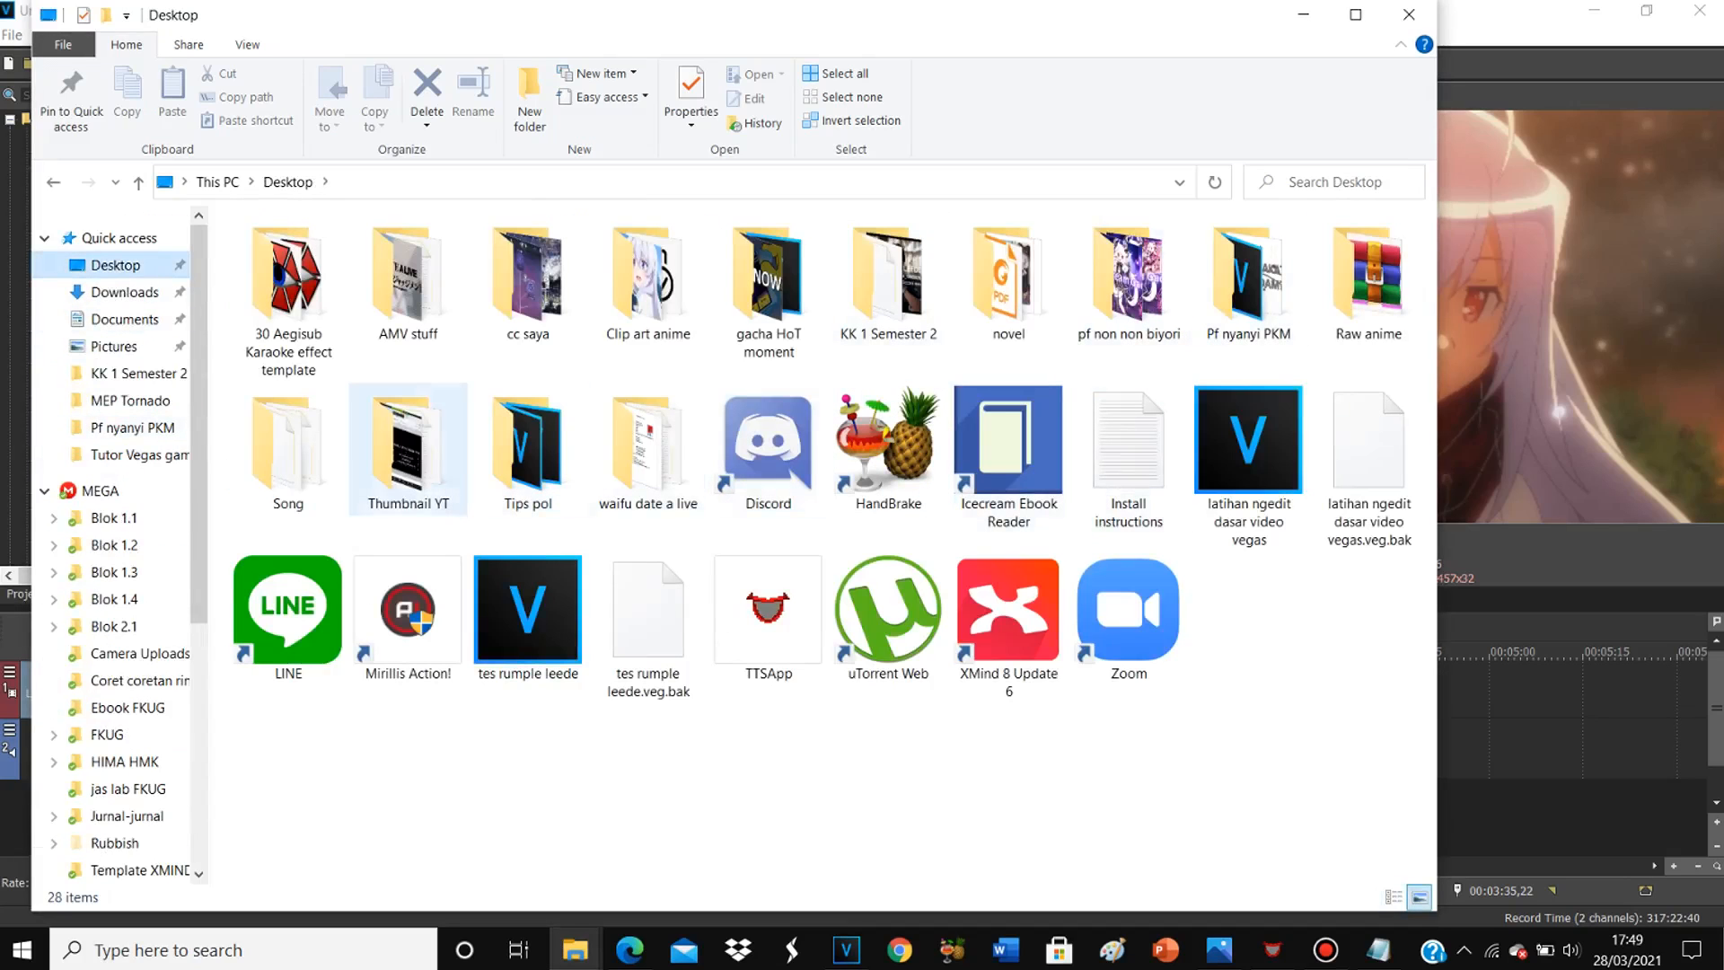
double_click(288, 445)
left_click_drag(521, 226, 1567, 808)
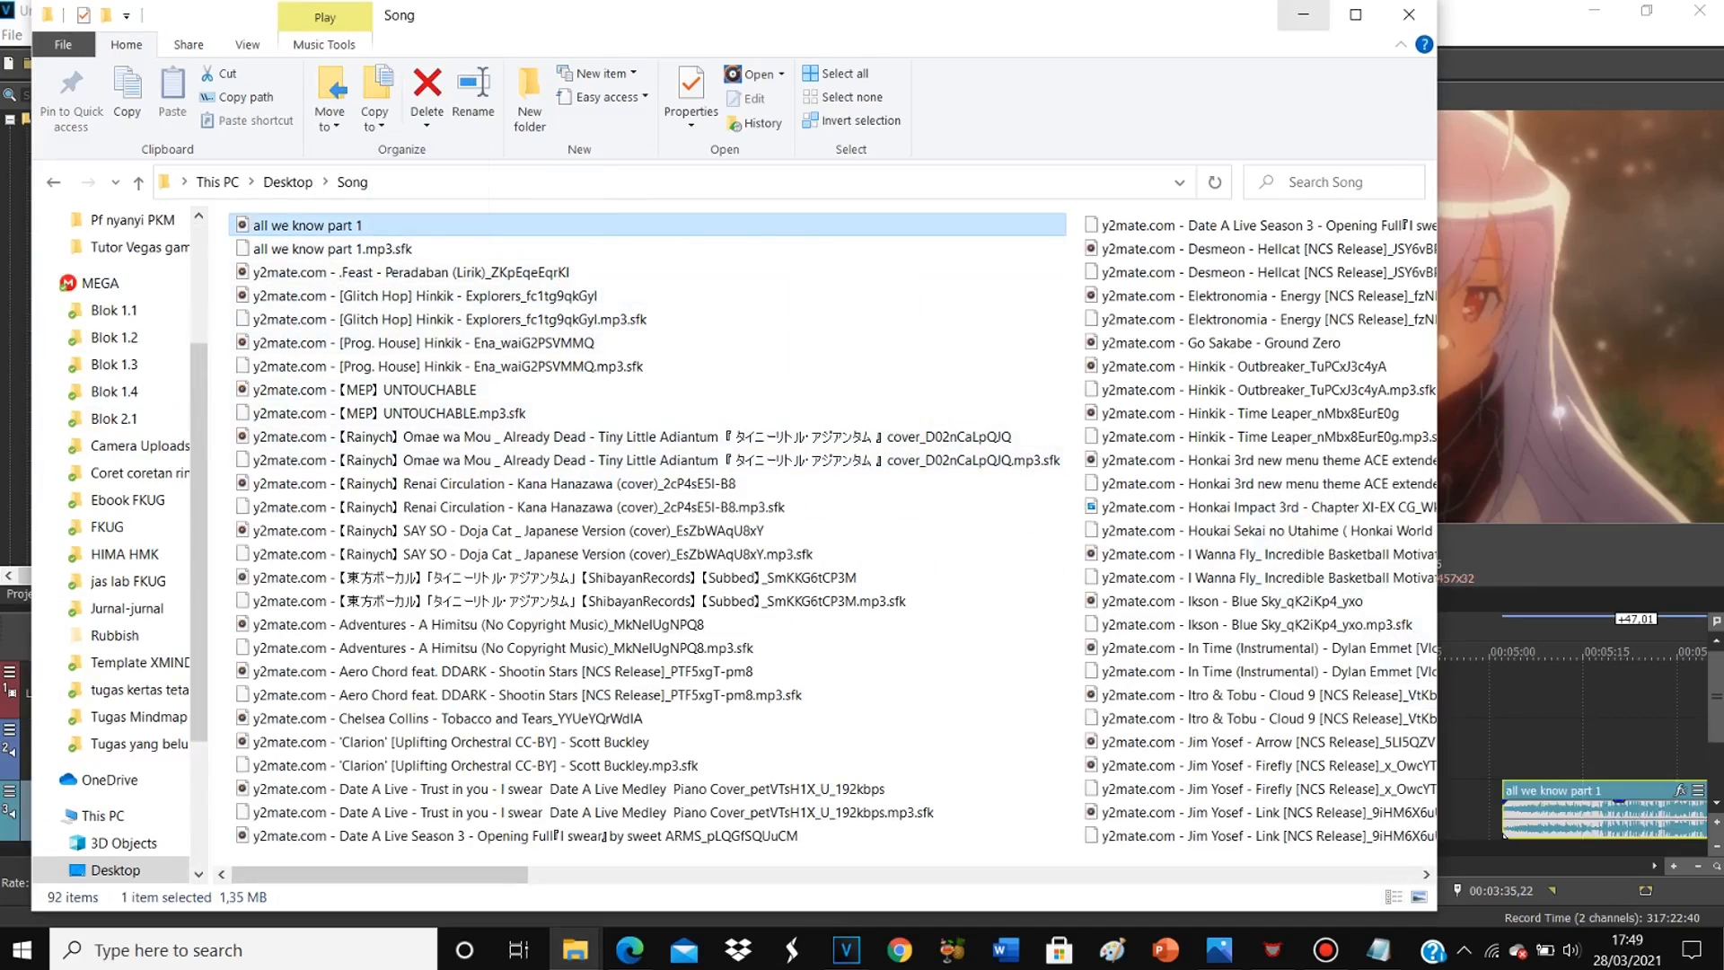
left_click(1303, 15)
Step: Move the "all we know part 1" audio event to the start of the timeline and set the playhead to 00:00:00,00
scroll(999, 745, "down", 3)
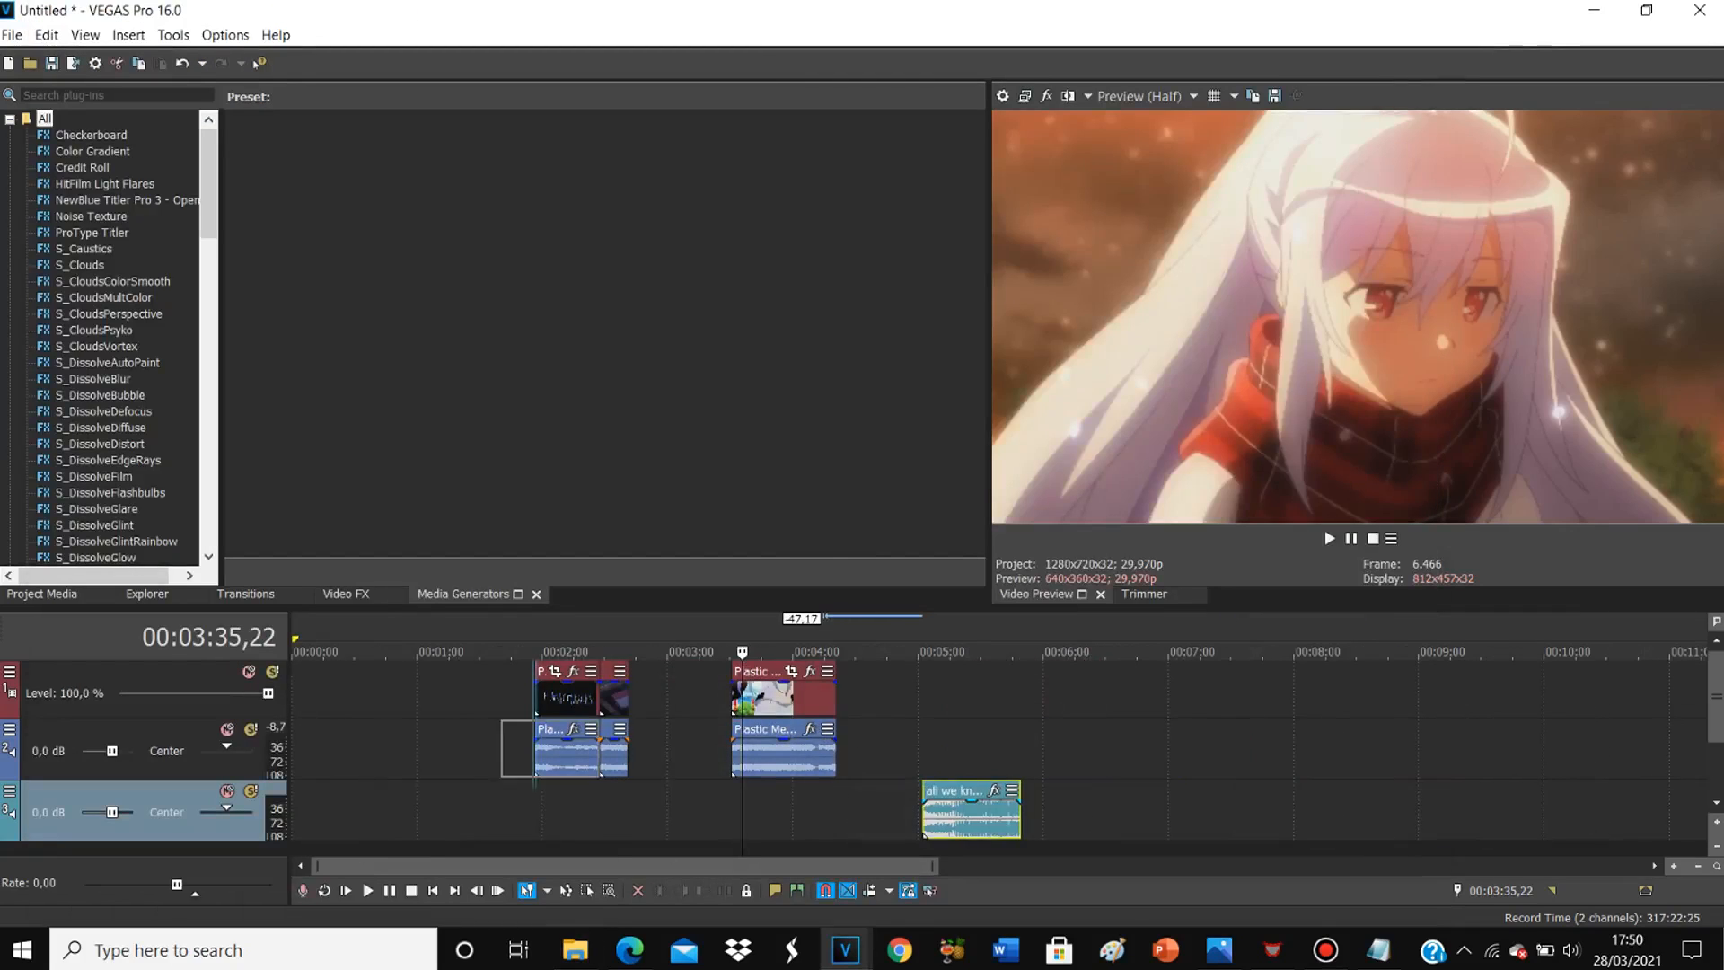
left_click_drag(970, 808, 343, 808)
left_click(294, 752)
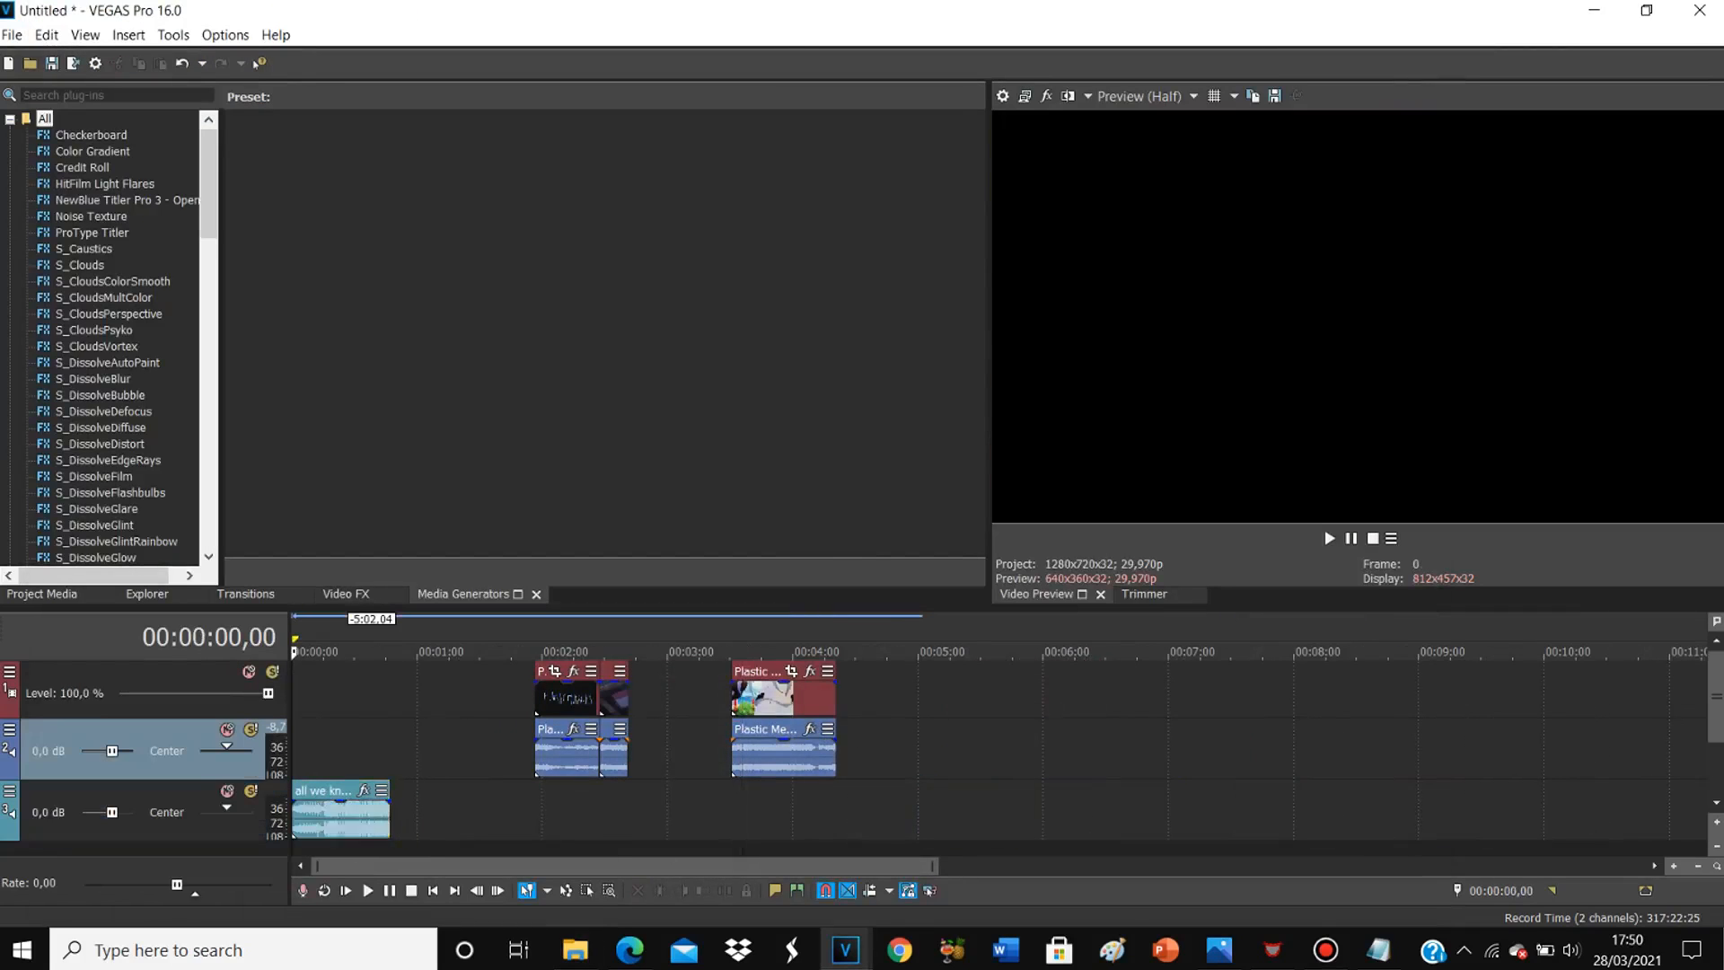
Step: Play the "all we know part 1" song from the start of the timeline for about six seconds
scroll(295, 752, "up", 4)
scroll(294, 753, "down", 2)
key("space")
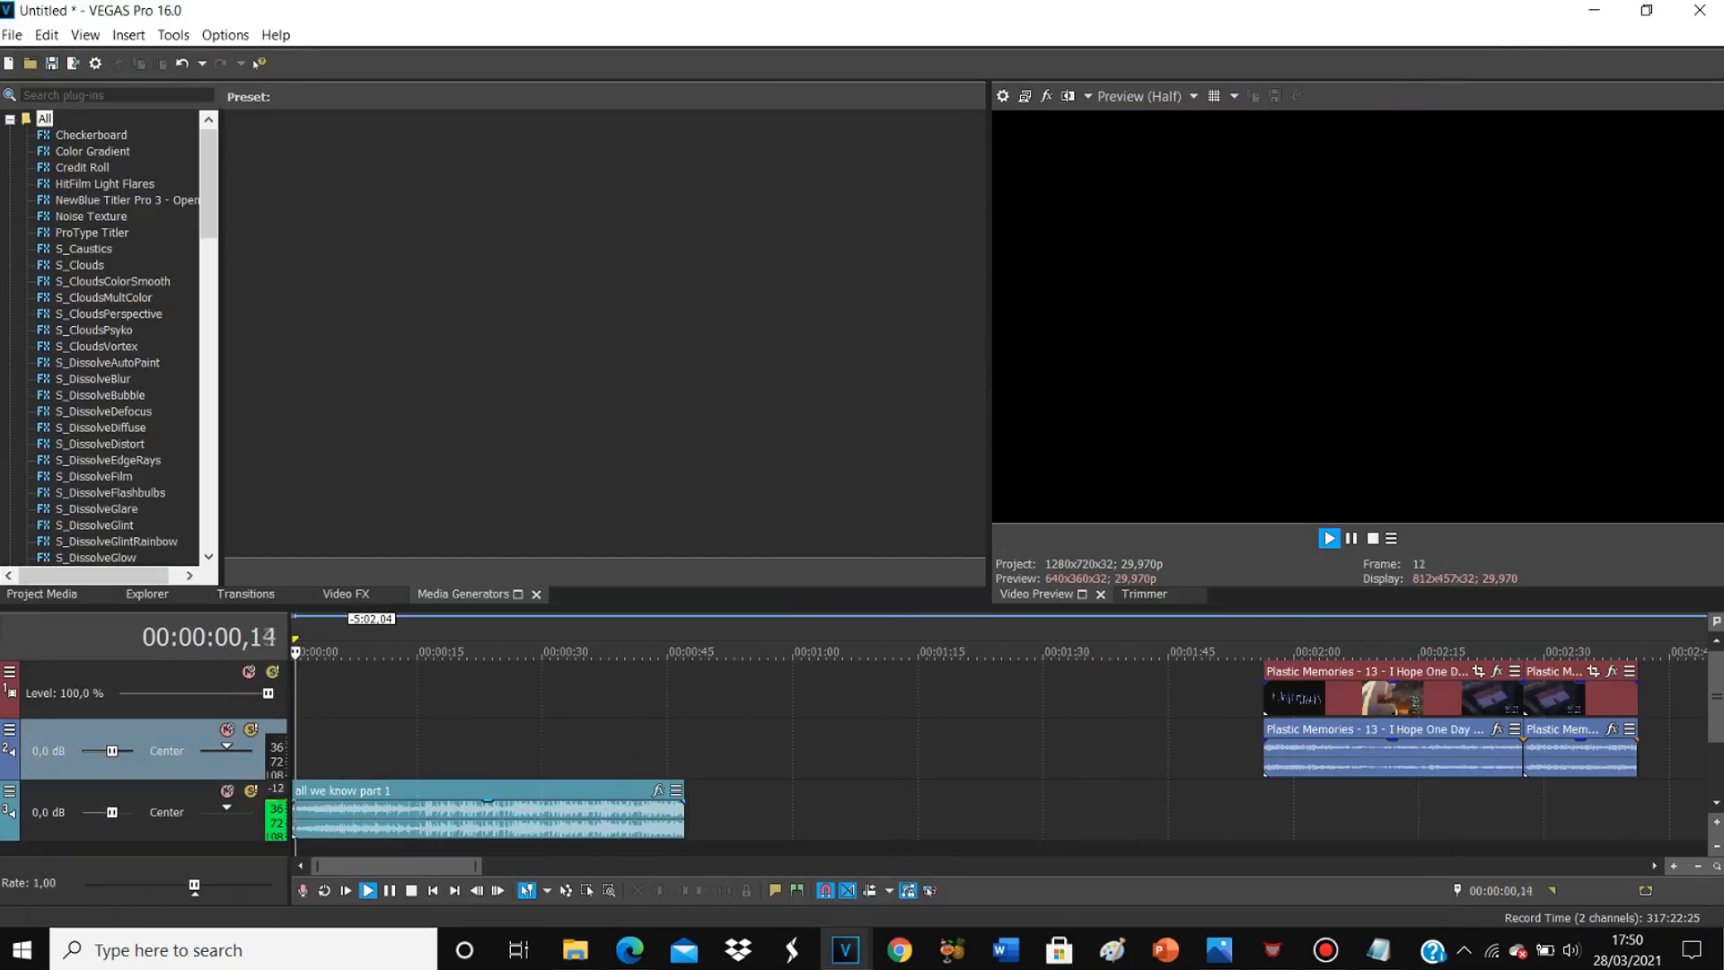
scroll(999, 745, "up", 2)
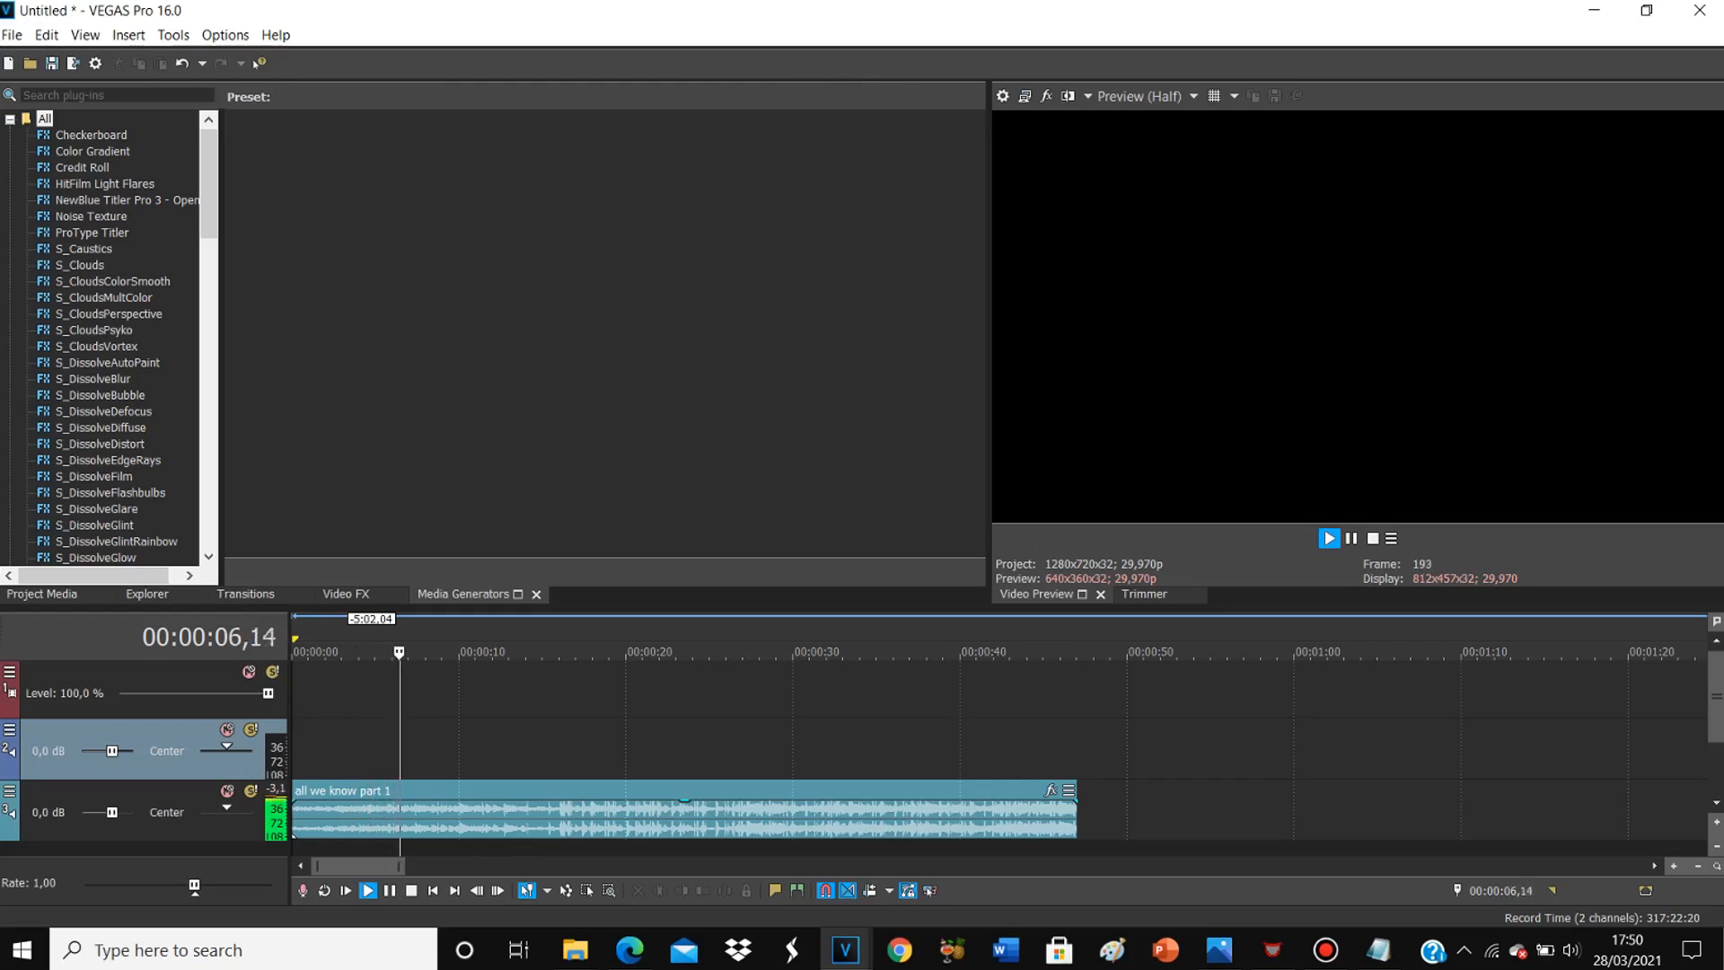
key("space")
Step: Trim the end of the "all we know part 1" audio event at 00:00:05,20 and return the playhead to the start
left_click(381, 817)
scroll(382, 817, "up", 2)
key("space")
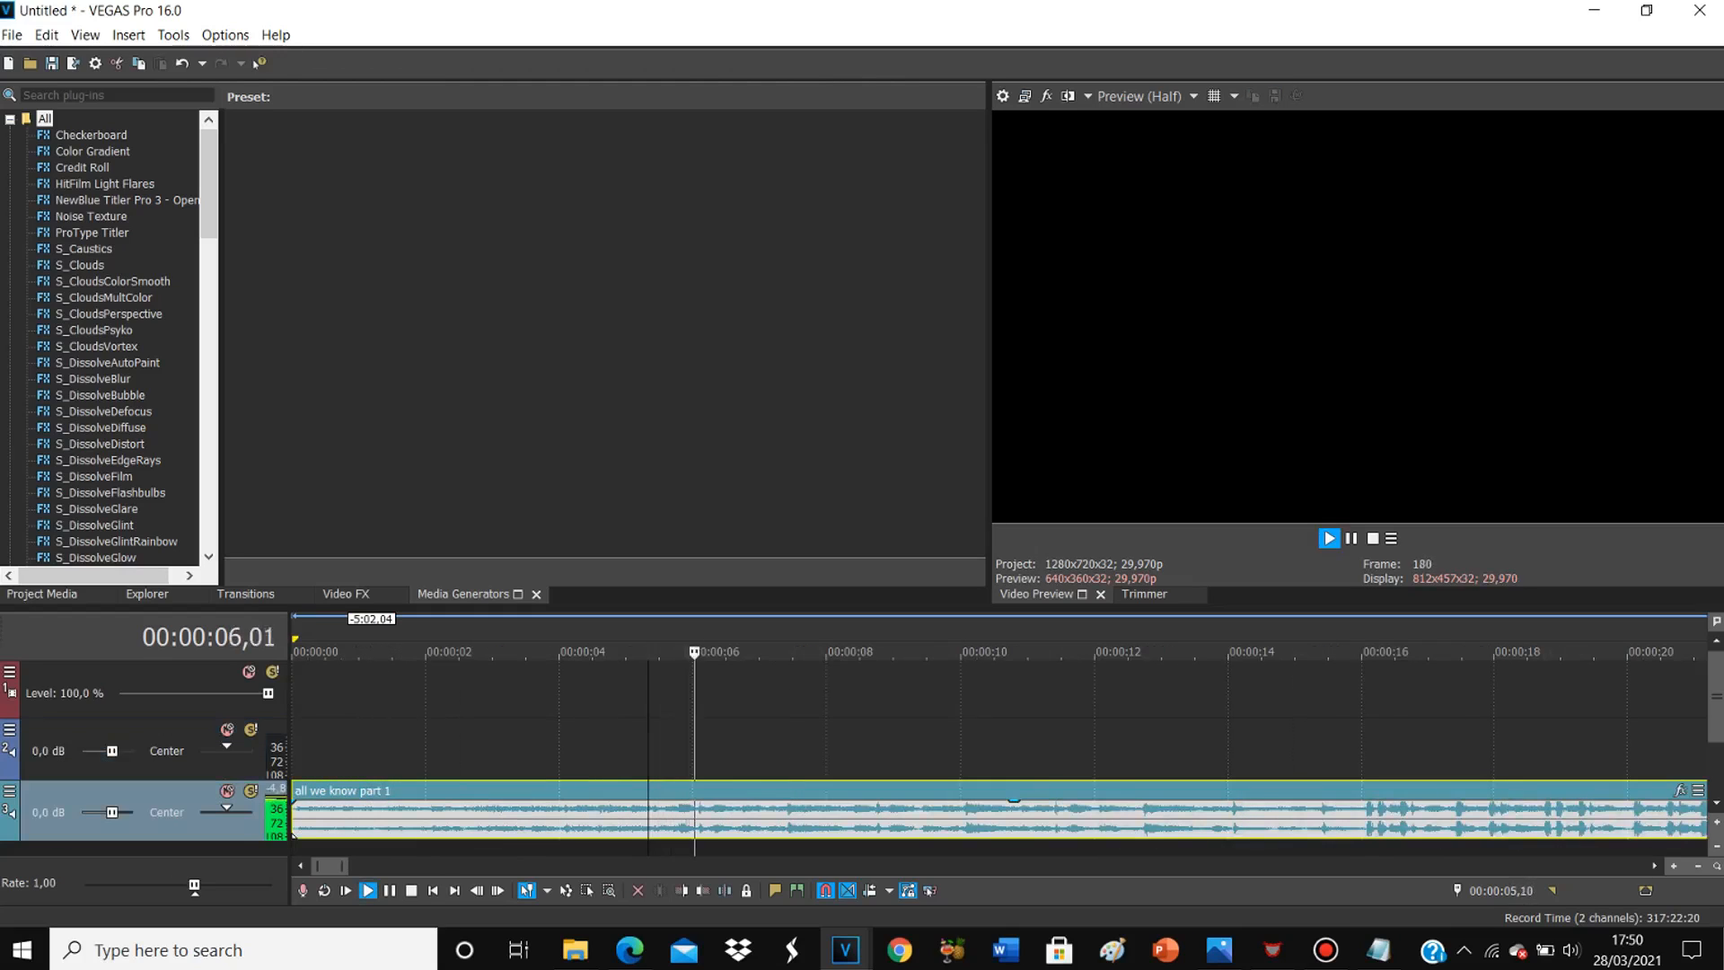
key("space")
left_click(704, 891)
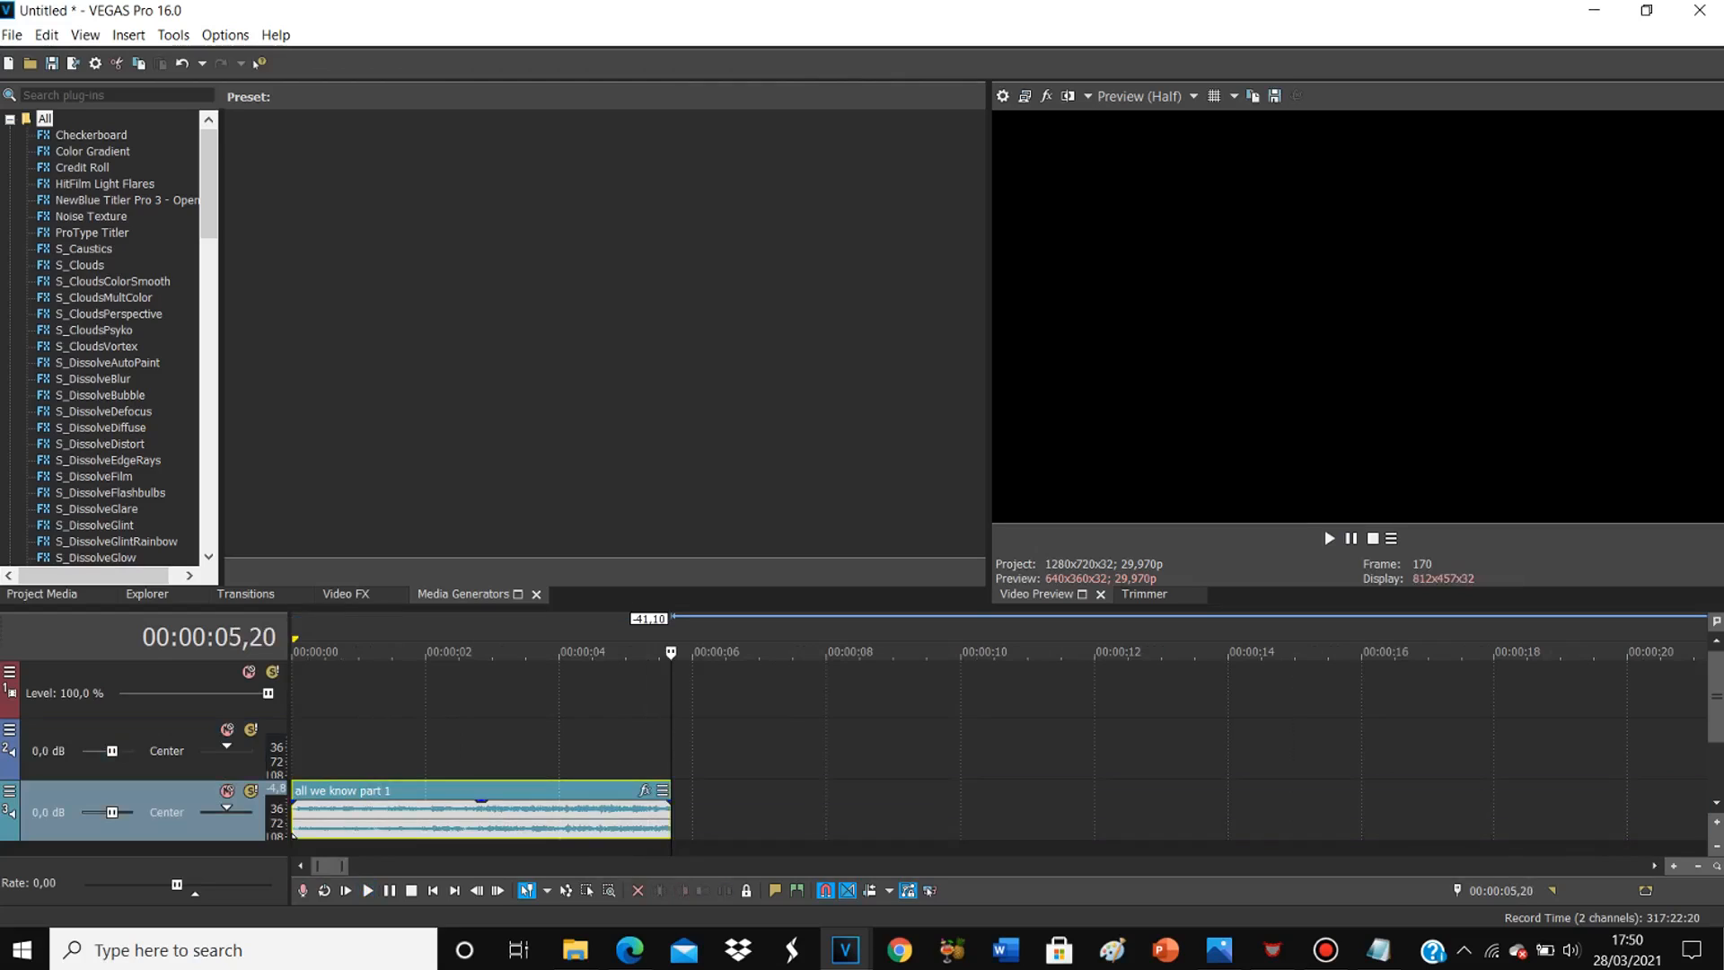
left_click(295, 753)
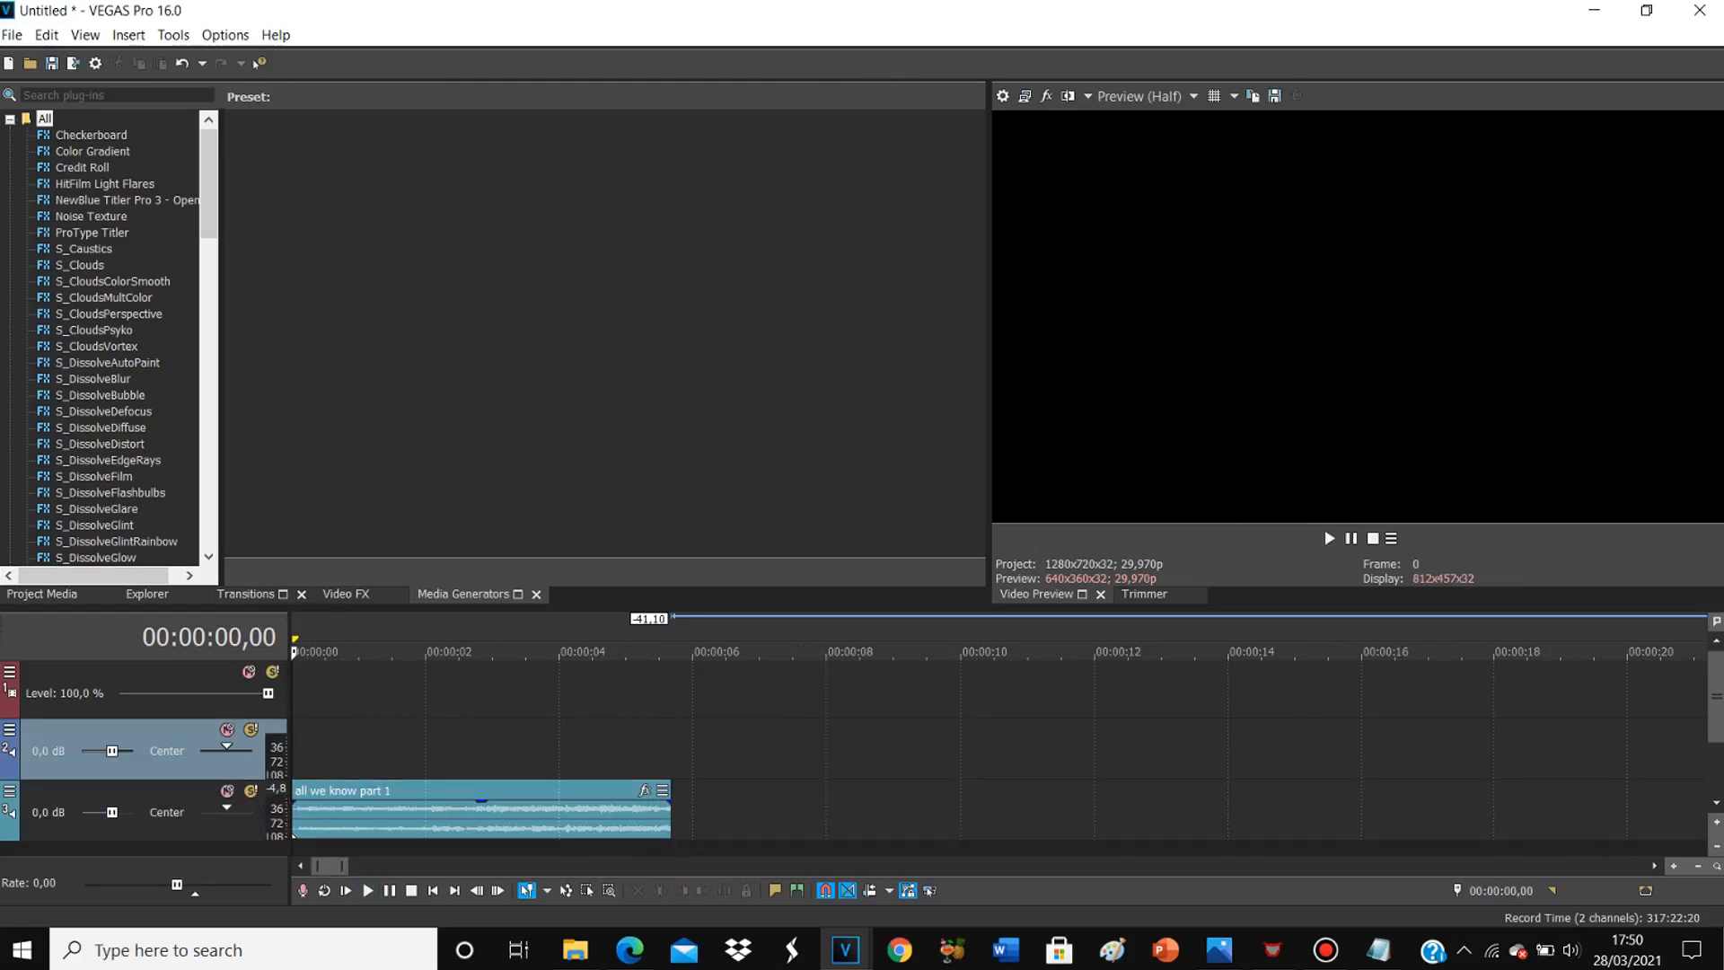
Step: Play the "all we know part 1" song from the start and split its audio event at about 3.5 seconds
key("space")
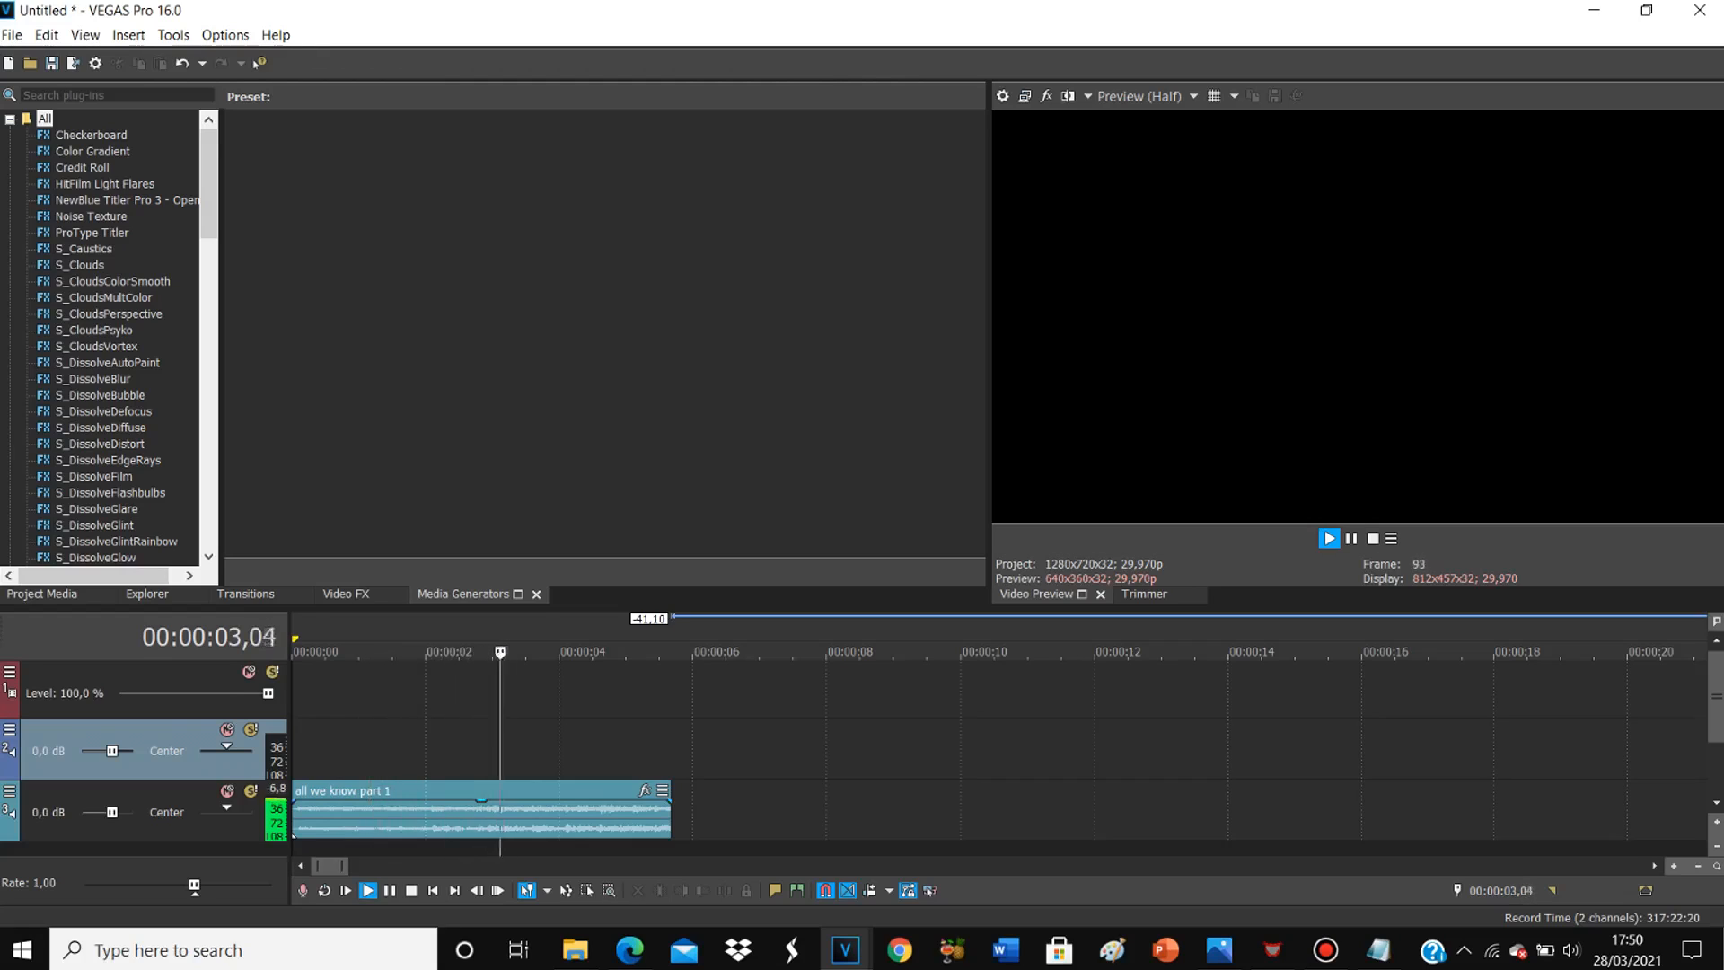
key("space")
left_click(295, 812)
key("s")
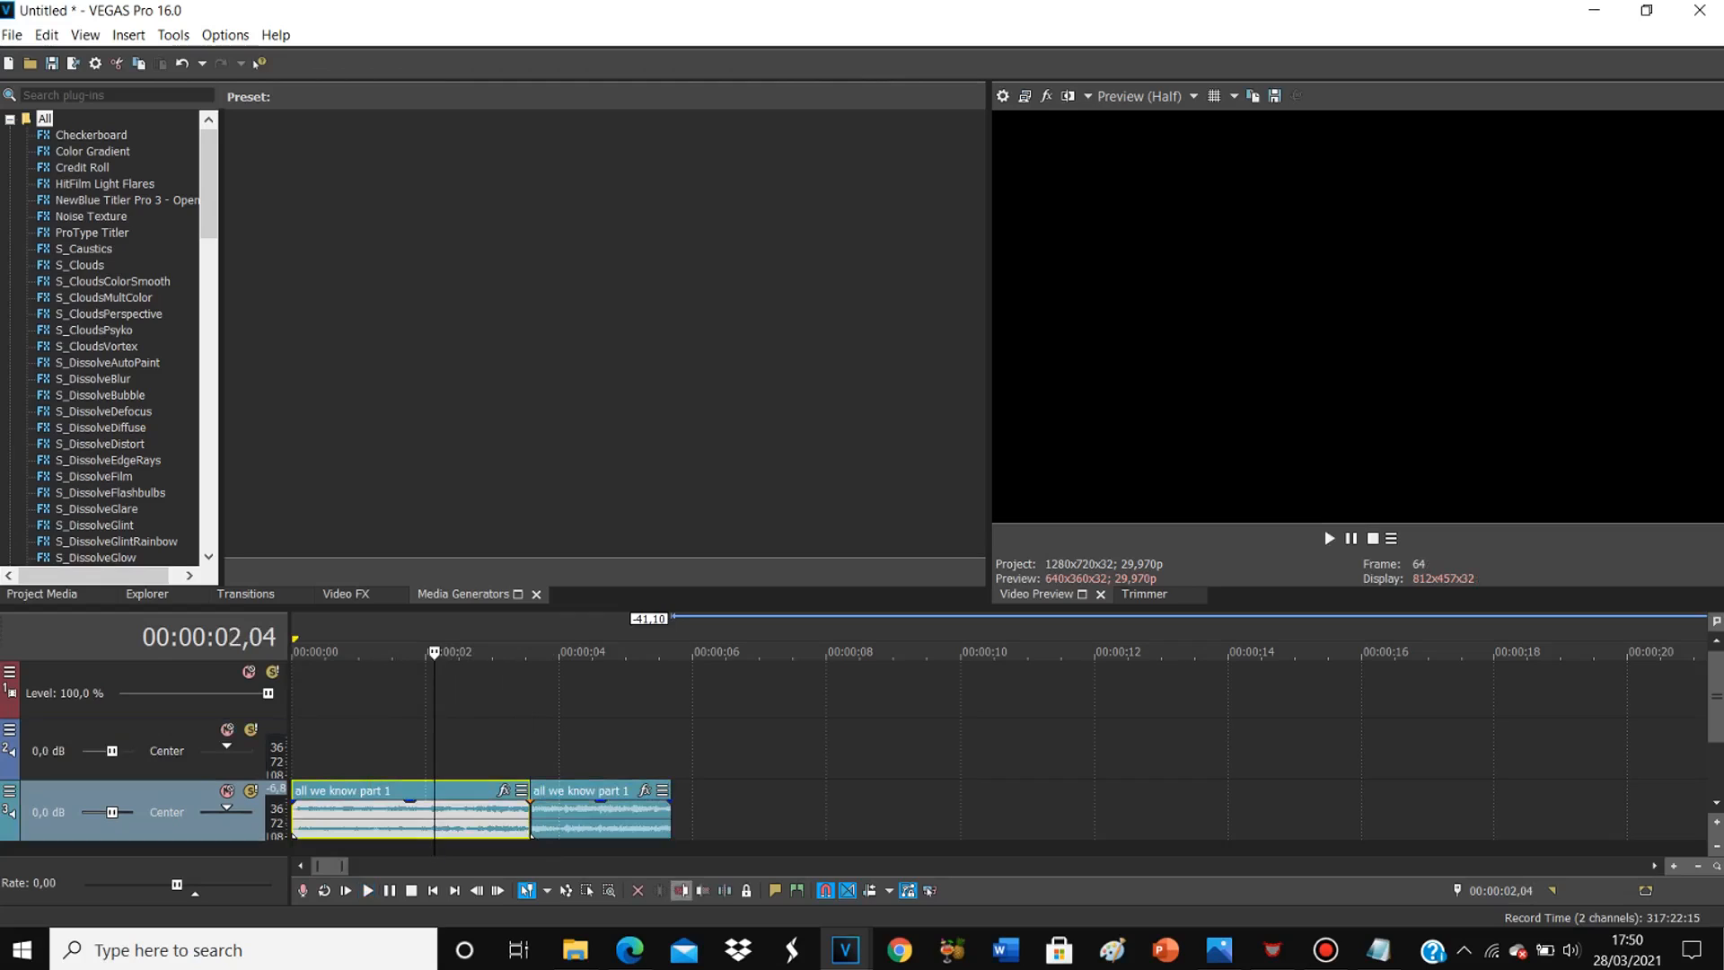
Step: Trim the start of the first song piece at 00:00:02,04 and the start of the second piece at 00:00:04,12
left_click(683, 892)
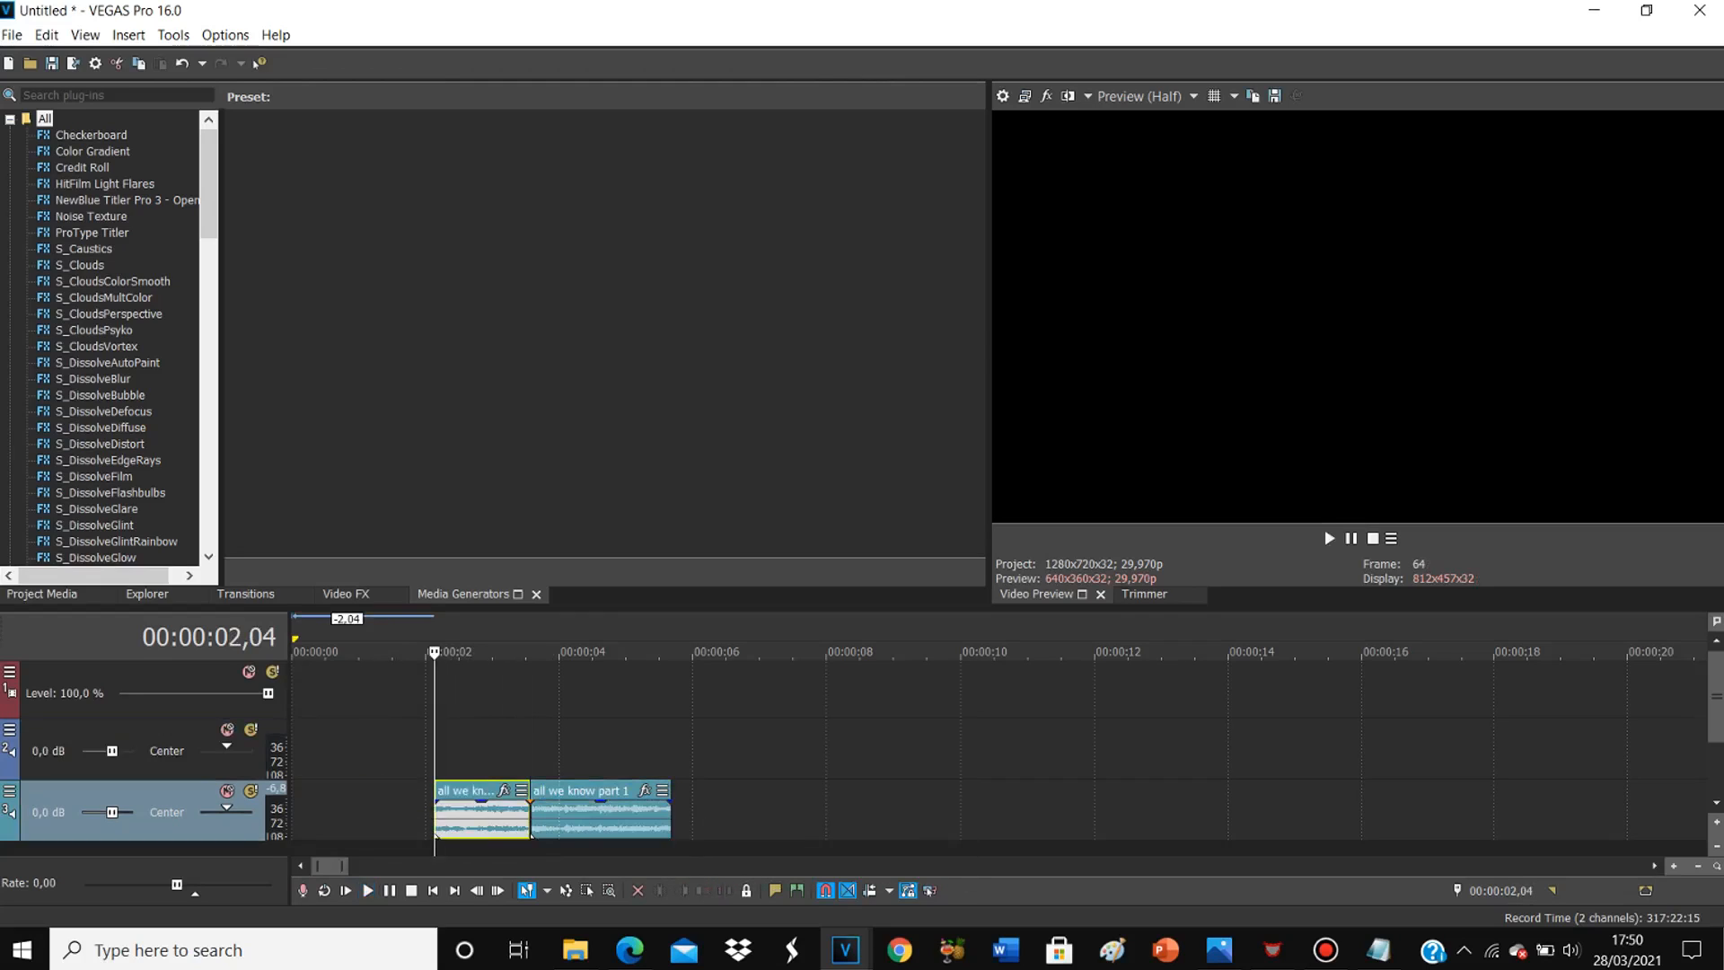
key("space")
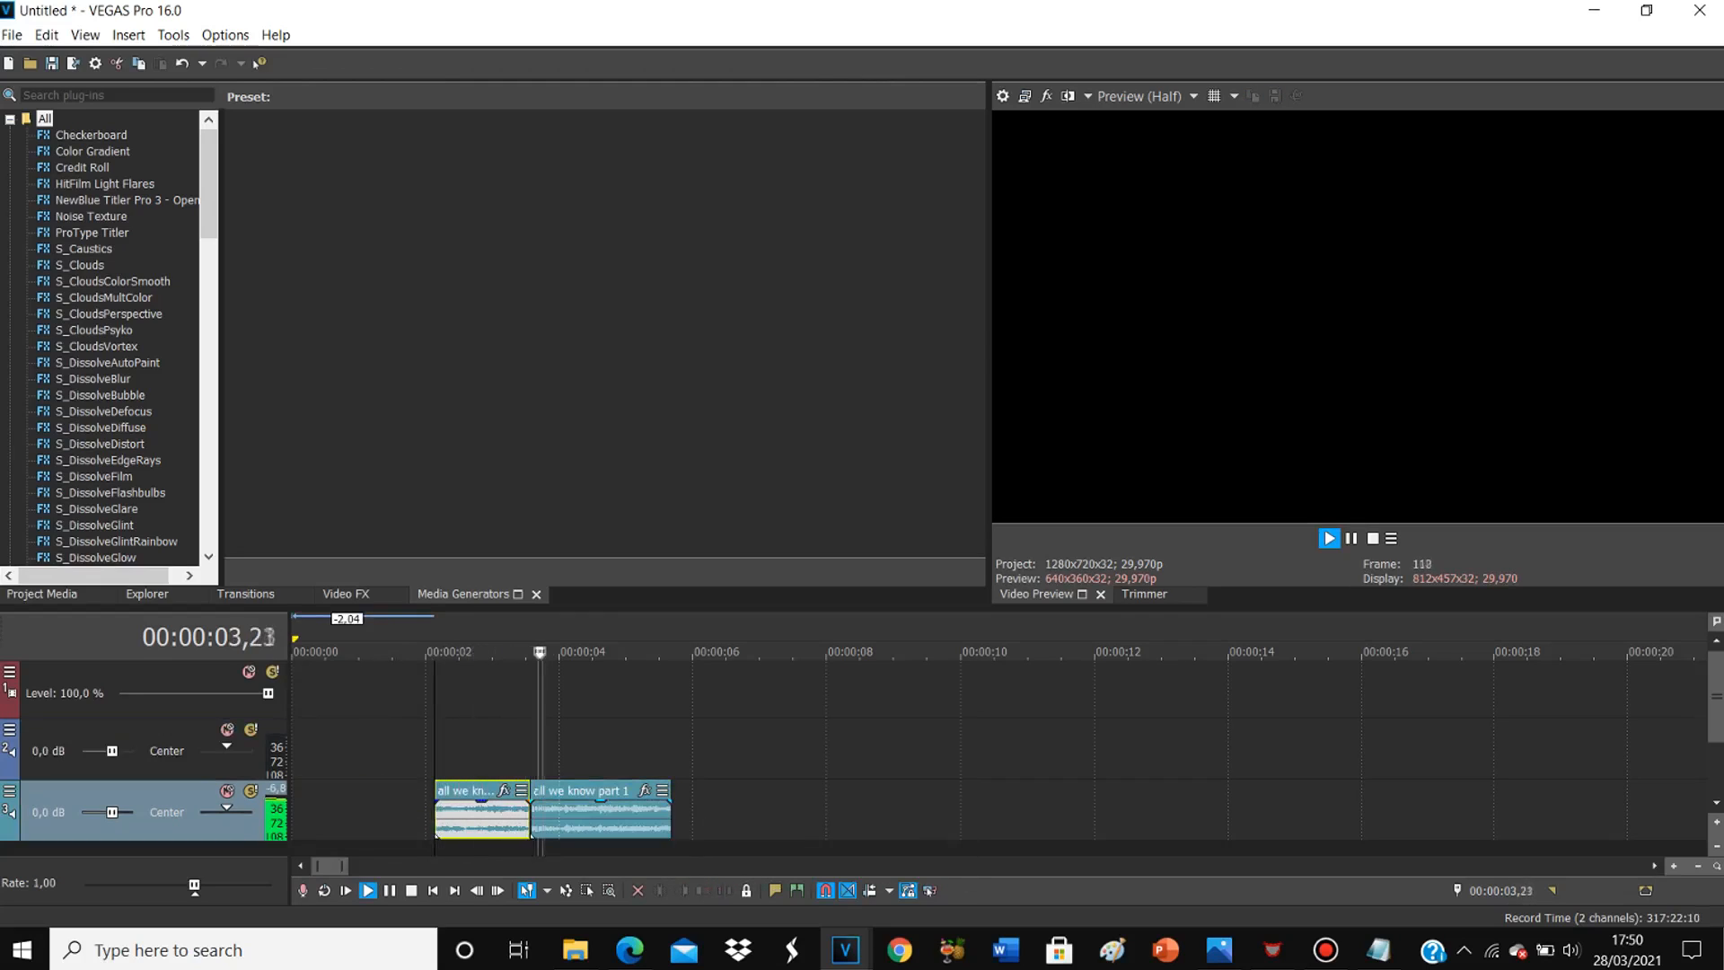
key("space")
left_click(587, 819)
left_click(682, 892)
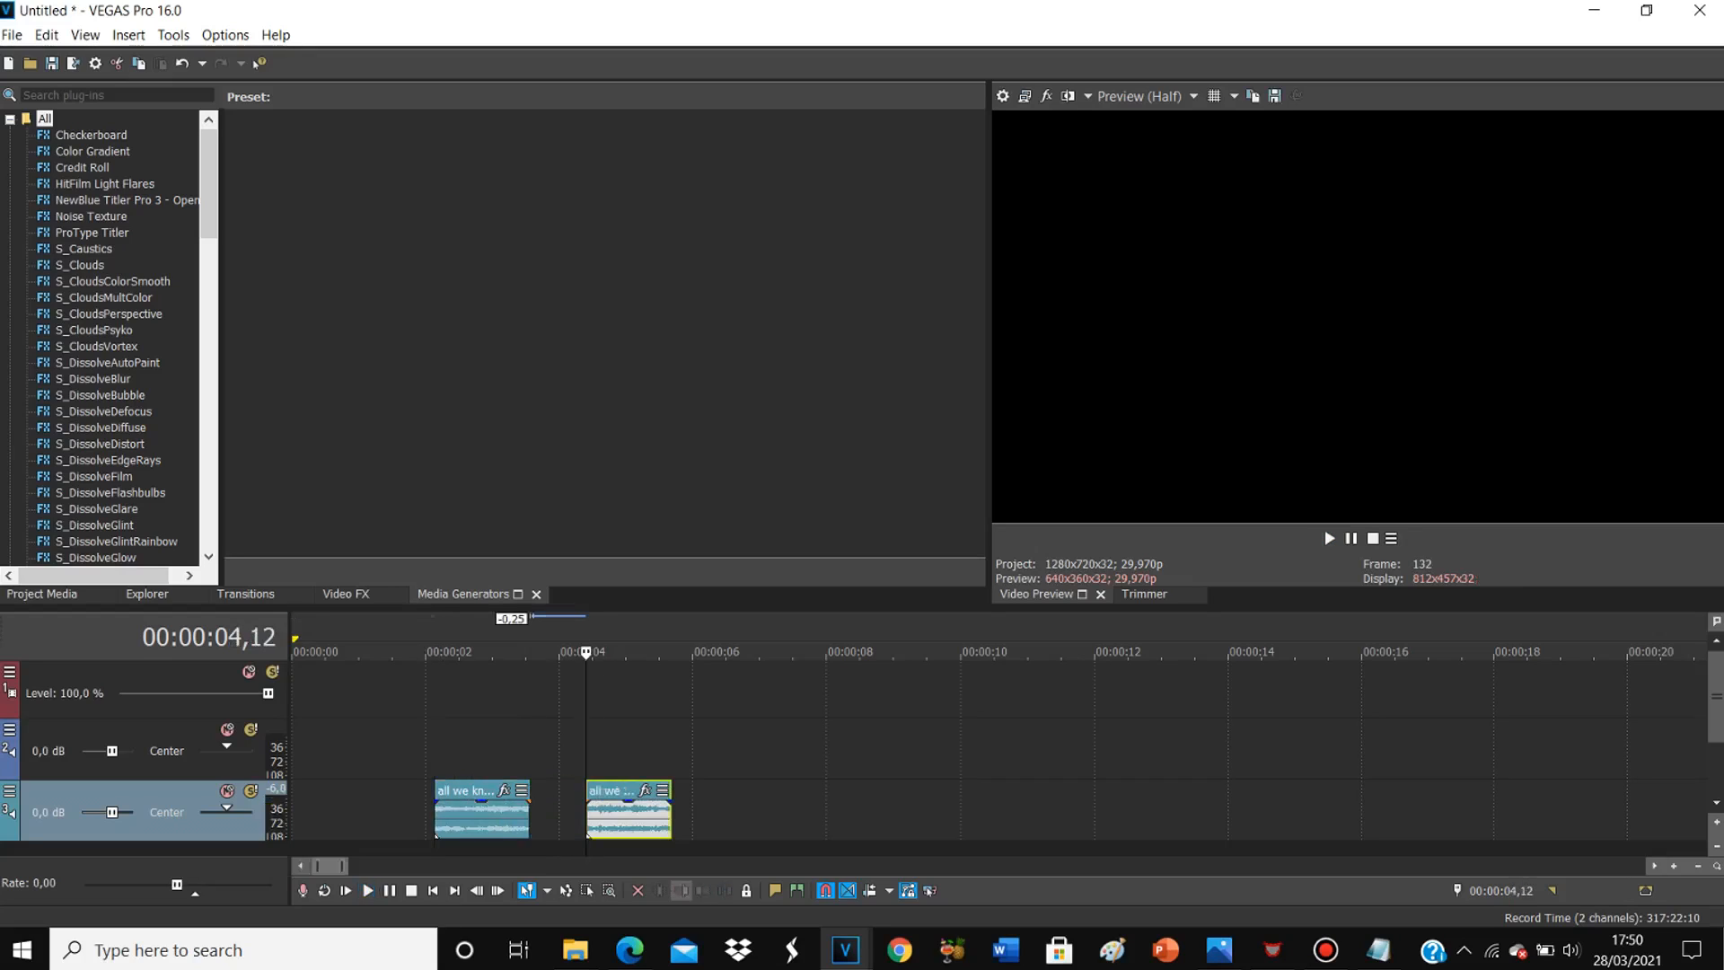
Step: Play across the gap from 00:00:01,25, move the second song piece against the end of the first, and play the joined result
left_click(414, 750)
key("space")
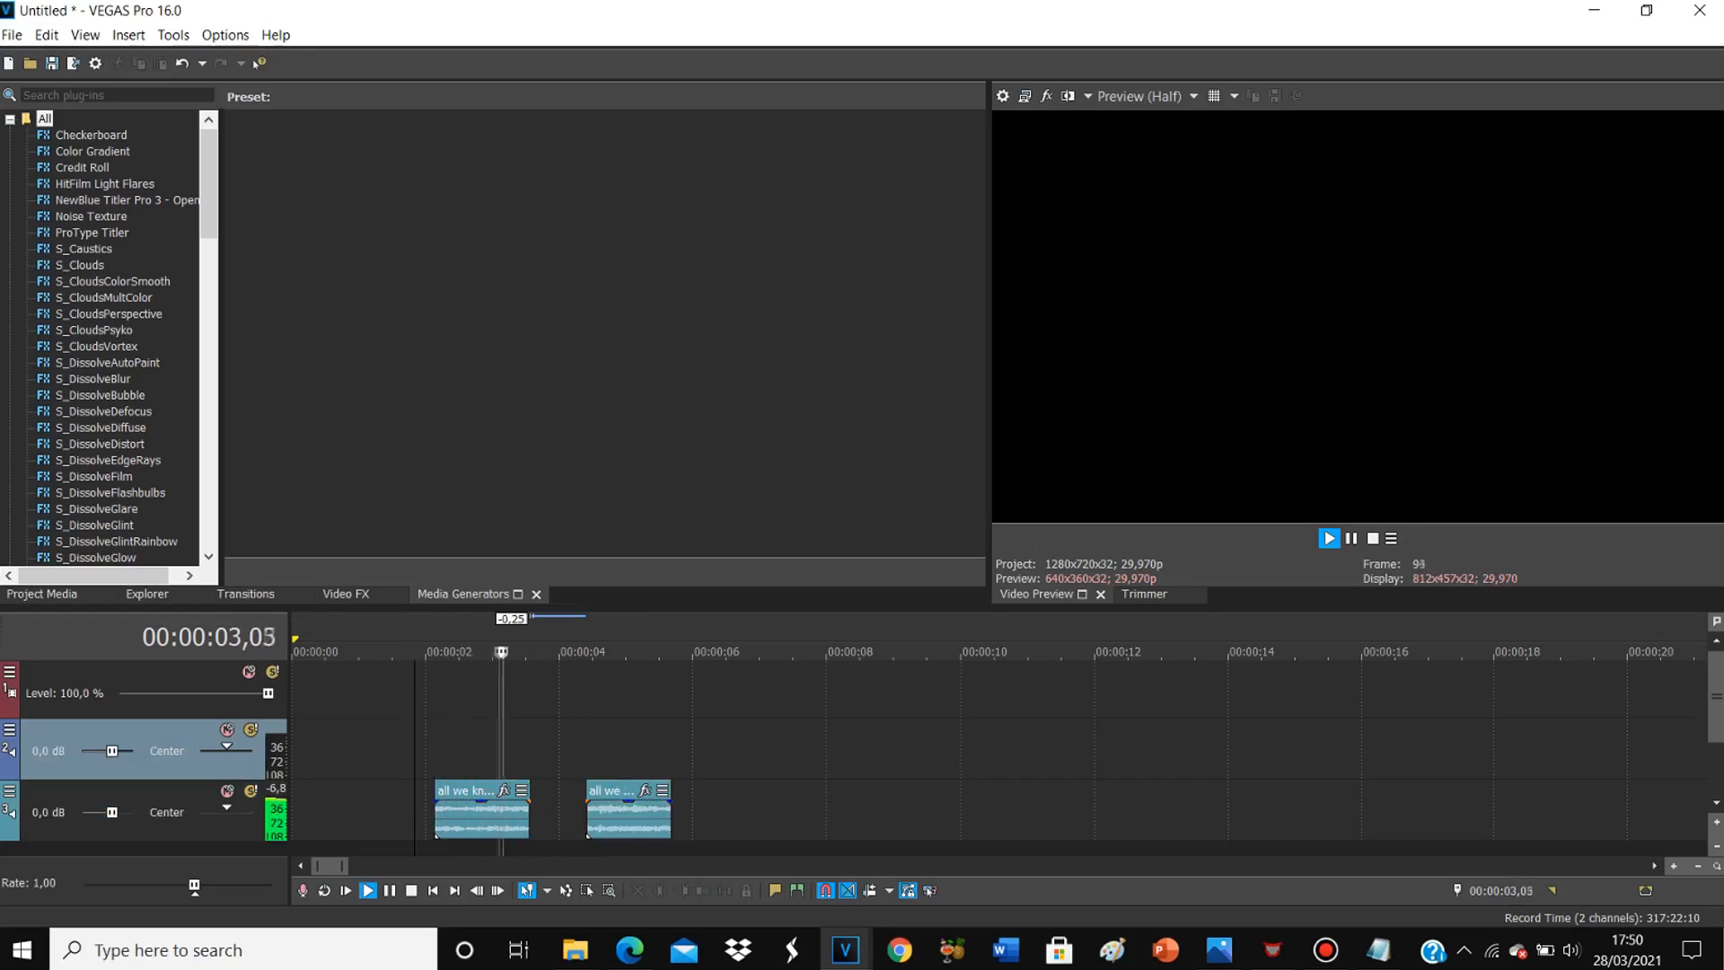
key("space")
left_click_drag(631, 819, 574, 819)
key("space")
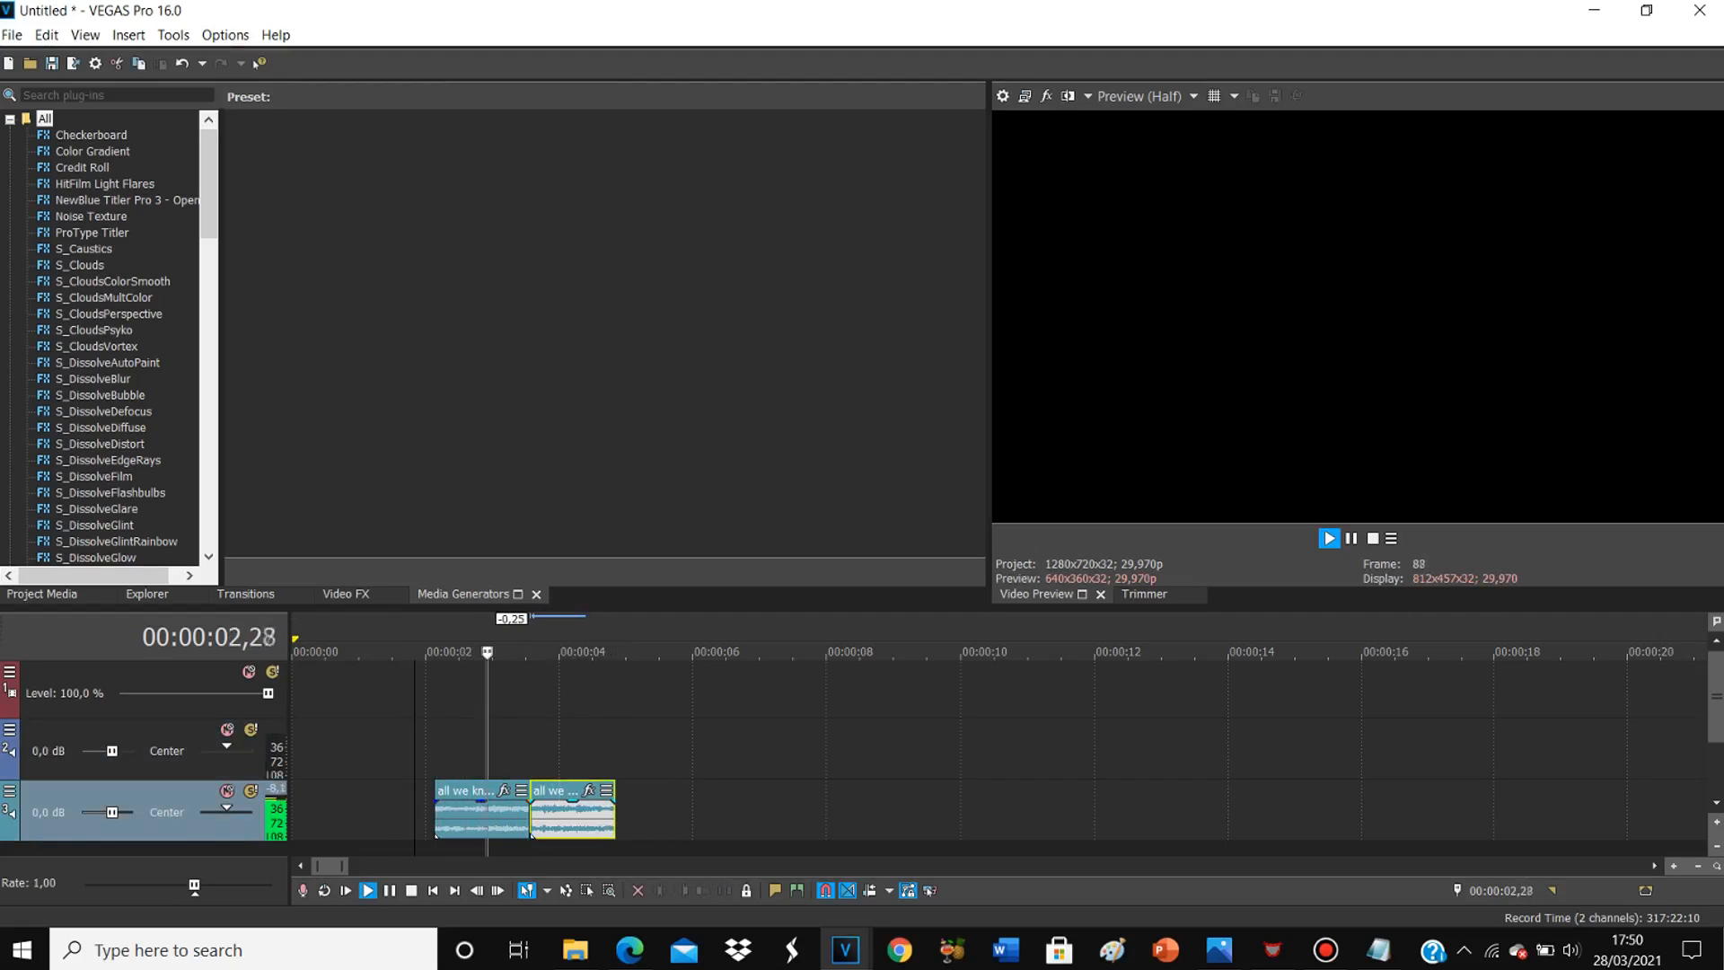
key("space")
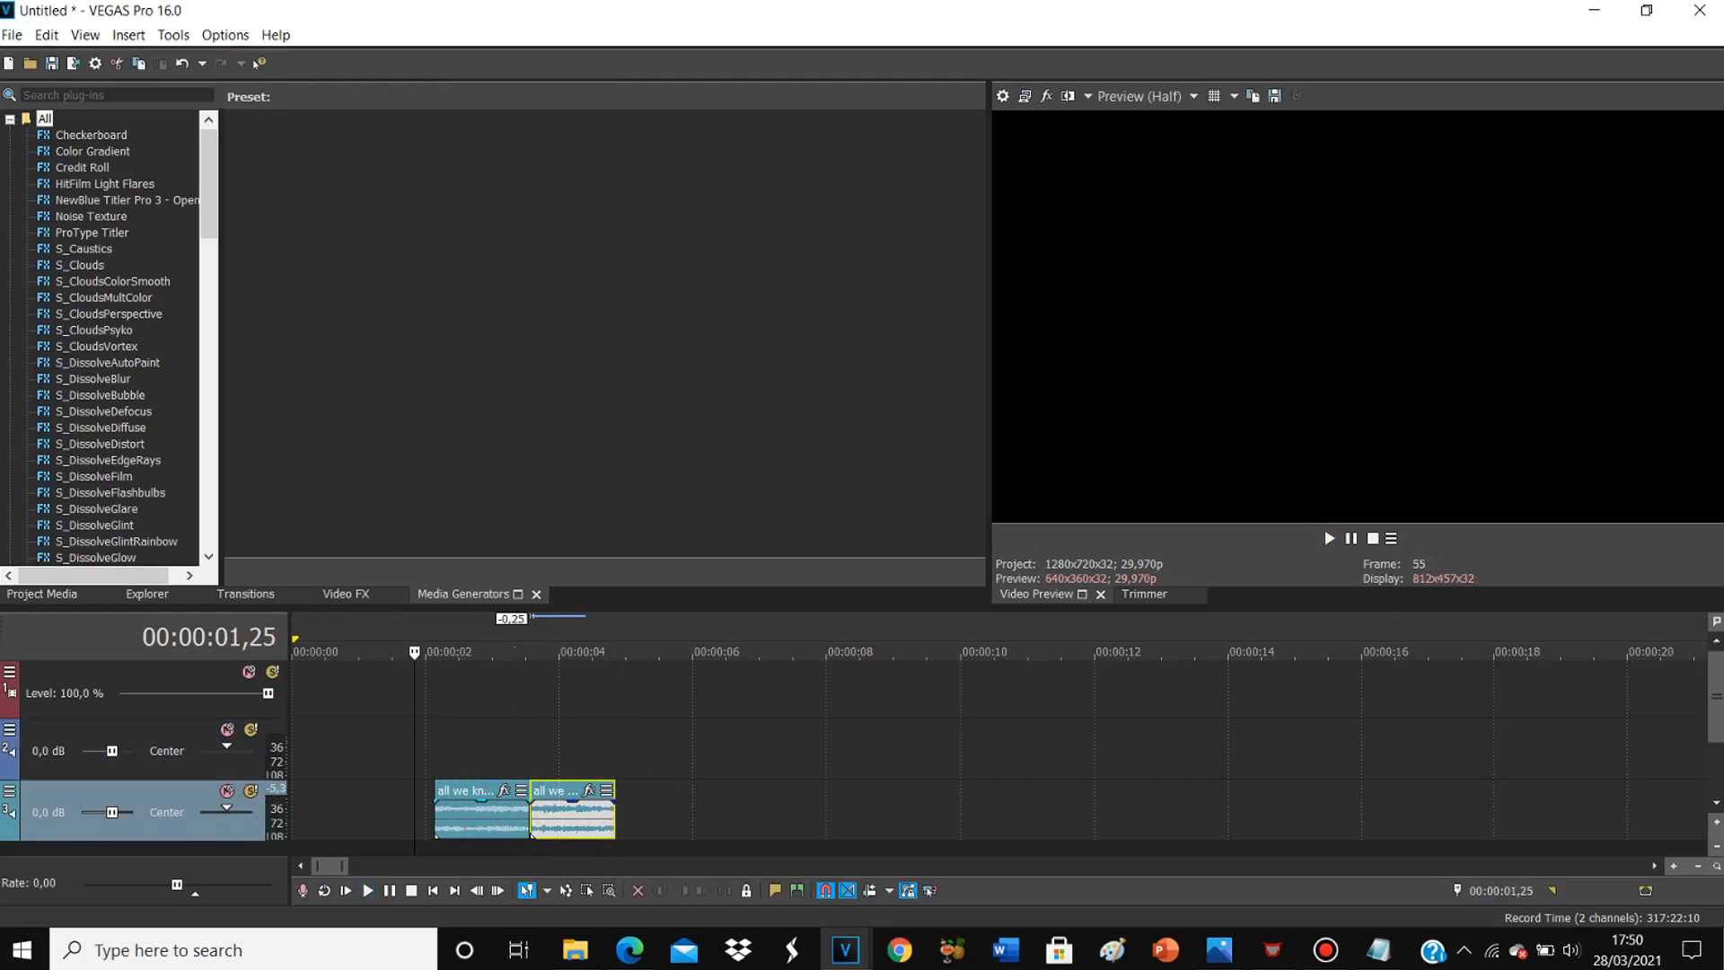
Step: Switch to the Notepad checklist and highlight the item "4. Separate video and audio :"
left_click(505, 819)
scroll(506, 819, "down", 4)
left_click(1380, 951)
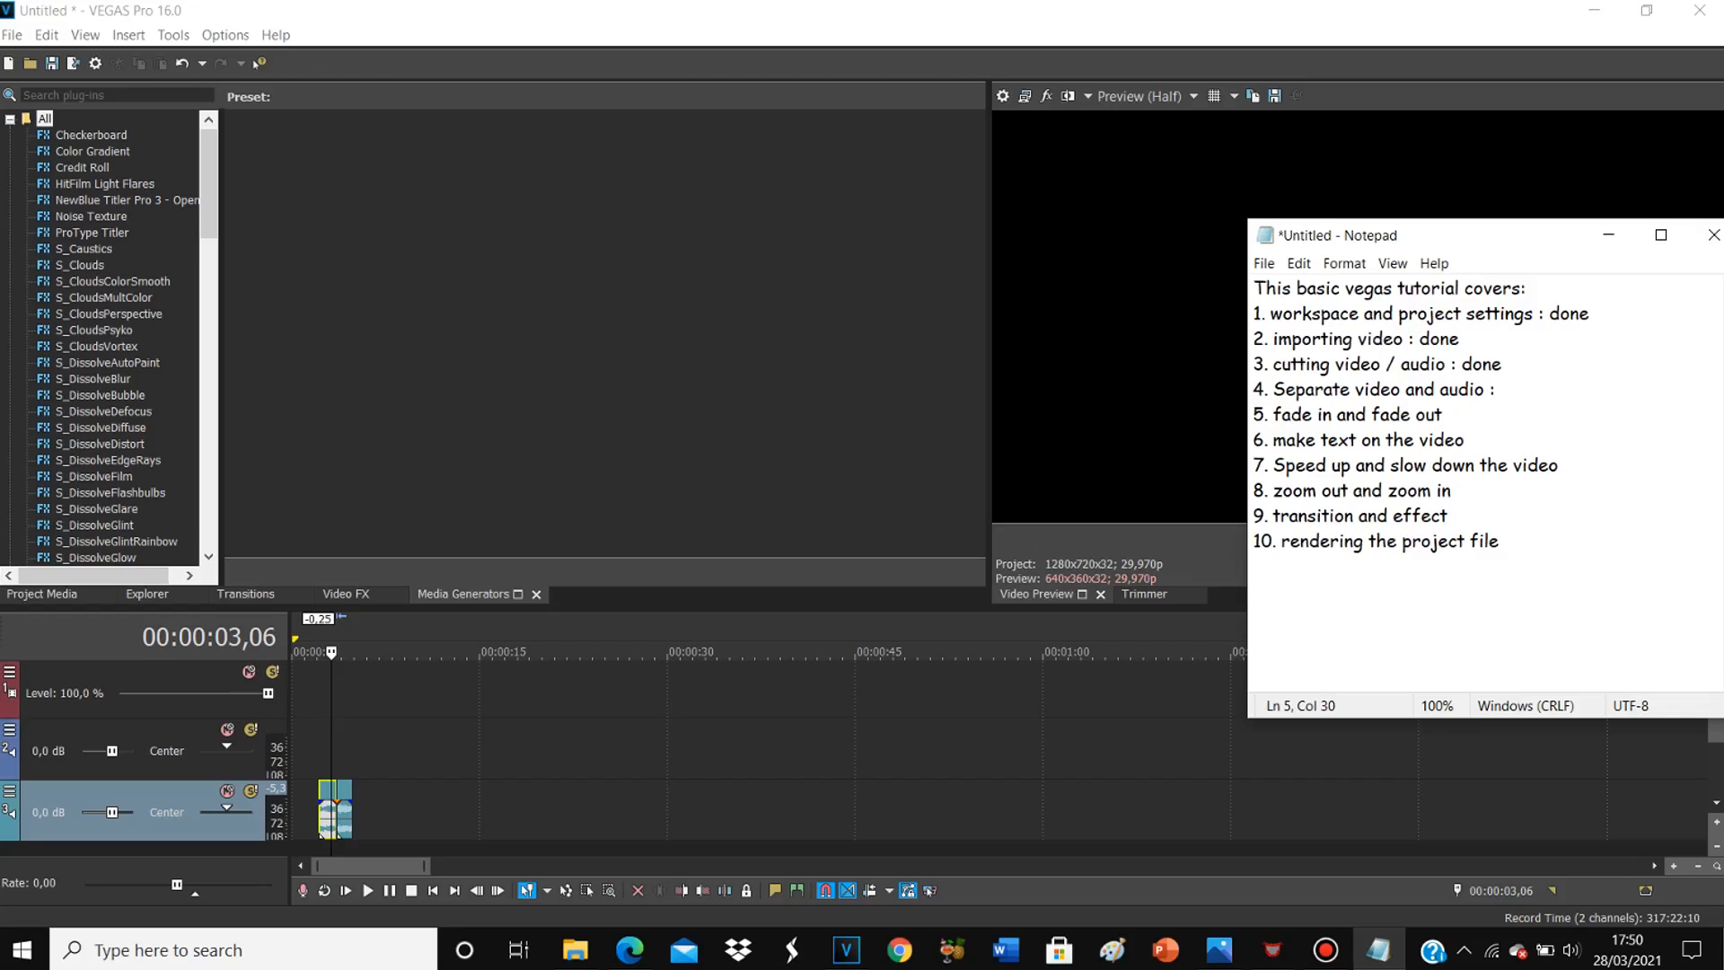
left_click_drag(1496, 389, 1274, 389)
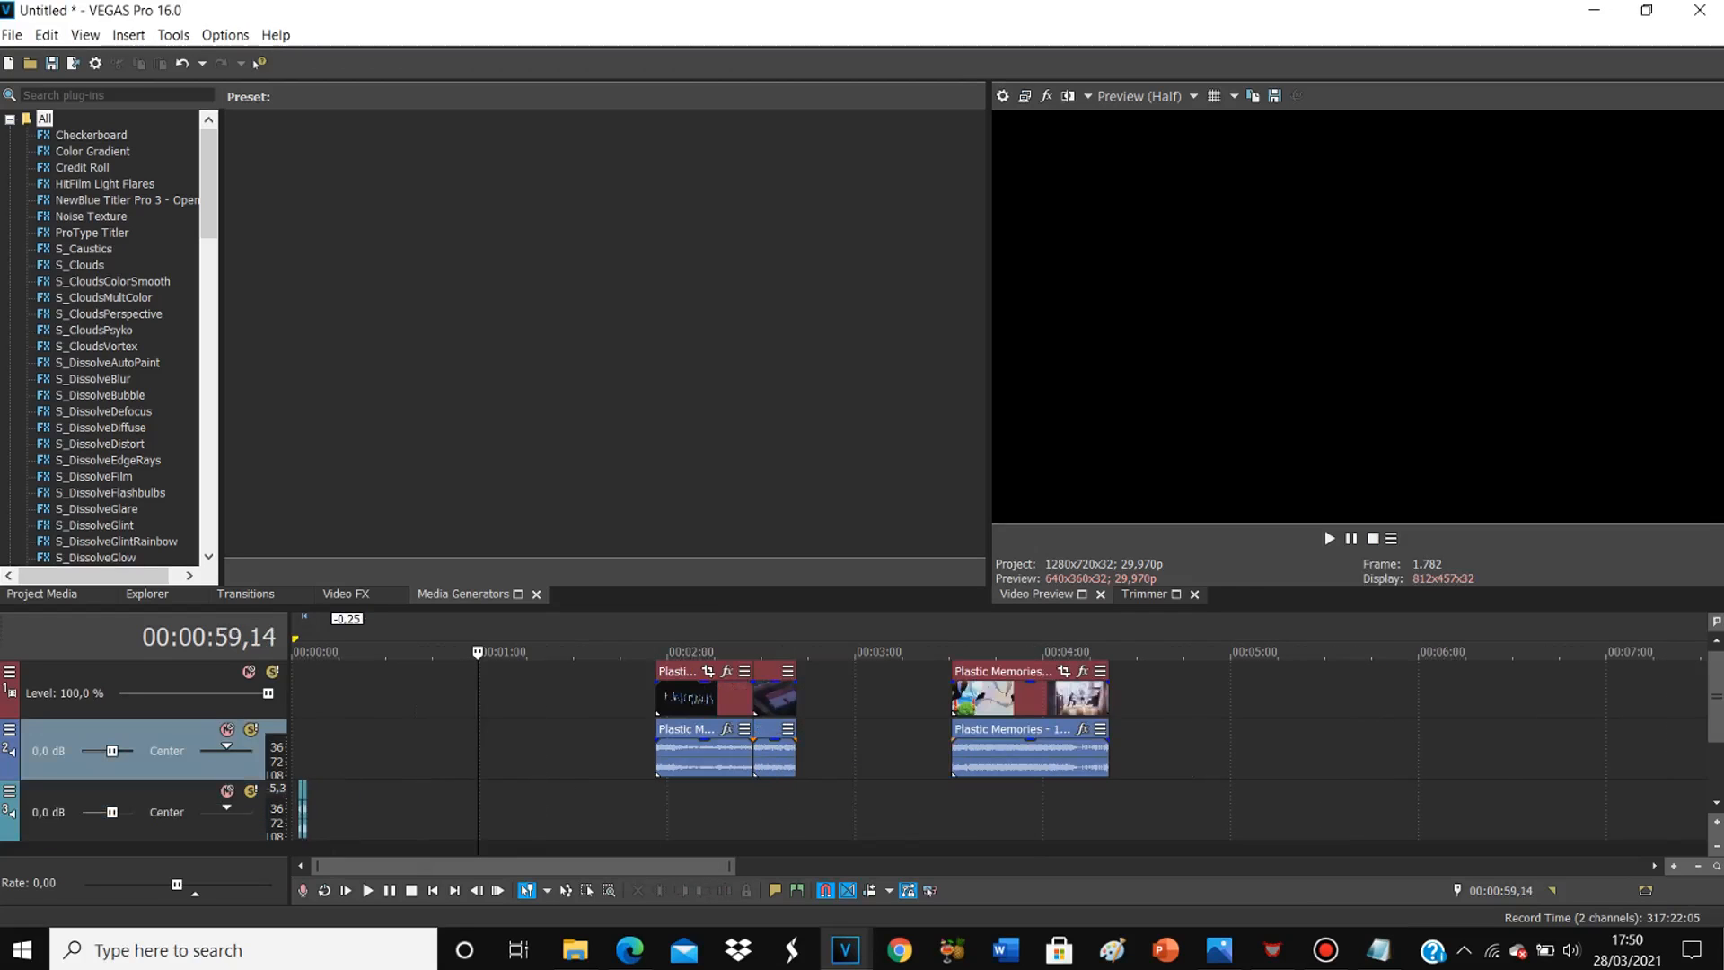
Step: Remove the second Plastic Memories video event, around 00:02:36, from the group it shares with its audio
left_click(783, 699)
scroll(784, 700, "up", 5)
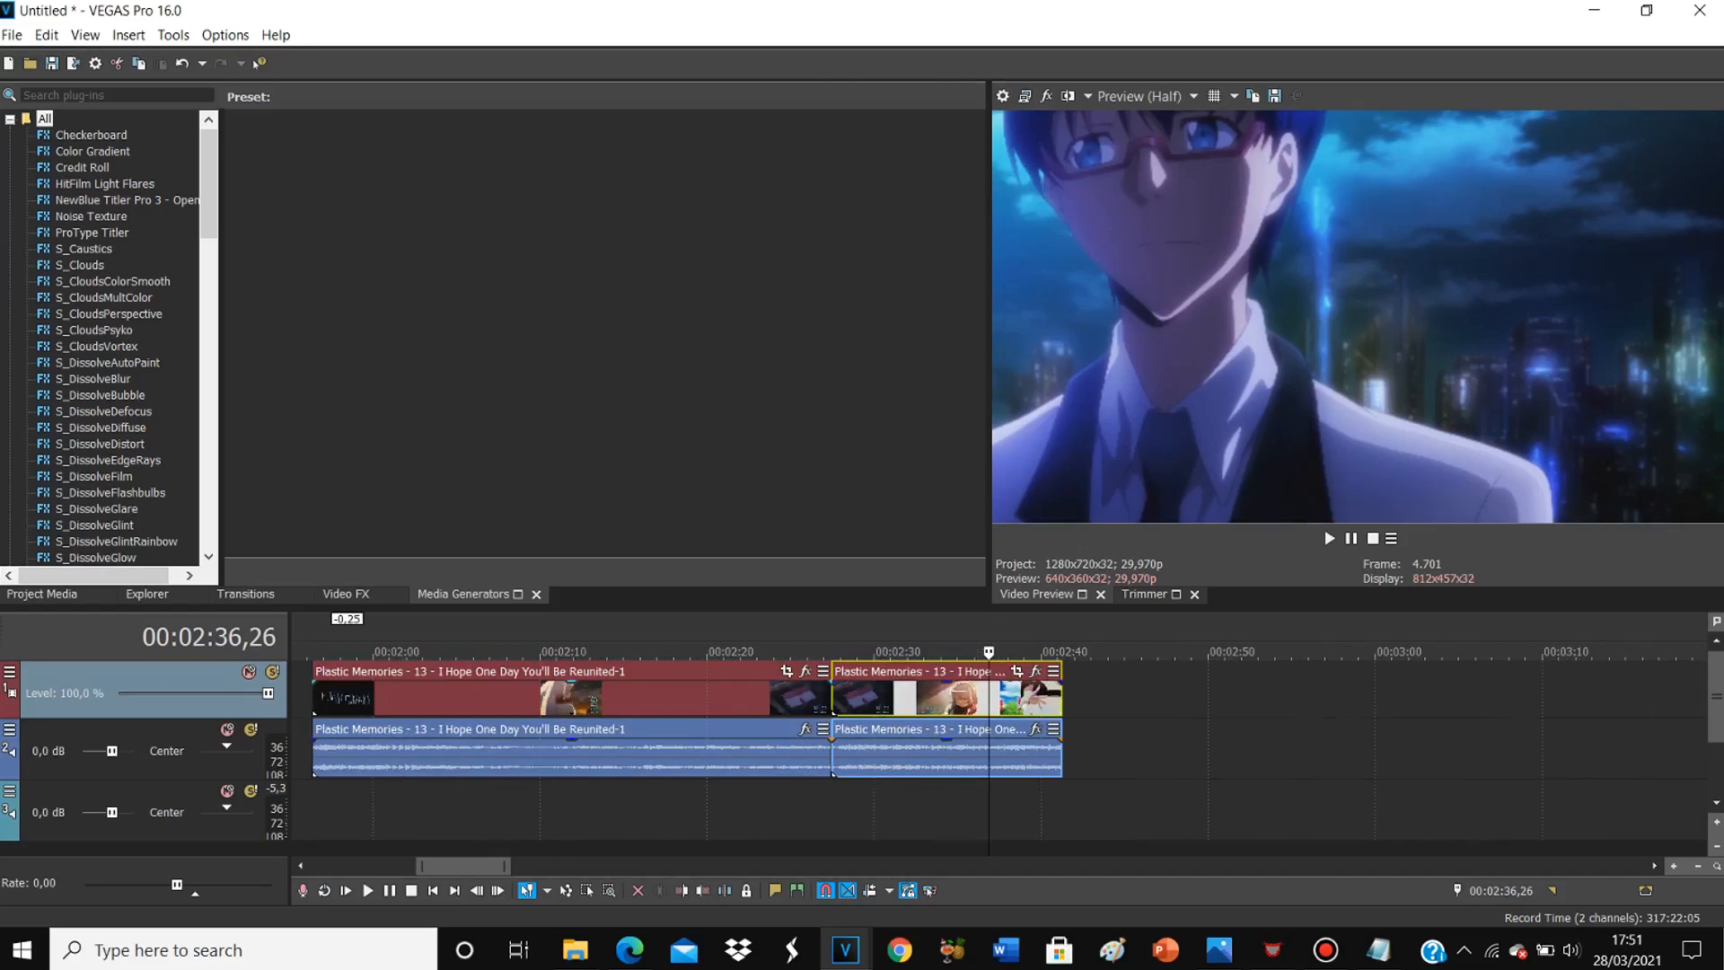
left_click(628, 699)
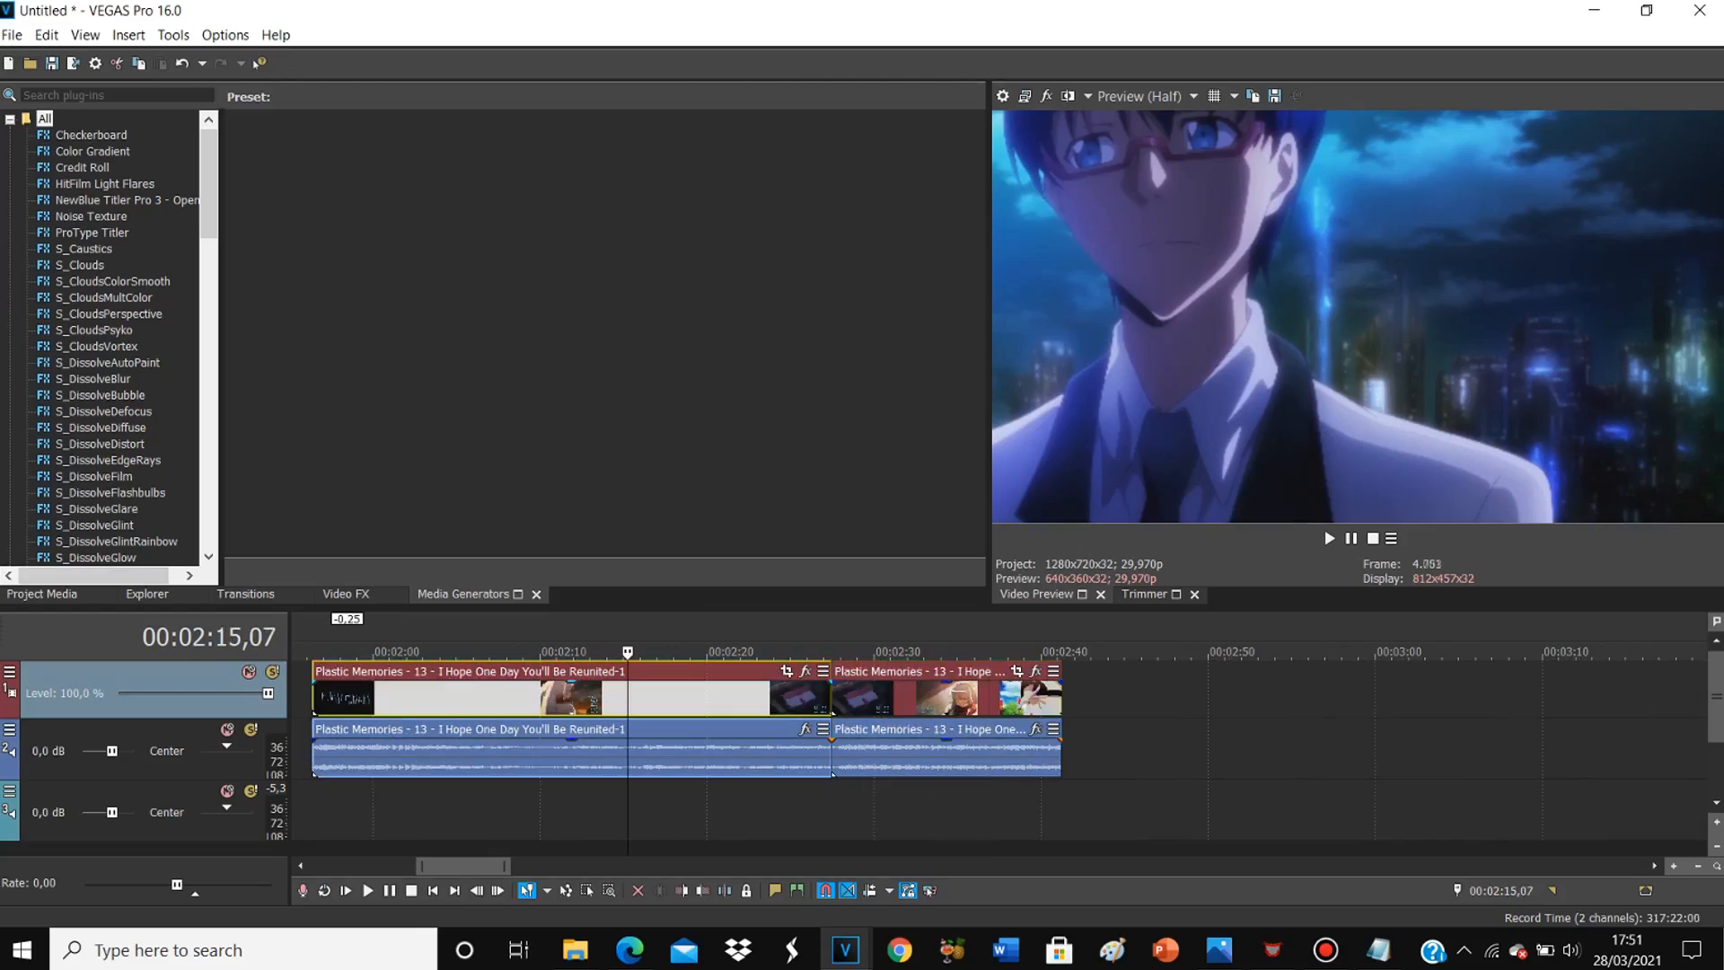
left_click(988, 699)
right_click(988, 698)
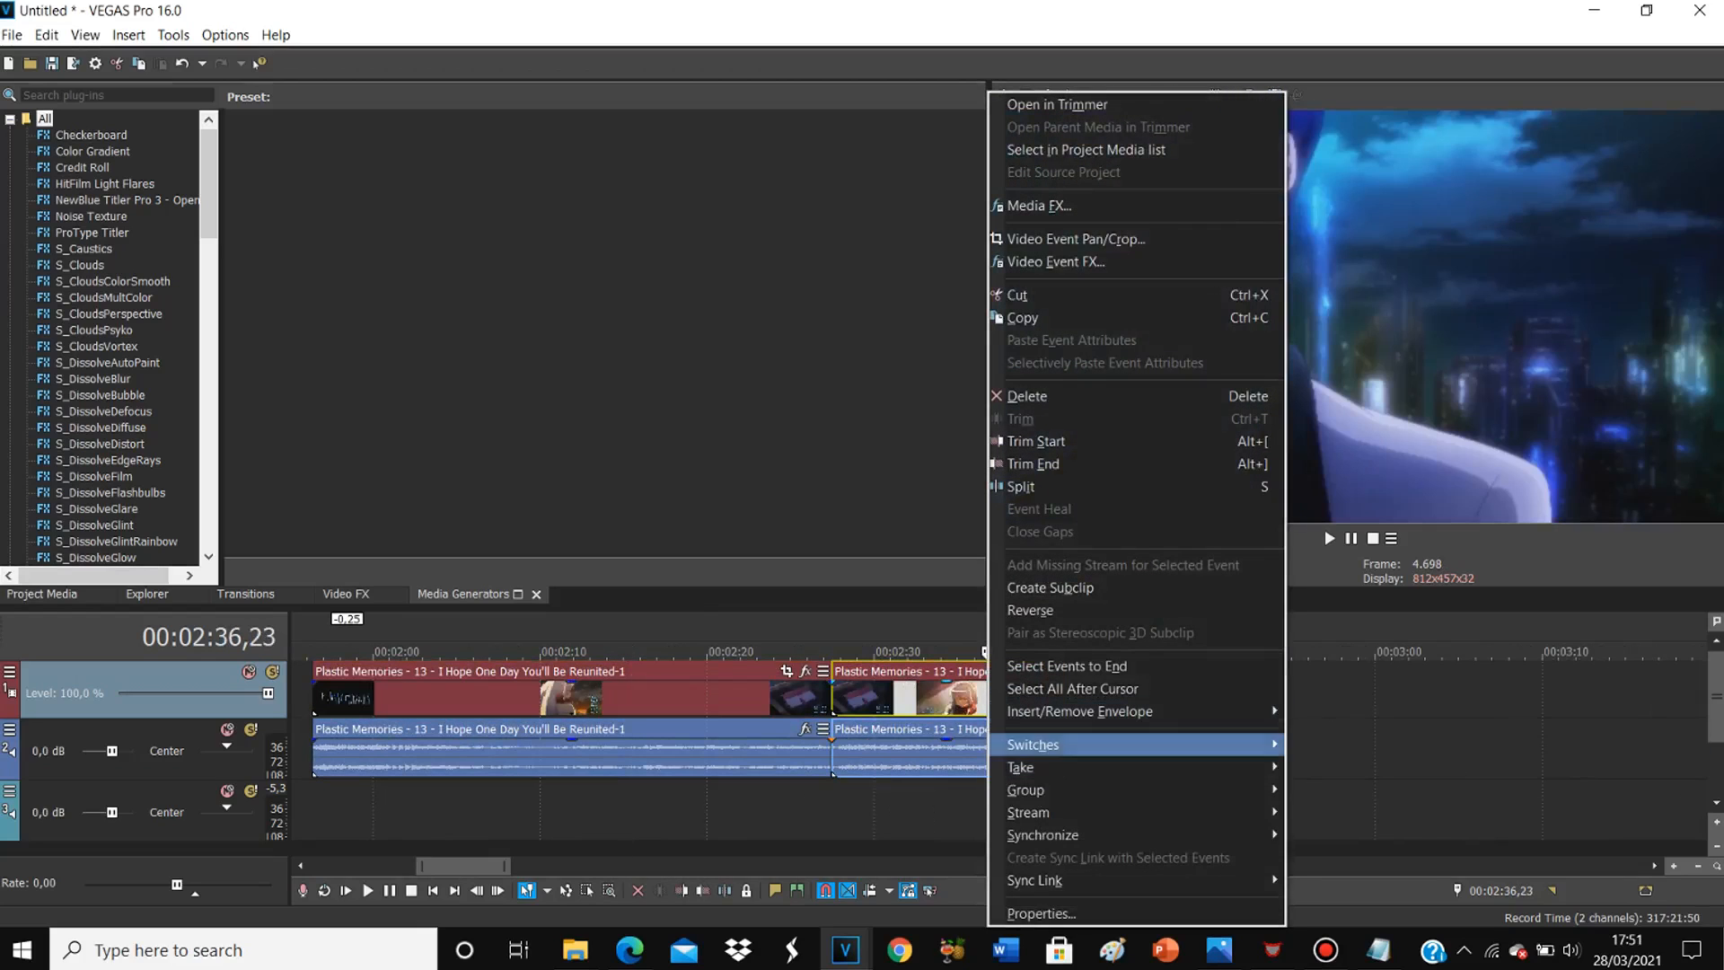
mouse_move(1078, 744)
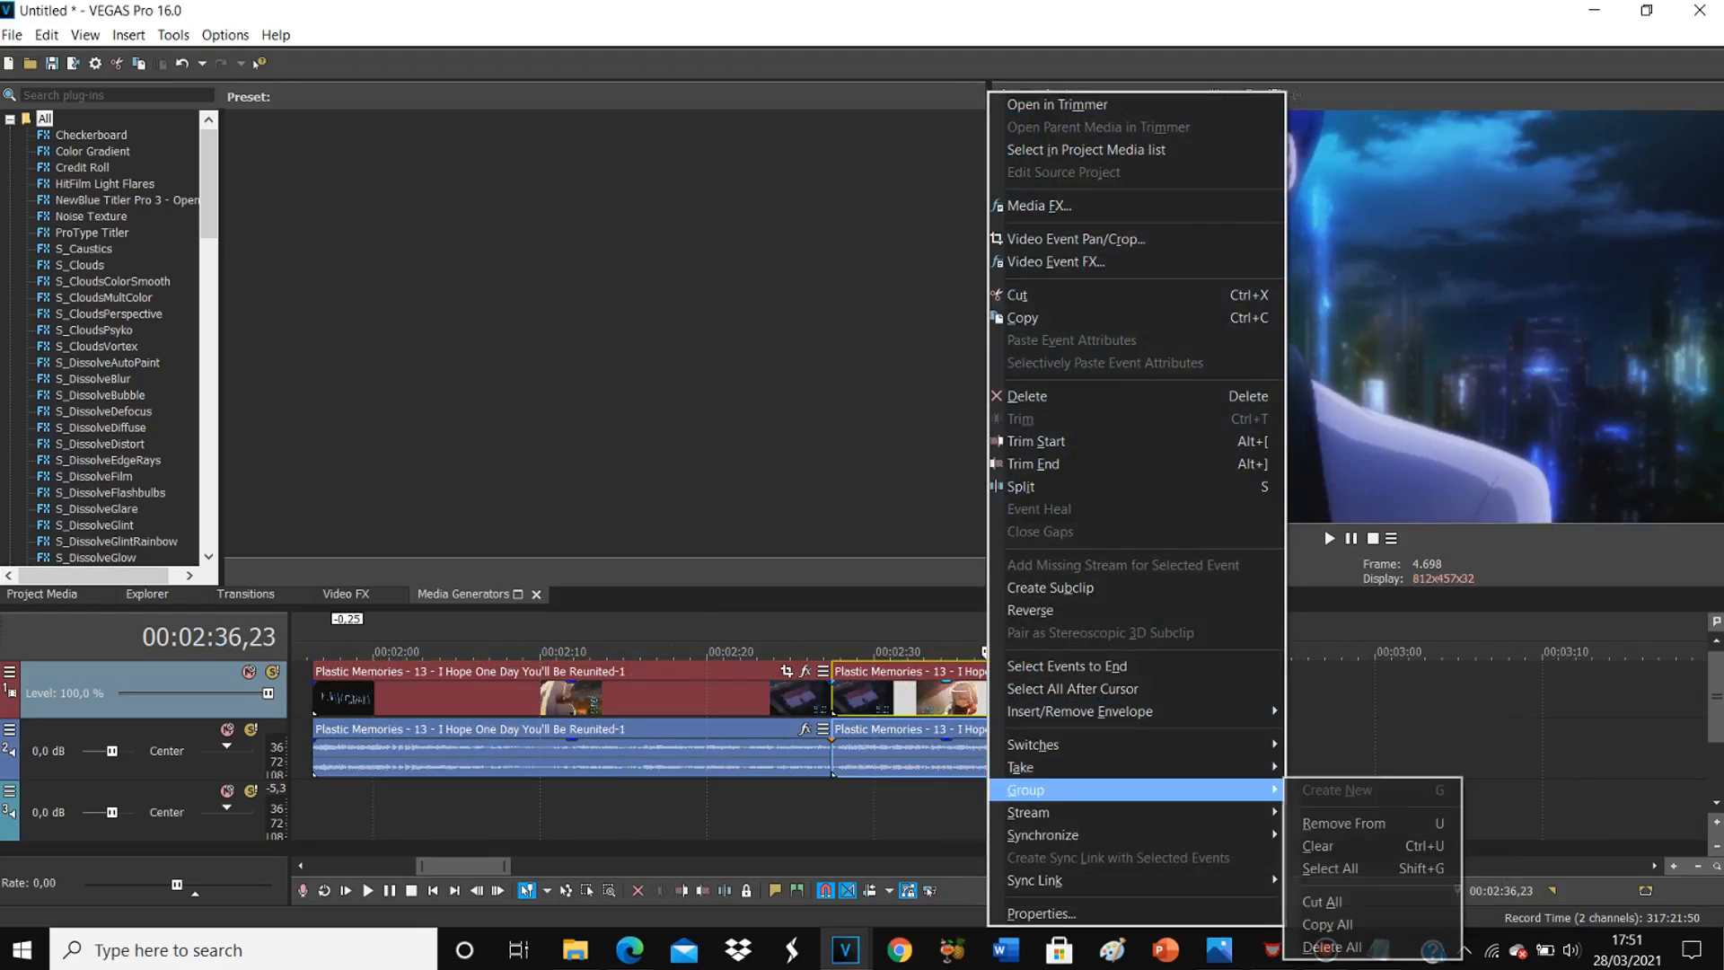
mouse_move(1042, 789)
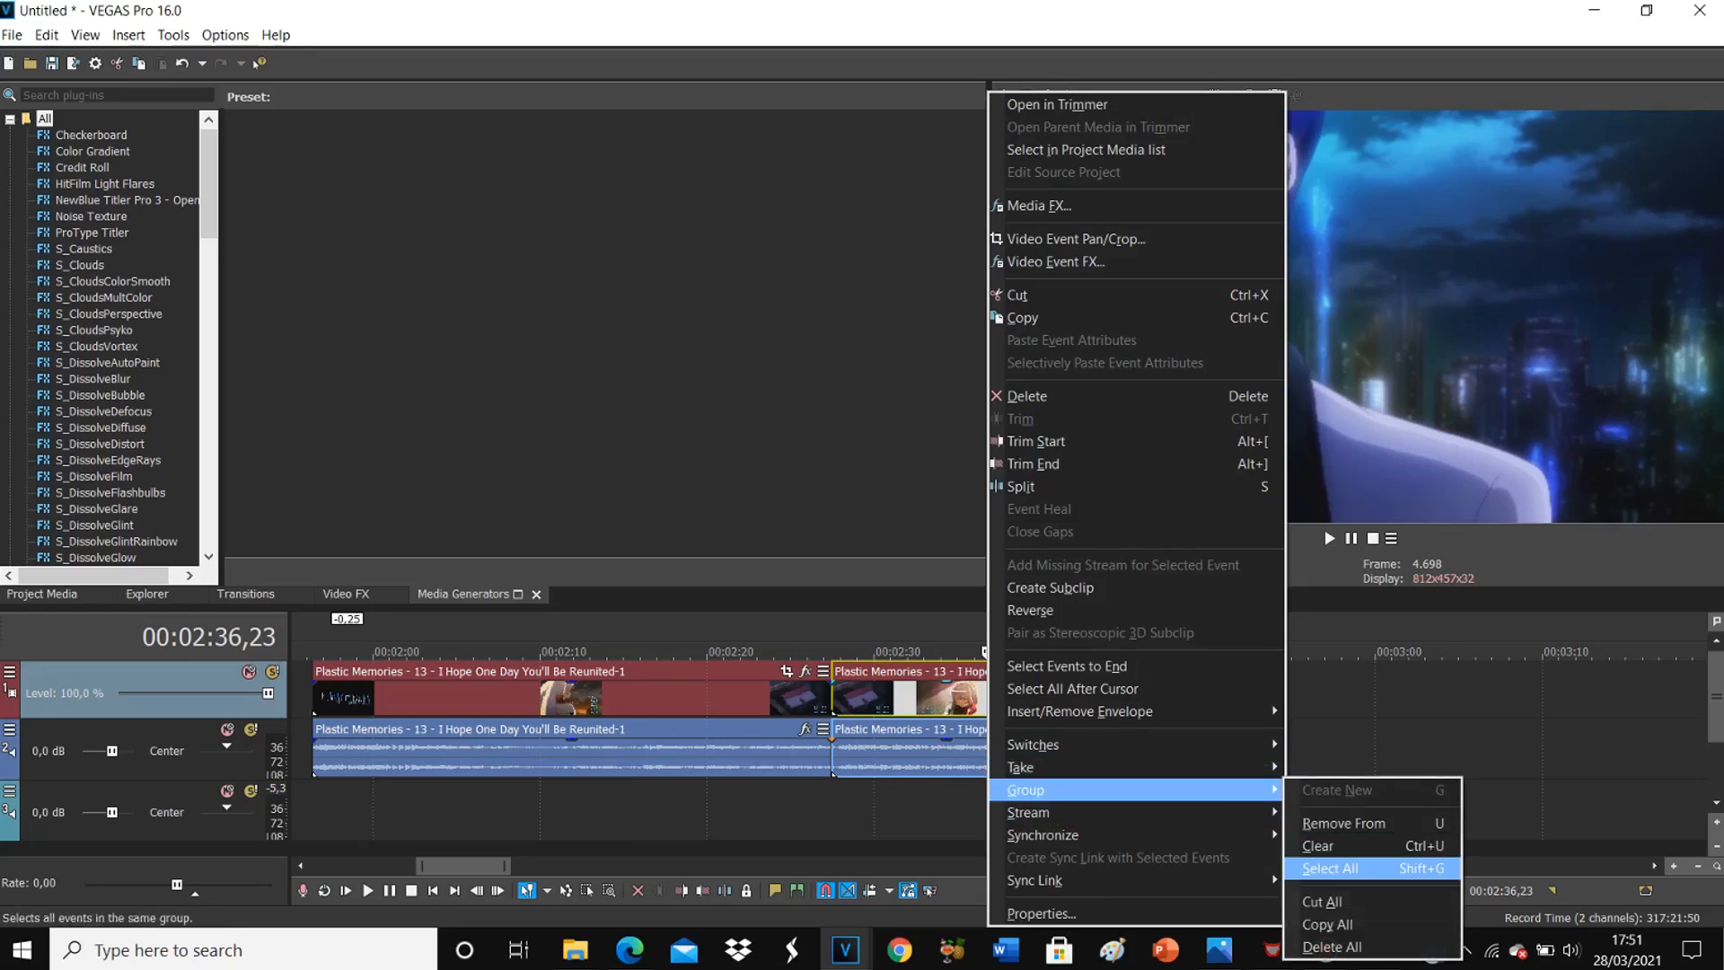
left_click(1345, 823)
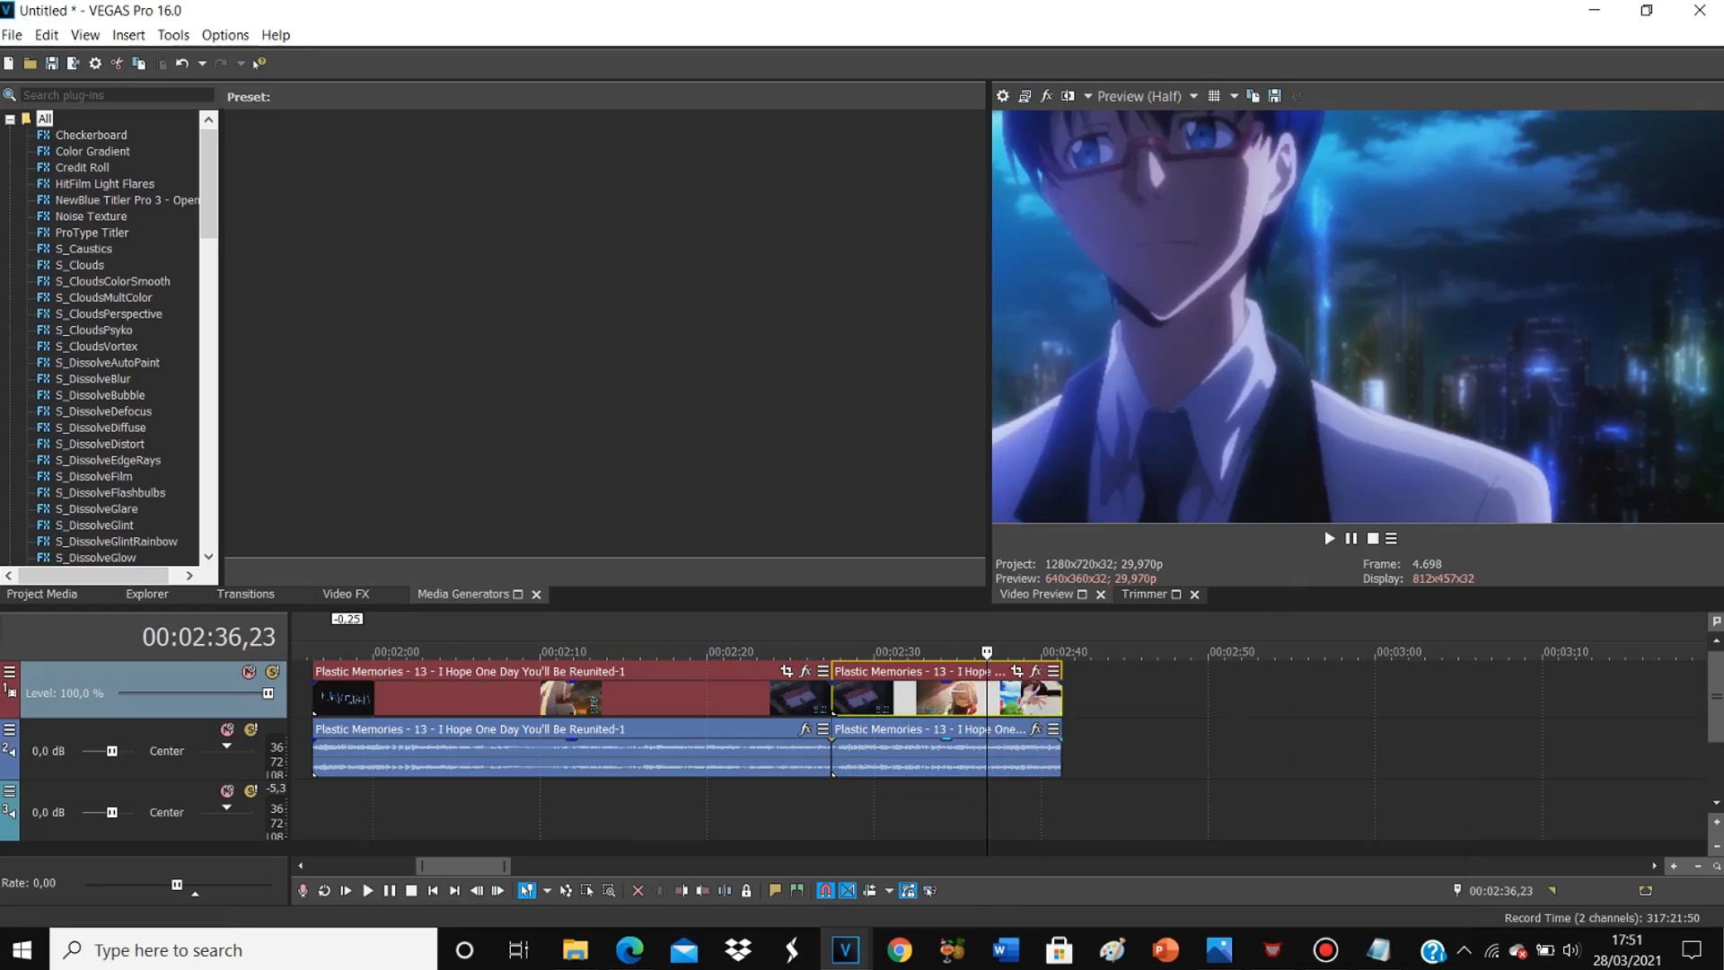
Step: Move the separated audio event 13,24 later to the end of its video event and play both parts to compare
left_click_drag(934, 754, 1064, 773)
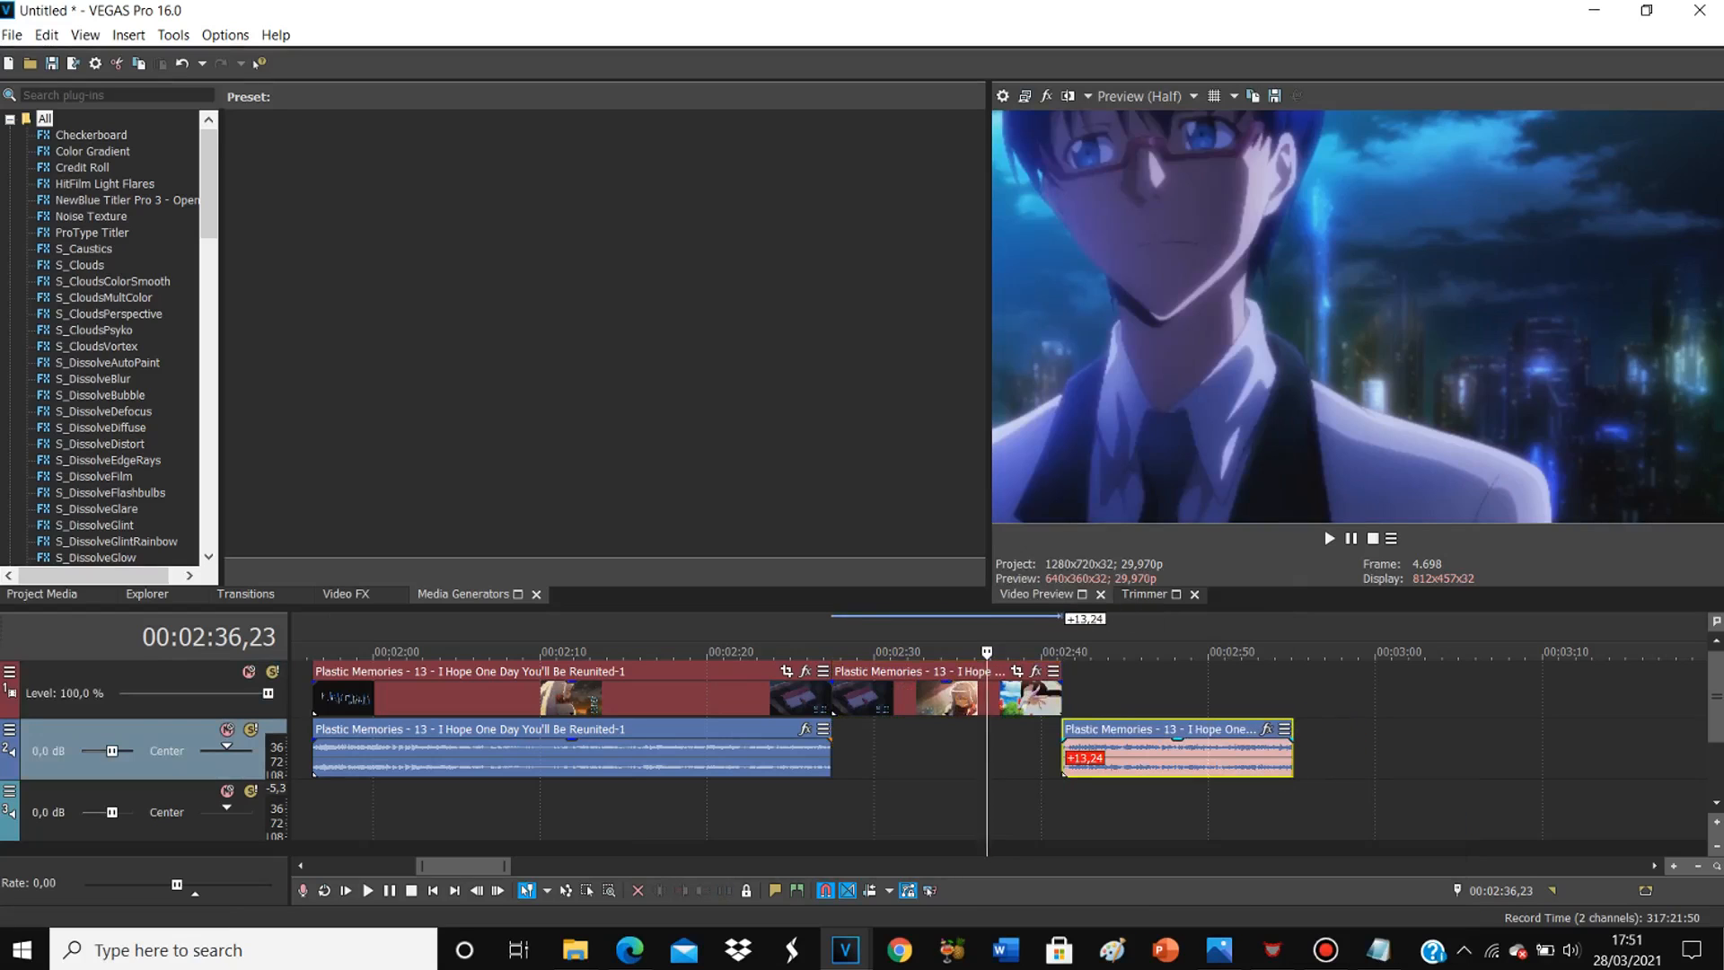
key("space")
left_click(1051, 697)
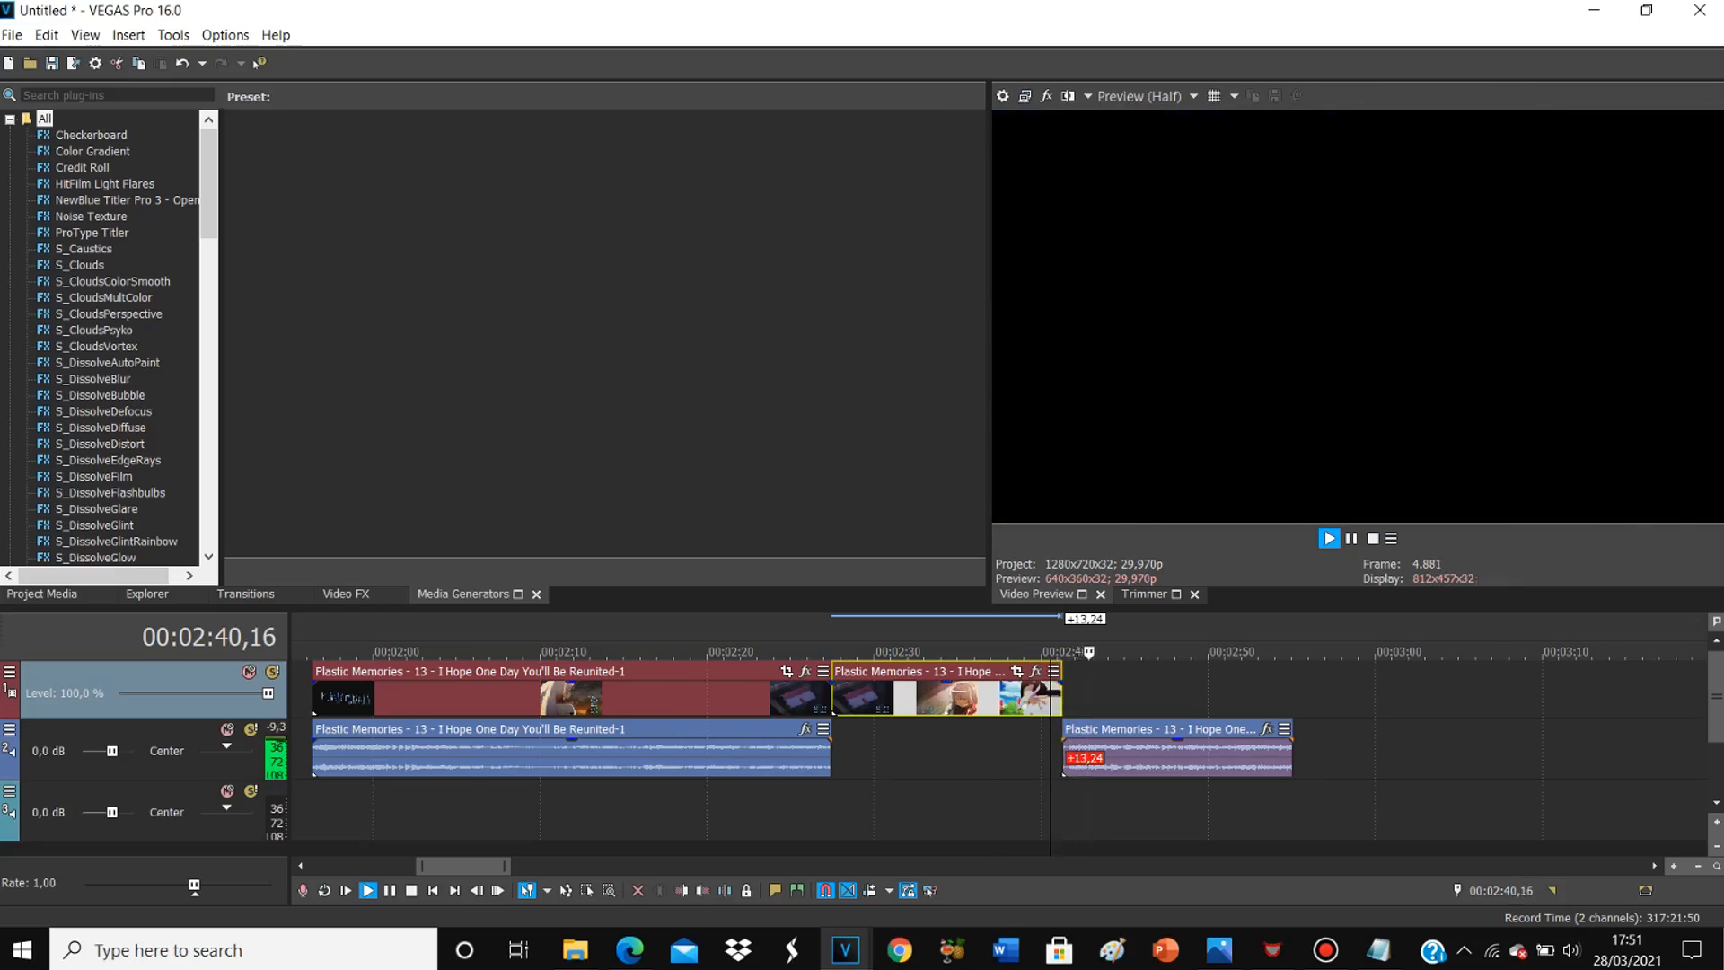
key("space")
scroll(999, 754, "down", 1)
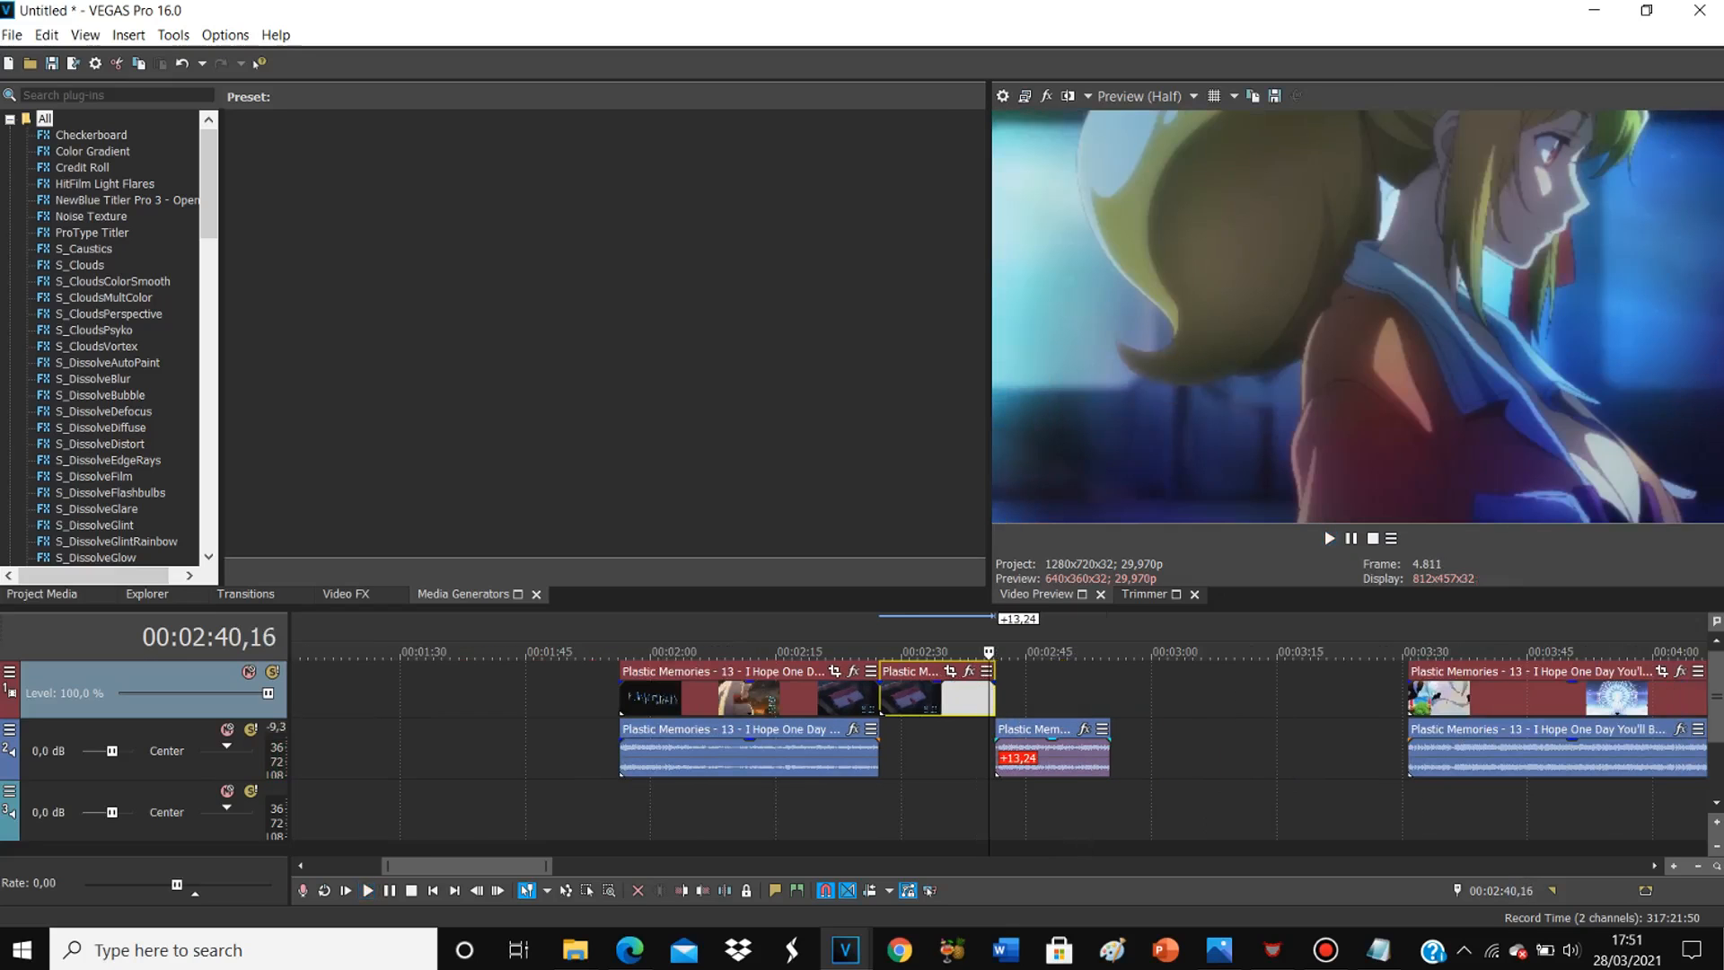
key("space")
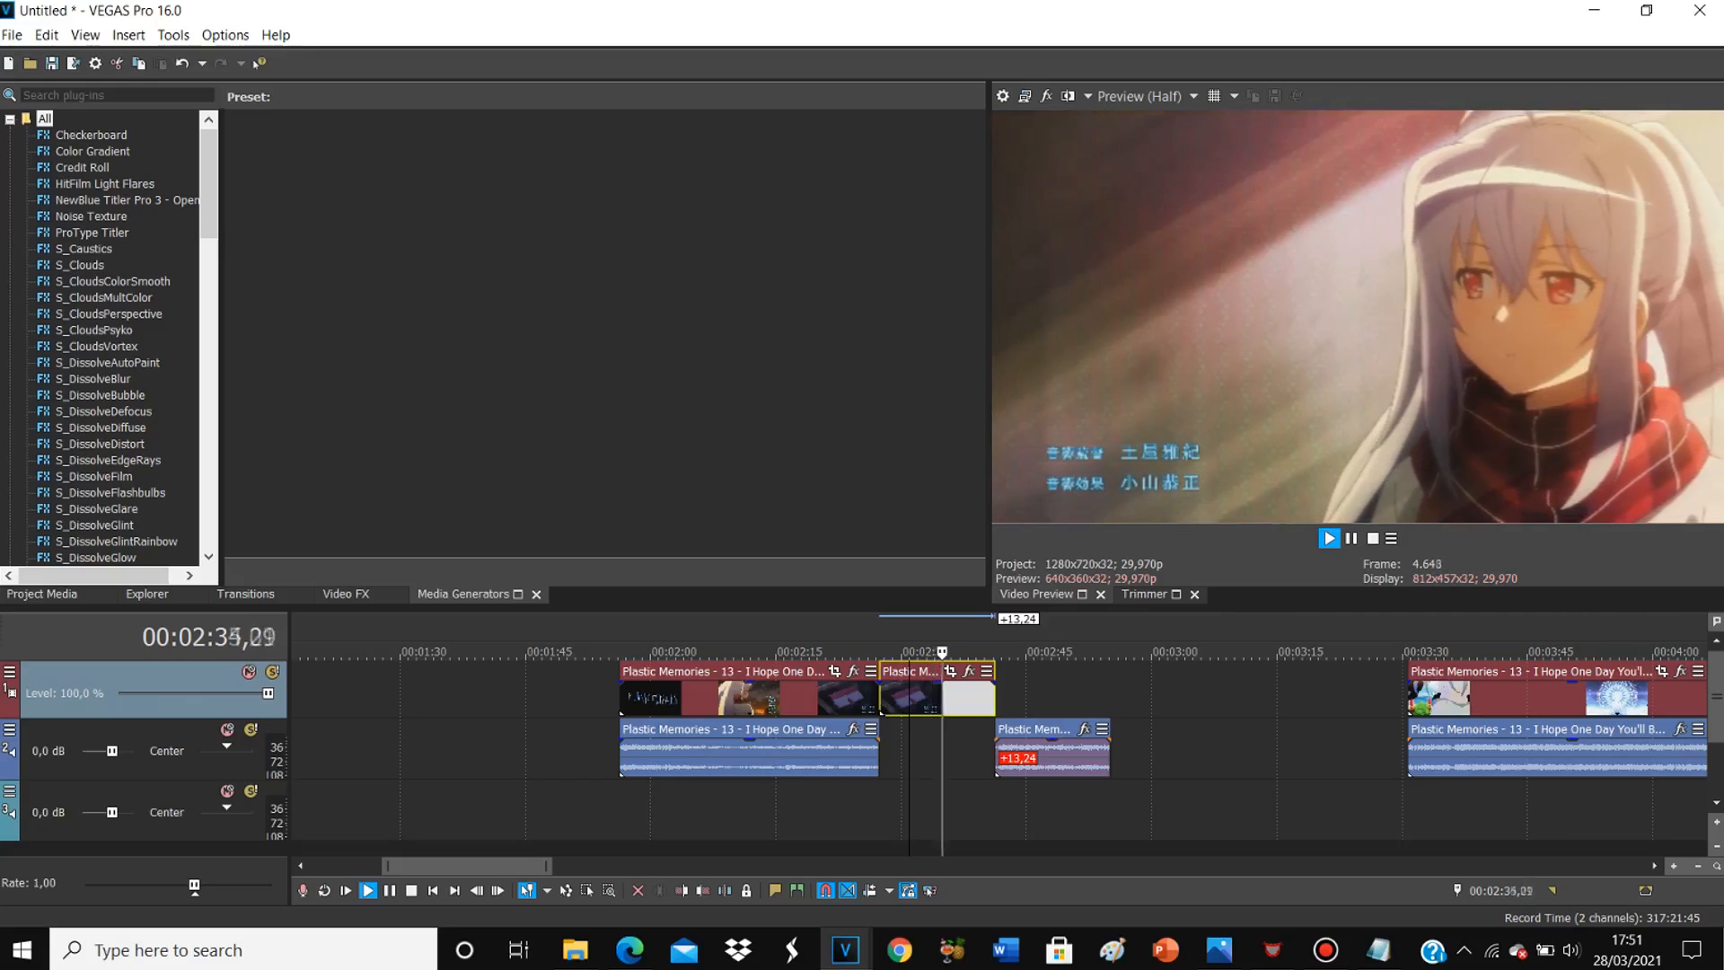
key("space")
Step: Move the separated audio event back under its video event and play them together from the clip's start
left_click_drag(1053, 758, 938, 758)
left_click(884, 698)
key("space")
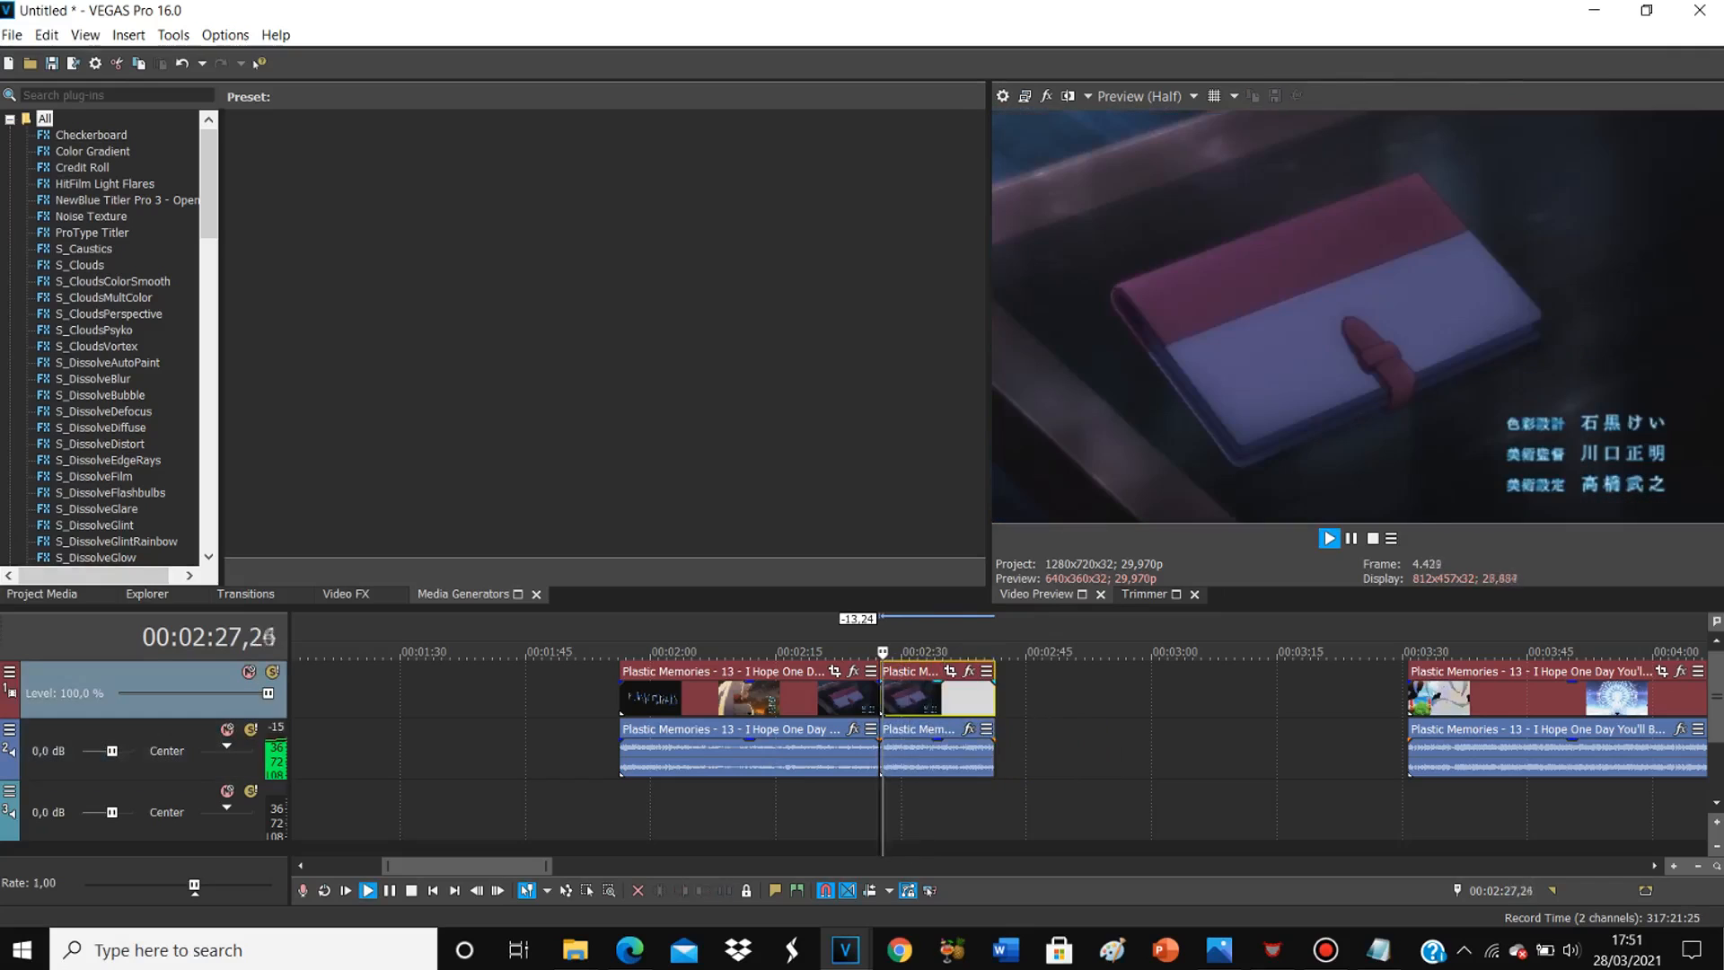
key("space")
Step: Group the second clip's video and audio events again and move them together 6,15 later on the timeline
left_click(941, 758)
scroll(941, 758, "down", 2)
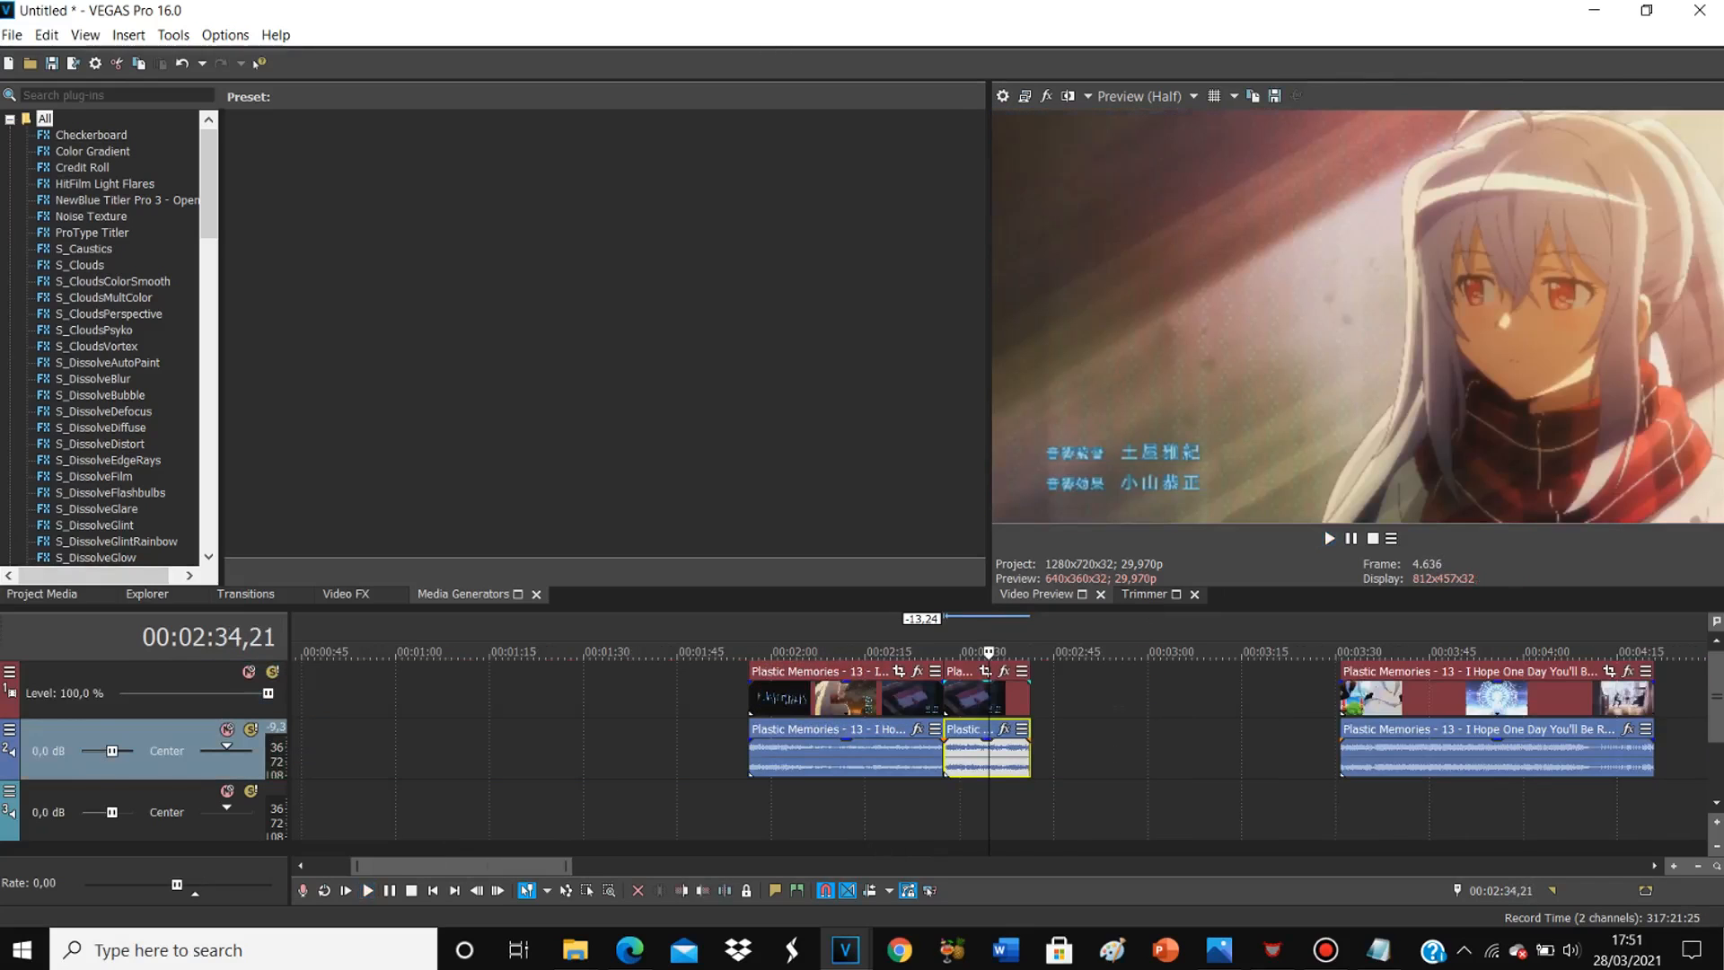
mouse_move(988, 758)
left_mouse_down()
mouse_move(1103, 758)
mouse_move(987, 758)
left_mouse_up()
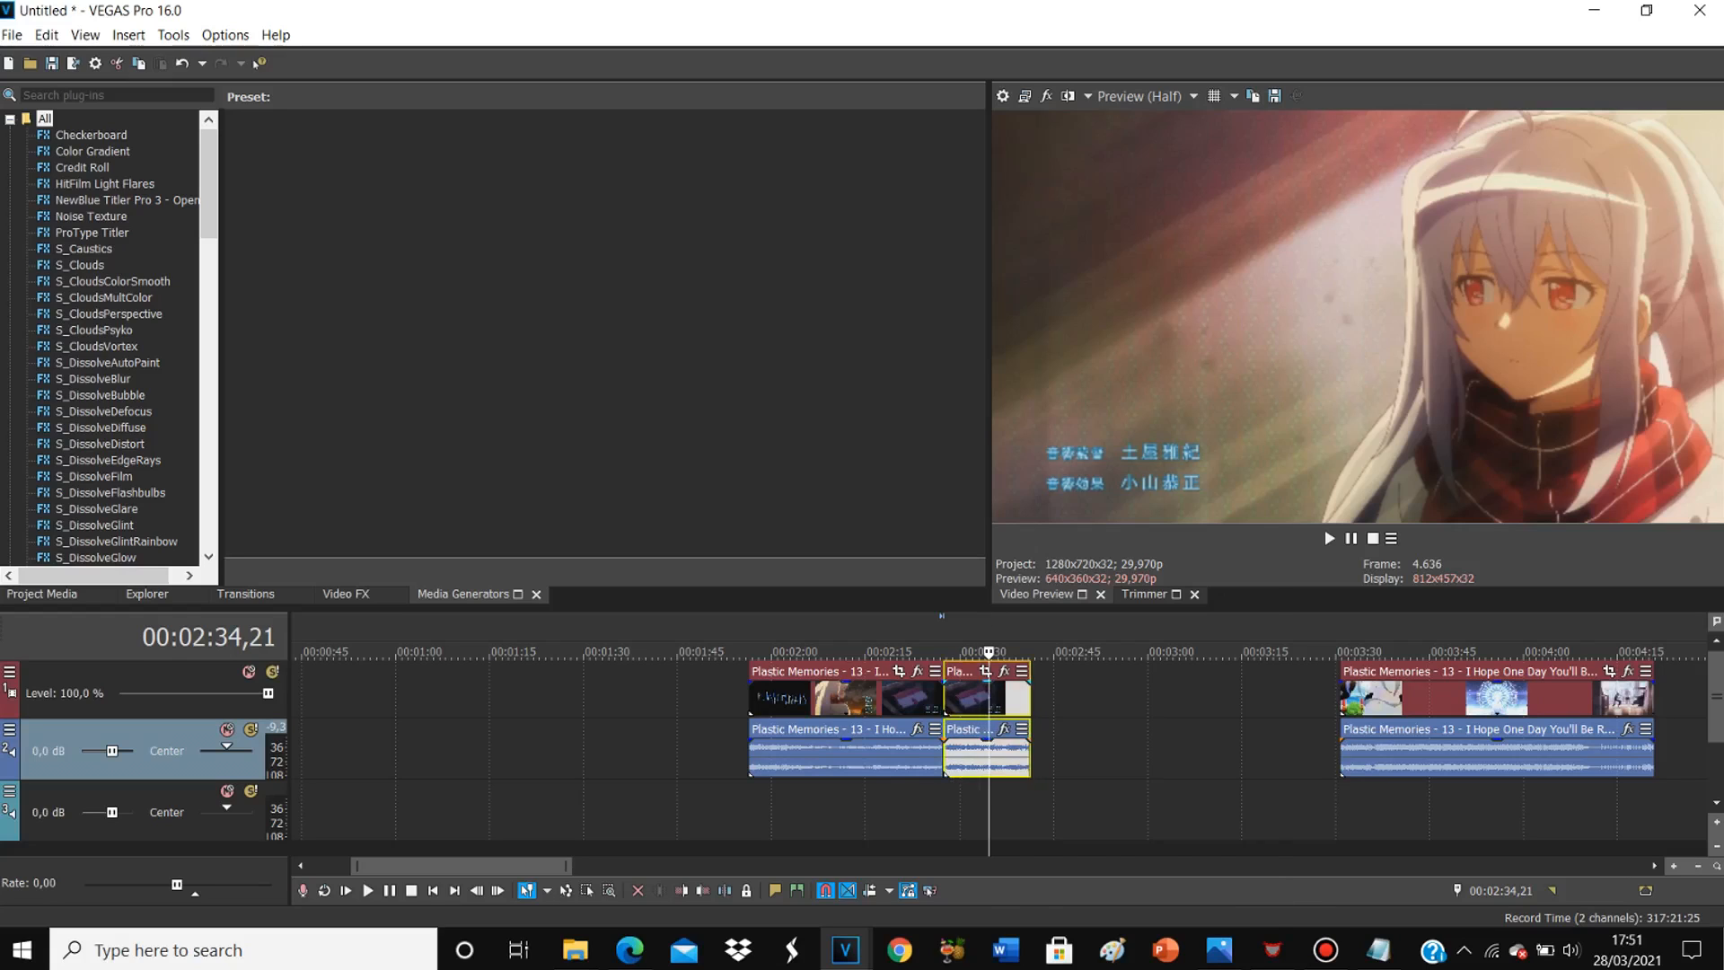
right_click(983, 758)
mouse_move(1168, 789)
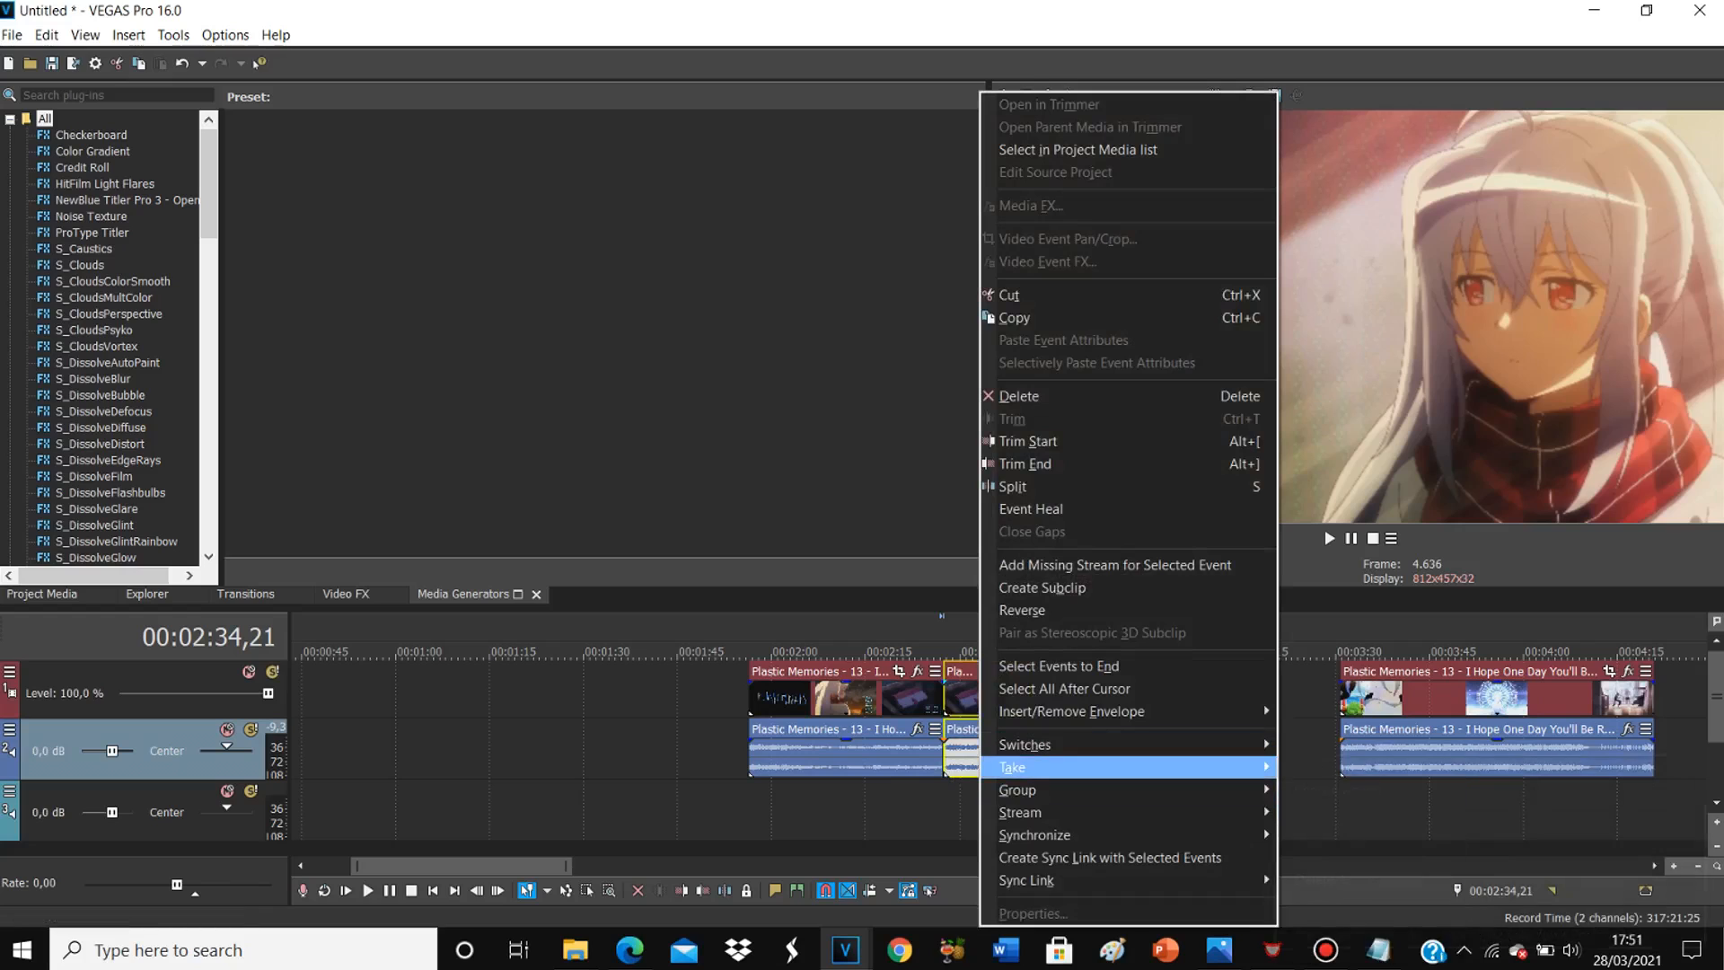
left_click(1329, 790)
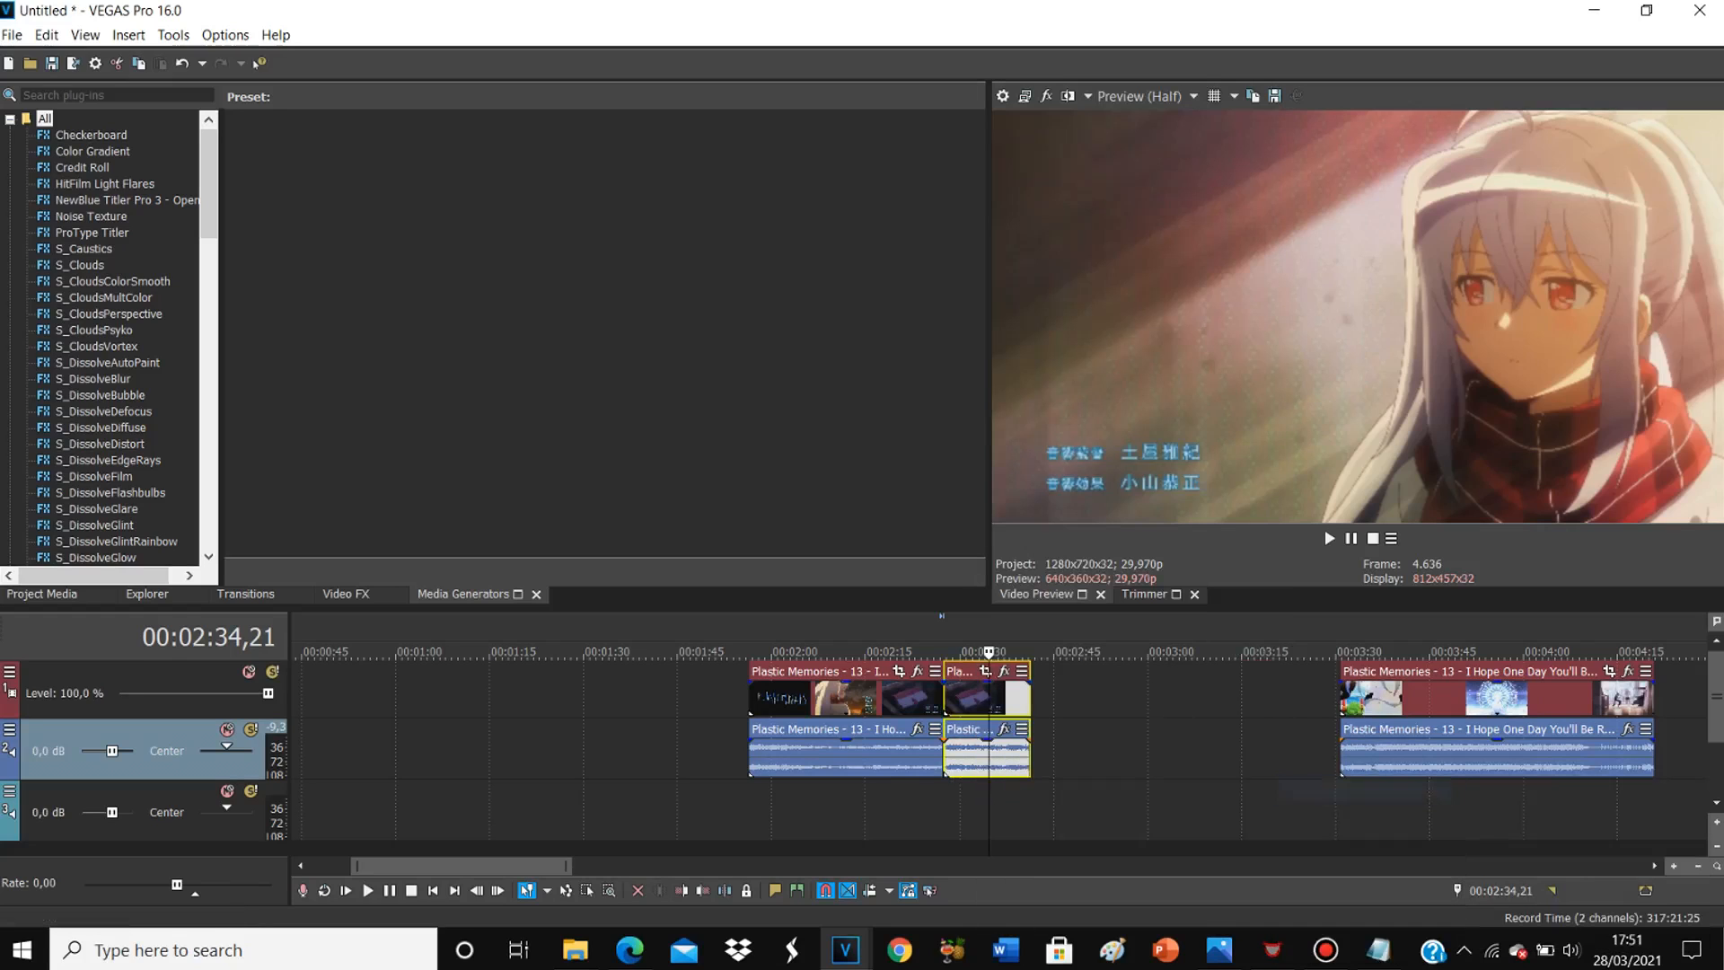
left_click_drag(985, 696, 1026, 696)
left_click(1004, 697)
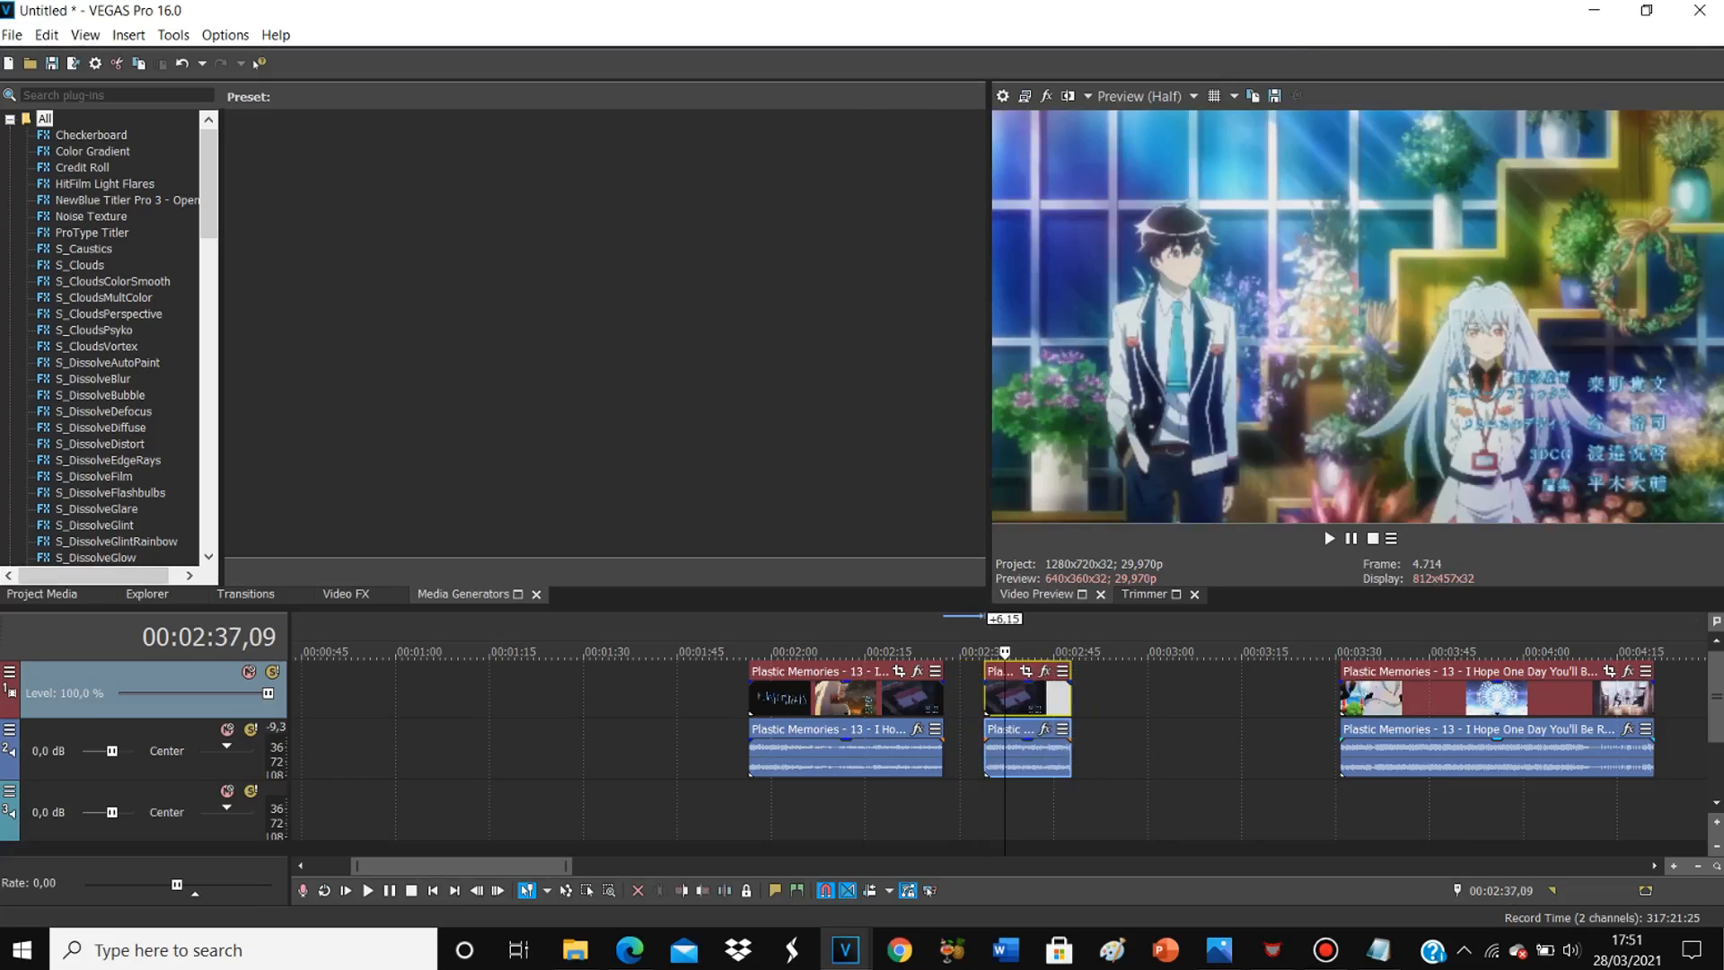
Step: Play the start of the third Plastic Memories clip at 00:03:30,21 and remove its video event from the audio group
left_click(1342, 697)
key("space")
key("space")
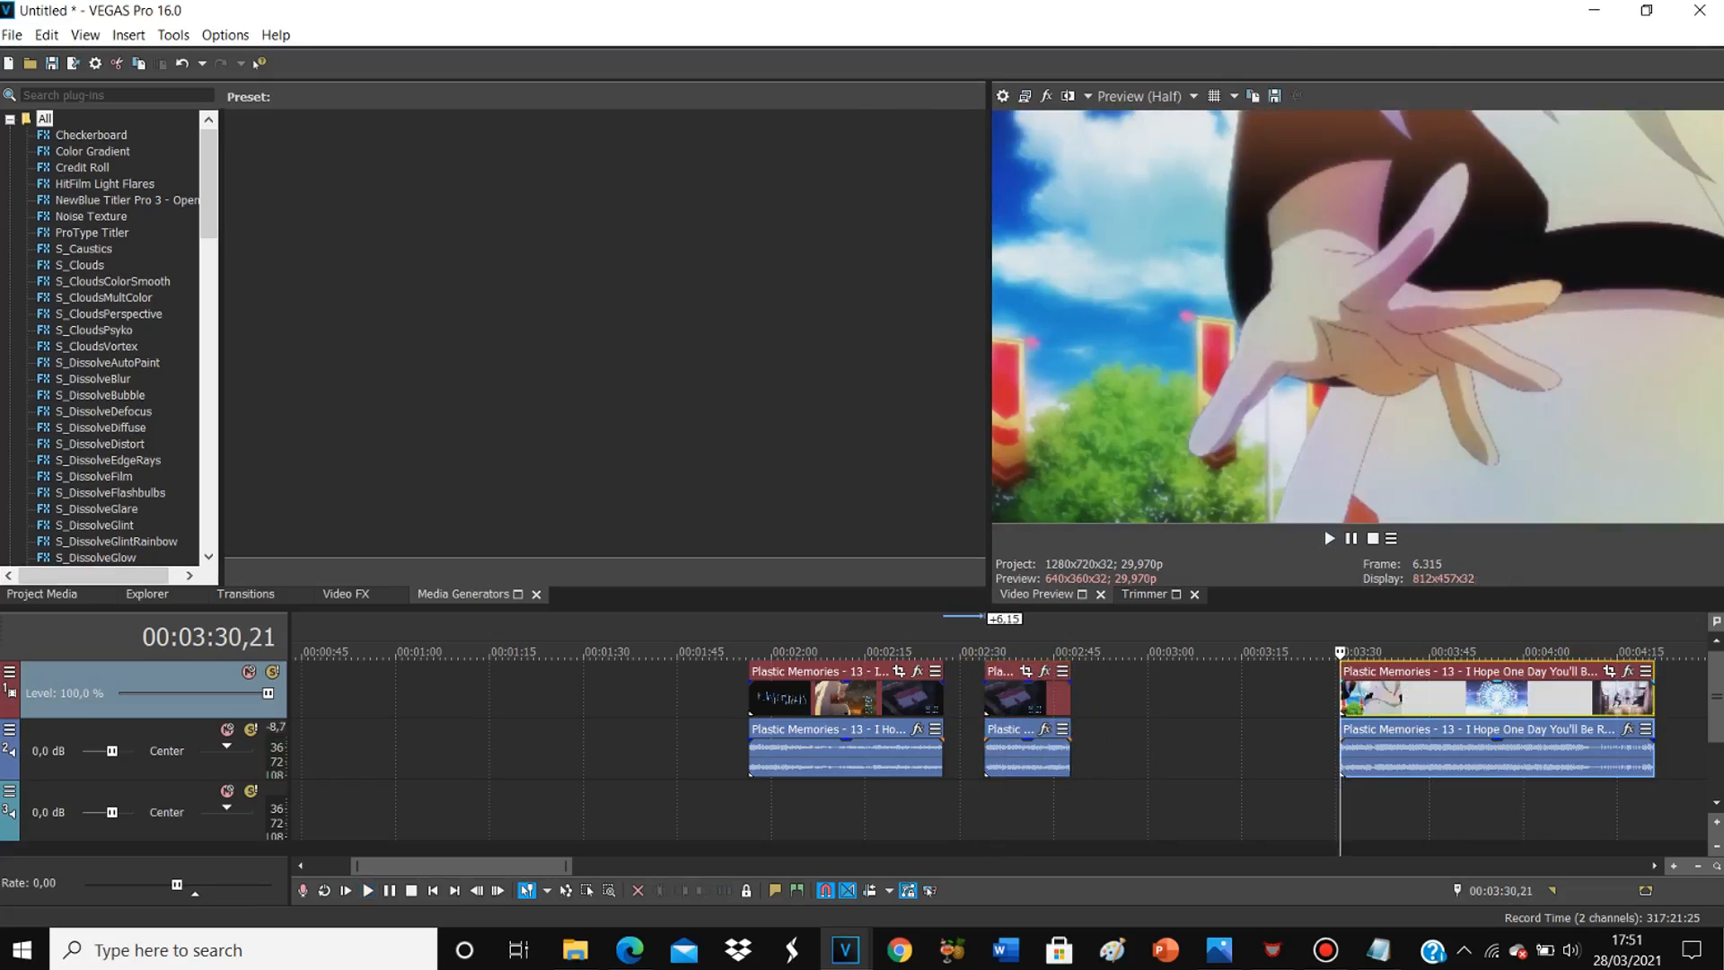
key("space")
right_click(1360, 699)
left_click(1346, 698)
right_click(1346, 699)
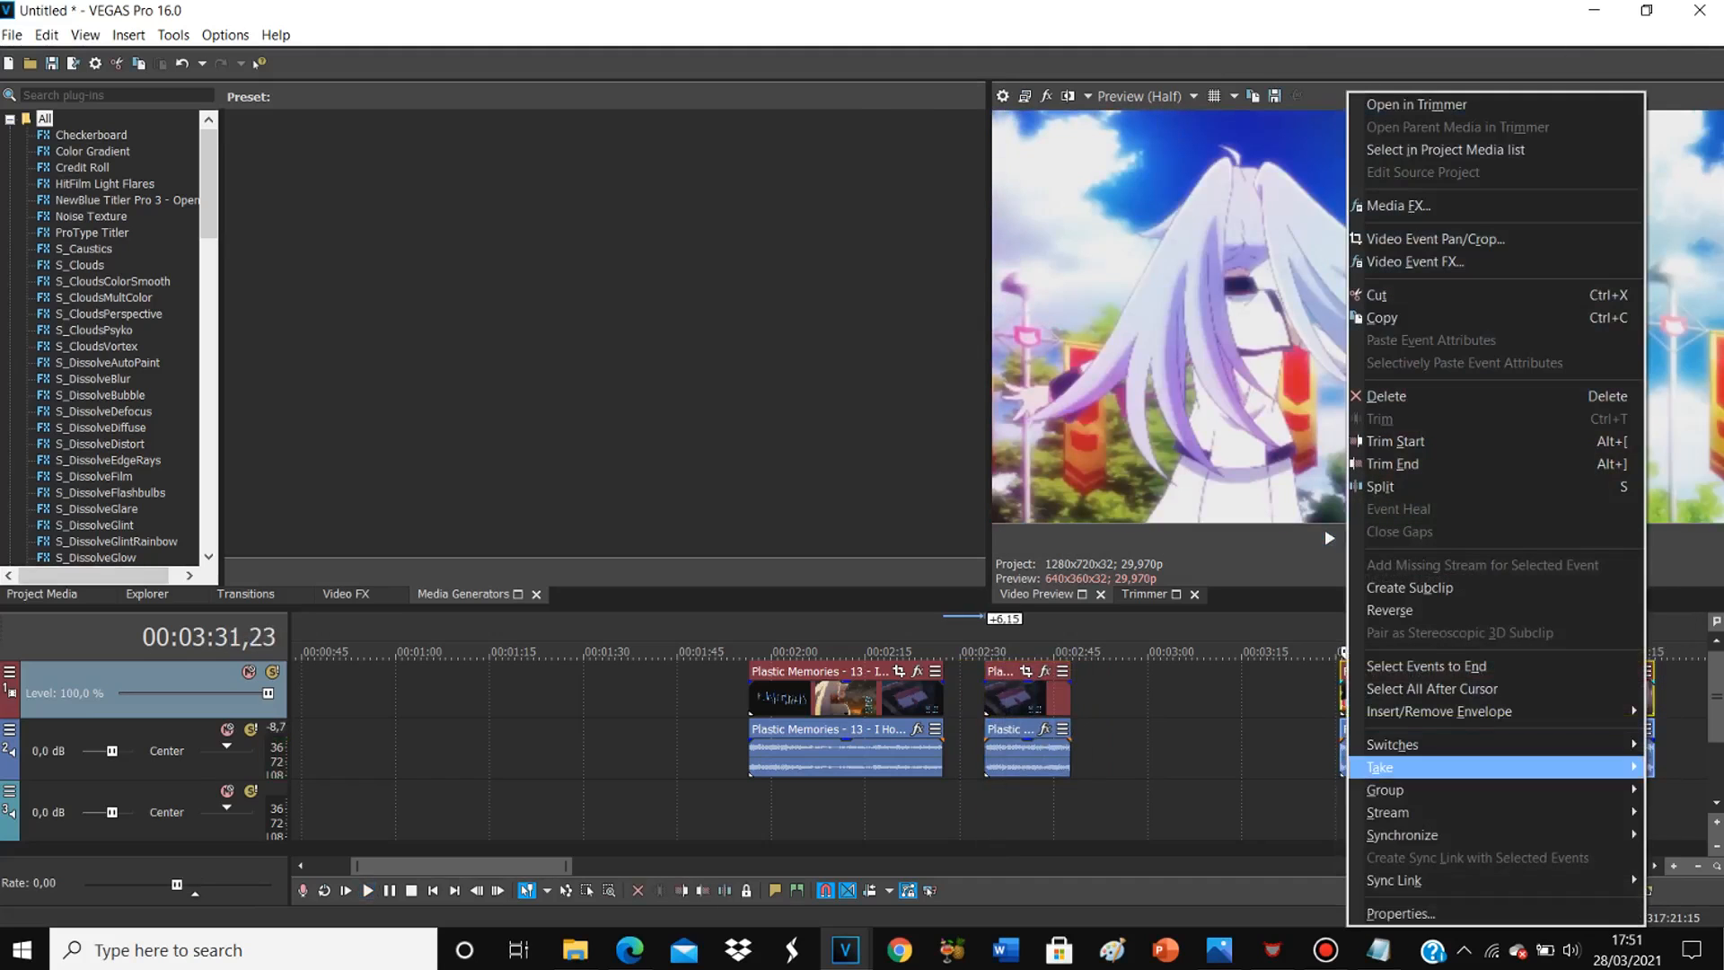
mouse_move(1401, 784)
left_click(1230, 824)
Step: Play the third clip from its start and trim the start of only its audio event at 00:03:34,10
scroll(997, 755, "up", 4)
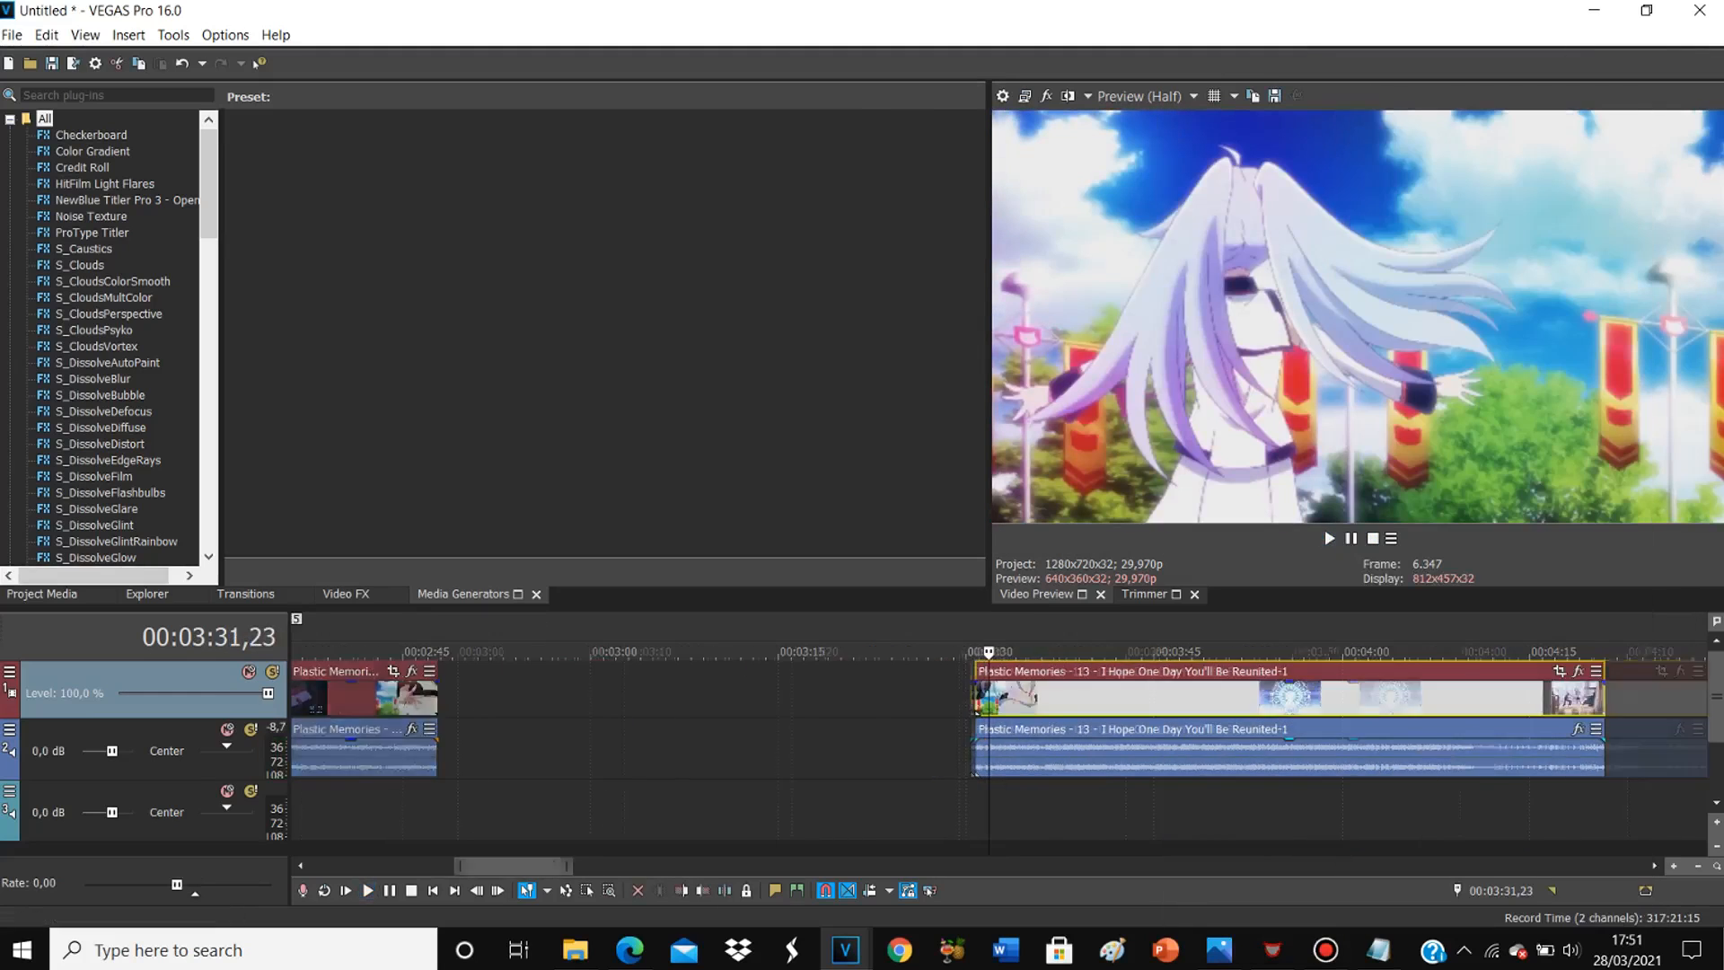
left_click(964, 759)
key("space")
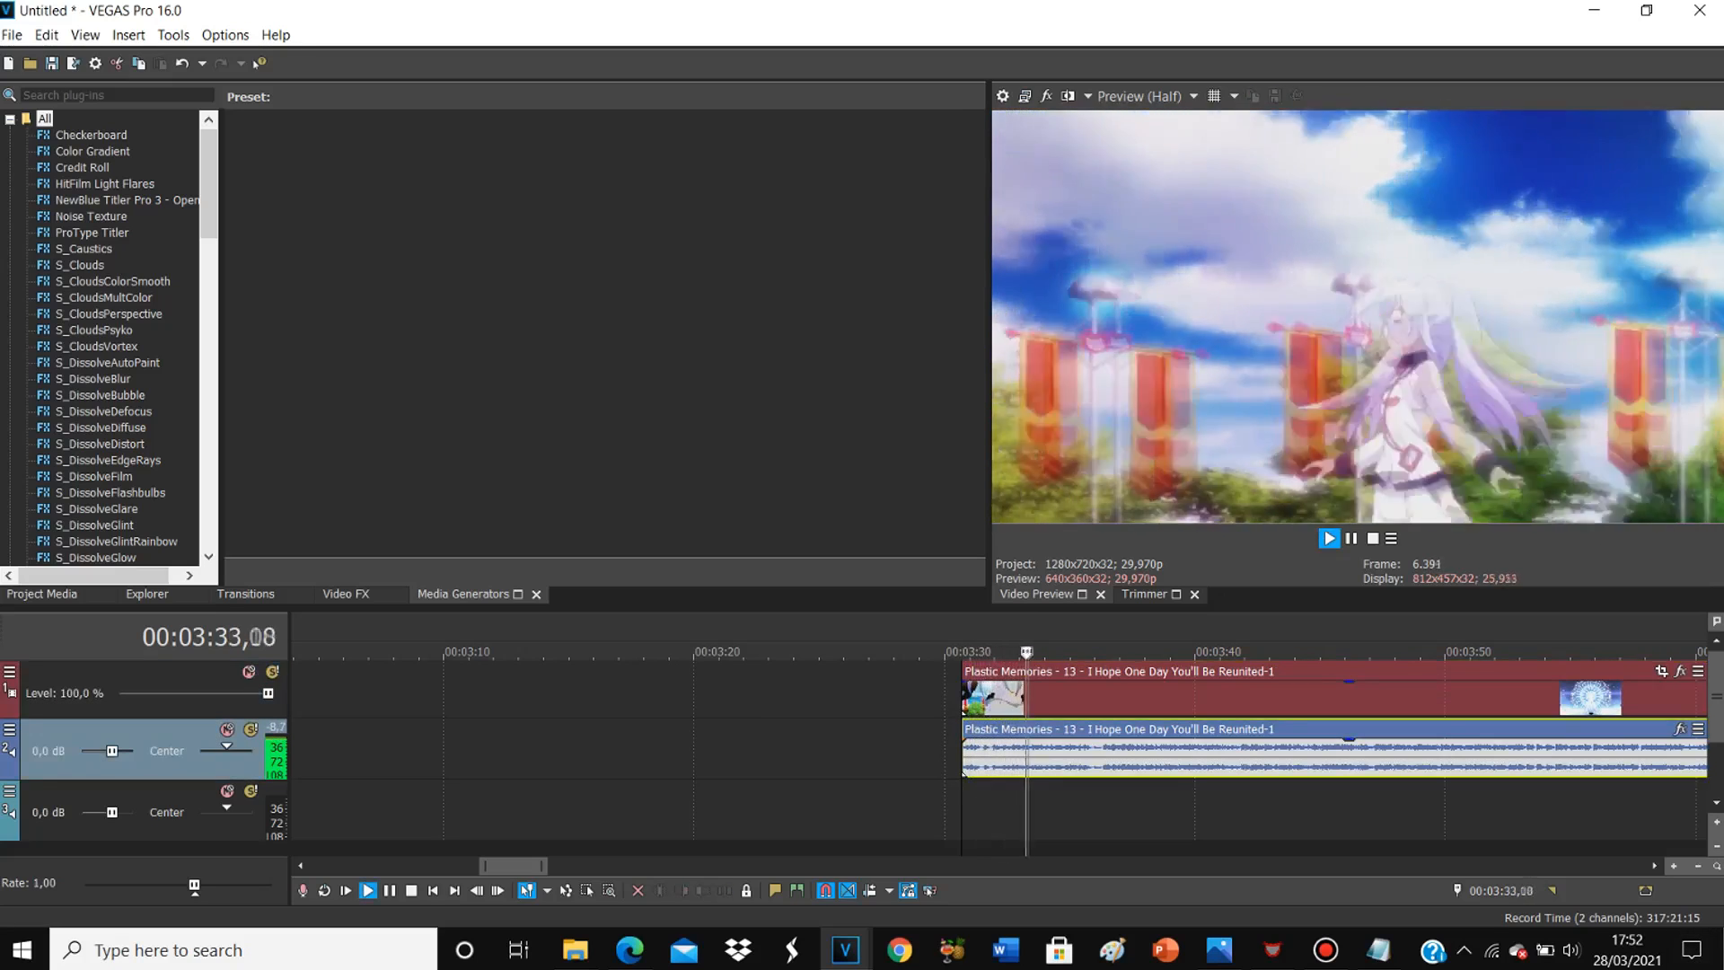
key("space")
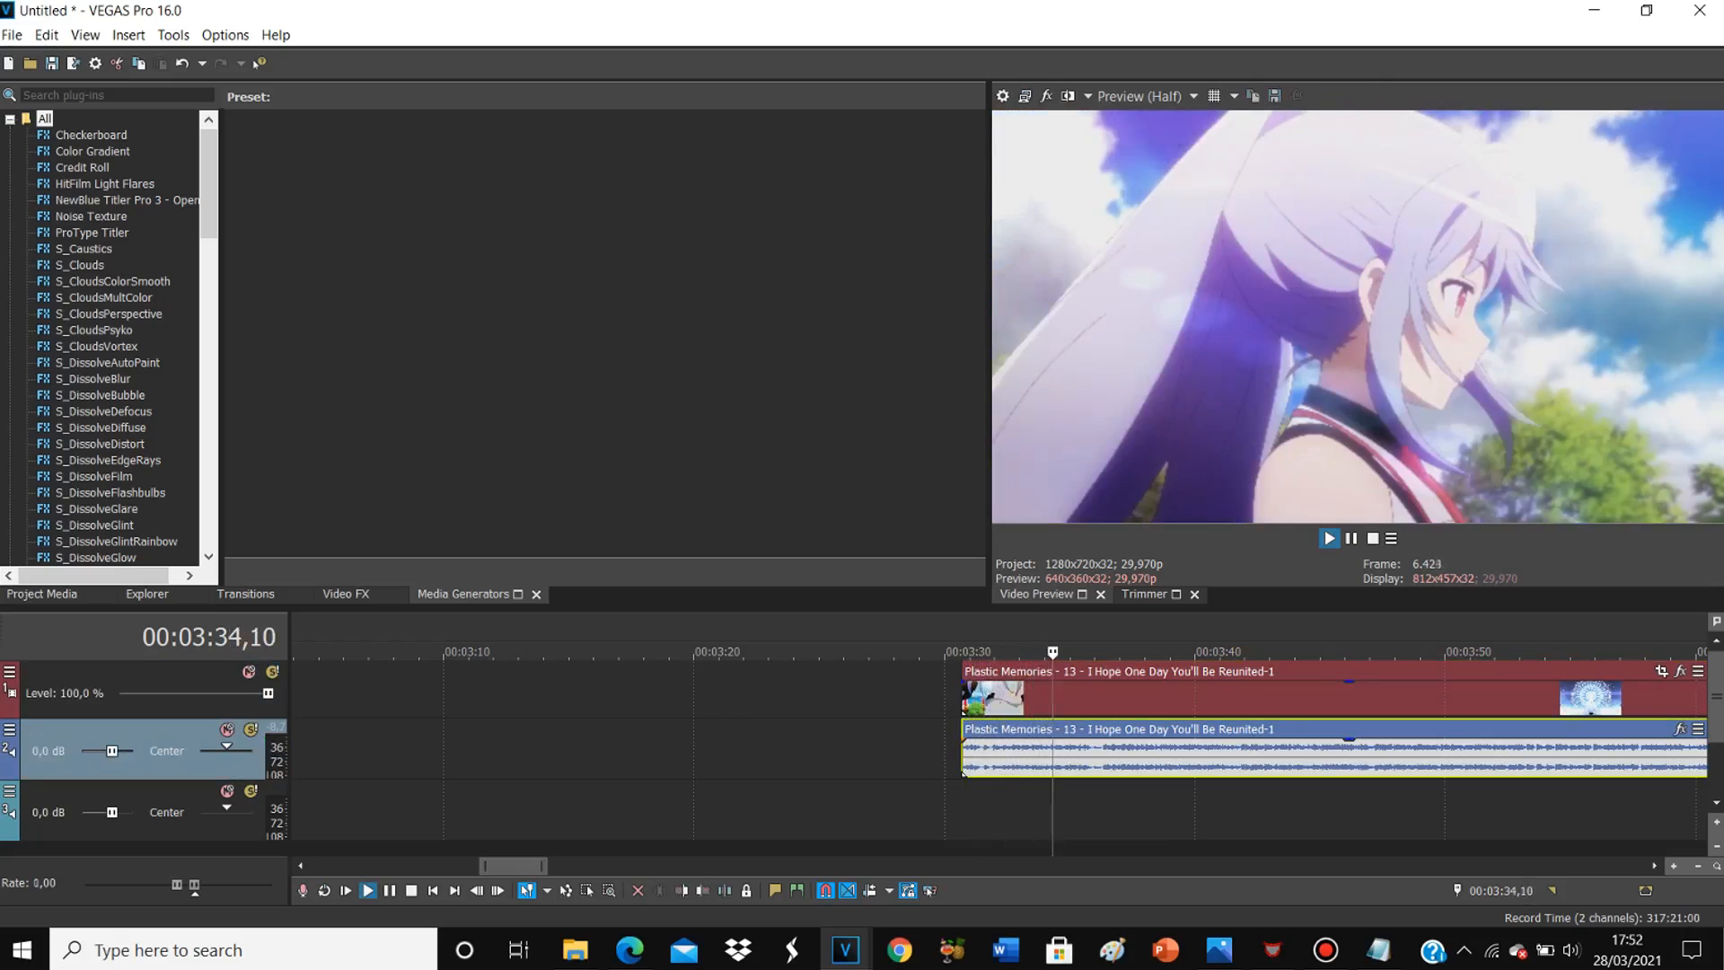
left_click(681, 891)
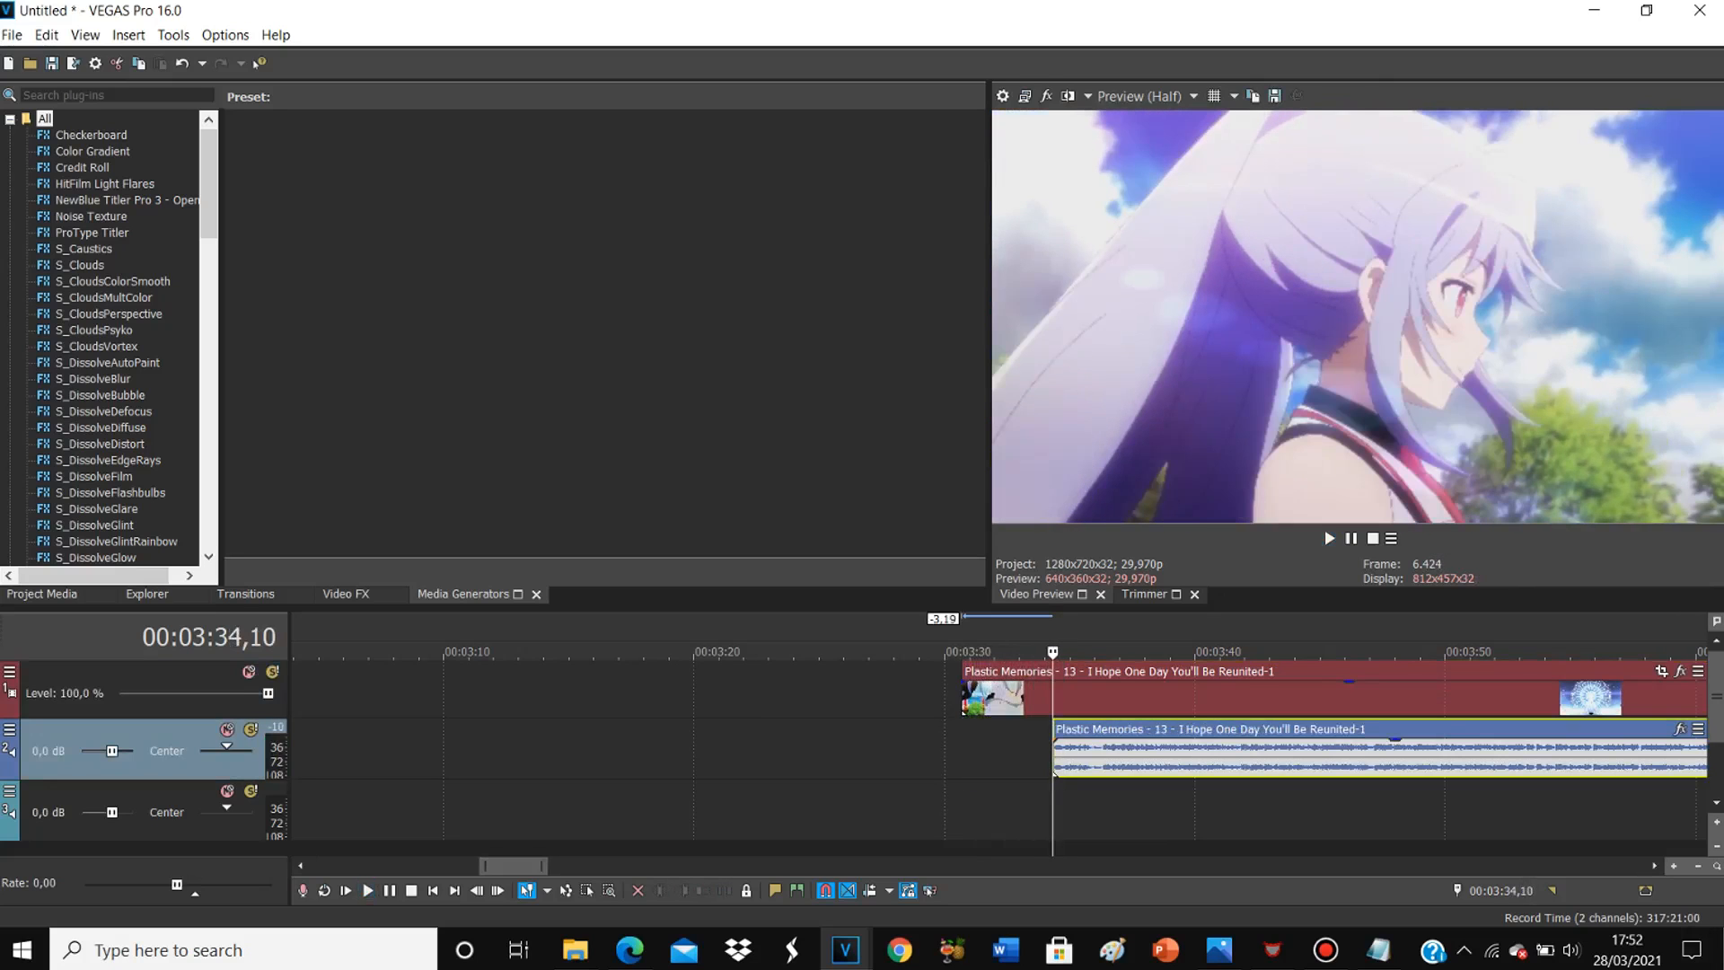
Step: Play the third clip from its start to check the section without audio, and select the trimmed audio event
left_click(964, 753)
key("space")
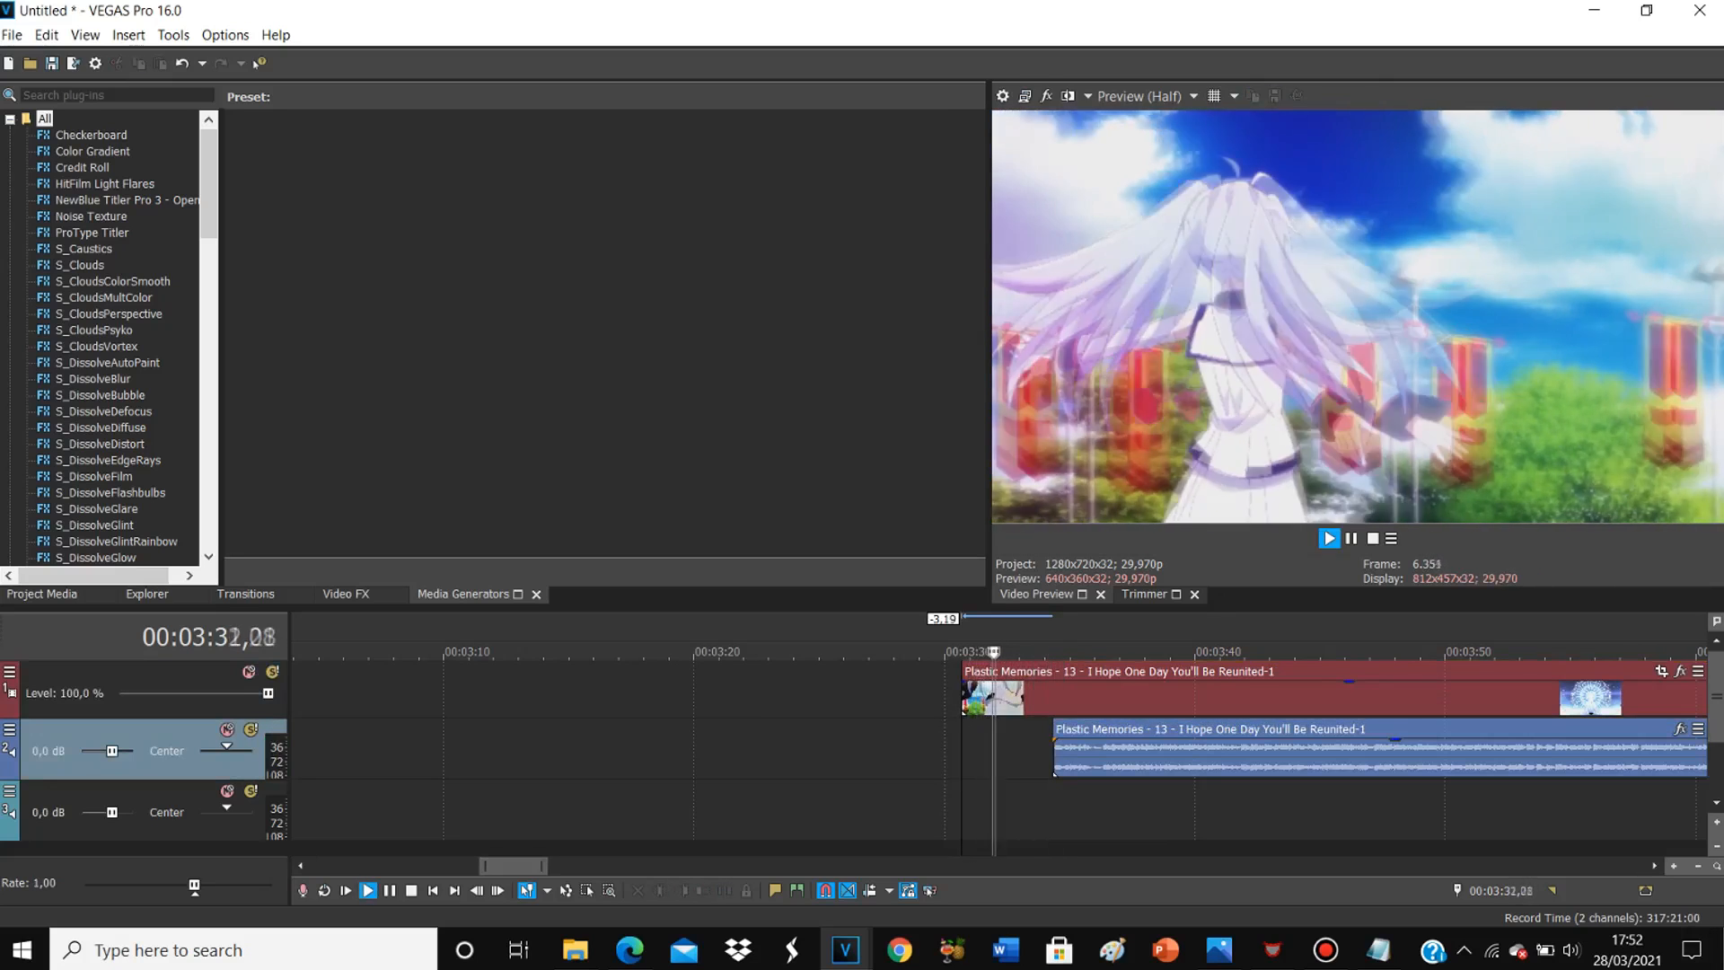
key("space")
left_click(1055, 754)
Step: Return to the Notepad checklist and place the text cursor at the end of "4. Separate video and audio :"
key("alt+Tab")
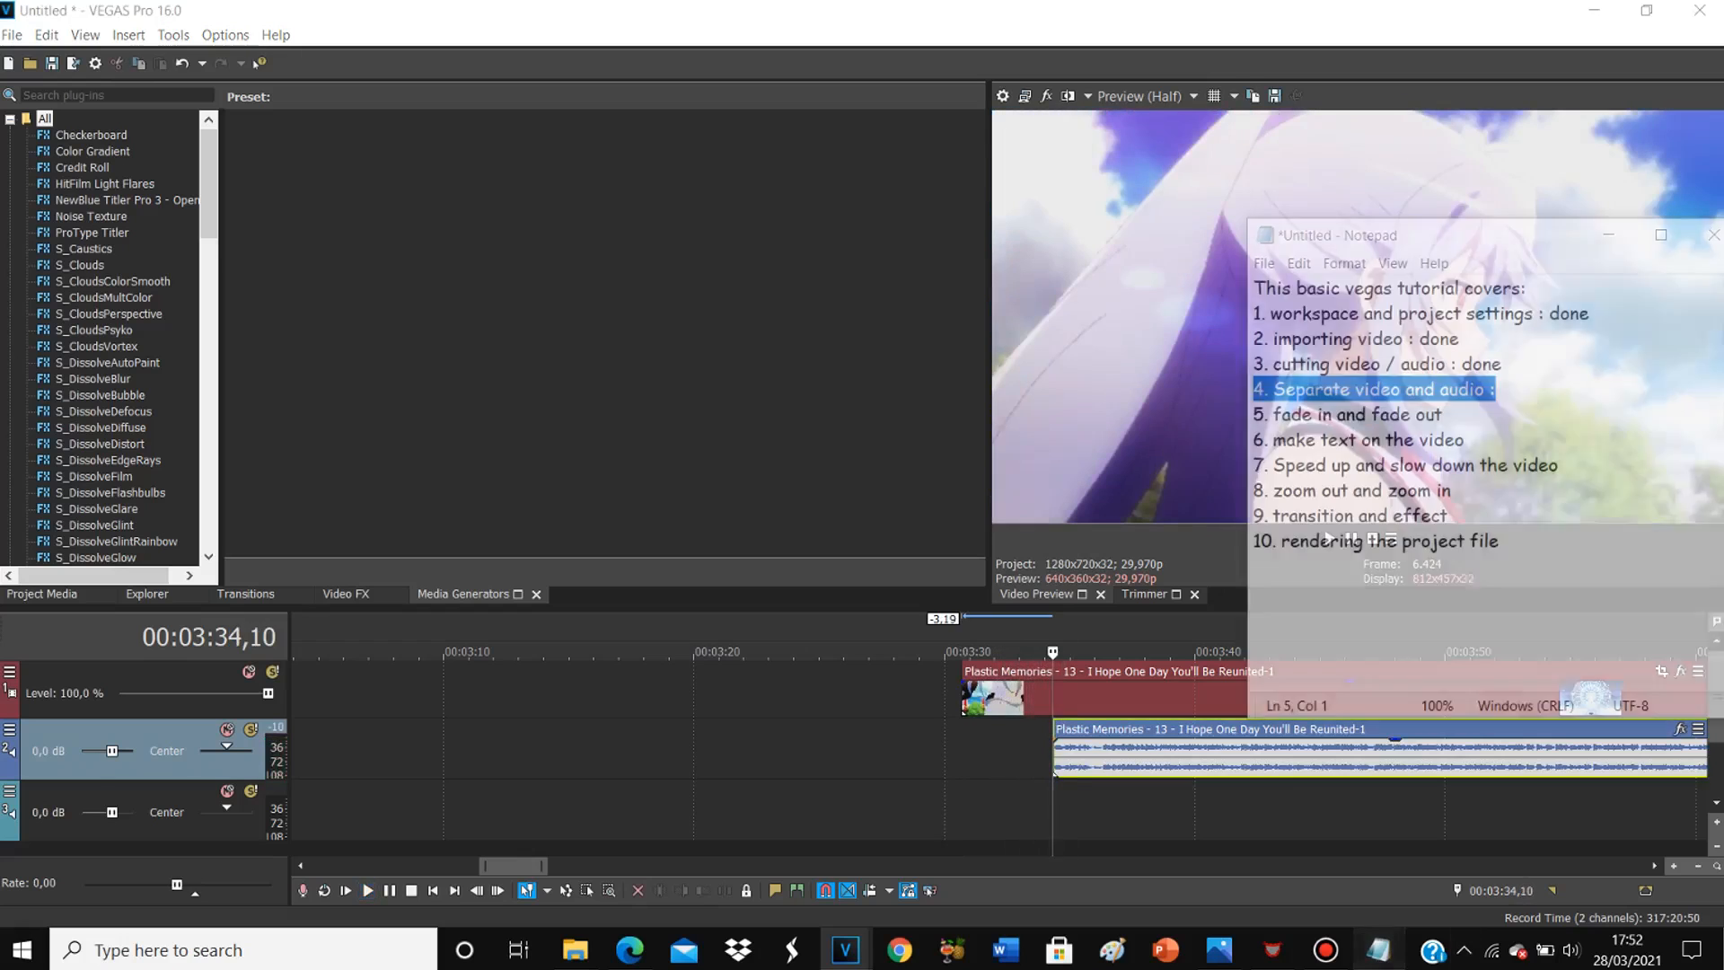
left_click(1498, 389)
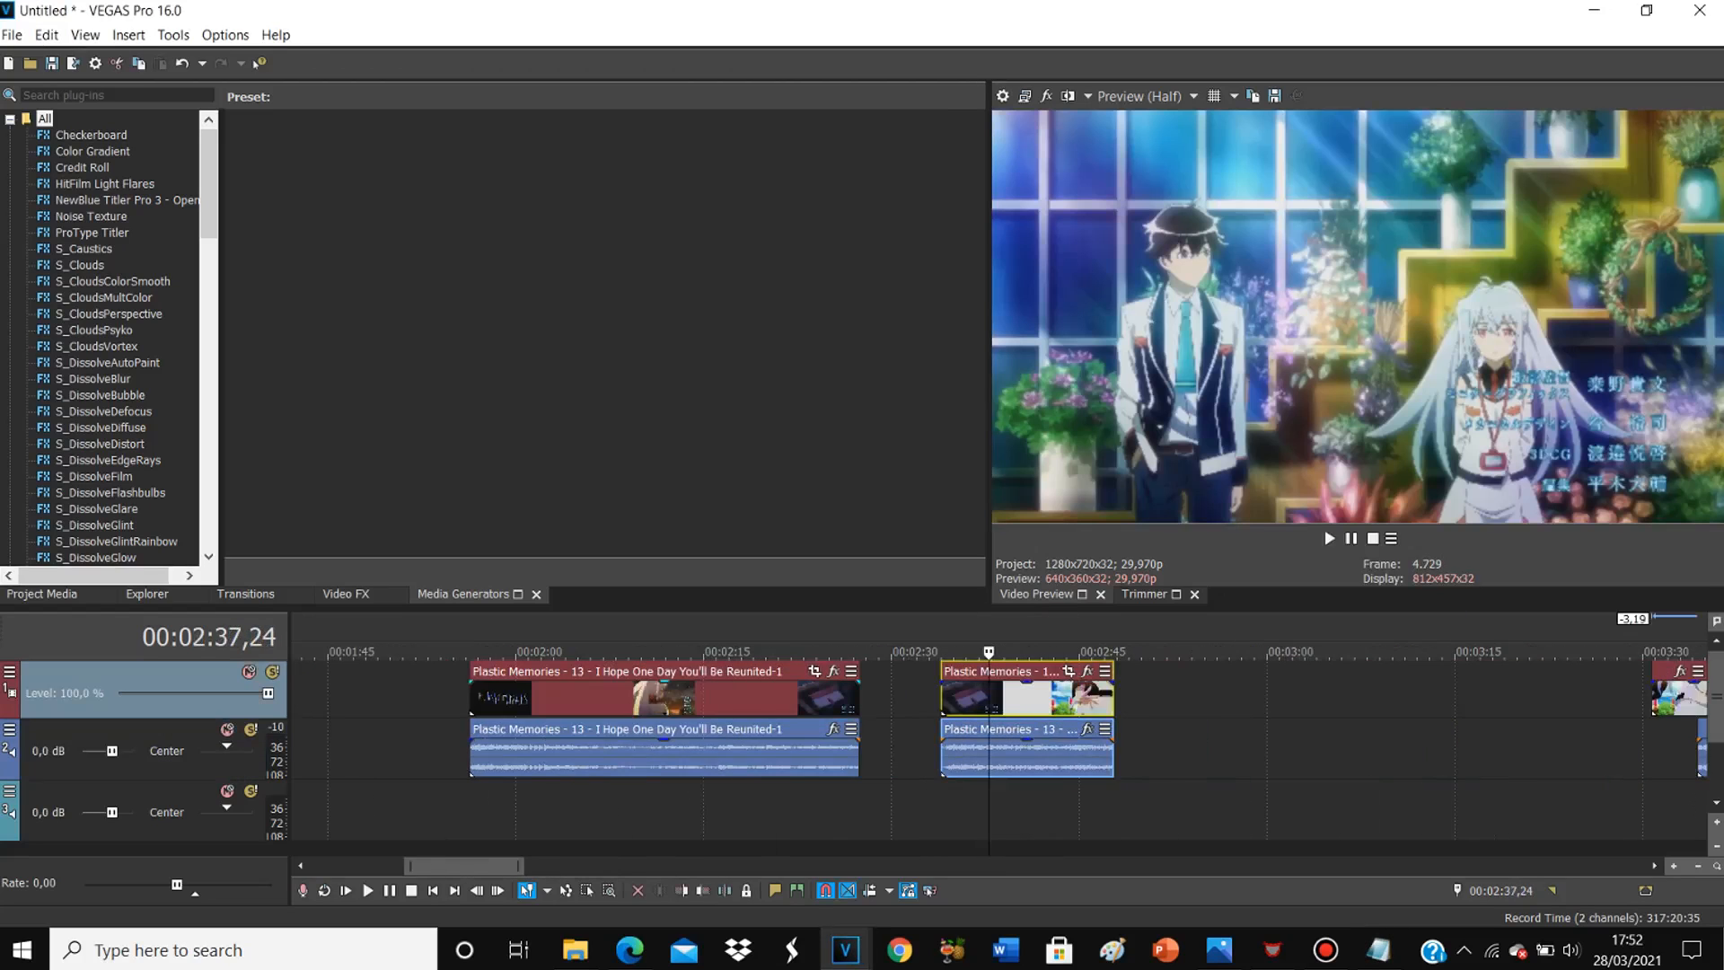
Step: Add a one-second fade-in to the start of the second Plastic Memories clip's video event
key("Up")
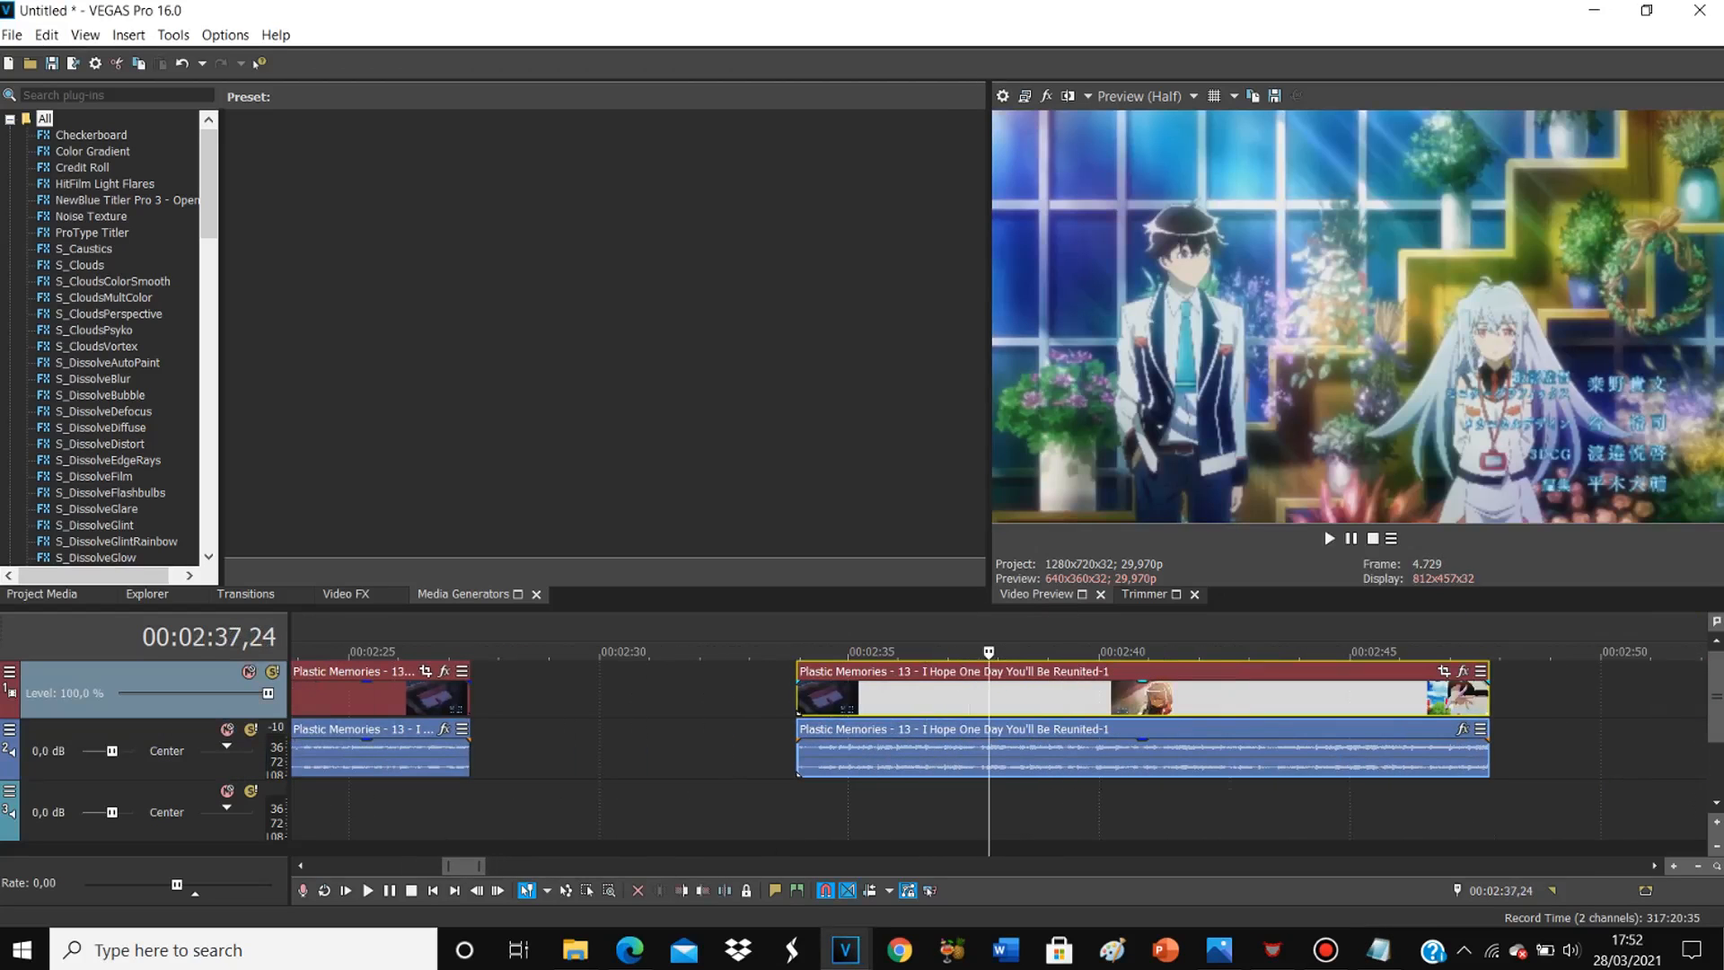
key("Up")
key("Up")
key("Down")
key("Down")
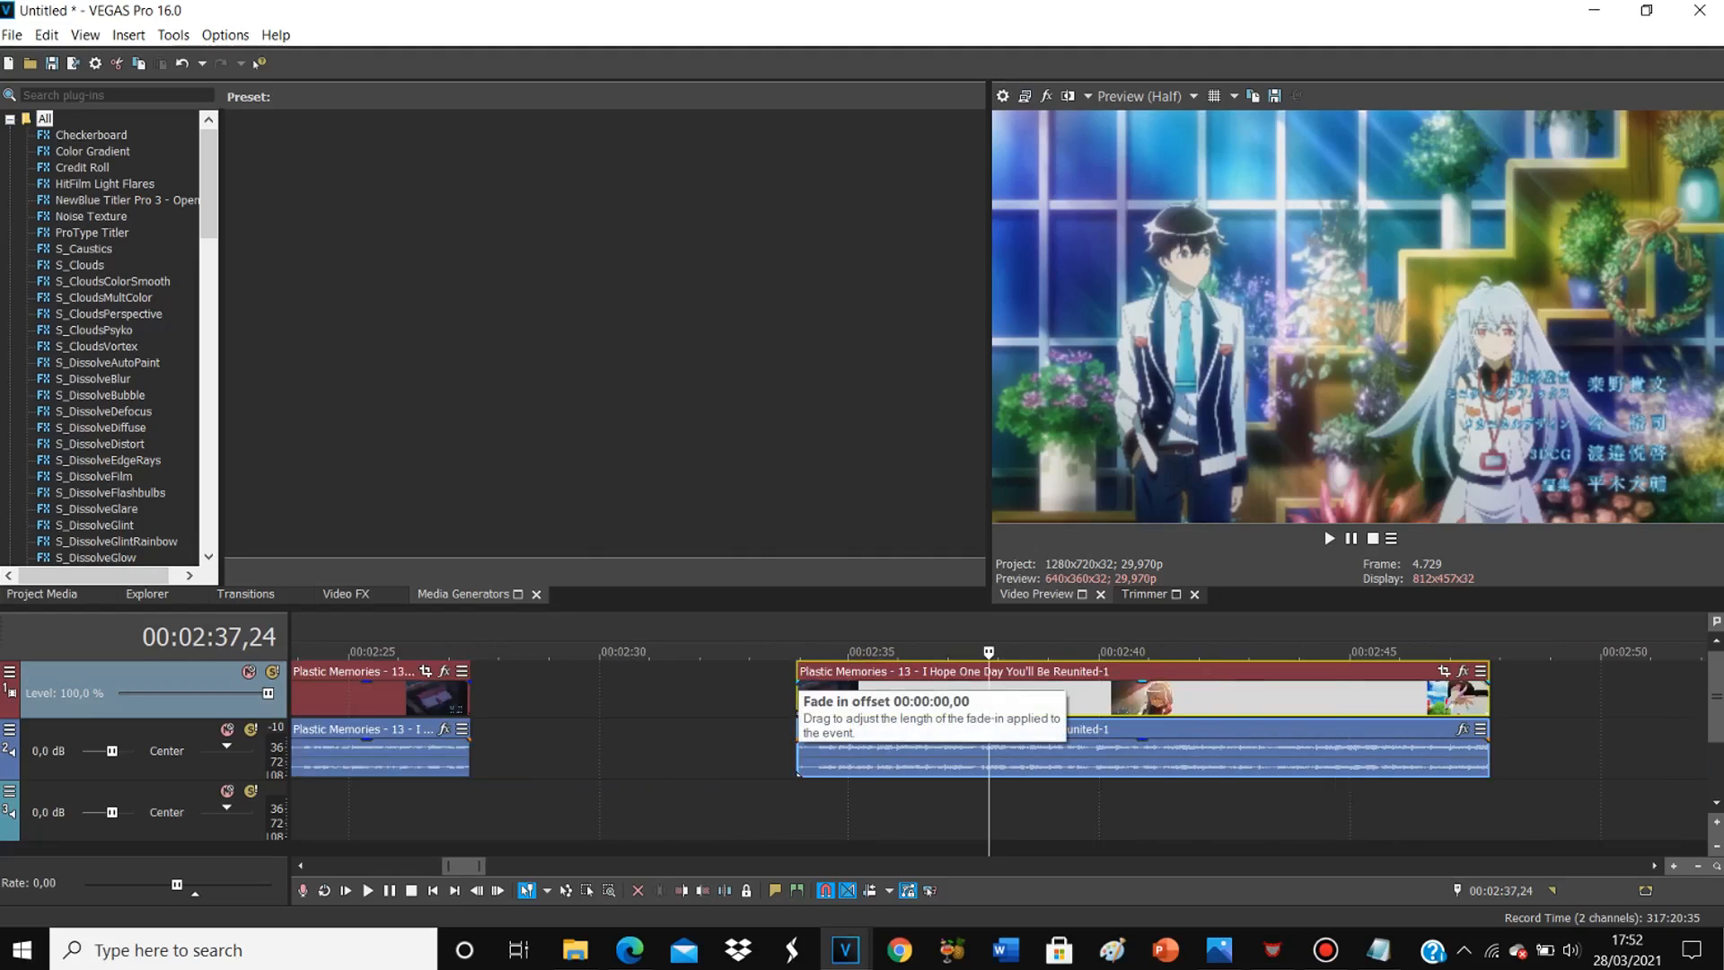
left_click_drag(798, 680, 847, 681)
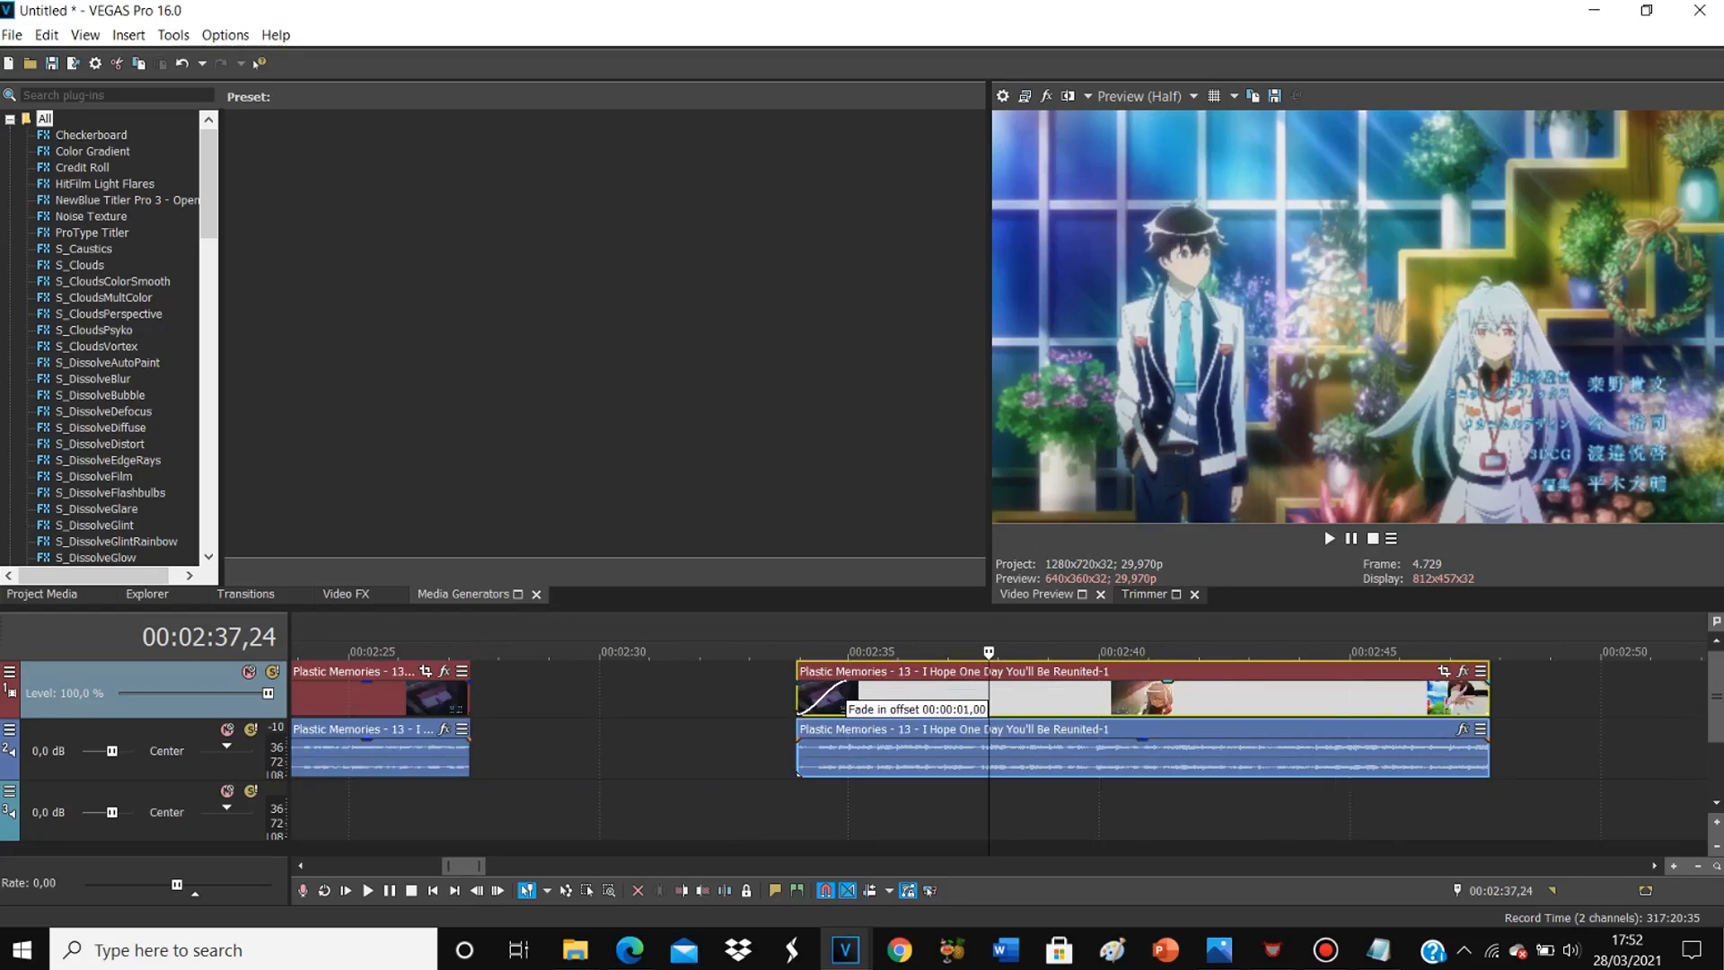
Step: Play the second Plastic Memories clip from its start to check the video fade-in
key("Up")
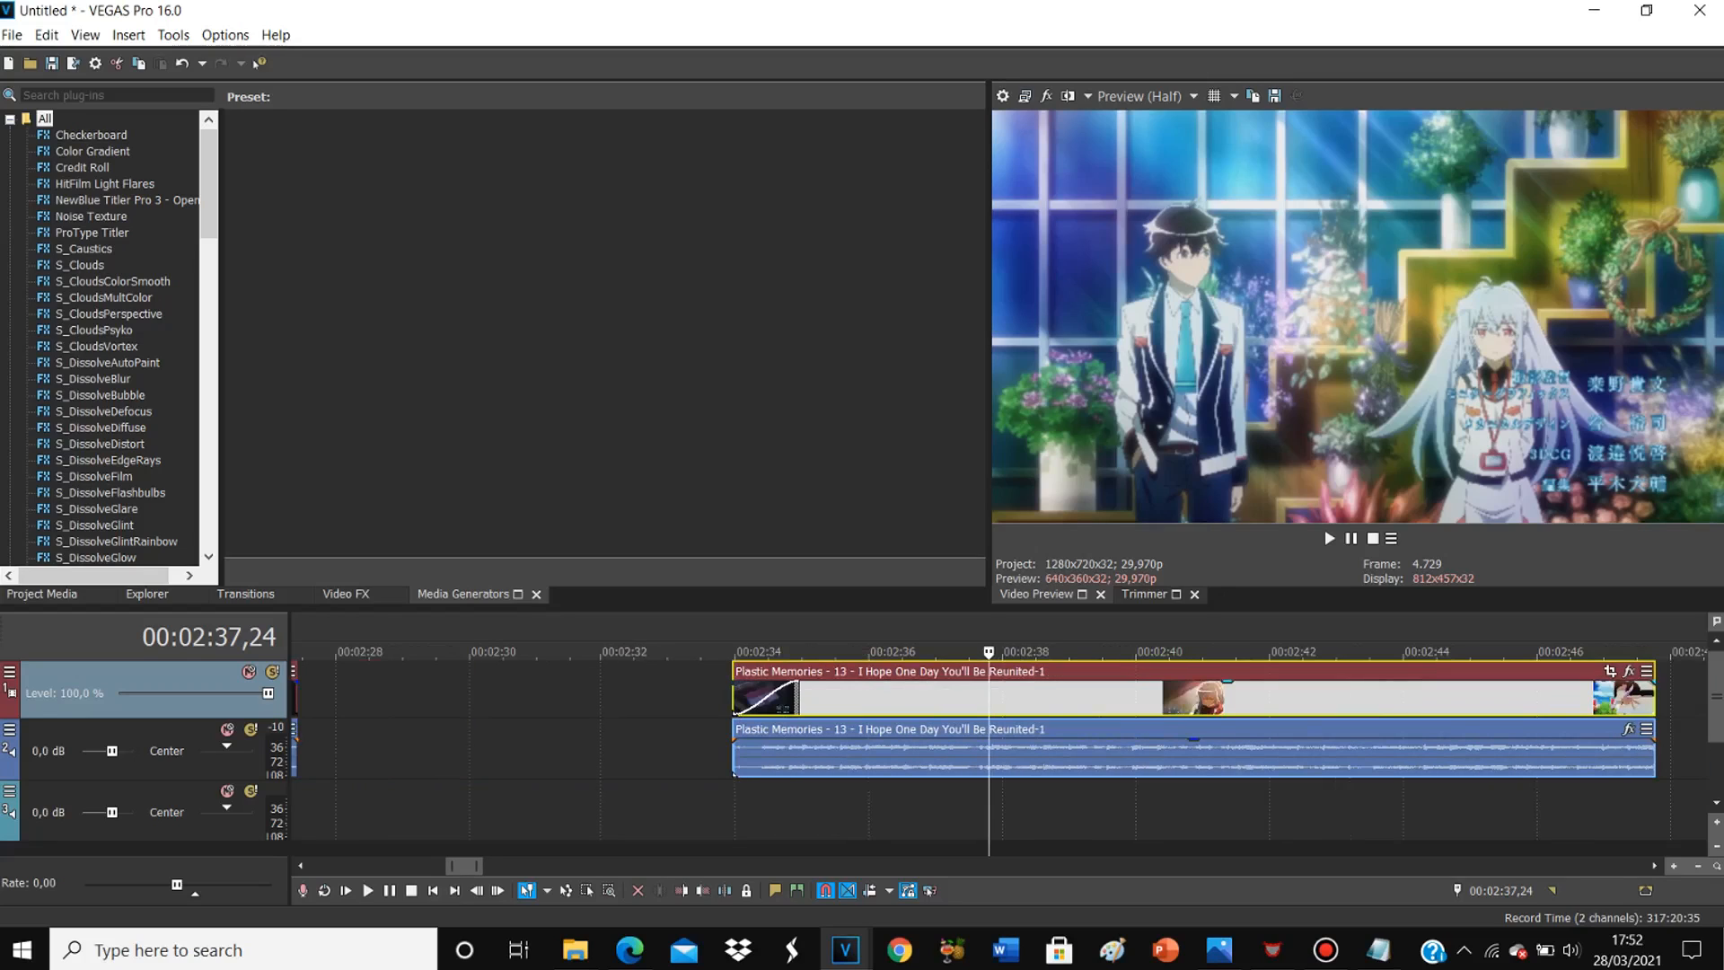
left_click(737, 700)
key("space")
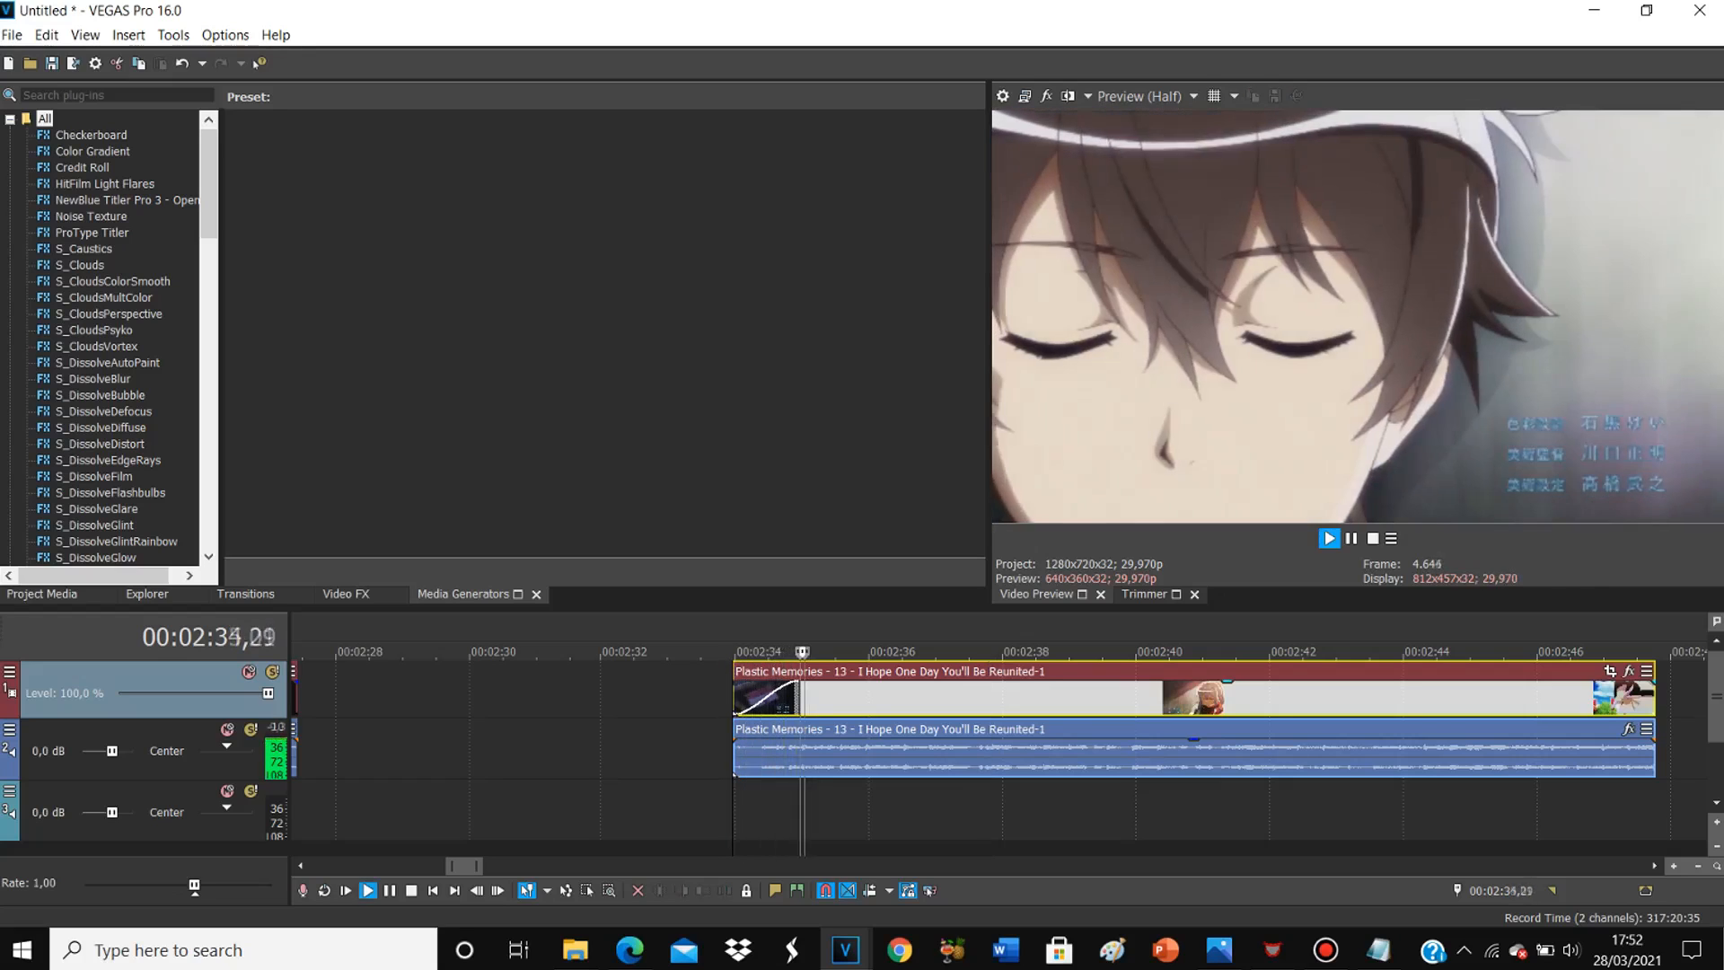
key("space")
Step: Select the second clip's audio event, mute its track, and play from 00:02:39,29 to check the silence
scroll(737, 701, "down", 2)
left_click(1381, 757)
left_click(1189, 757)
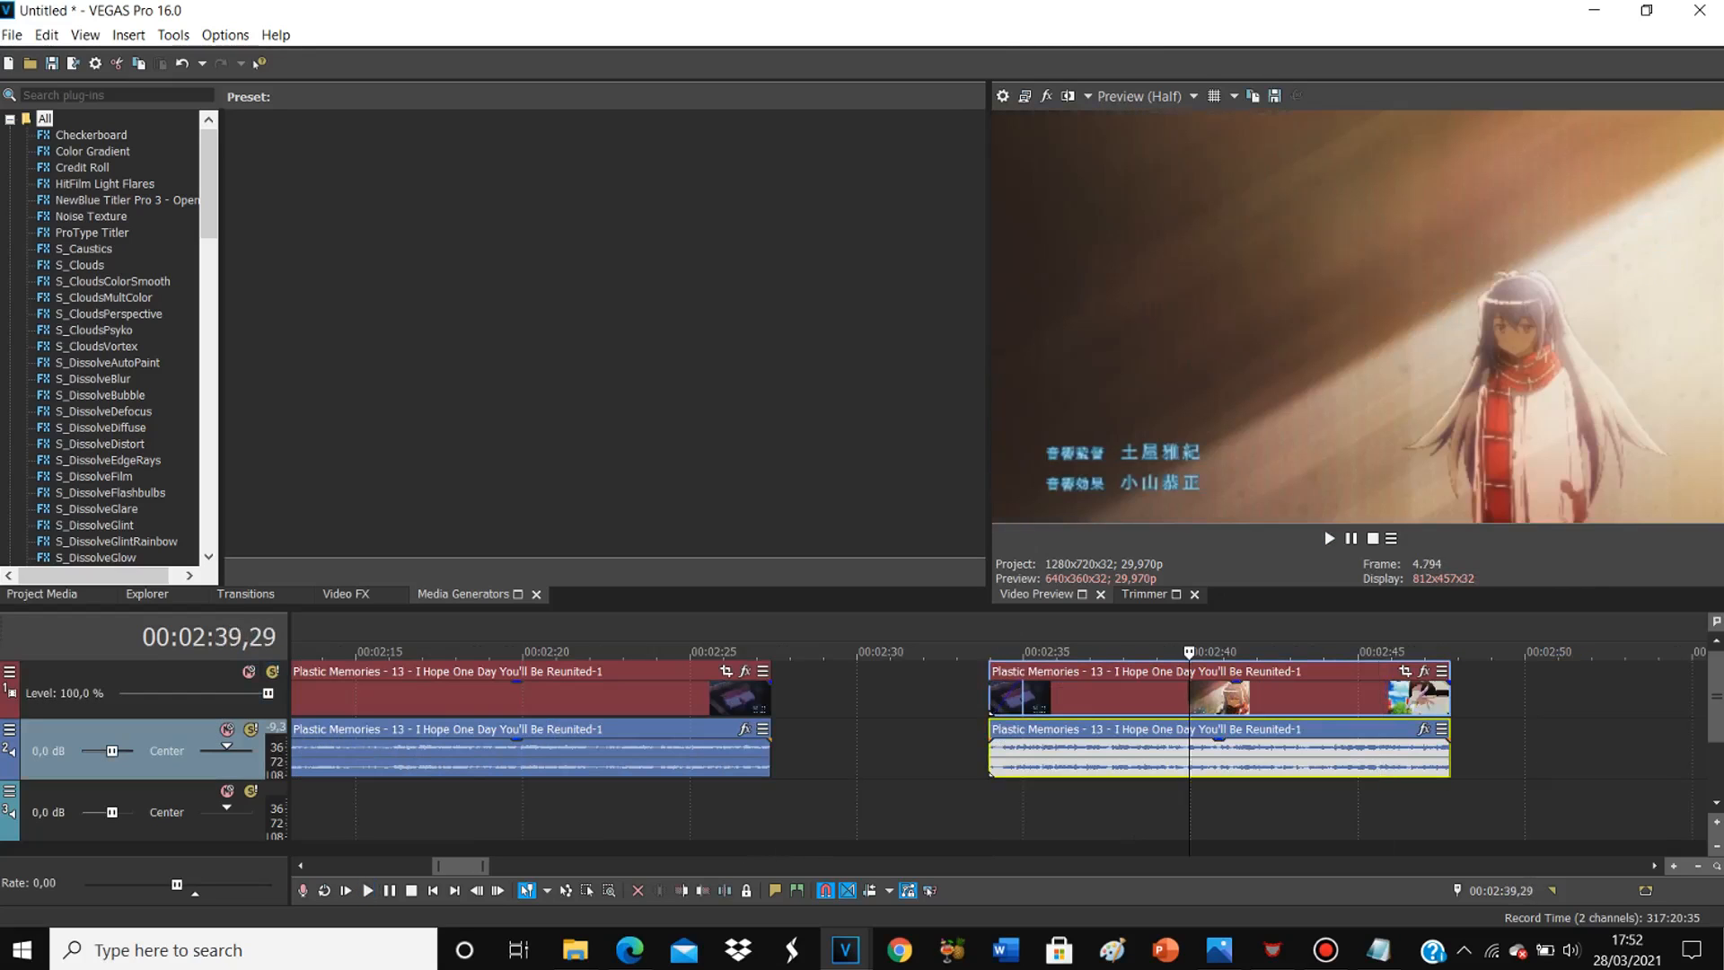
key("z")
key("space")
scroll(1189, 757, "up", 1)
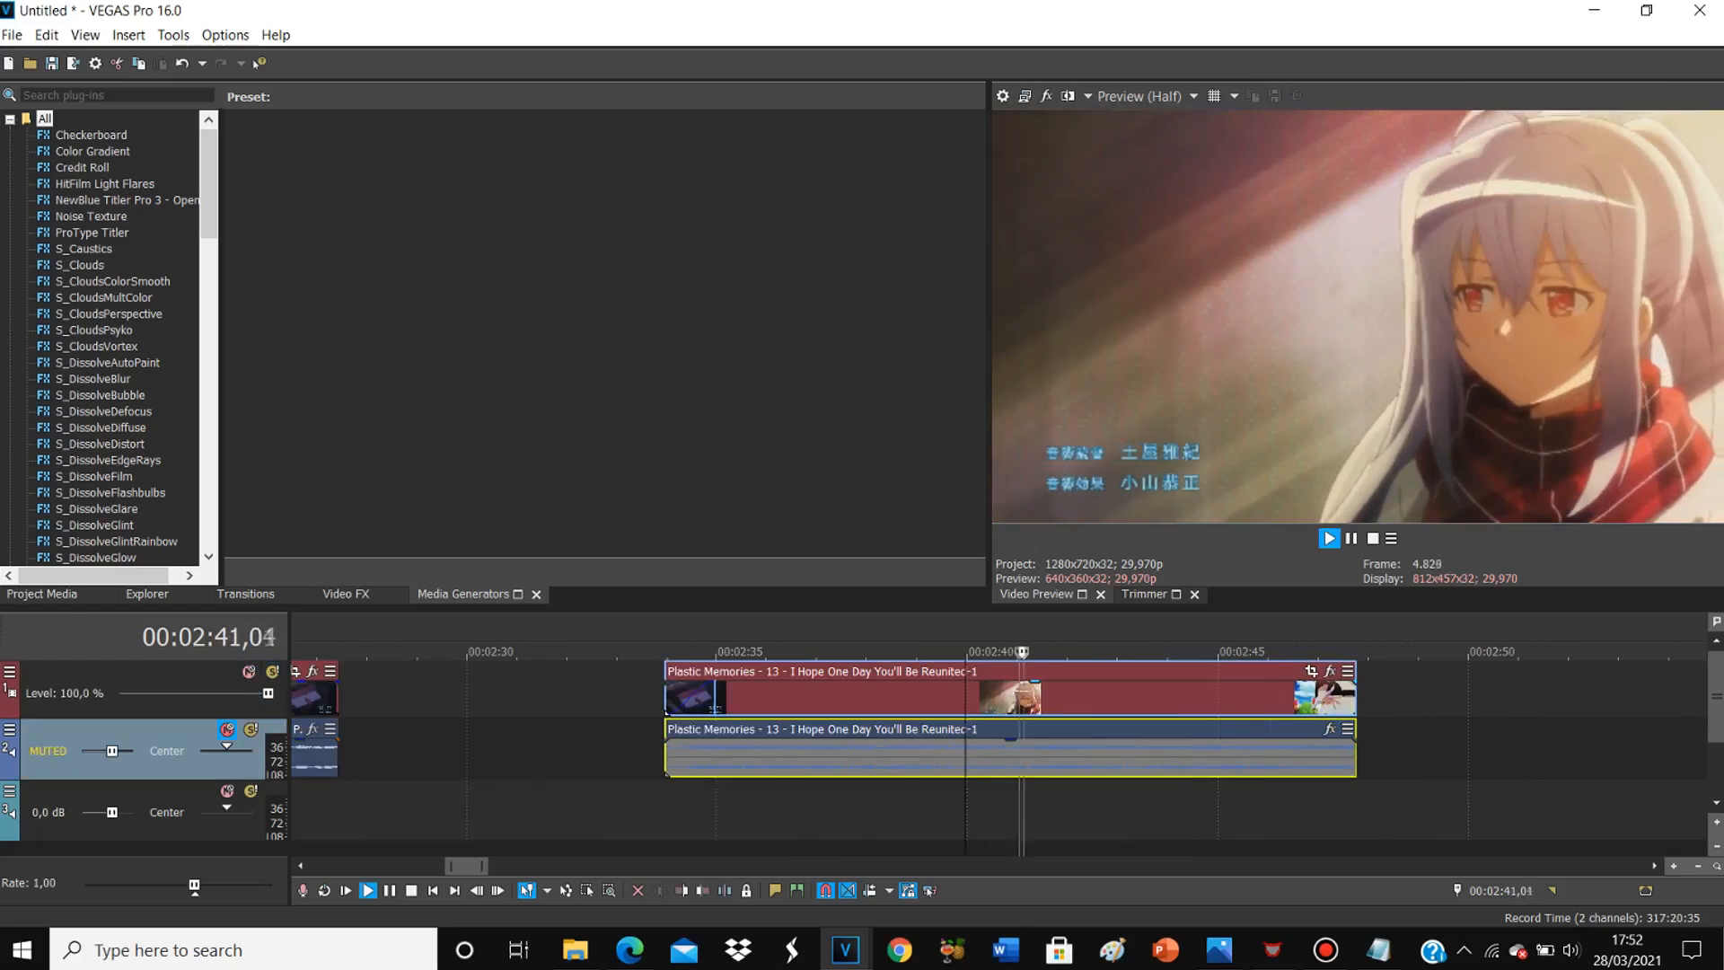
key("space")
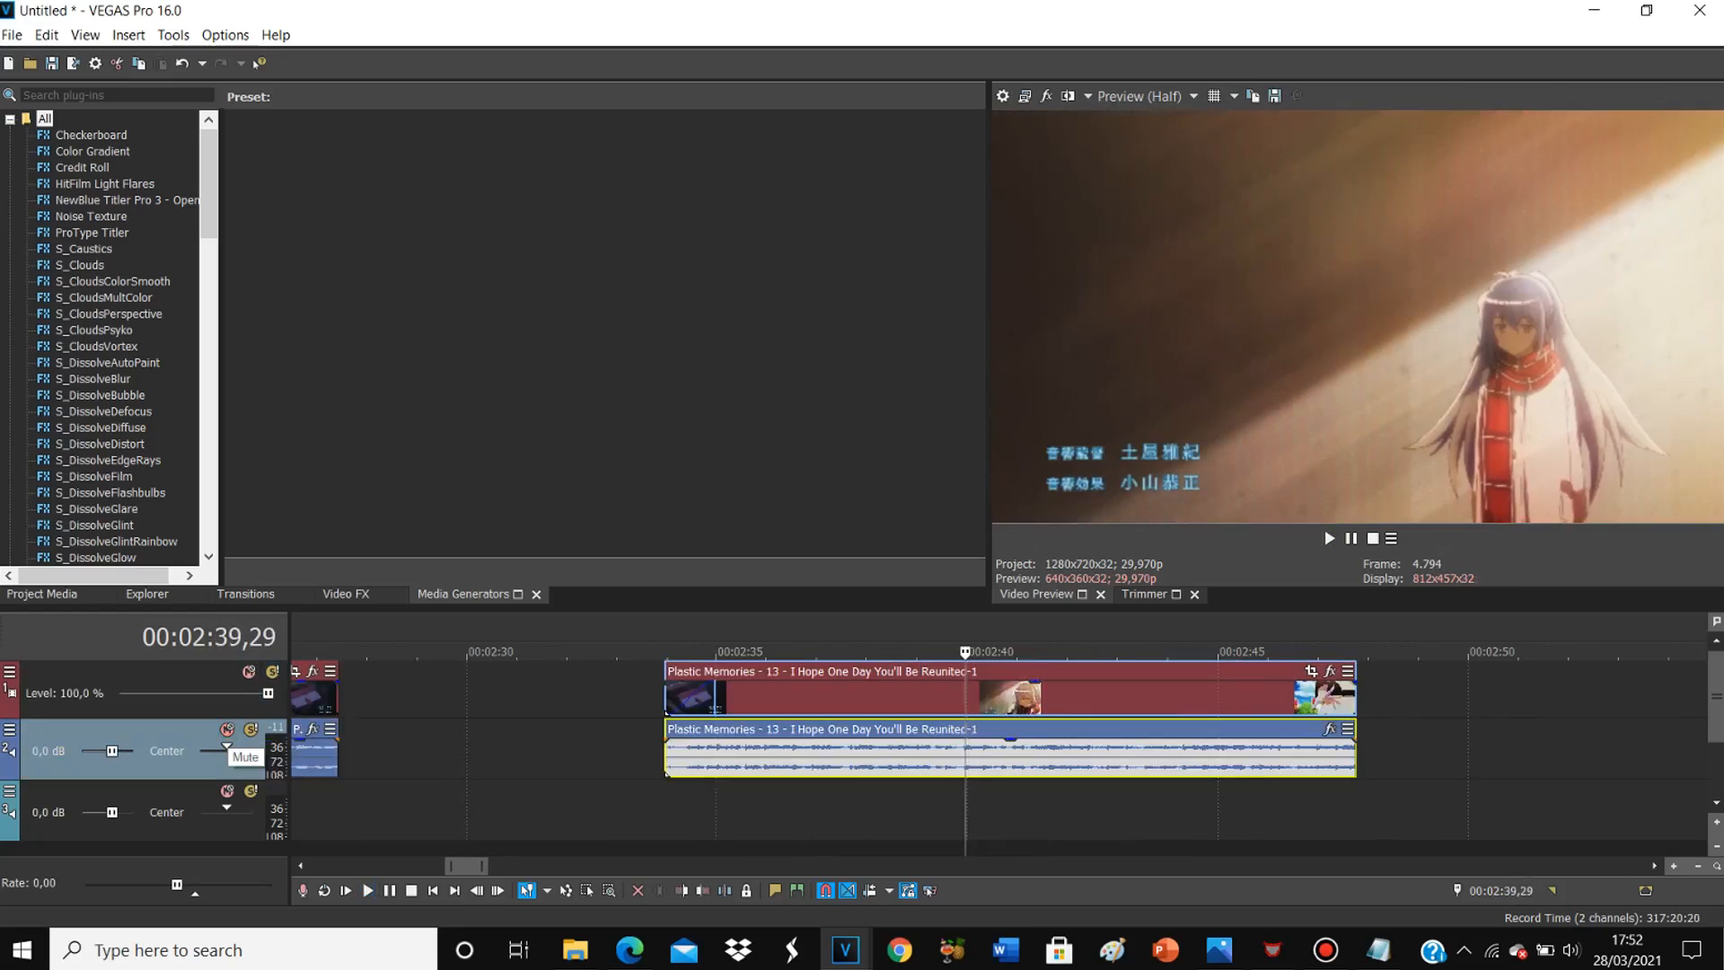
key("space")
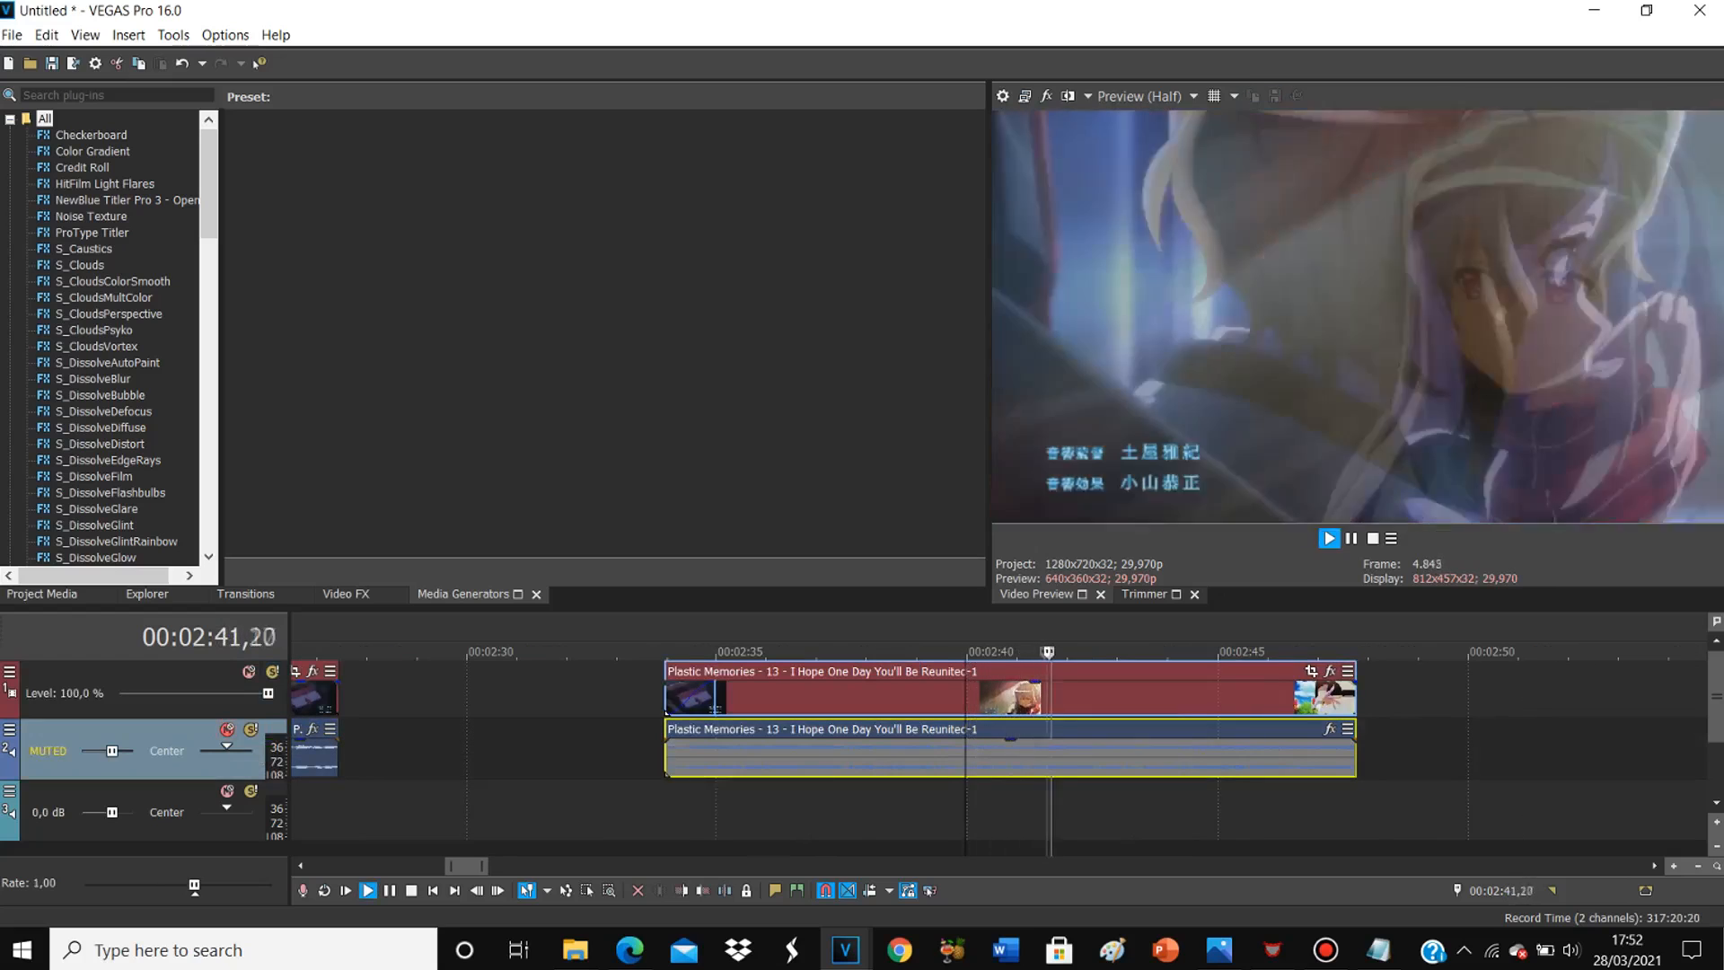
Step: Add a fade-out of about one second to the end of the second clip's video event
left_click(1338, 697)
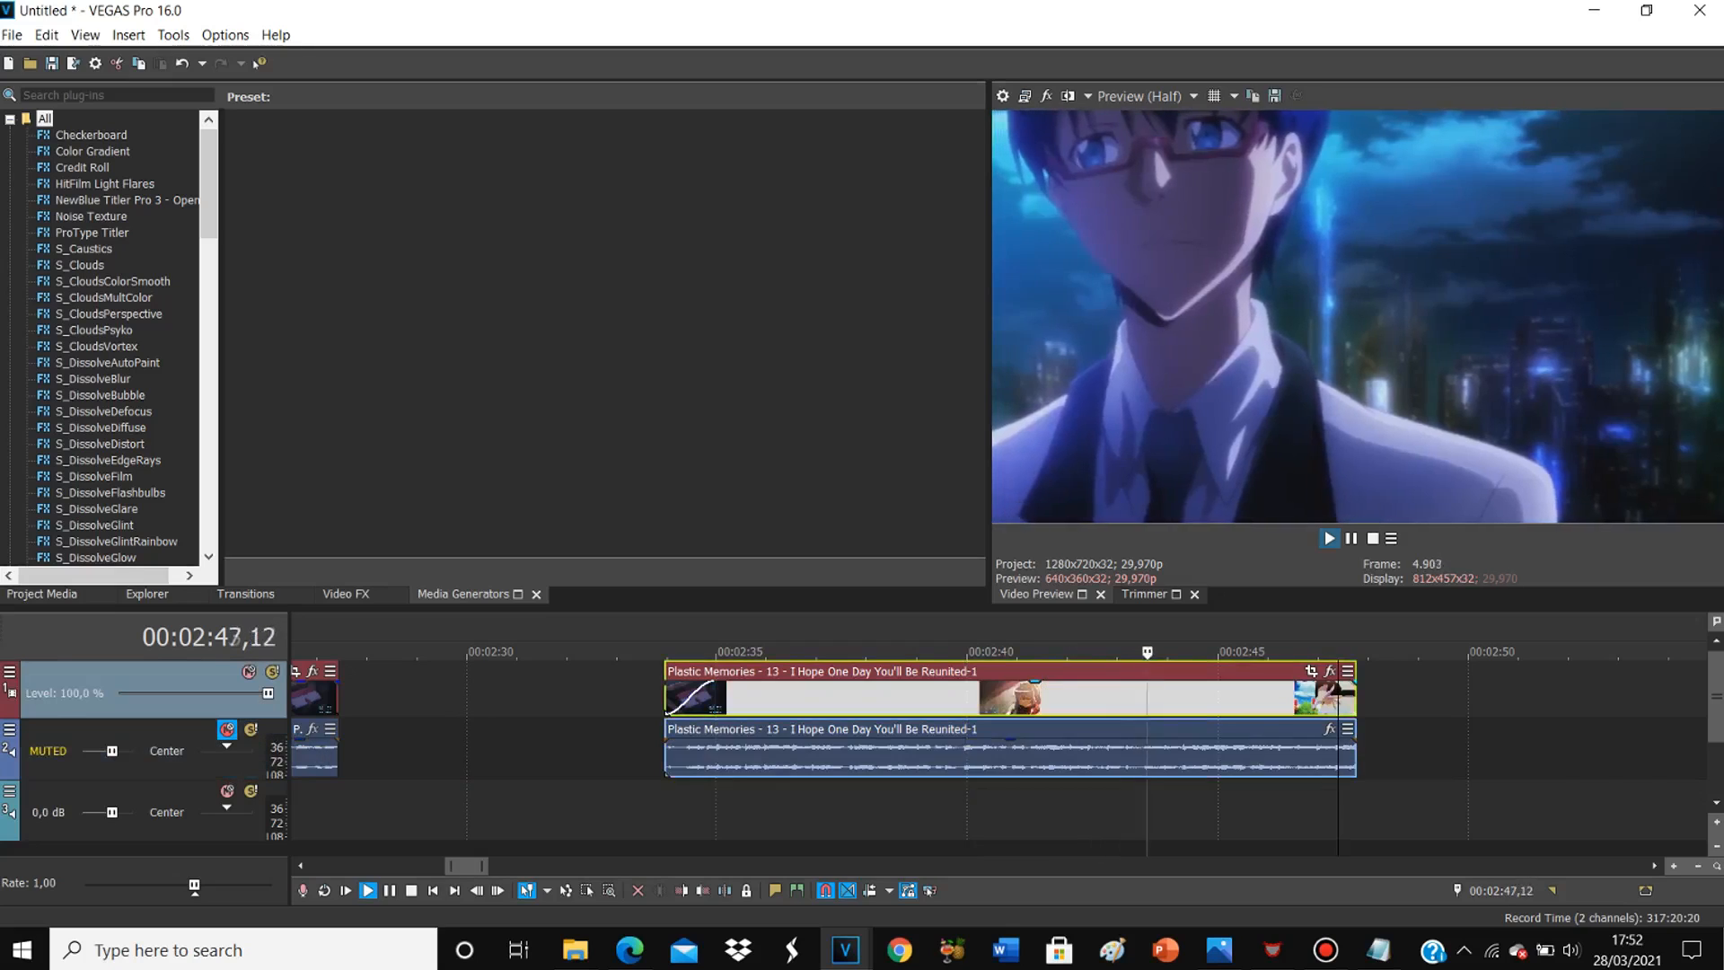
key("space")
scroll(1338, 697, "up", 2)
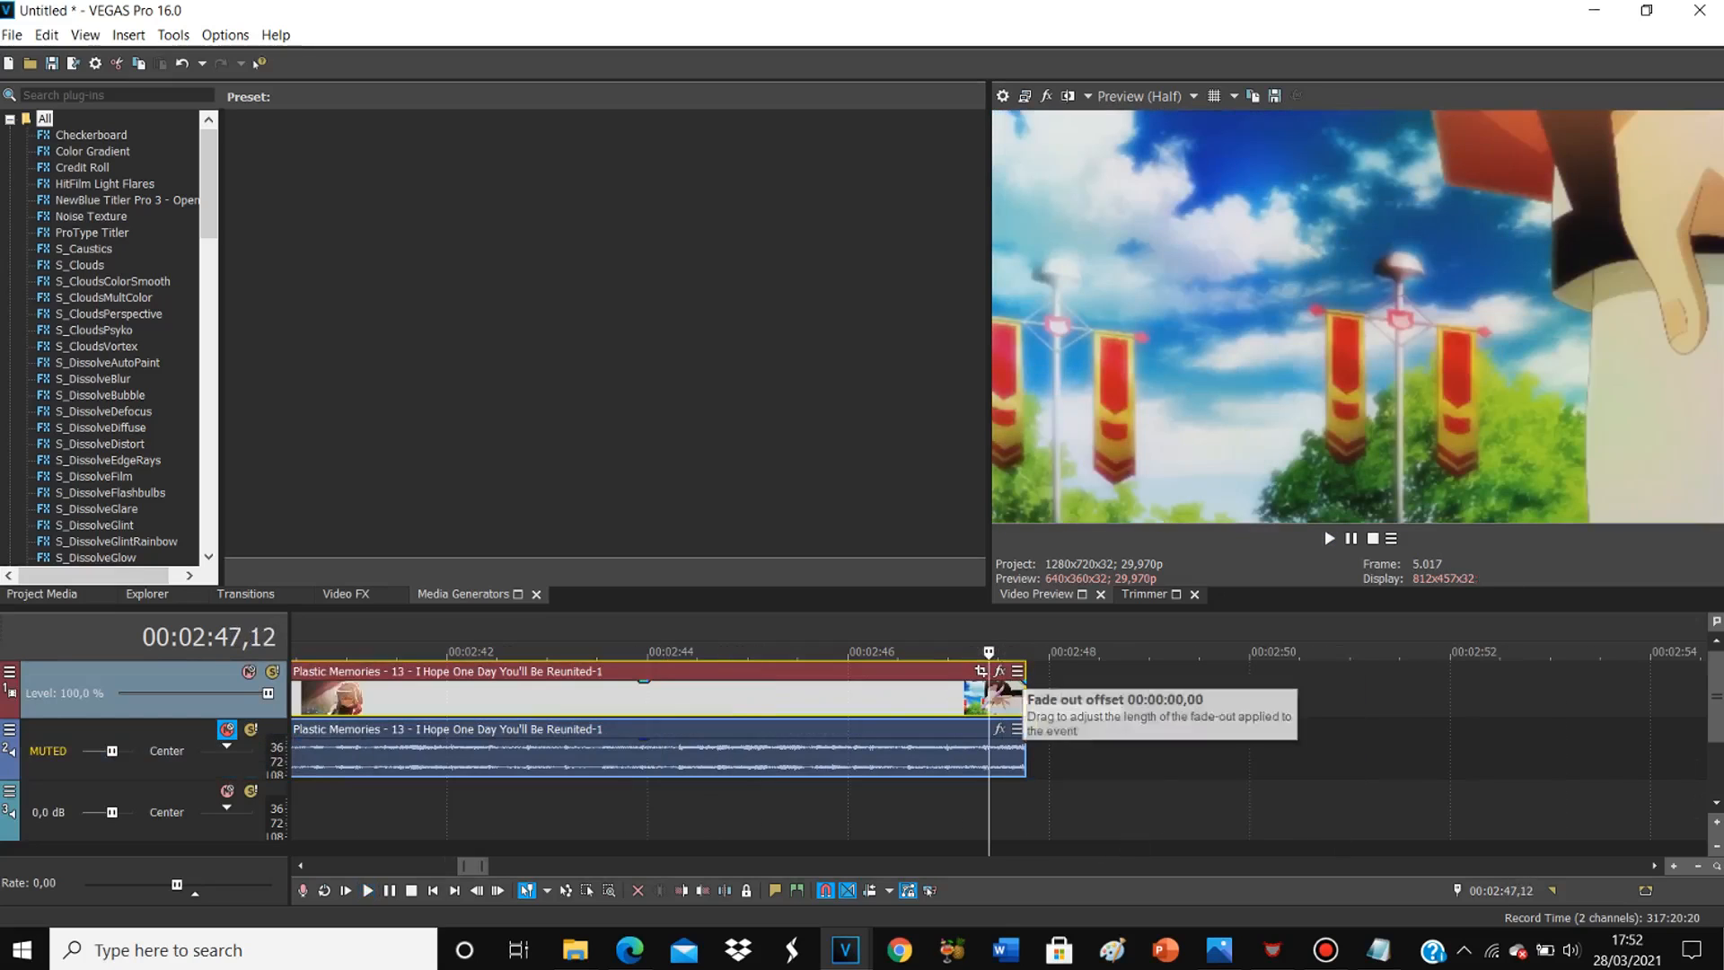
left_click_drag(1024, 683, 925, 695)
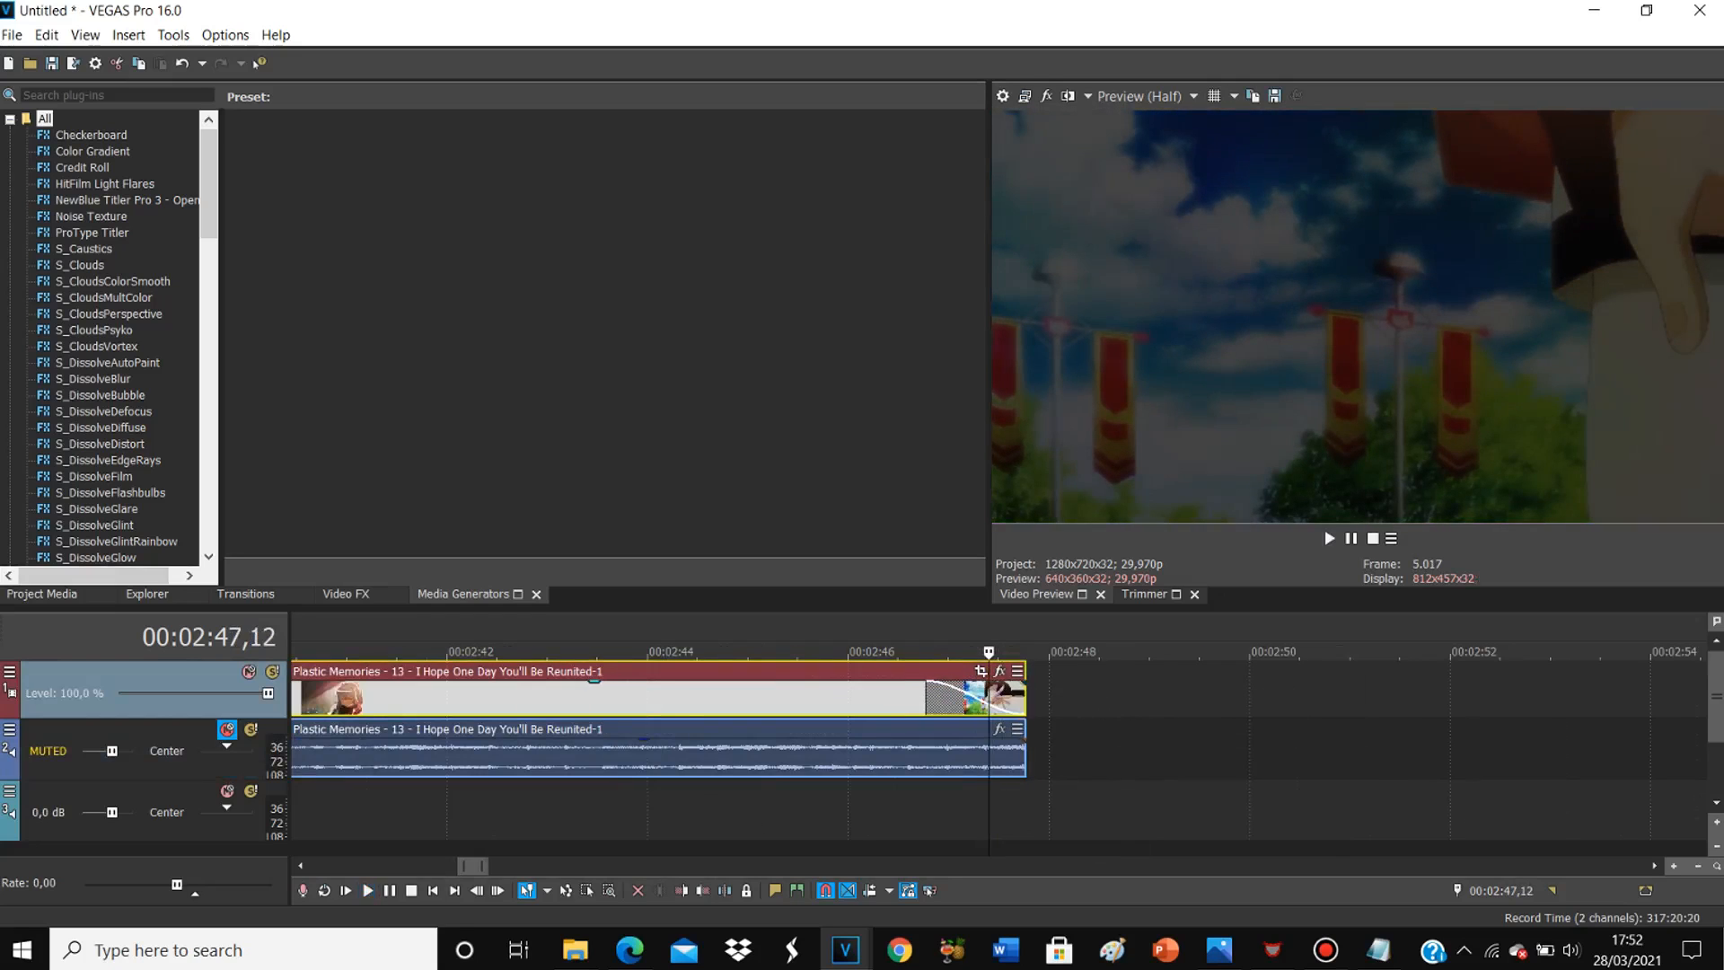
Step: Play the second clip from its start through its end to check both video fades
scroll(925, 696, "down", 1)
left_click(328, 696)
key("space")
key("space")
left_click(318, 696)
key("space")
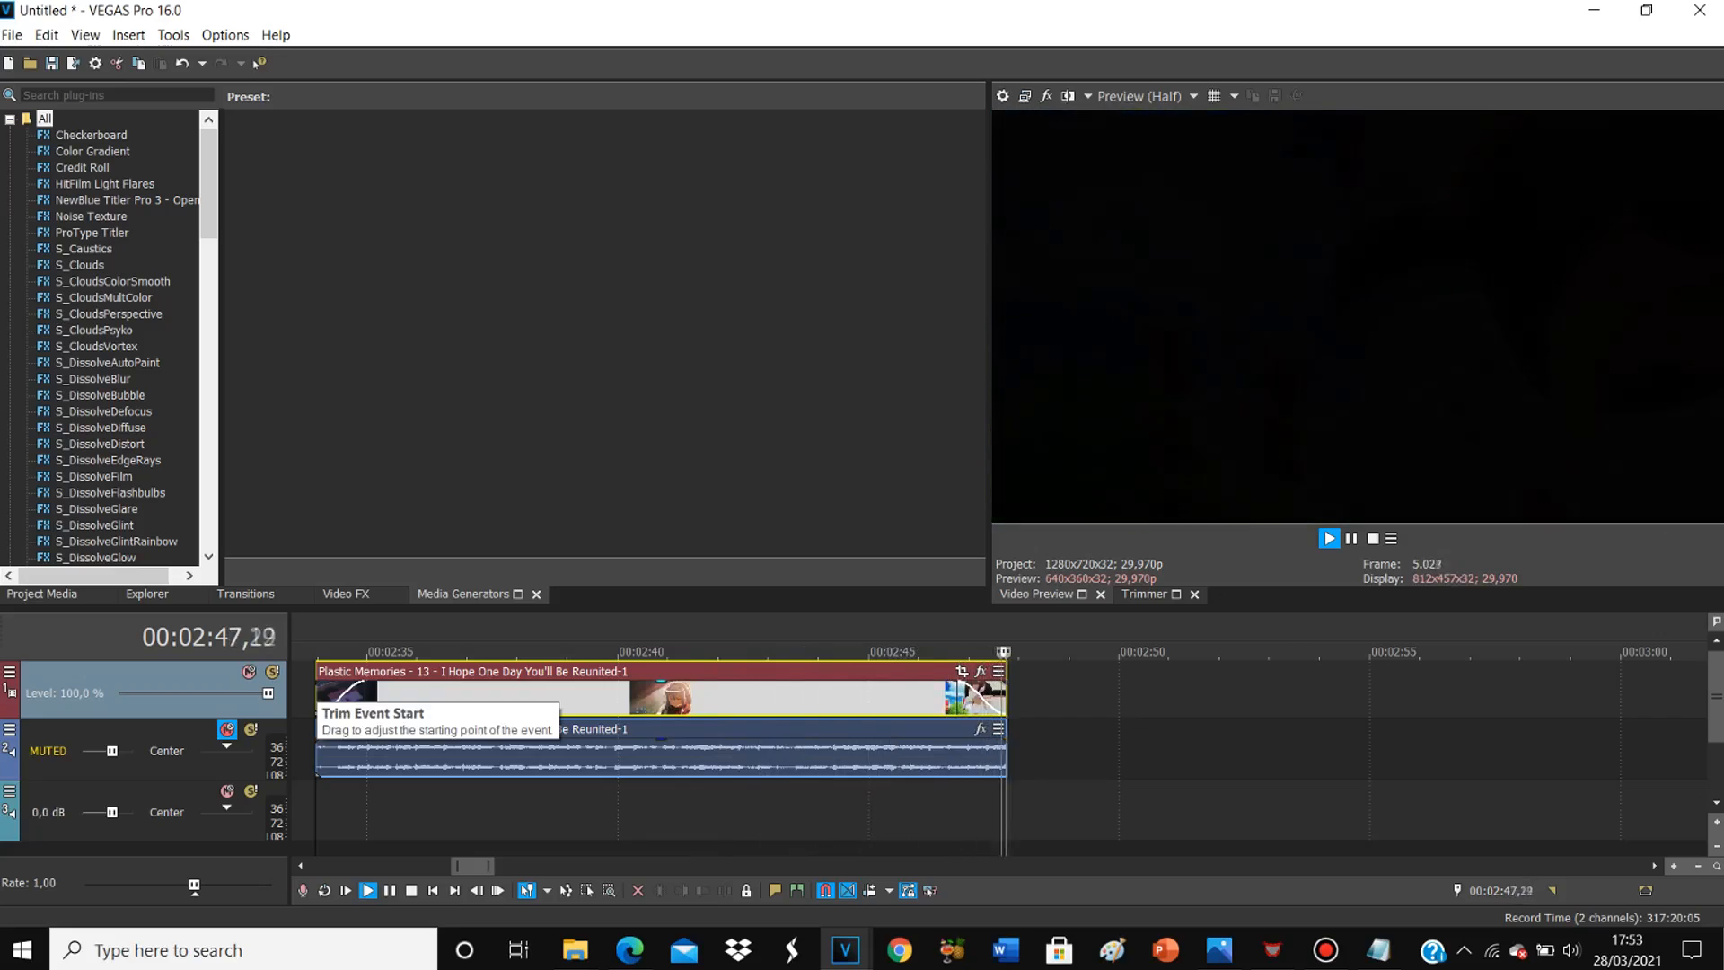
key("space")
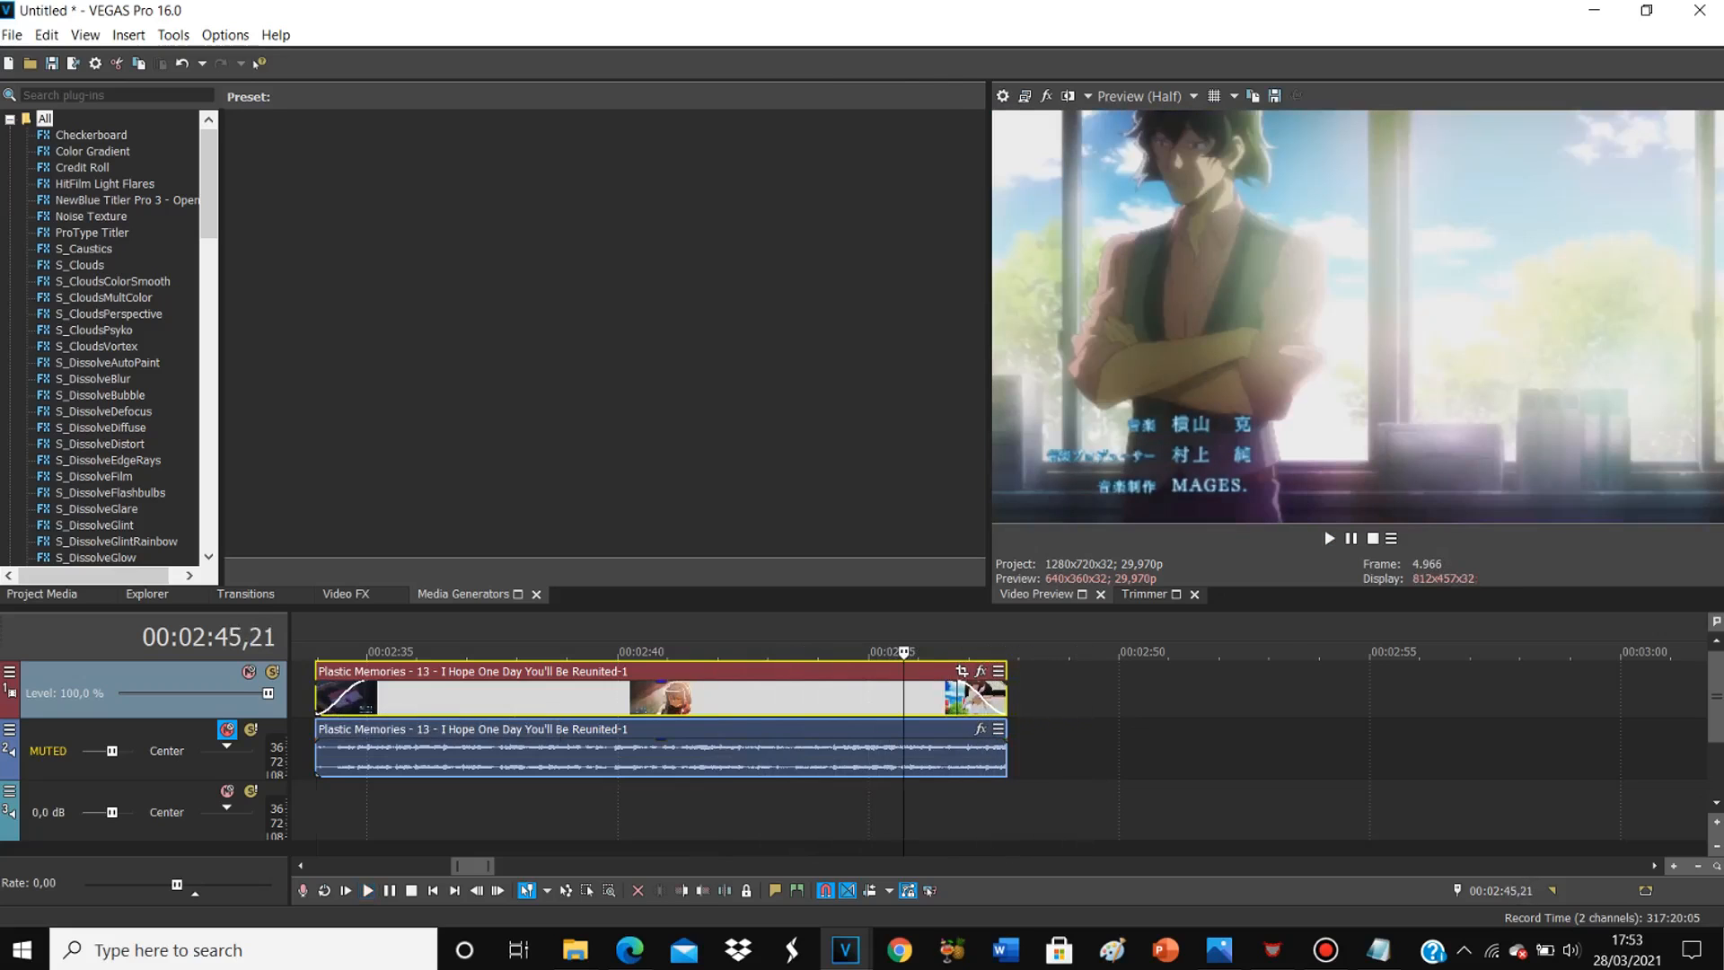
Step: Switch to the Notepad checklist and highlight the line "11. saving project :"
left_click(1380, 951)
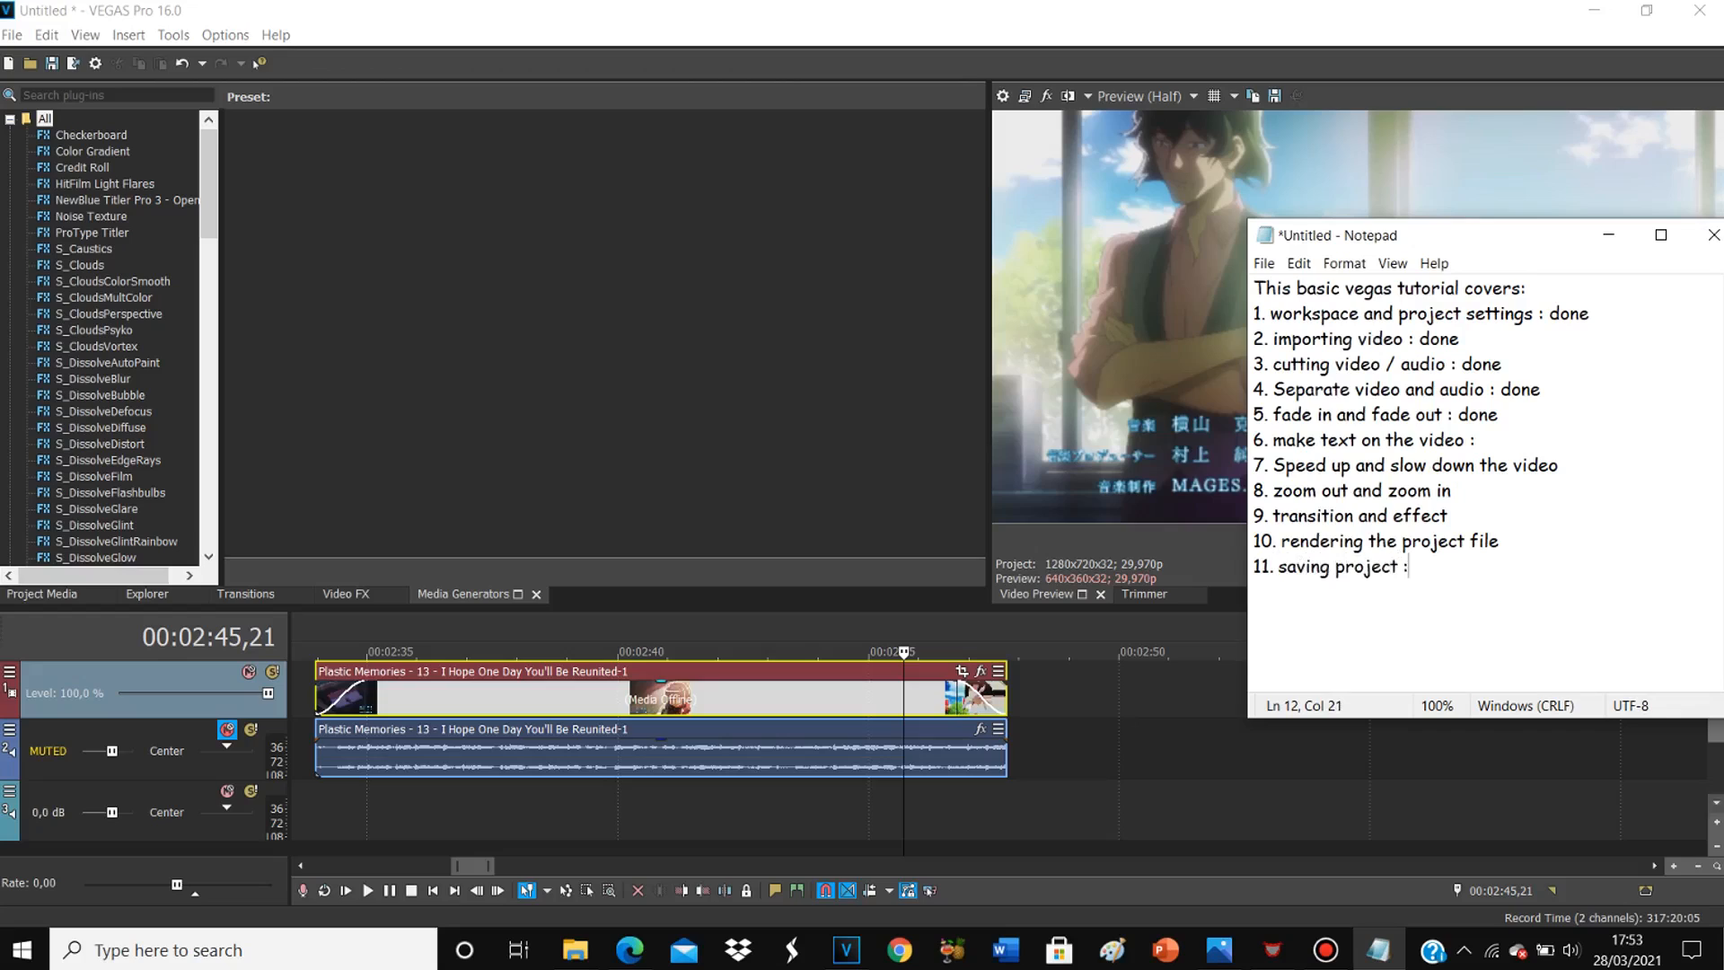
left_click_drag(1411, 567, 1255, 567)
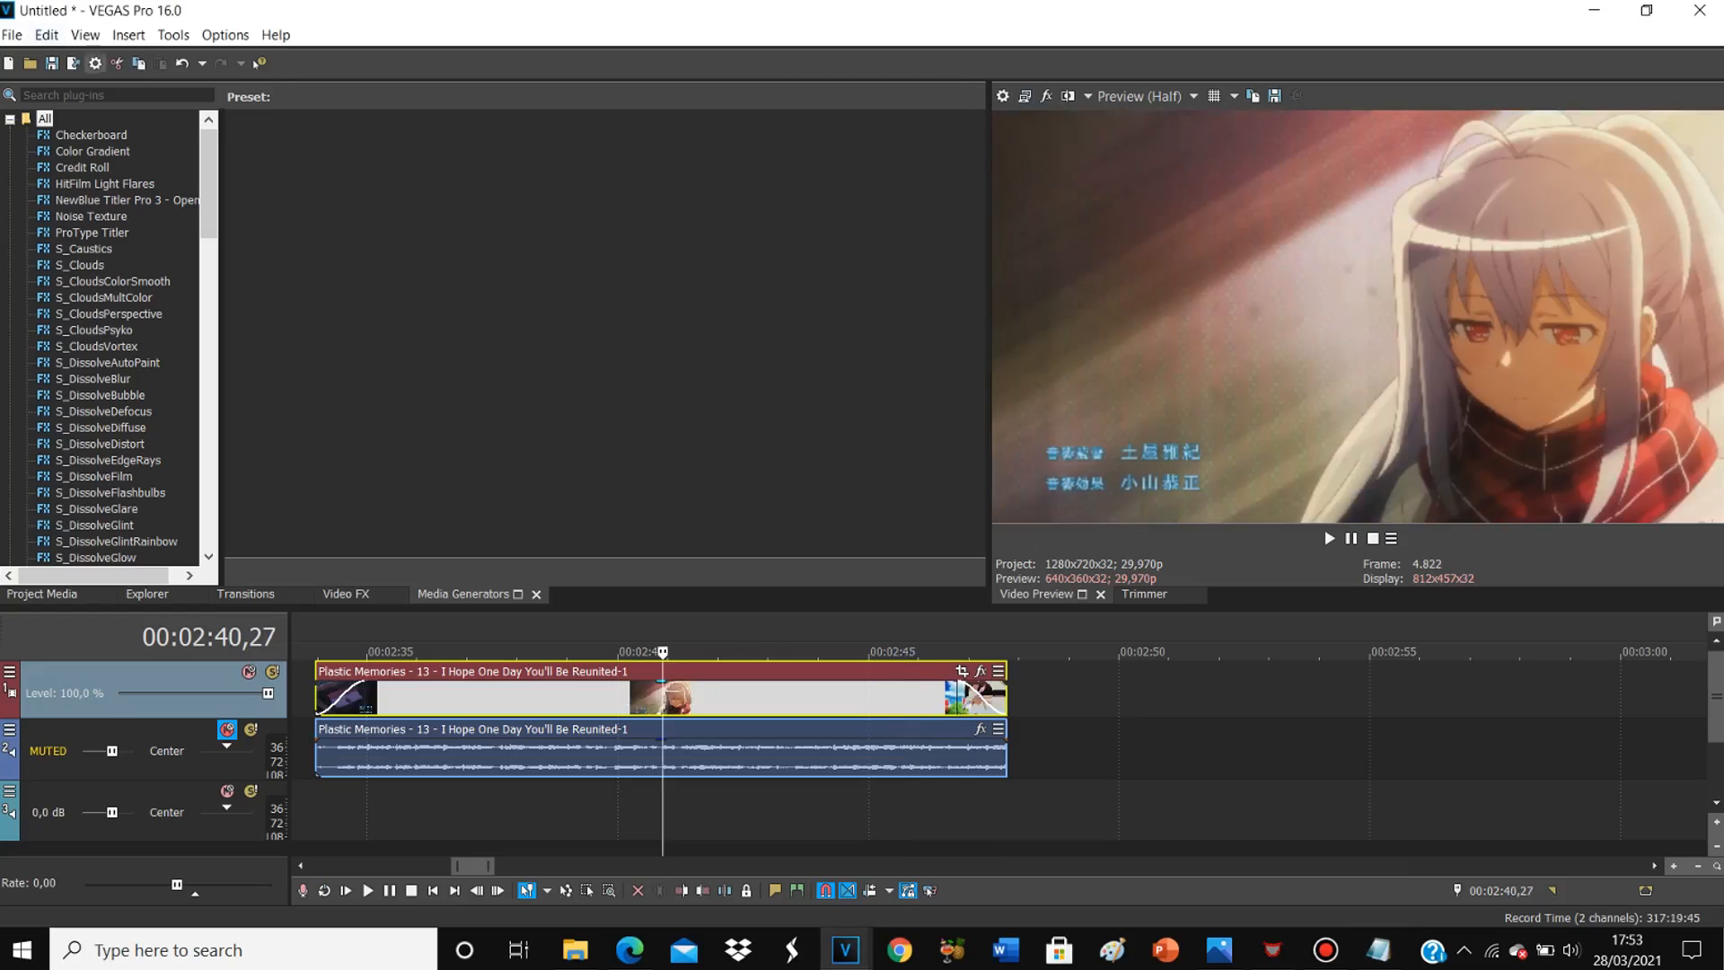
Step: Save the VEGAS Pro project as "tutor vegas eng" in the Tutor Vegas gaming folder under Downloads
left_click(12, 34)
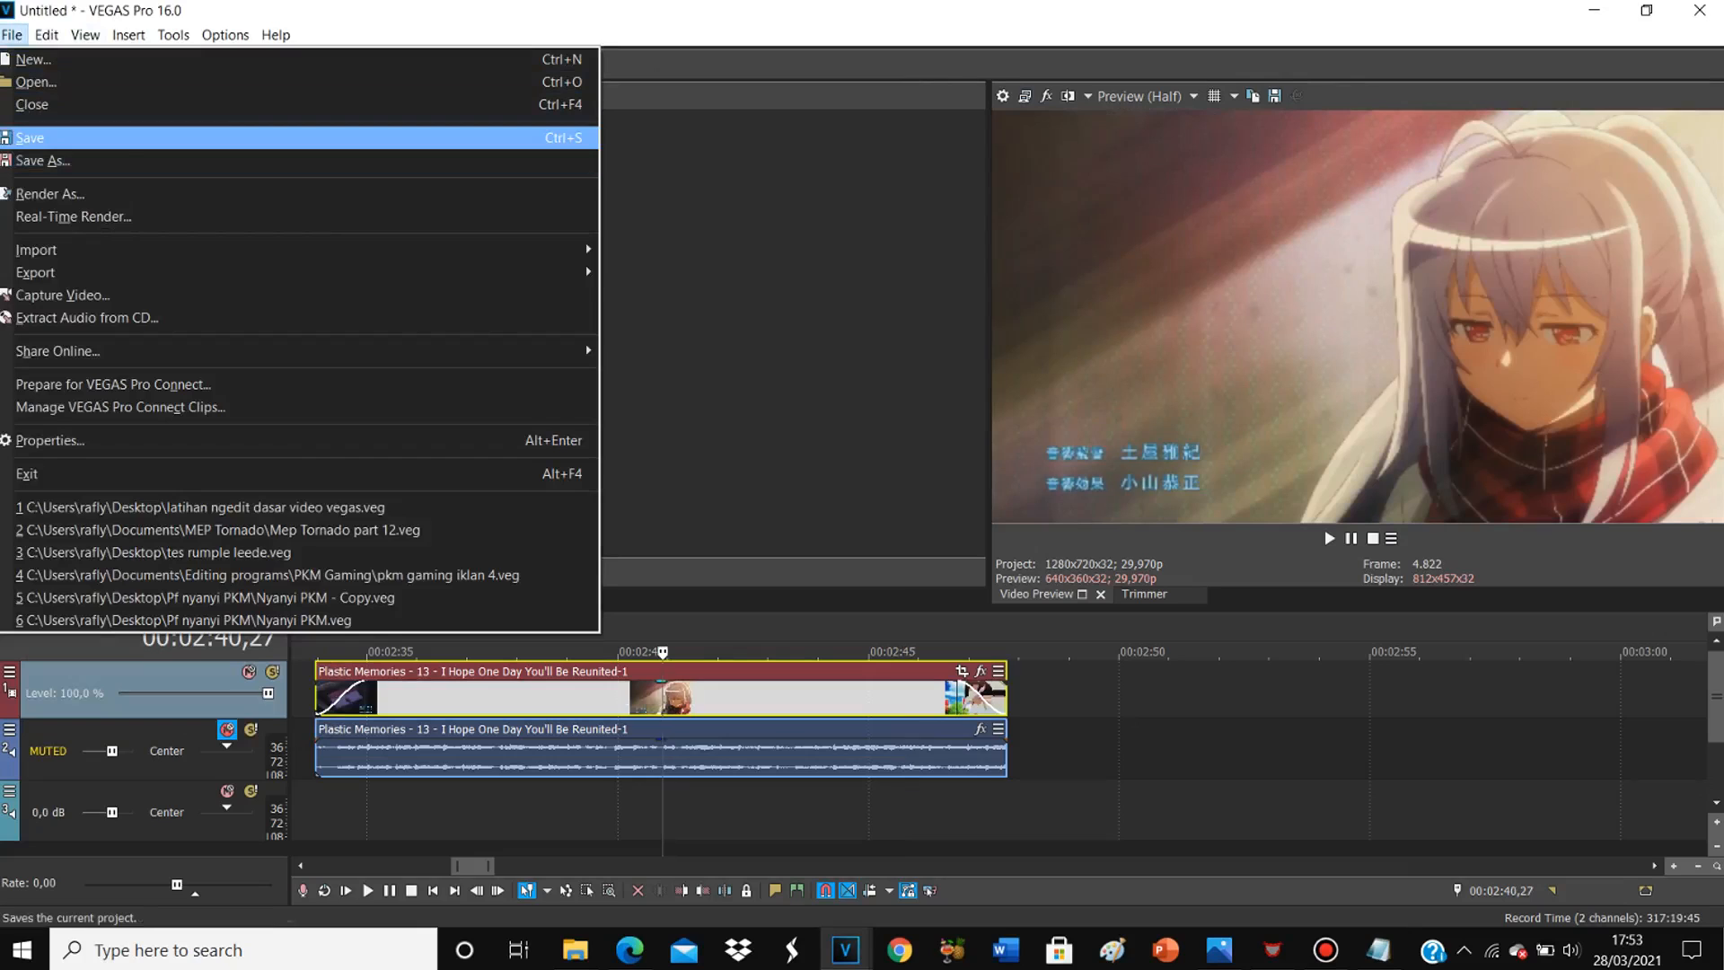
left_click(30, 138)
left_click(951, 184)
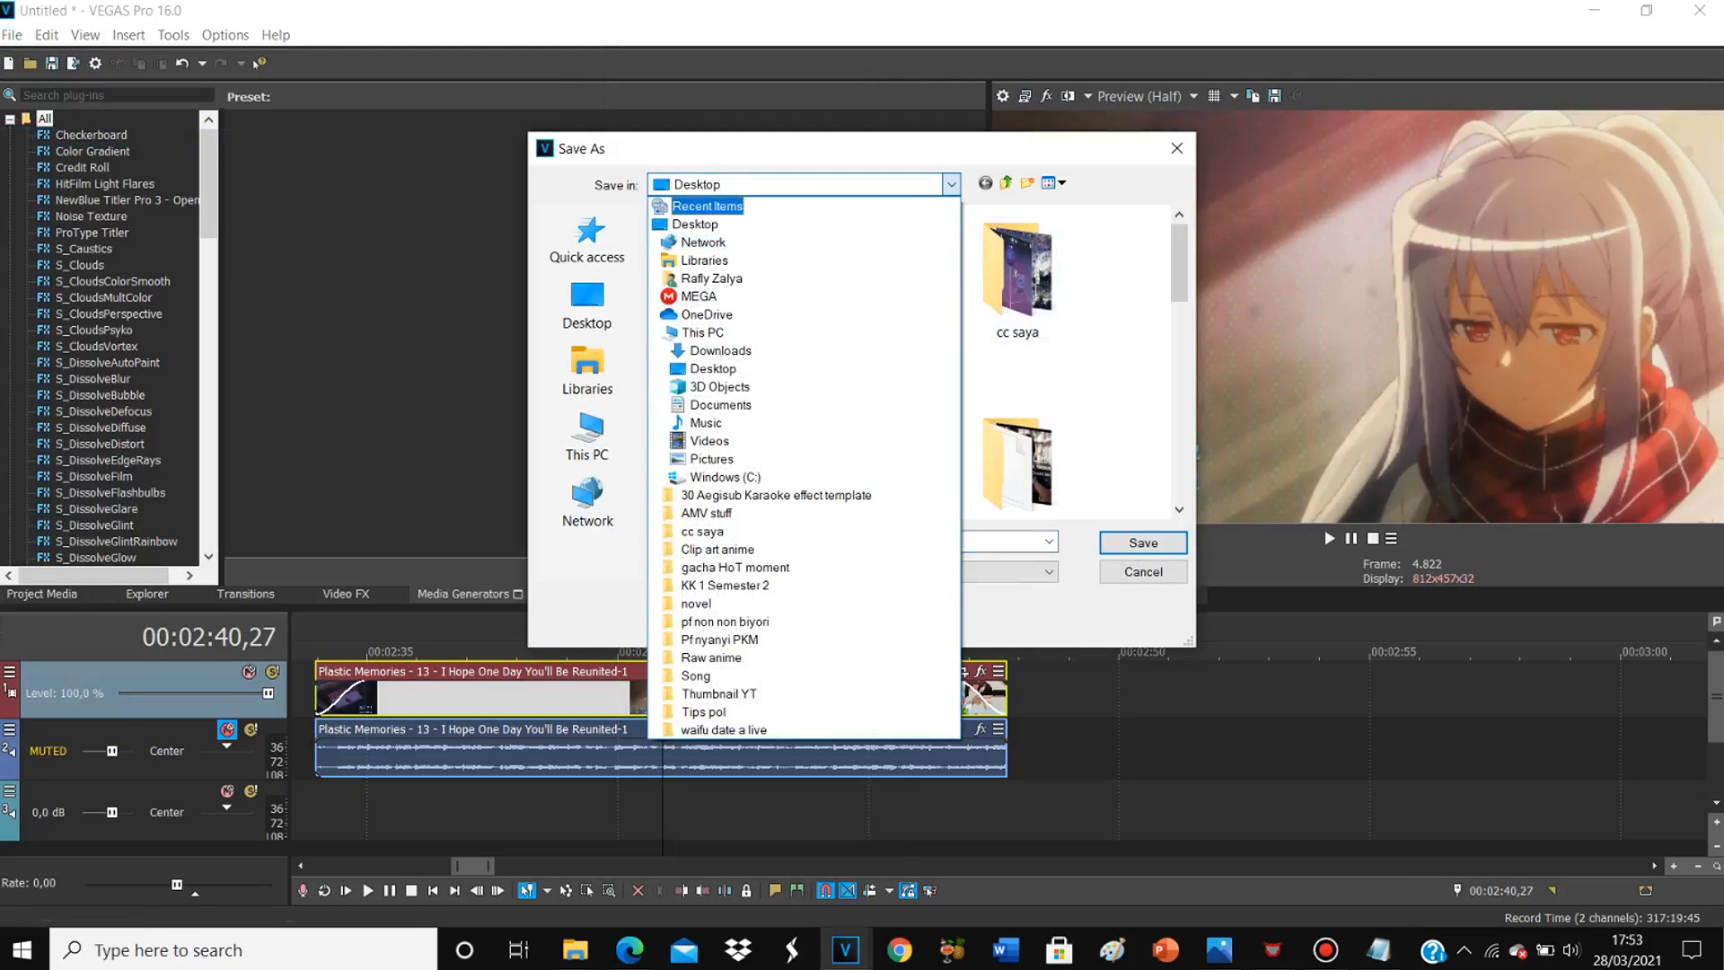
left_click(720, 405)
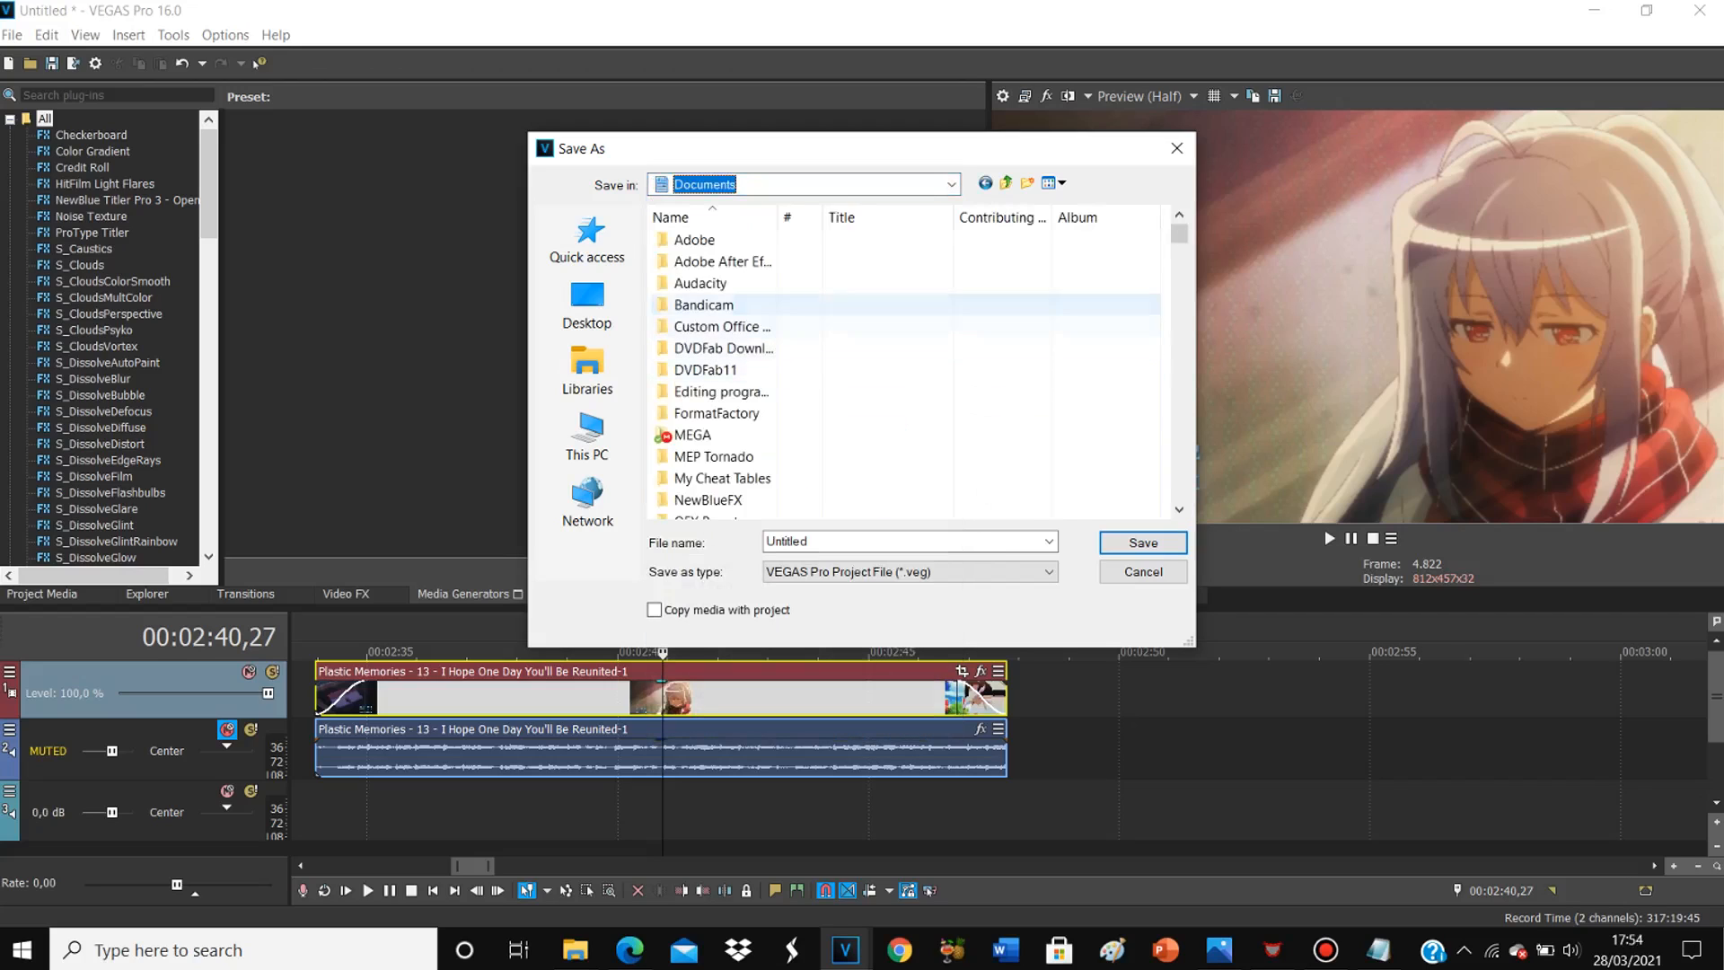
left_click(949, 185)
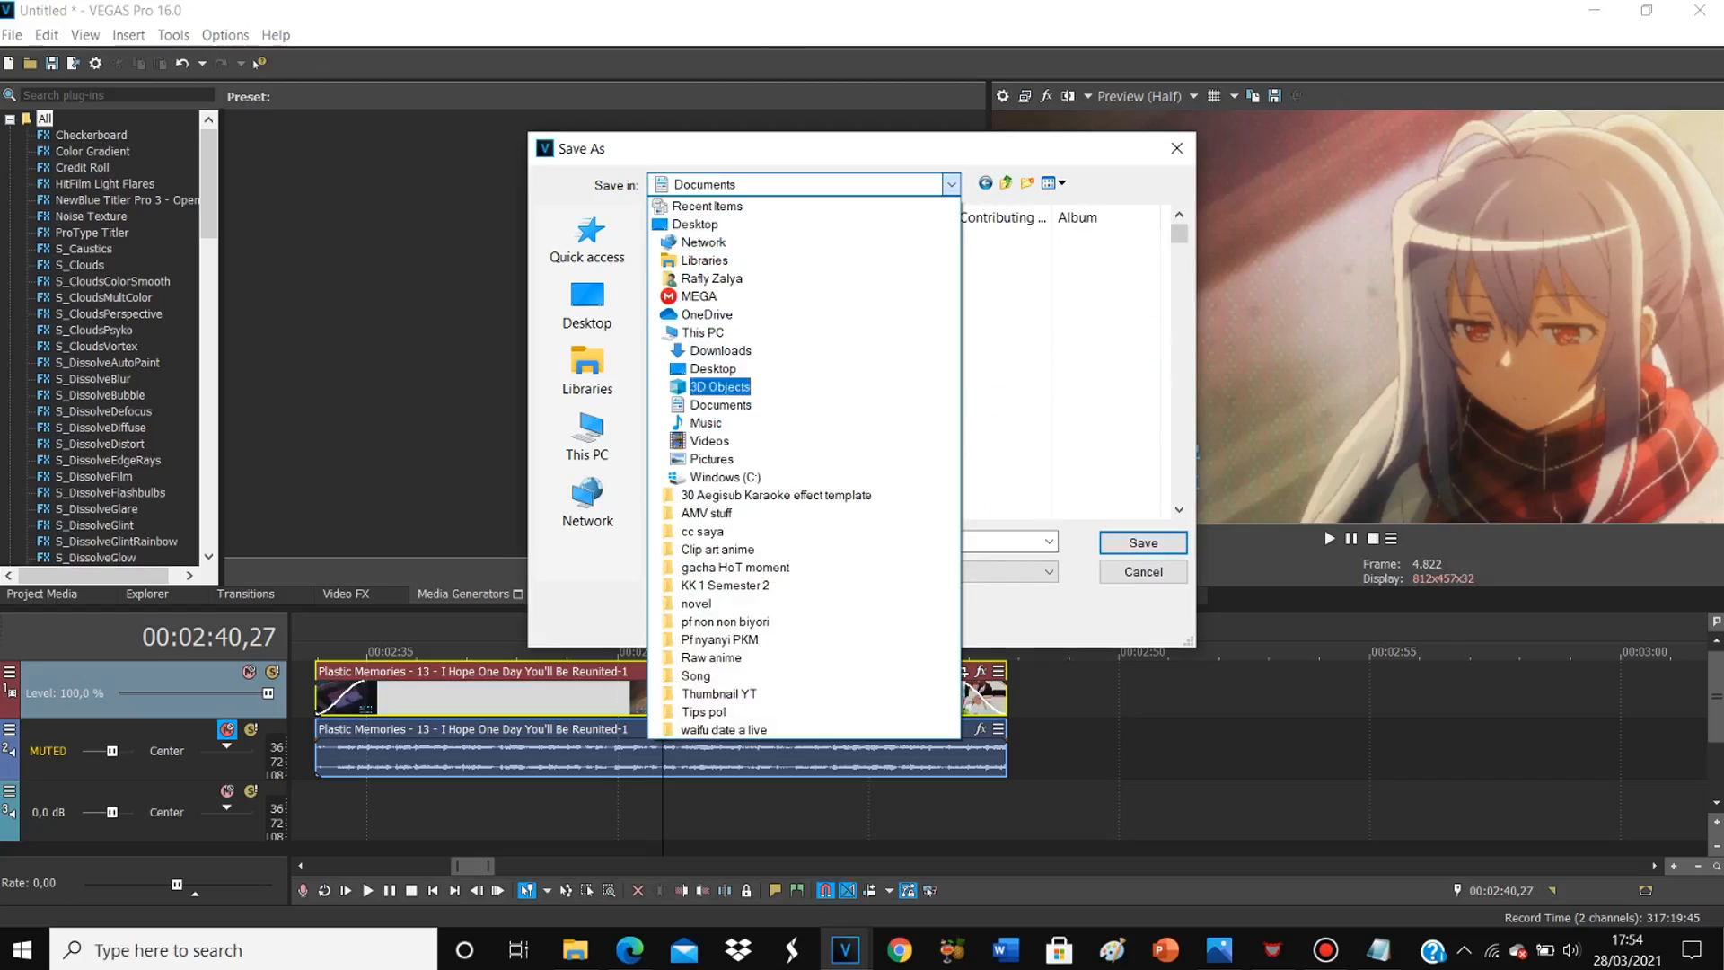
left_click(720, 350)
double_click(734, 263)
double_click(787, 542)
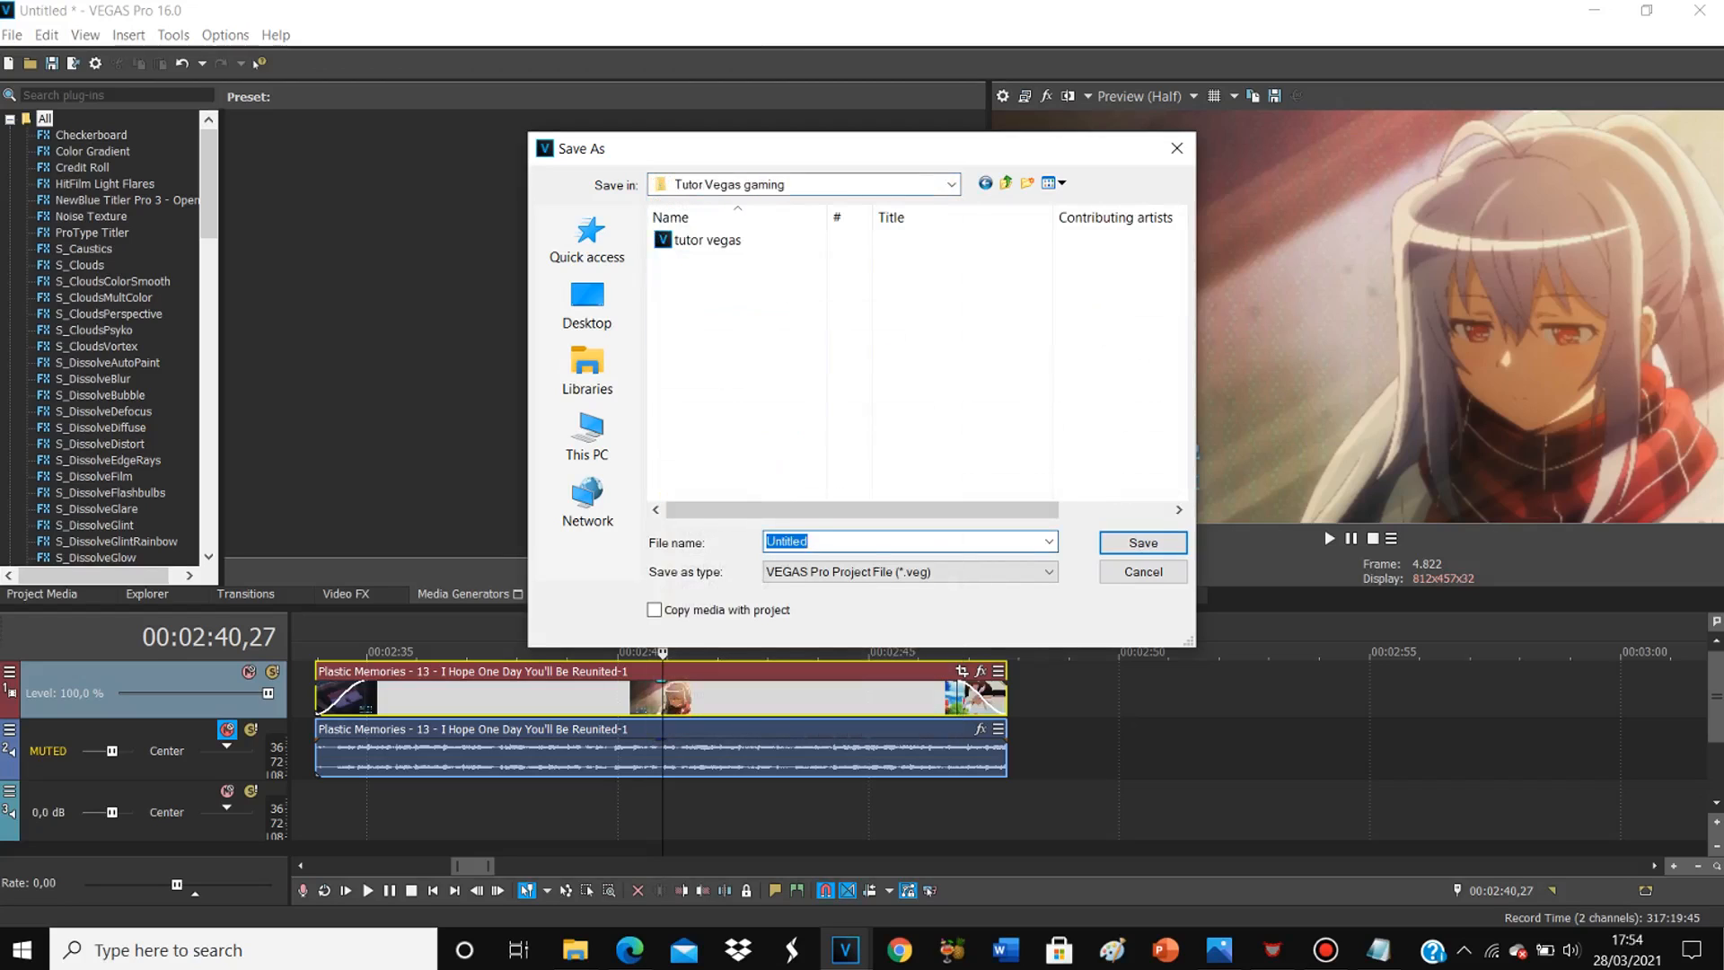
type("tutor vegas eng")
key("Return")
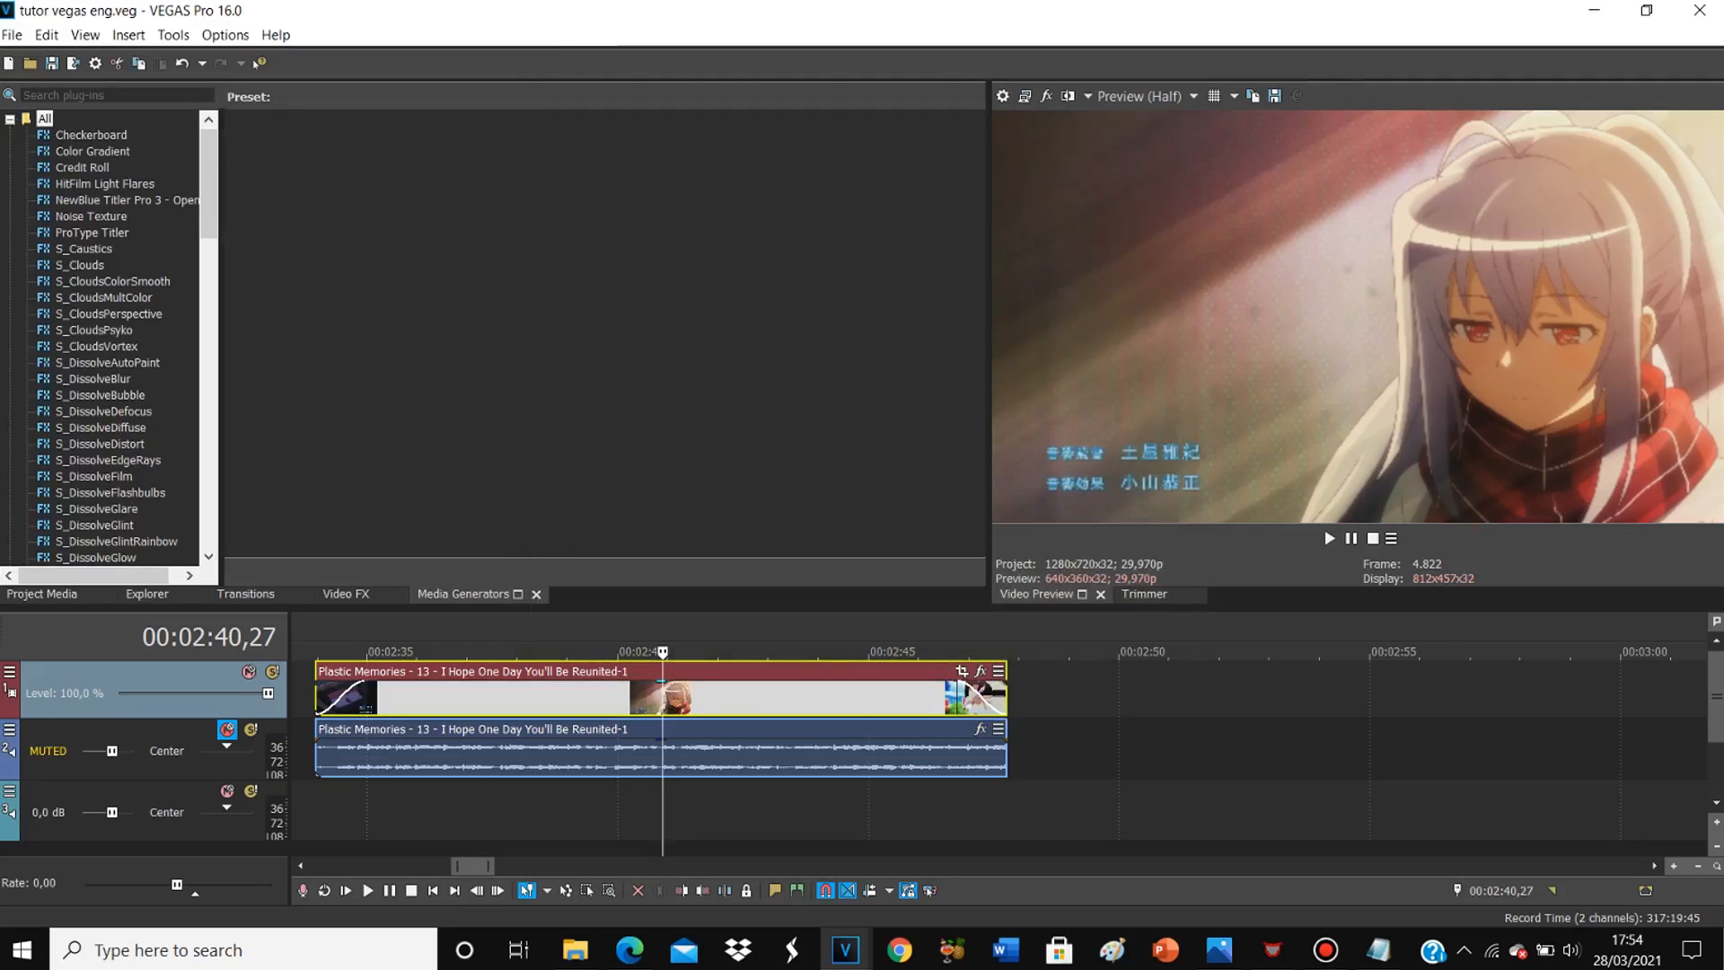
Step: Trim the end of the second clip at 00:02:44,04 and save the project
key("space")
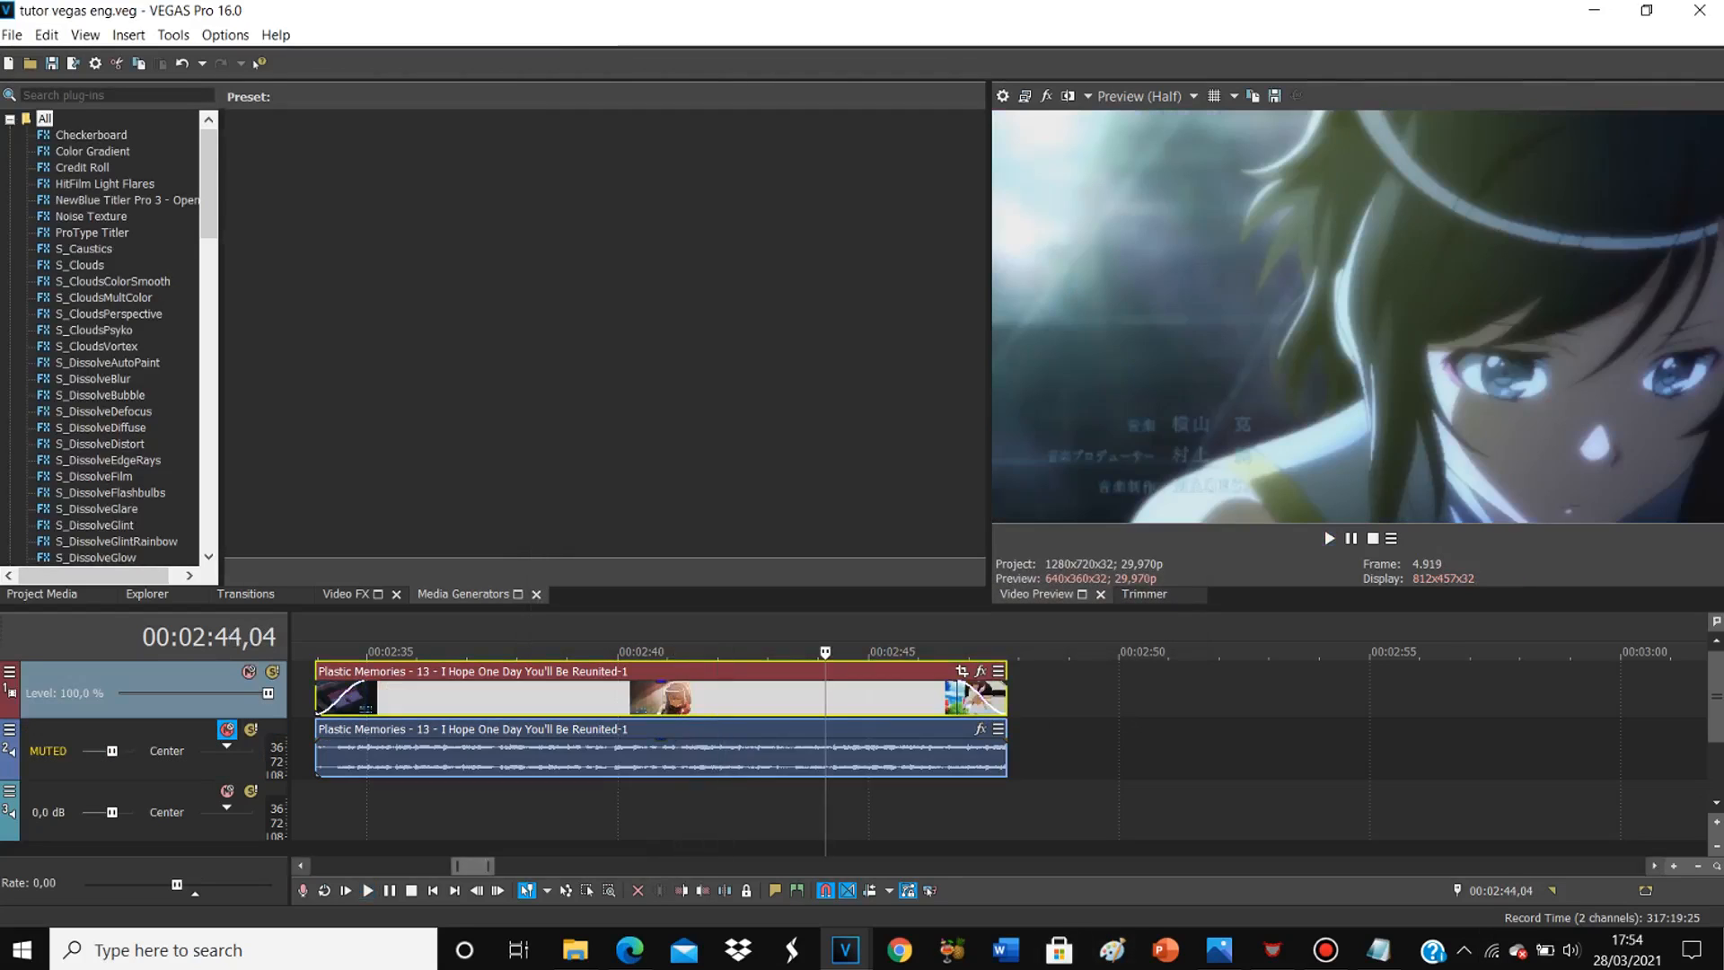
key("alt+bracketright")
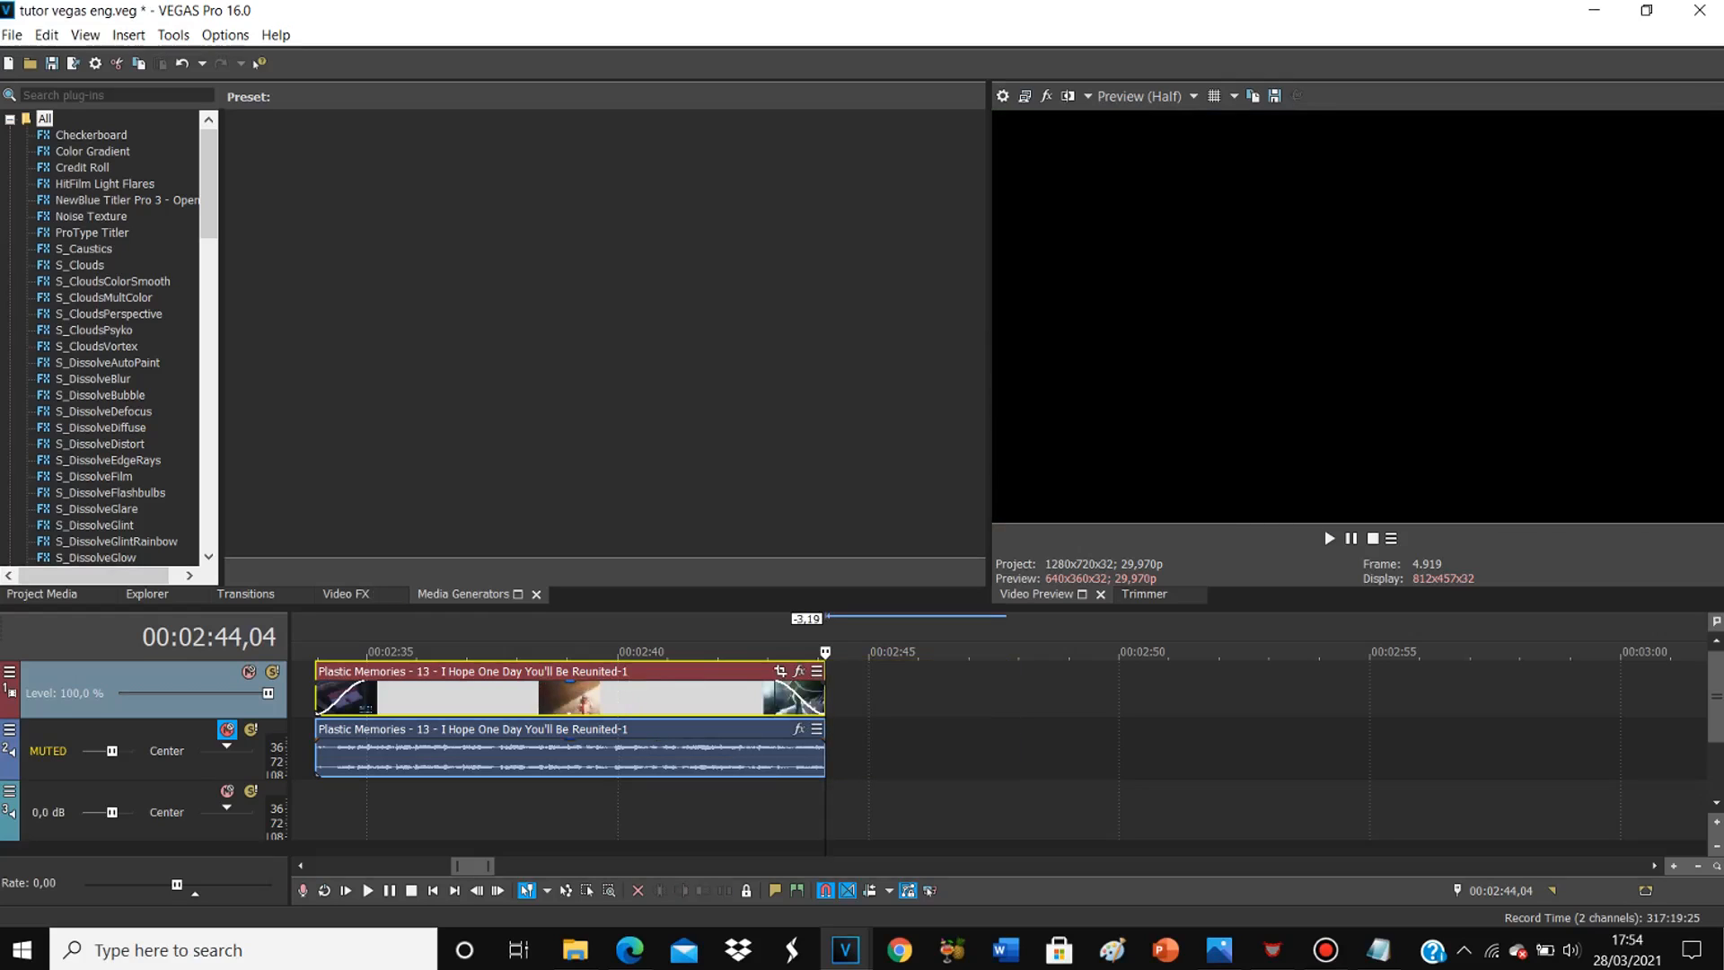
key("ctrl+s")
key("alt+f")
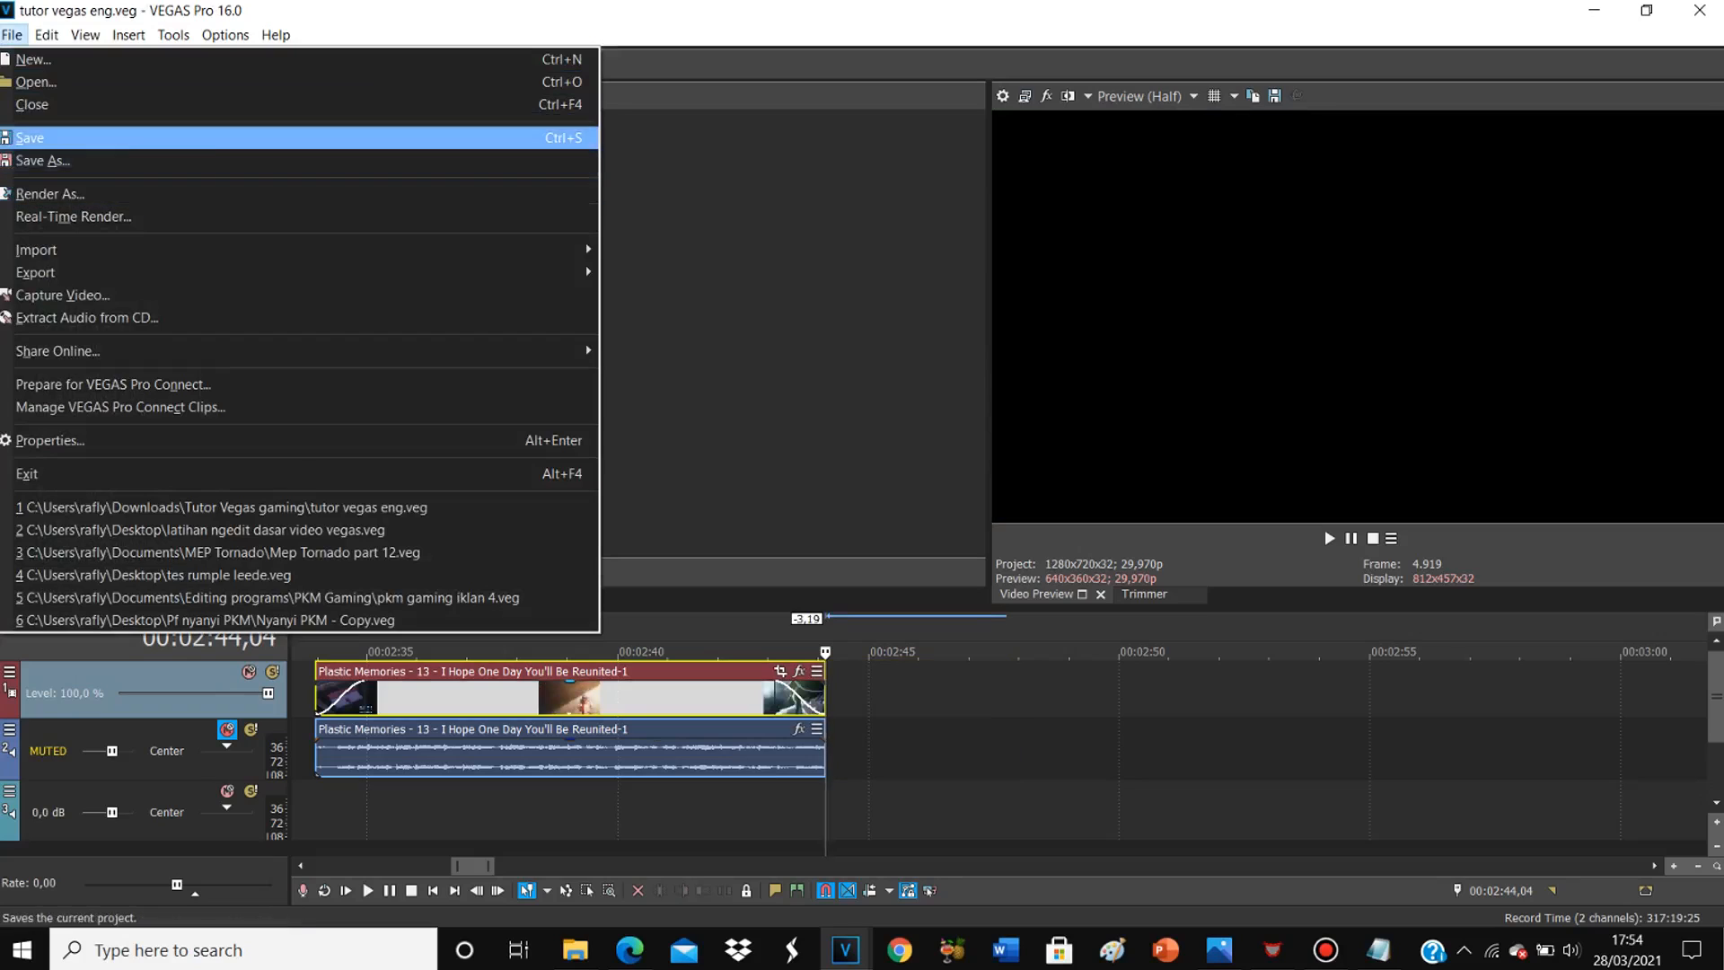
left_click(30, 138)
Step: Mark item 11, saving project, as "done" in the Notepad checklist and highlight "6. make text on the video :"
left_click(1379, 950)
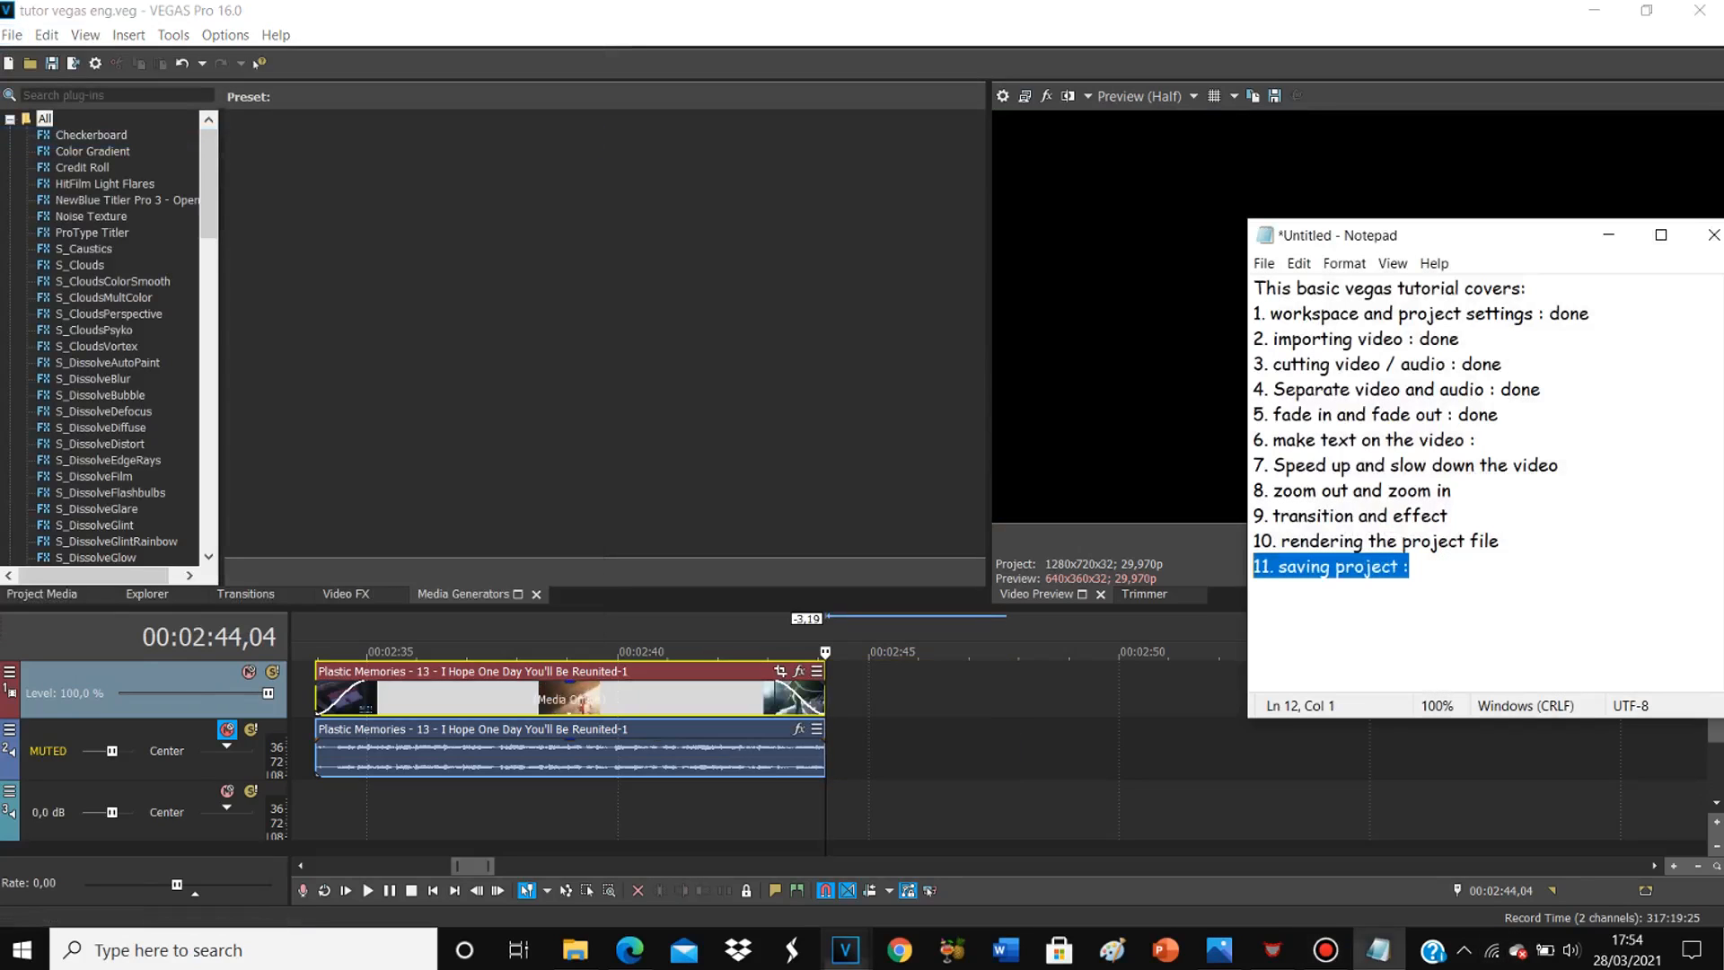
left_click(1411, 566)
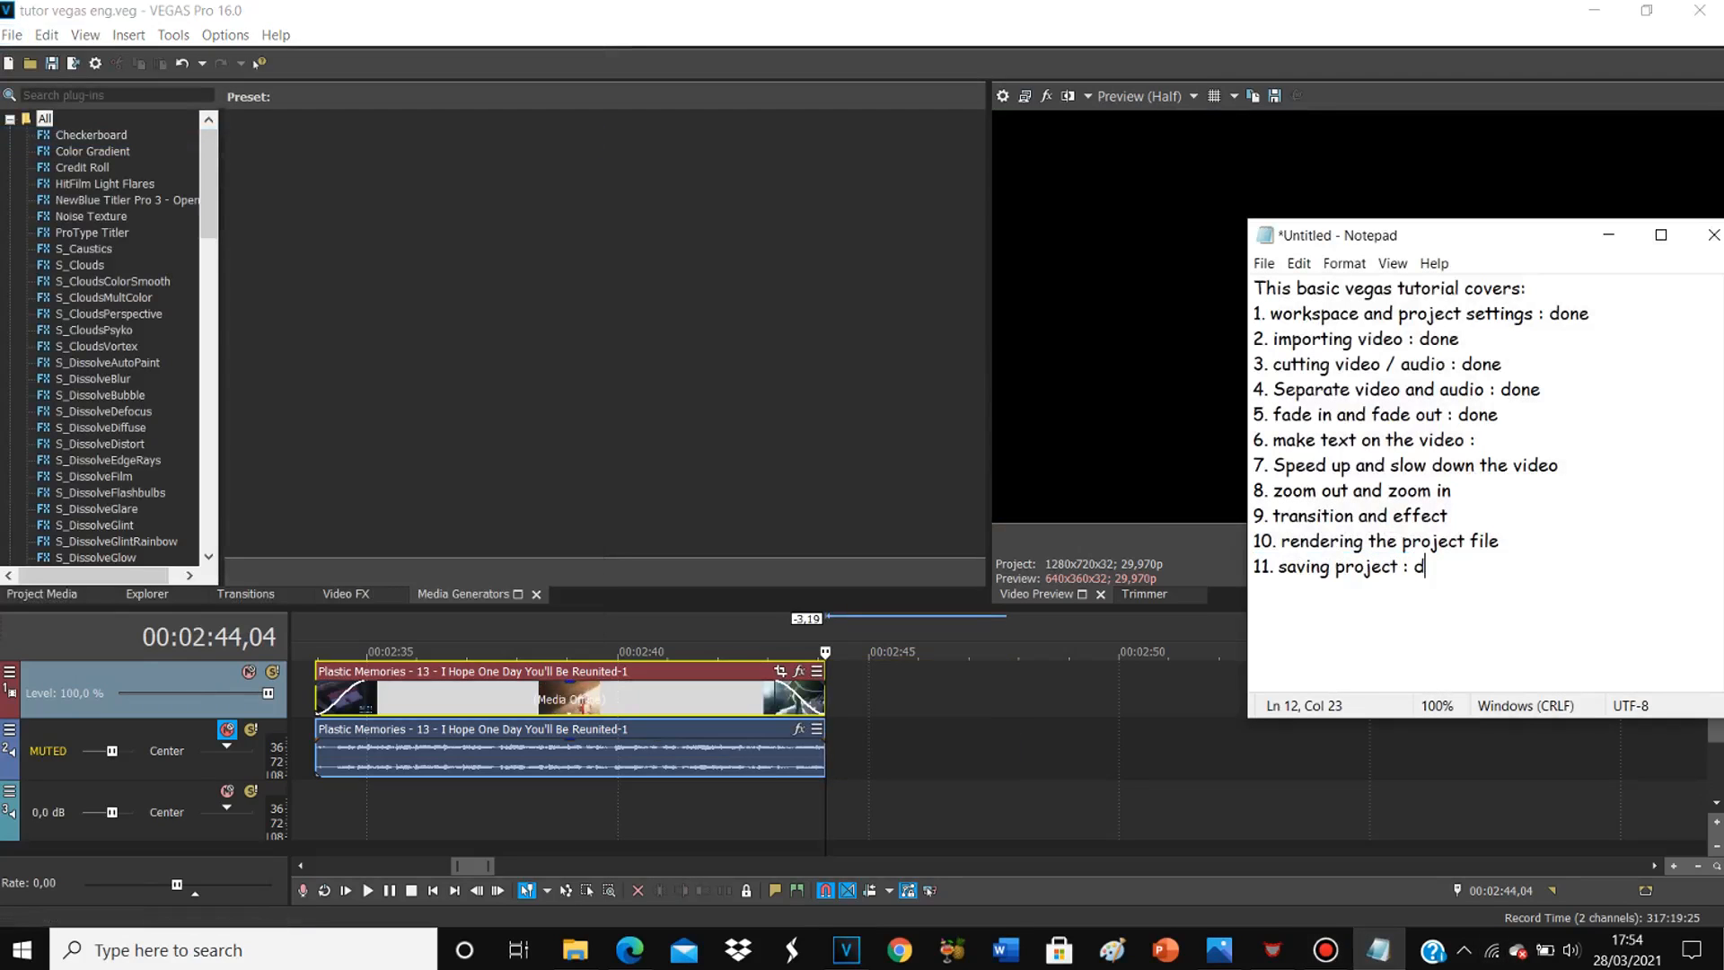
left_click_drag(1456, 567, 1254, 567)
left_click(1418, 491)
left_click_drag(1476, 439, 1254, 439)
Step: Return to VEGAS Pro and insert a new video track above the Plastic Memories video track
left_click(590, 699)
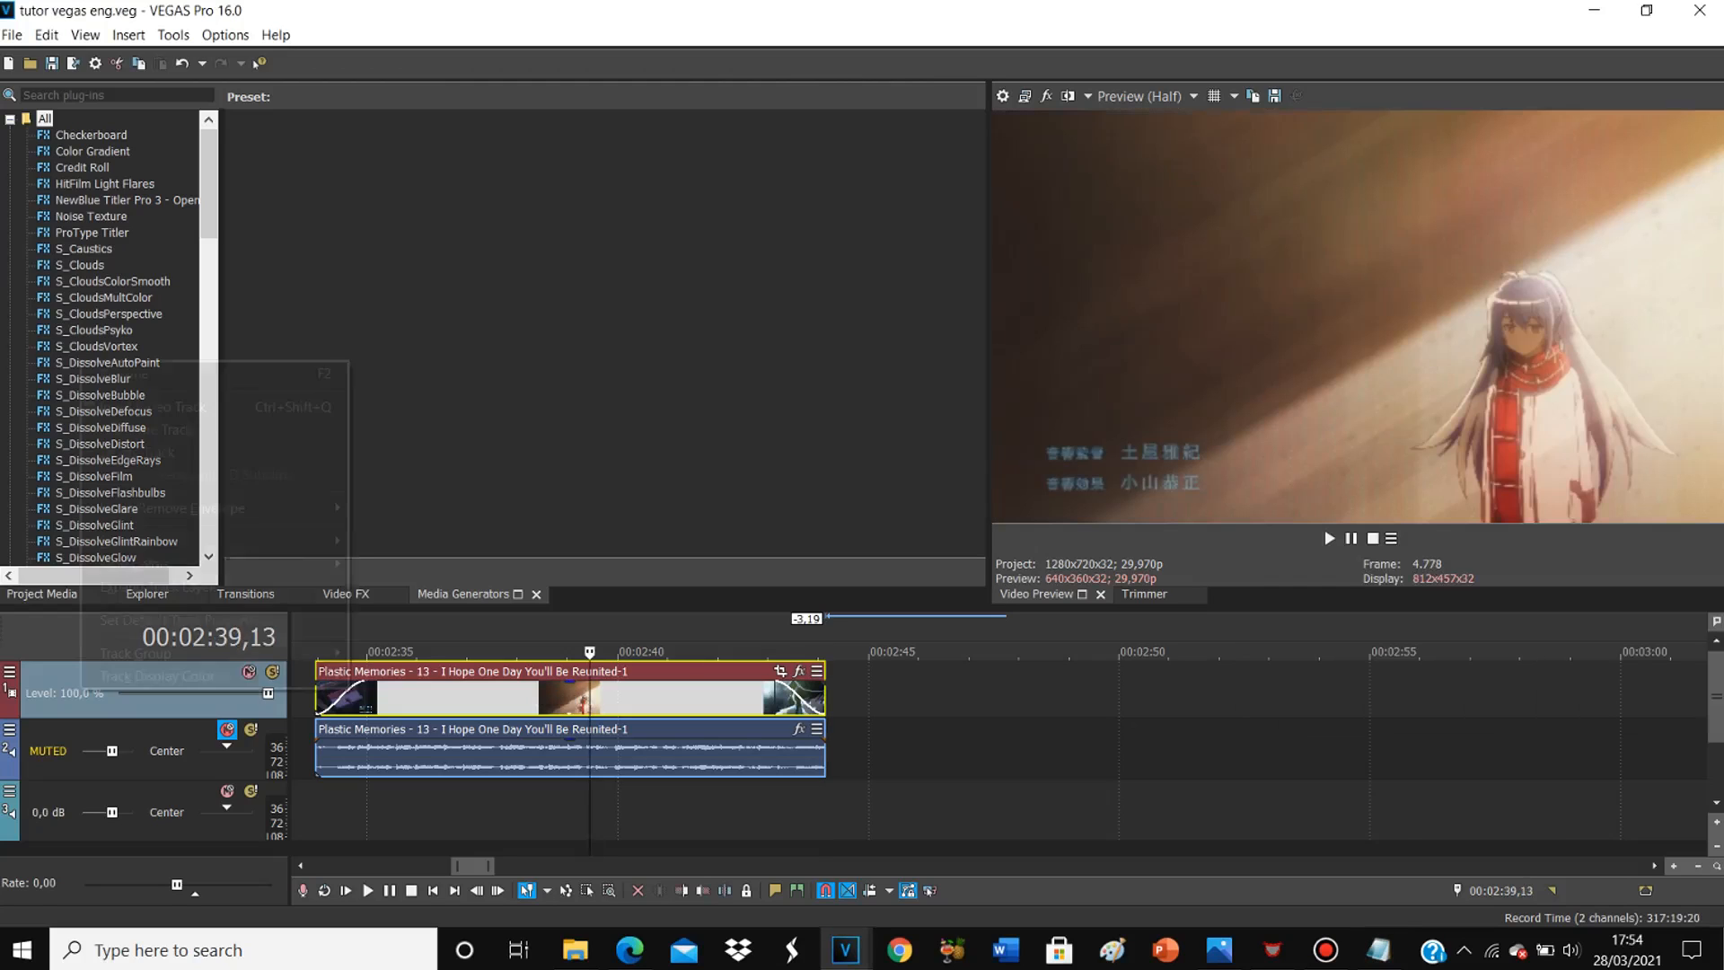
right_click(81, 690)
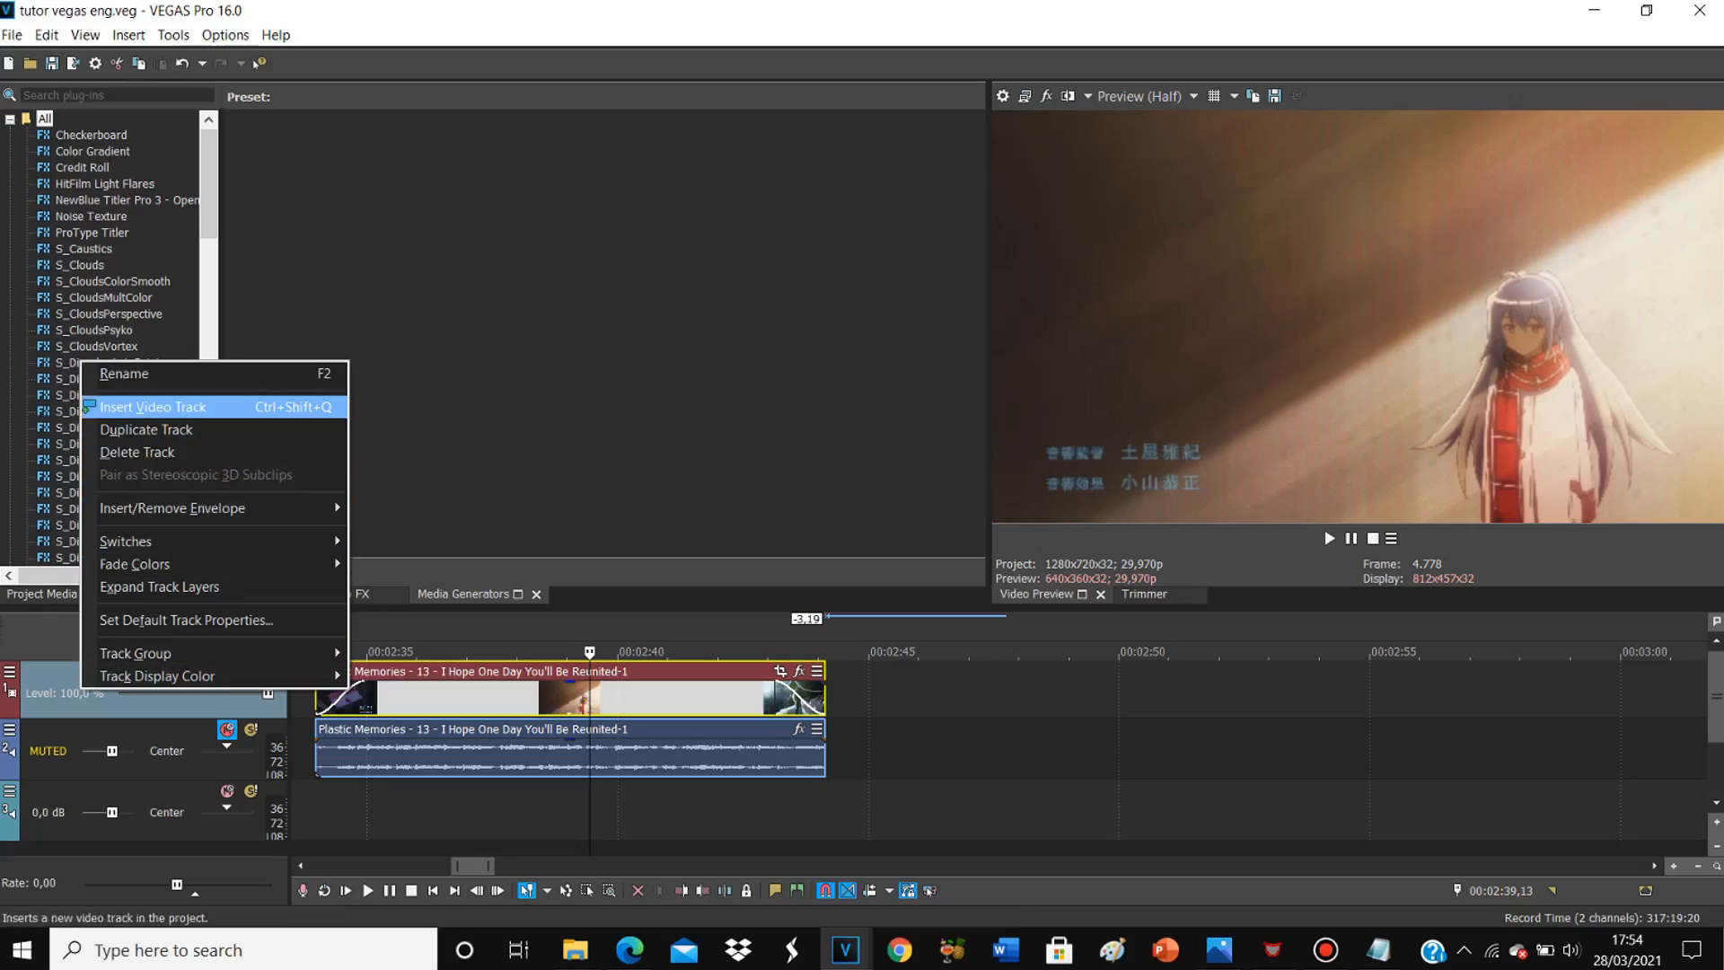
left_click(87, 406)
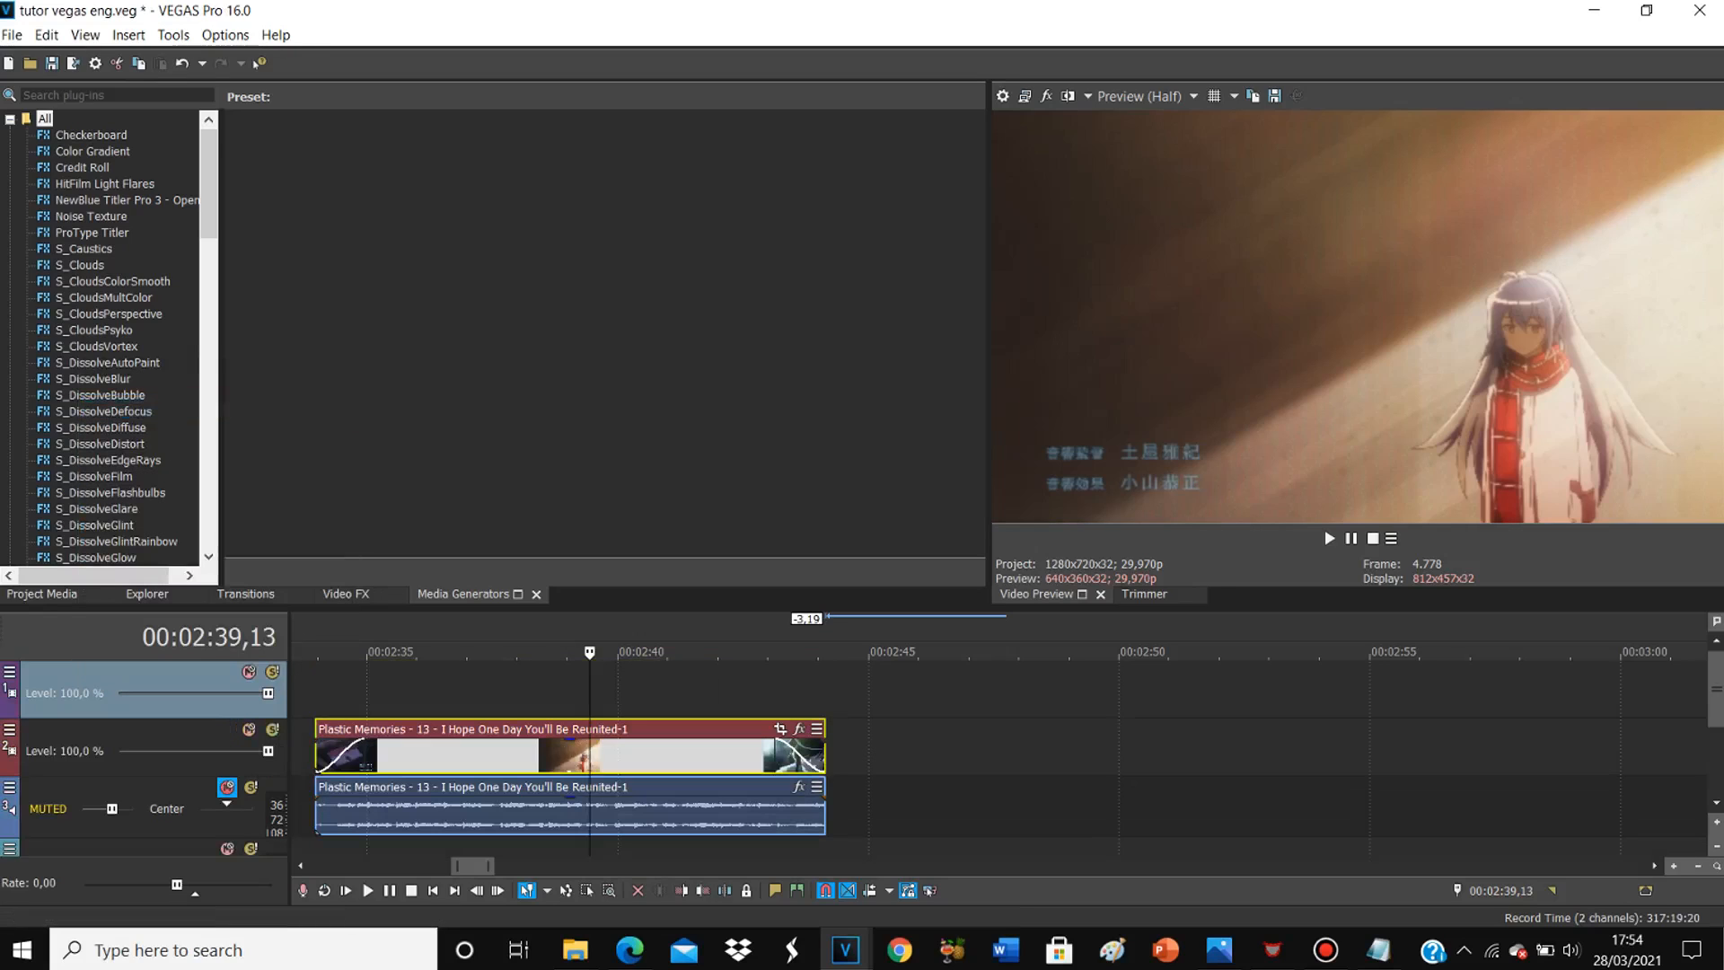
Step: Add the (Legacy) Text generator's Default Text preset to the new track at the clip's start, and preview it at 00:02:35,14
left_click_drag(208, 184, 208, 496)
left_click(84, 345)
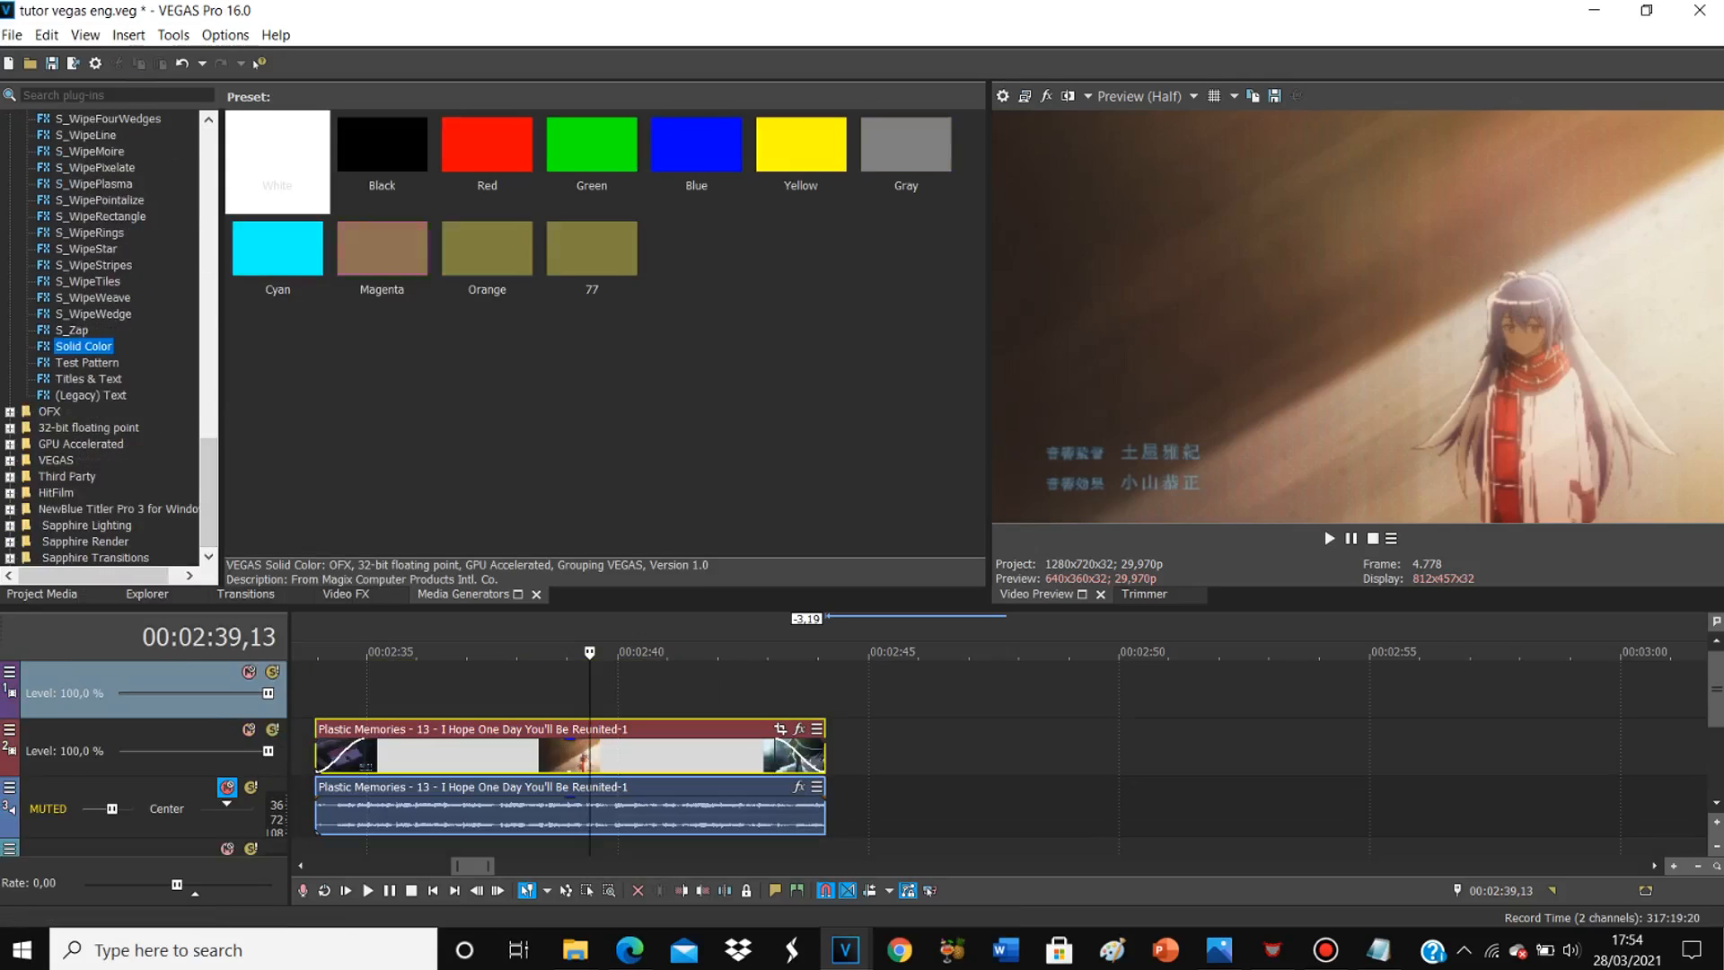
left_click(88, 379)
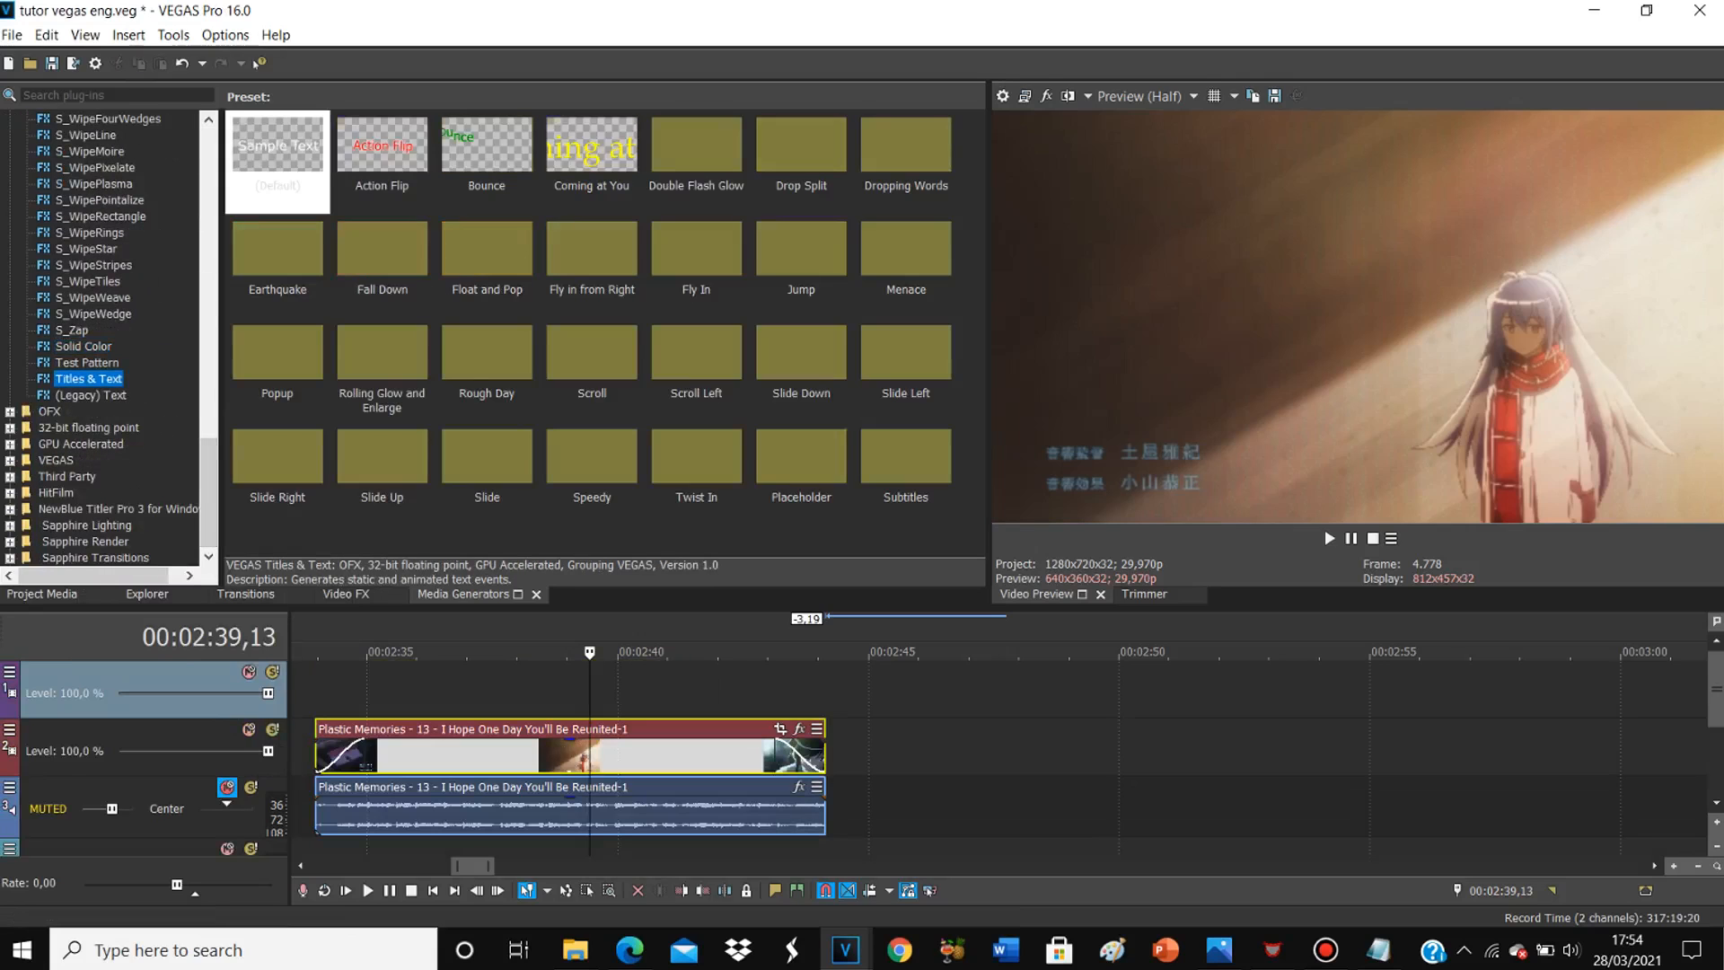
left_click(91, 395)
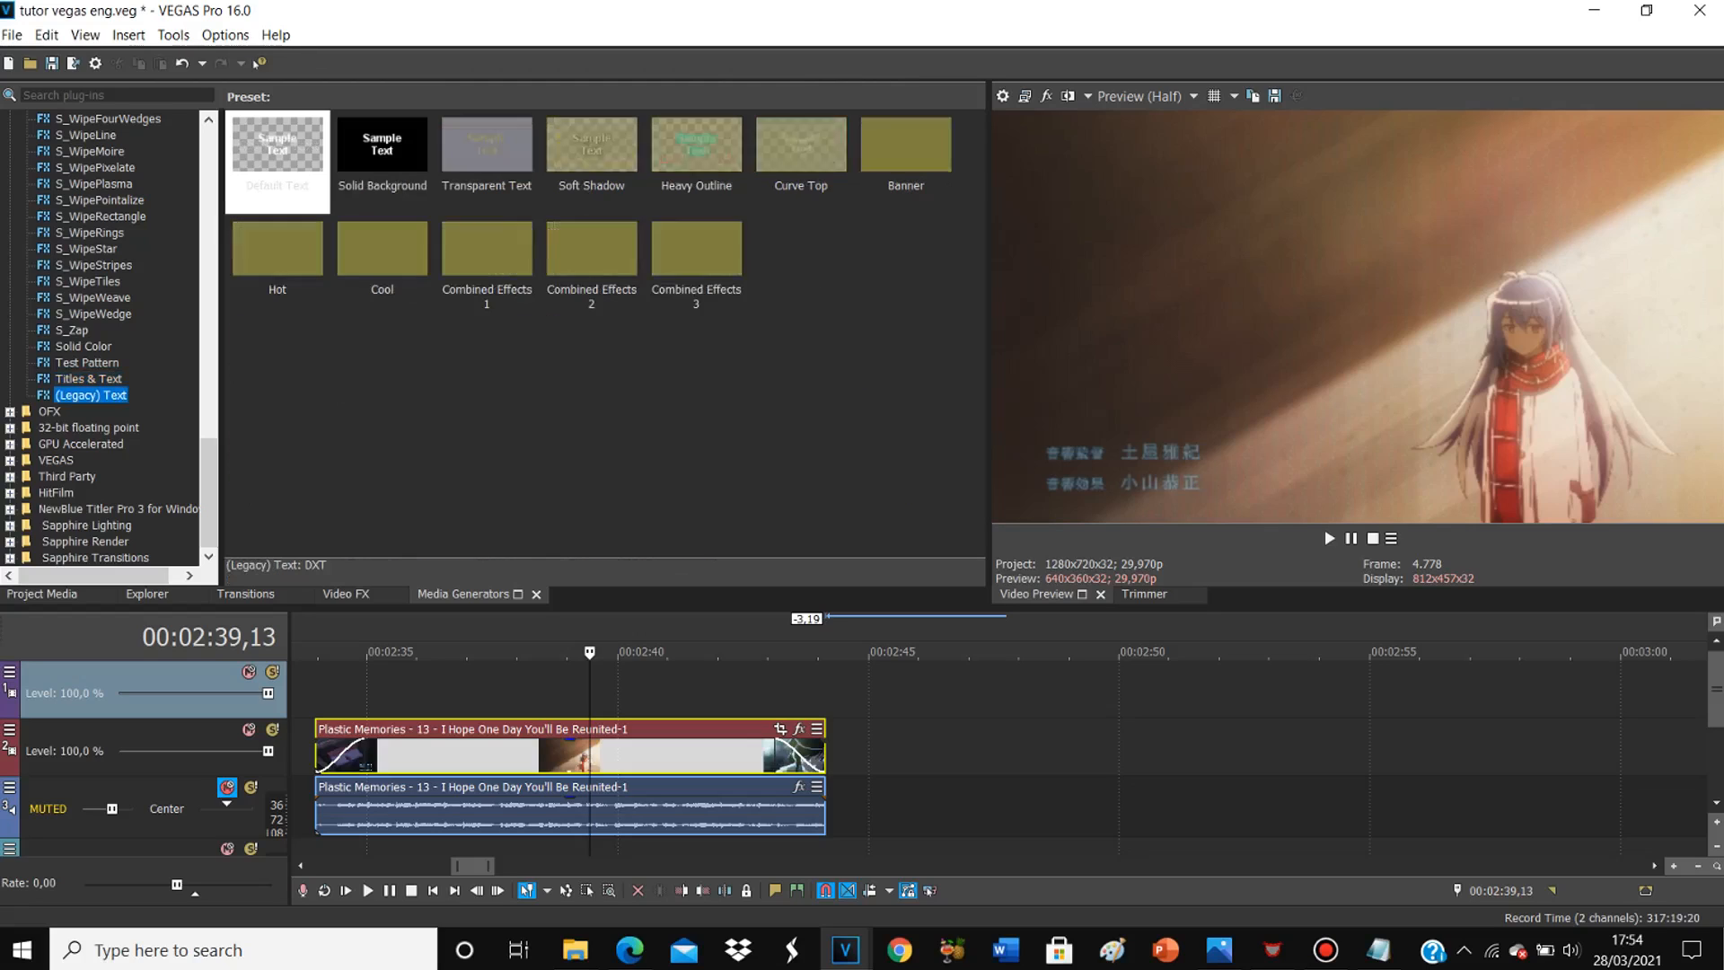
left_click_drag(277, 148, 316, 689)
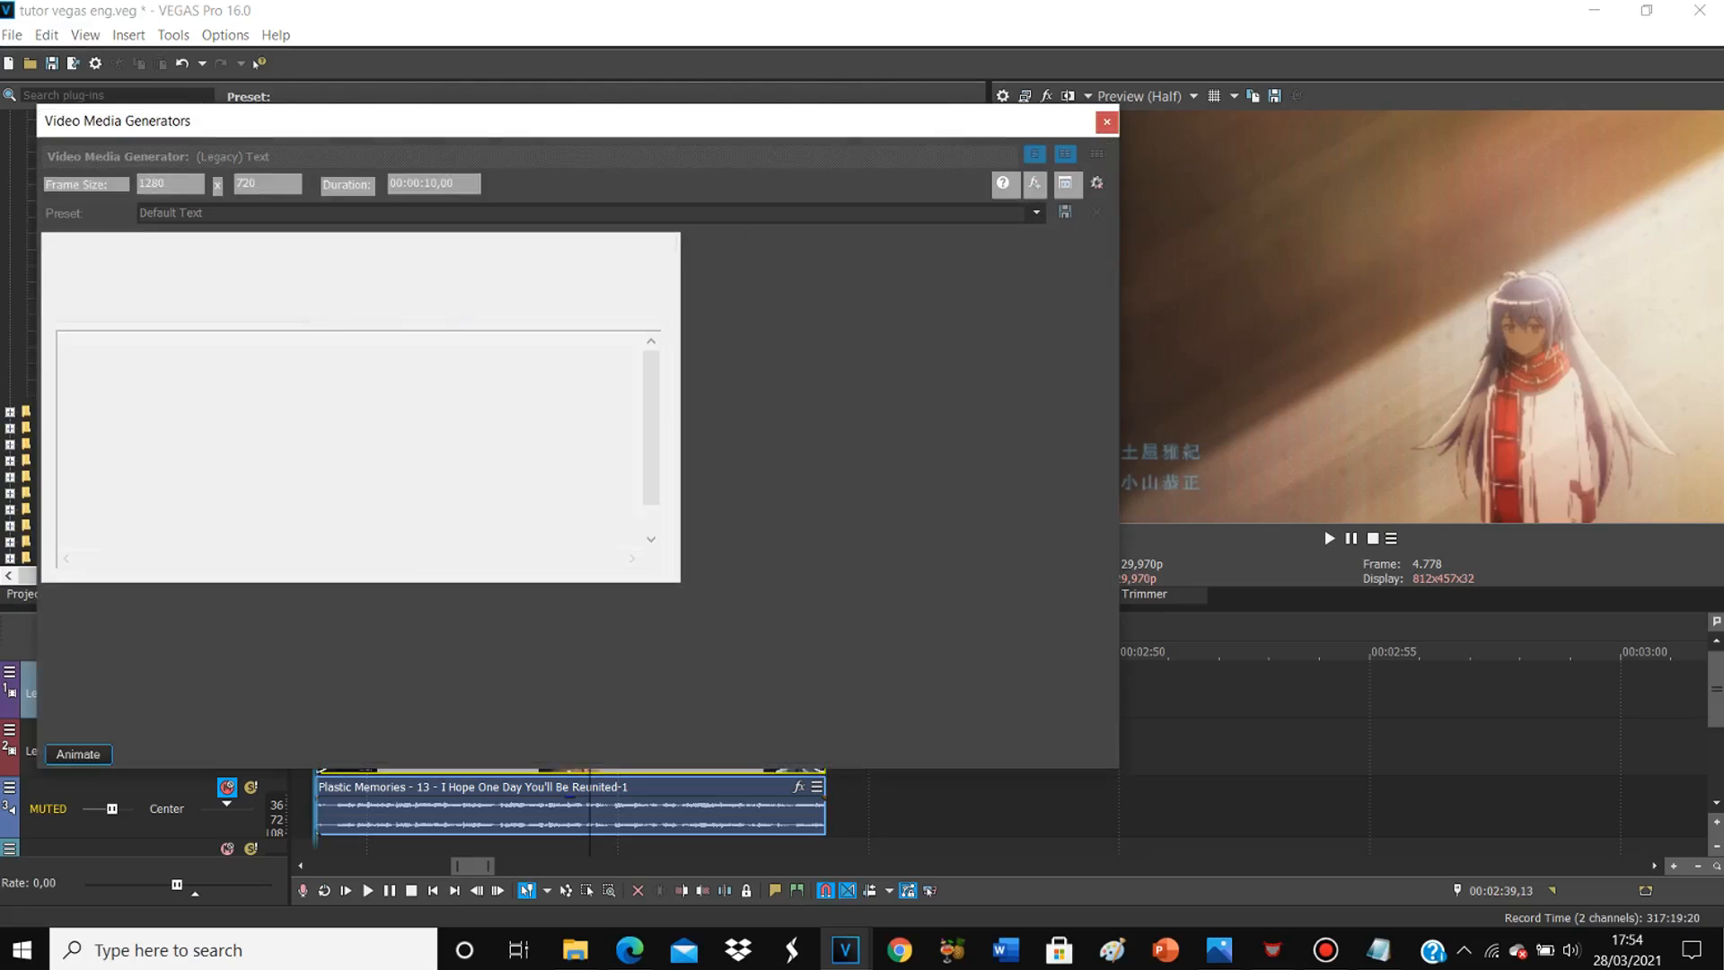
left_click(1105, 121)
left_click(390, 651)
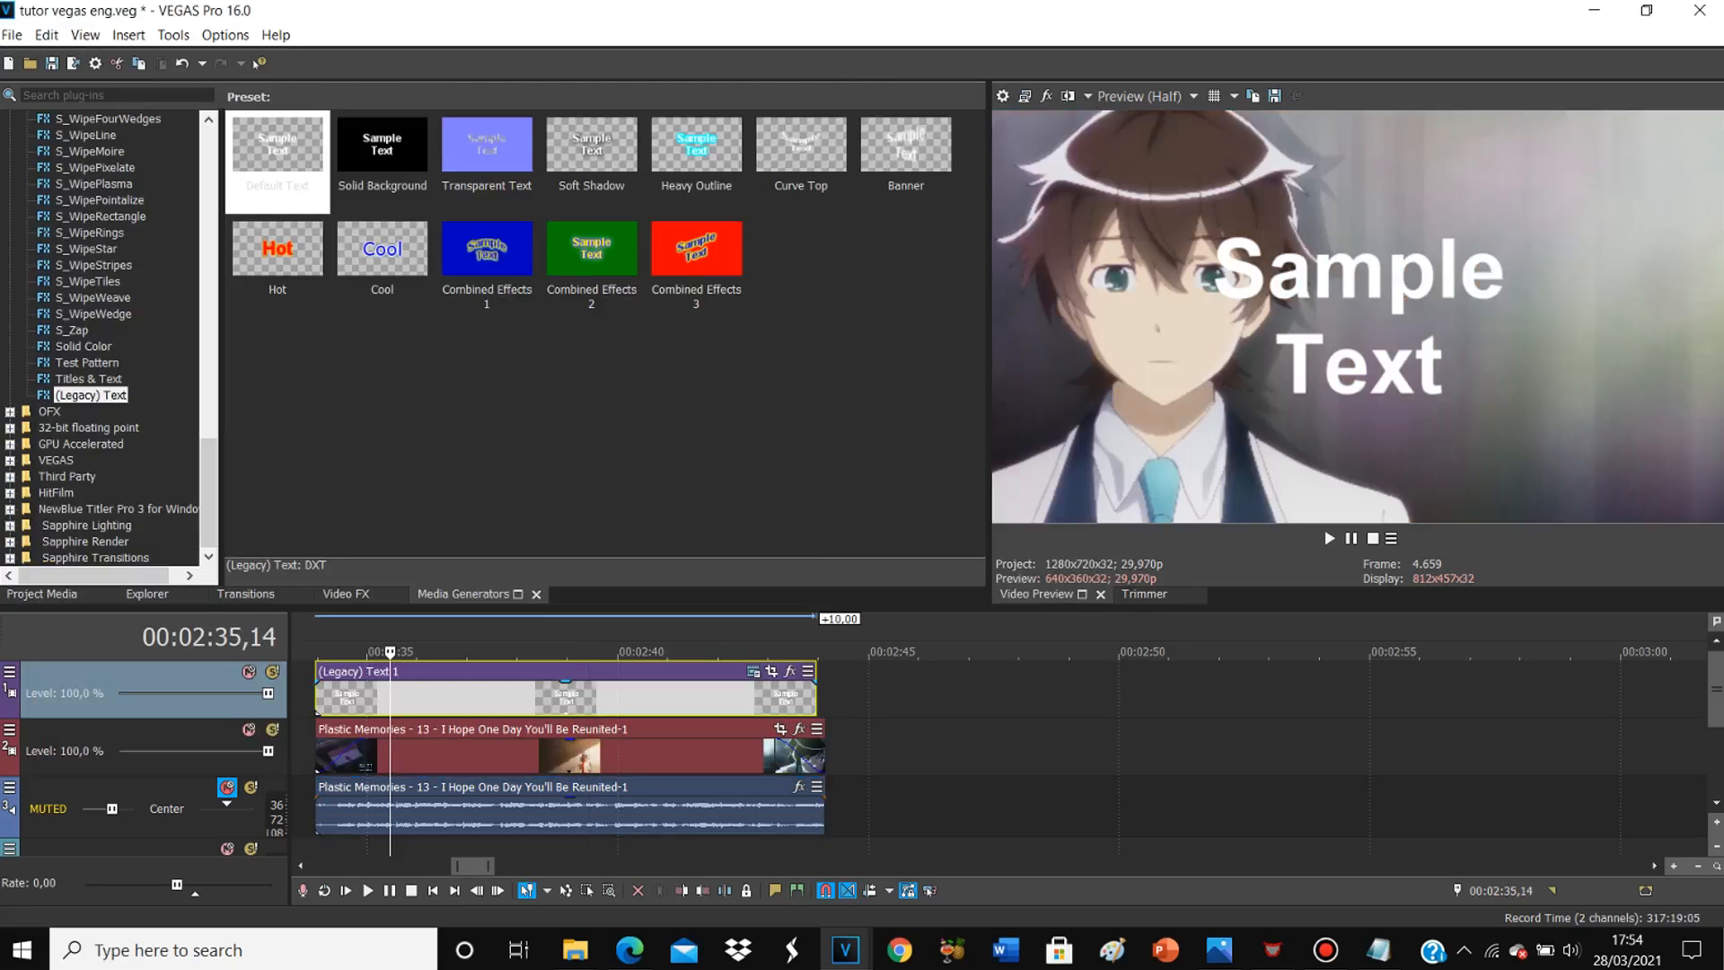
Step: Replace the generator's sample text with "Isla" on the first line and "Plastic memories" on the second
key("space")
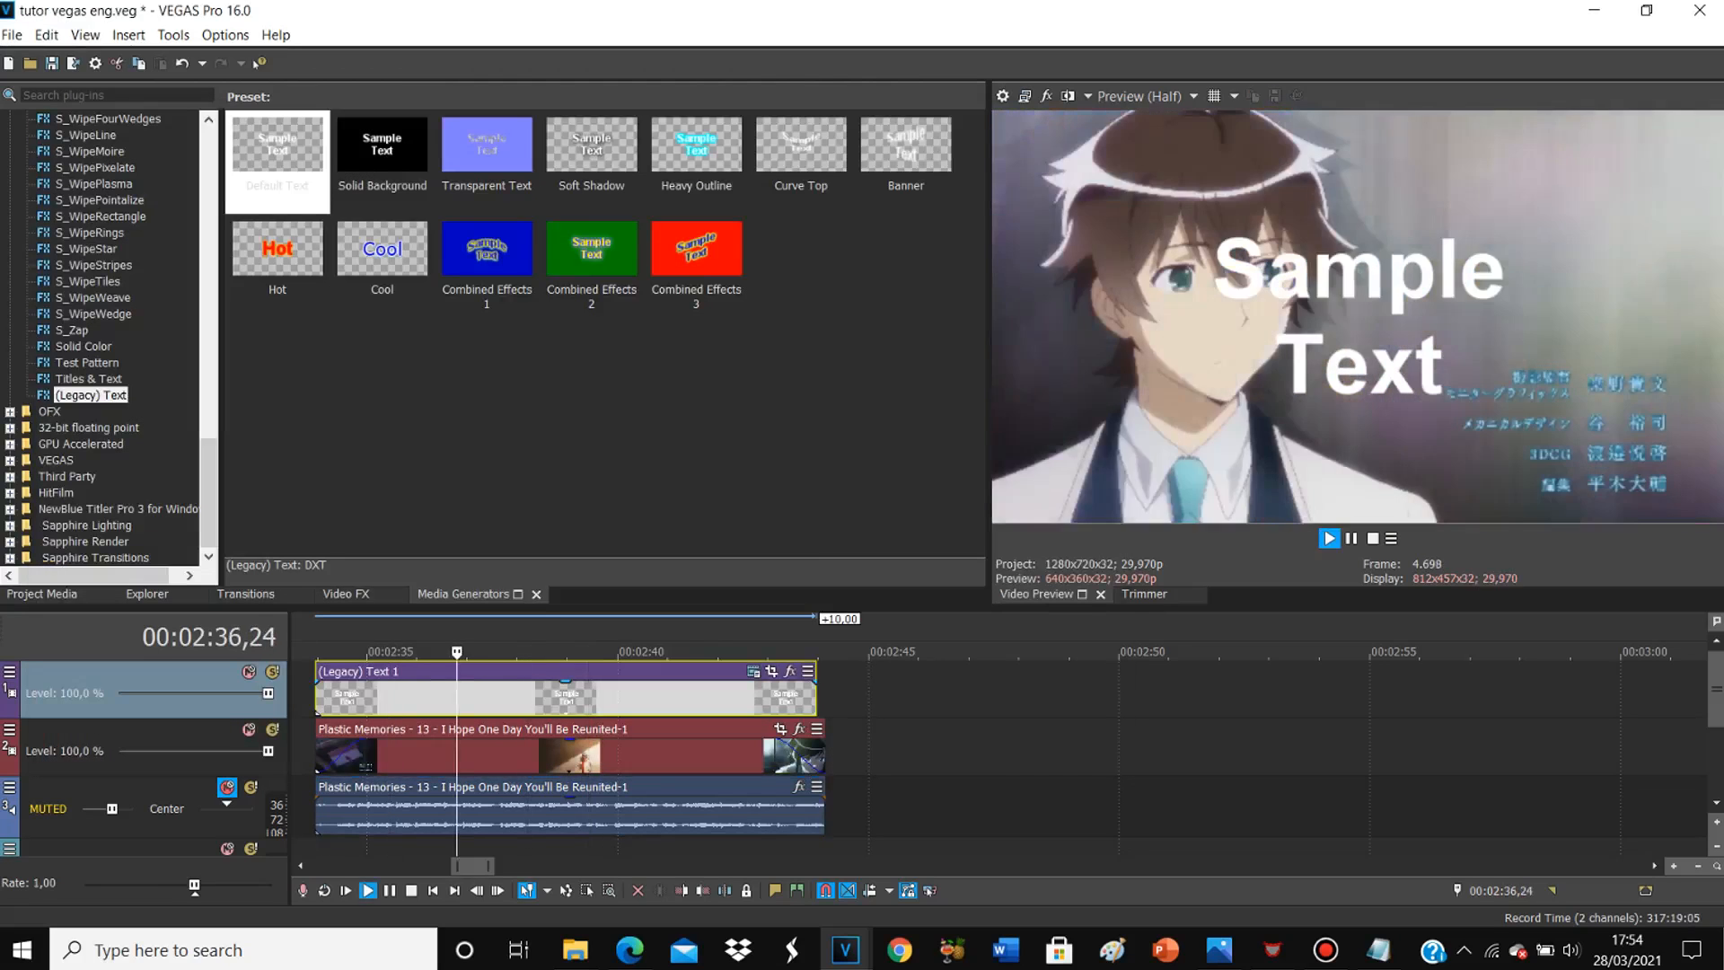
key("space")
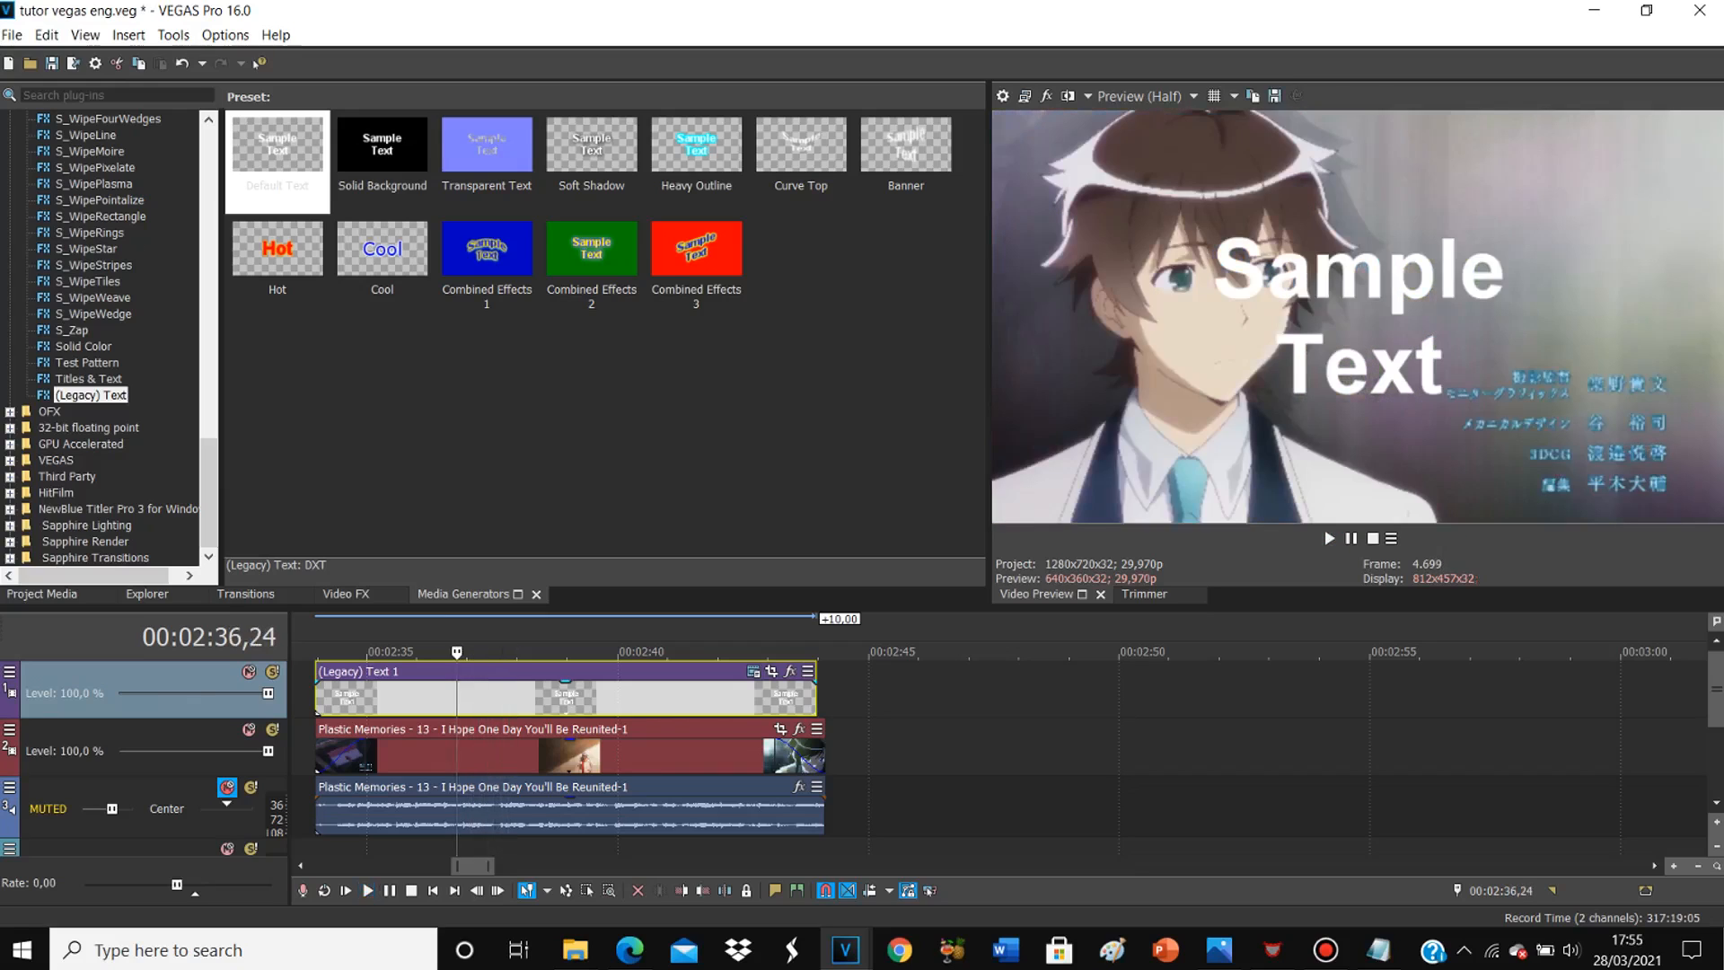
left_click(753, 672)
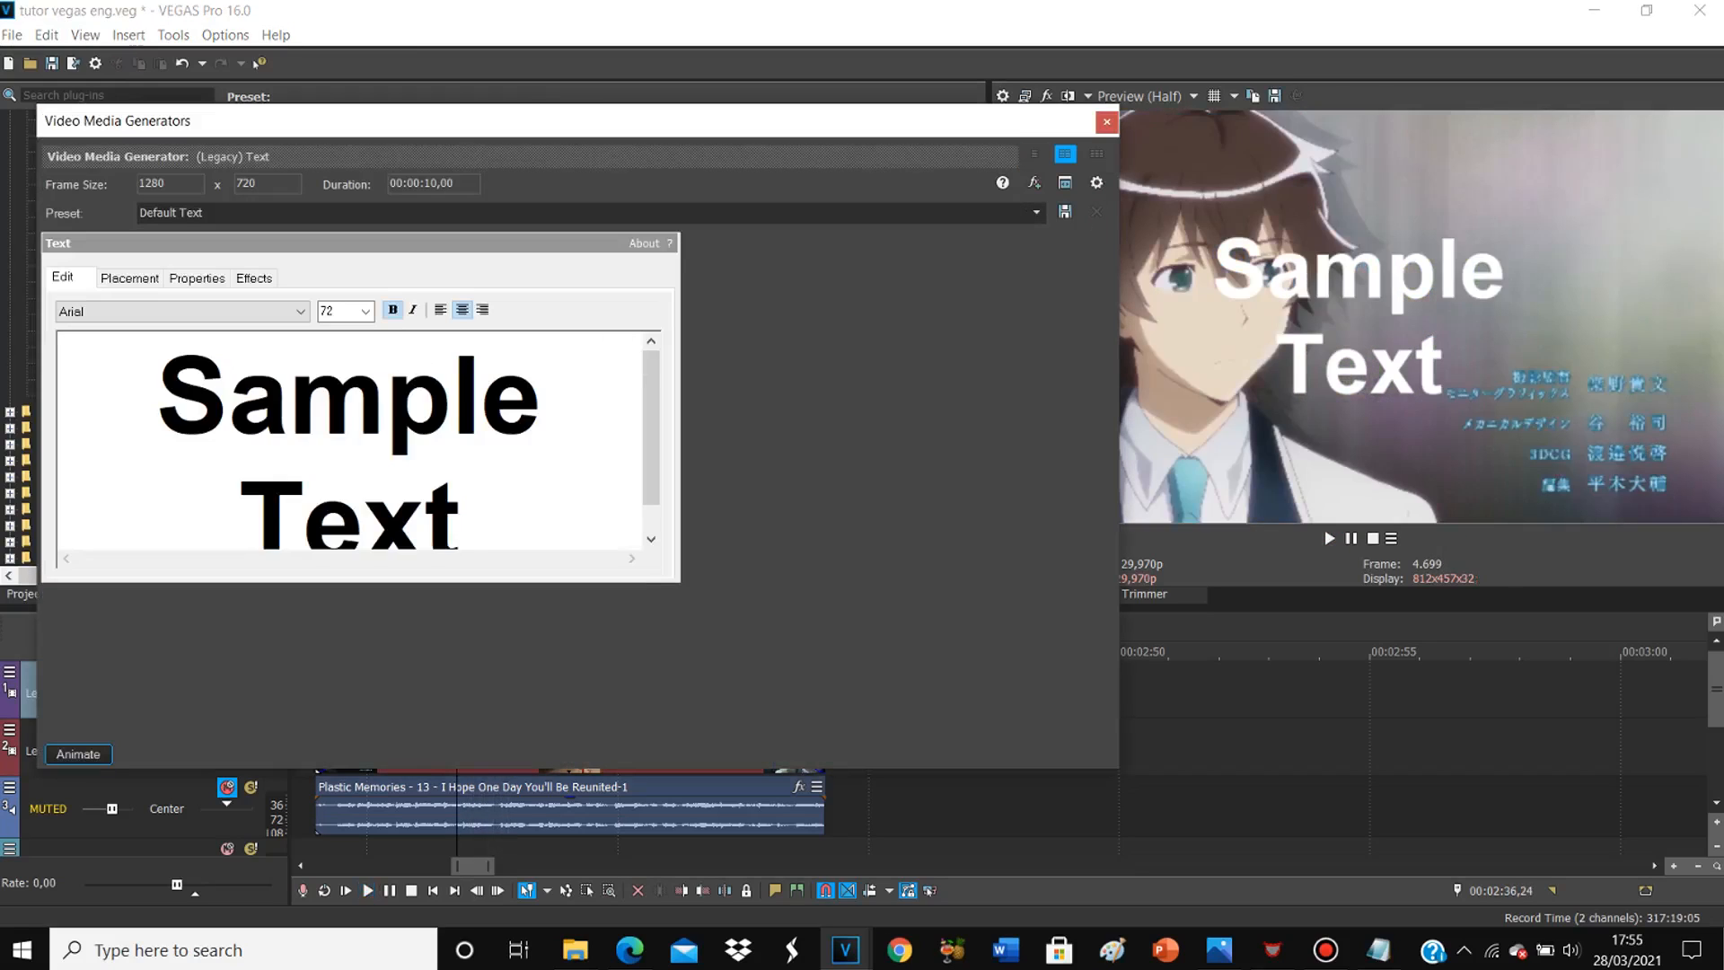
type("Isla")
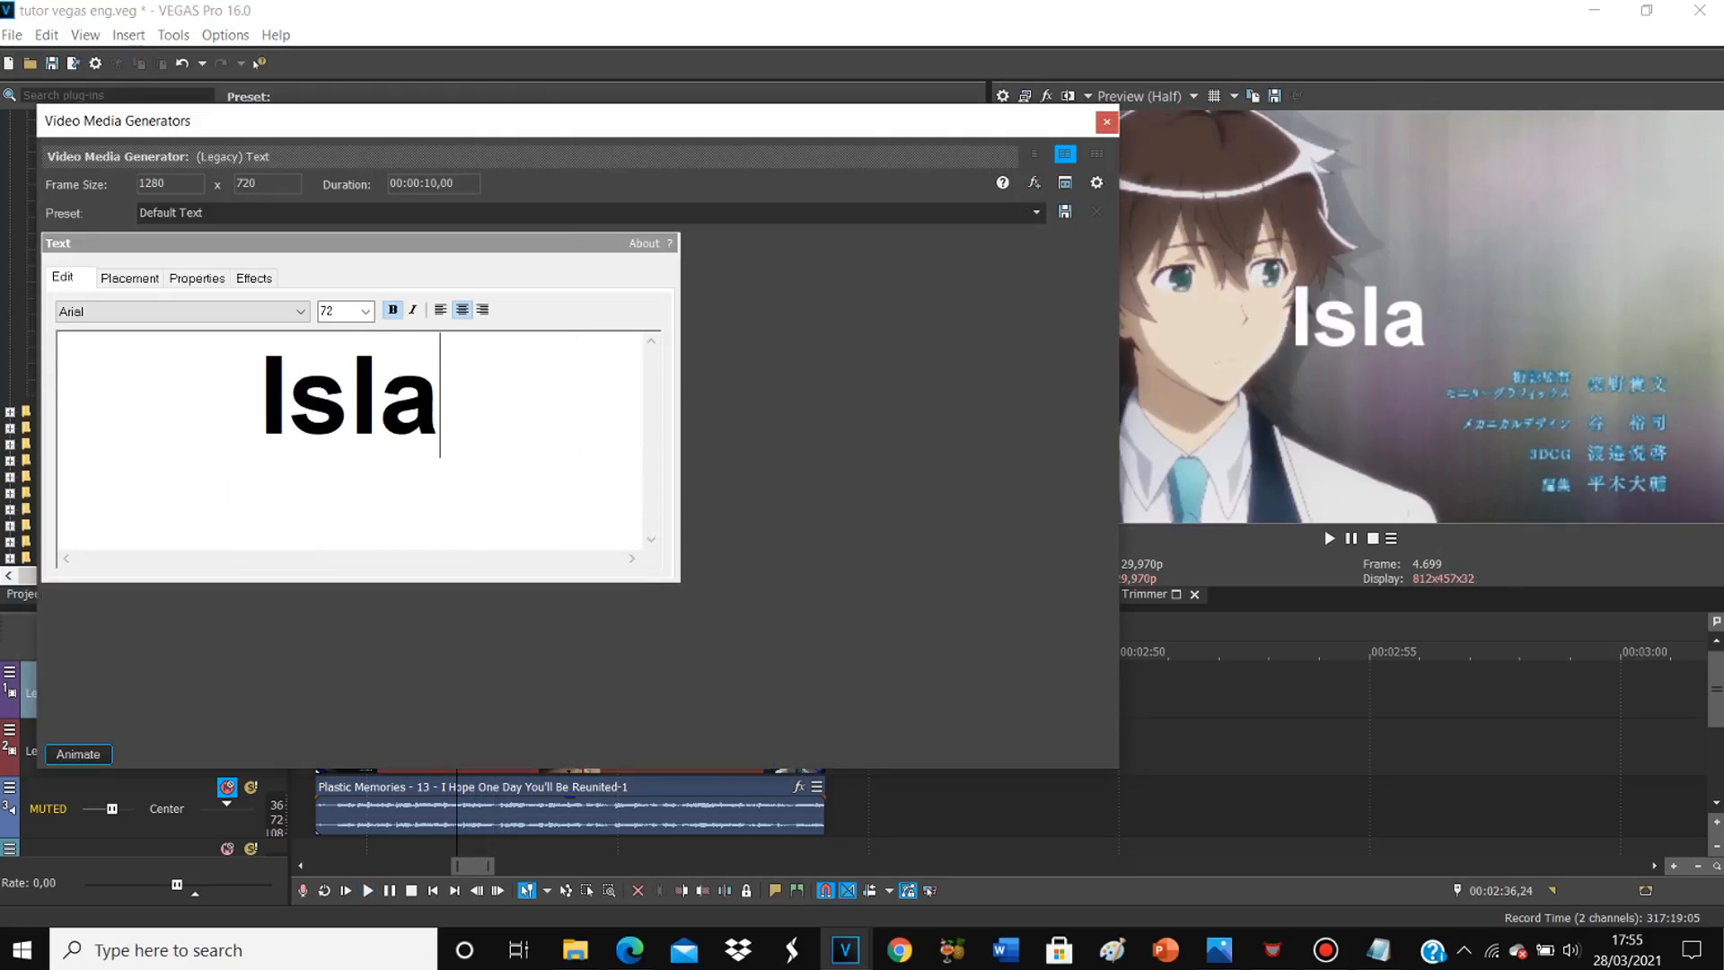
key("Return")
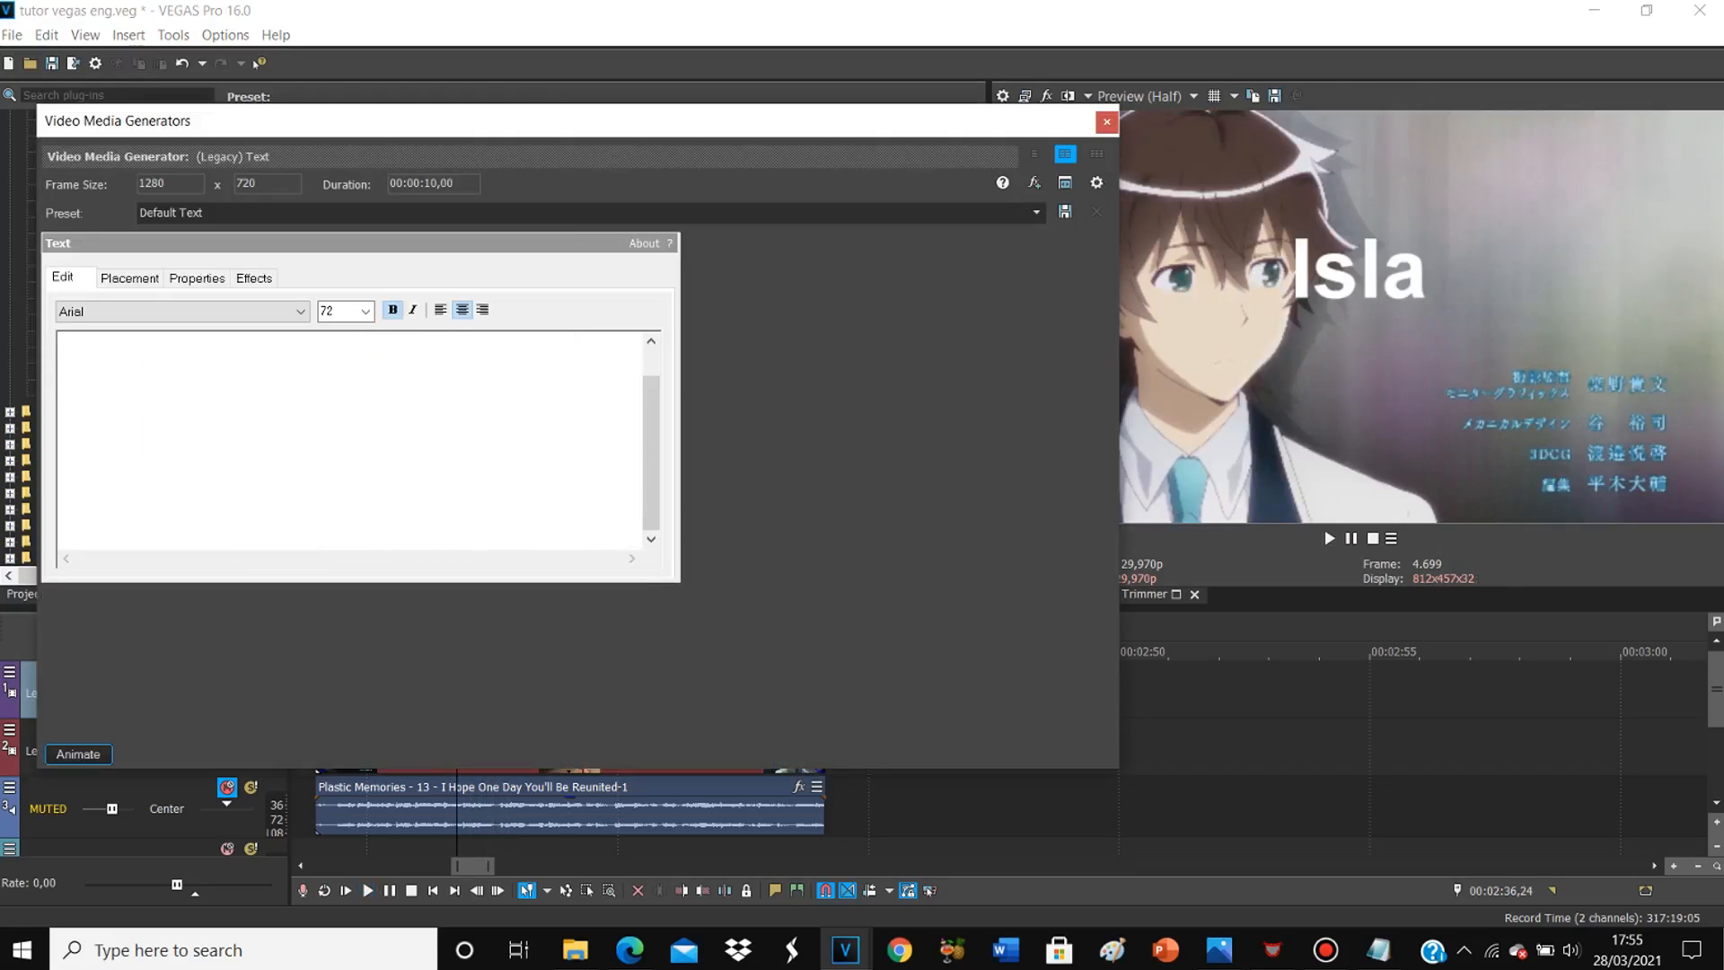
type("PLAS")
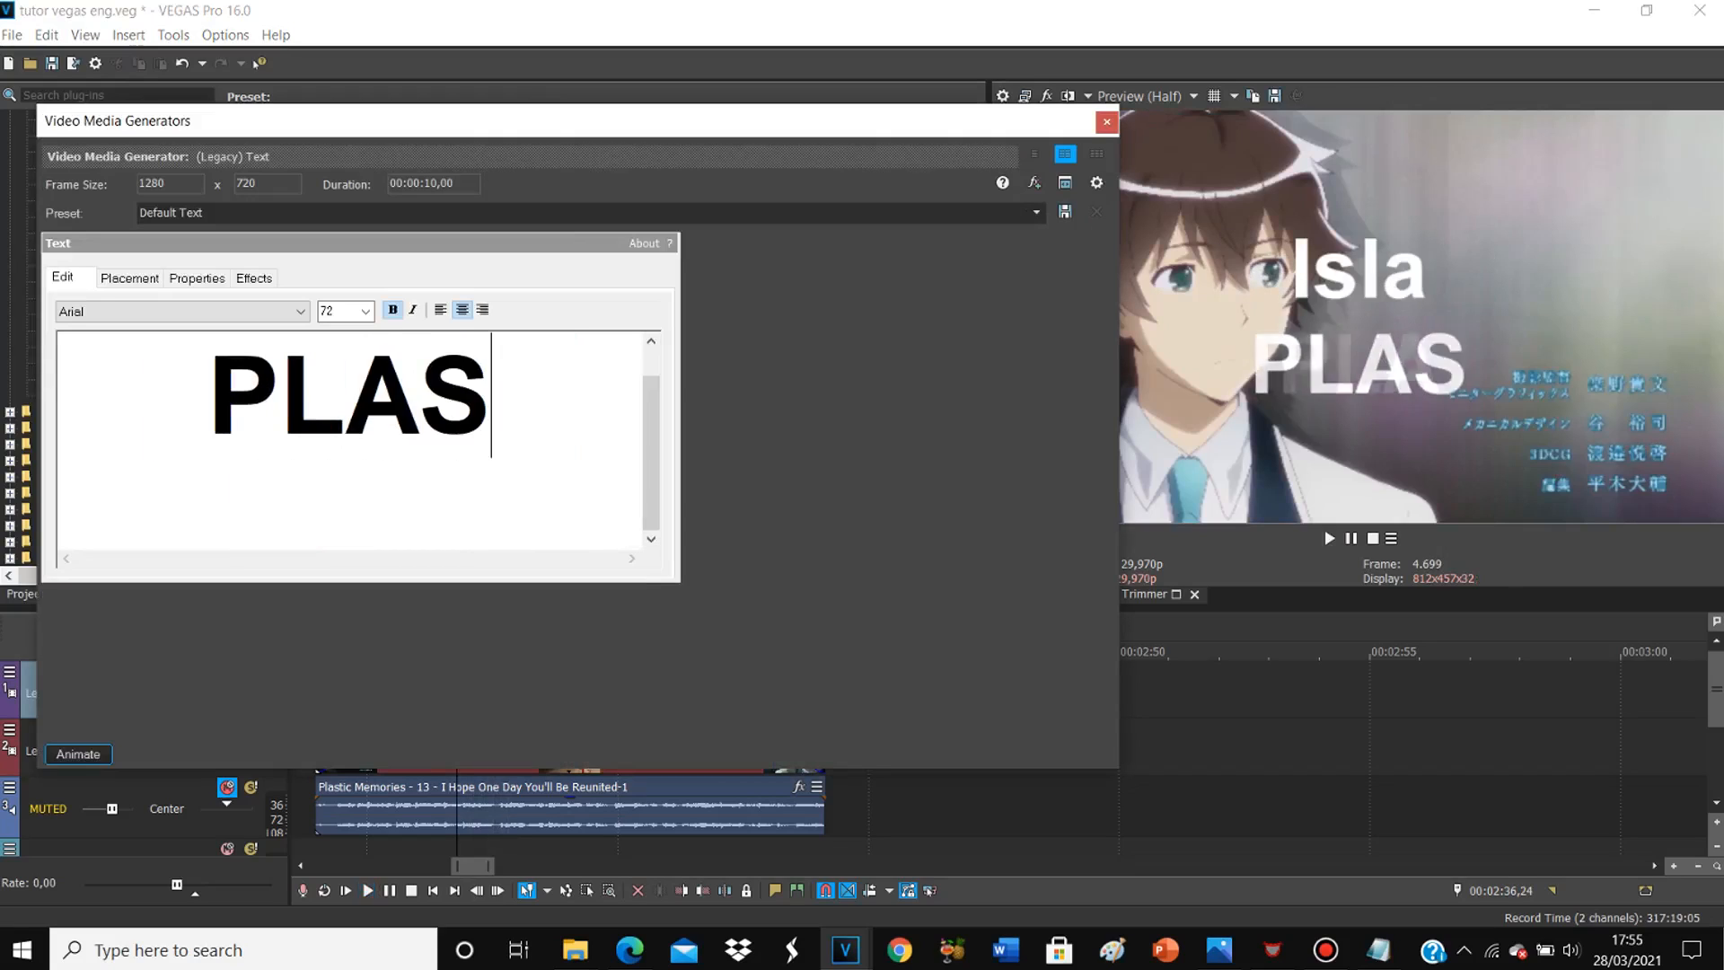
key("BackSpace")
key("BackSpace")
key("BackSpace")
type("las")
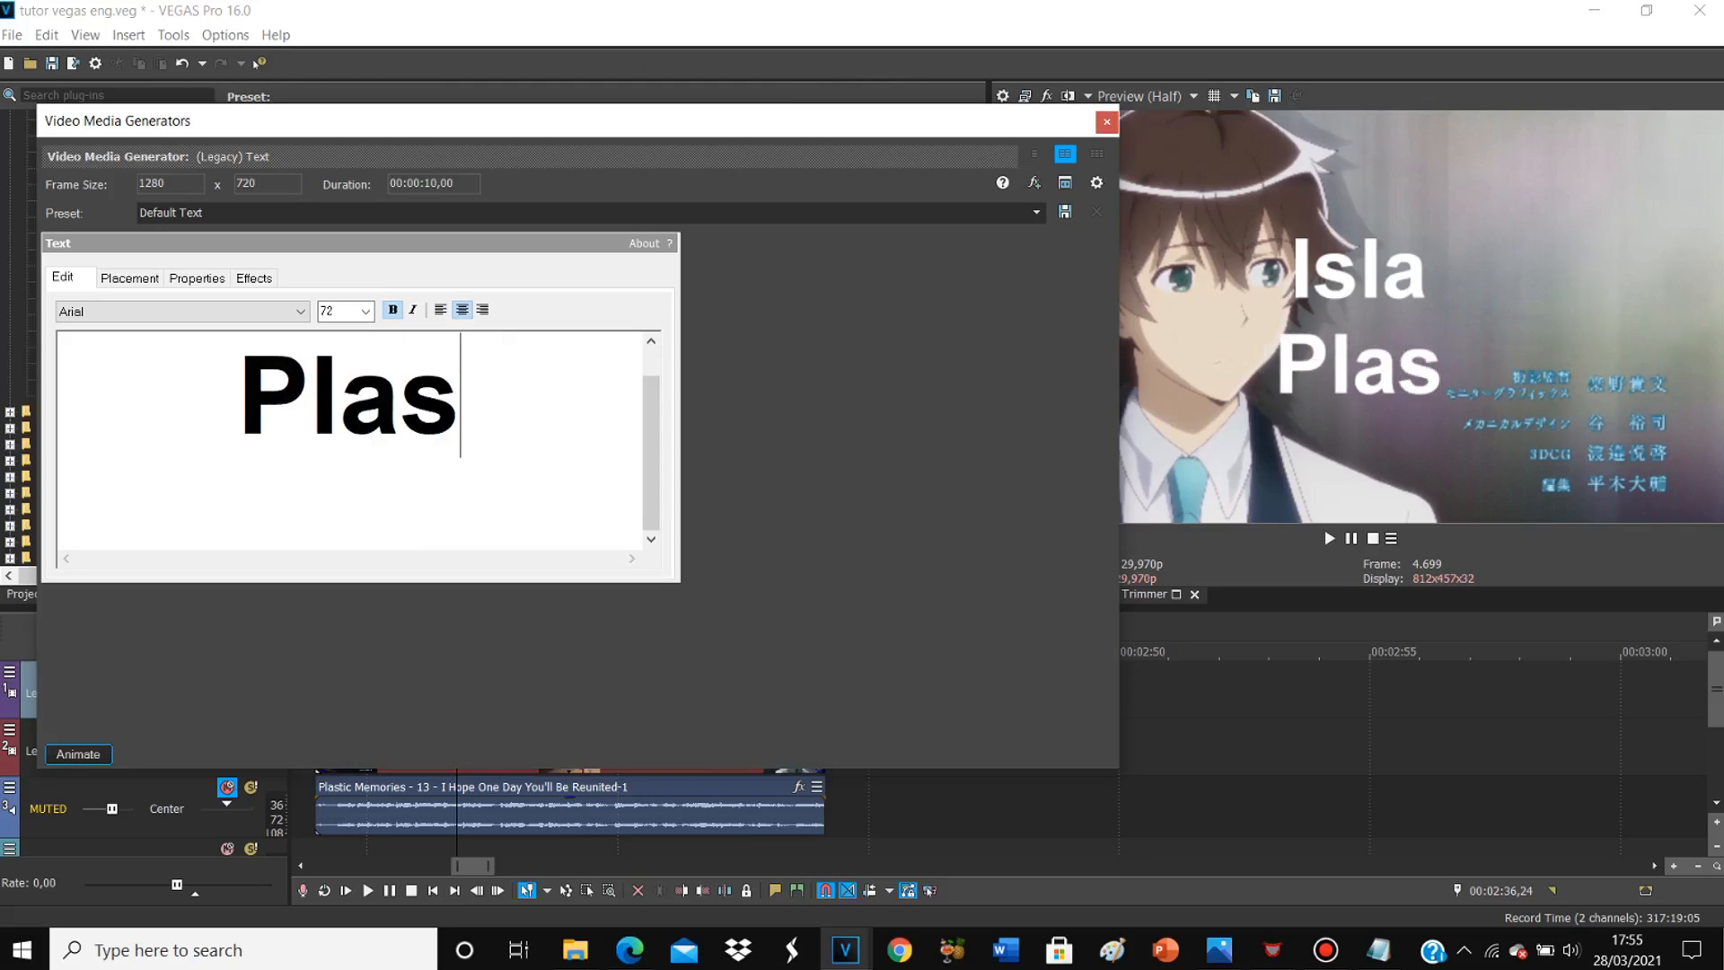
type("tic memories")
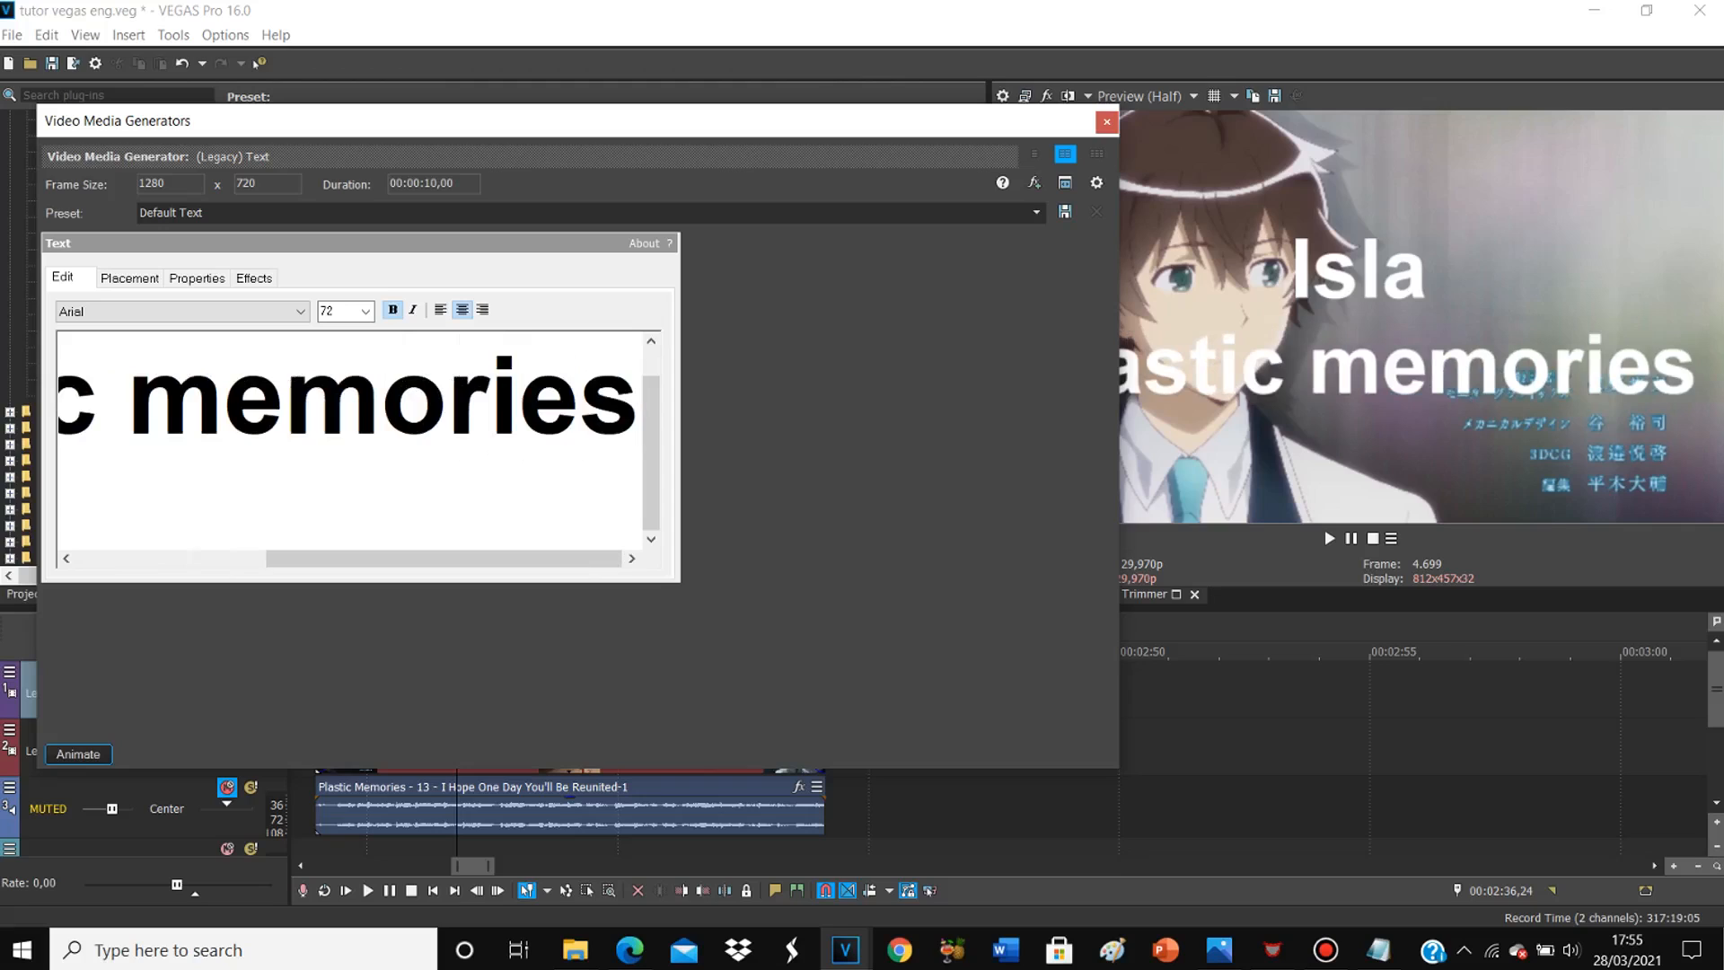
Step: Change the first line of the text to all capitals, "ISLA"
left_click_drag(651, 453, 651, 428)
left_click_drag(206, 404, 71, 404)
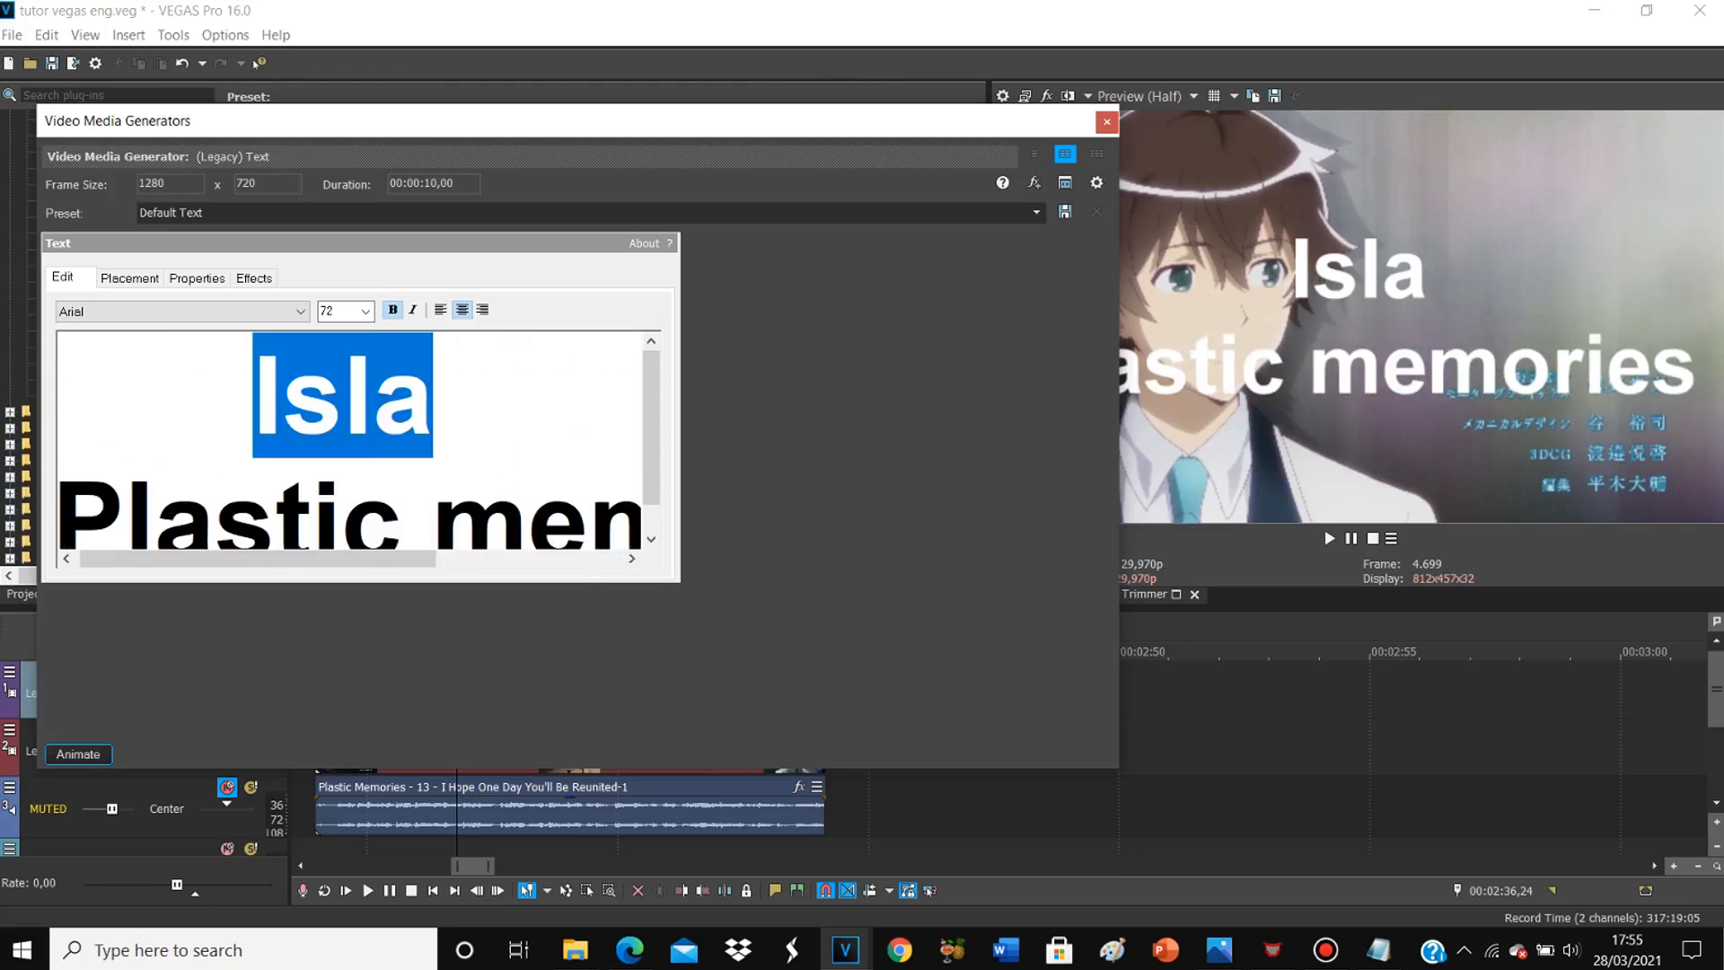
key("shift+Left")
key("shift+Left")
key("shift+Left")
type("SLA")
scroll(350, 440, "down", 1)
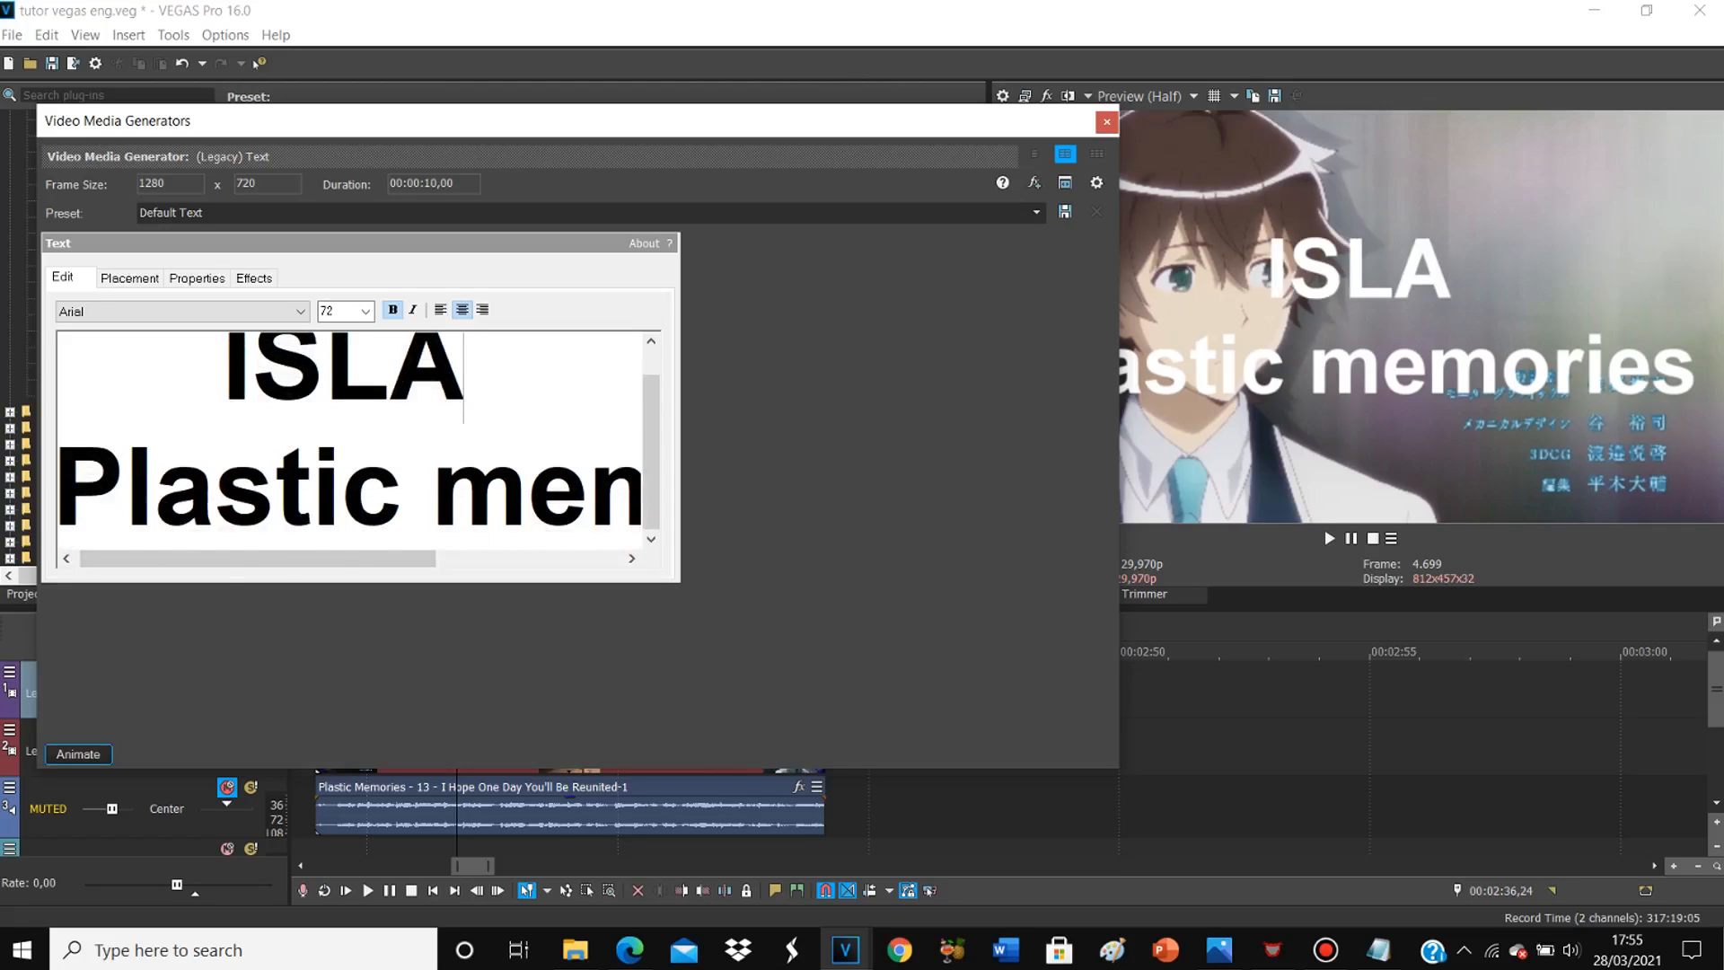
Step: Set the font size of the "ISLA" line to 48
key("shift+Left")
key("shift+Left")
key("shift+Left")
key("shift+Left")
left_click(365, 311)
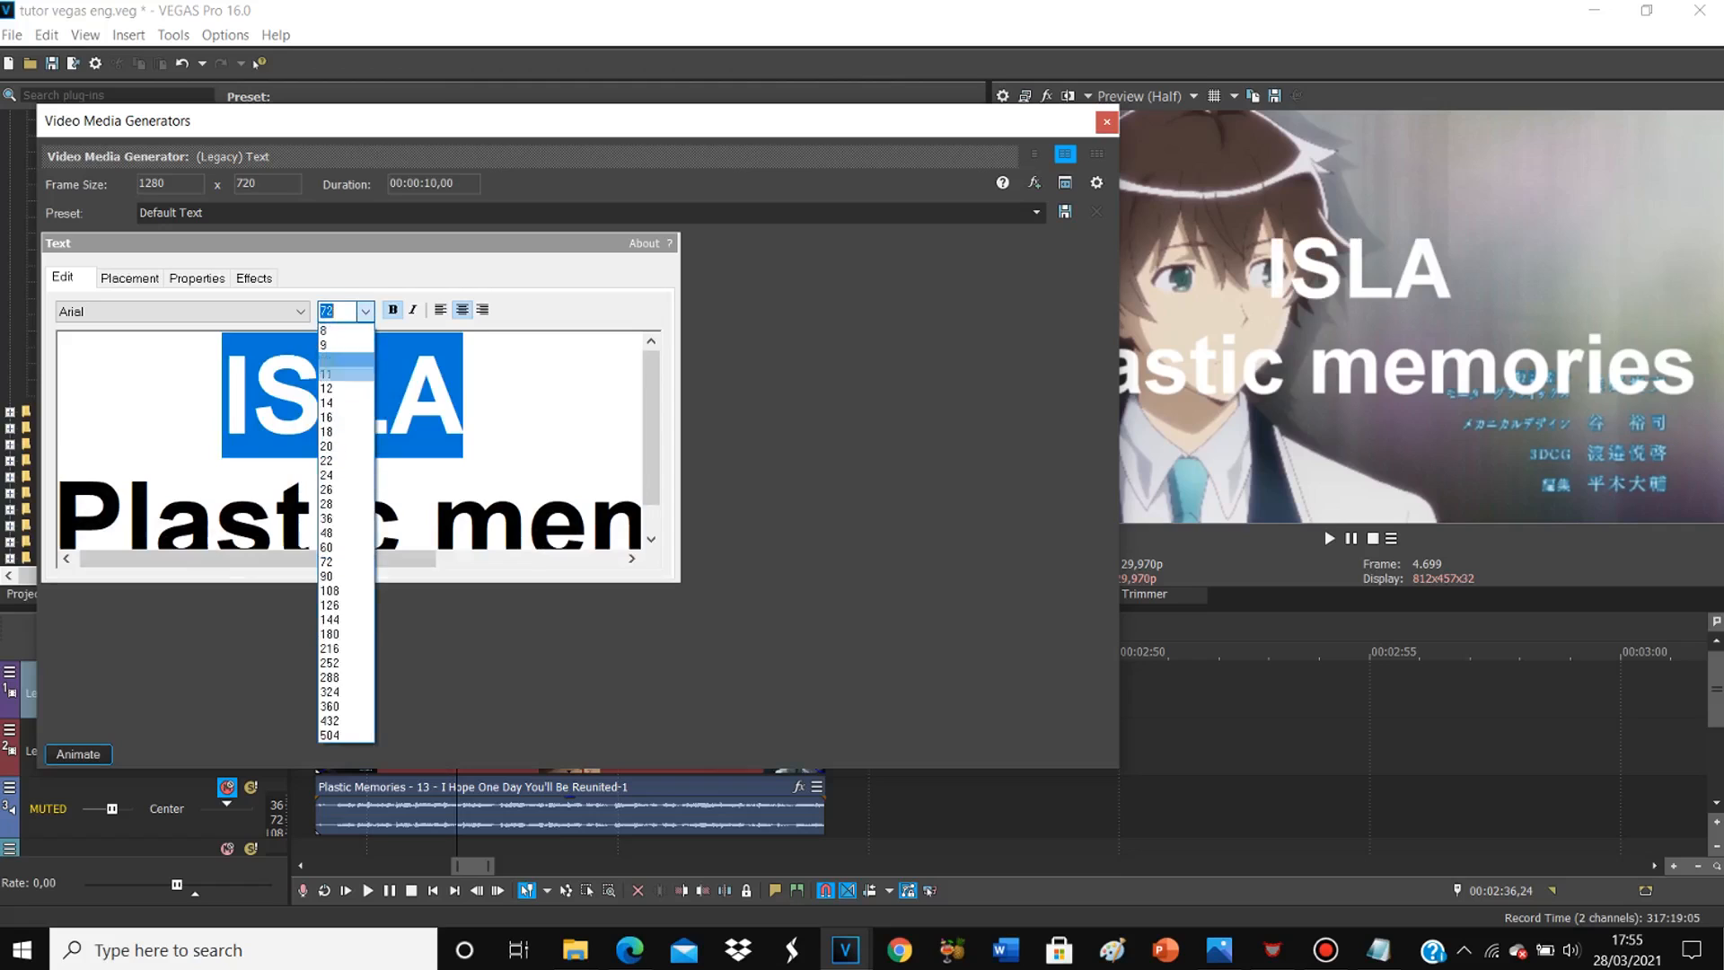
left_click(345, 534)
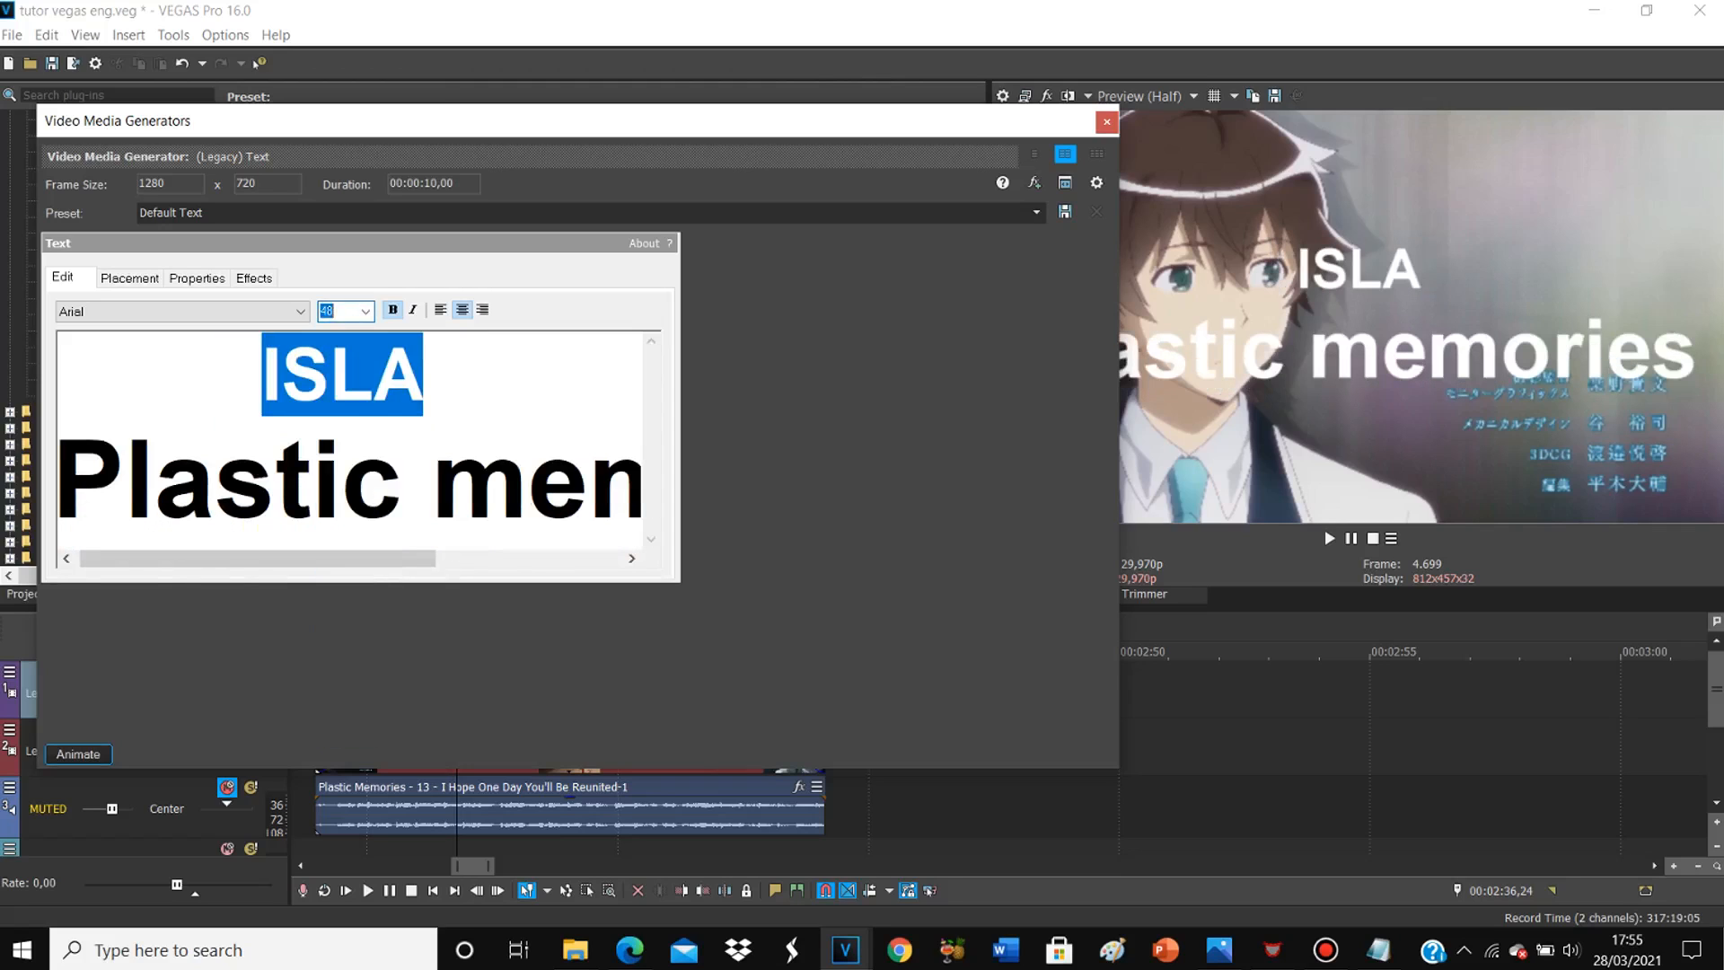
Step: Set the "Plastic memories" line to font size 36 without bold, and preview the text over the video
left_click_drag(314, 559, 507, 559)
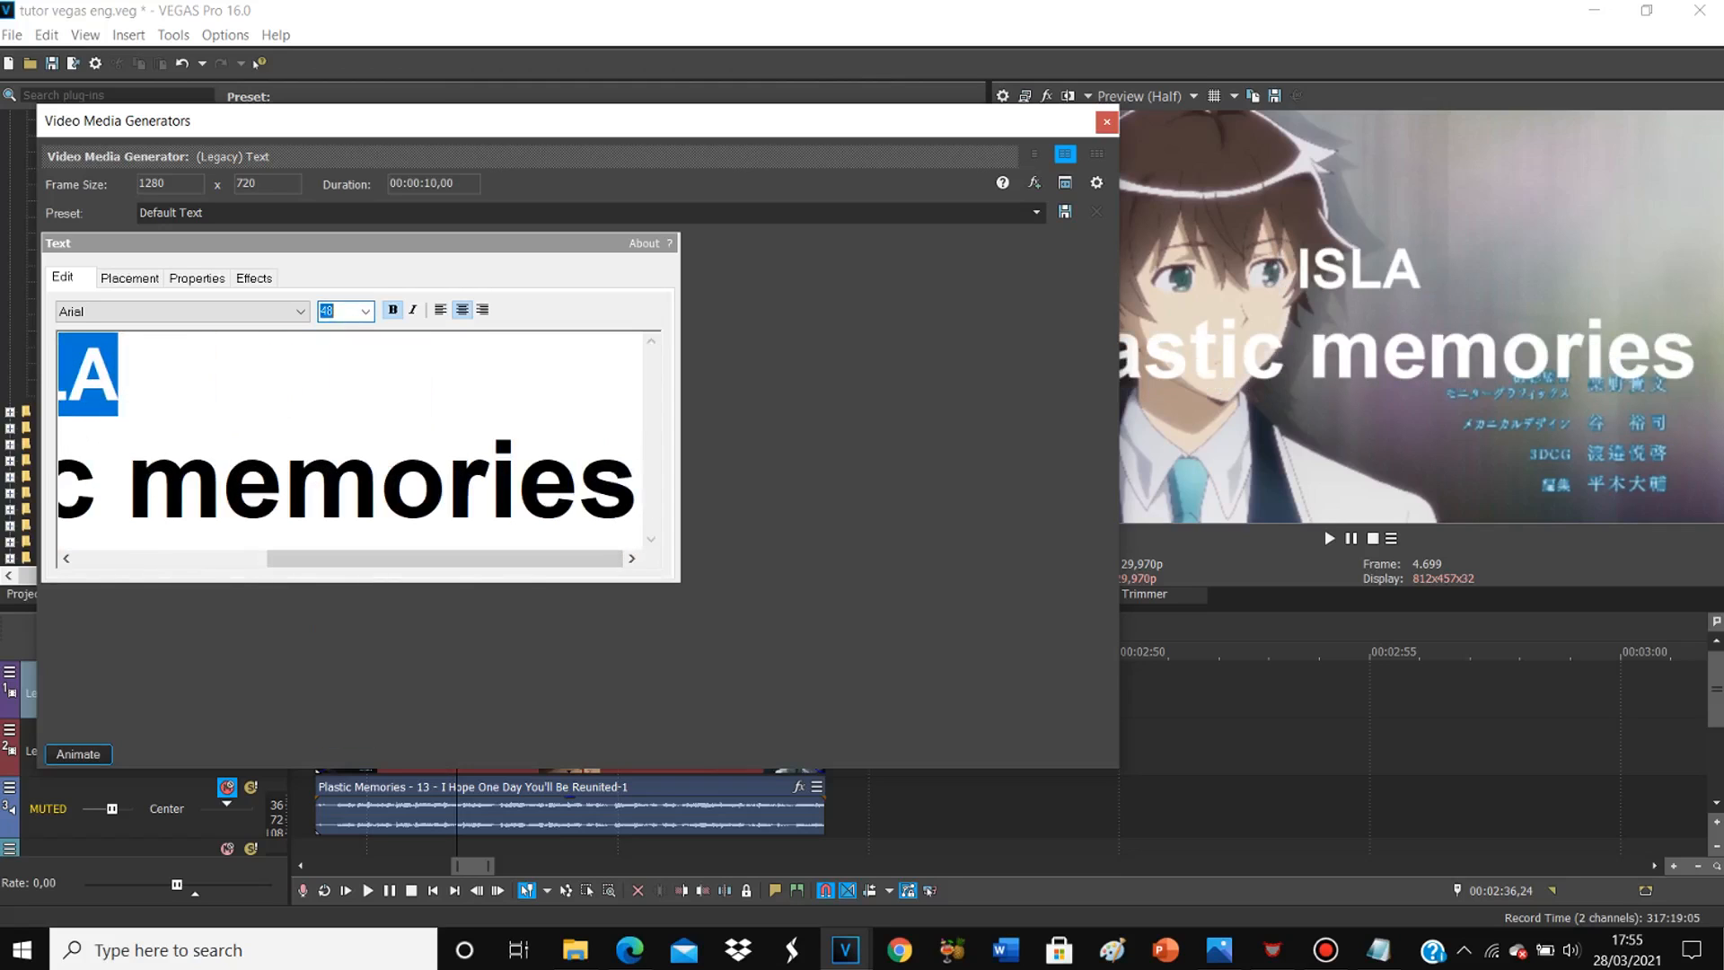
left_click_drag(639, 485, 61, 482)
left_click(365, 311)
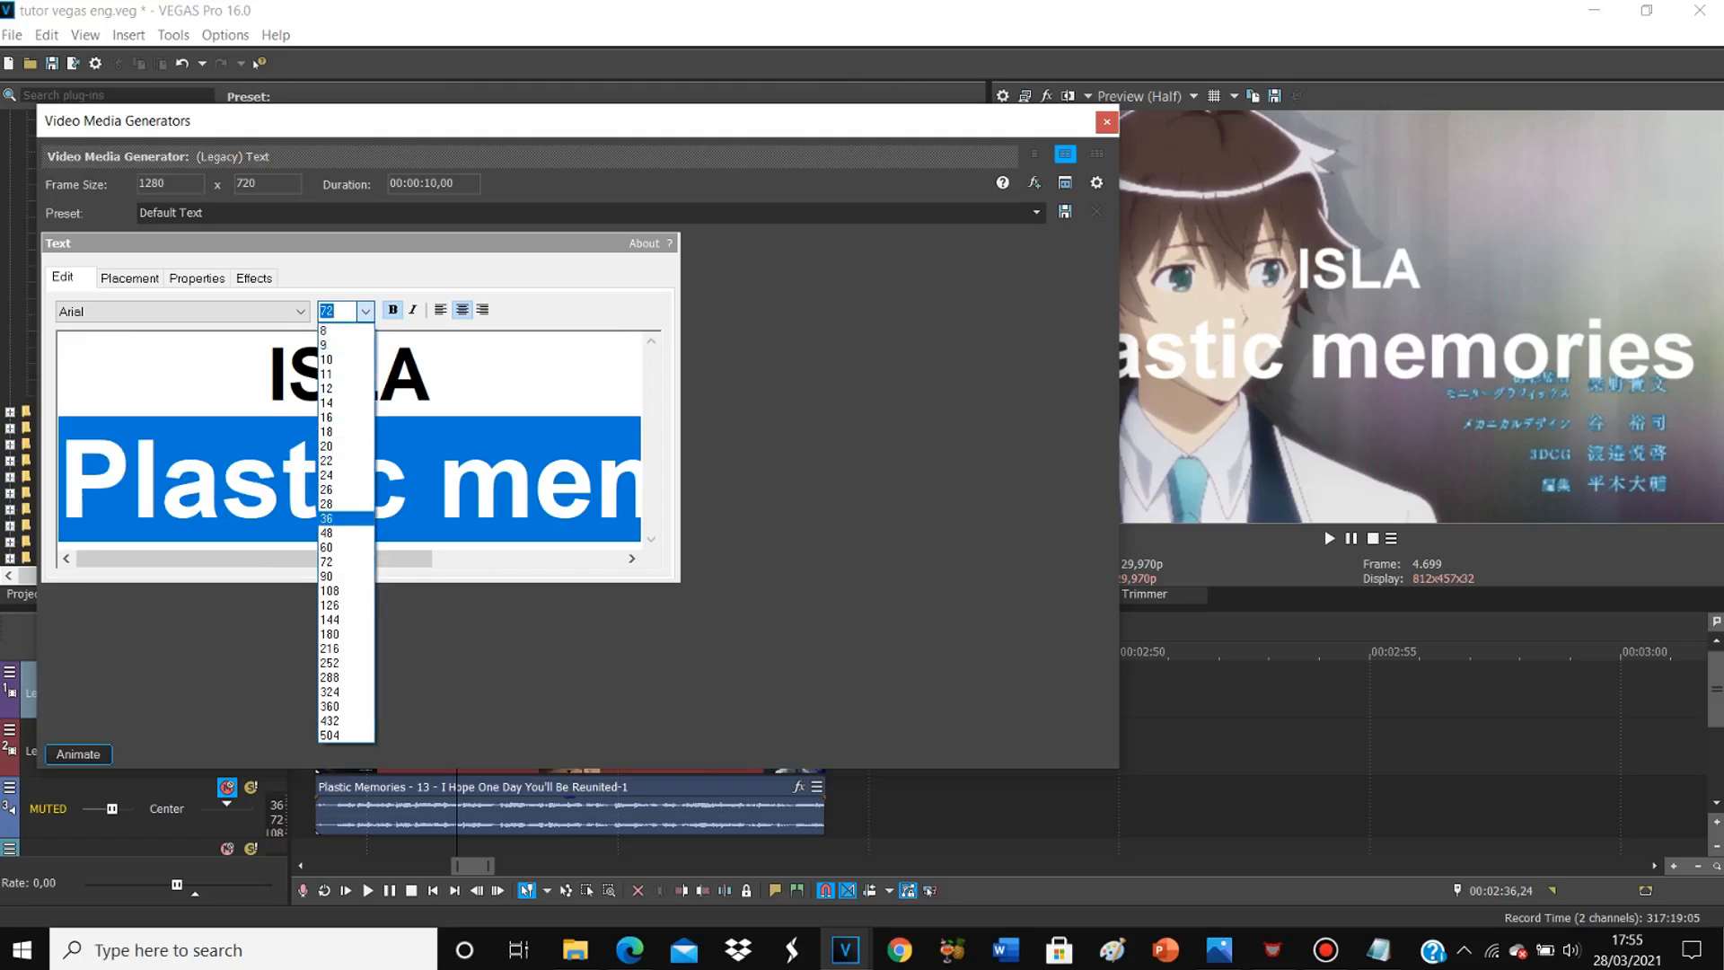
left_click(346, 518)
left_click(393, 310)
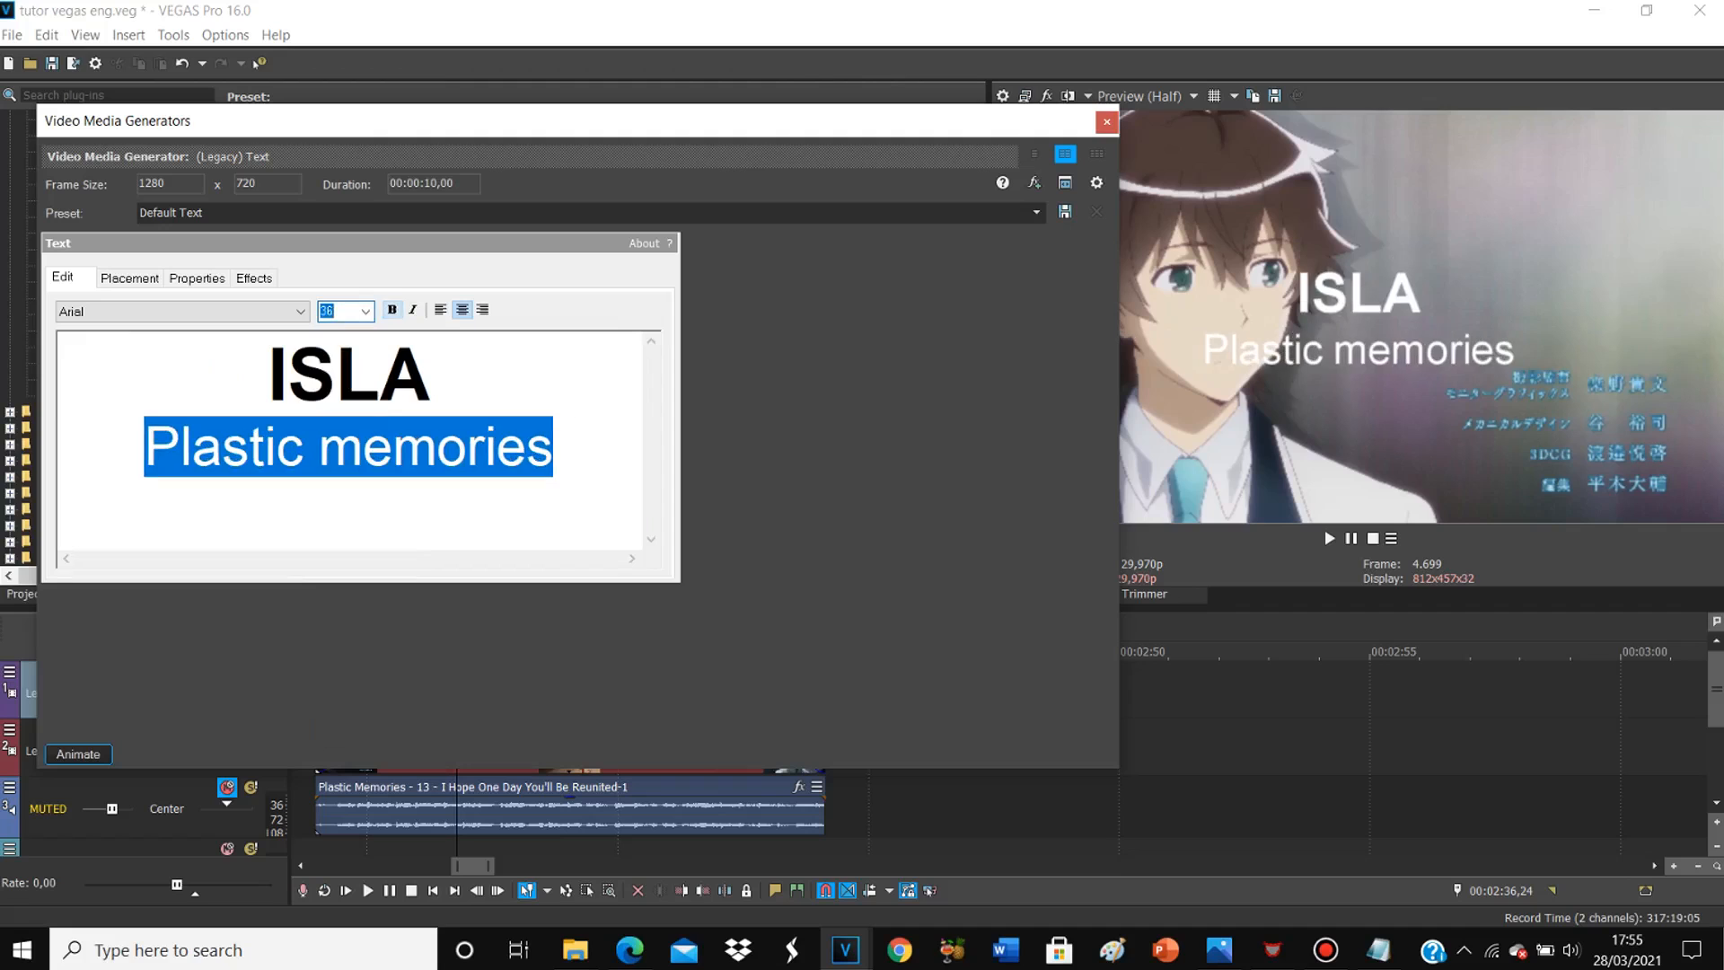
left_click(1106, 123)
key("space")
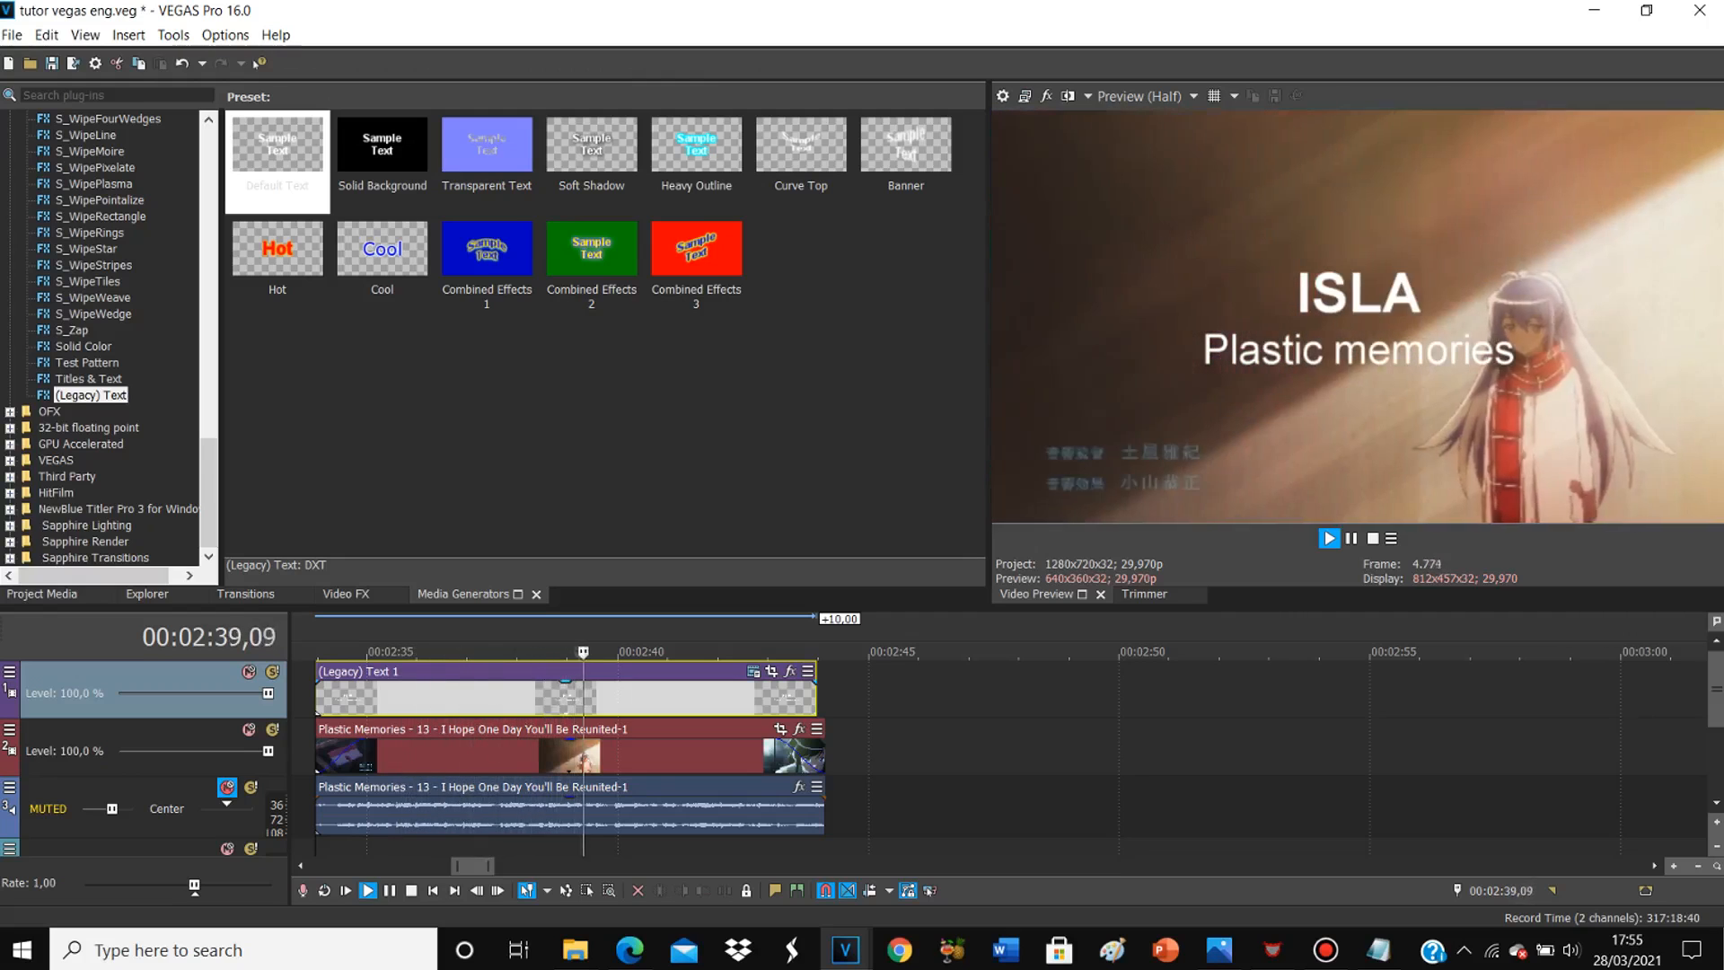
key("space")
Step: Split the text event at 00:02:37,14 and delete the portion before the cut
left_click(507, 693)
left_click(490, 696)
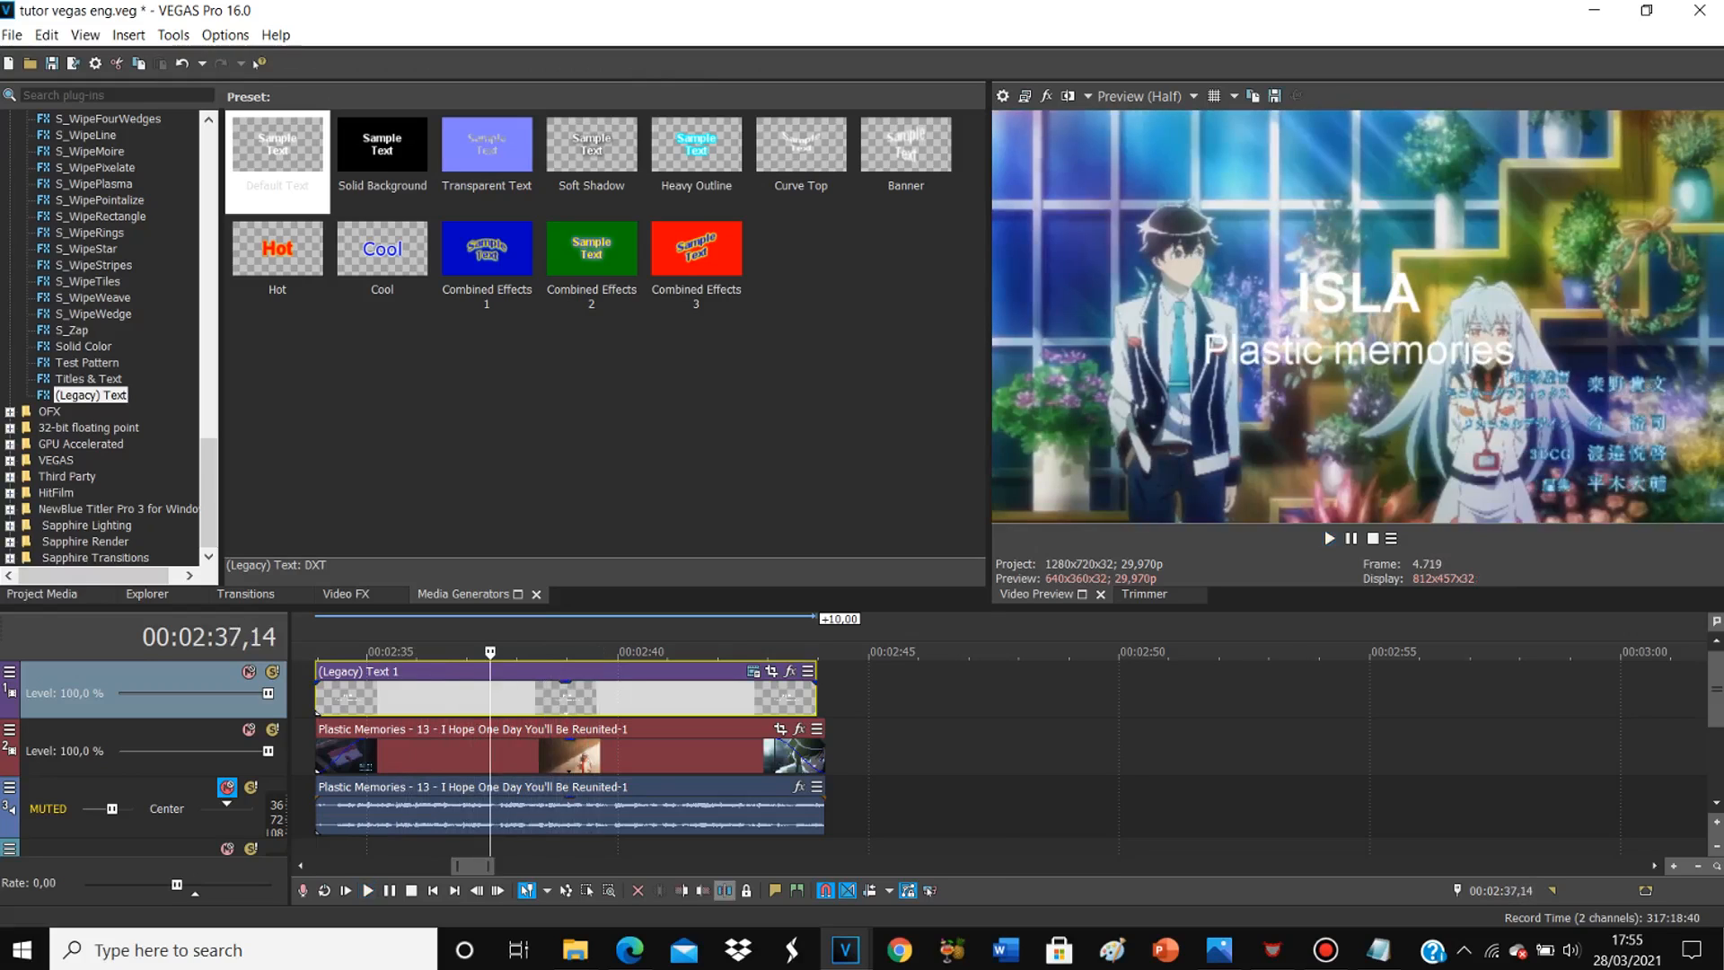
left_click(724, 891)
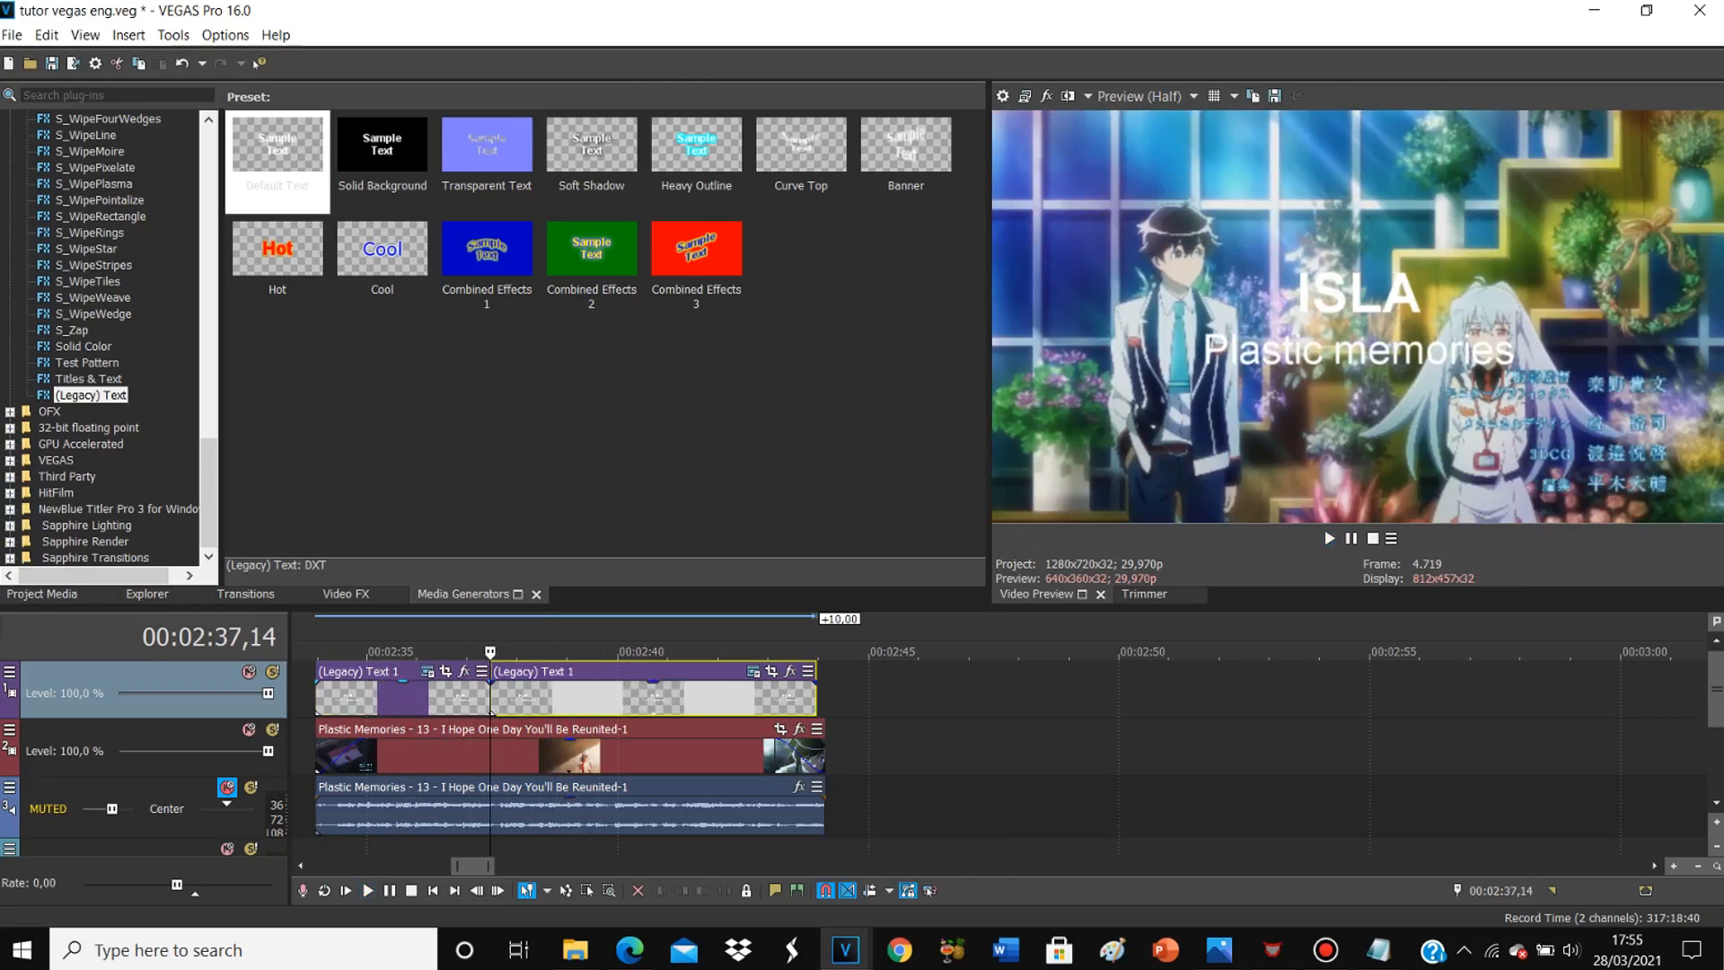
left_click(457, 697)
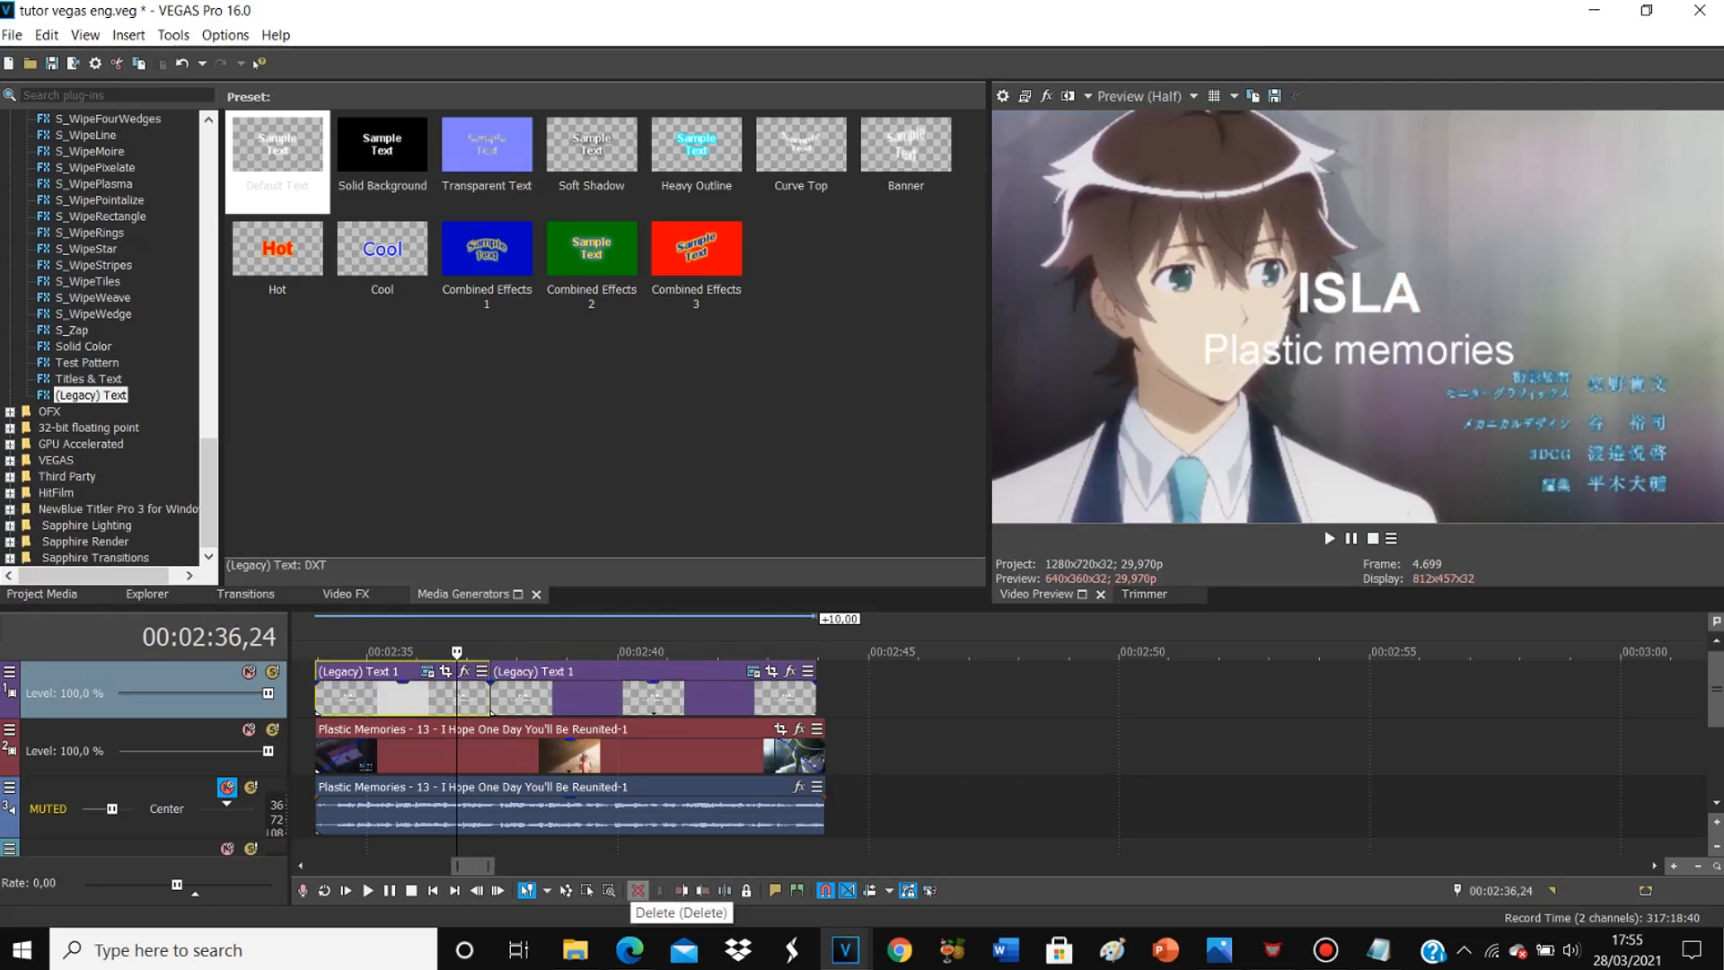
left_click(638, 891)
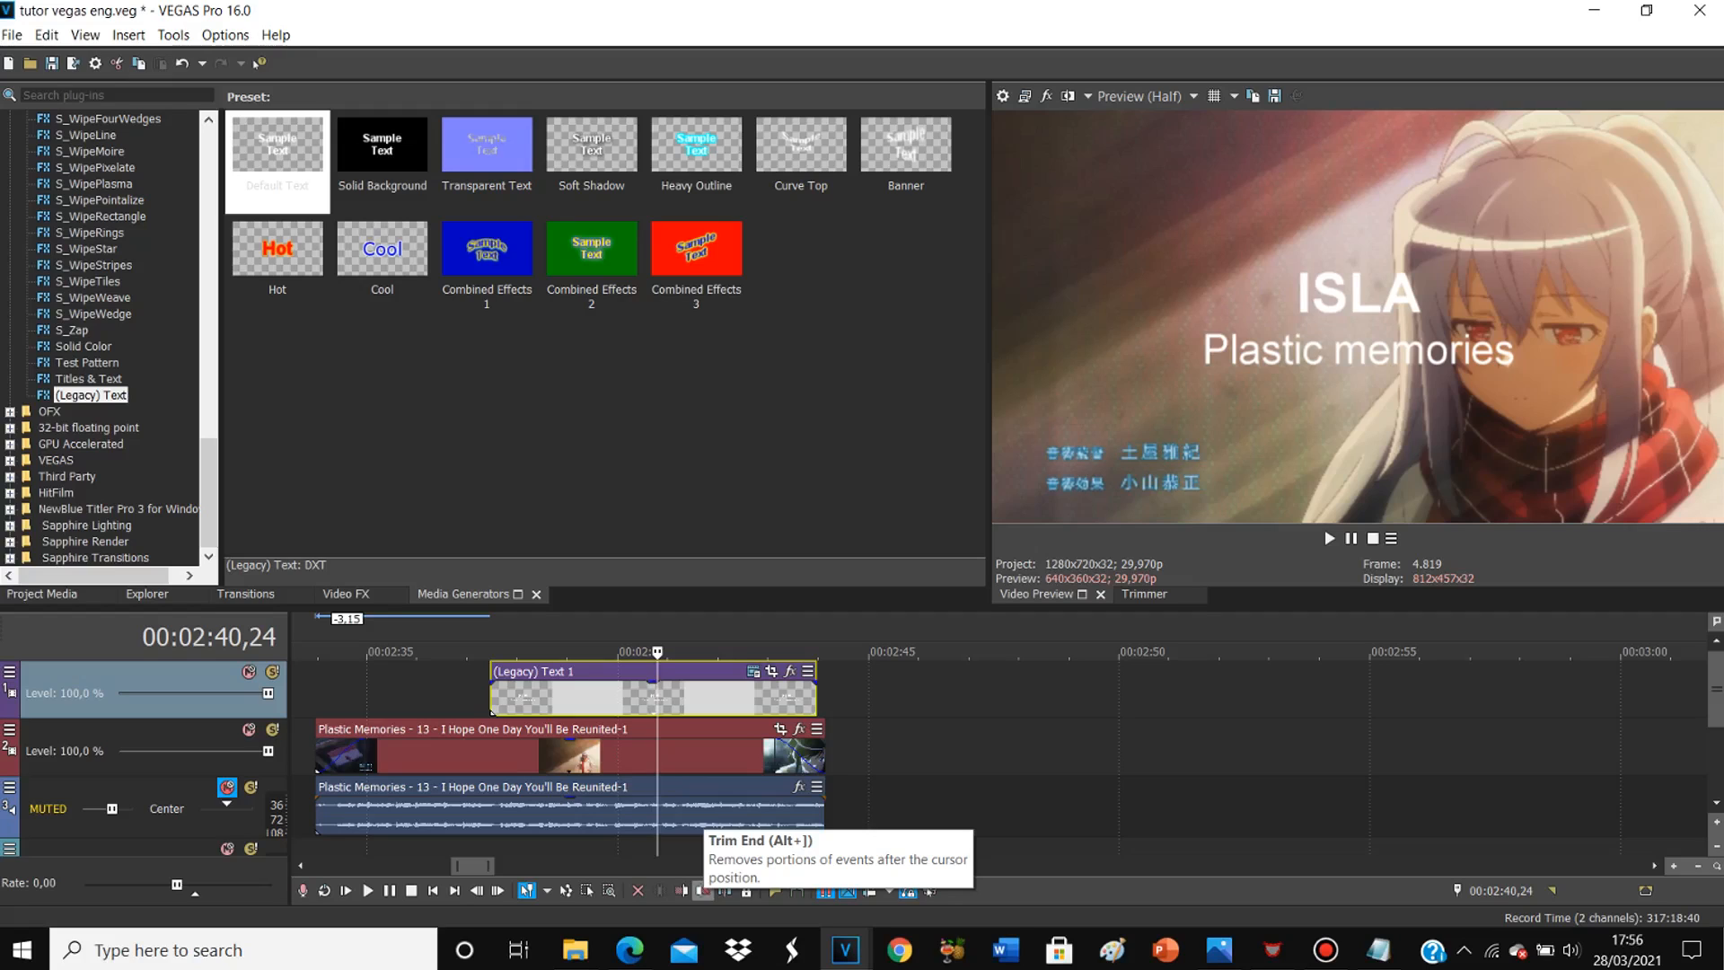
Step: Trim the end of the text event at 00:02:40,24 and preview it from 00:02:37,00
left_click(704, 890)
left_click(467, 696)
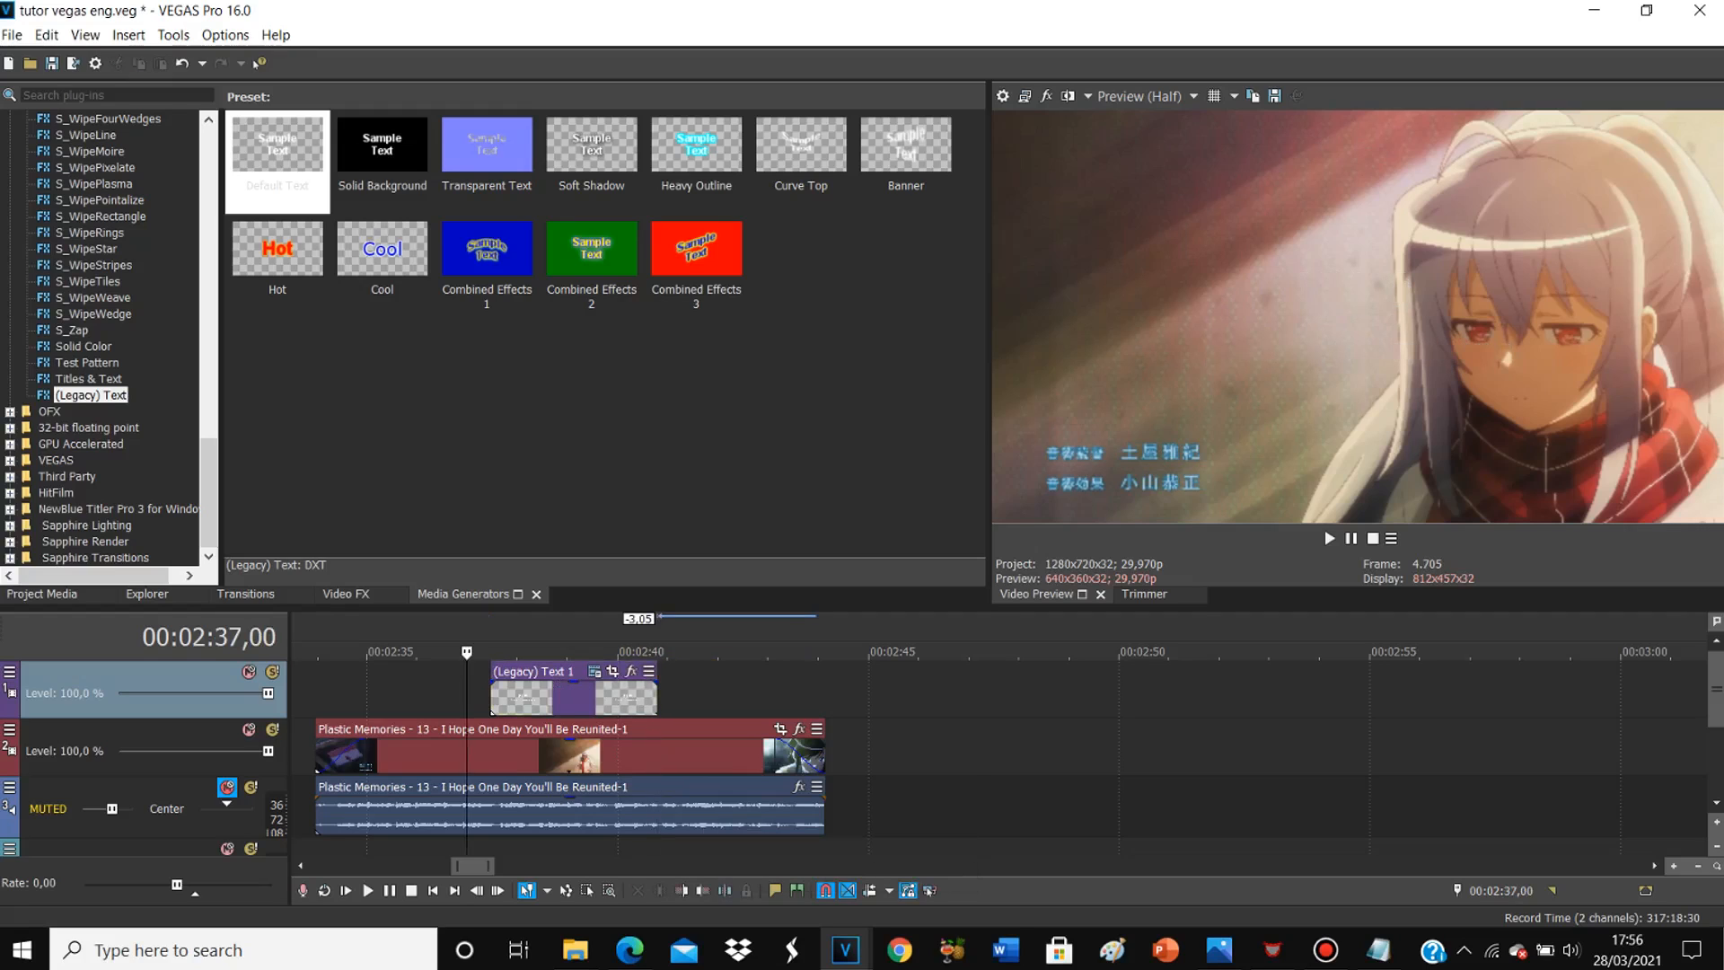
key("space")
scroll(999, 754, "up", 3)
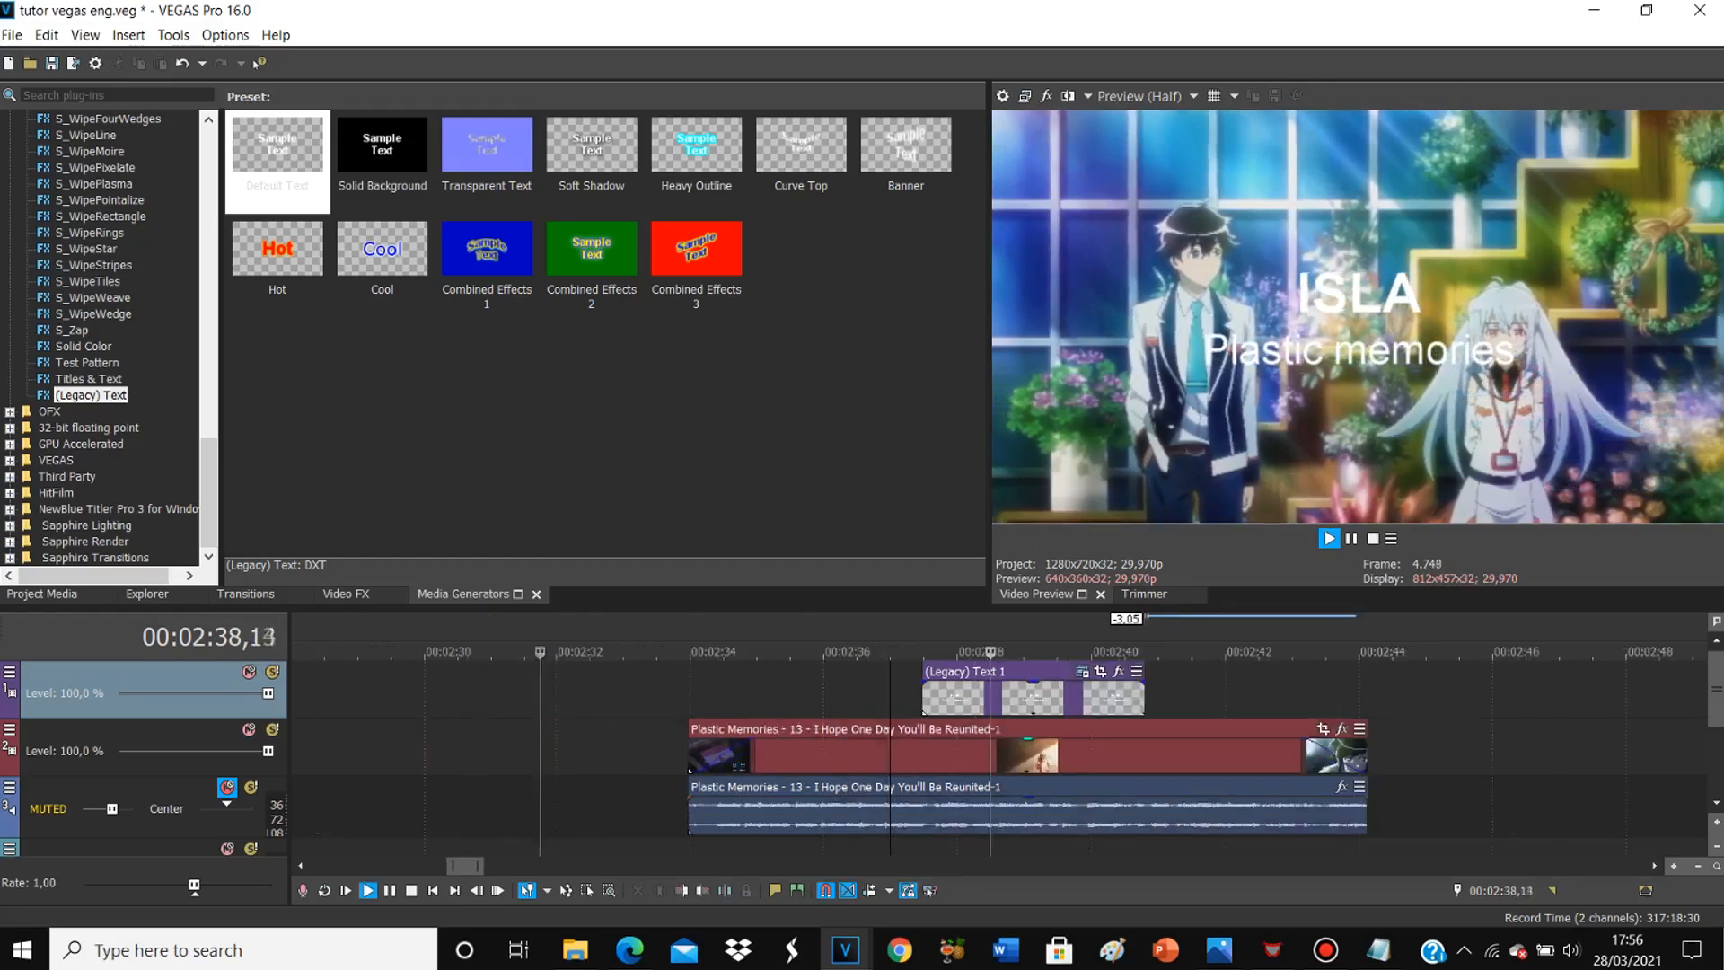
key("space")
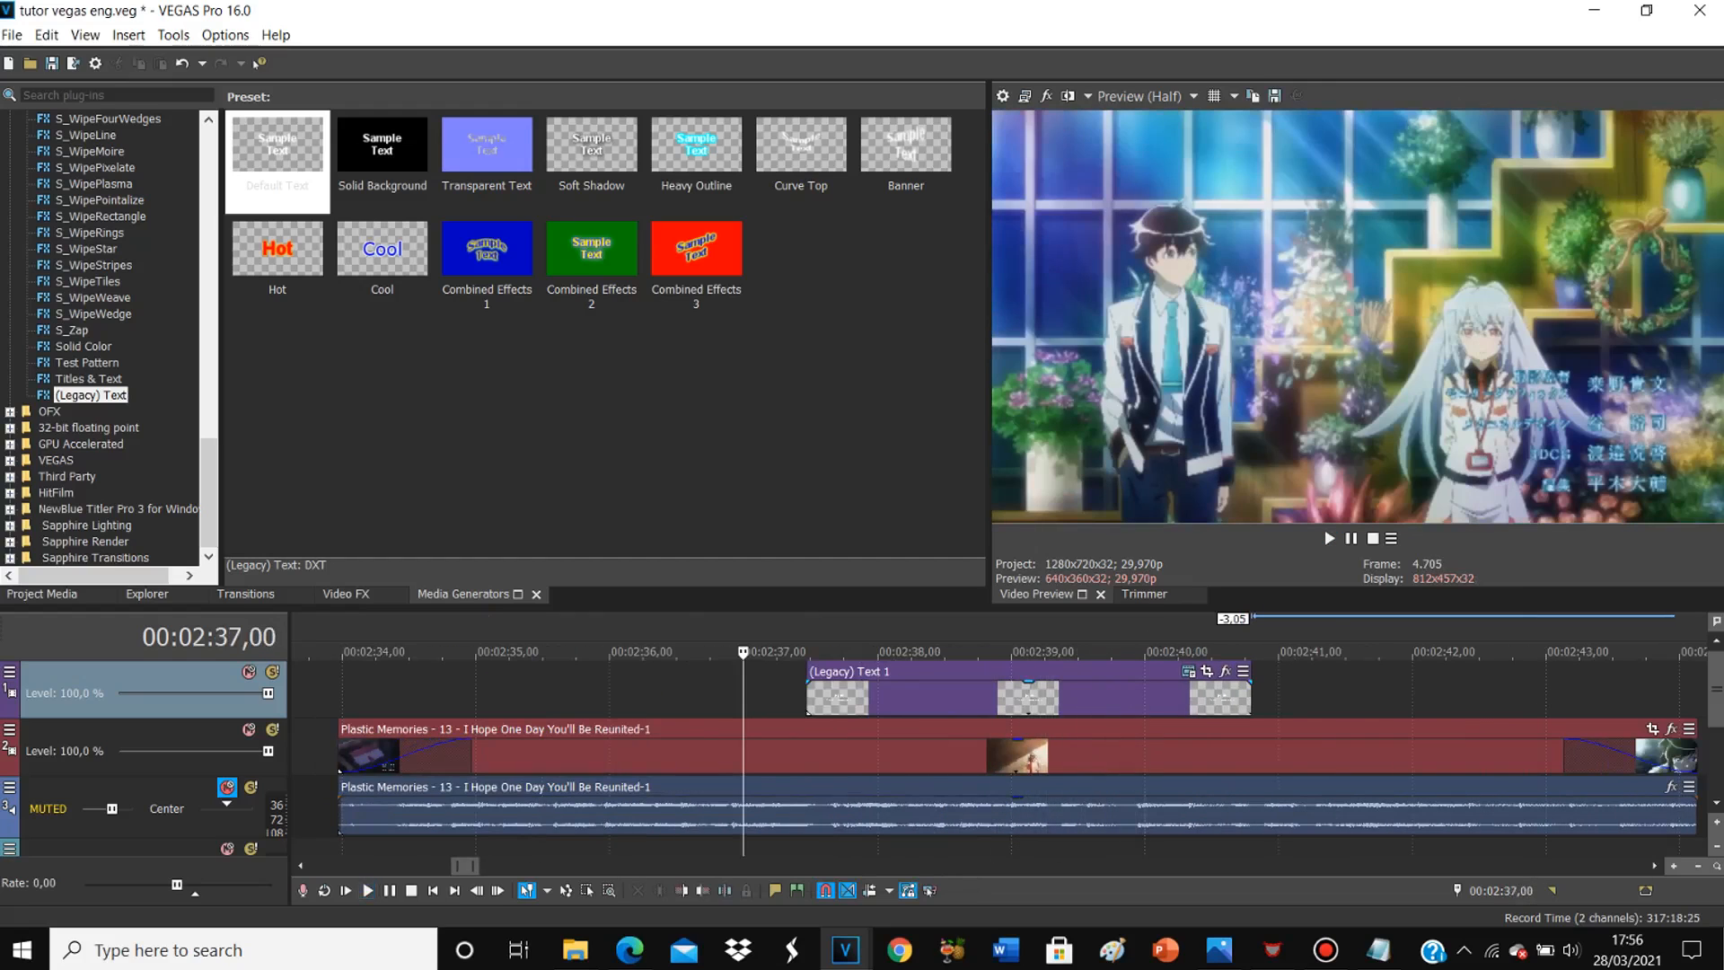
Step: Add a fade-in of about half a second and a 00:00:00,15 fade-out to the text event, and preview them
left_click(840, 701)
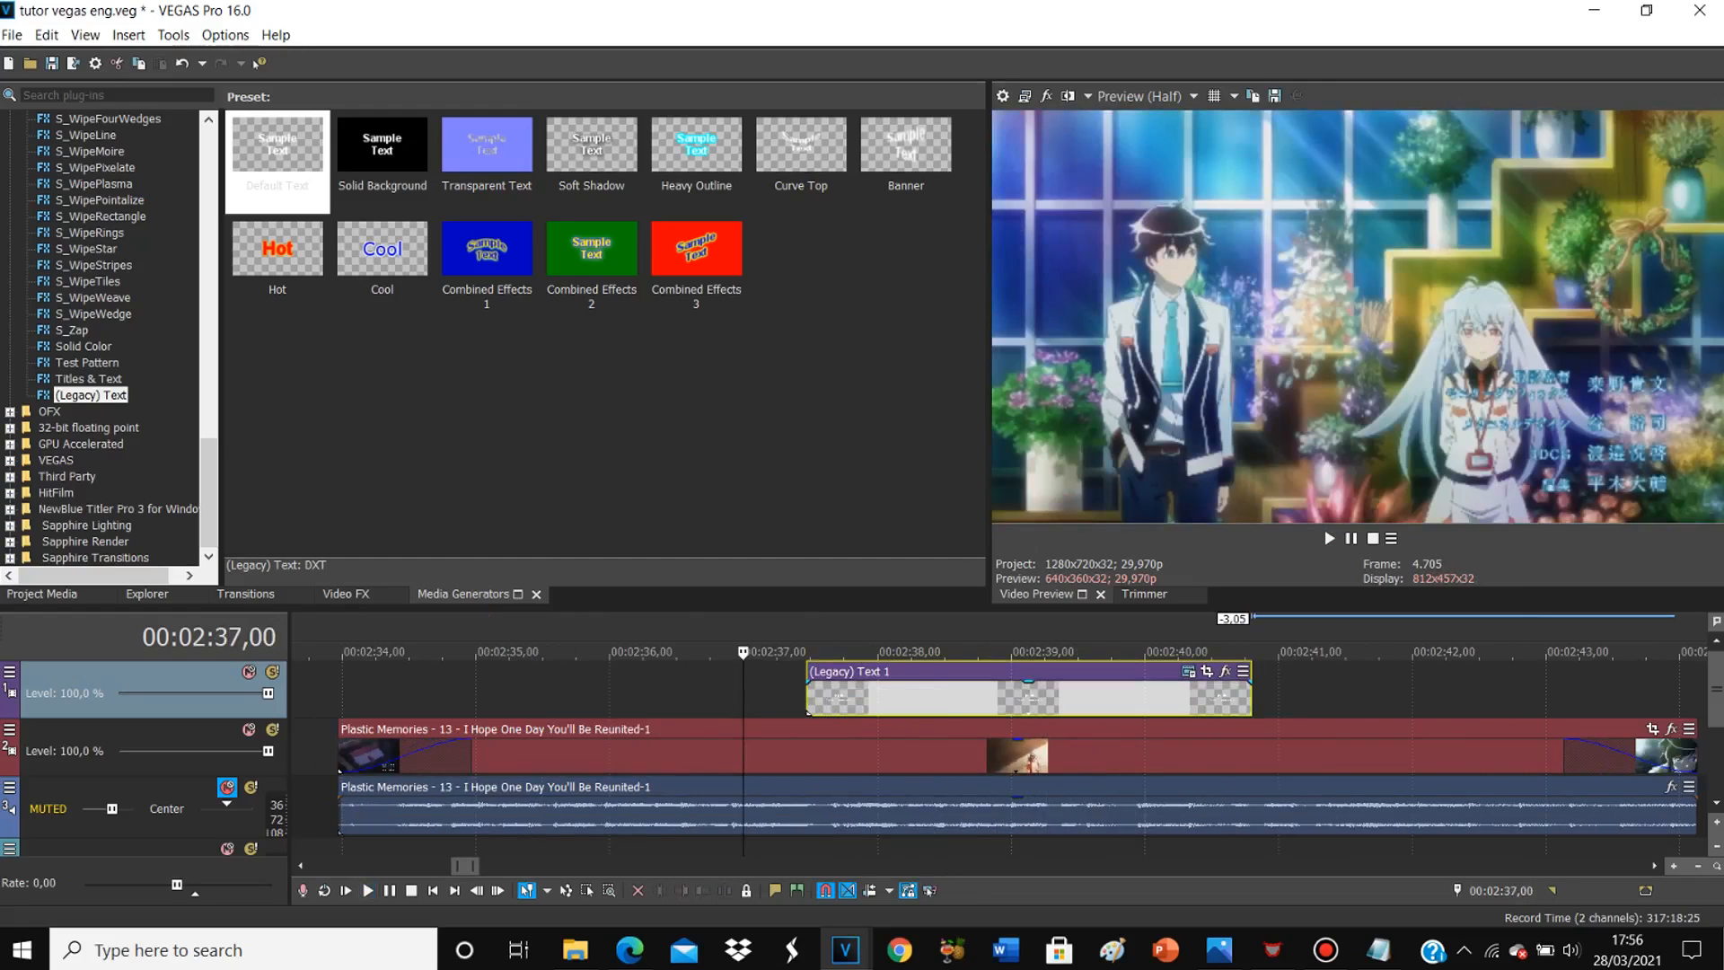
left_click_drag(809, 681, 871, 684)
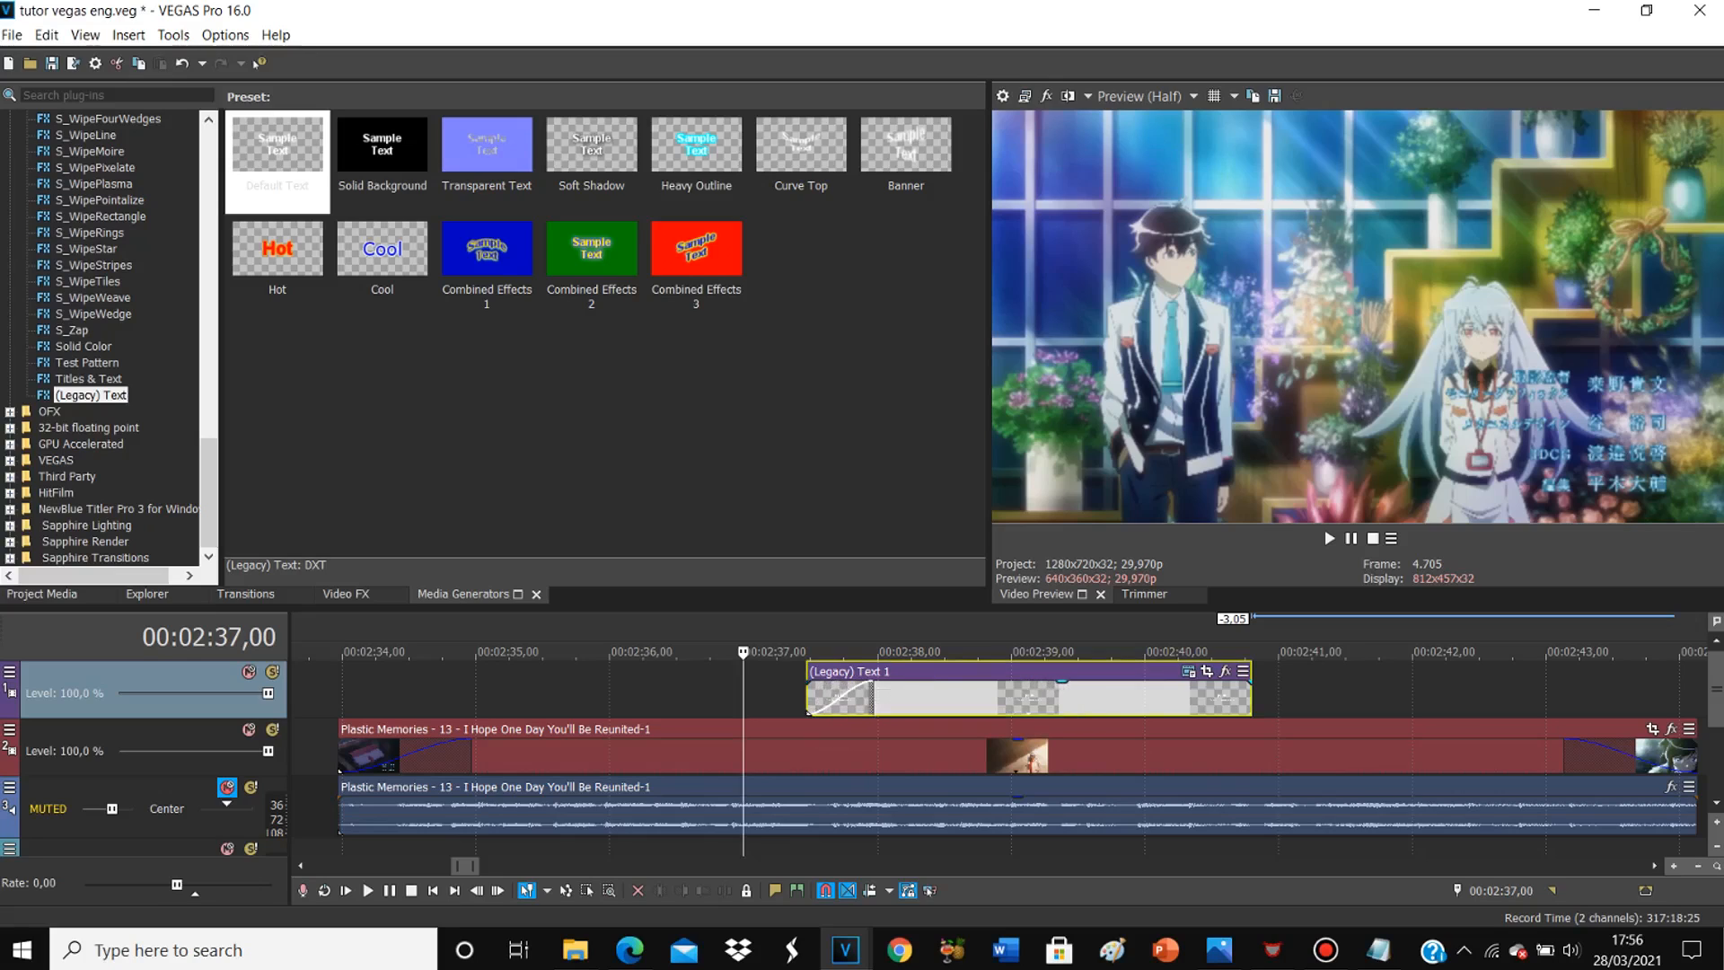
left_click_drag(1249, 681, 1231, 682)
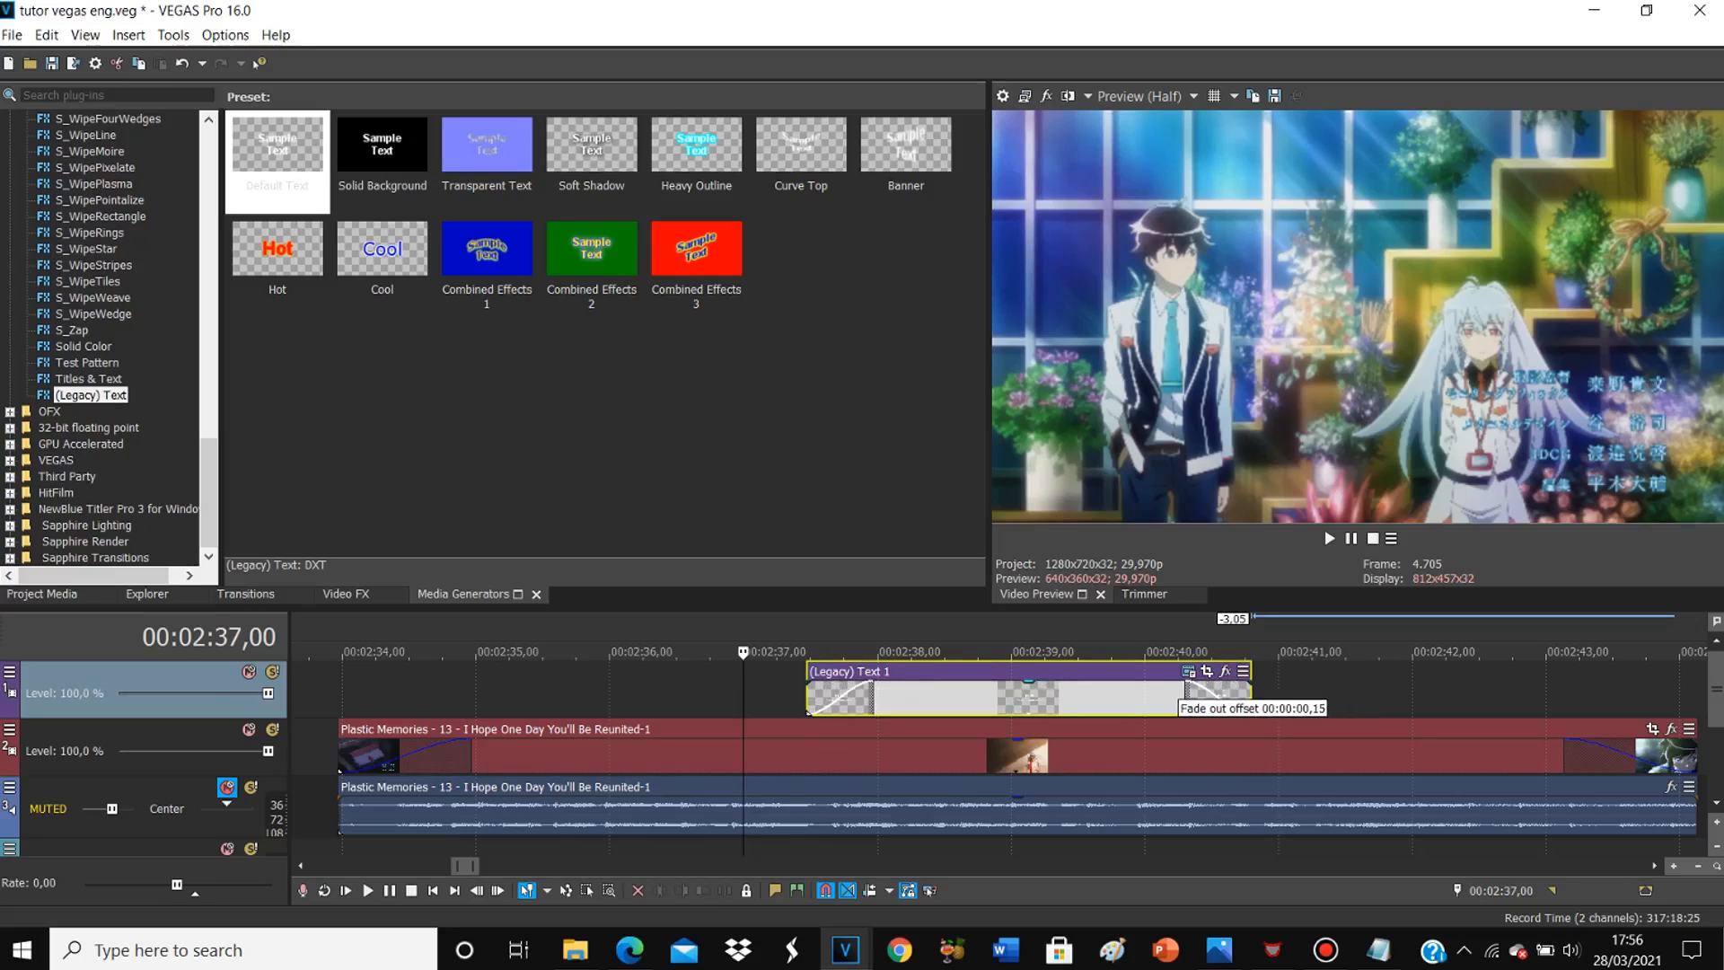
key("space")
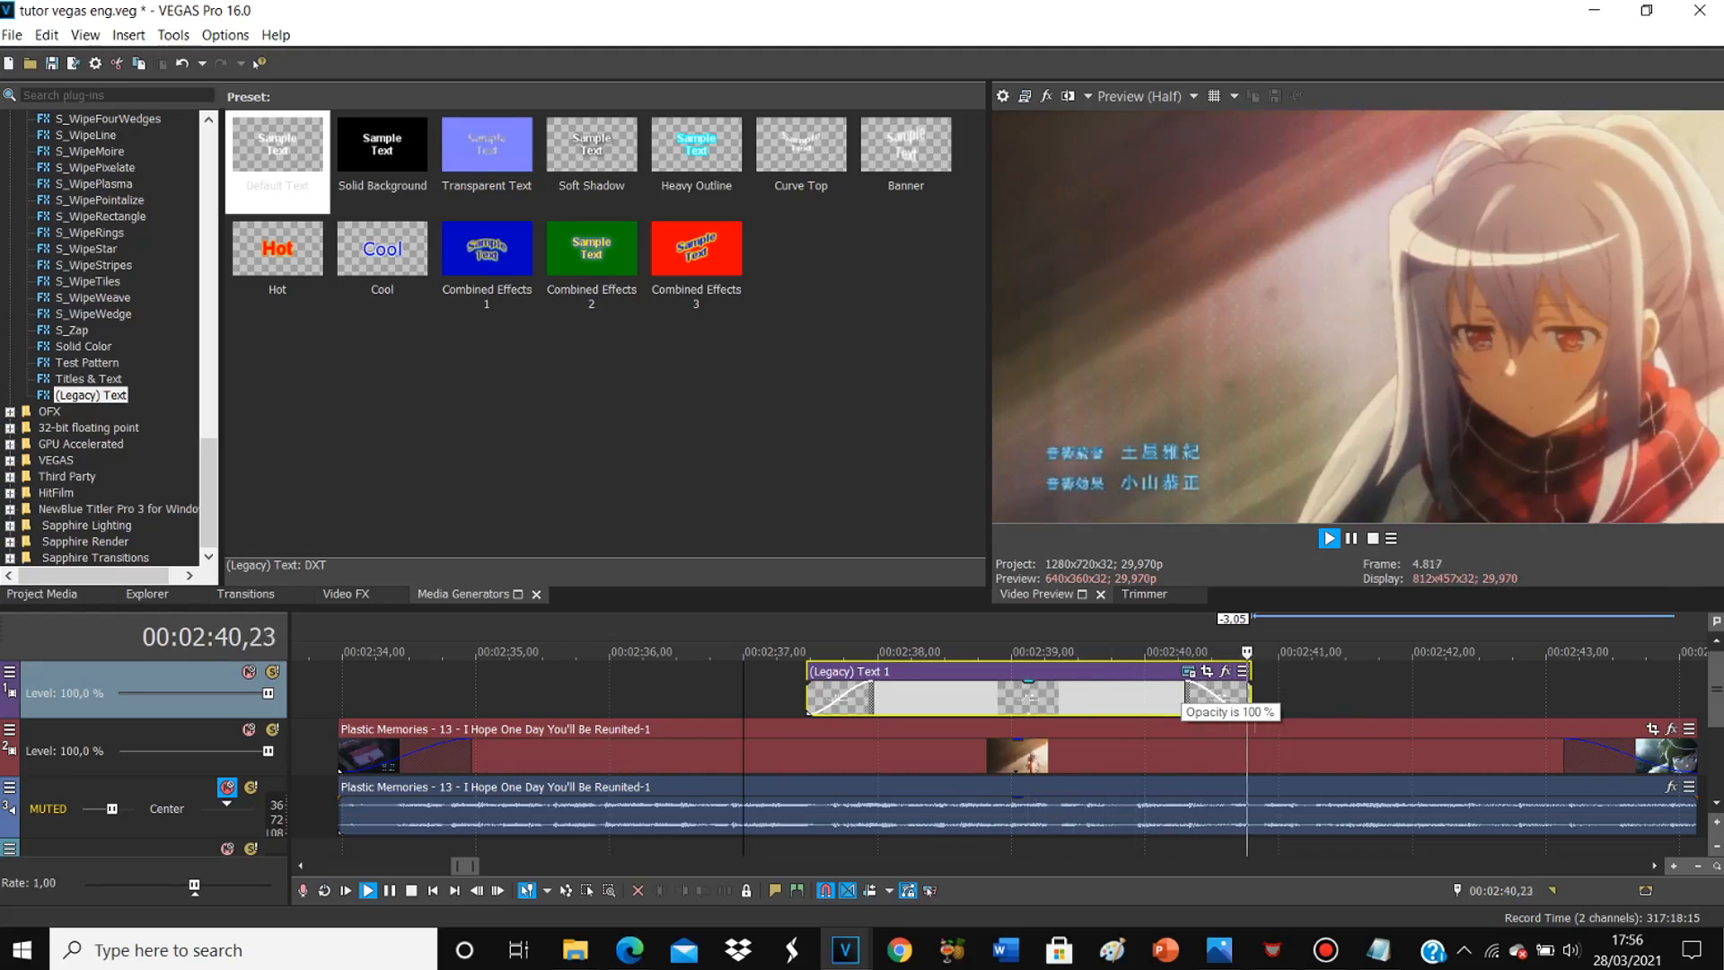
left_click(1065, 698)
key("space")
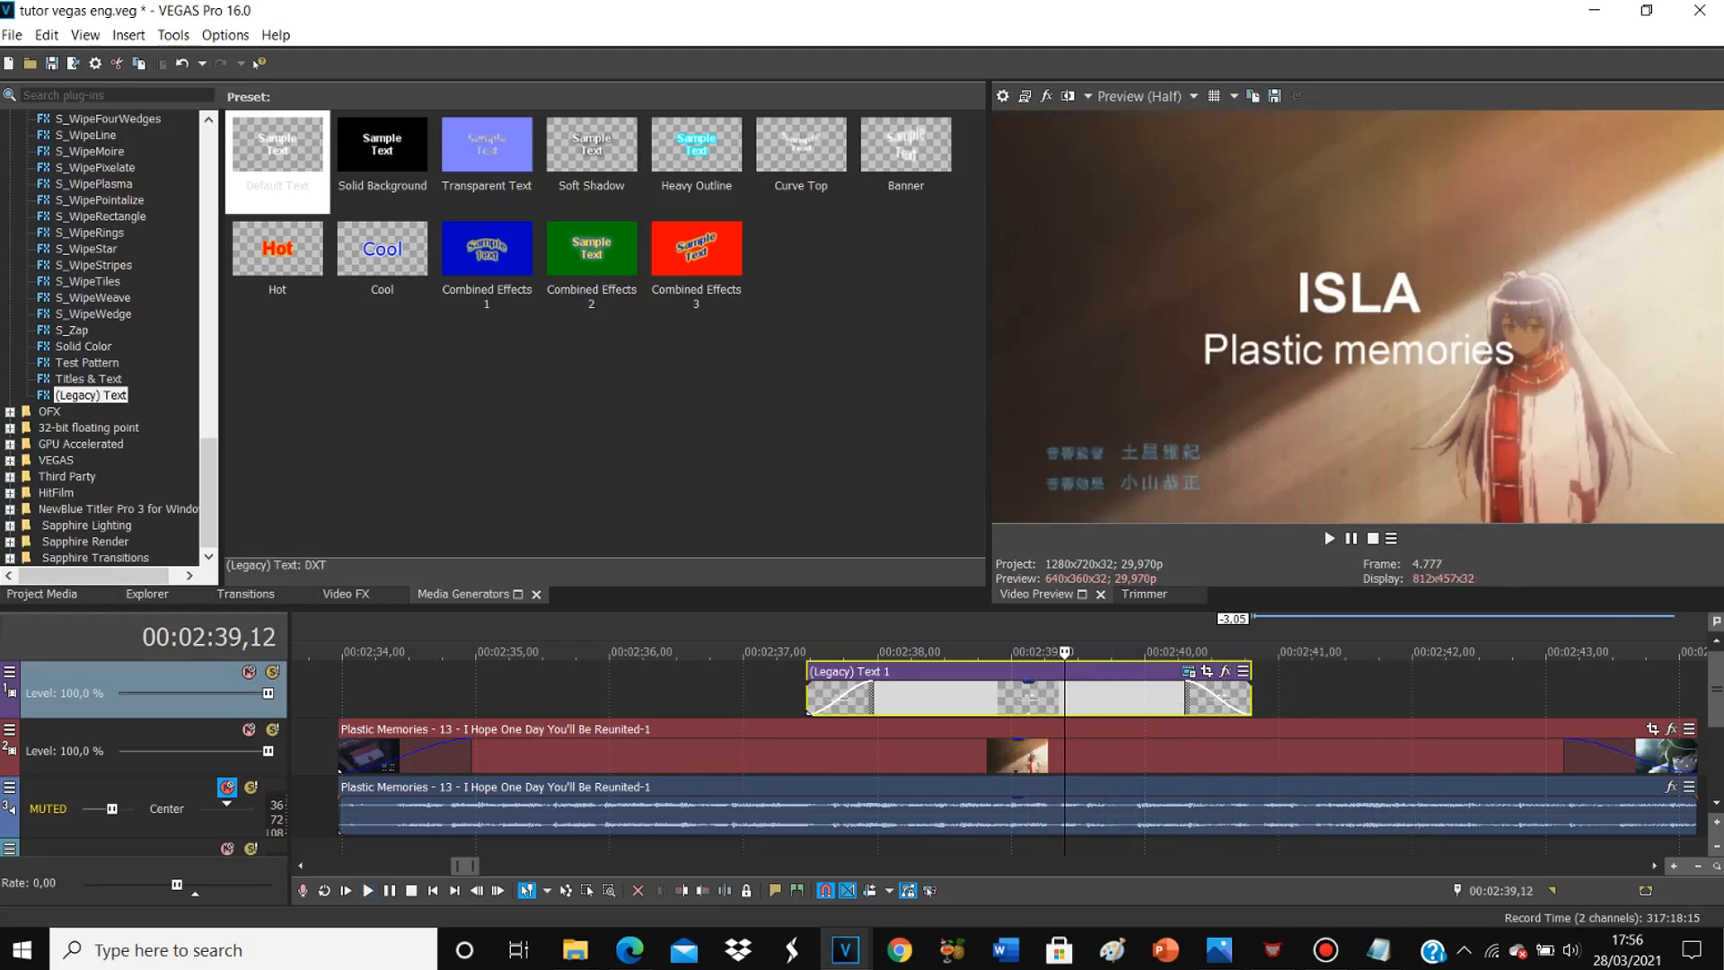
Step: Mark item 6, make text on the video, as "done" in the Notepad checklist, and save the VEGAS Pro project
left_click(1378, 949)
left_click(1480, 440)
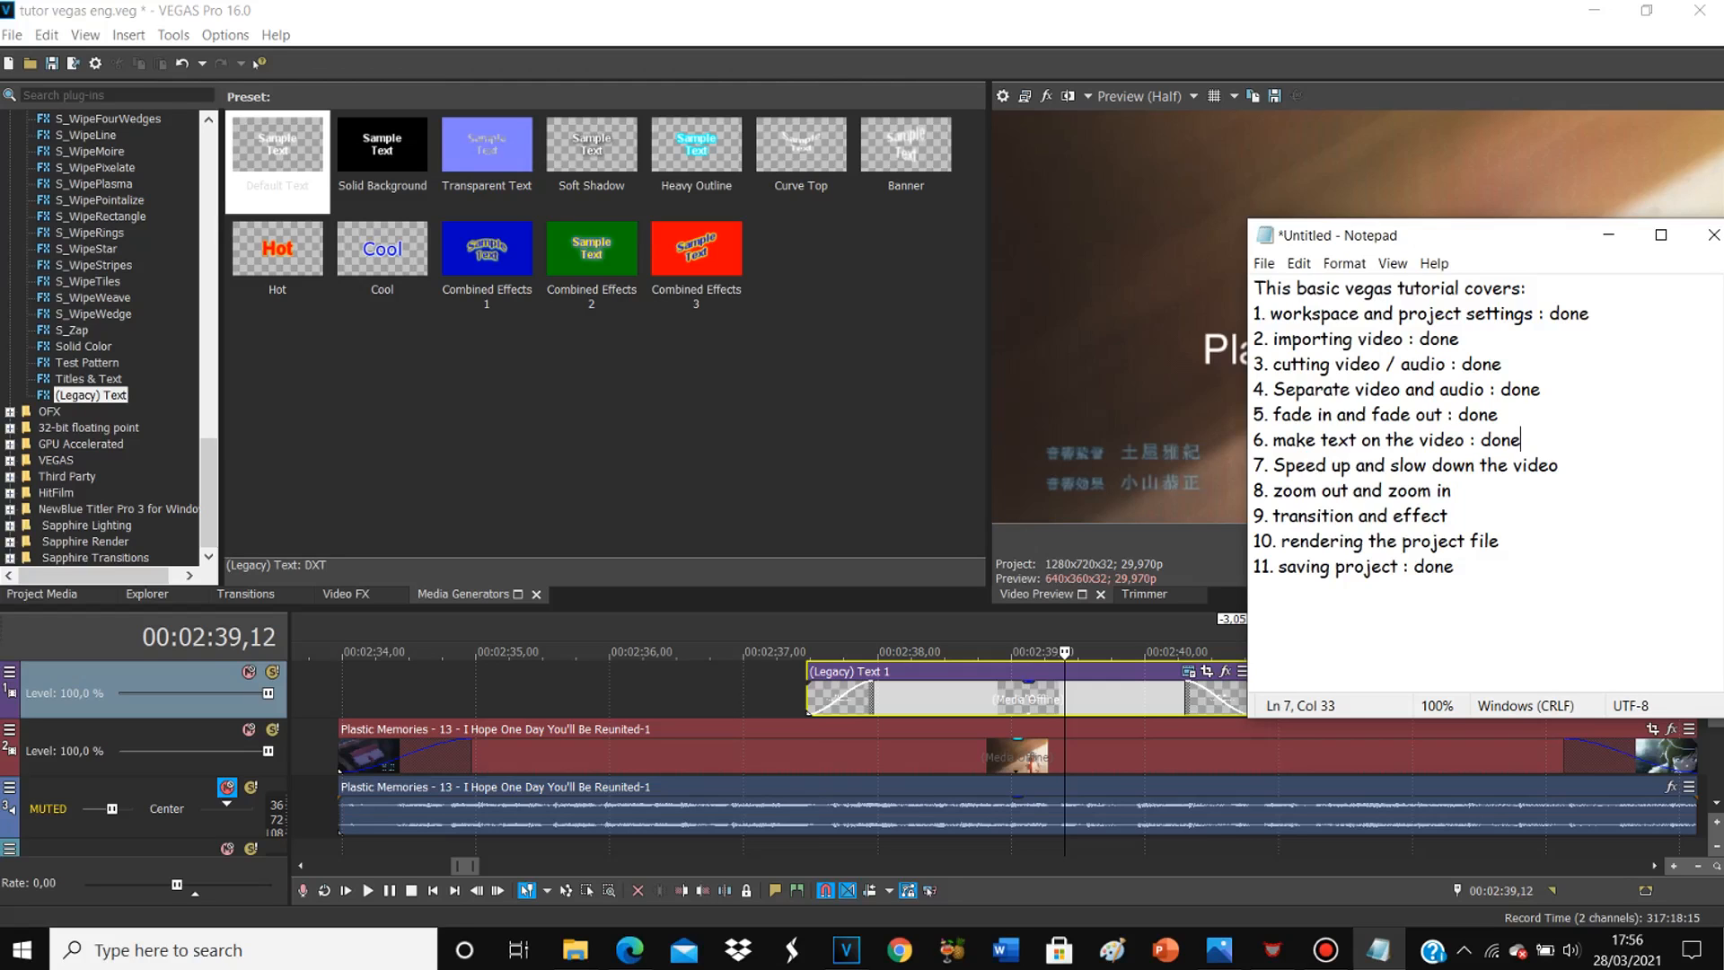
left_click(757, 694)
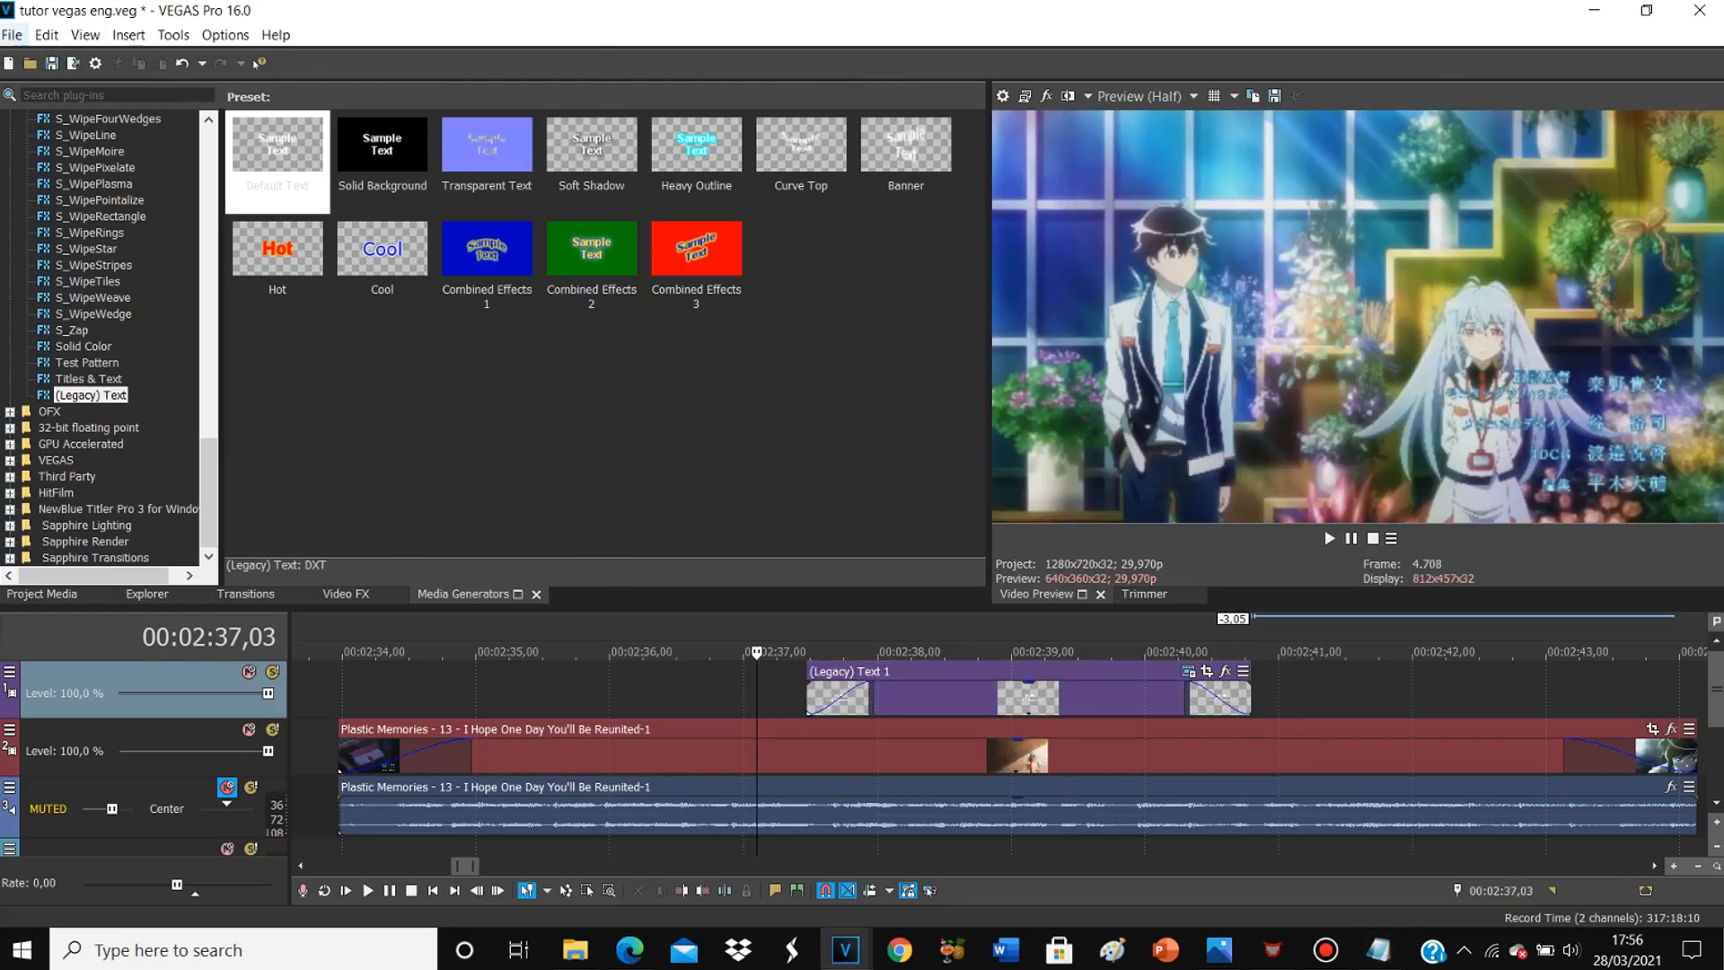
left_click(13, 35)
left_click(54, 134)
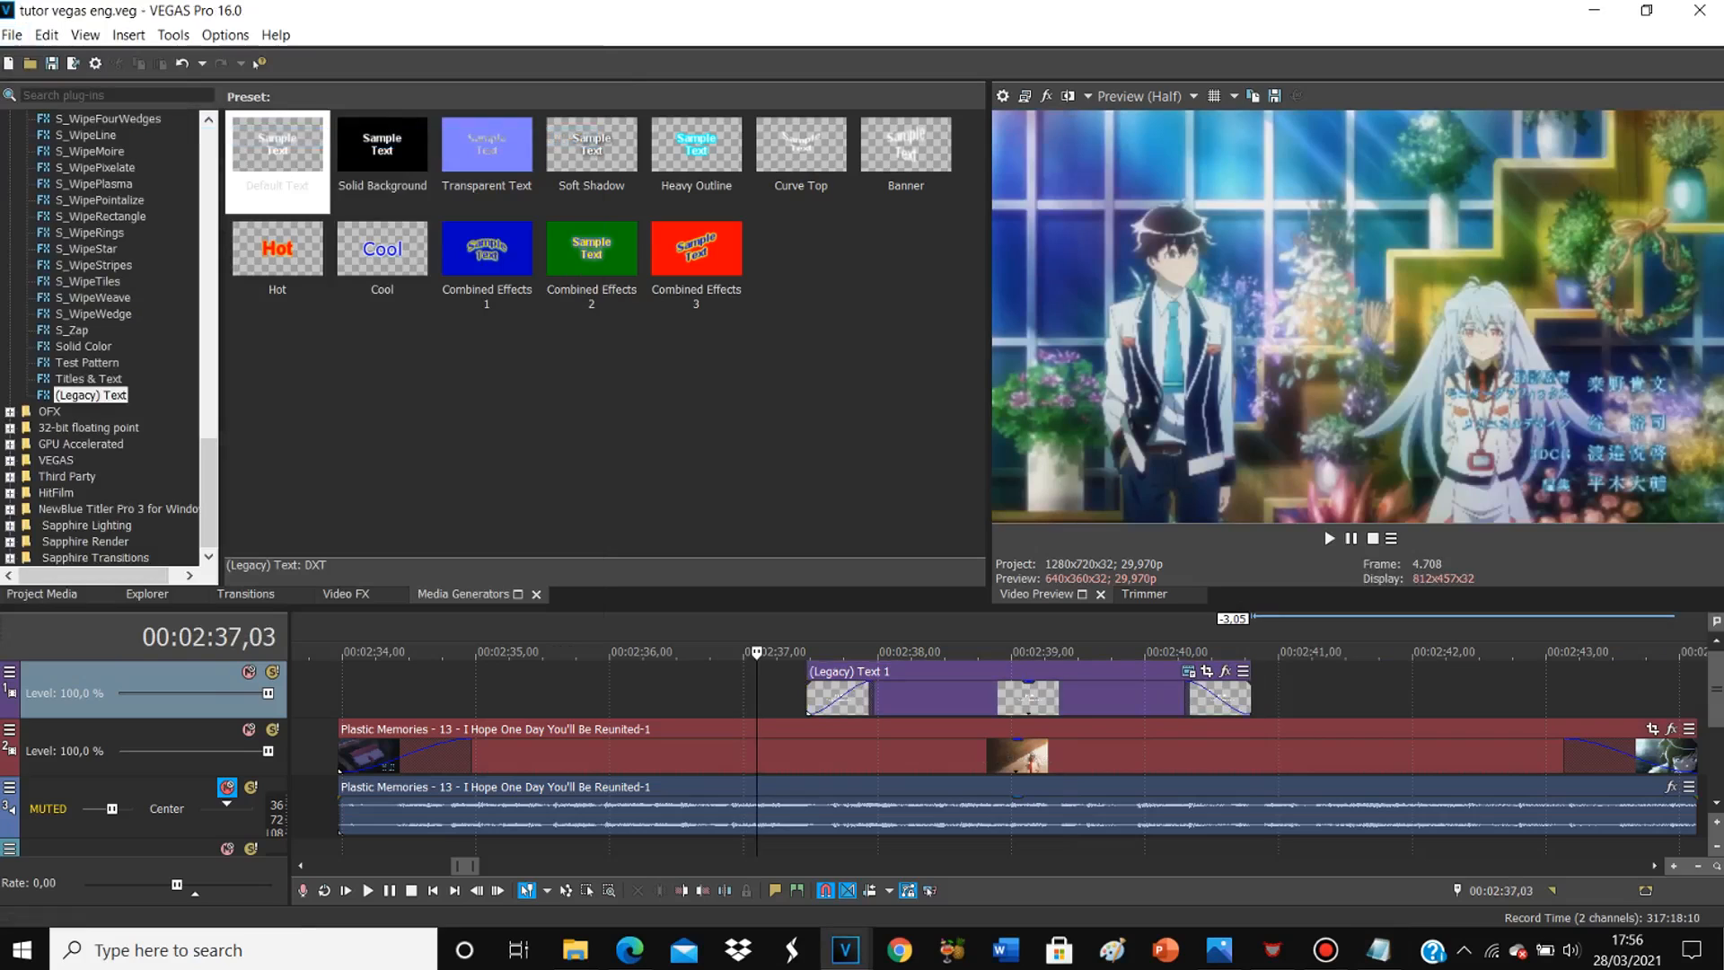
Step: Switch to the Notepad checklist and highlight "7. Speed up and slow down the video"
left_click(1379, 950)
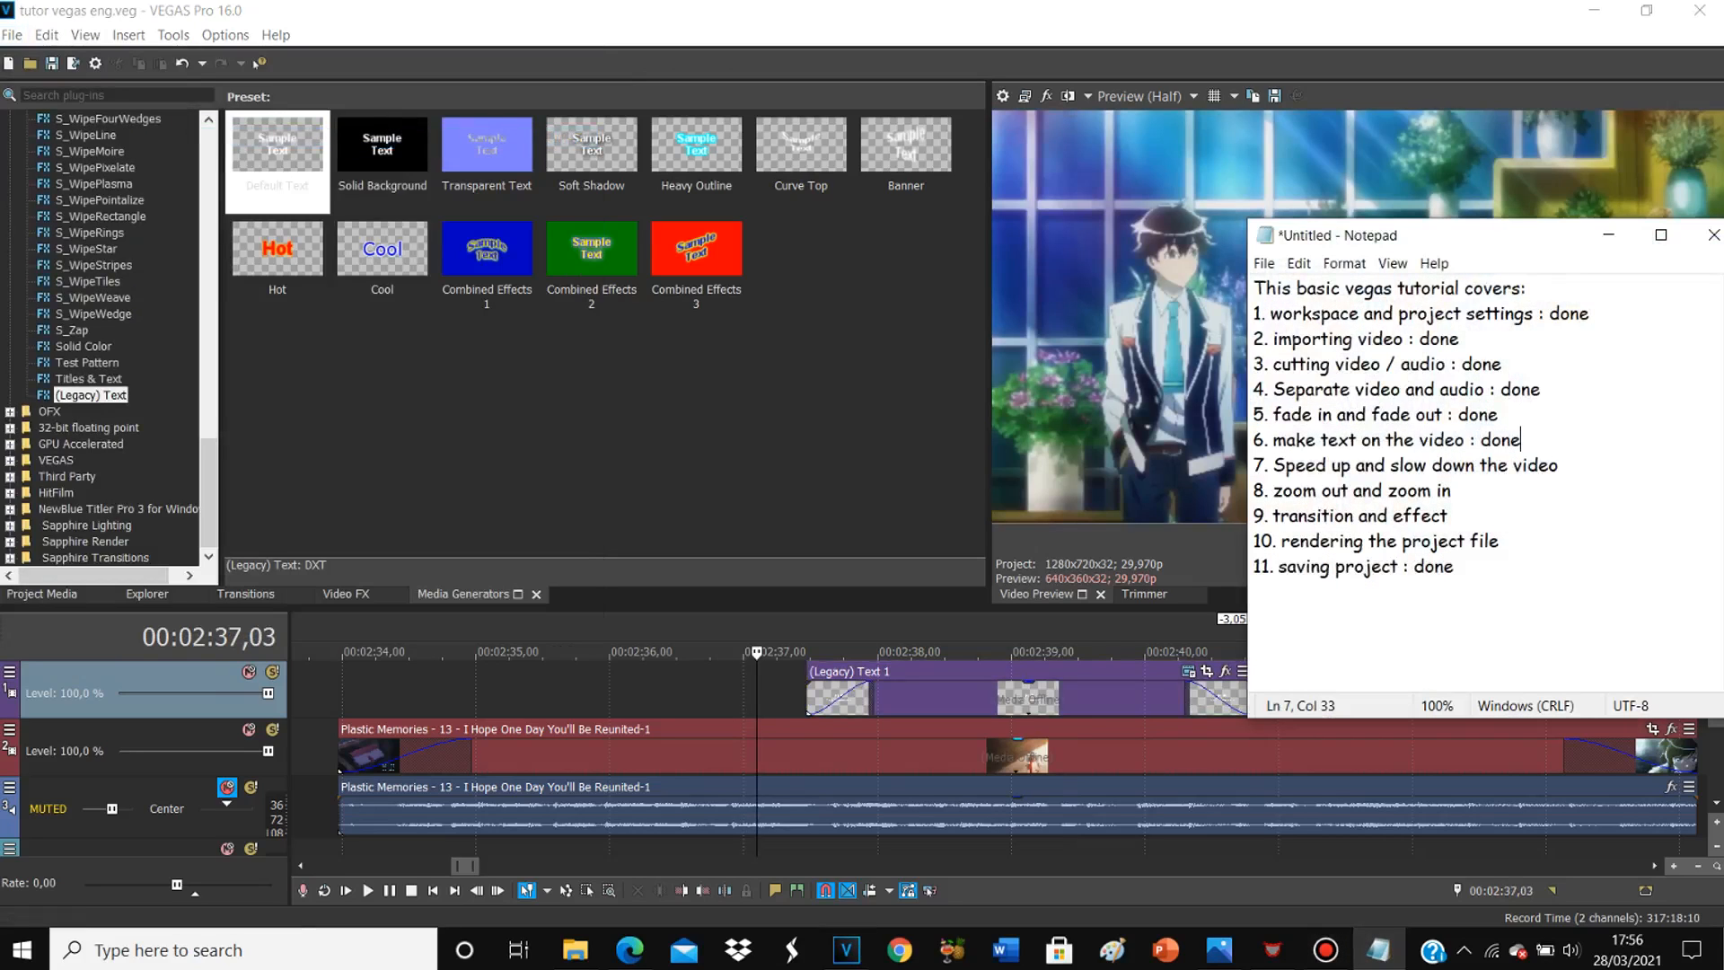
left_click_drag(1561, 468, 1275, 471)
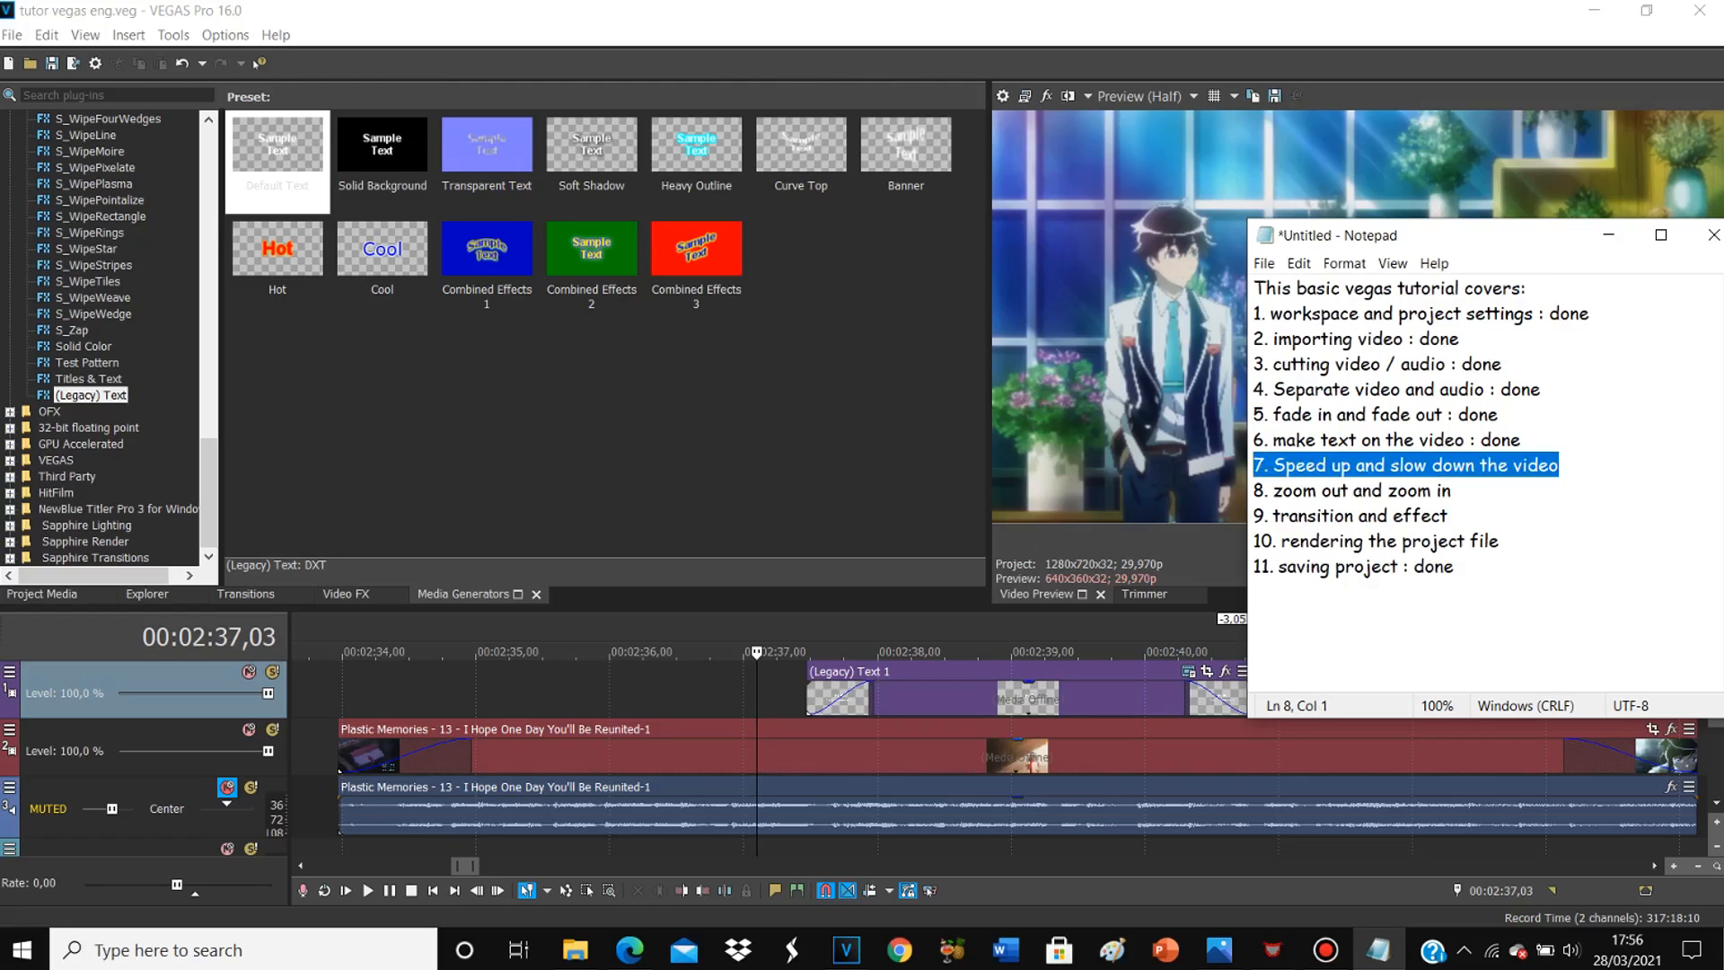
left_click(1326, 950)
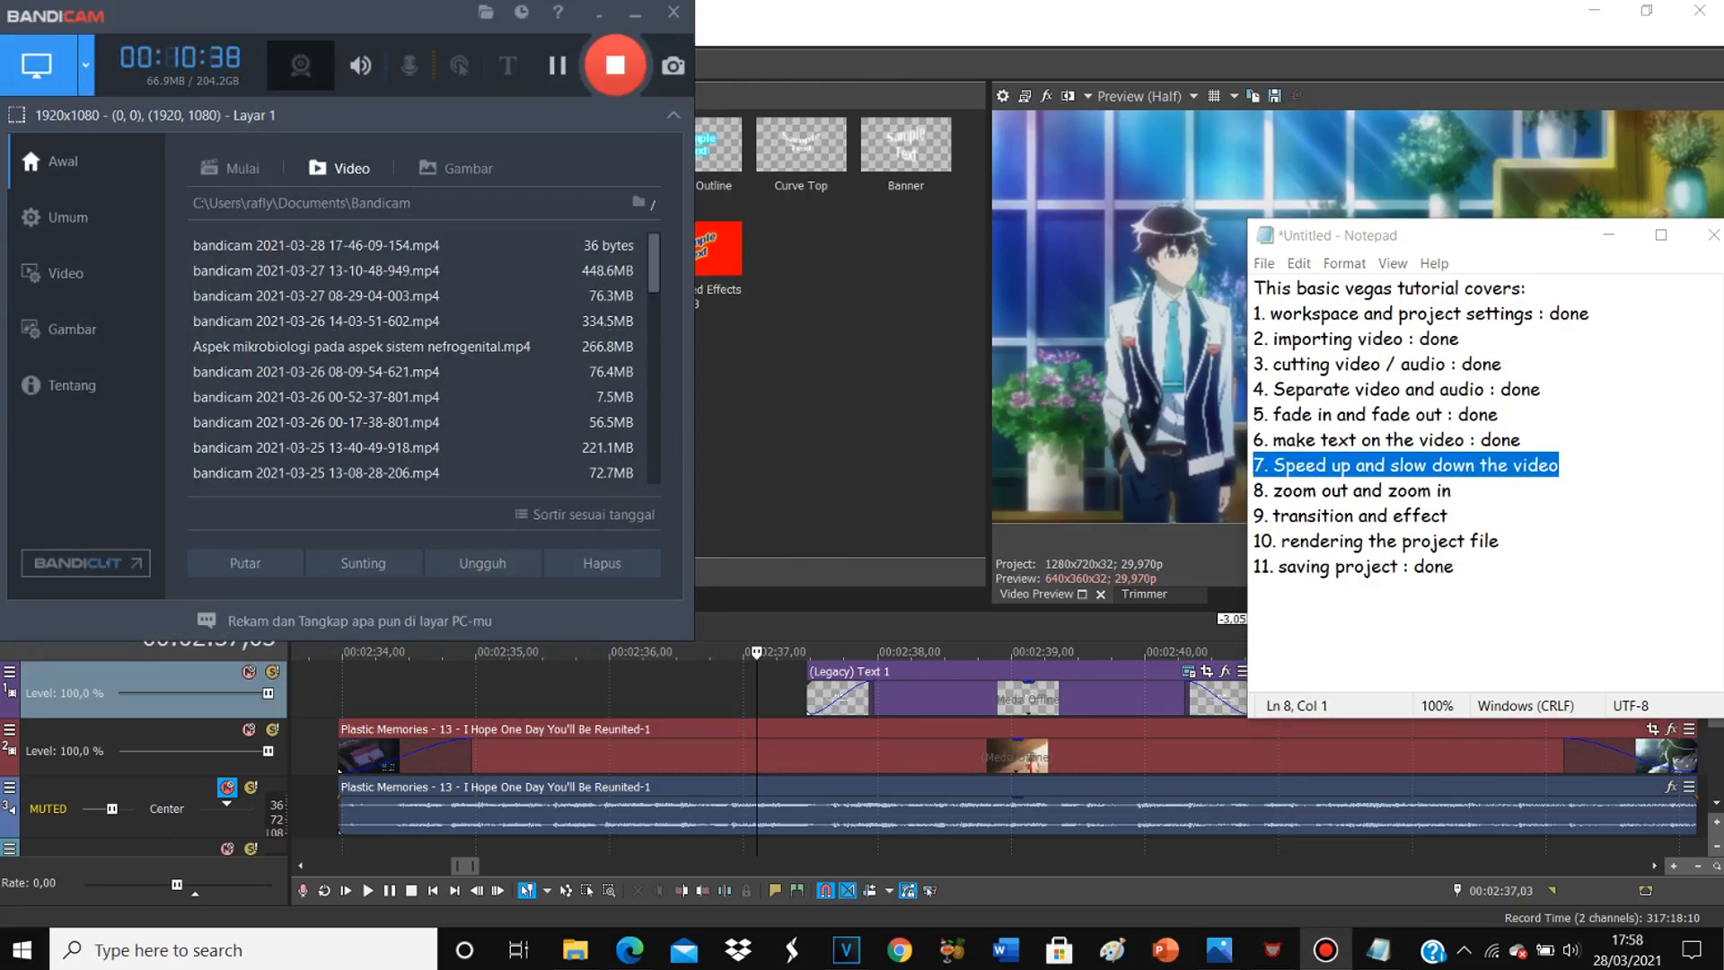
left_click(1388, 516)
left_click(635, 12)
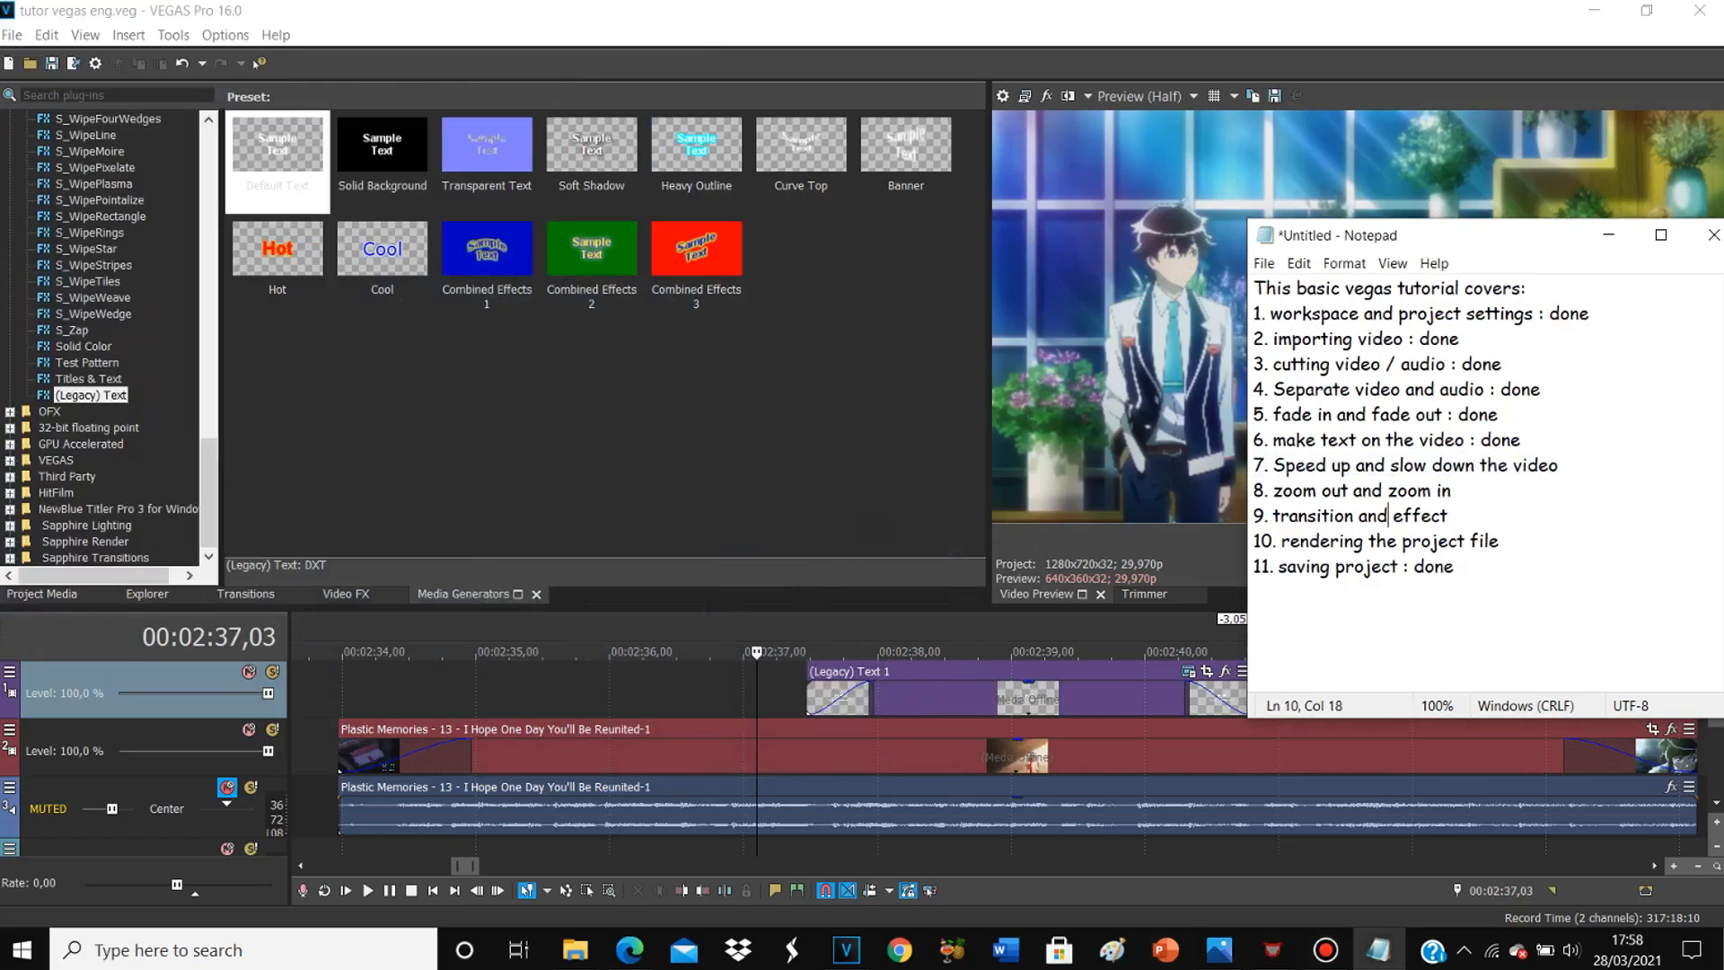
Step: Switch to VEGAS Pro, speed the first clip up to 127.1% by time-compressing its start to 00:02:03,00, and preview it
left_click_drag(1560, 465, 1255, 465)
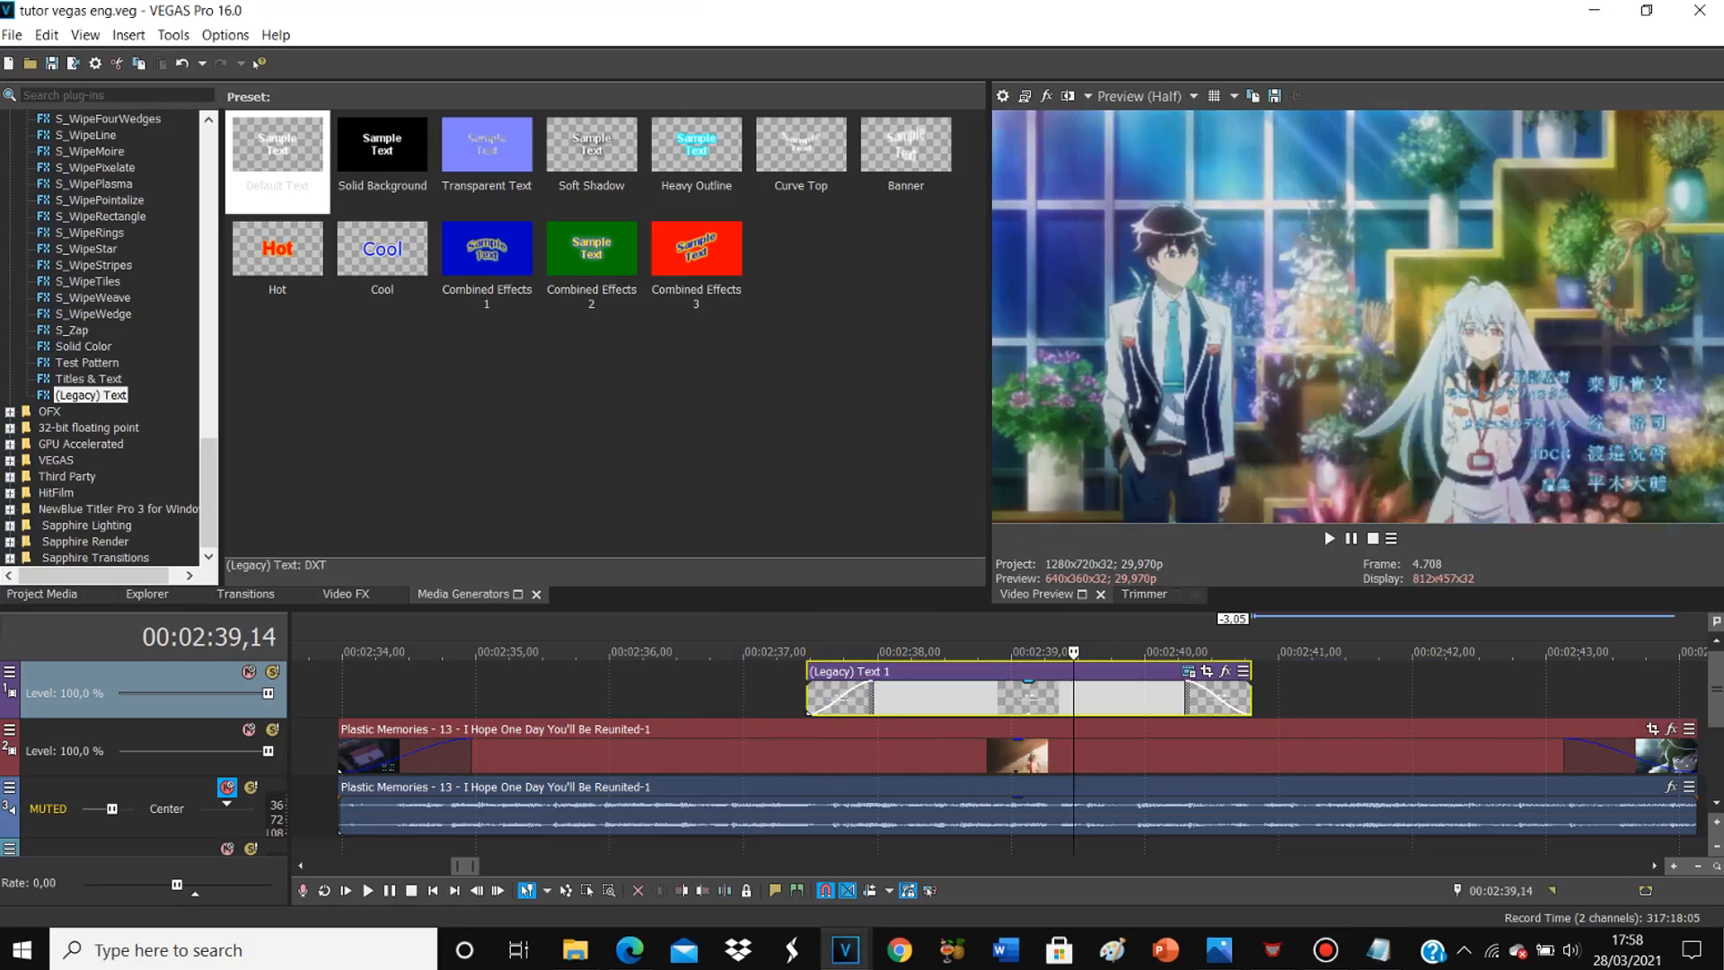
scroll(988, 763, "down", 5)
left_click(770, 692)
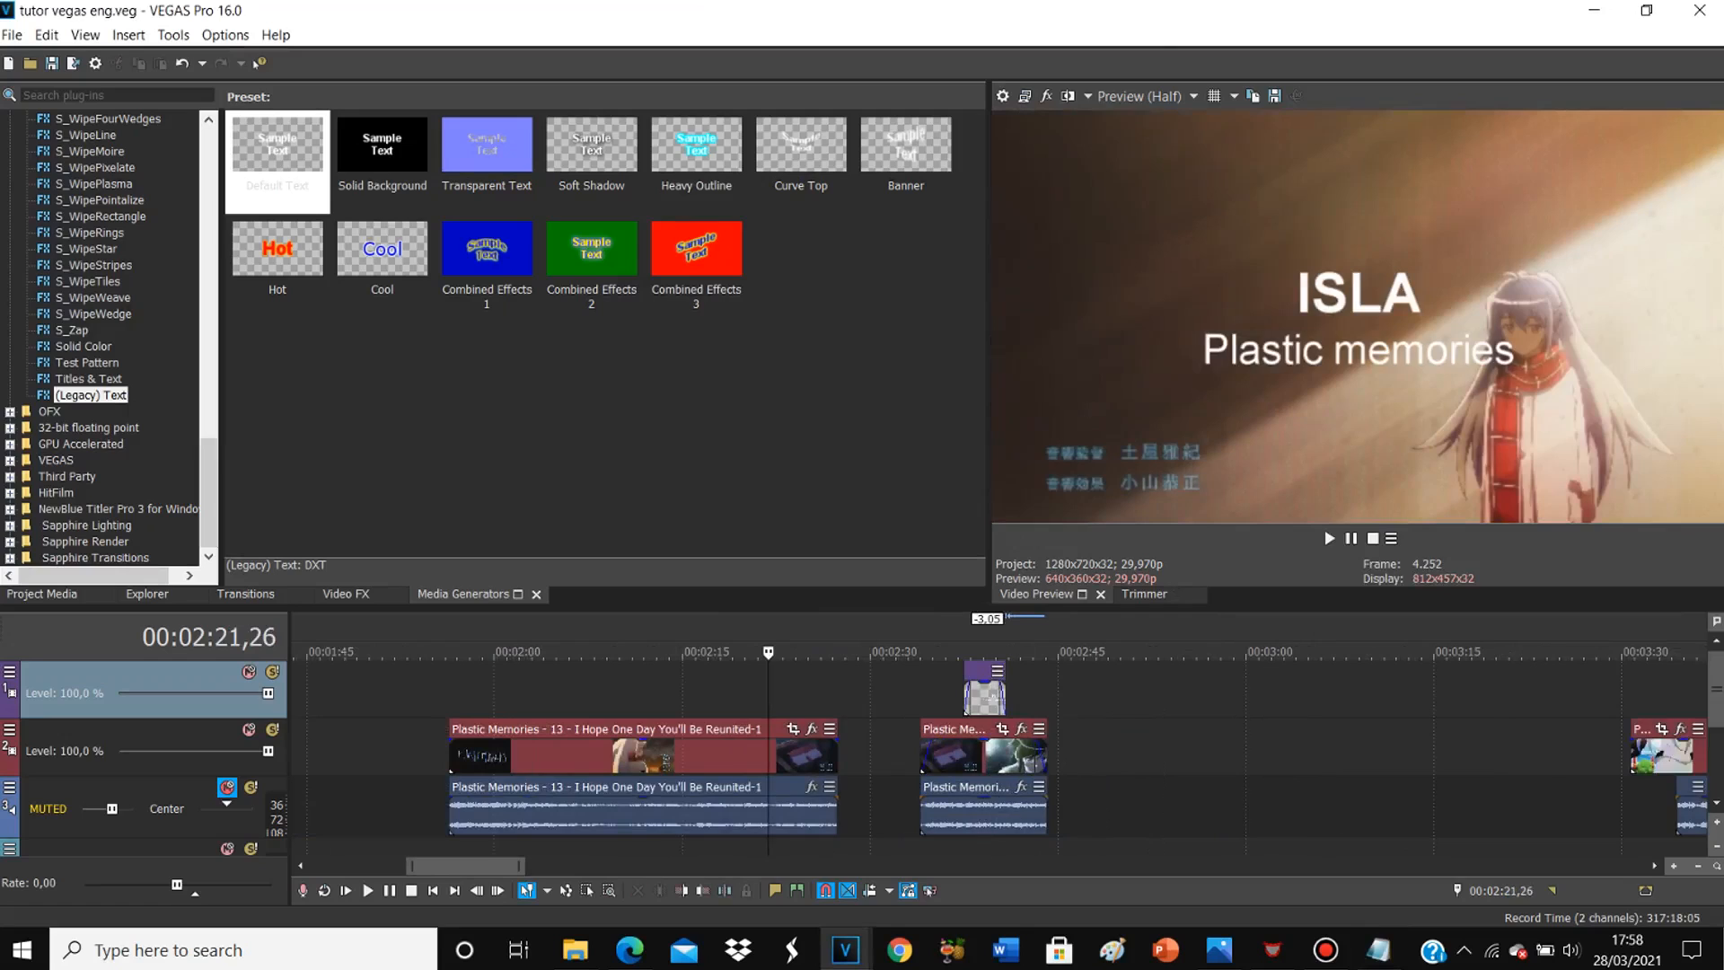
scroll(769, 691, "up", 2)
left_click(799, 755)
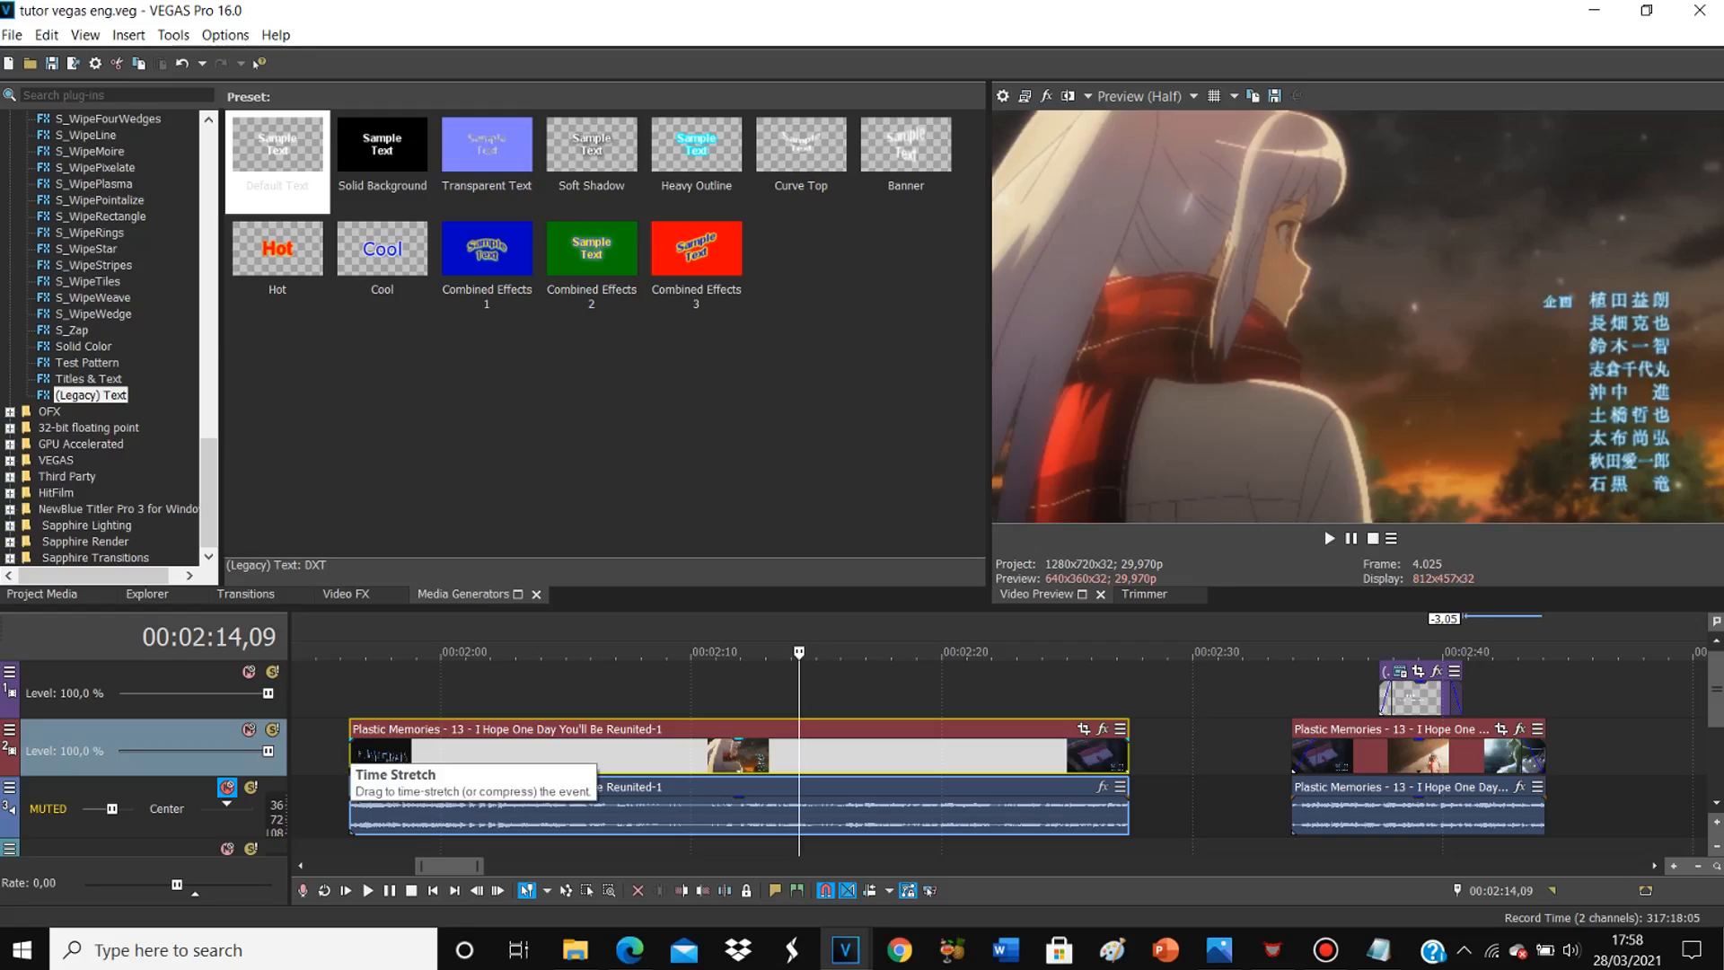
left_click_drag(350, 762, 517, 762)
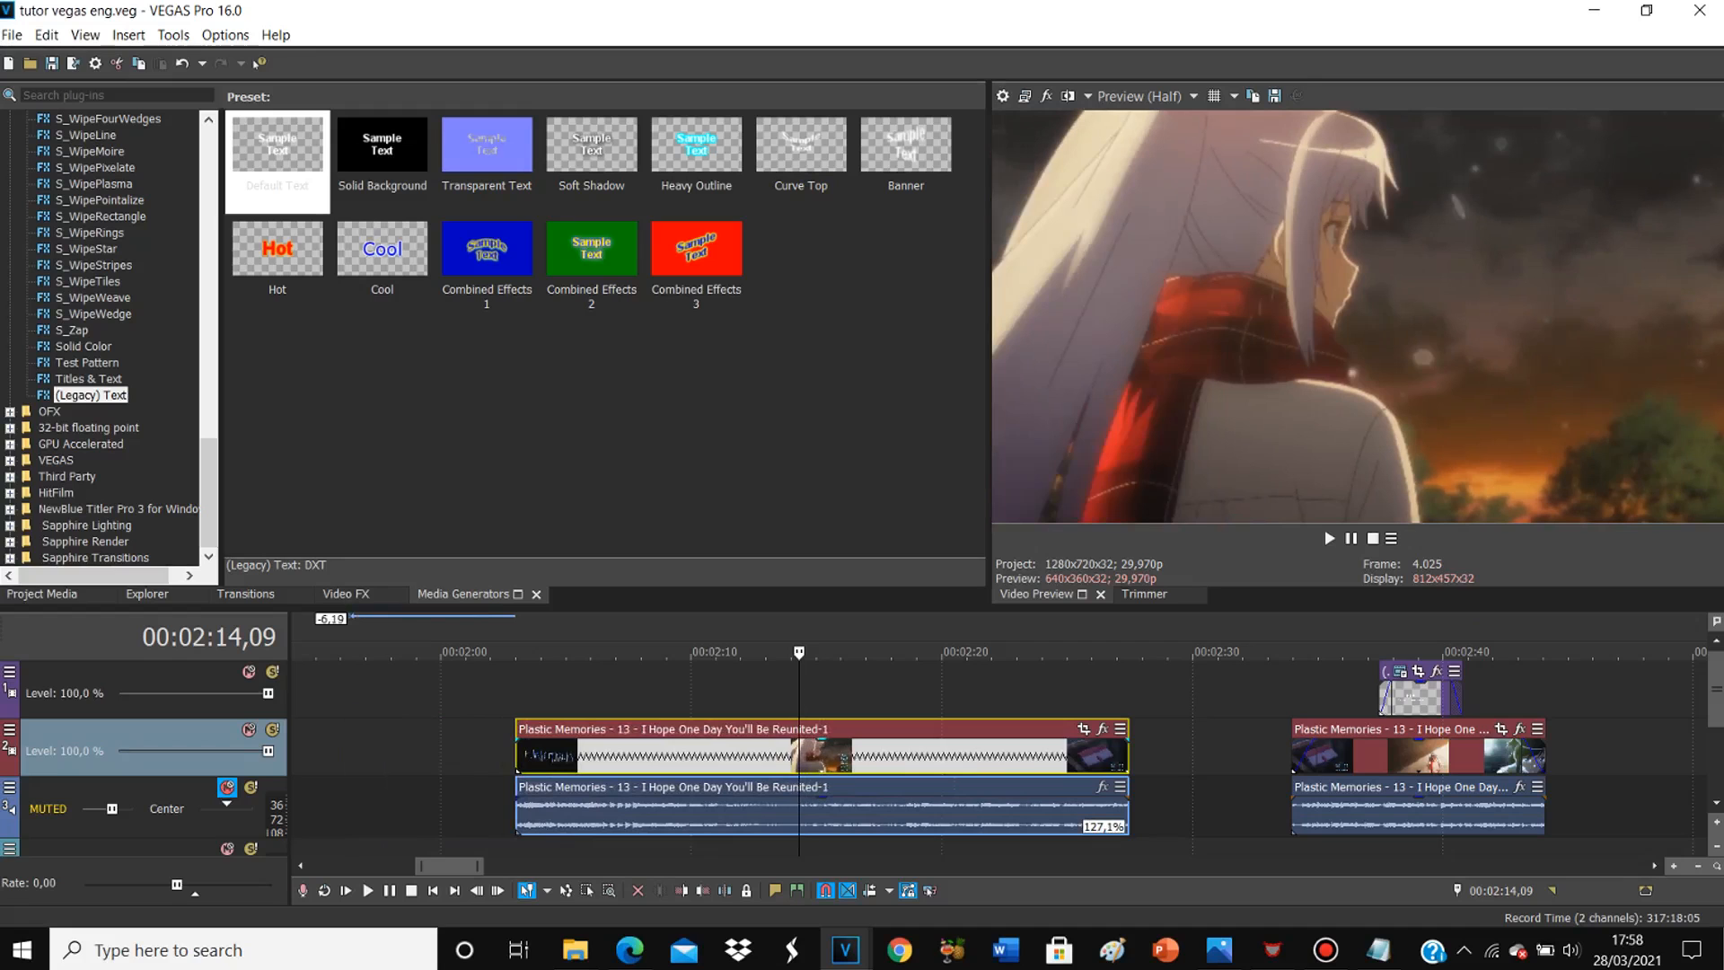
left_click(516, 691)
key("space")
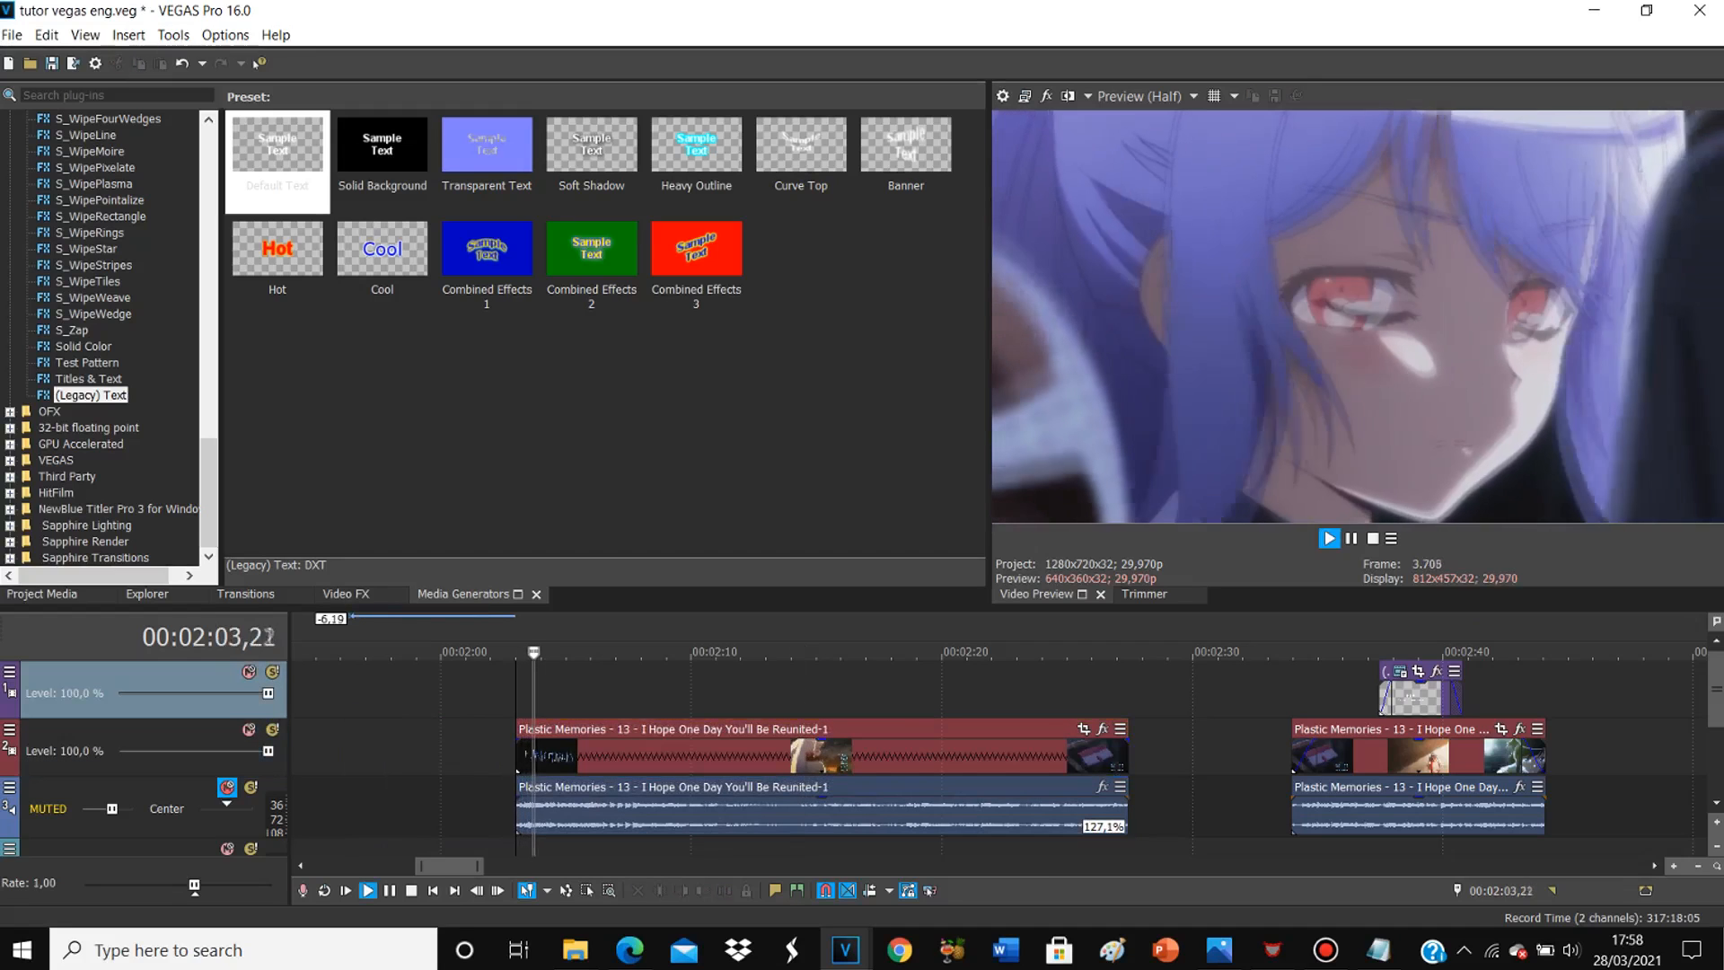
key("space")
key("space")
key("space")
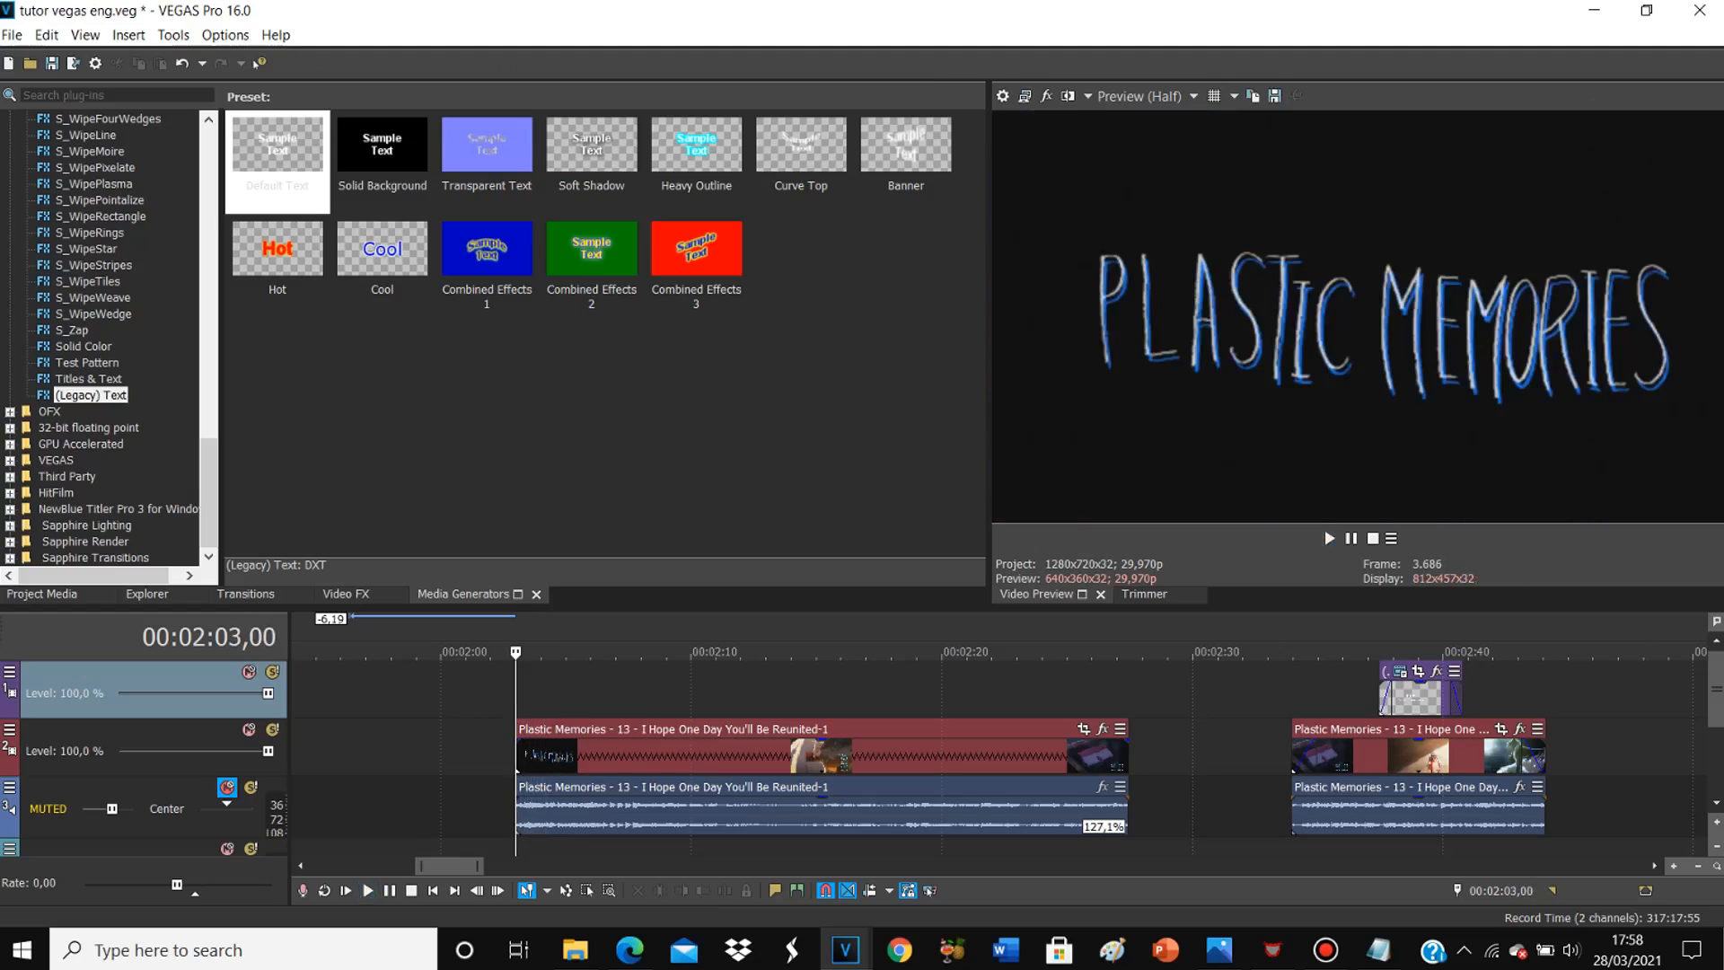
Step: Unmute the audio track, preview the sped-up clip with sound from 00:02:03,00, and undo the time compression
left_click(227, 786)
key("space")
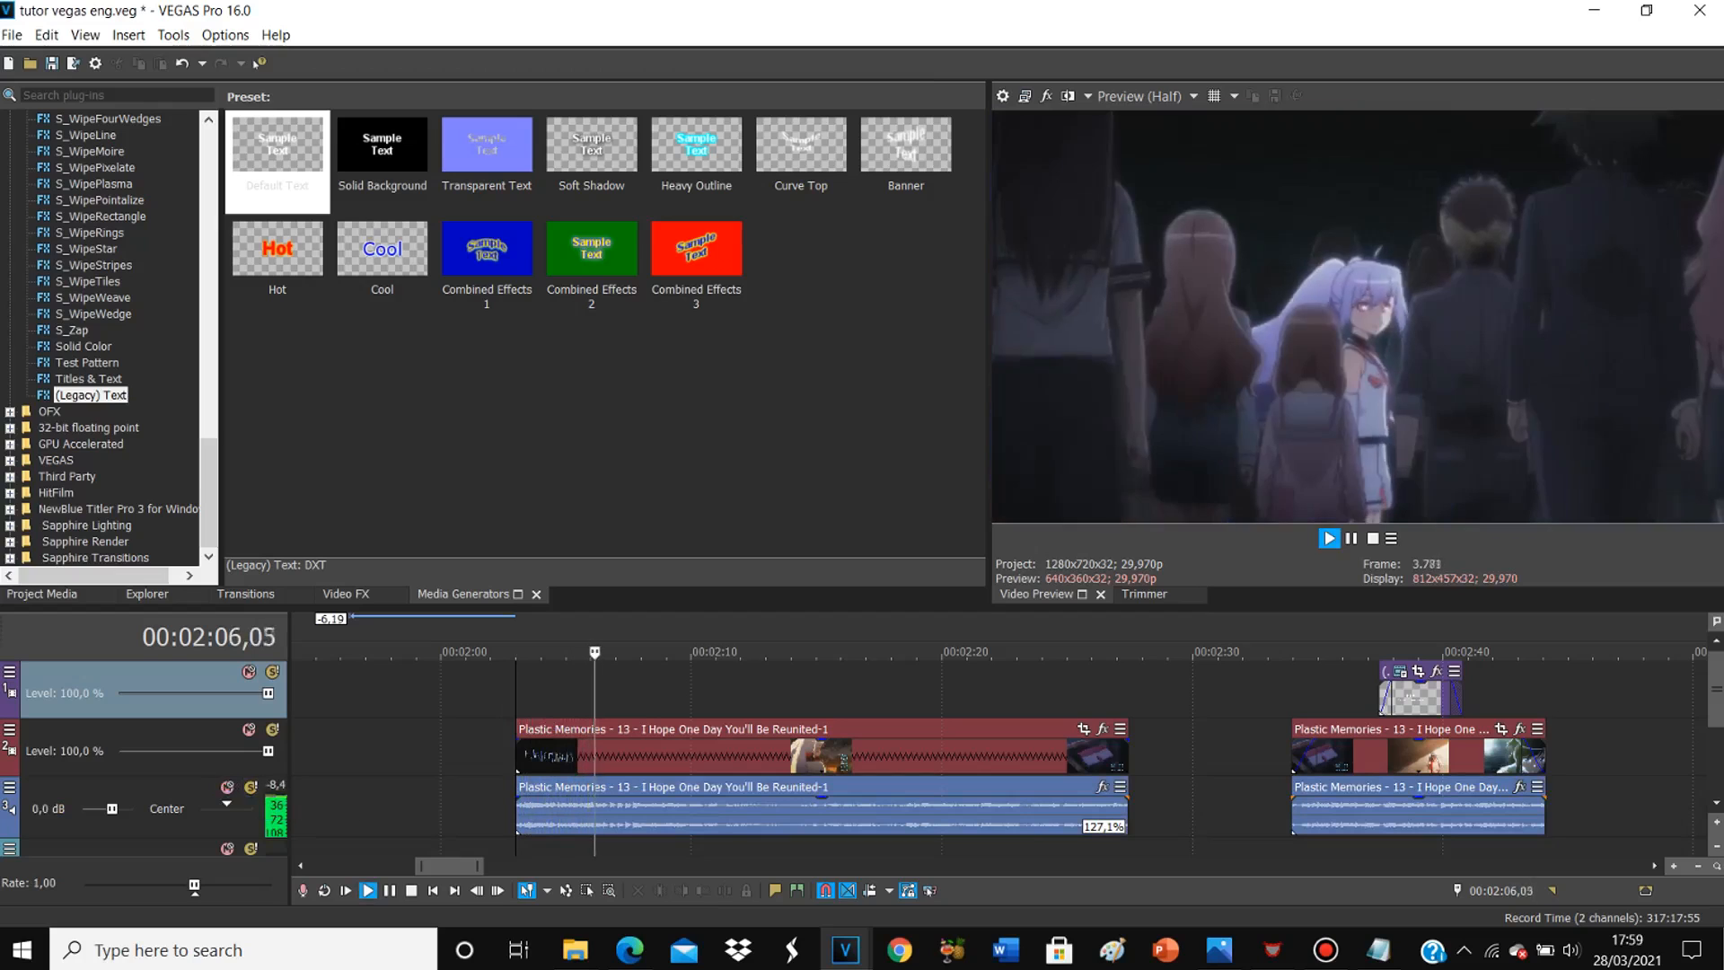
key("space")
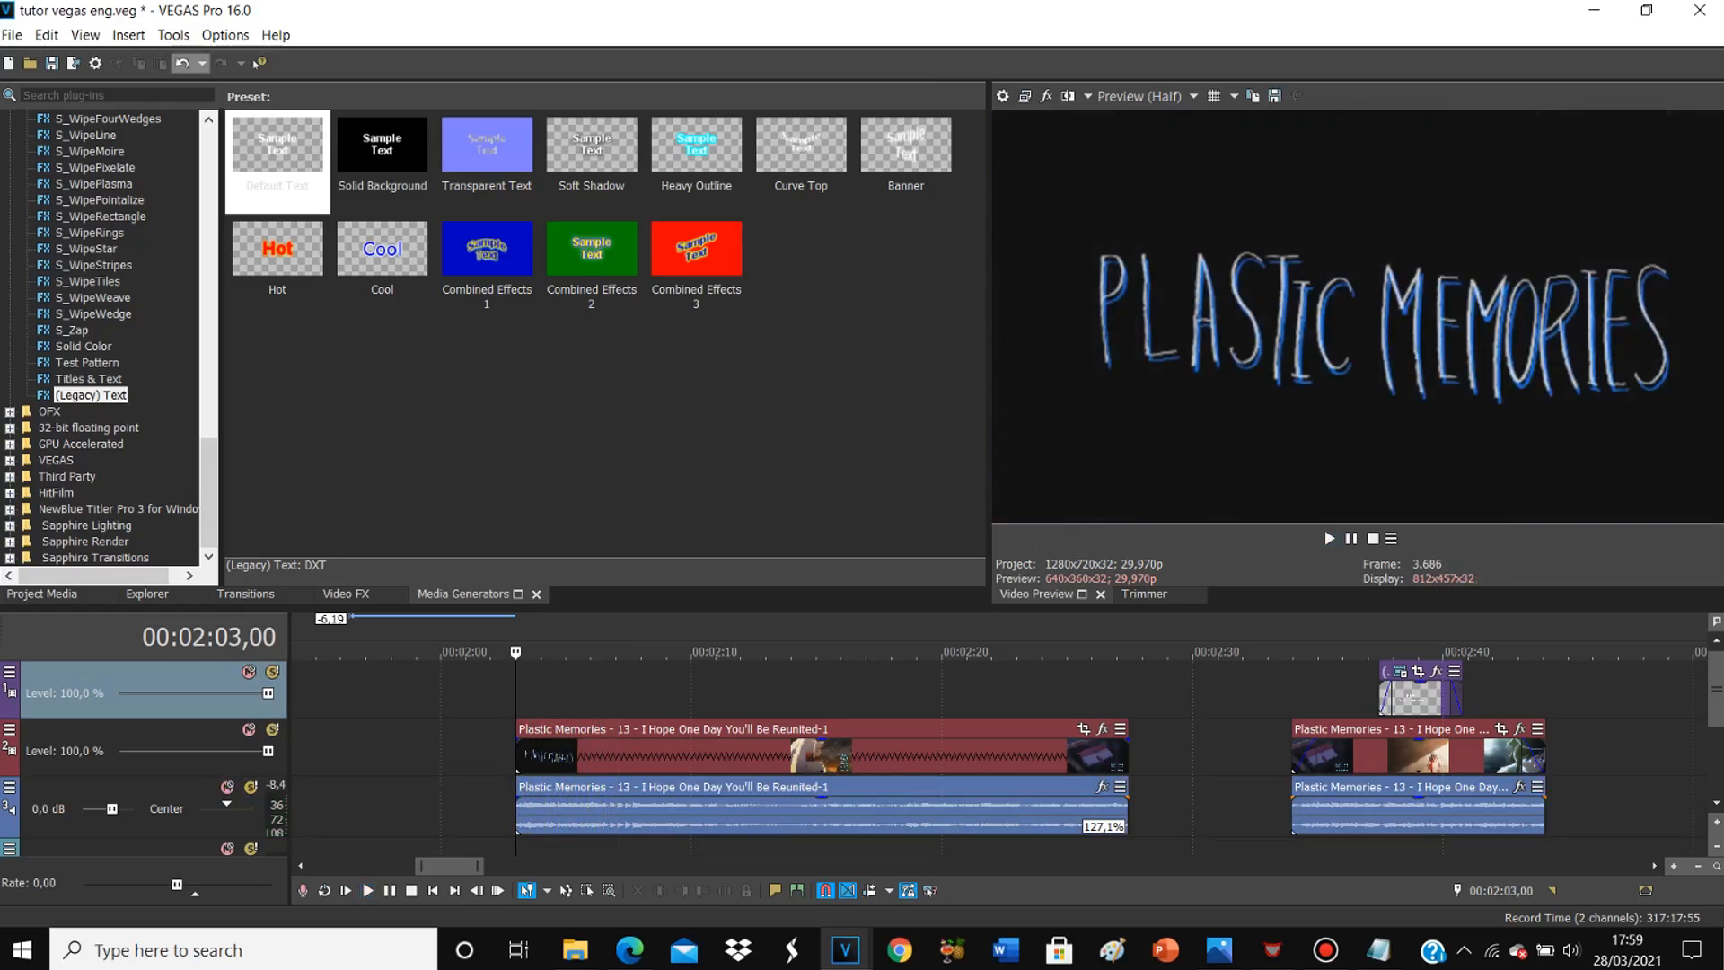
key("ctrl+z")
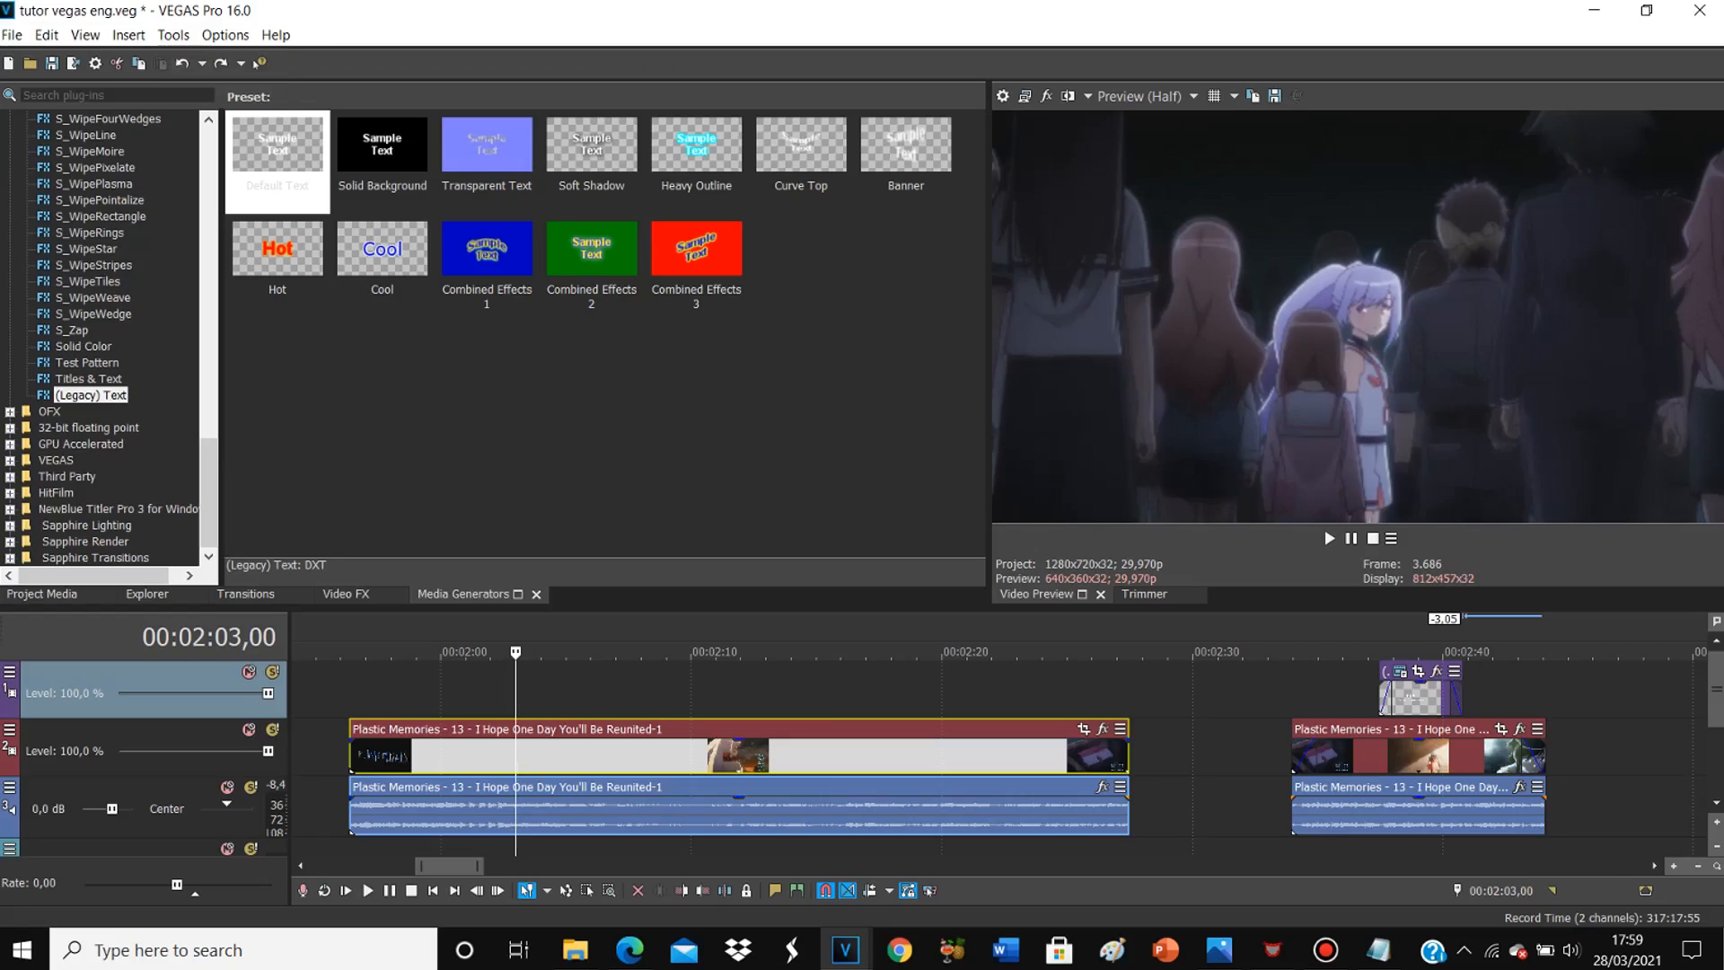
Step: Slow the first clip to 84.5% by time-stretching its end, preview it from the start, and undo the stretch
left_click_drag(1128, 754, 1269, 754)
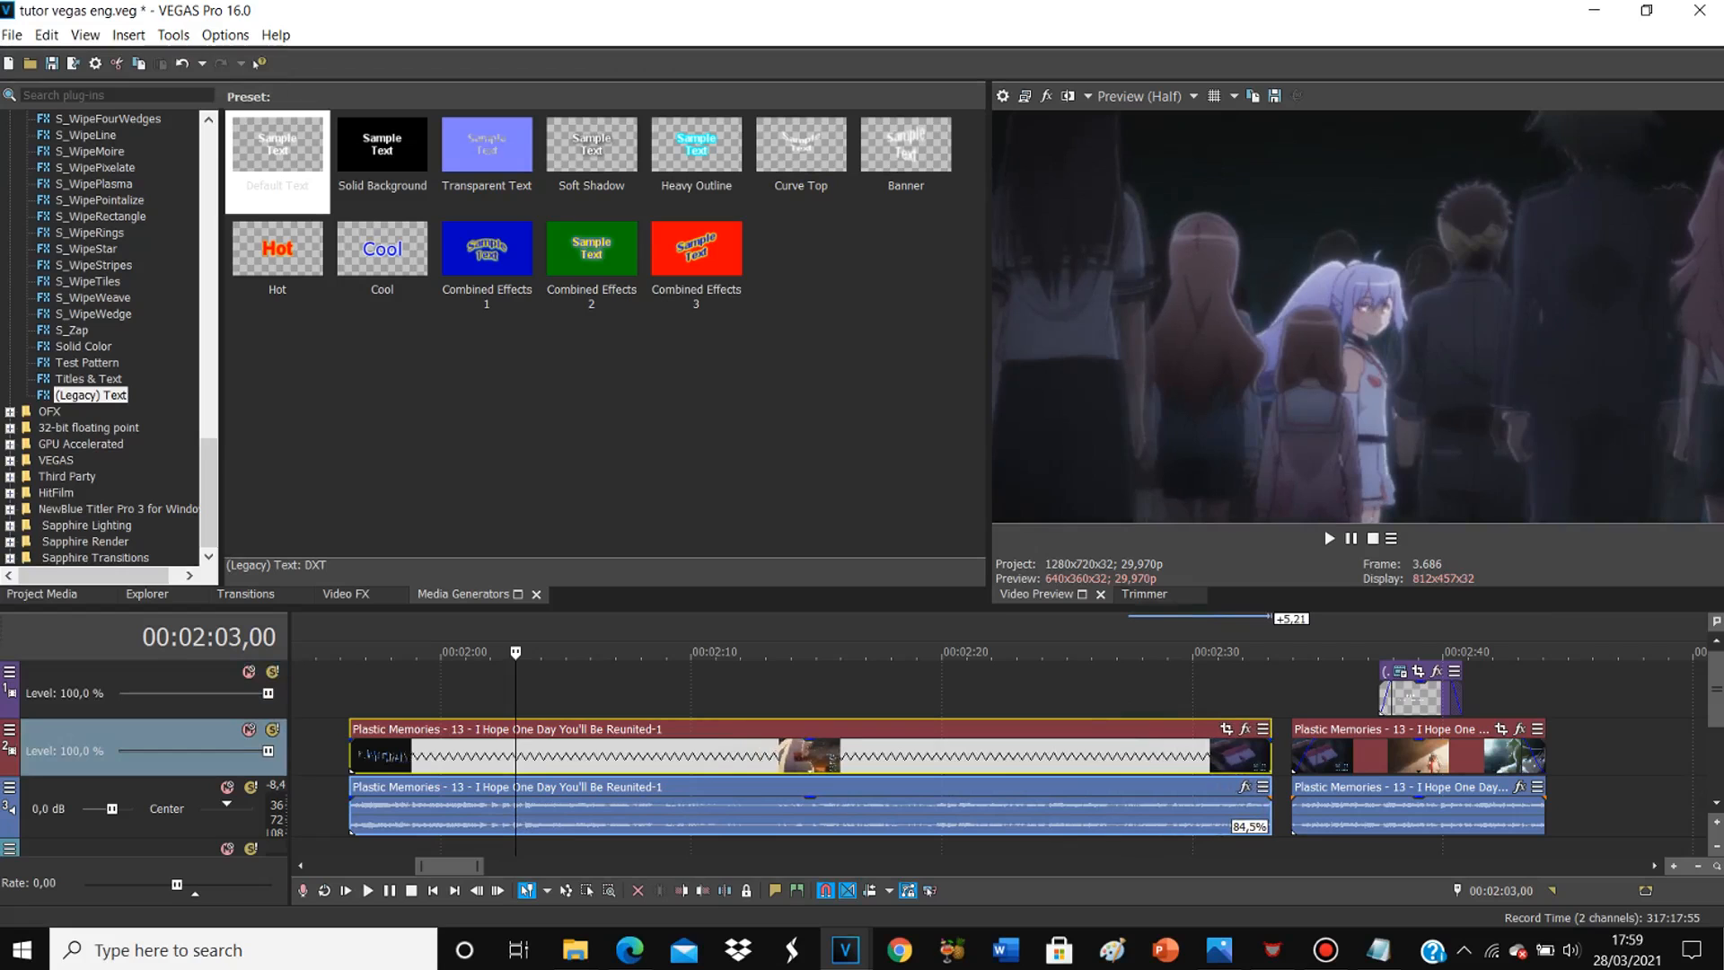
left_click(349, 690)
key("space")
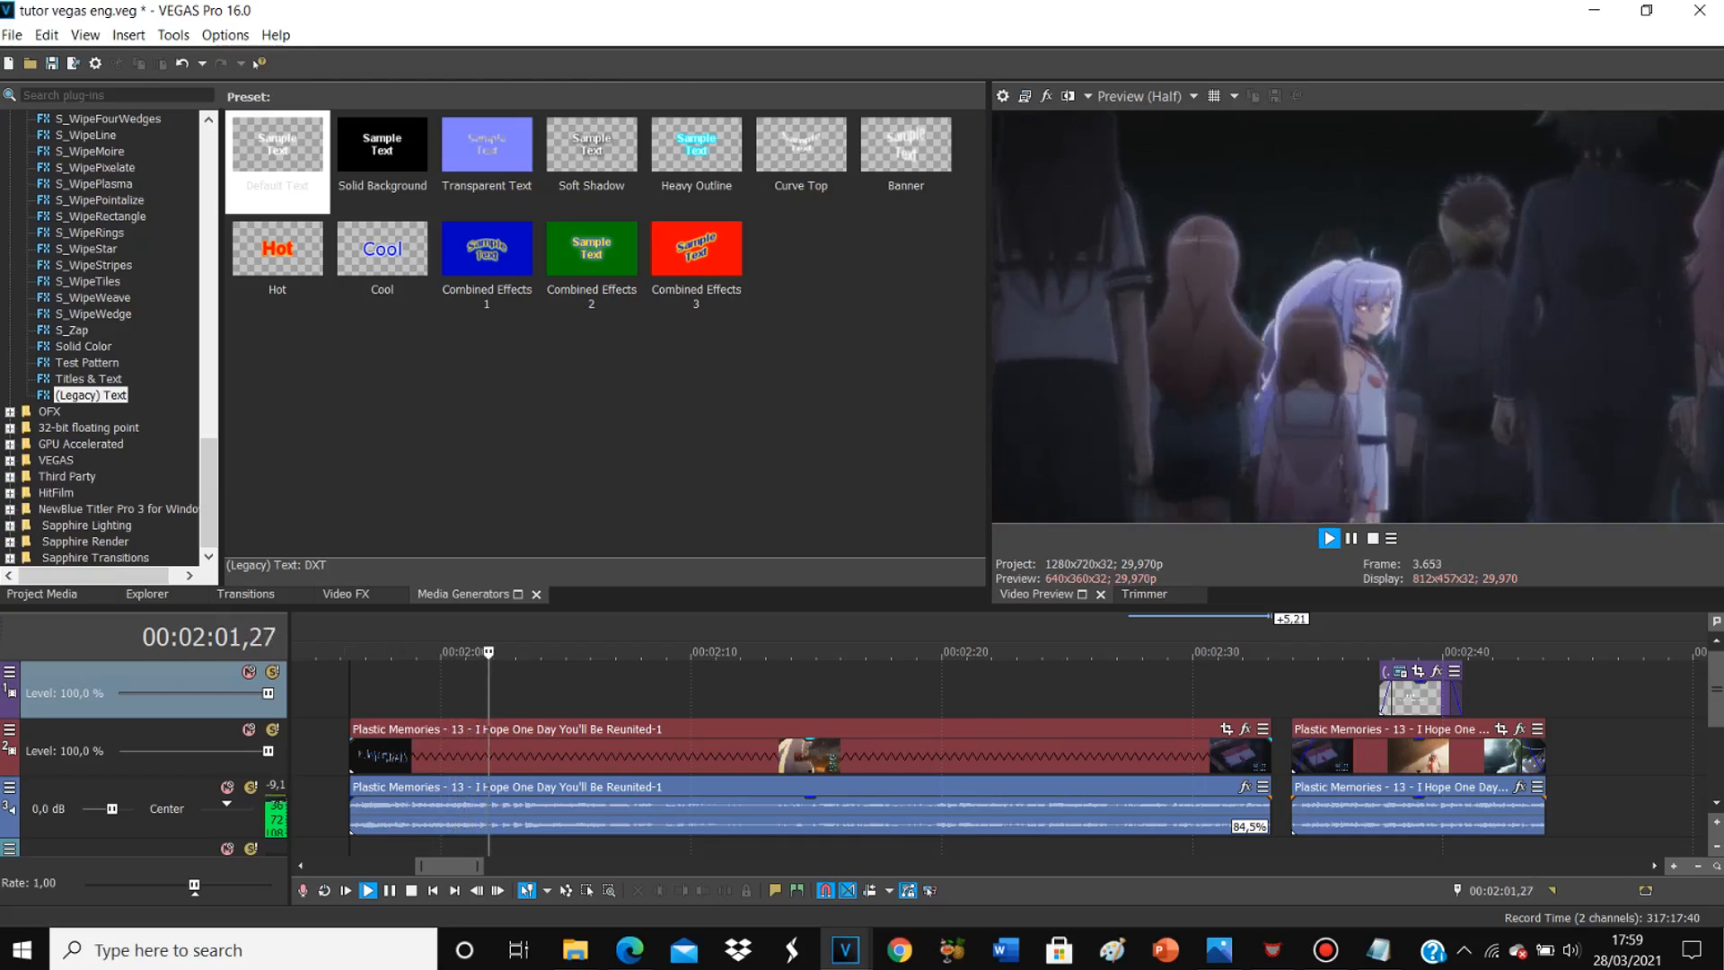
key("space")
left_click(498, 755)
left_click(183, 63)
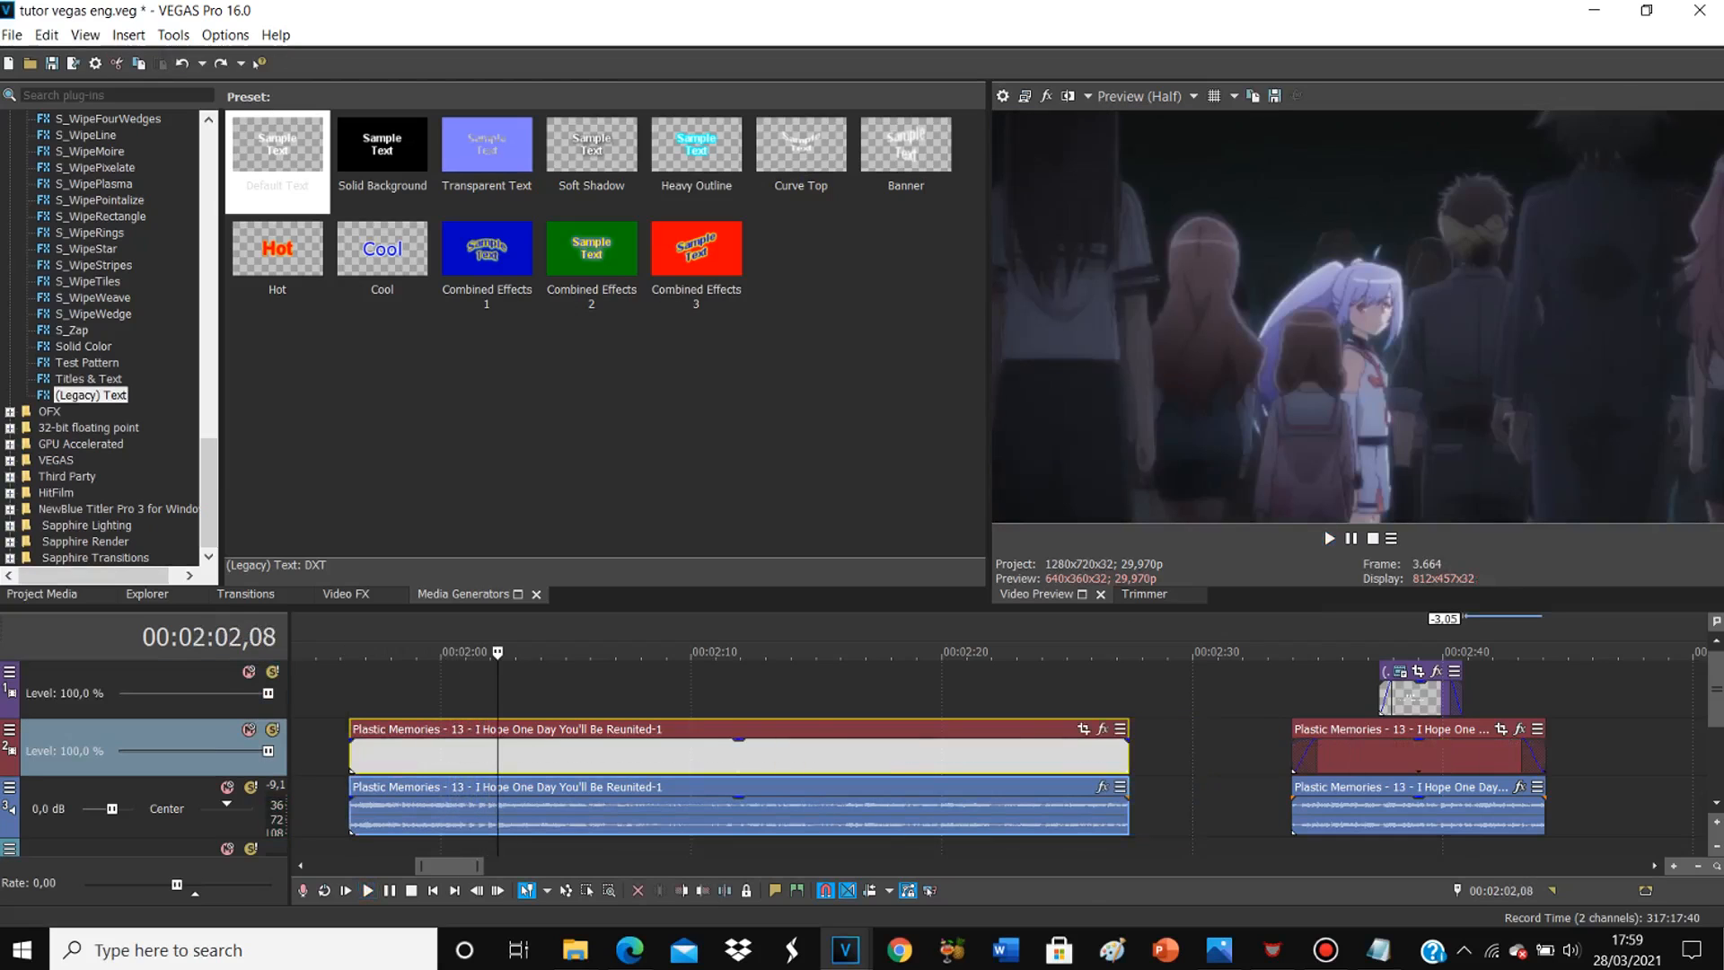
Step: Insert a Velocity envelope on the first video clip and look over the envelope's preset speed options
right_click(562, 754)
mouse_move(683, 712)
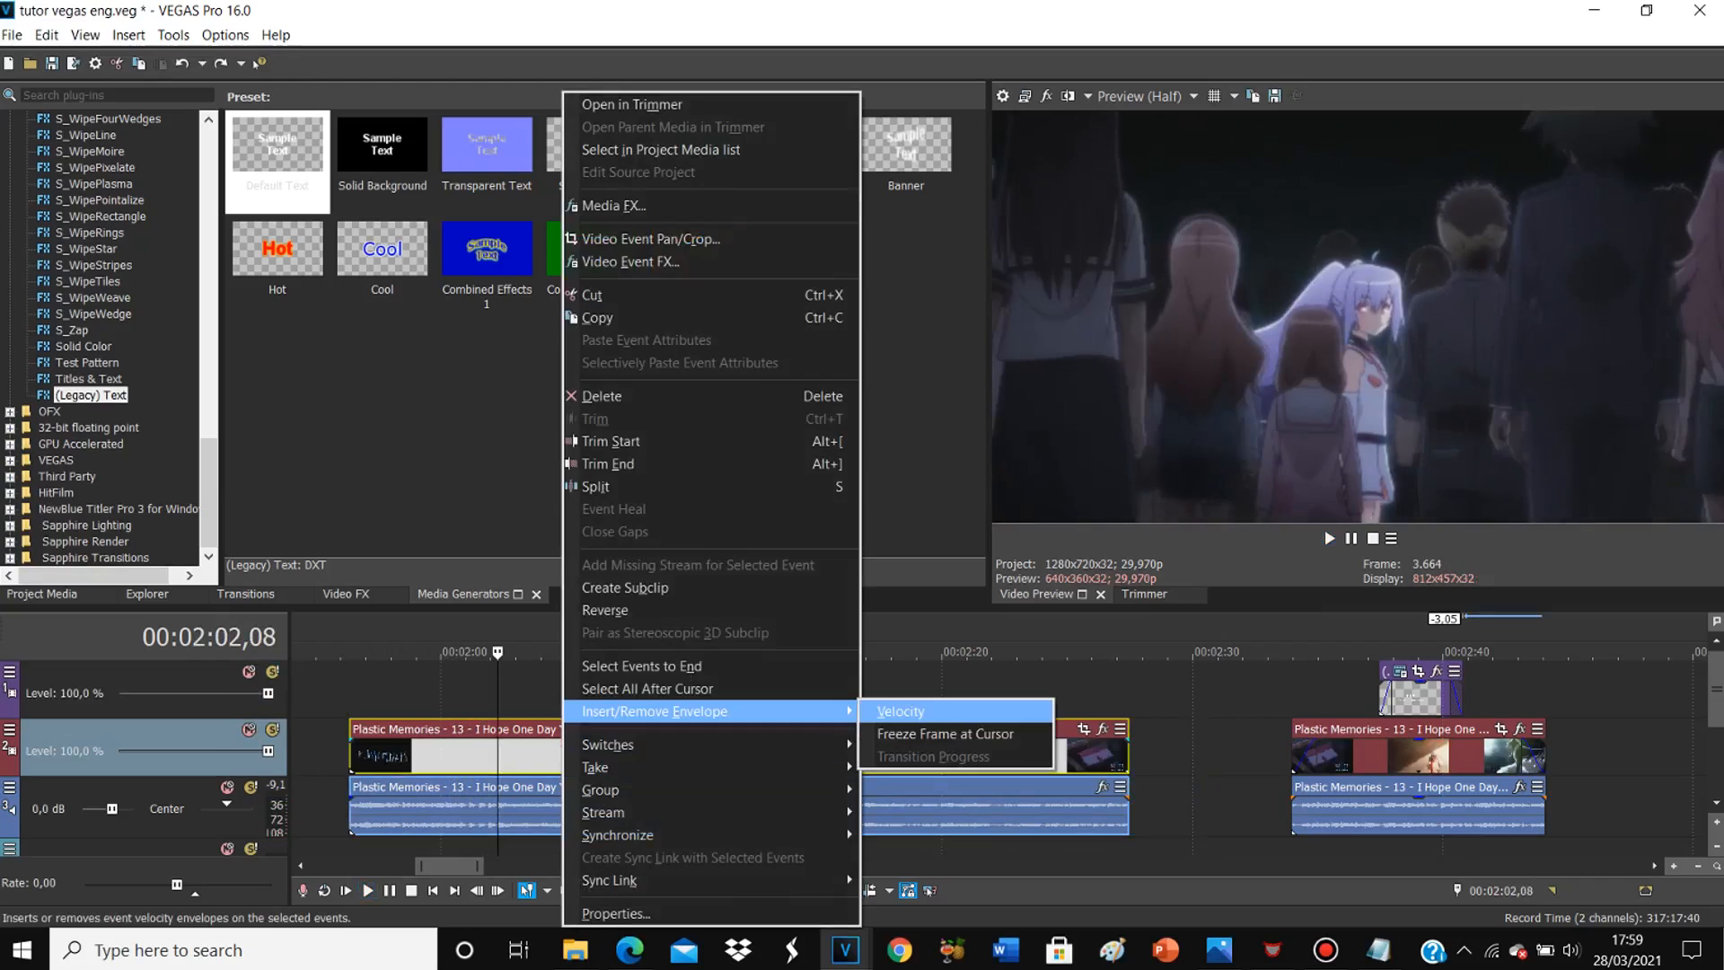
left_click(901, 710)
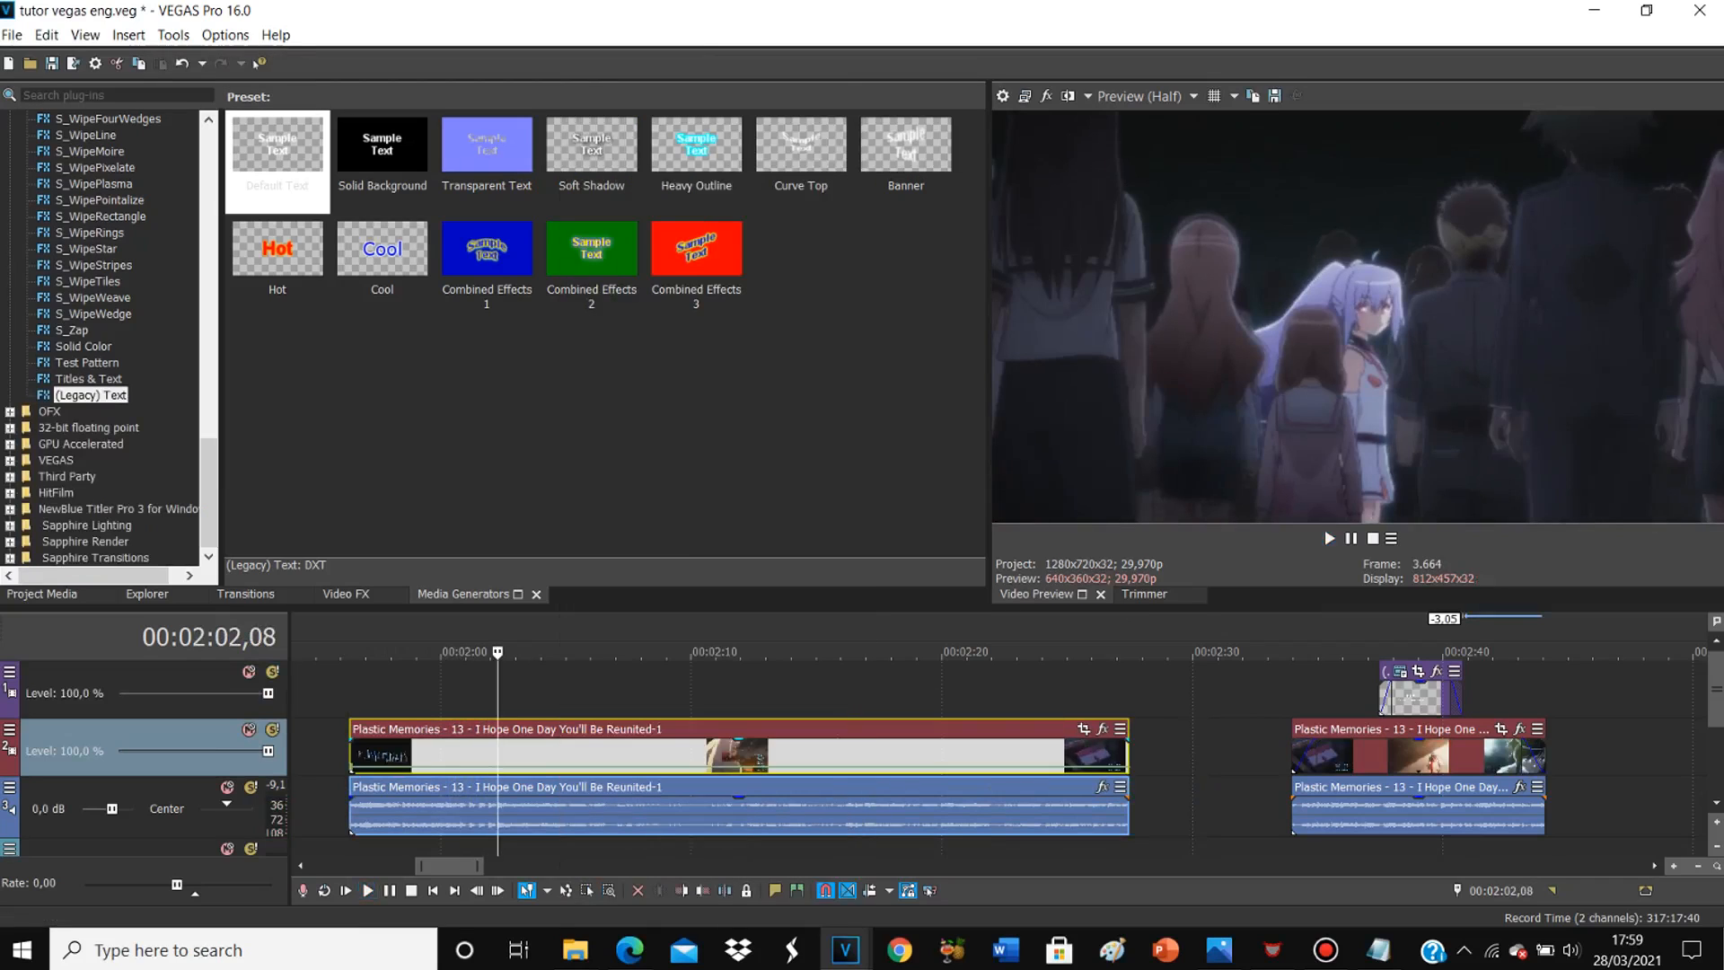
right_click(396, 754)
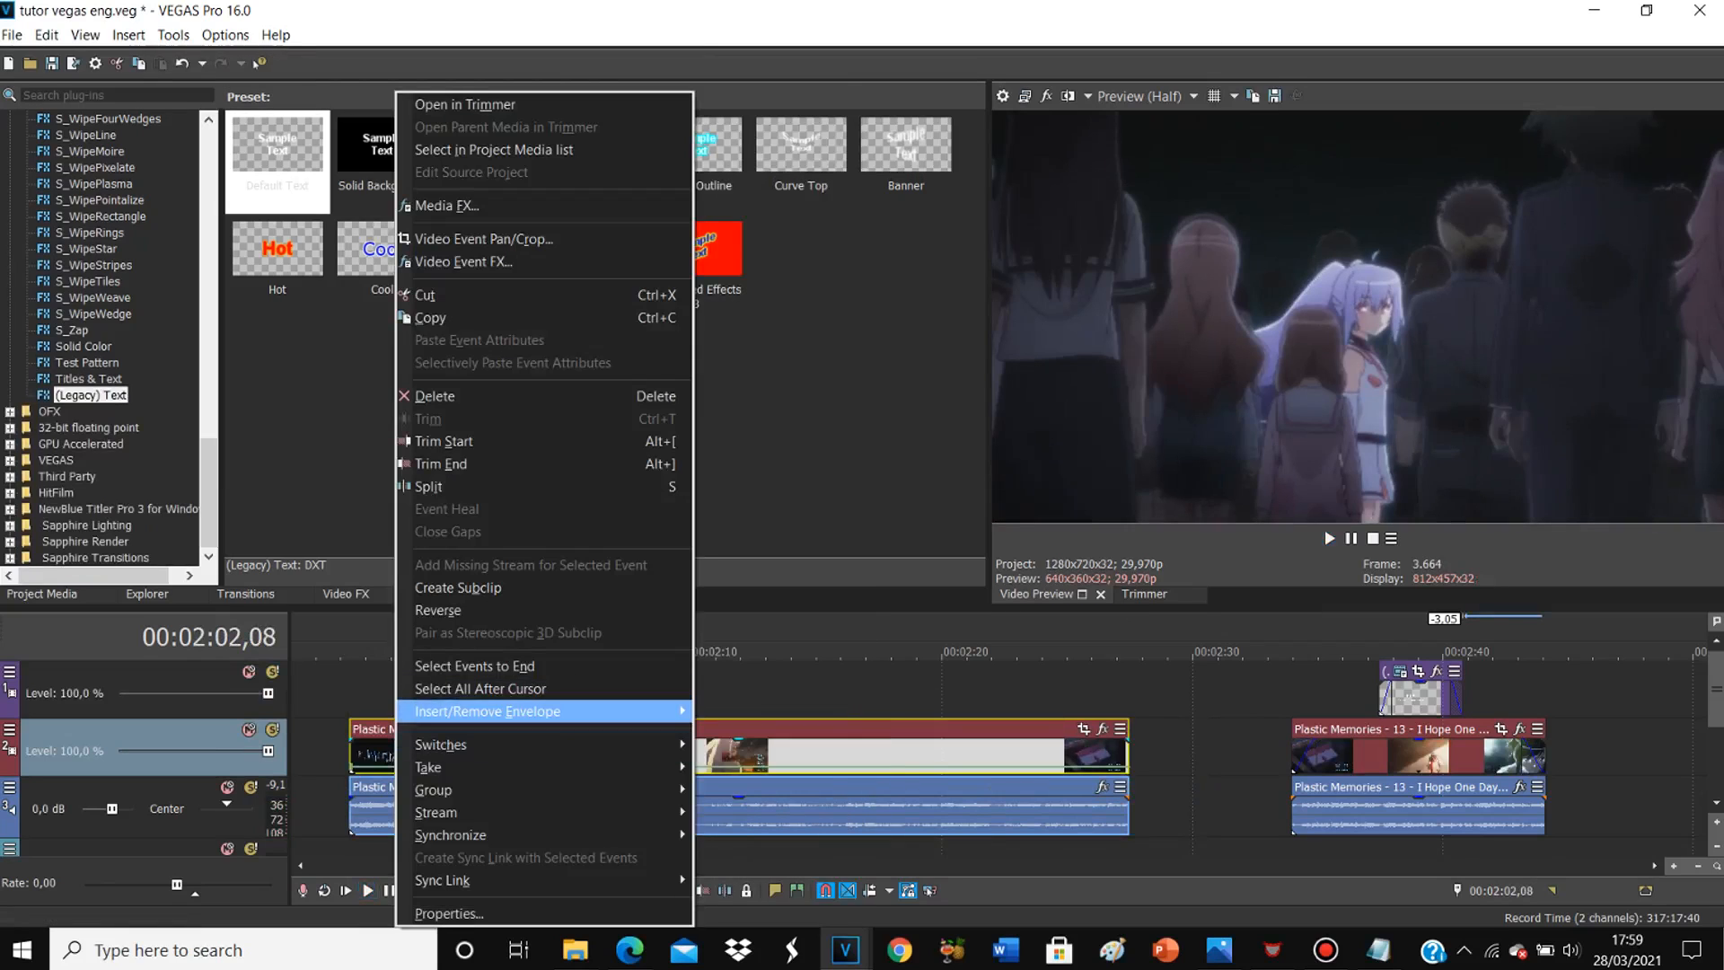
mouse_move(619, 711)
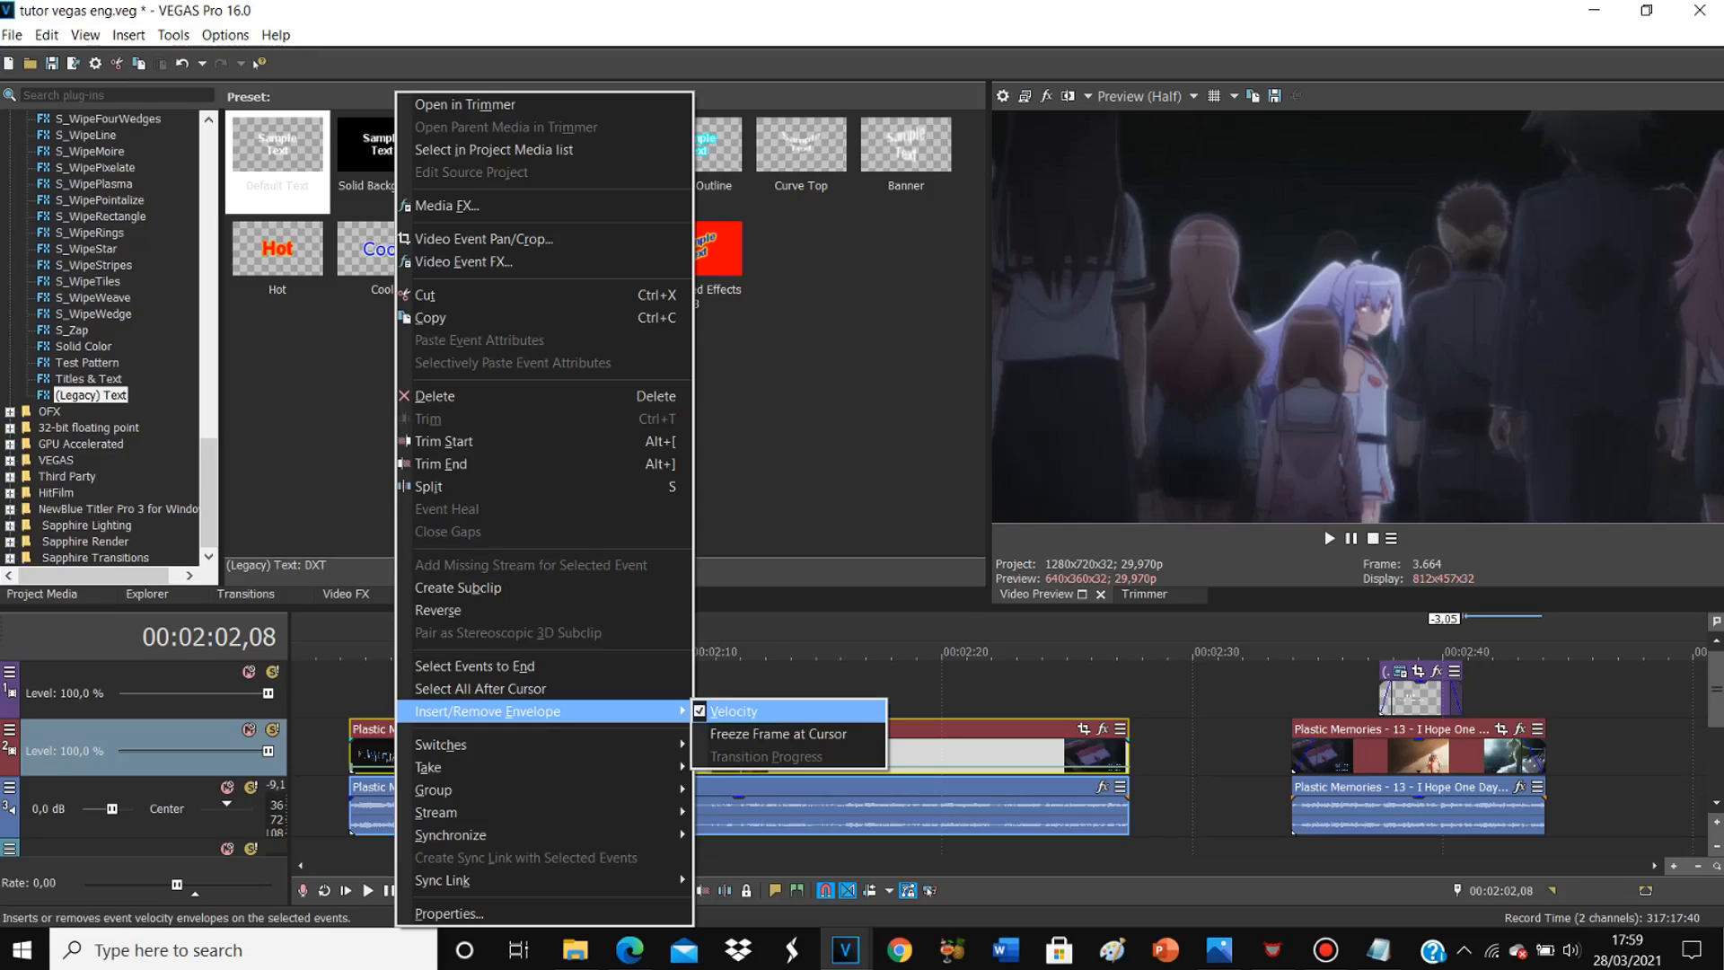
right_click(354, 766)
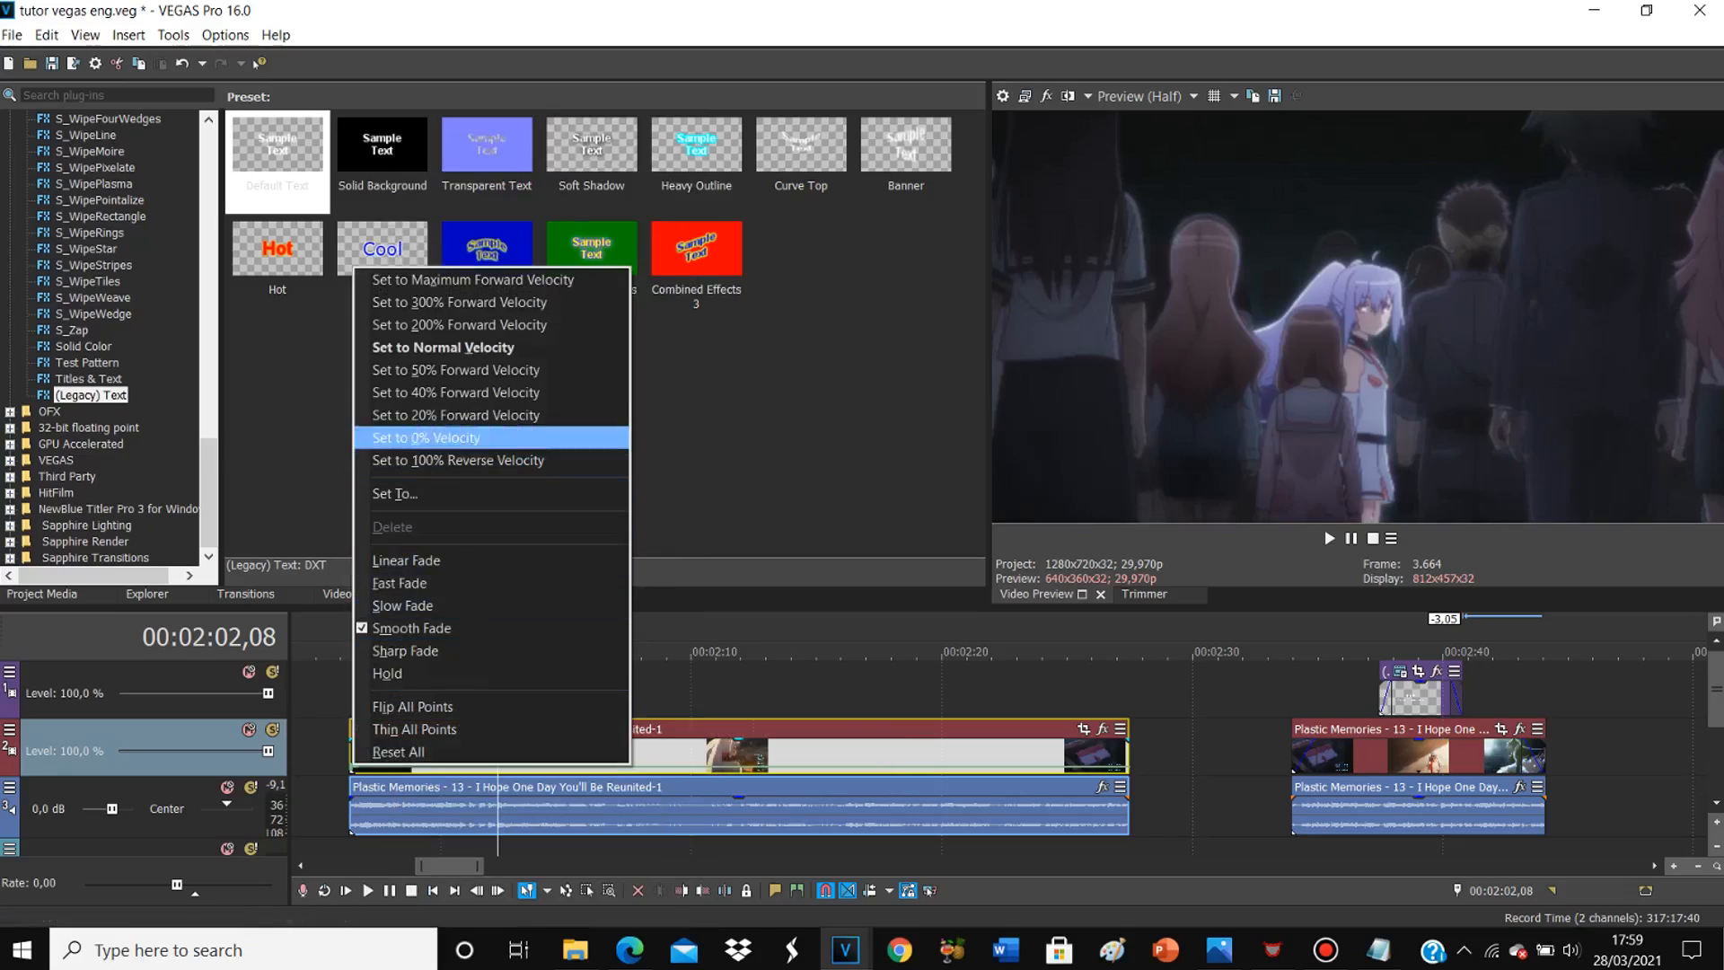
key("Escape")
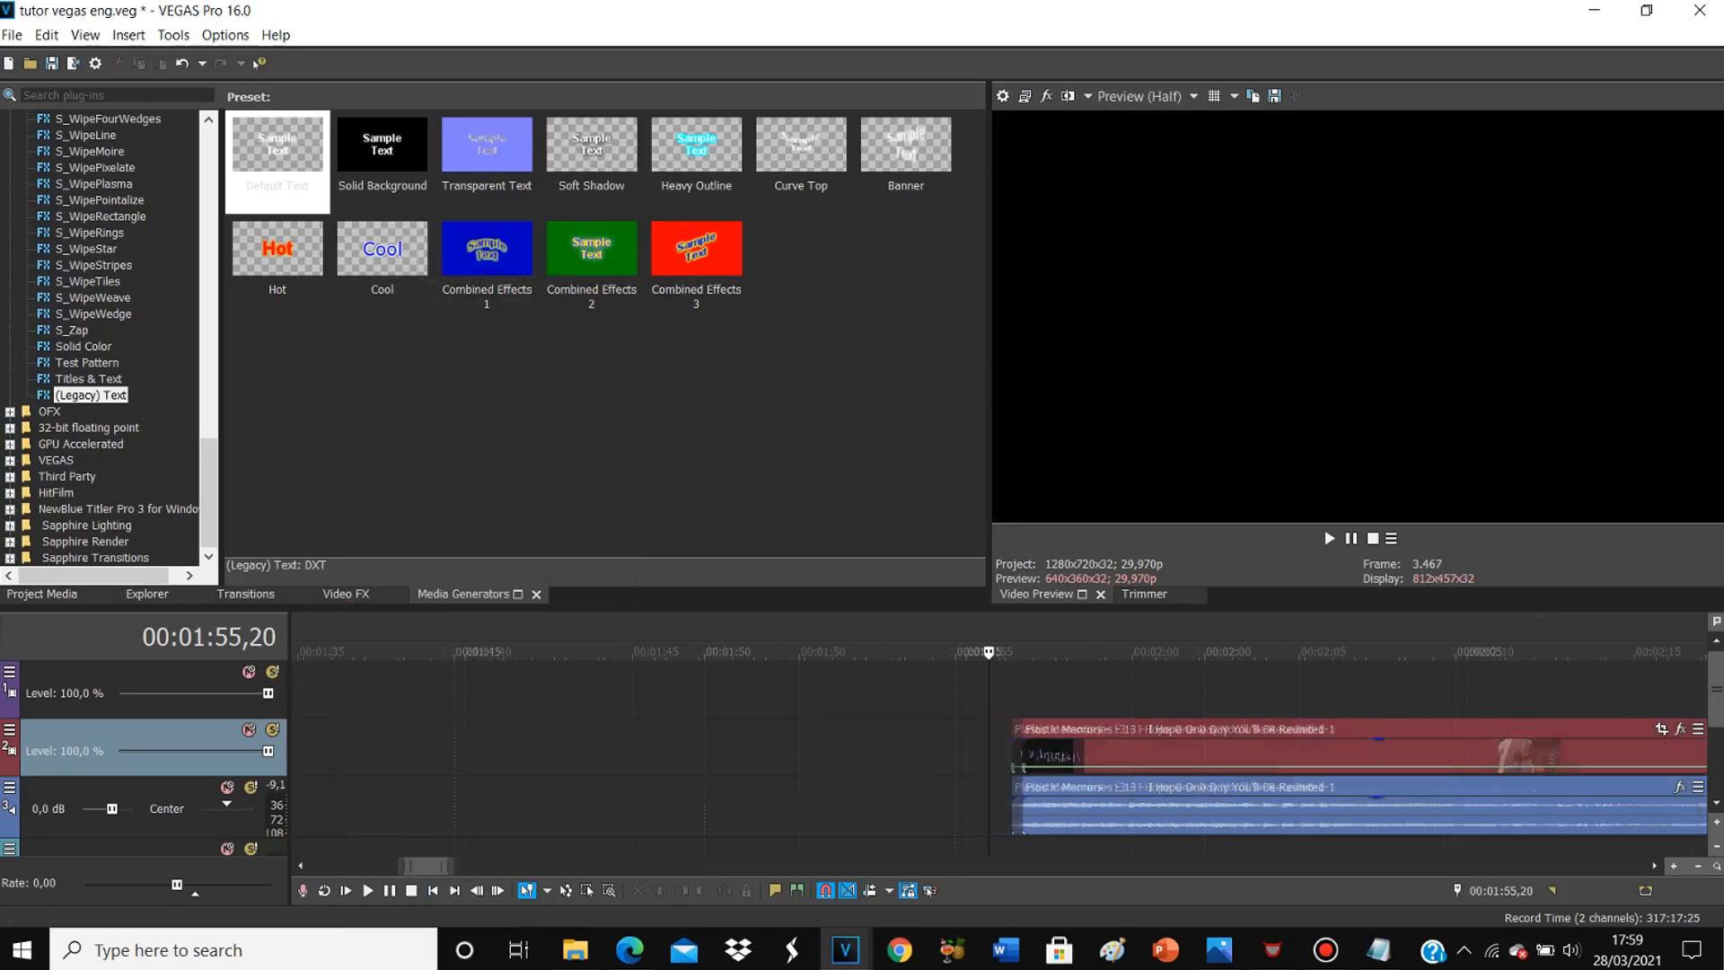
Step: Set the first clip's velocity envelope to 200% Forward Velocity and preview it from 00:01:56,10
right_click(1025, 770)
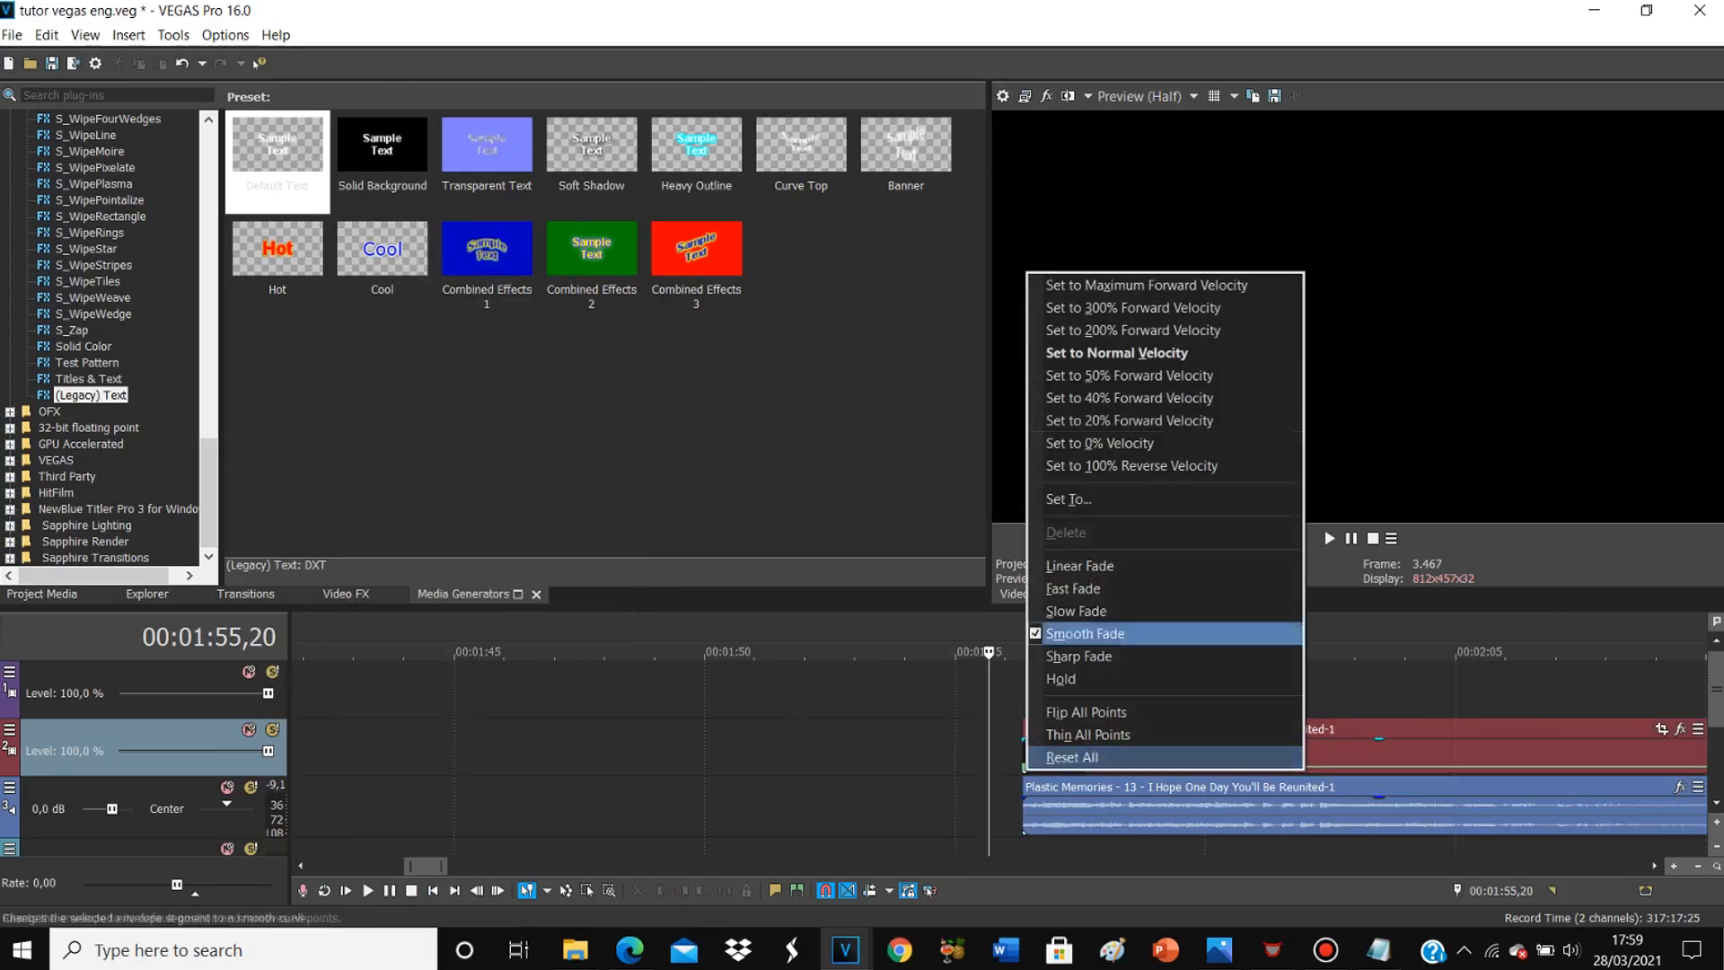
left_click(1134, 331)
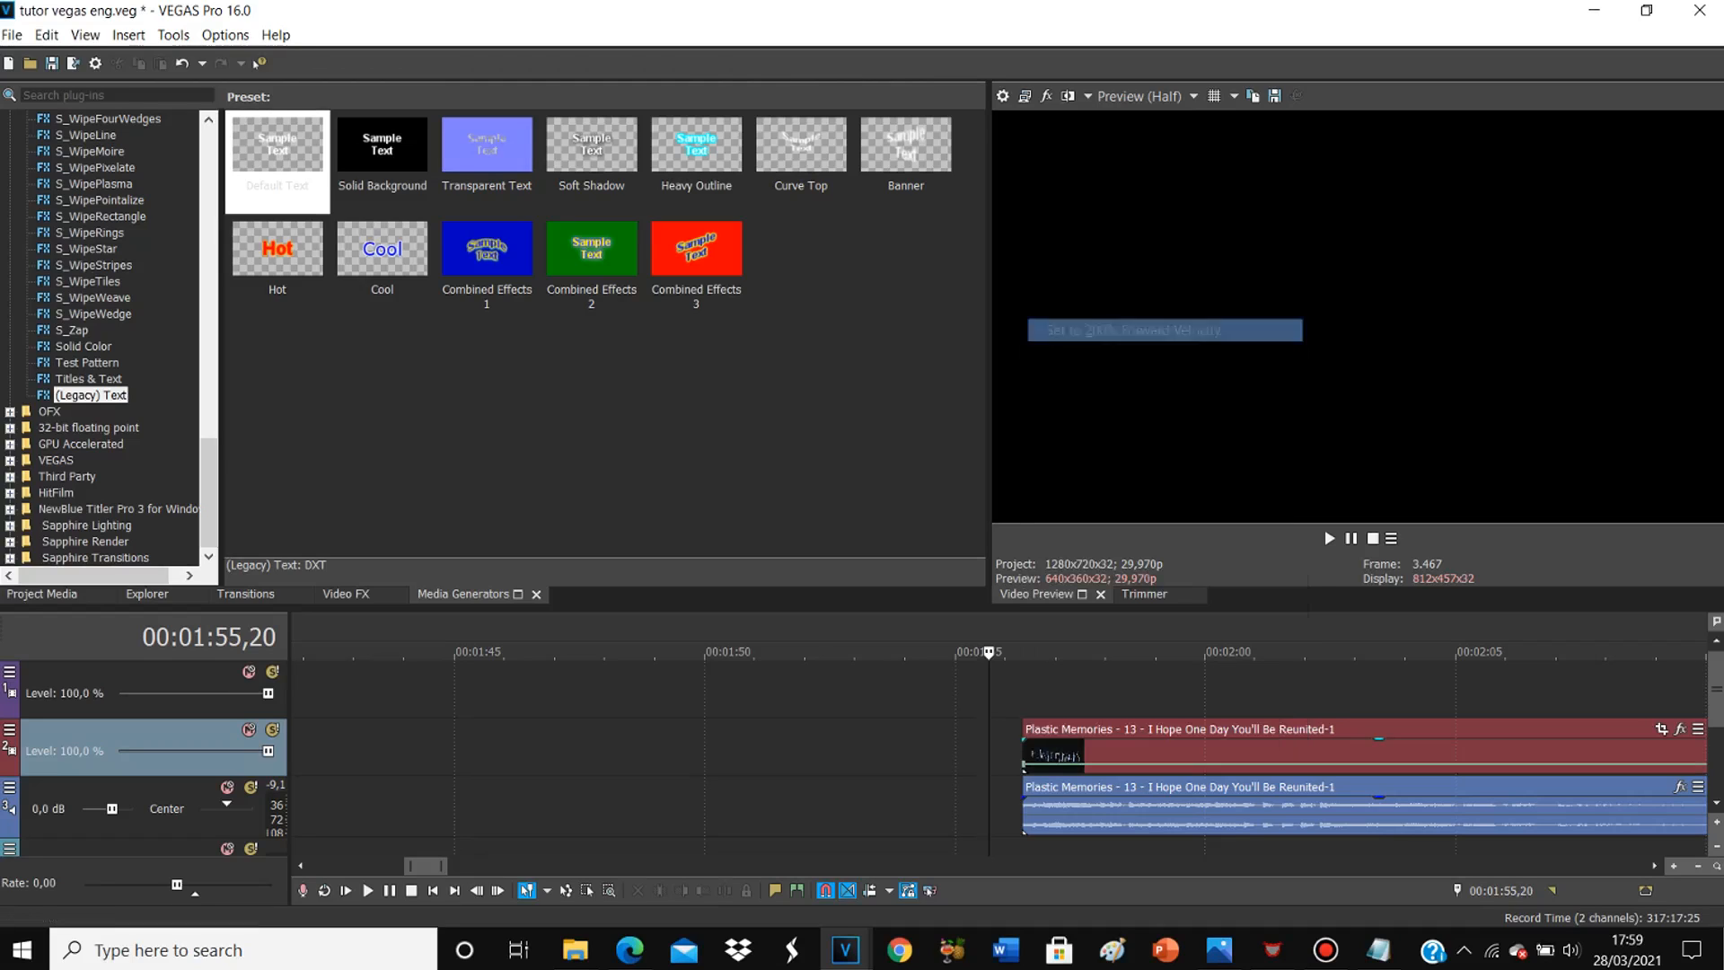
left_click(1023, 694)
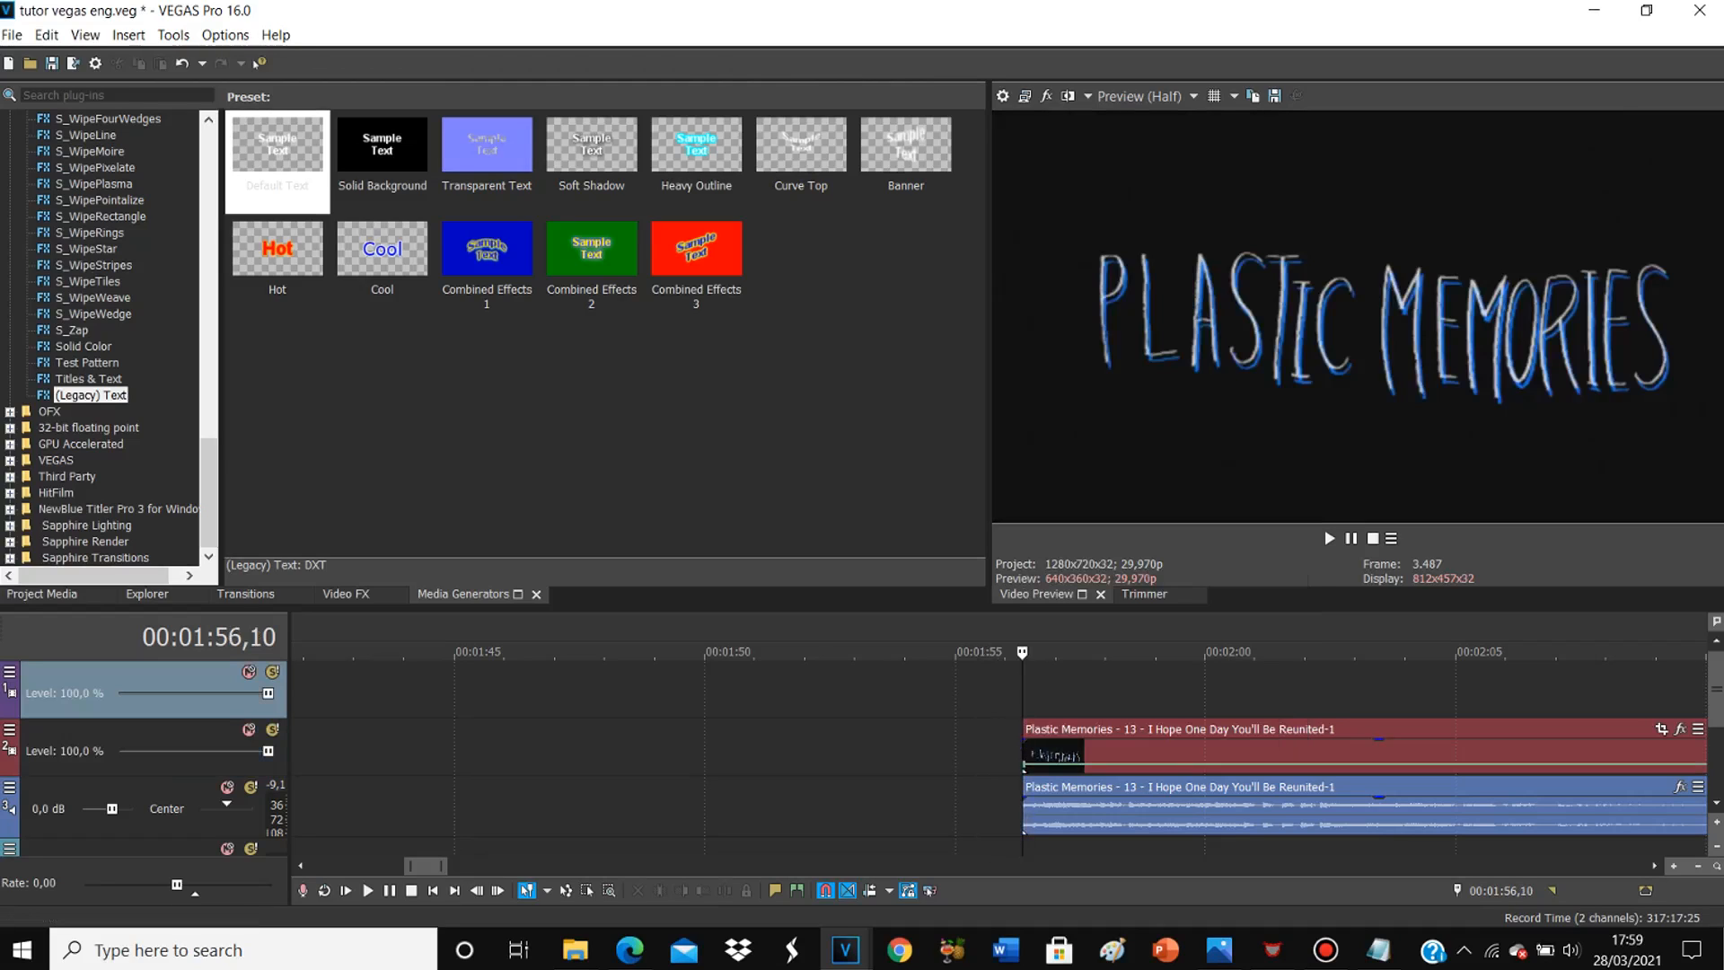
scroll(1023, 694, "down", 4)
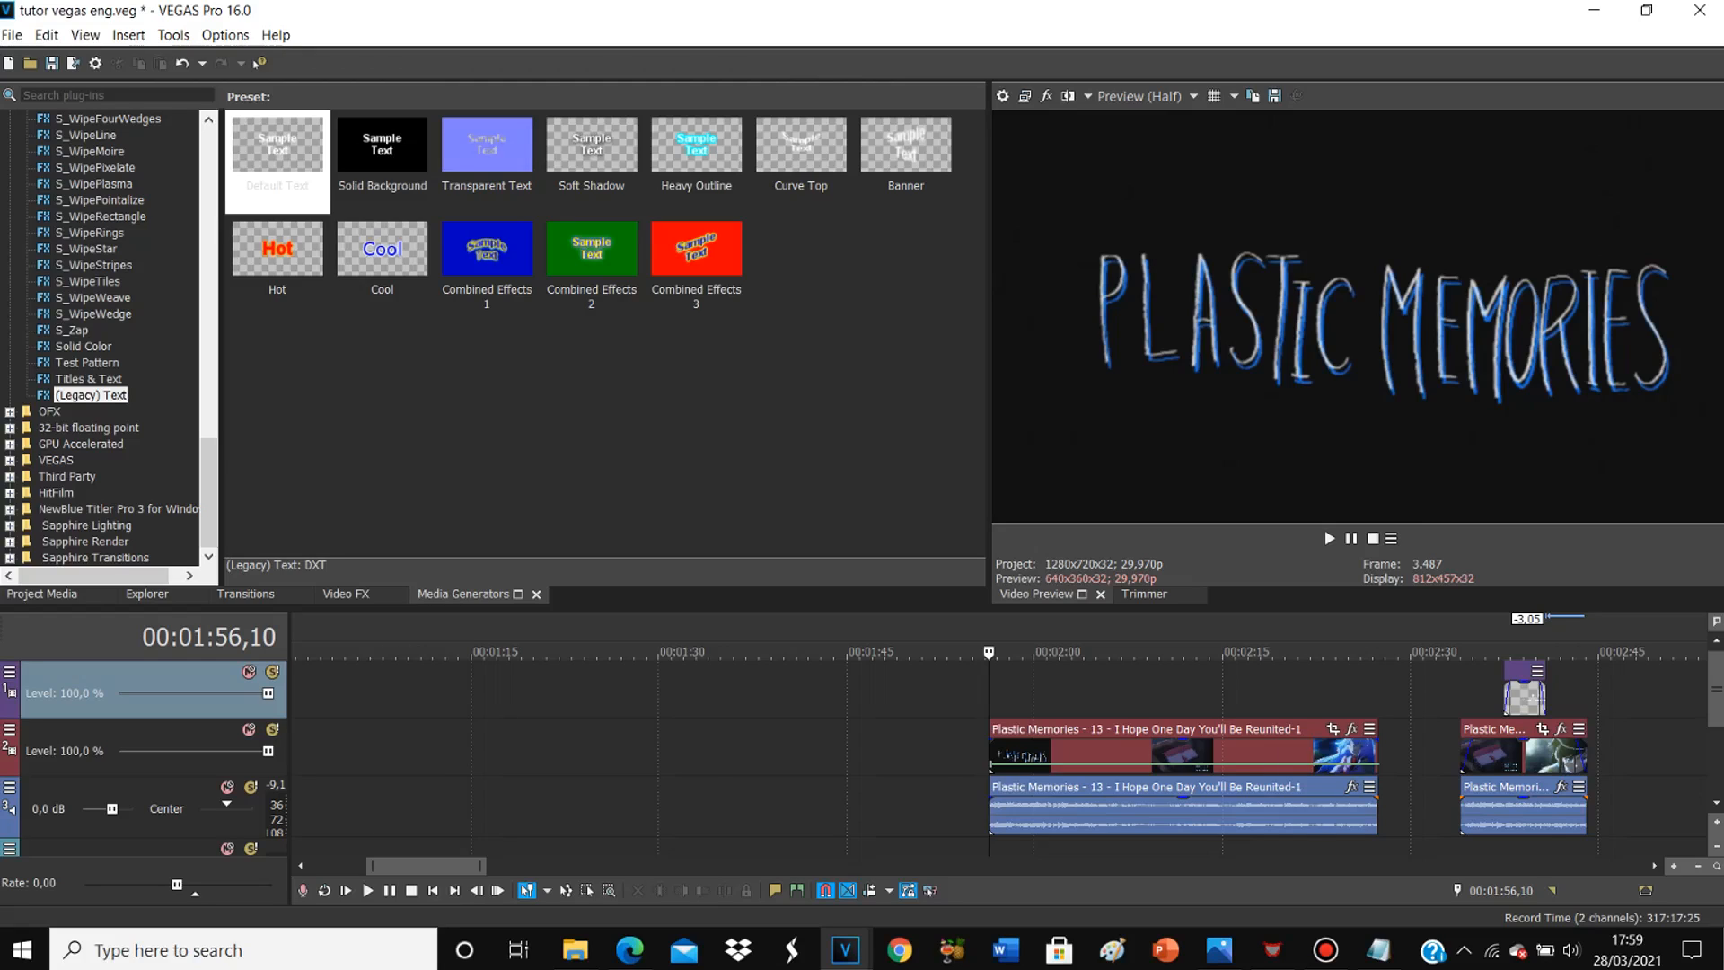
scroll(1023, 694, "up", 3)
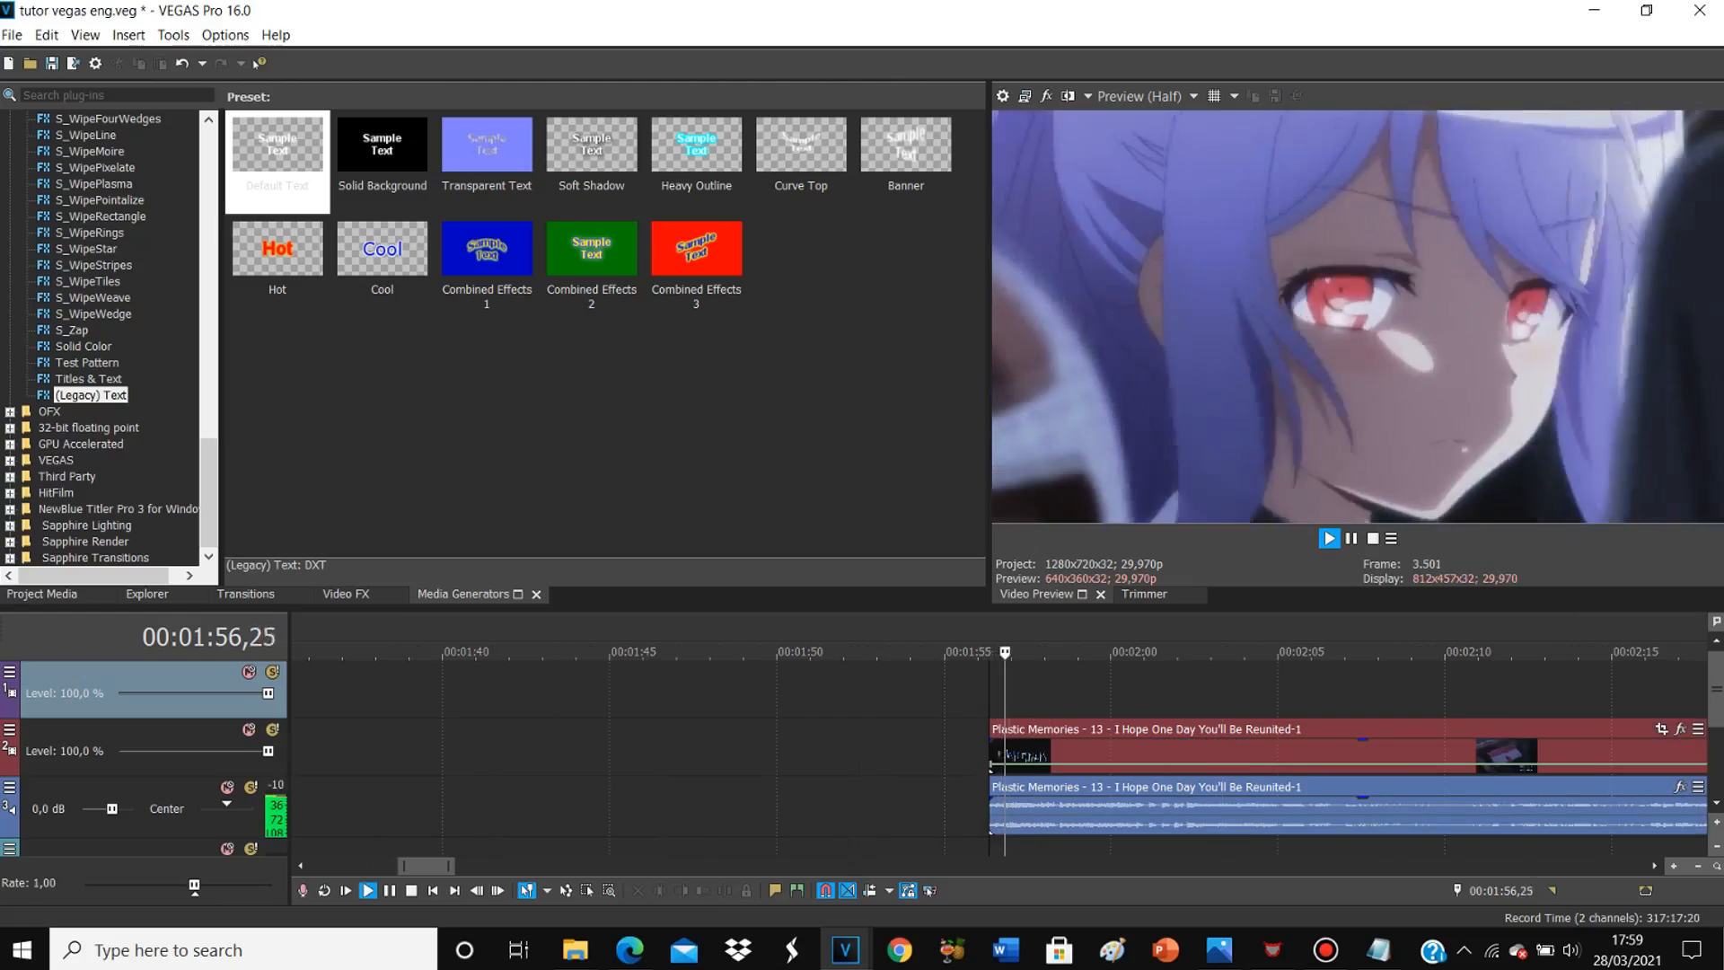
key("space")
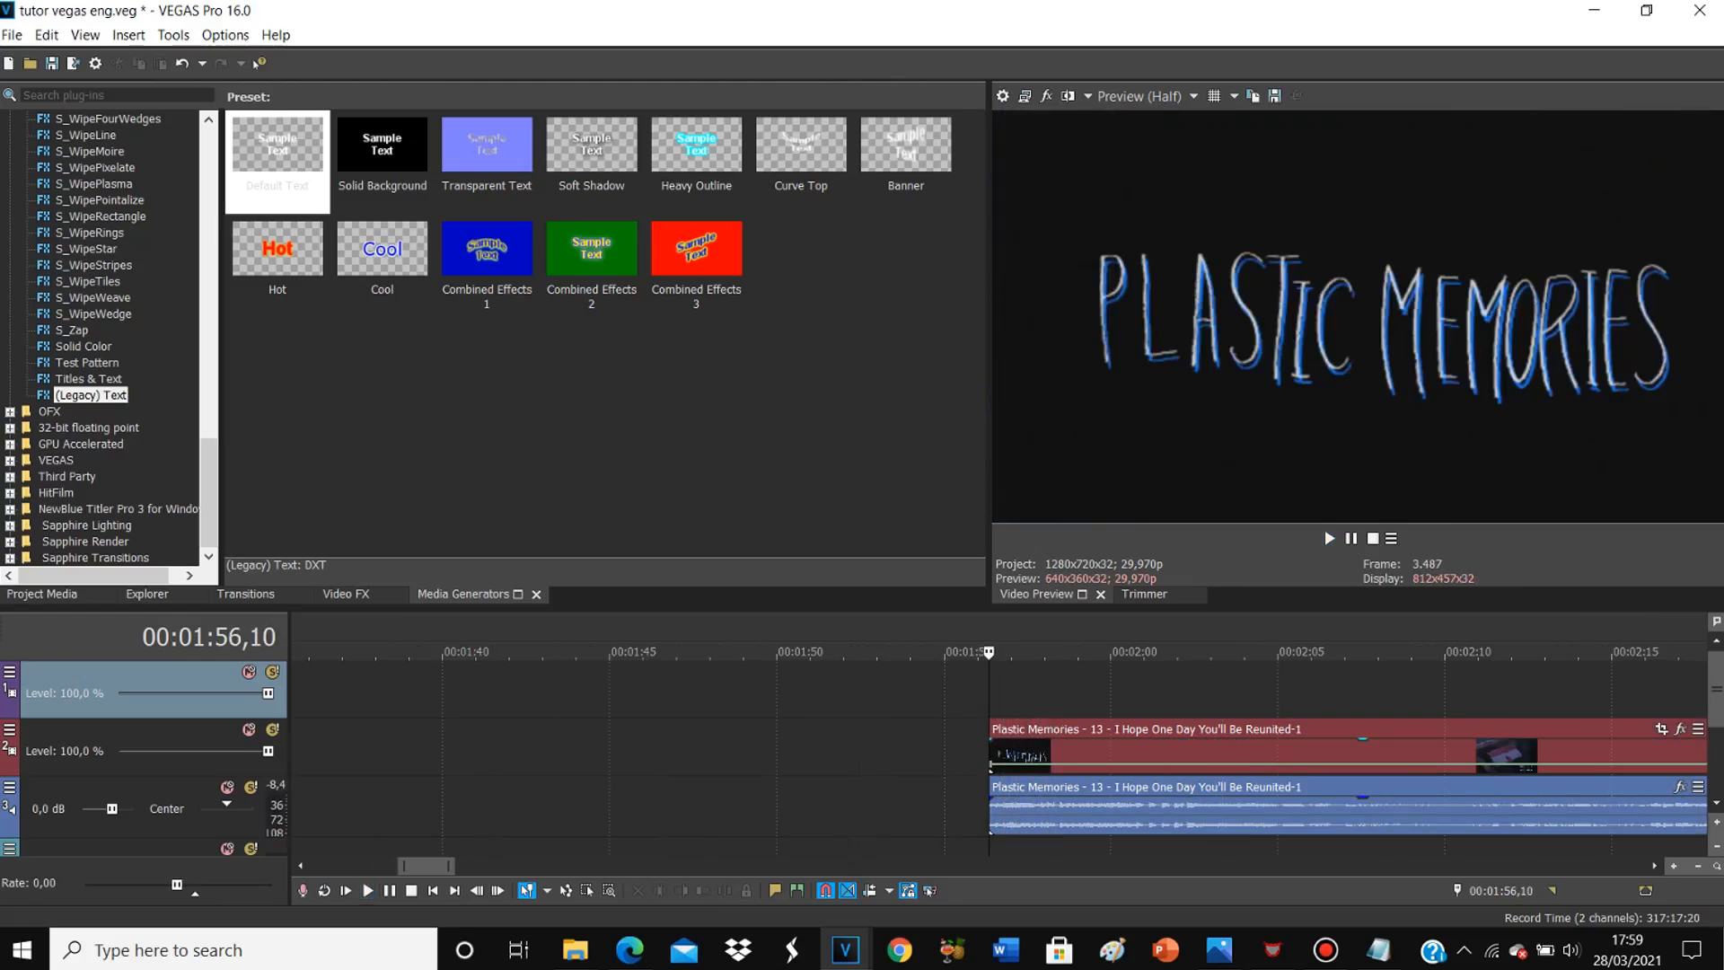
left_click(1040, 755)
key("space")
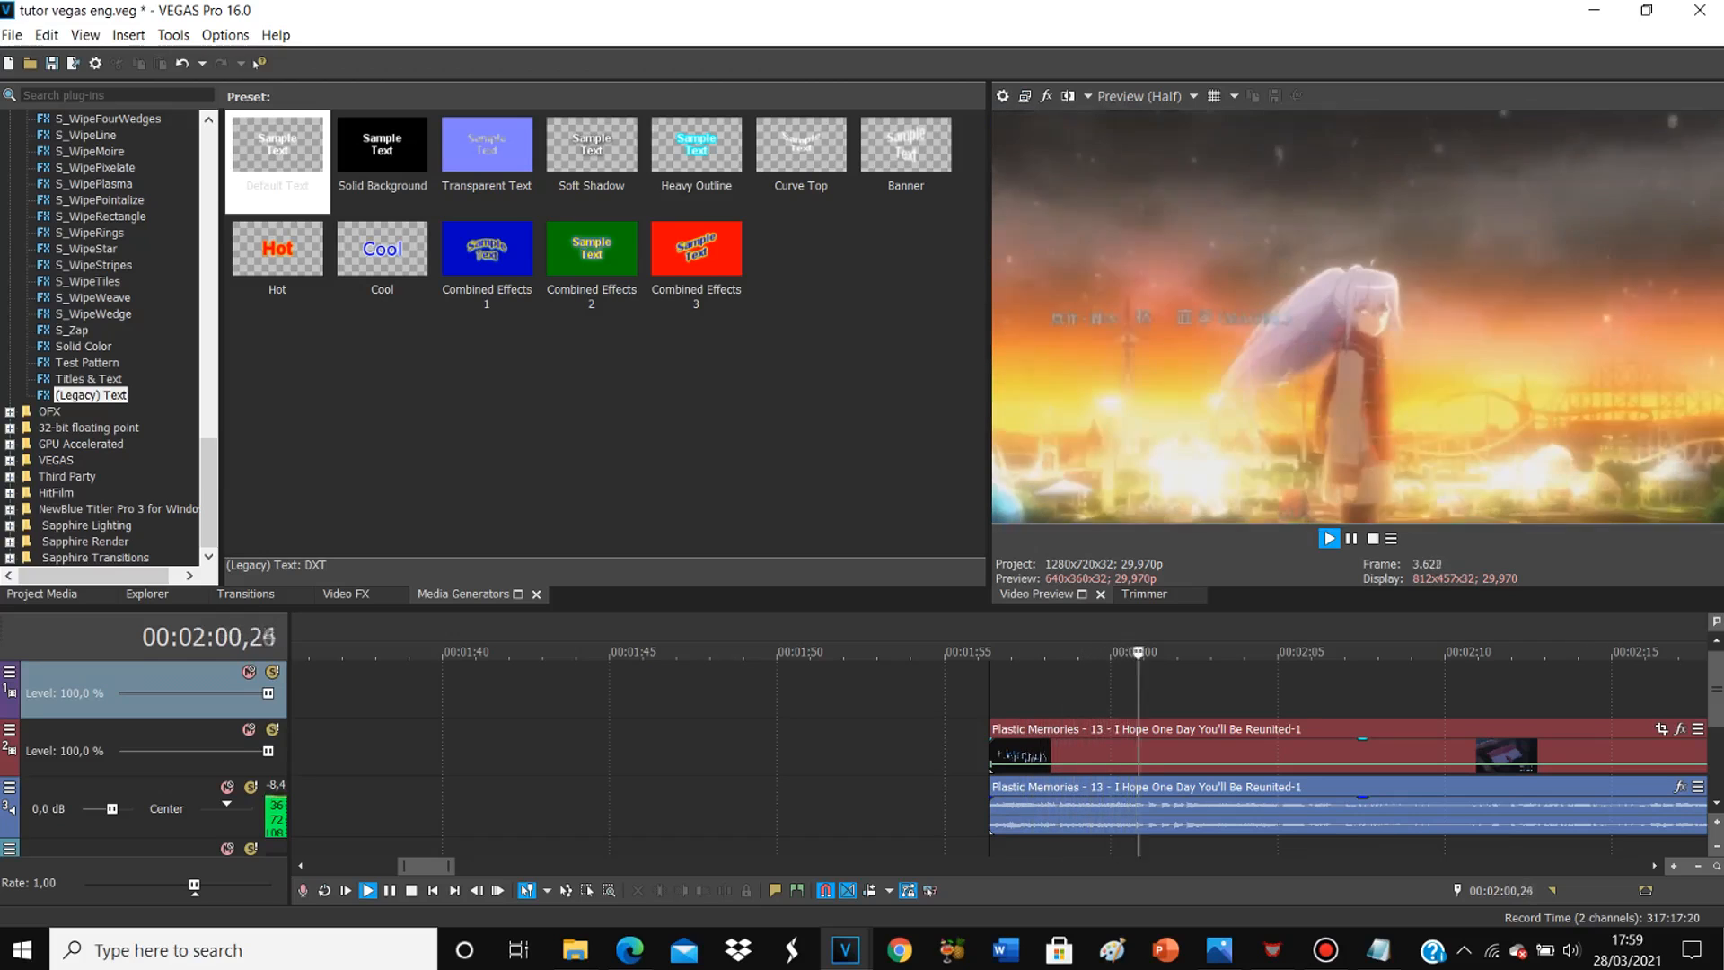
key("space")
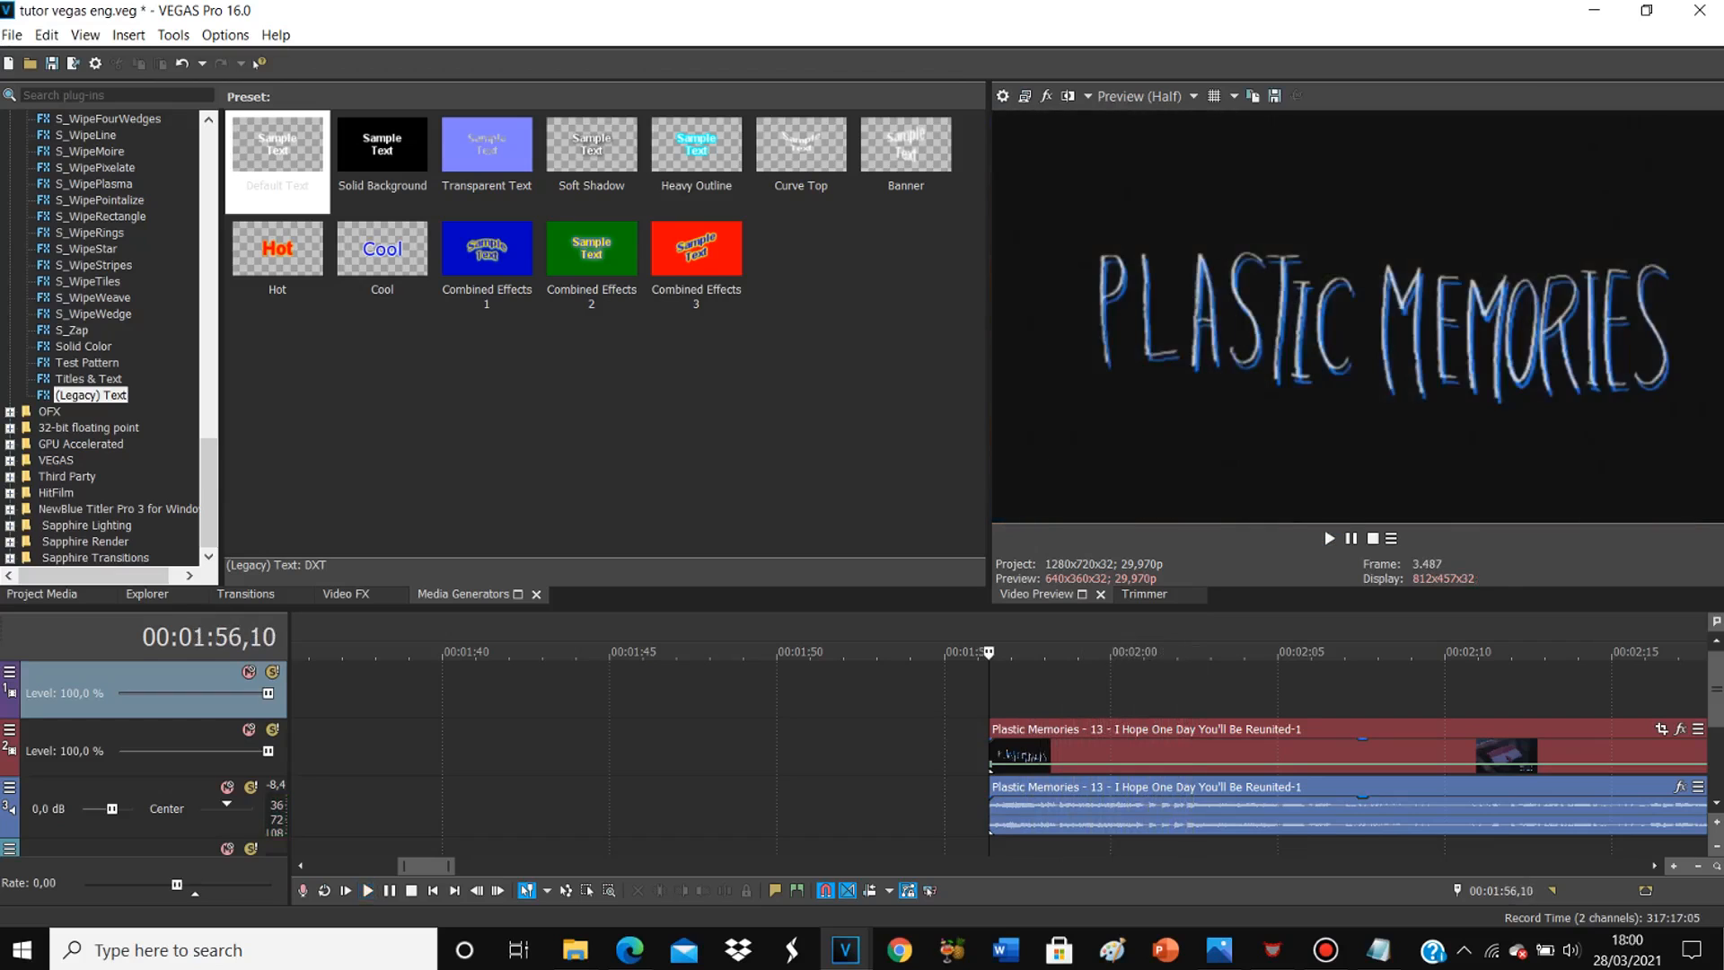
Step: Set the first clip's velocity envelope to 50% Forward Velocity and preview the slowed video
left_click(1023, 808)
right_click(1022, 808)
left_click(1006, 809)
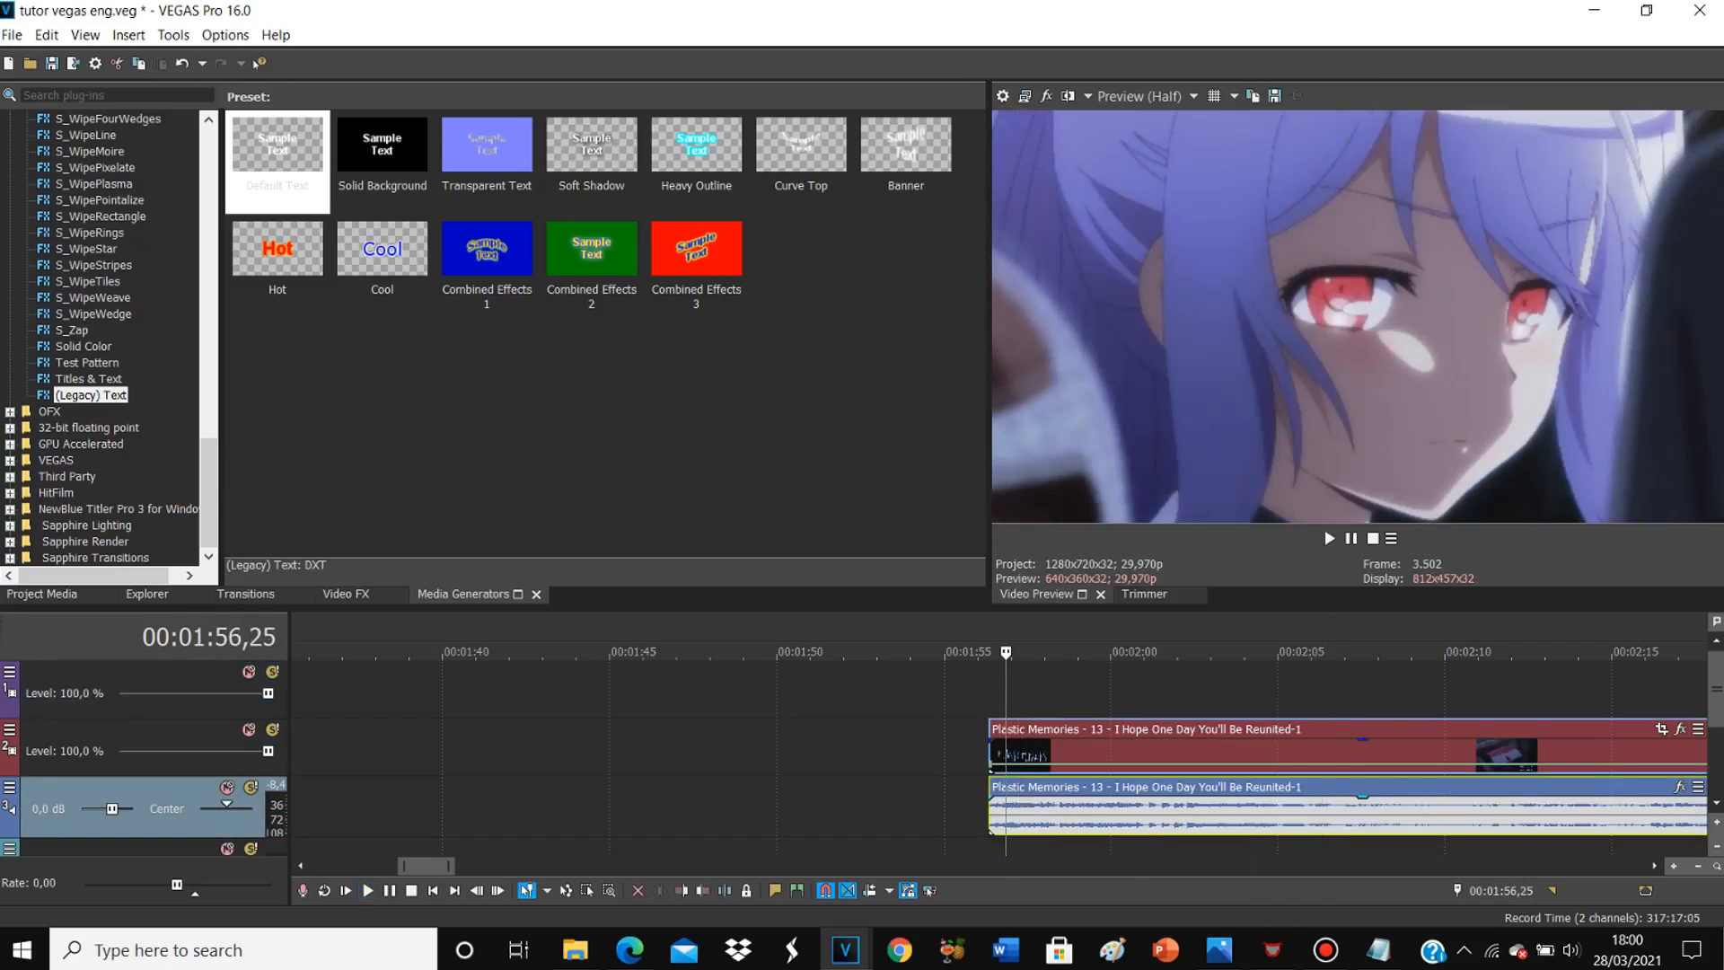
right_click(993, 765)
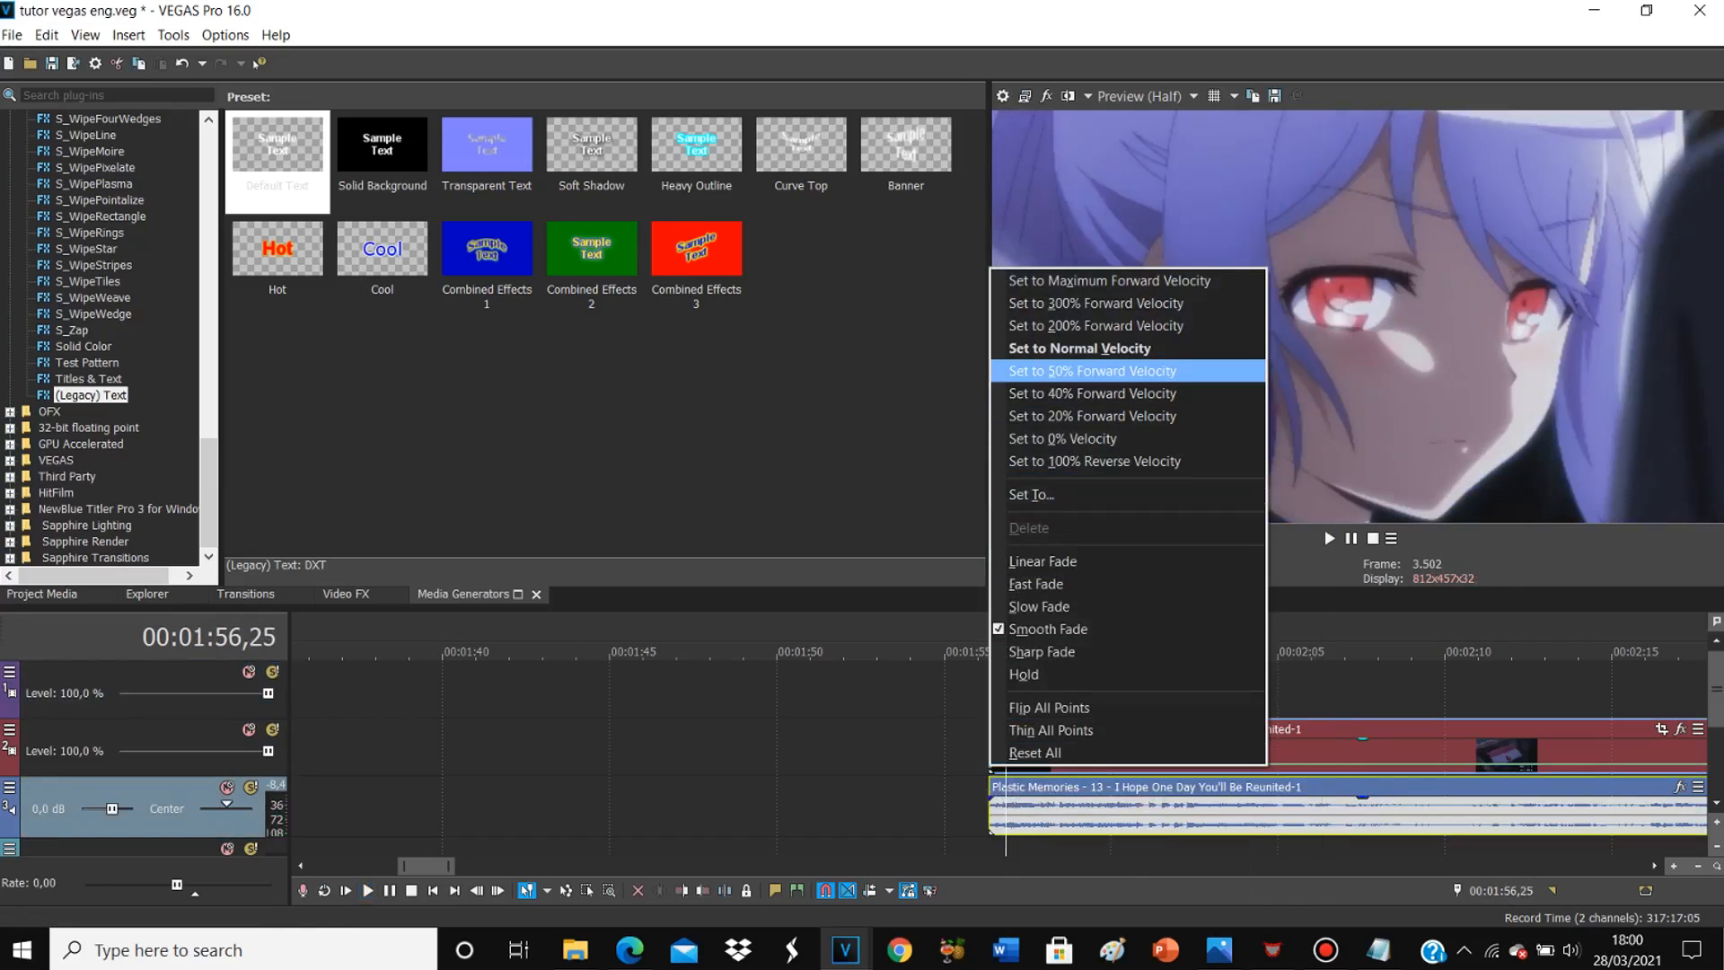
left_click(1092, 370)
key("space")
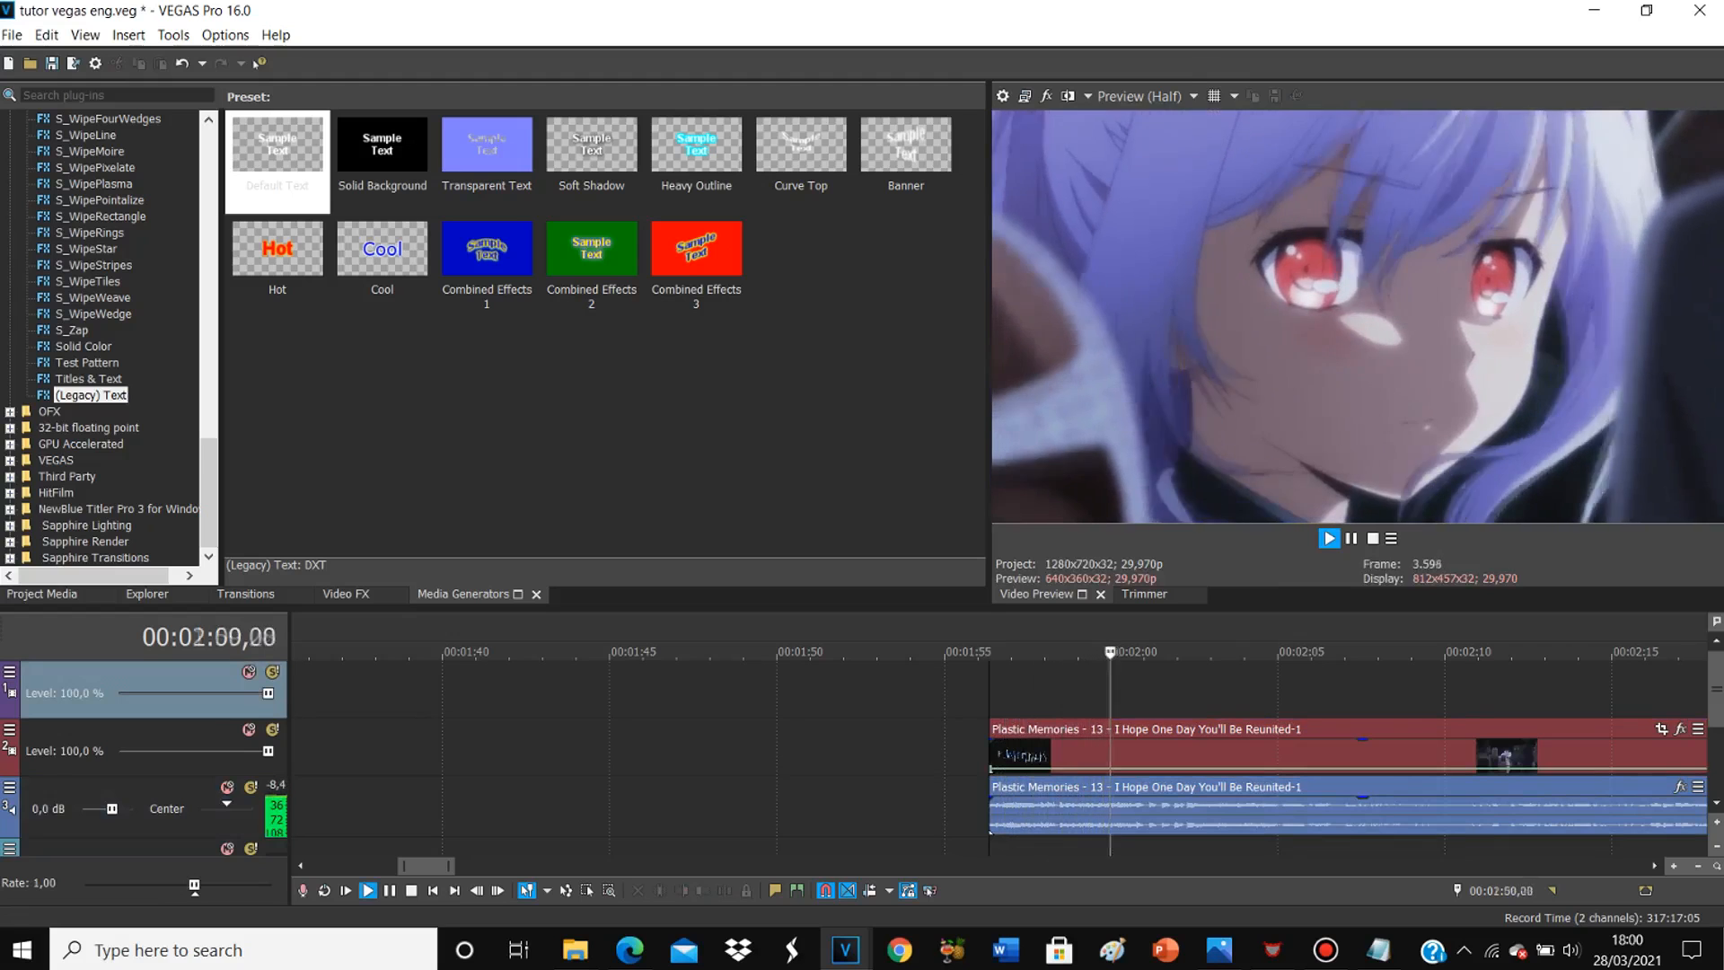
right_click(994, 768)
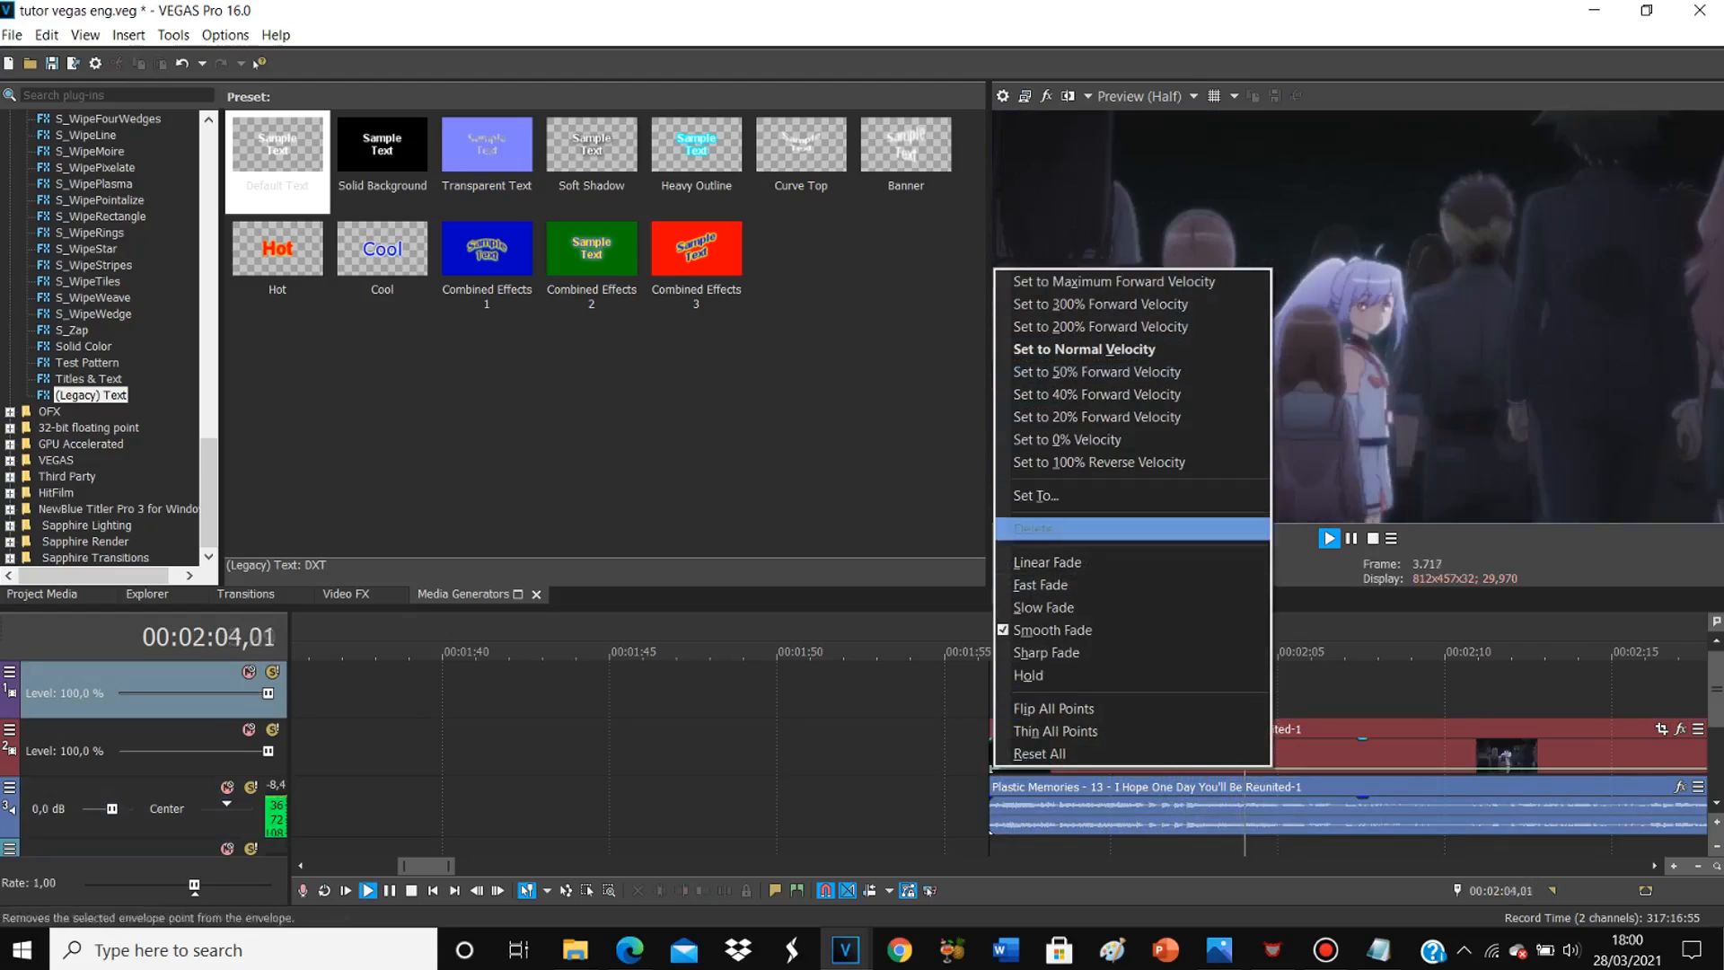
left_click(1021, 847)
key("space")
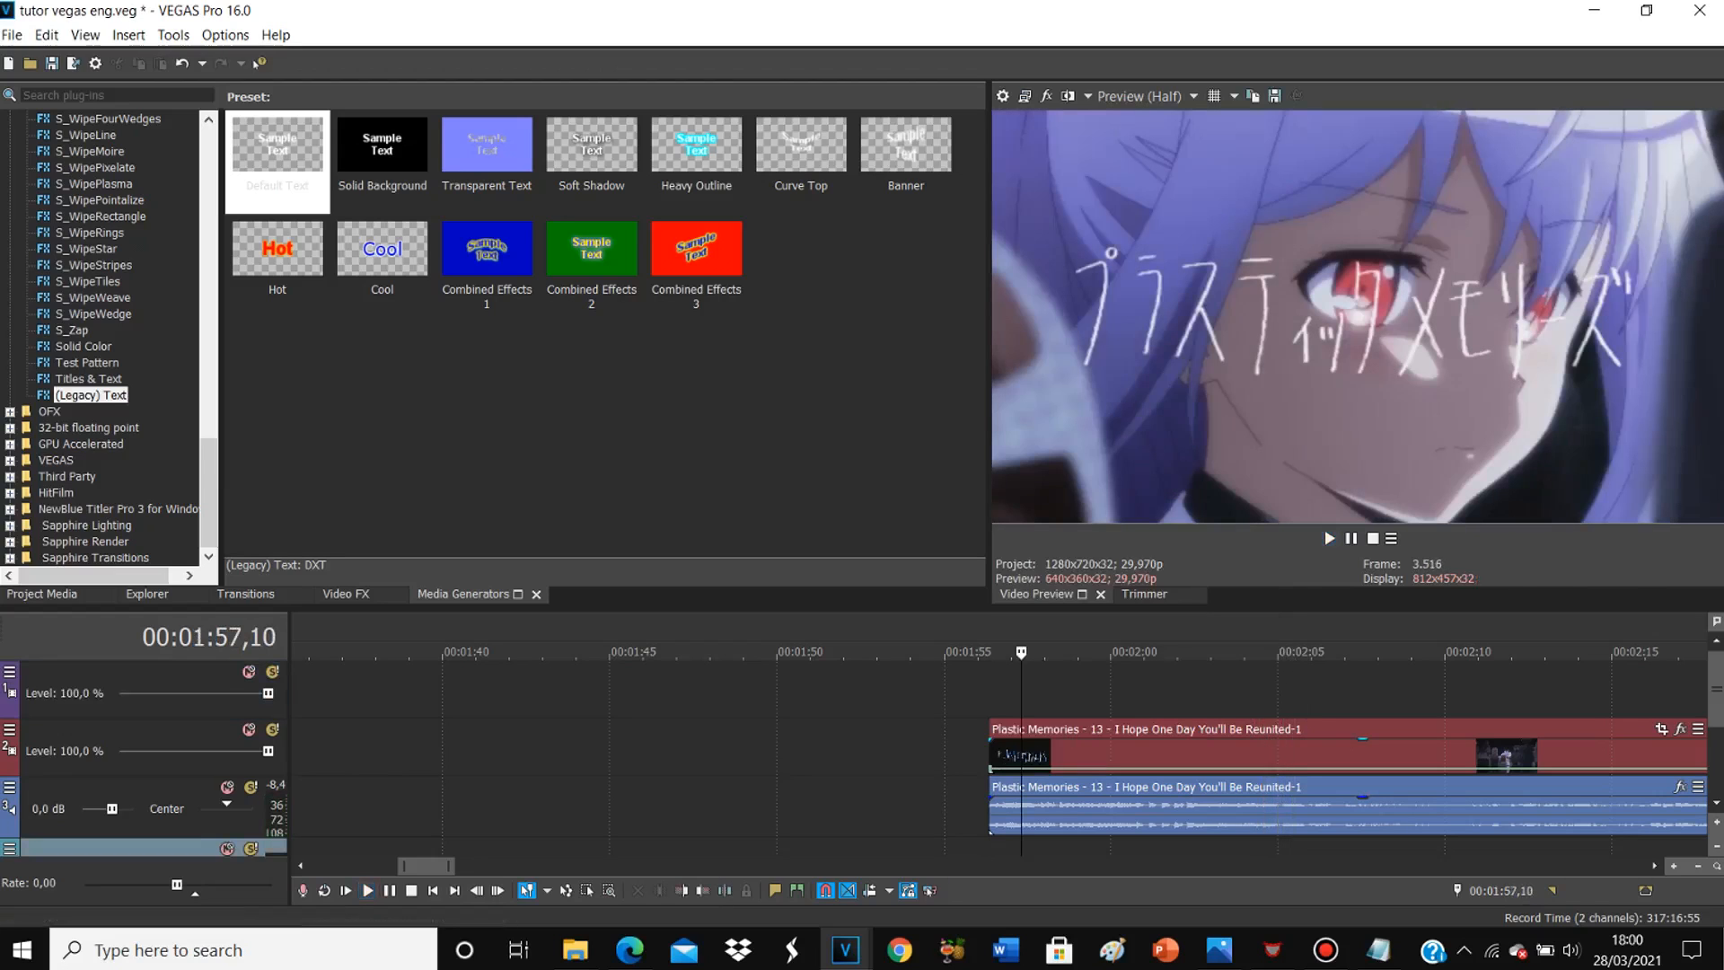
Step: Set the first clip's velocity envelope to a custom value of 69 and preview it
right_click(992, 766)
left_click(1034, 492)
type("69")
key("Return")
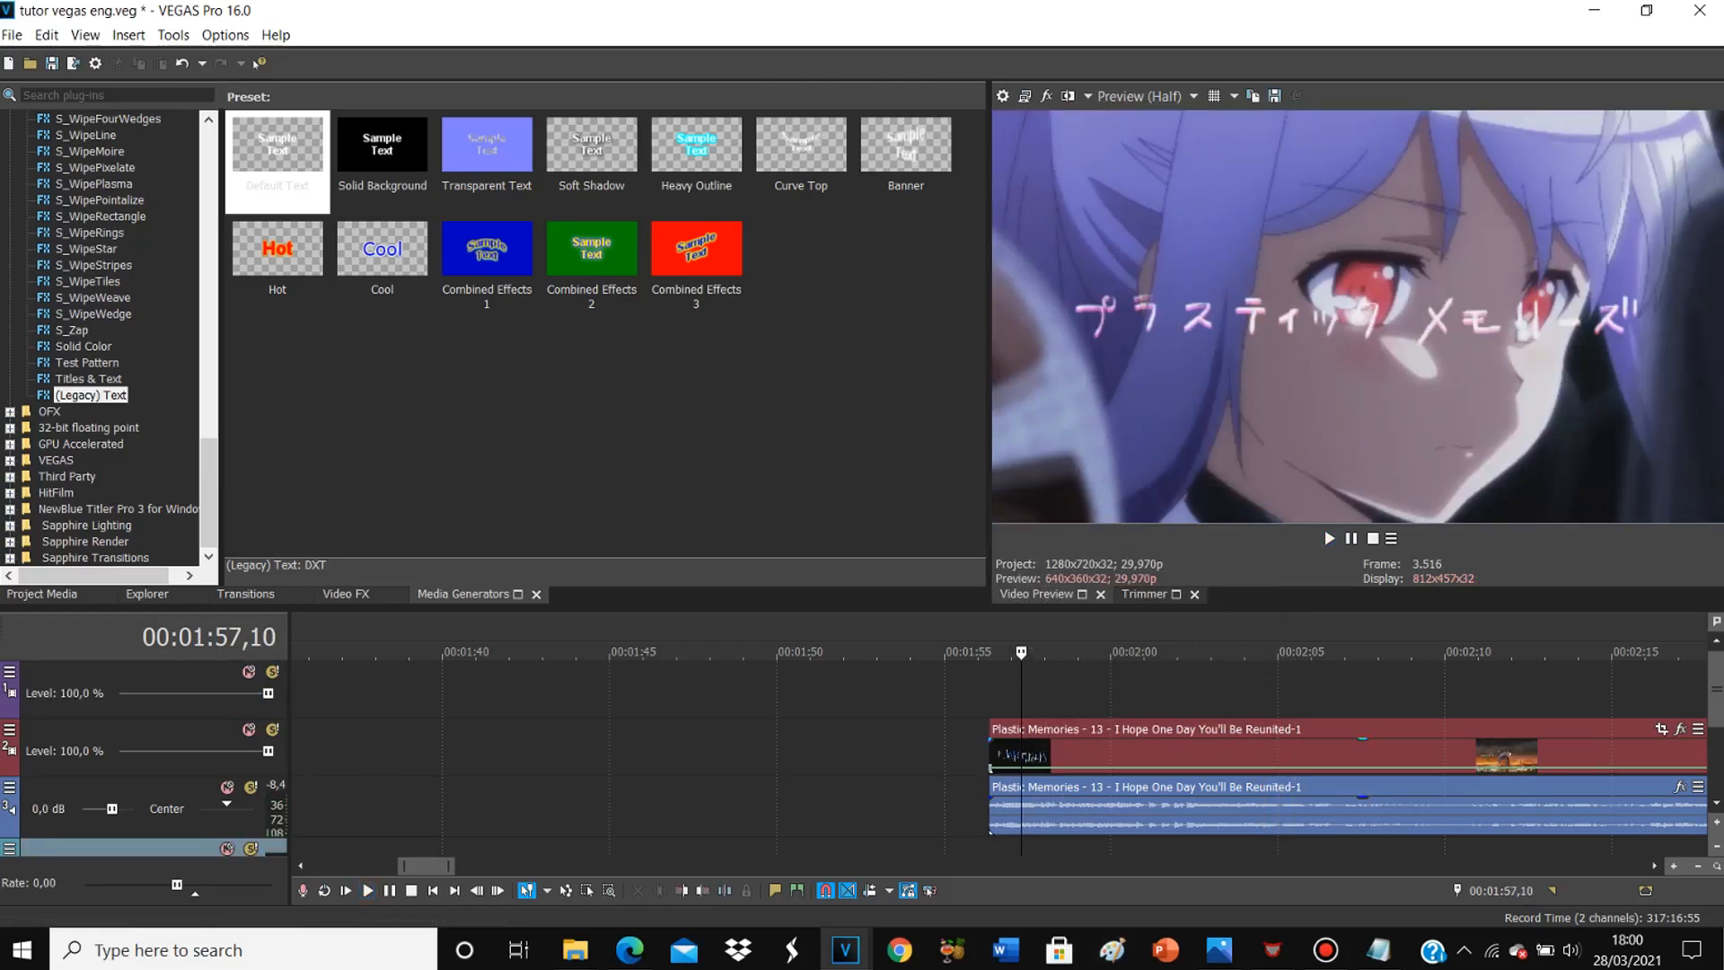
key("space")
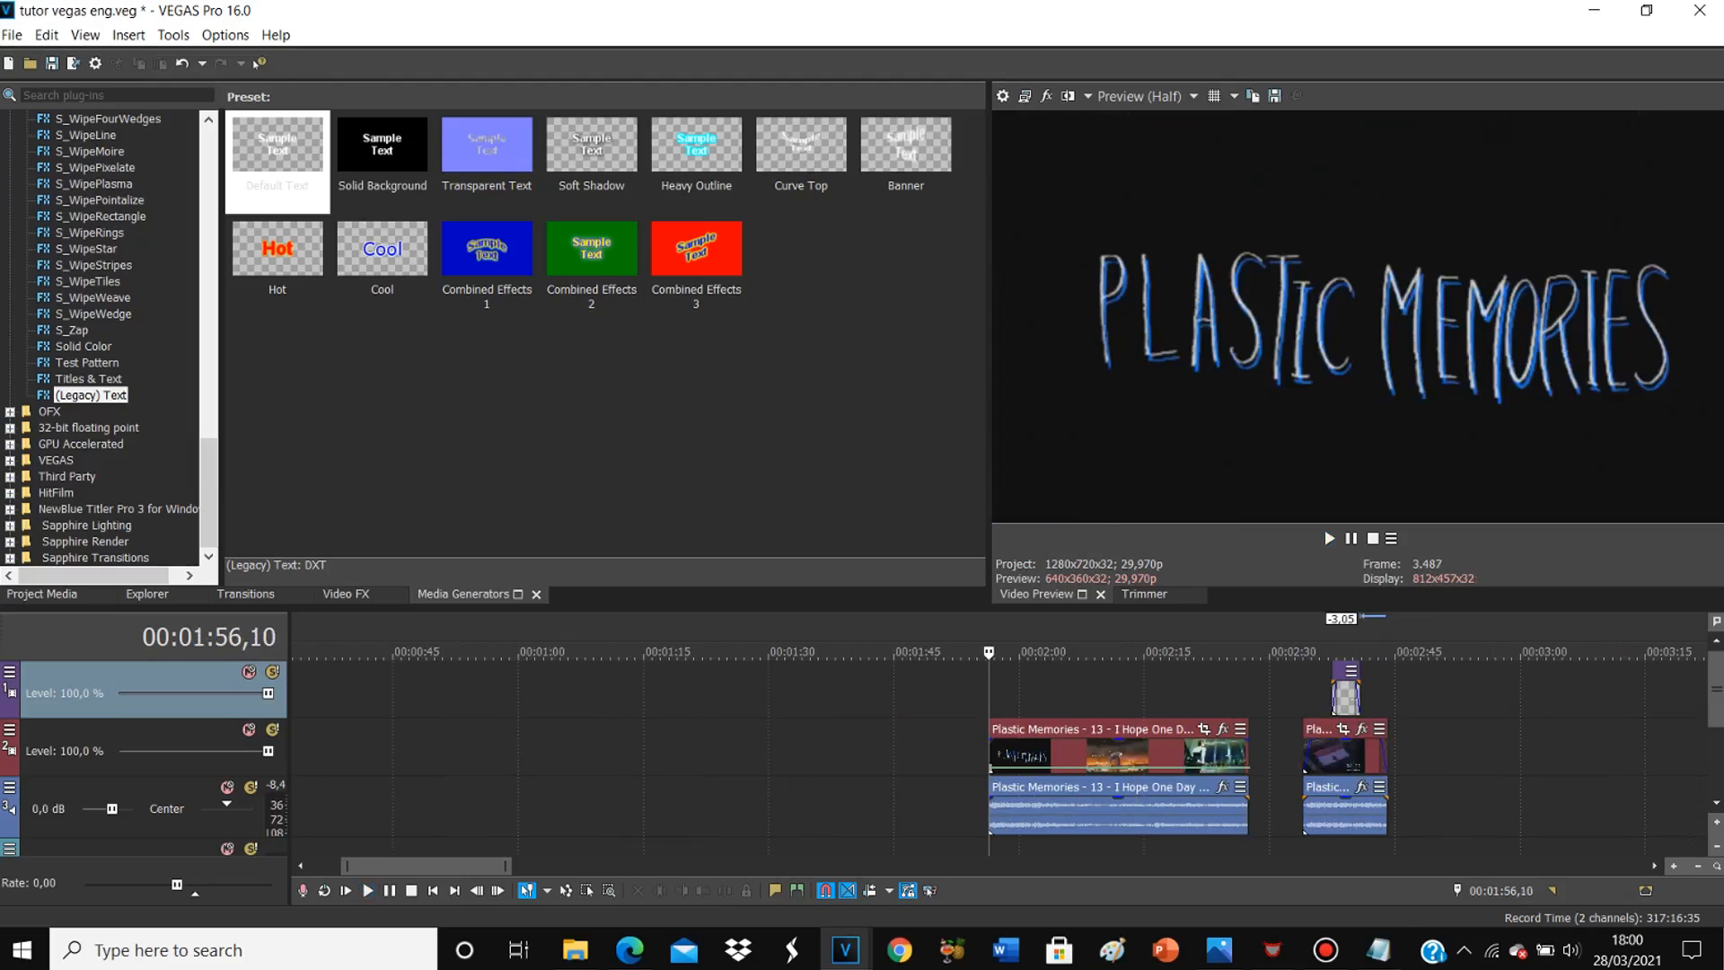
Step: Switch to Notepad and mark checklist item 7, speeding up and slowing down the video, as done
key("alt+Tab")
left_click(1561, 466)
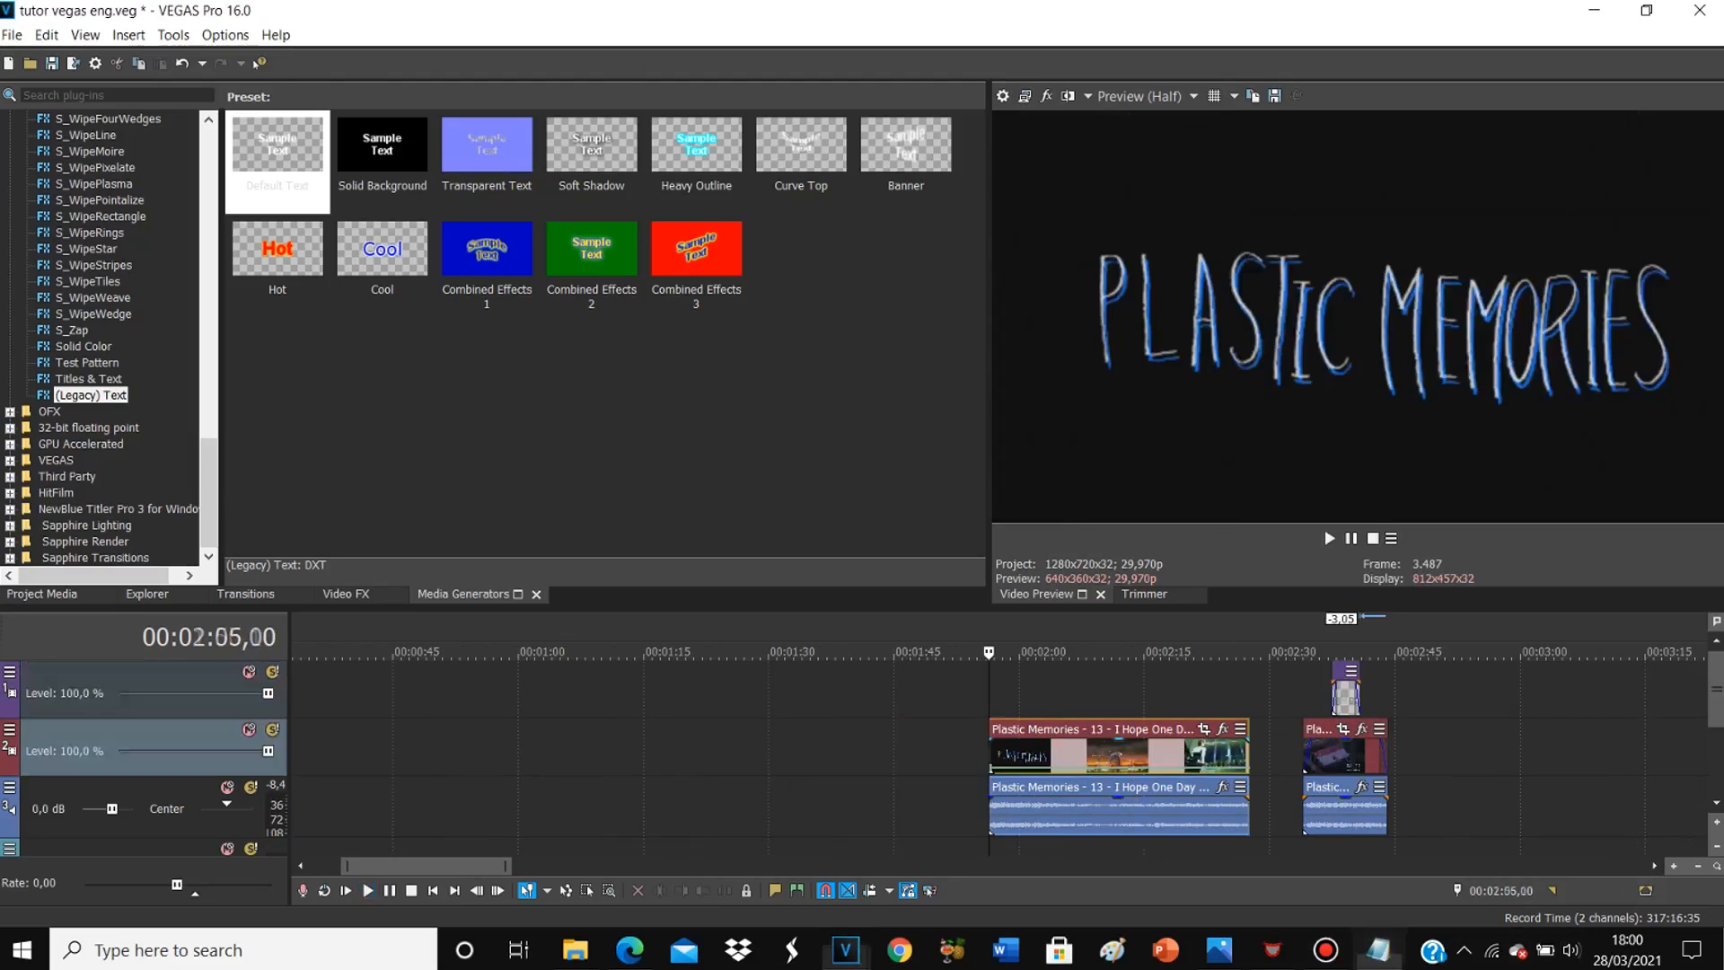
Step: Split the first clip's video and audio at 00:02:09,11
key("Up")
key("Up")
key("Up")
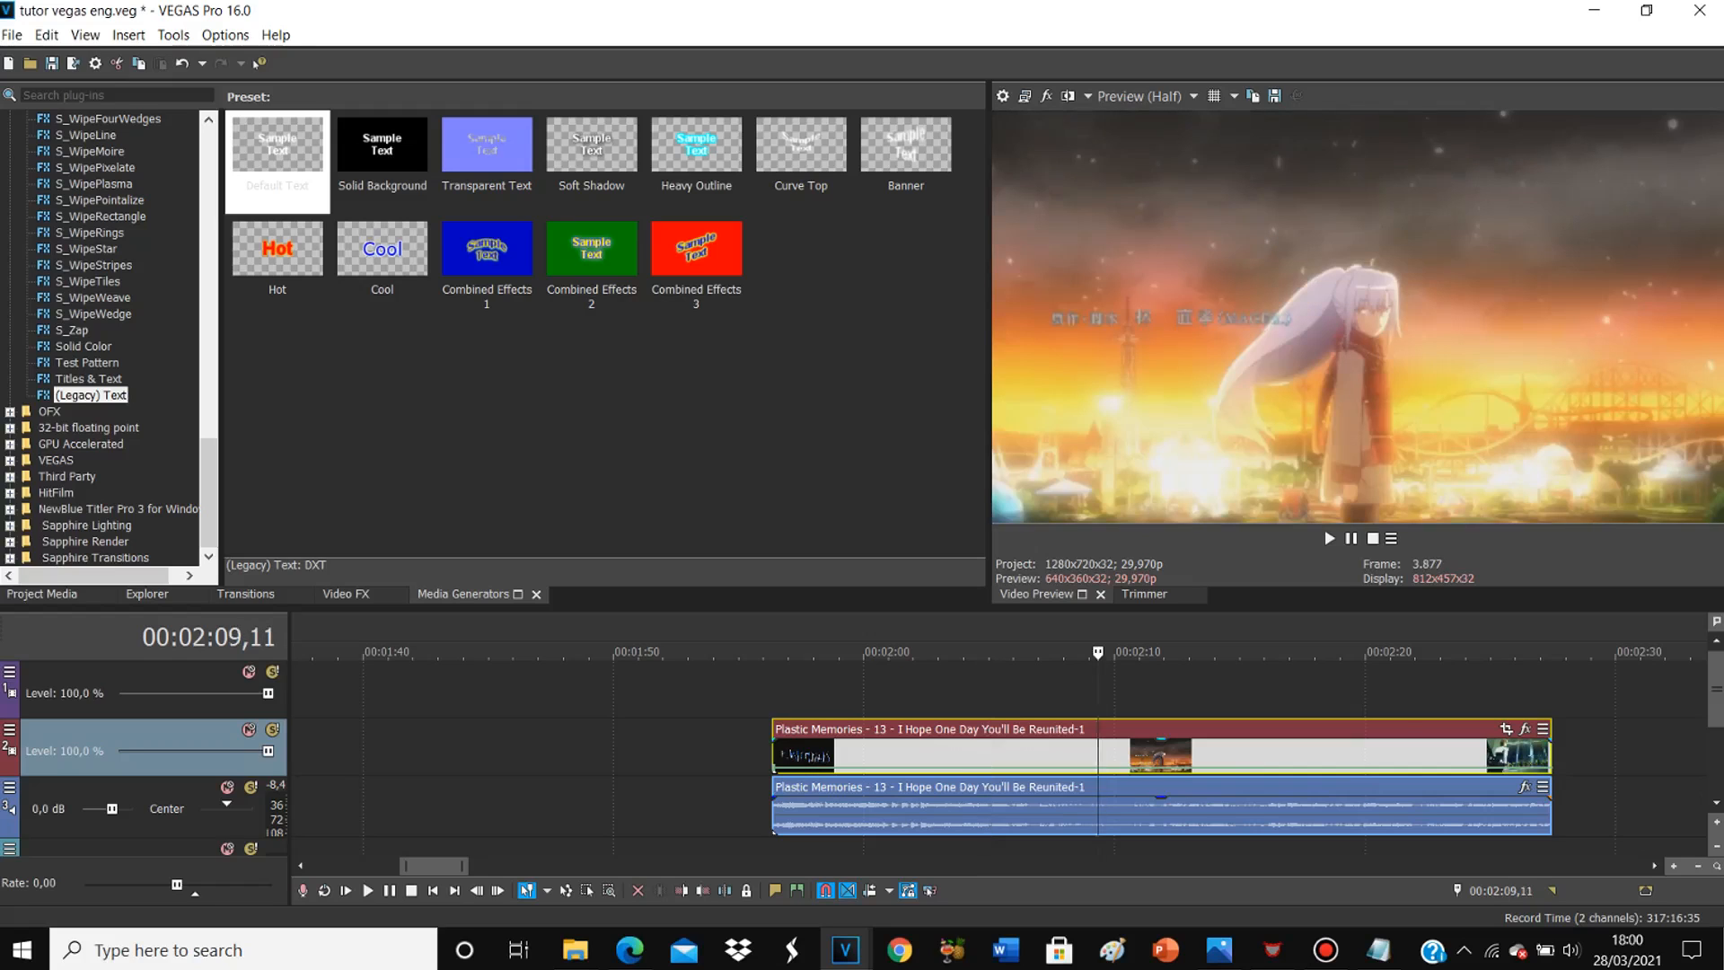
key("s")
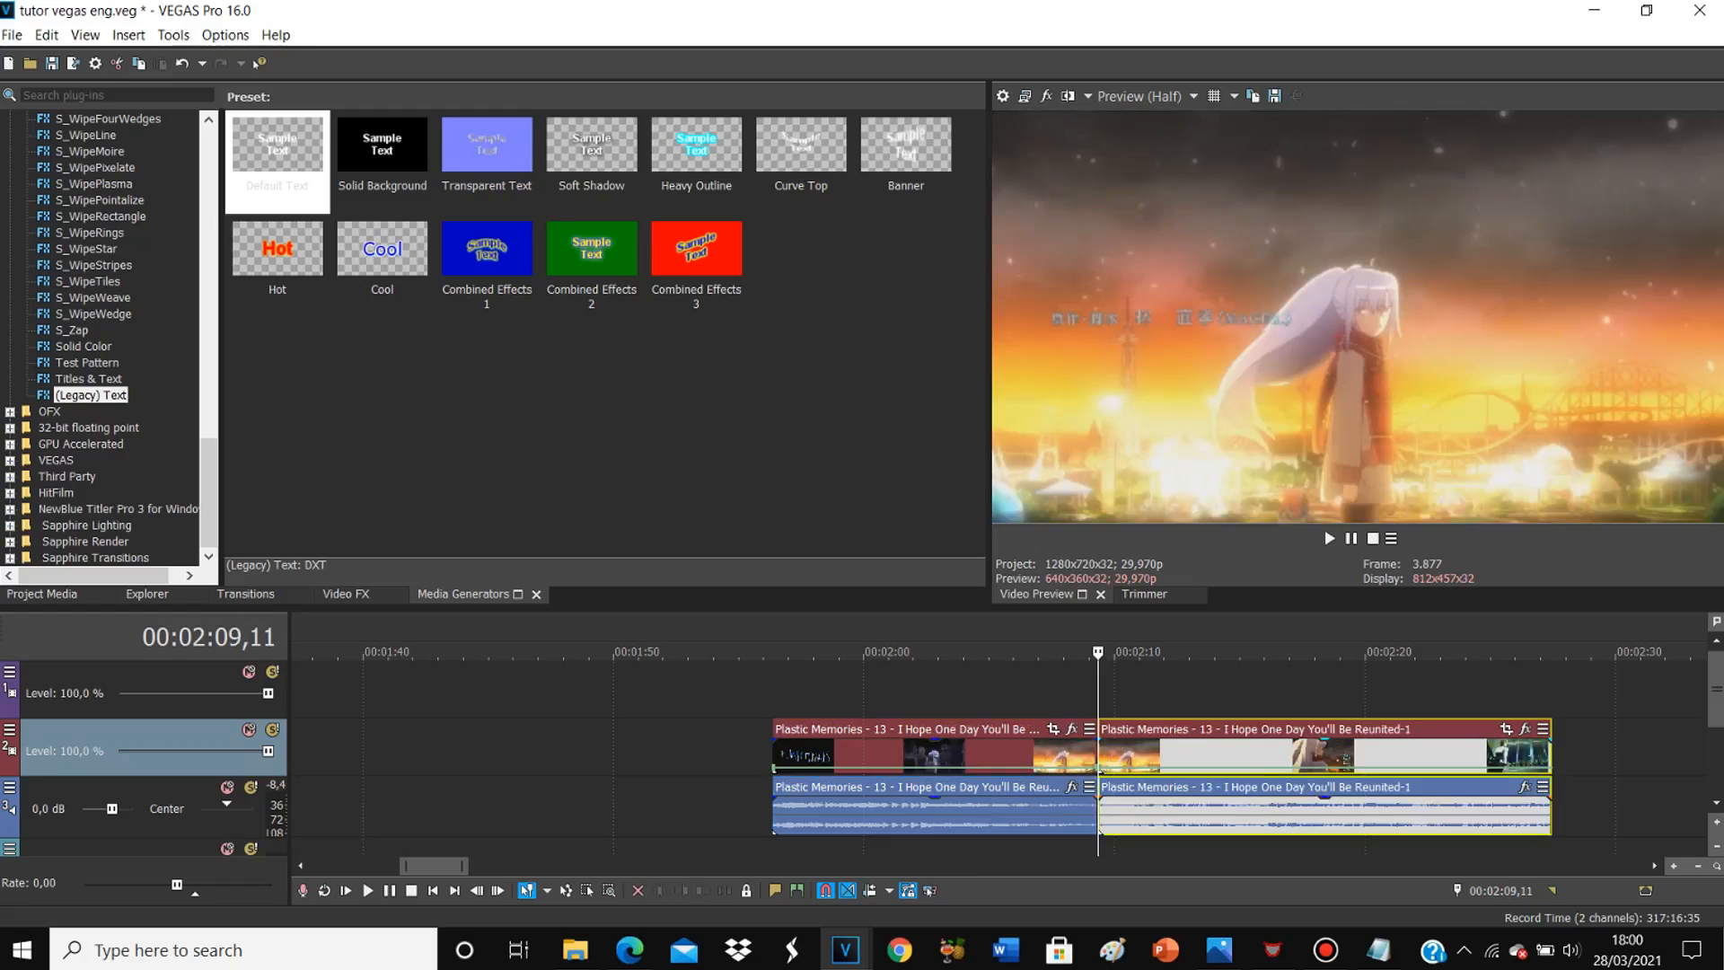
Step: Set the velocity envelope of the part after the split to Normal Velocity and preview it
right_click(1100, 770)
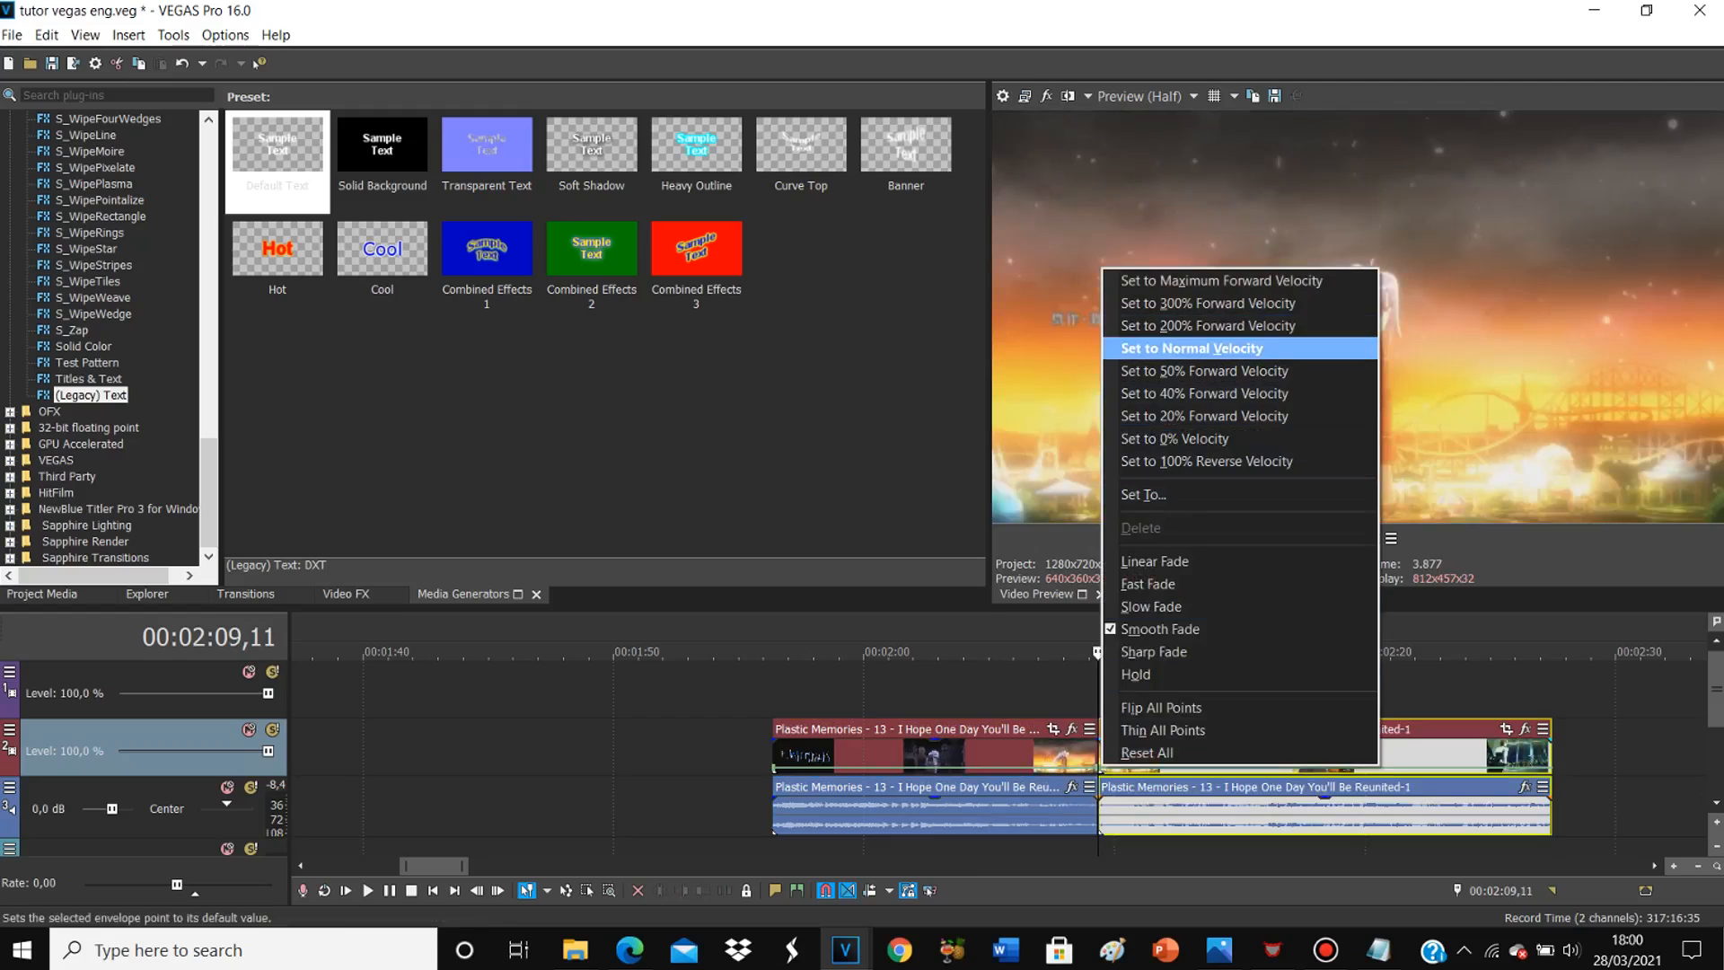
left_click(1177, 348)
key("space")
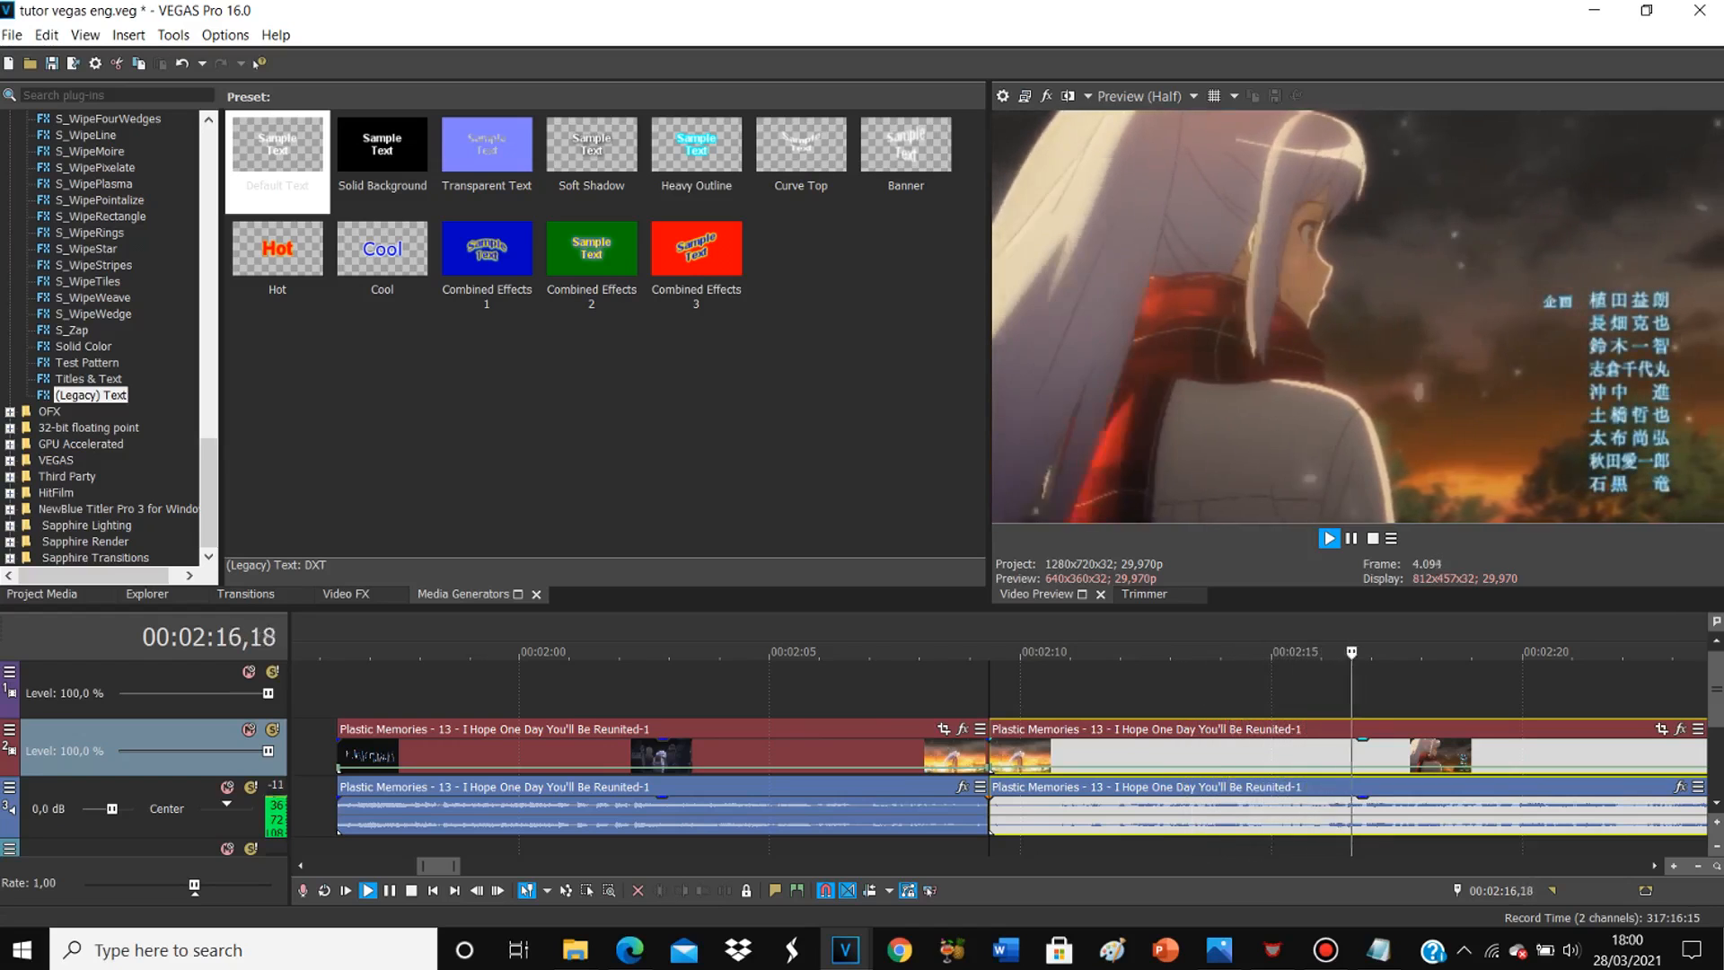
key("space")
Step: Preview the last Plastic Memories clip on the timeline, the one whose audio starts later than its video
scroll(989, 754, "down", 6)
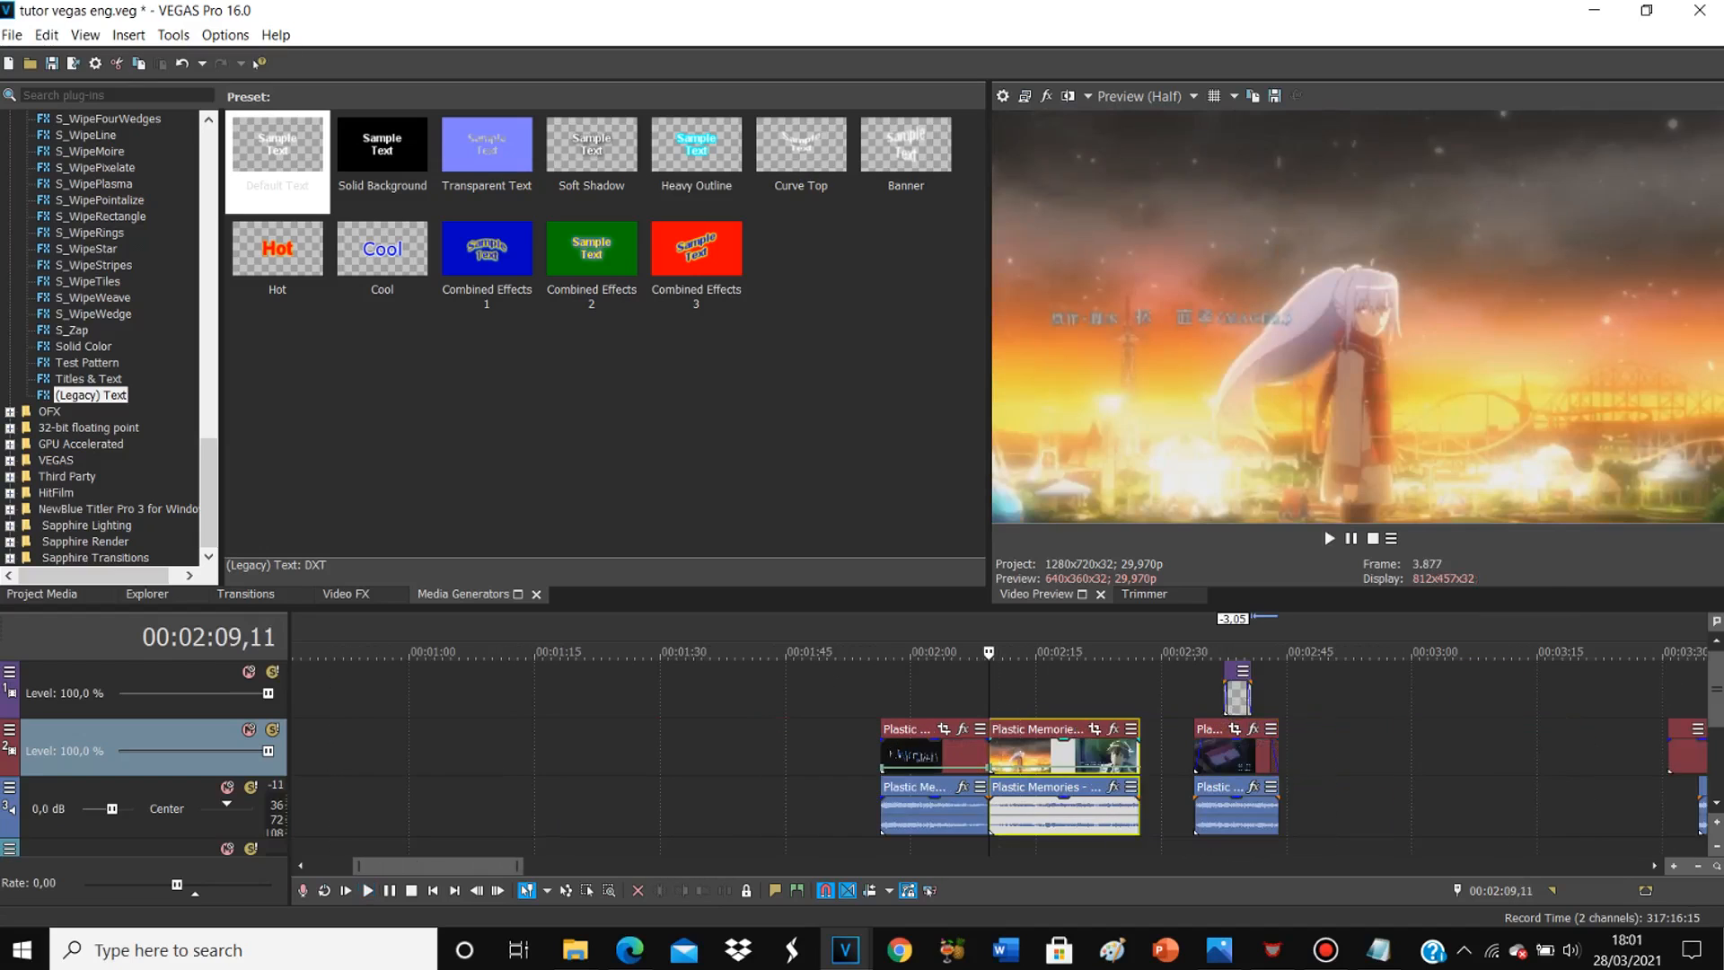
scroll(989, 755, "down", 2)
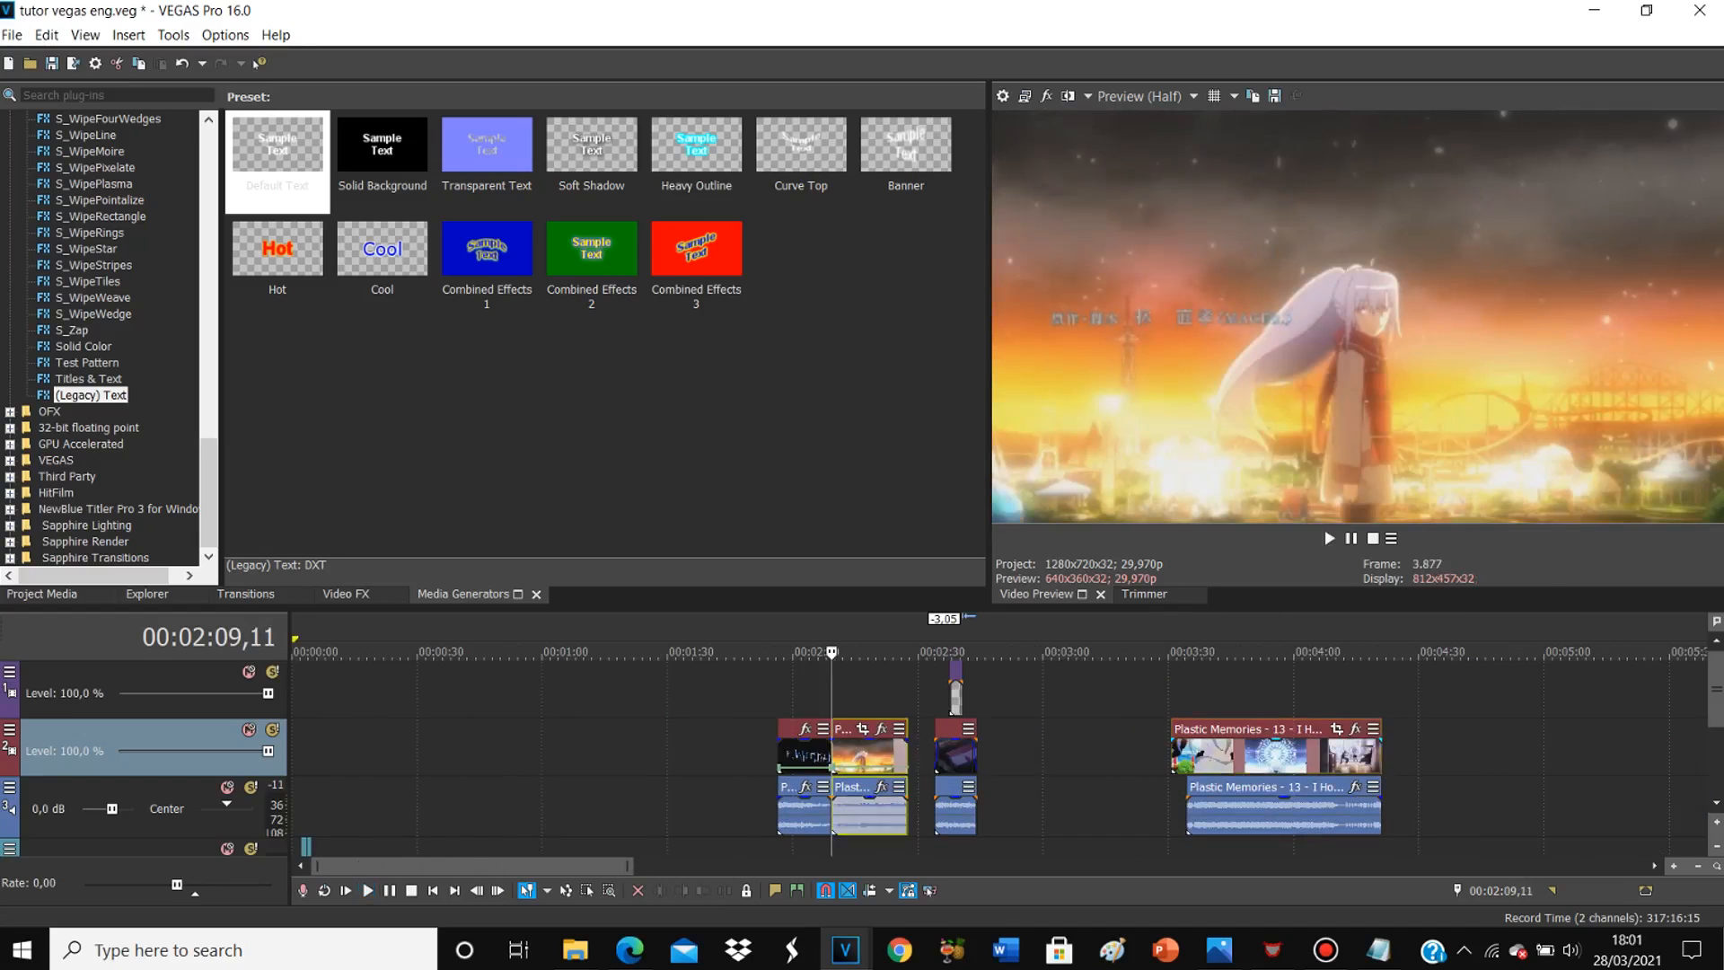
left_click(1279, 757)
scroll(1279, 756, "up", 3)
key("space")
key("space")
left_click(916, 756)
key("space")
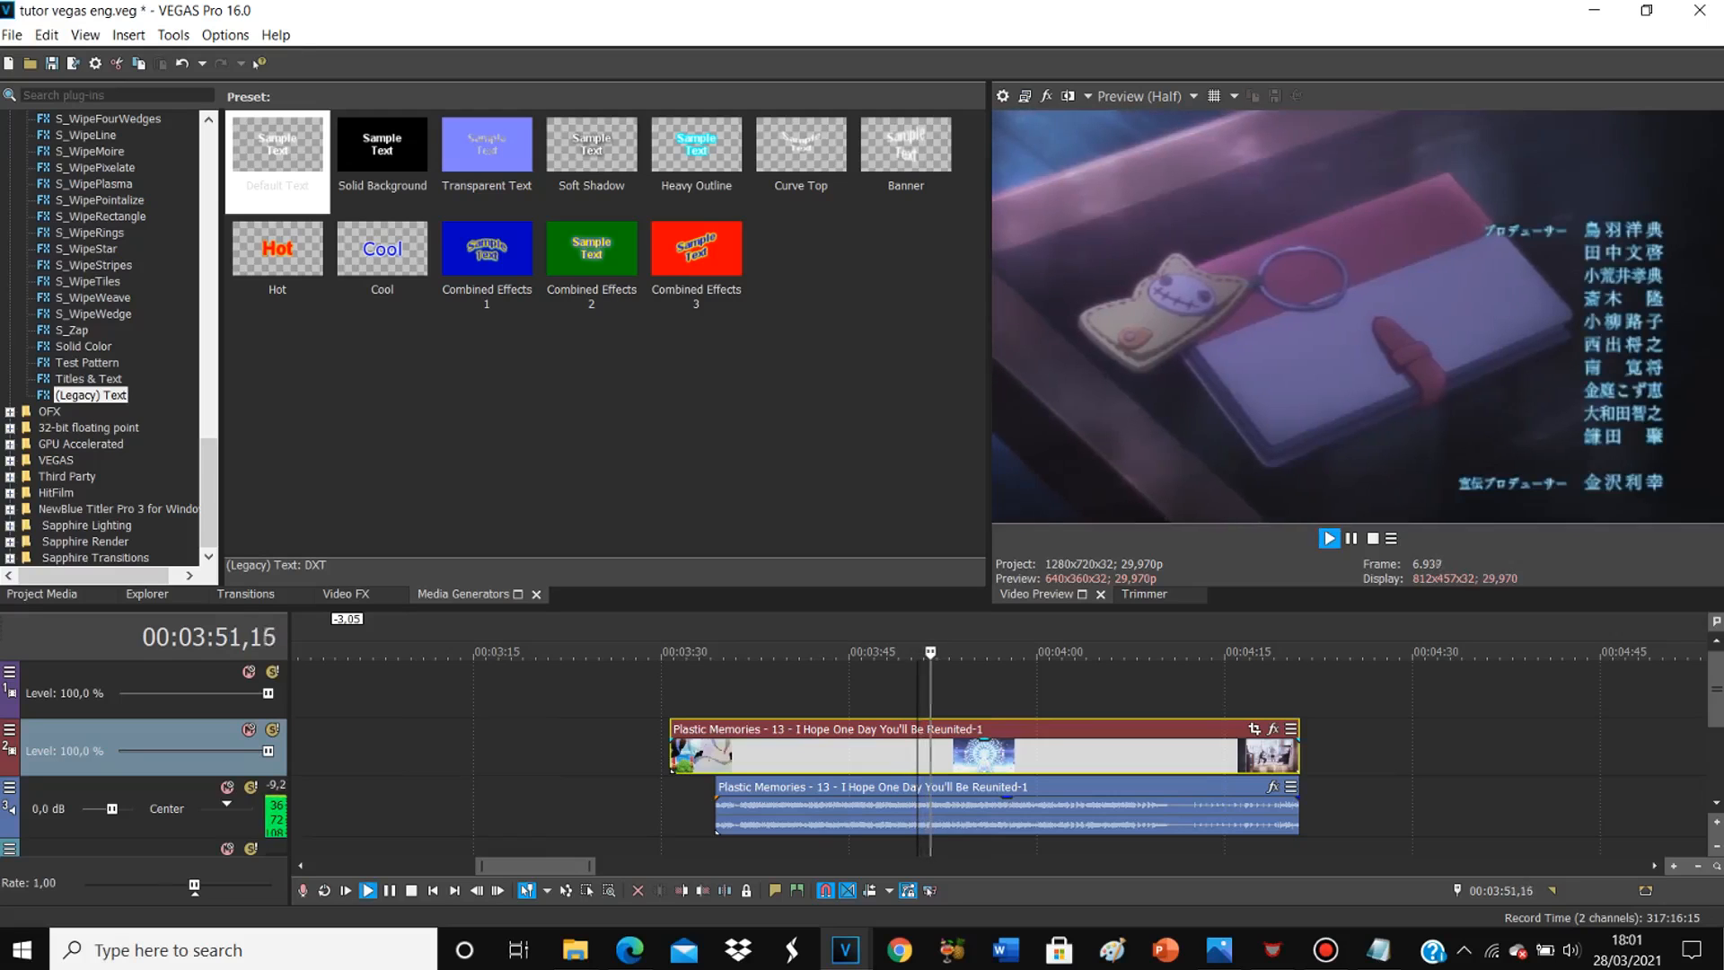
key("space")
Step: Move the last clip's audio earlier so it lines up with the video's start at 00:03:30,21
left_click(685, 756)
left_click_drag(1007, 795, 984, 796)
left_click(672, 756)
Step: Preview the last clip from its start and split its video at the scene change at 00:03:33,24
scroll(673, 756, "up", 3)
key("space")
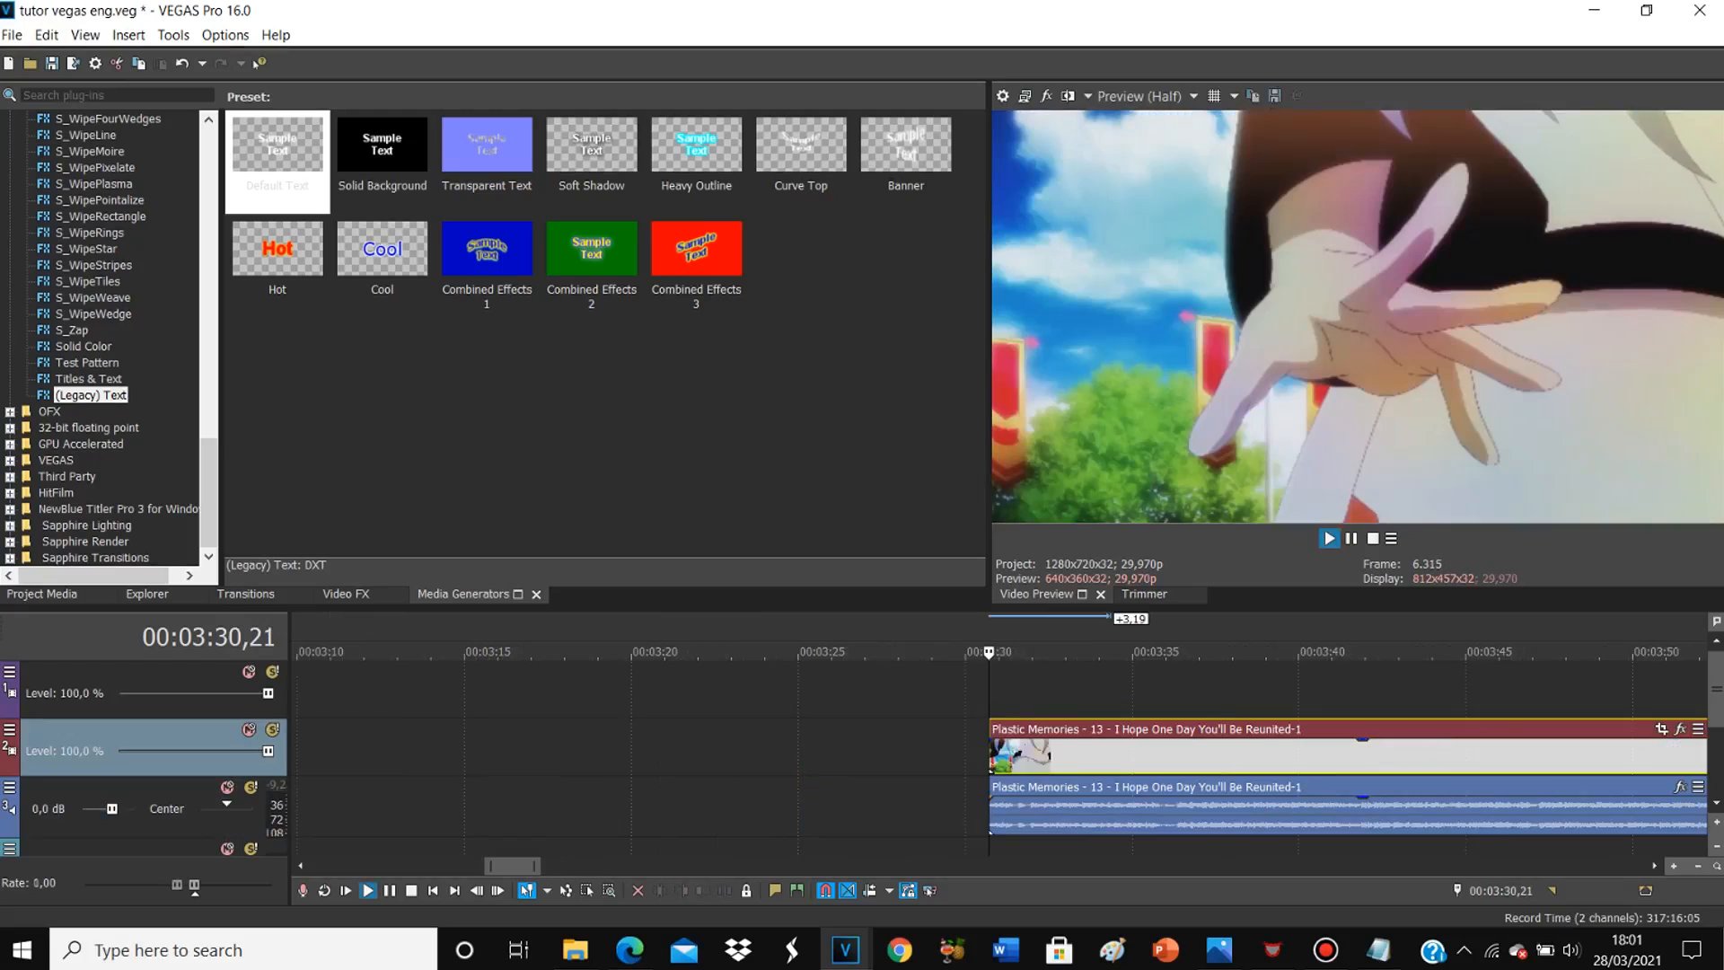
key("space")
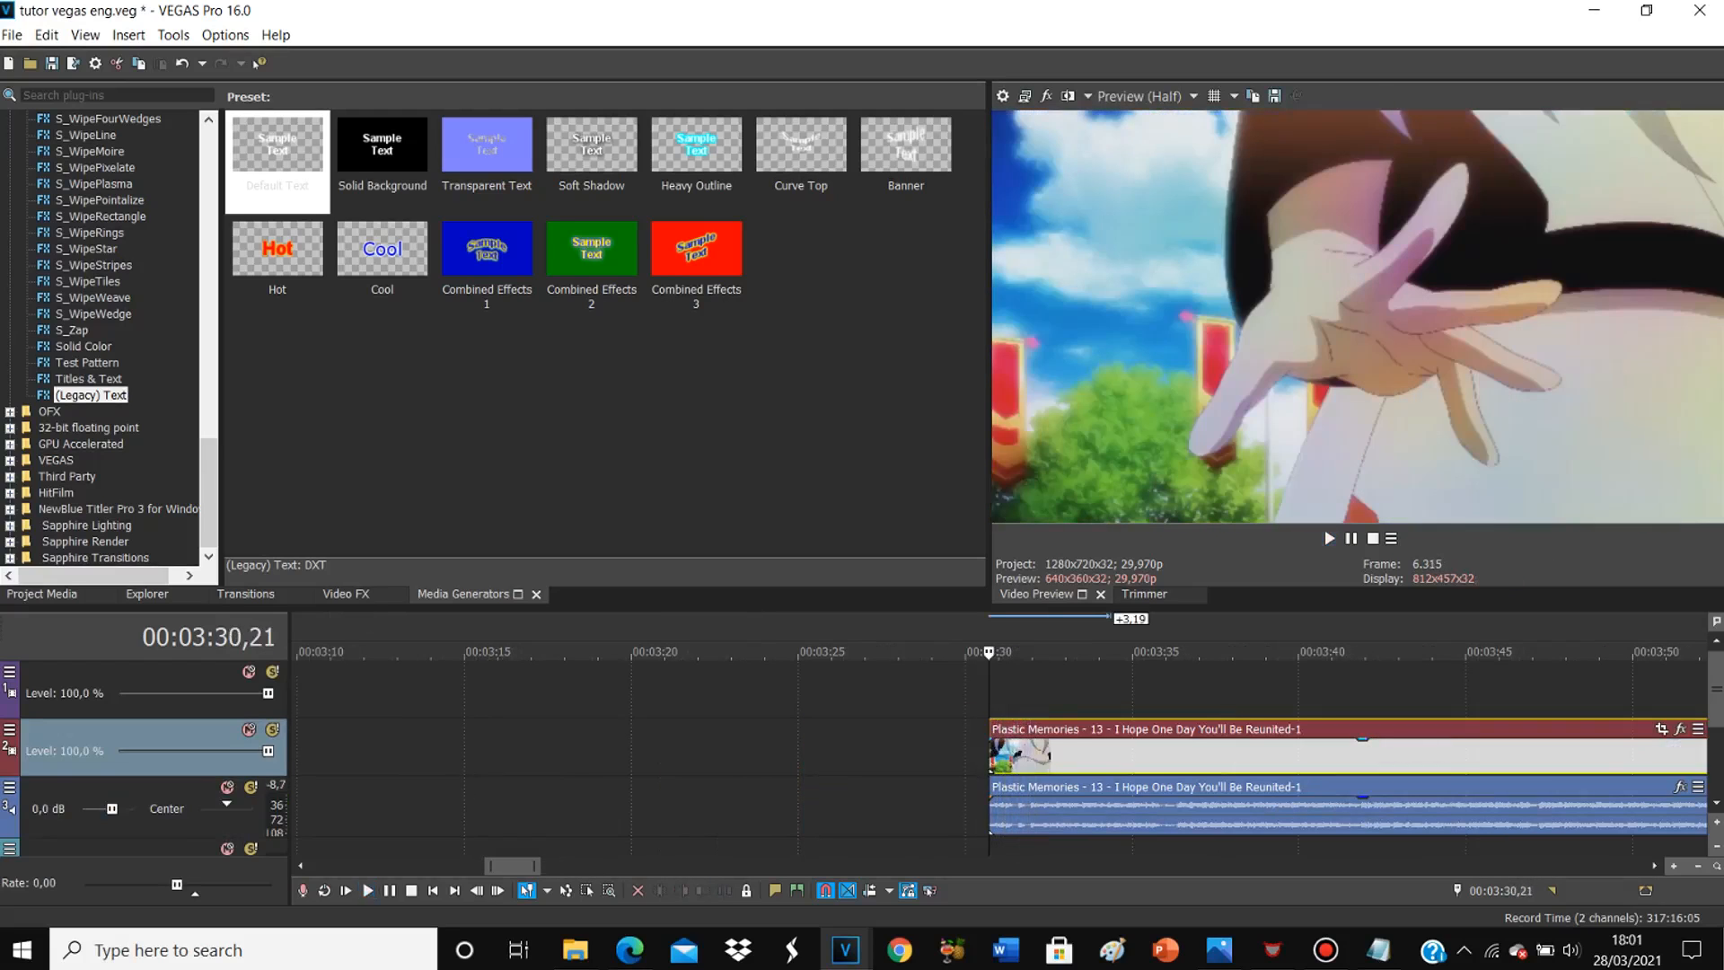
key("space")
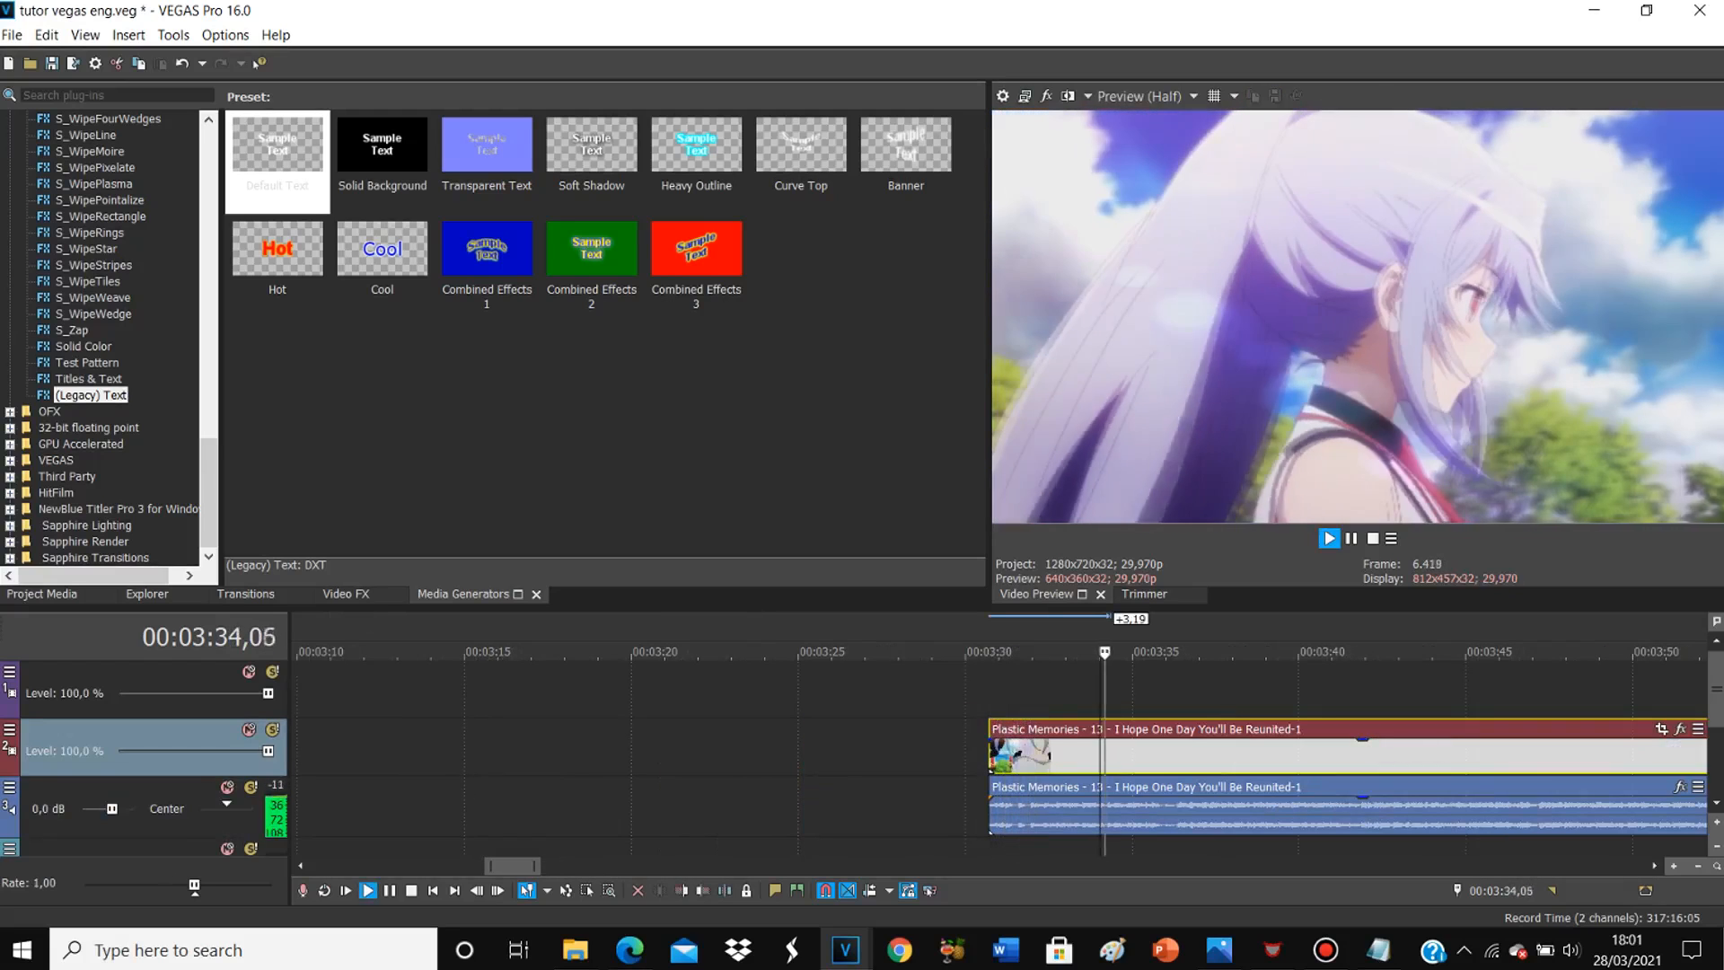
key("Return")
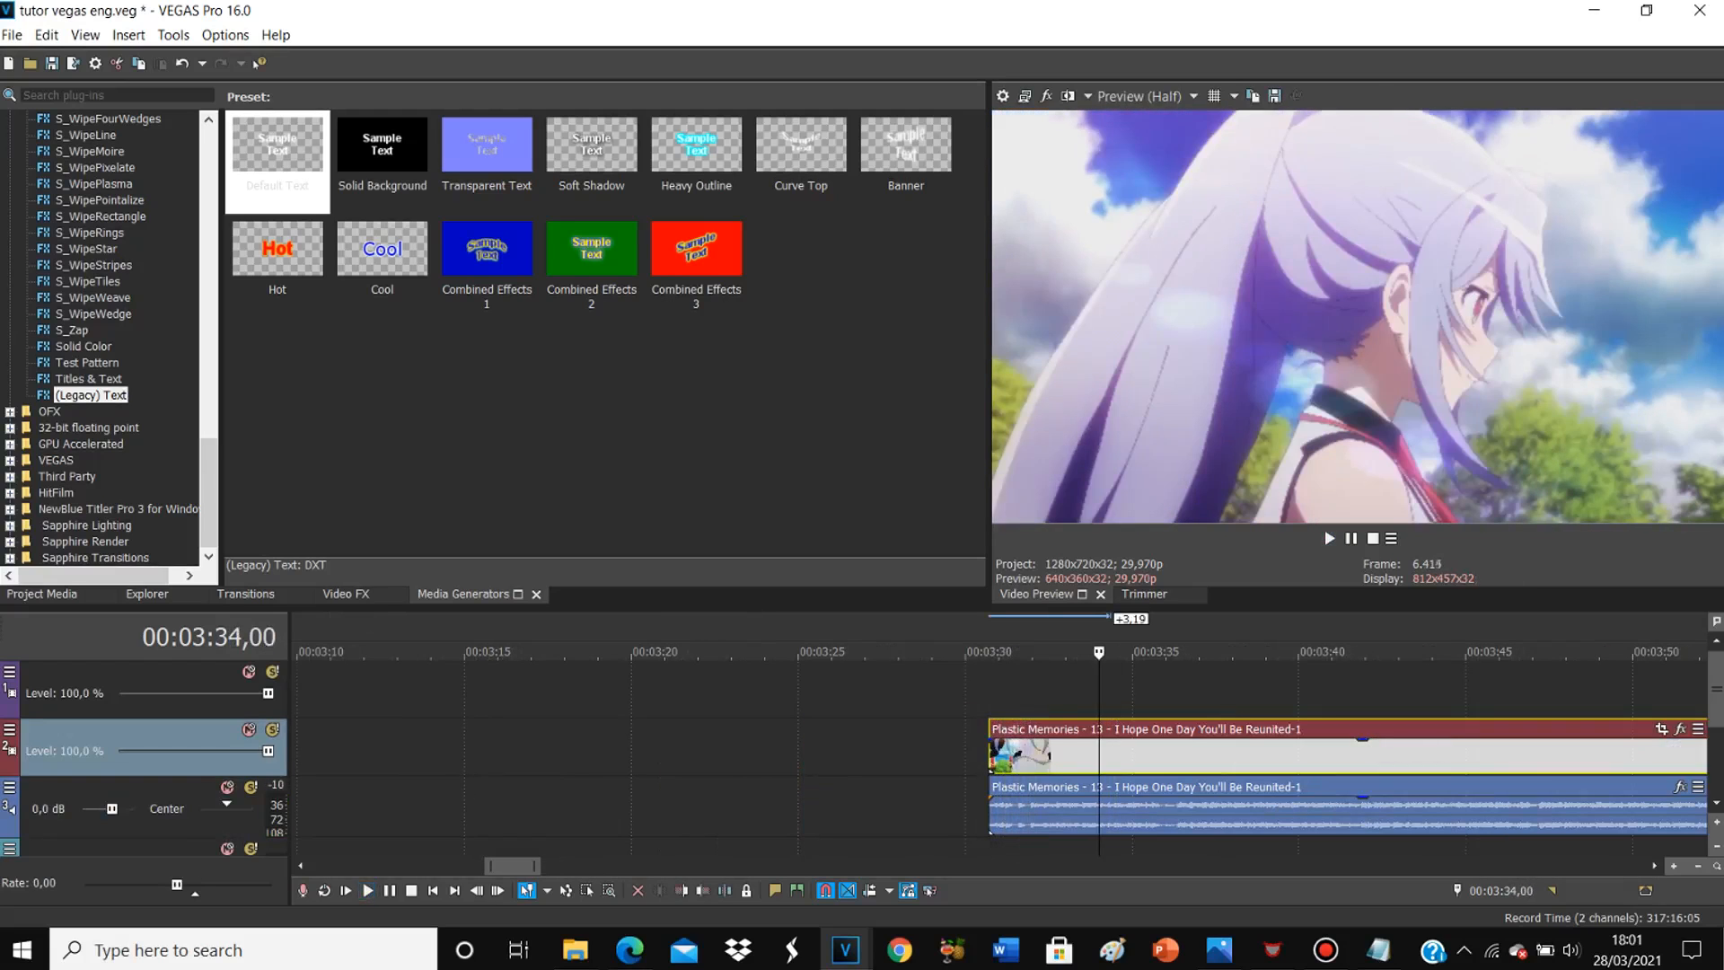
key("Left")
key("Left")
key("Left")
key("Left")
key("Left")
key("Left")
key("Left")
key("Left")
key("Left")
key("Left")
key("Left")
key("Left")
key("Left")
key("Right")
key("Right")
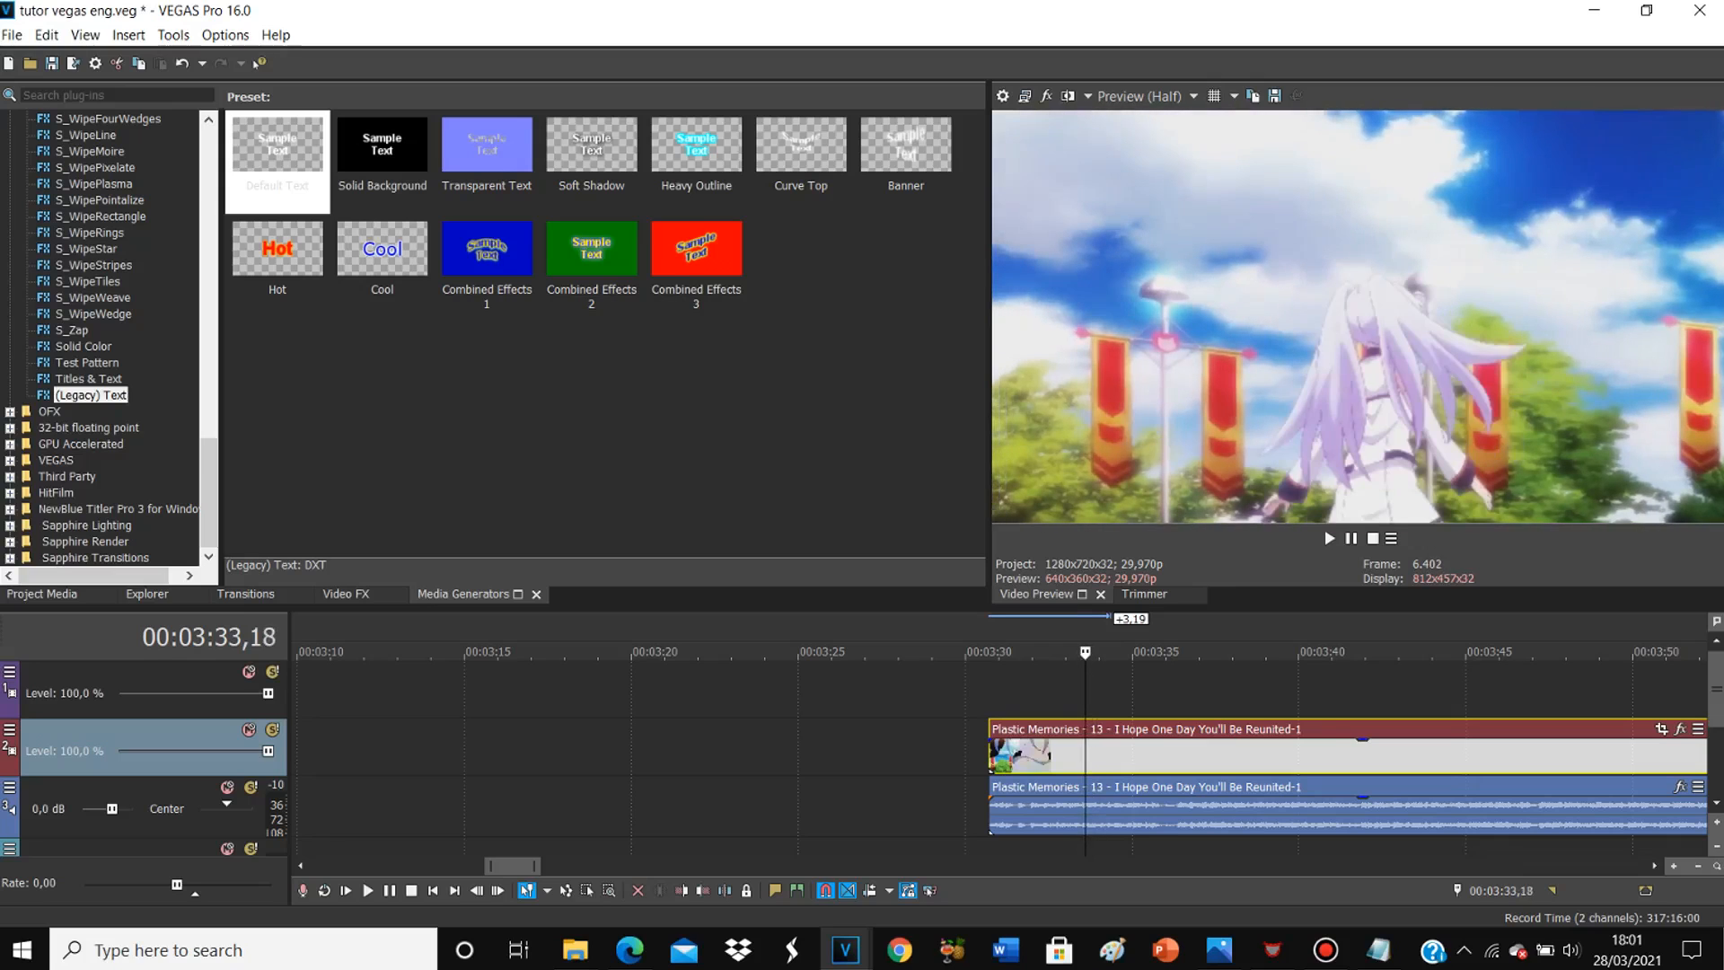
key("Right")
key("Right")
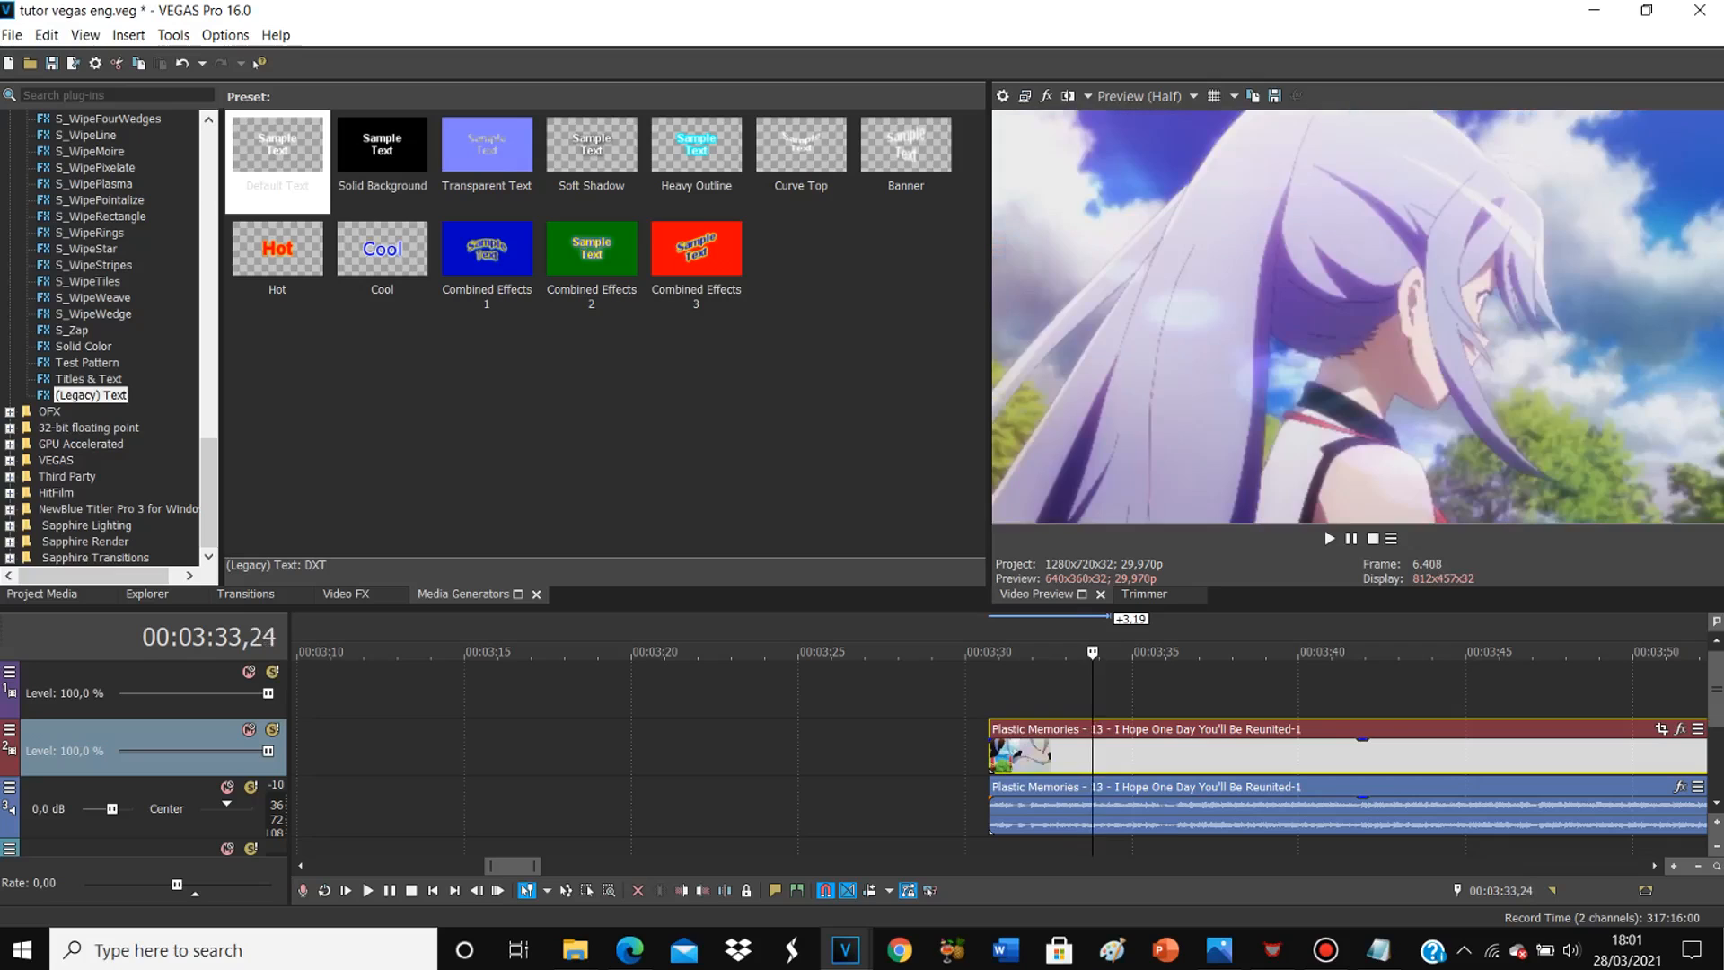
key("s")
key("space")
key("space")
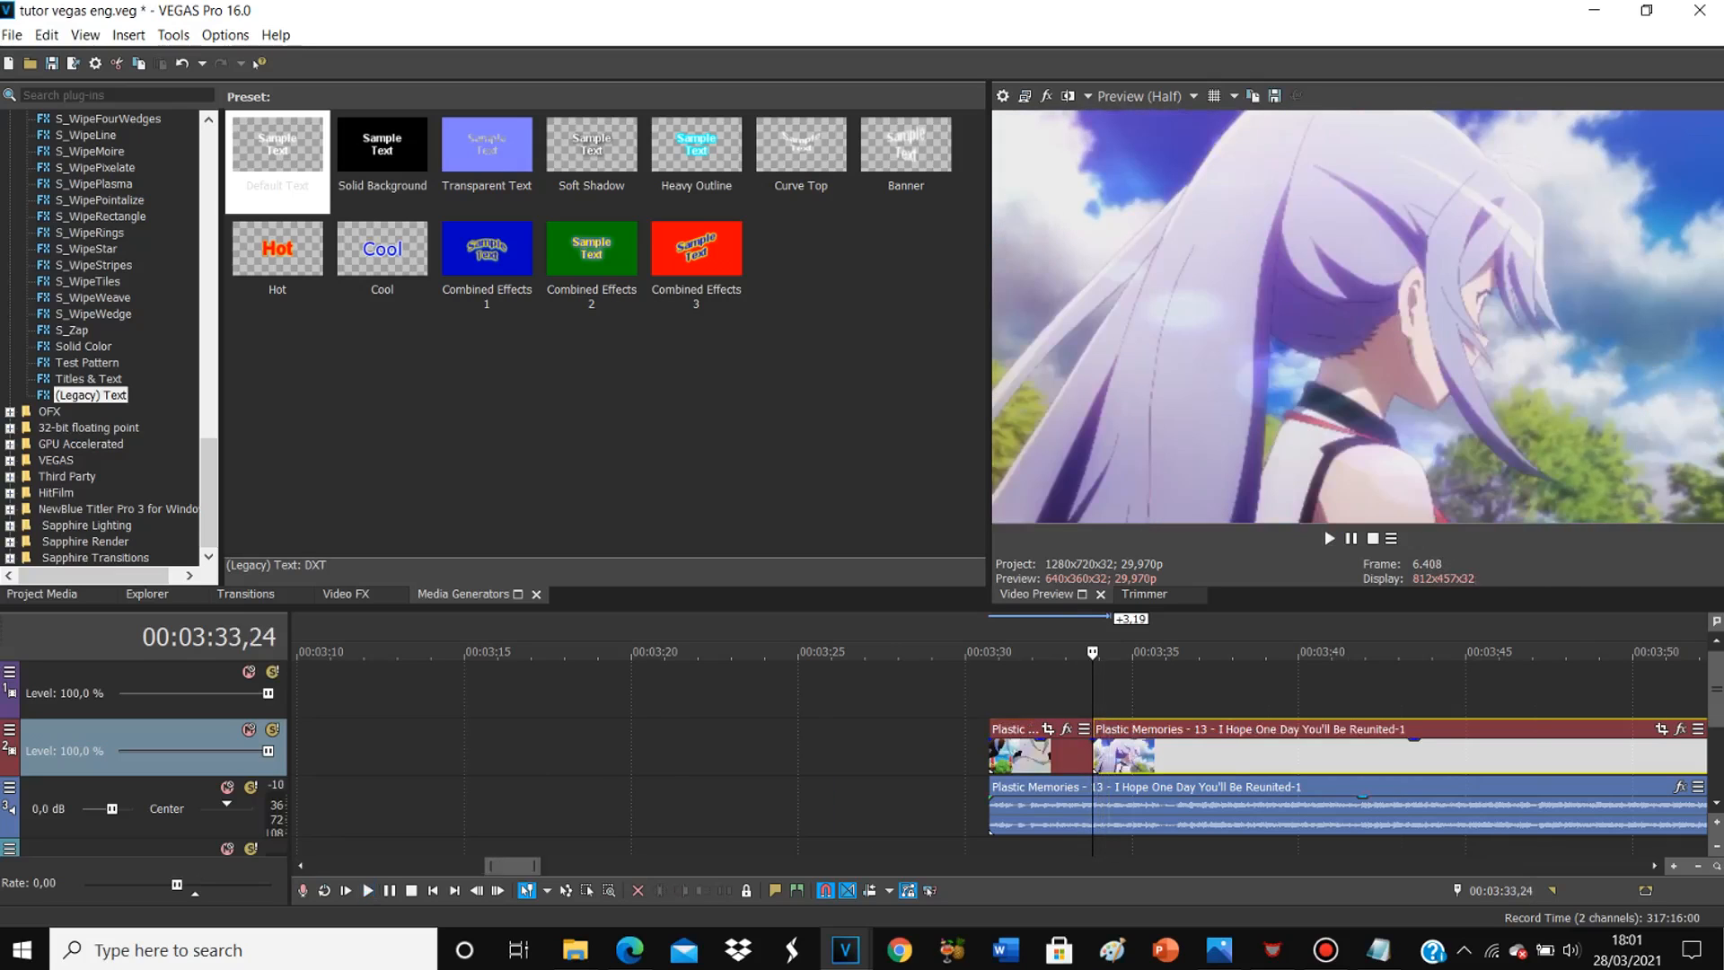
Step: Split the last clip's audio at 00:03:33,24, in line with the video cut
scroll(1093, 763, "up", 3)
left_click(992, 809)
key("s")
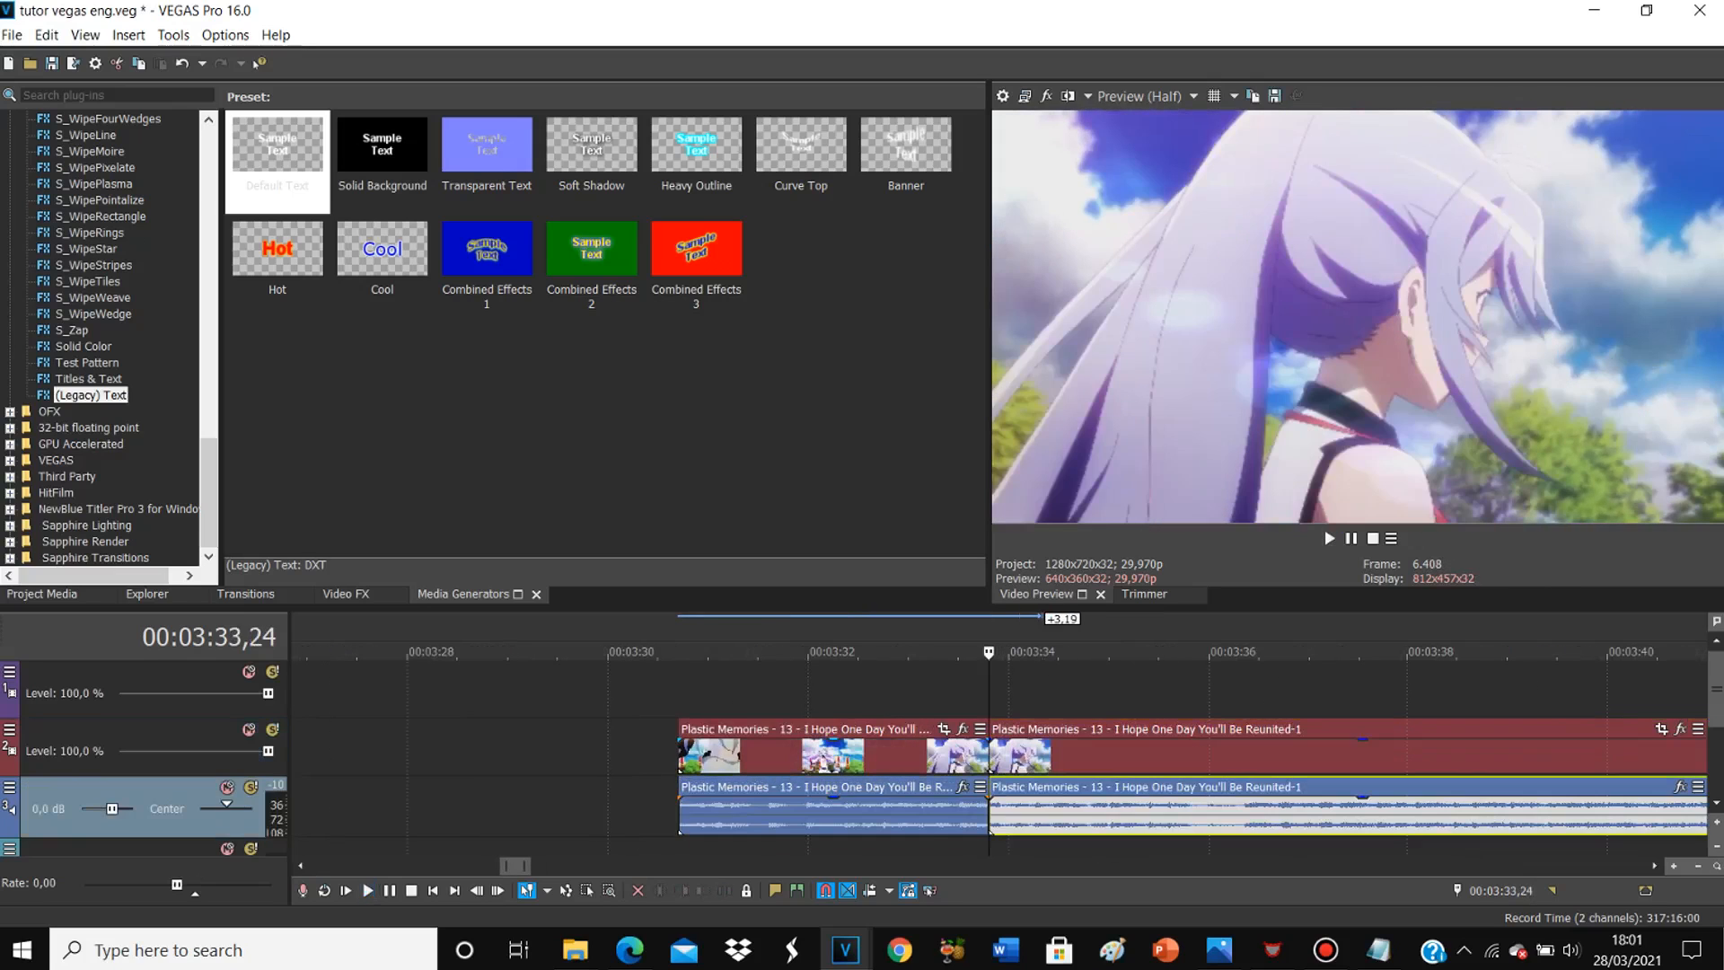
Step: Group the video and audio of the part after the 00:03:33,24 cut
left_click(932, 757)
key("ctrl+a")
right_click(1063, 807)
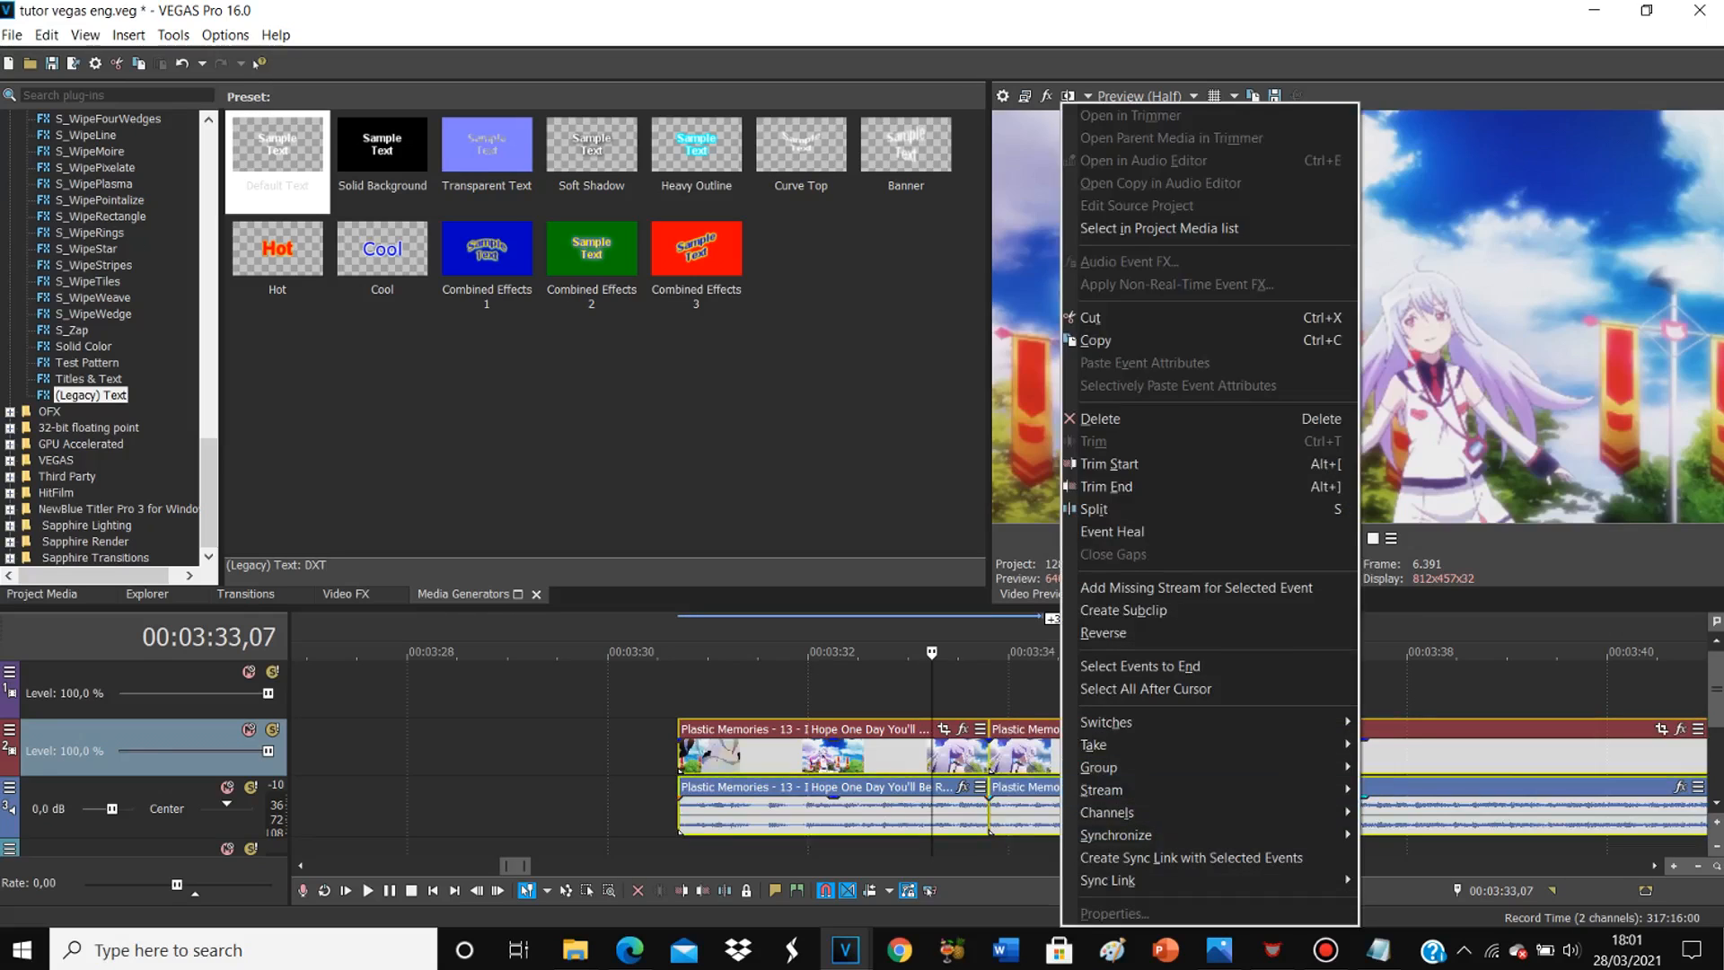
left_click(1018, 756)
left_click(1042, 806, "ctrl")
right_click(1058, 807)
mouse_move(1159, 768)
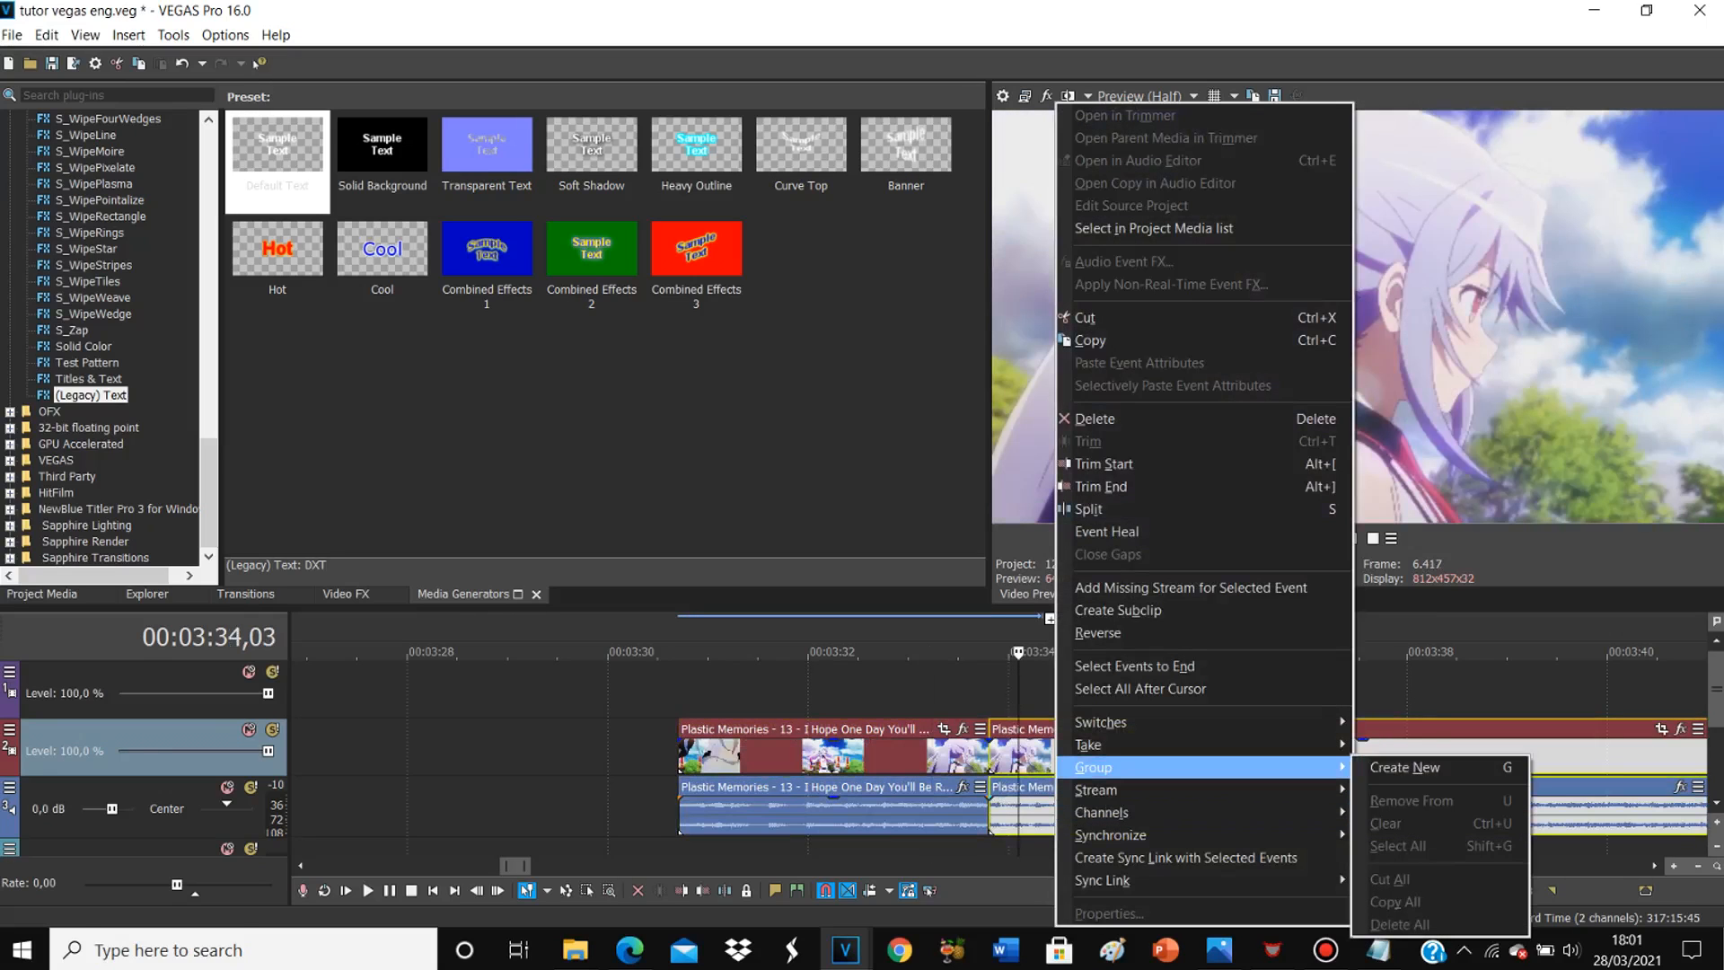
left_click(1410, 767)
Step: Group the video and audio of the short part before the 00:03:33,24 cut and preview it
left_click(943, 752)
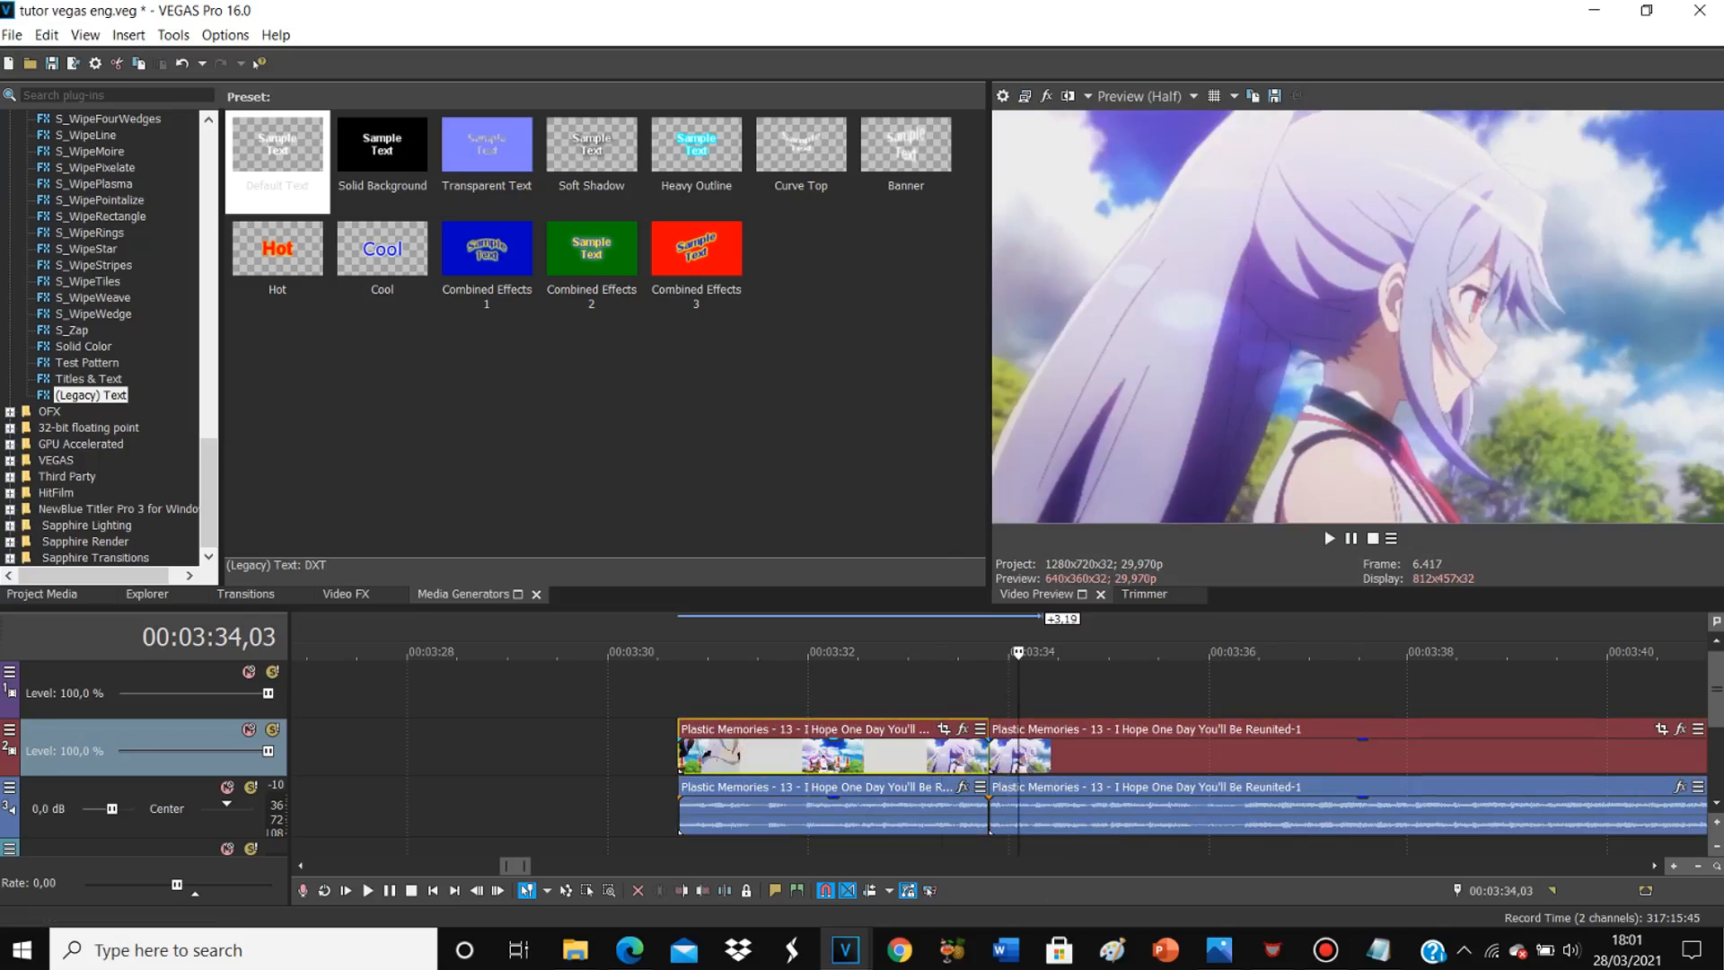
right_click(944, 764)
mouse_move(1105, 768)
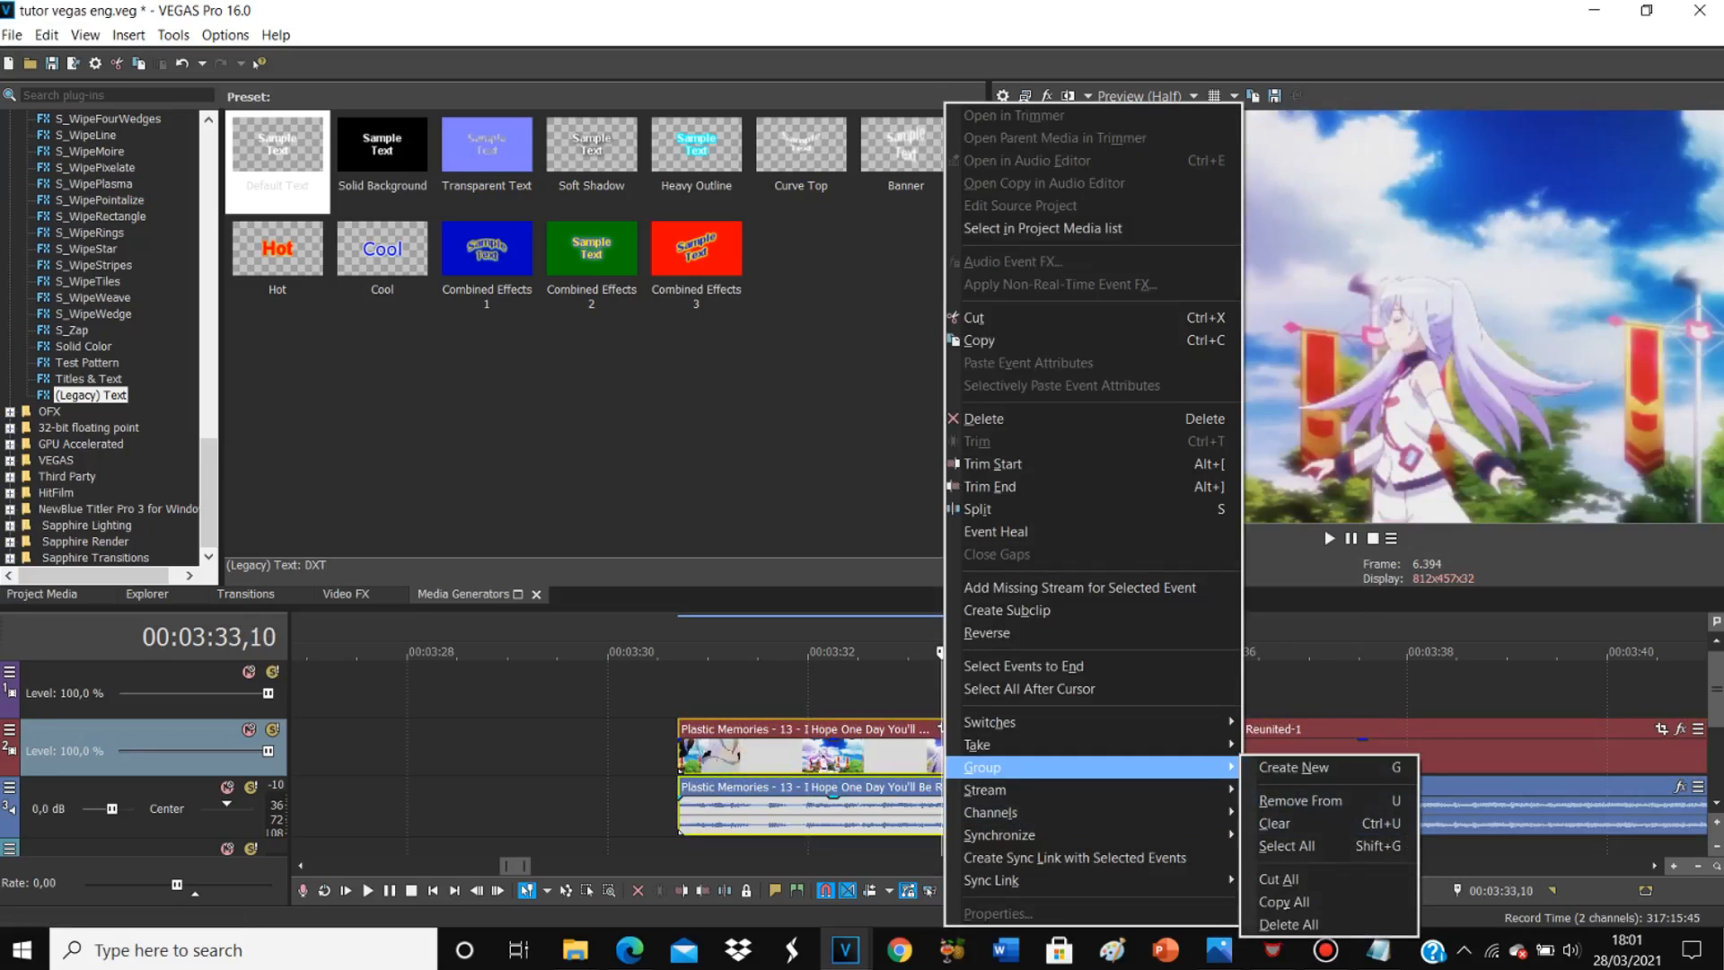
left_click(1303, 767)
left_click(916, 757)
key("space")
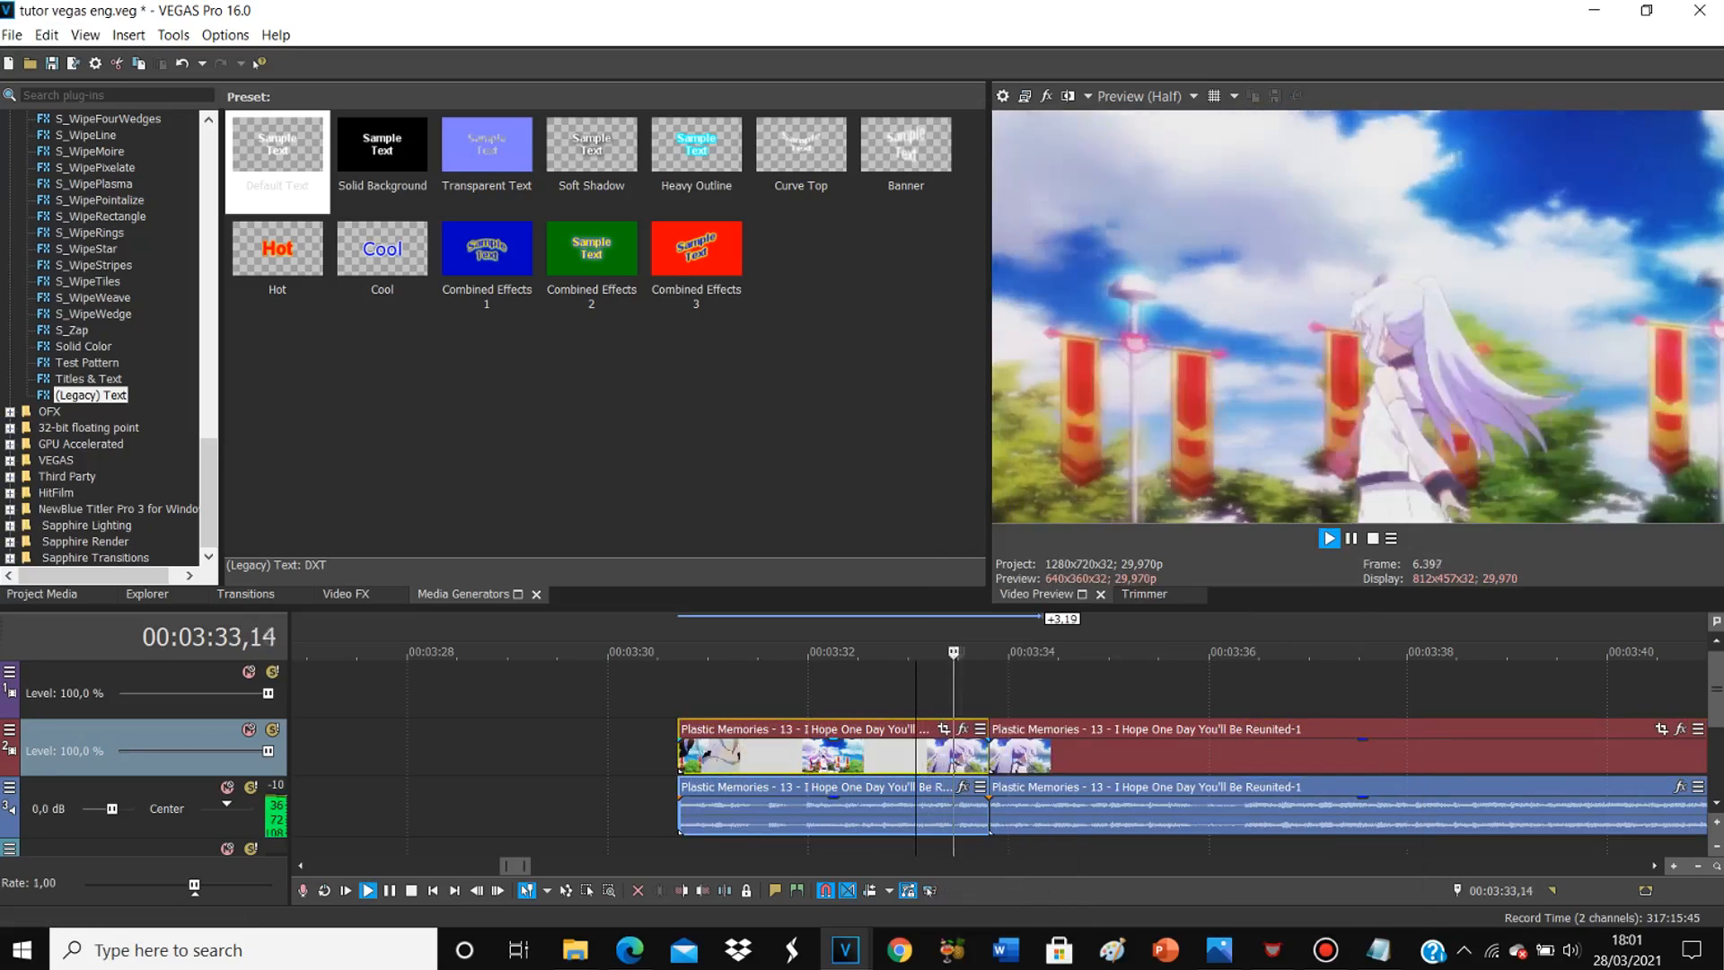
key("space")
Step: Check the Notepad checklist for the next topic and return to the VEGAS timeline
left_click(1379, 950)
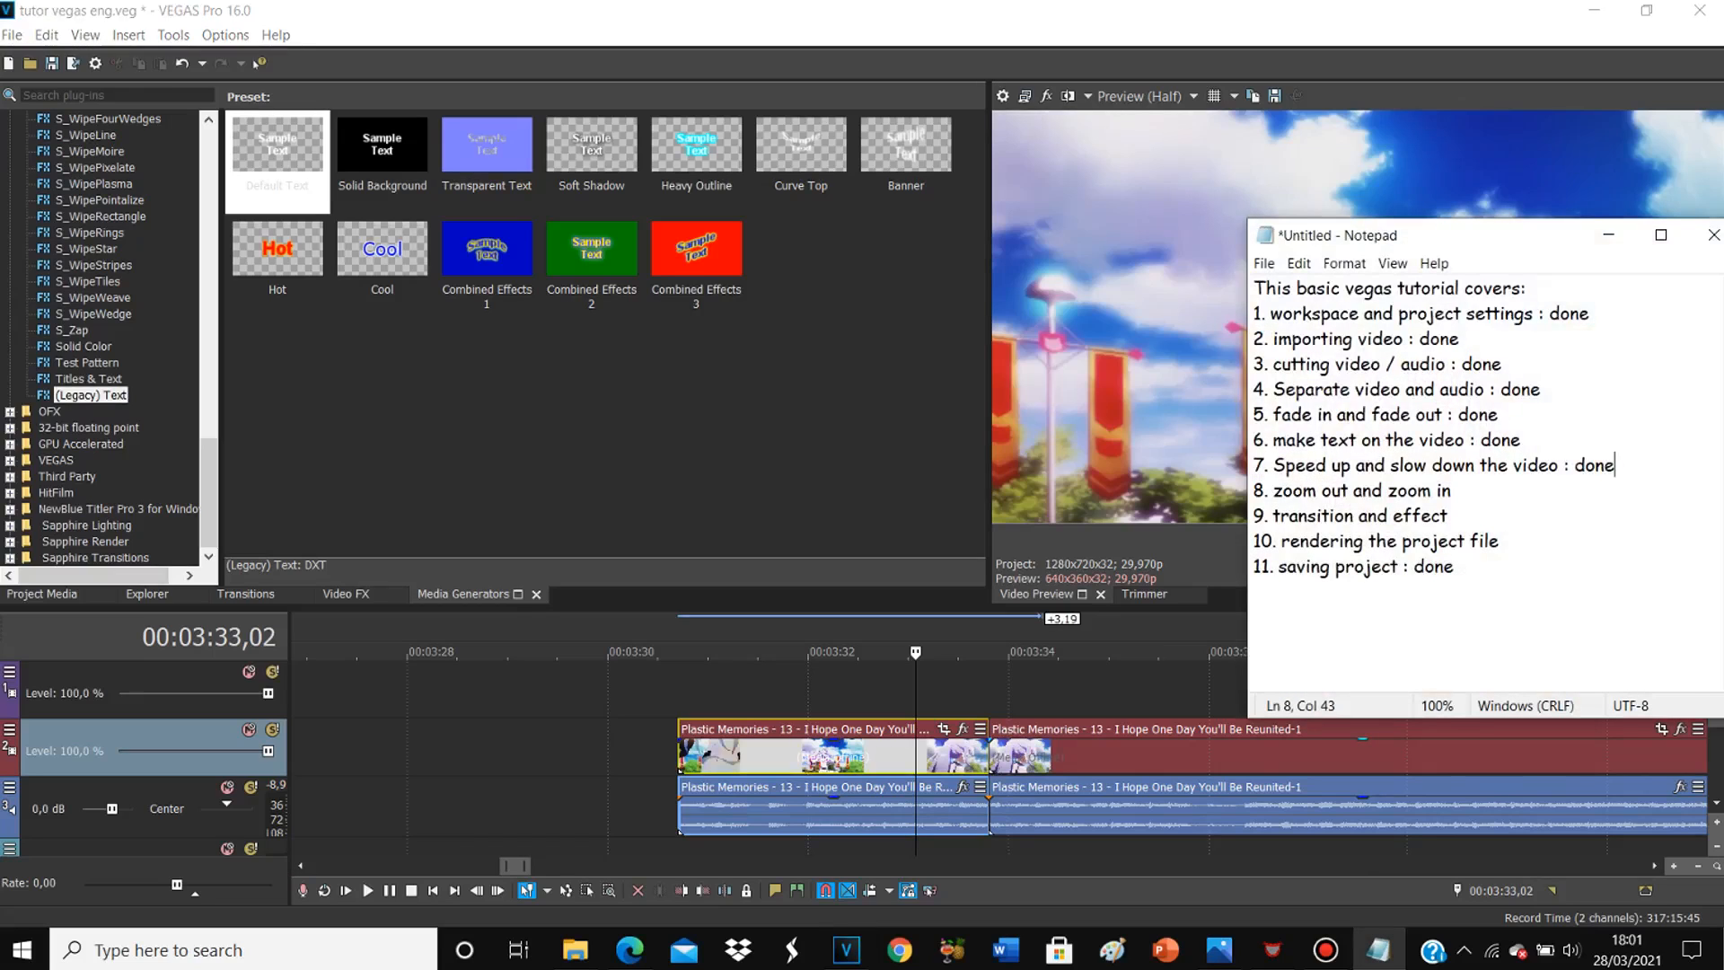
left_click(918, 696)
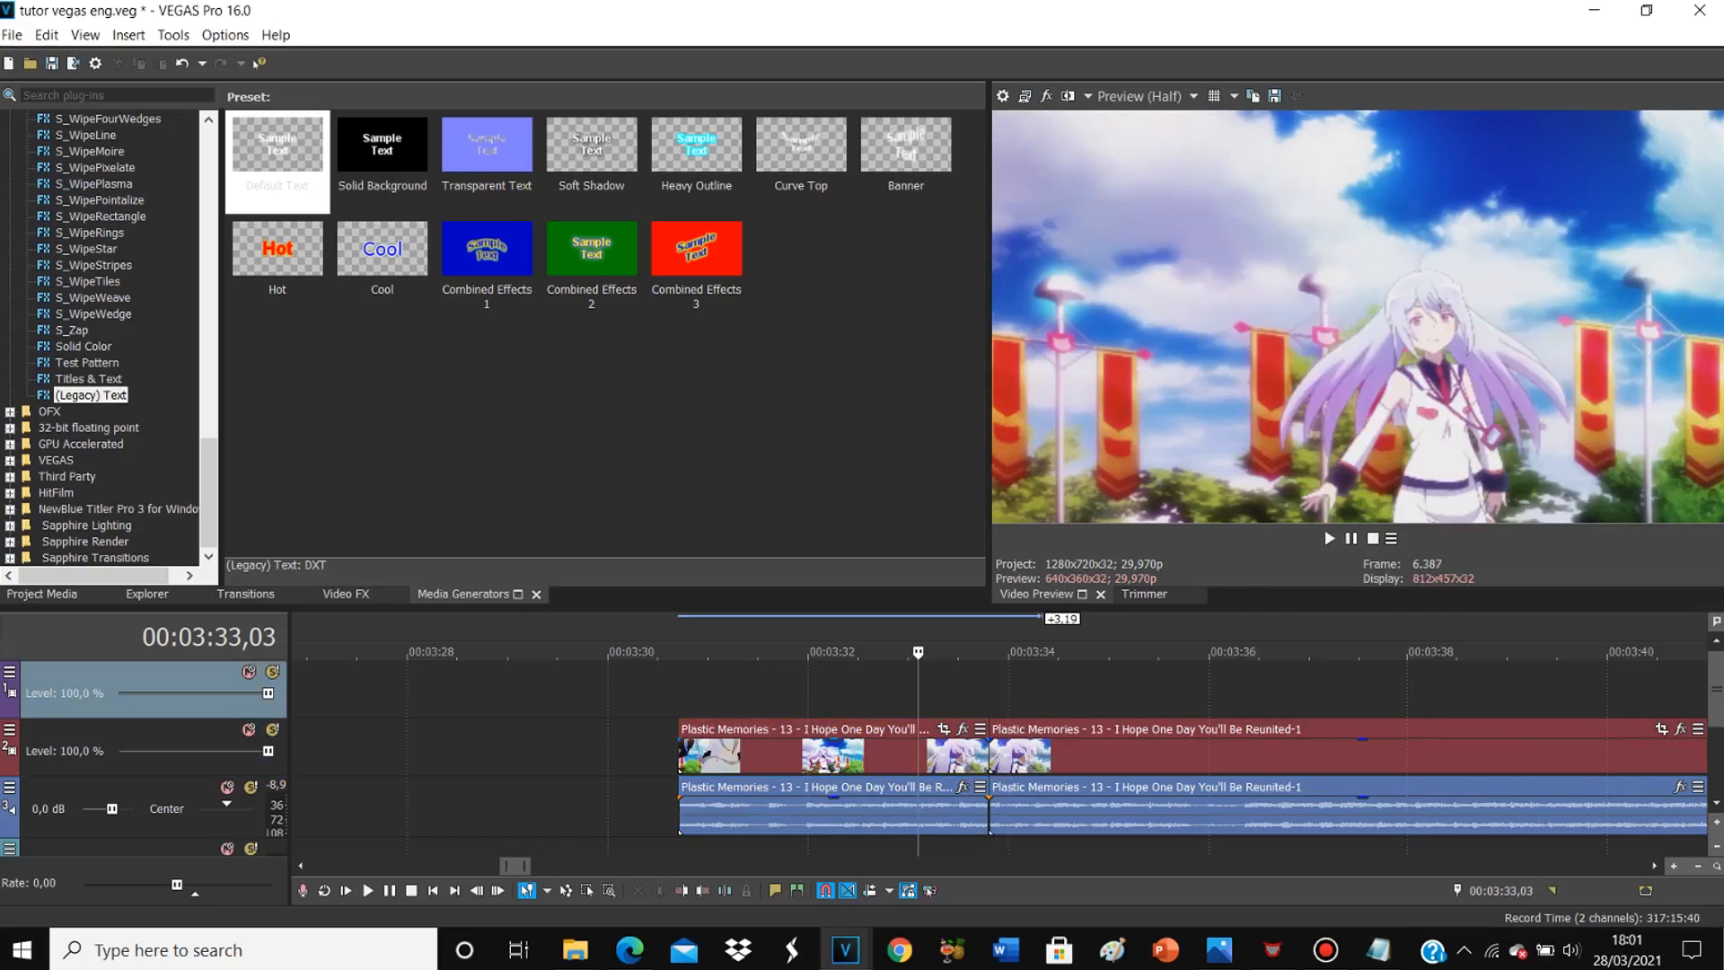
Step: View the short clip's Event Pan/Crop settings at its start, close them, and preview the clip from 00:03:30,21
left_click(944, 729)
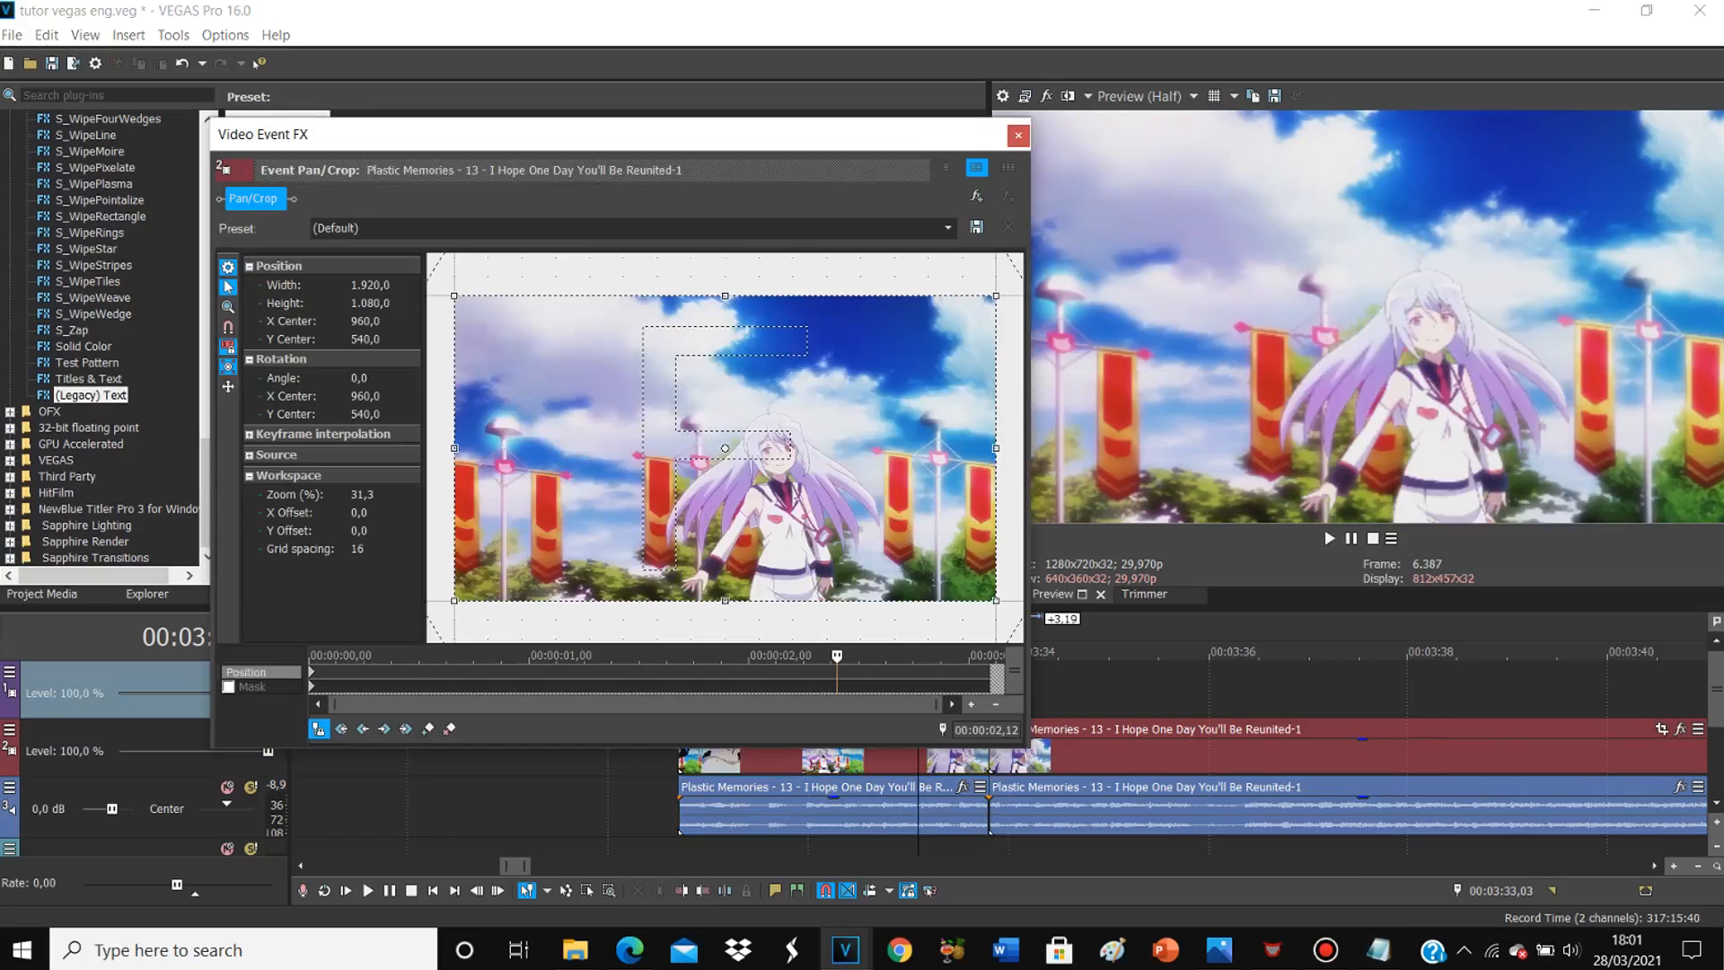
left_click(312, 666)
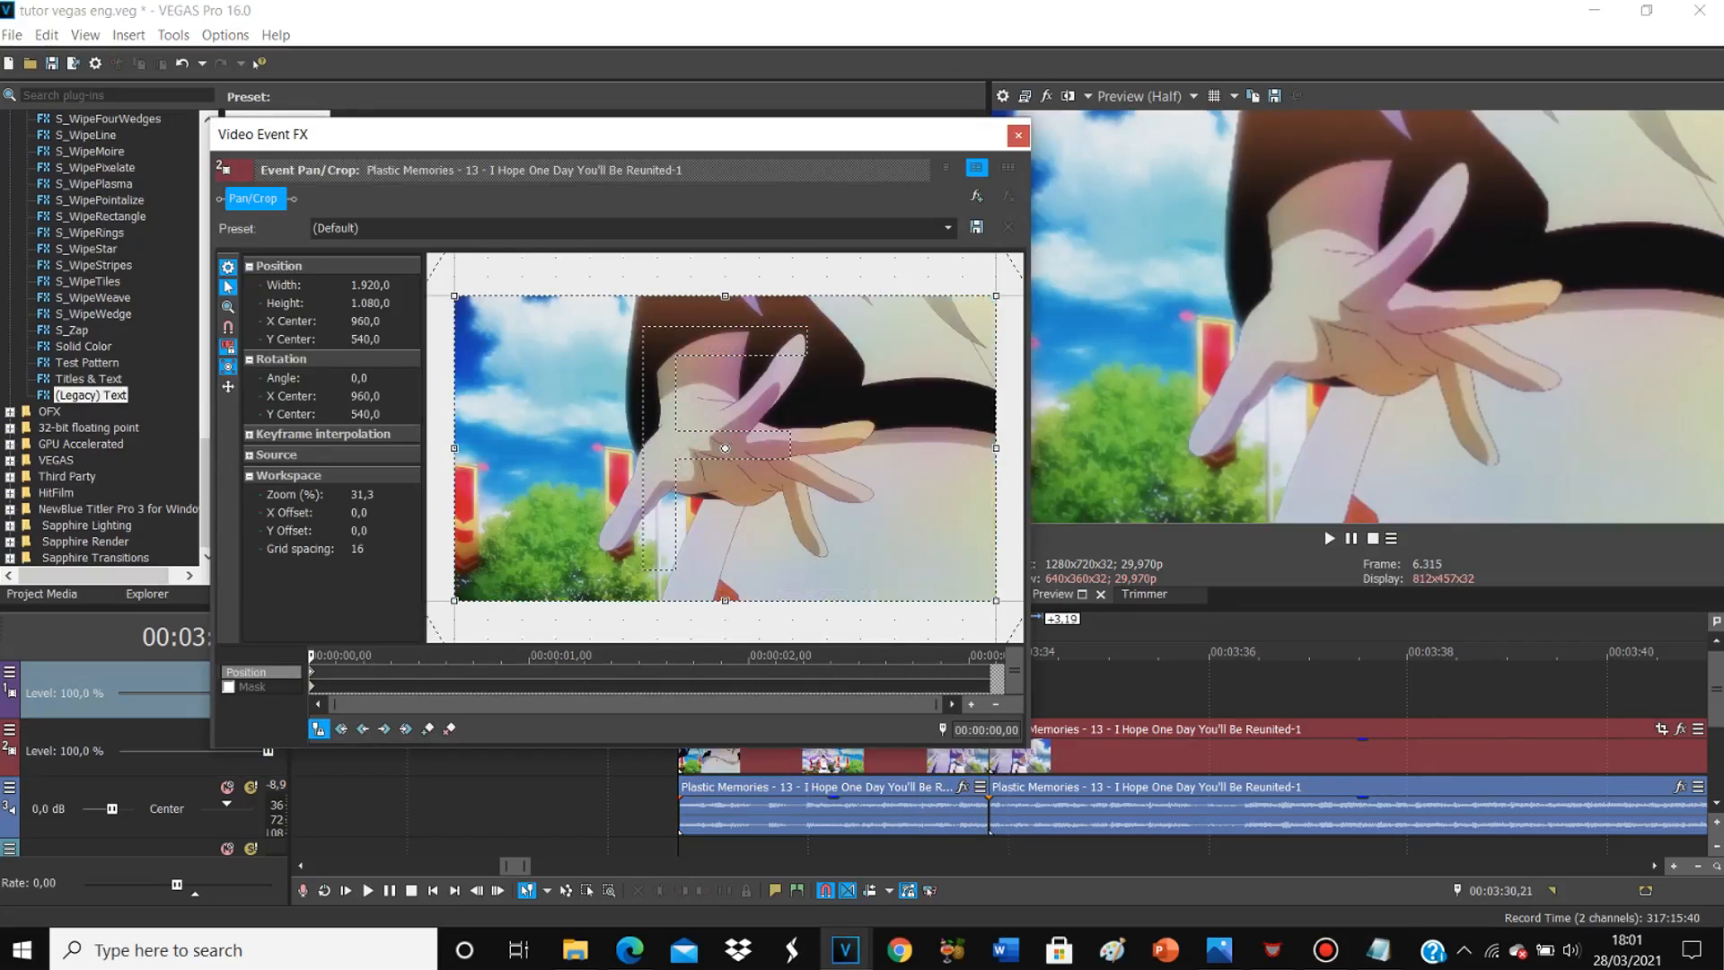
left_click(808, 815)
left_click(1019, 135)
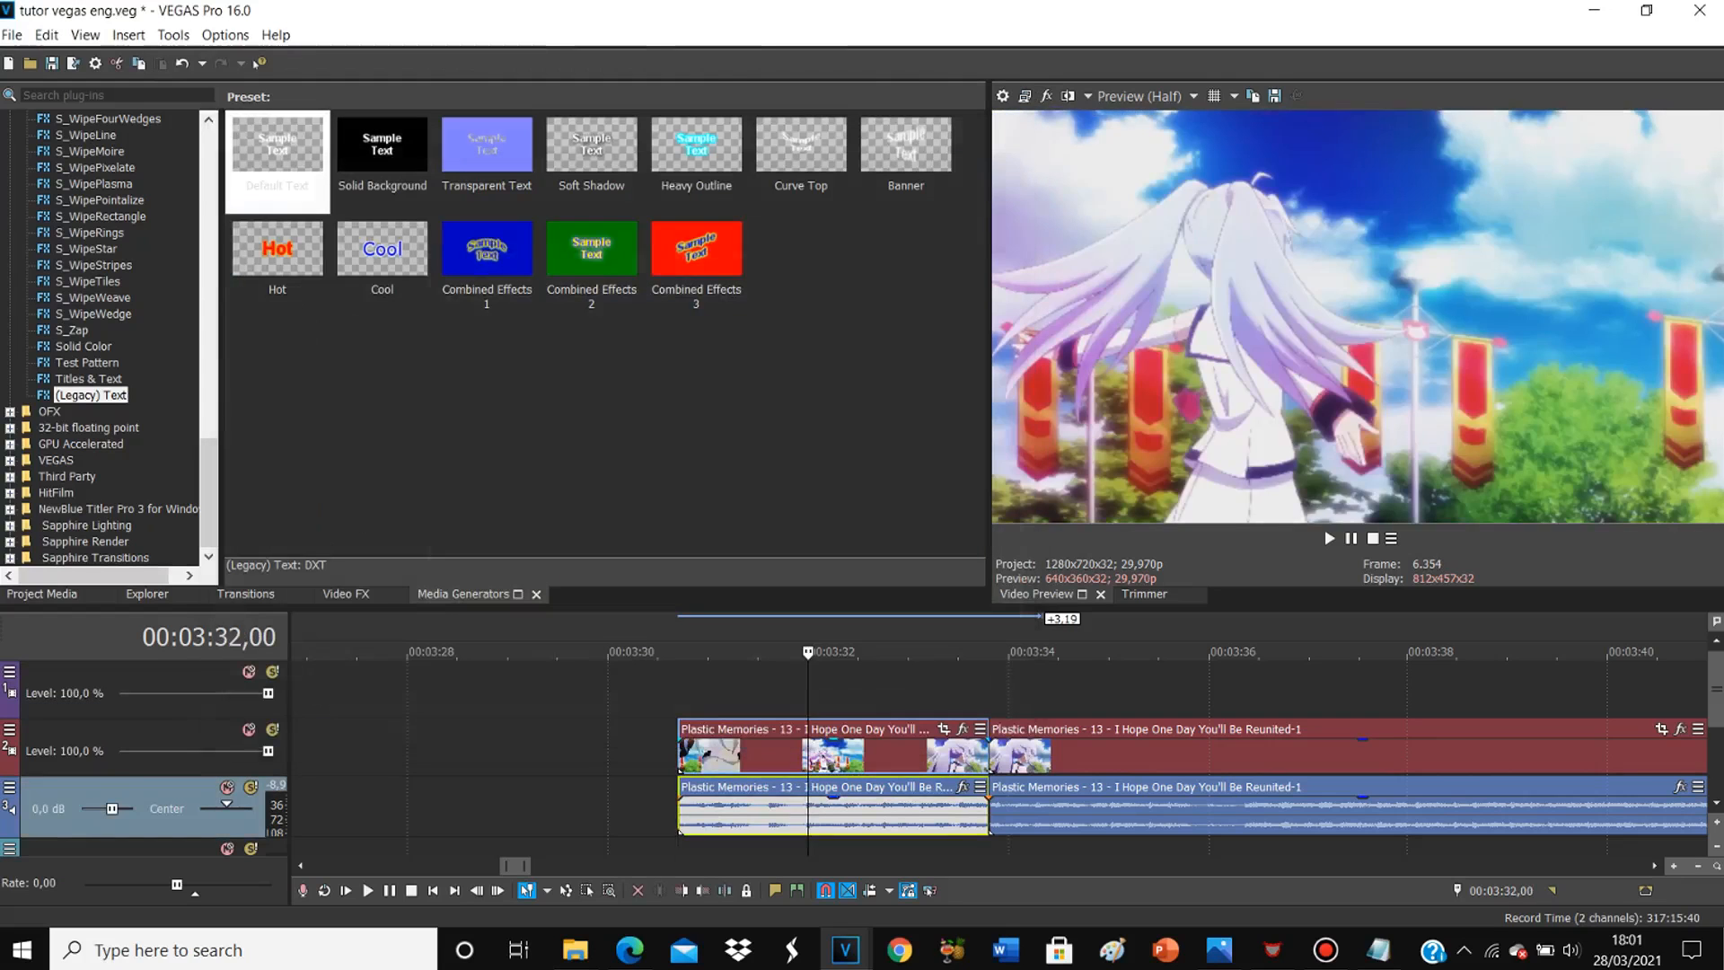
left_click(678, 693)
key("space")
key("space")
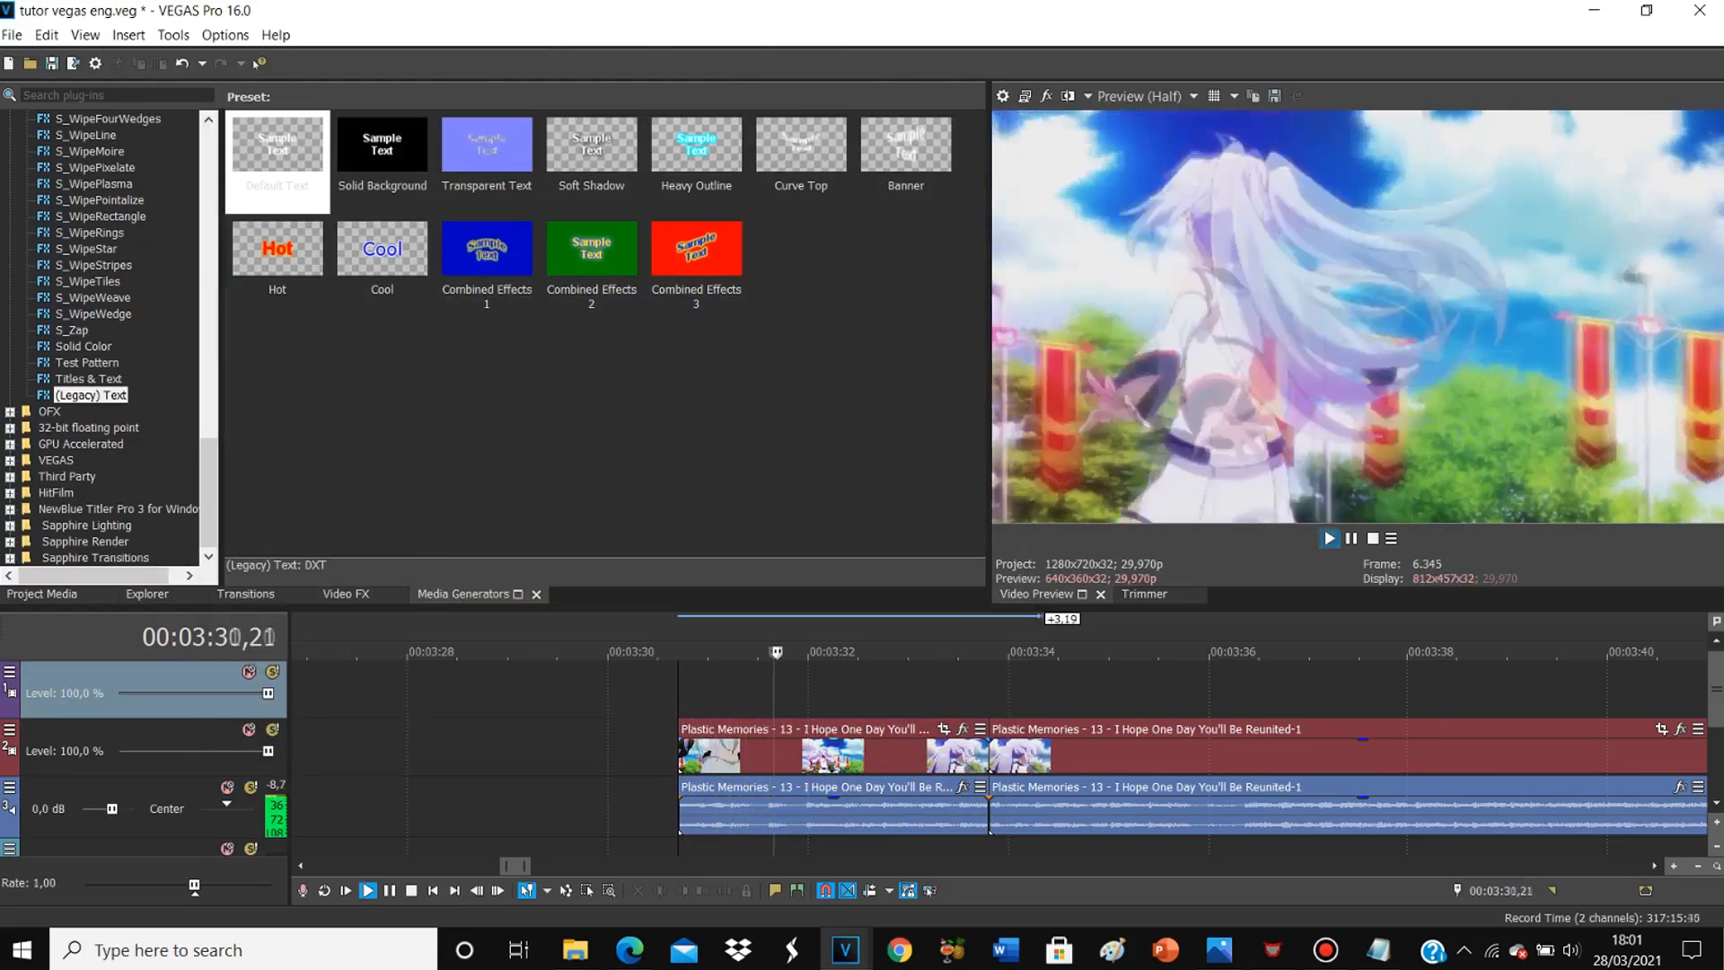
Step: Add a Position keyframe at 00:00:03,02 in the short clip's Event Pan/Crop, removing the stray Mask keyframe there
left_click(944, 729)
double_click(983, 686)
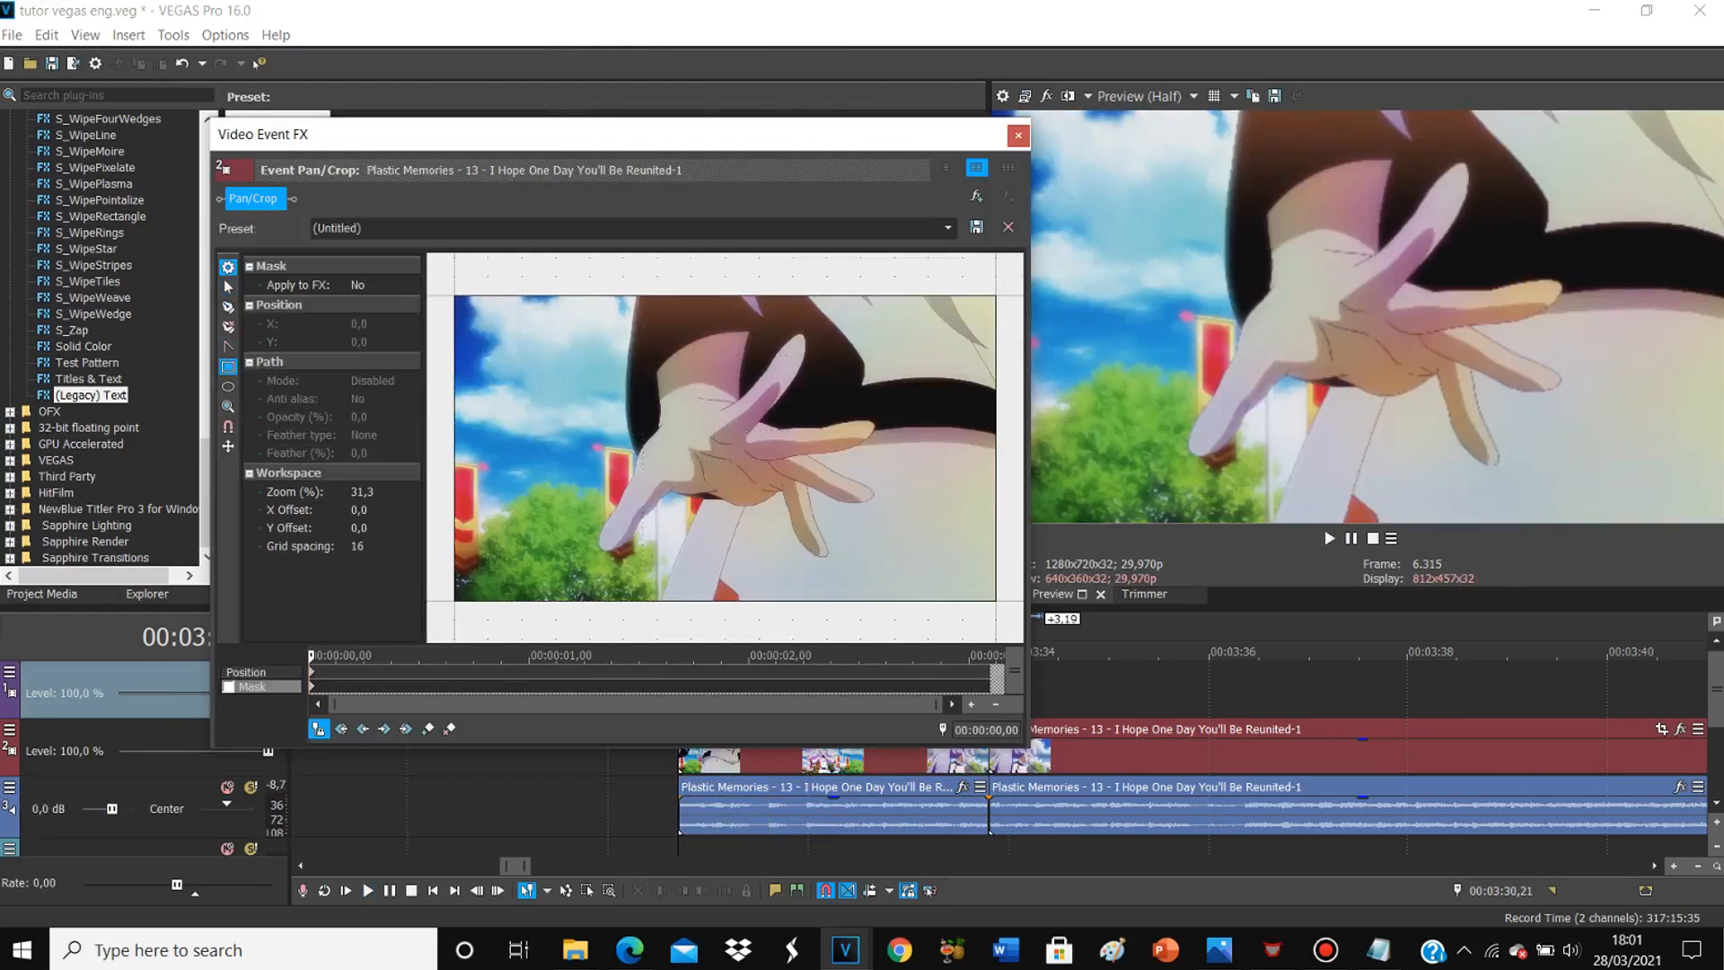
right_click(984, 686)
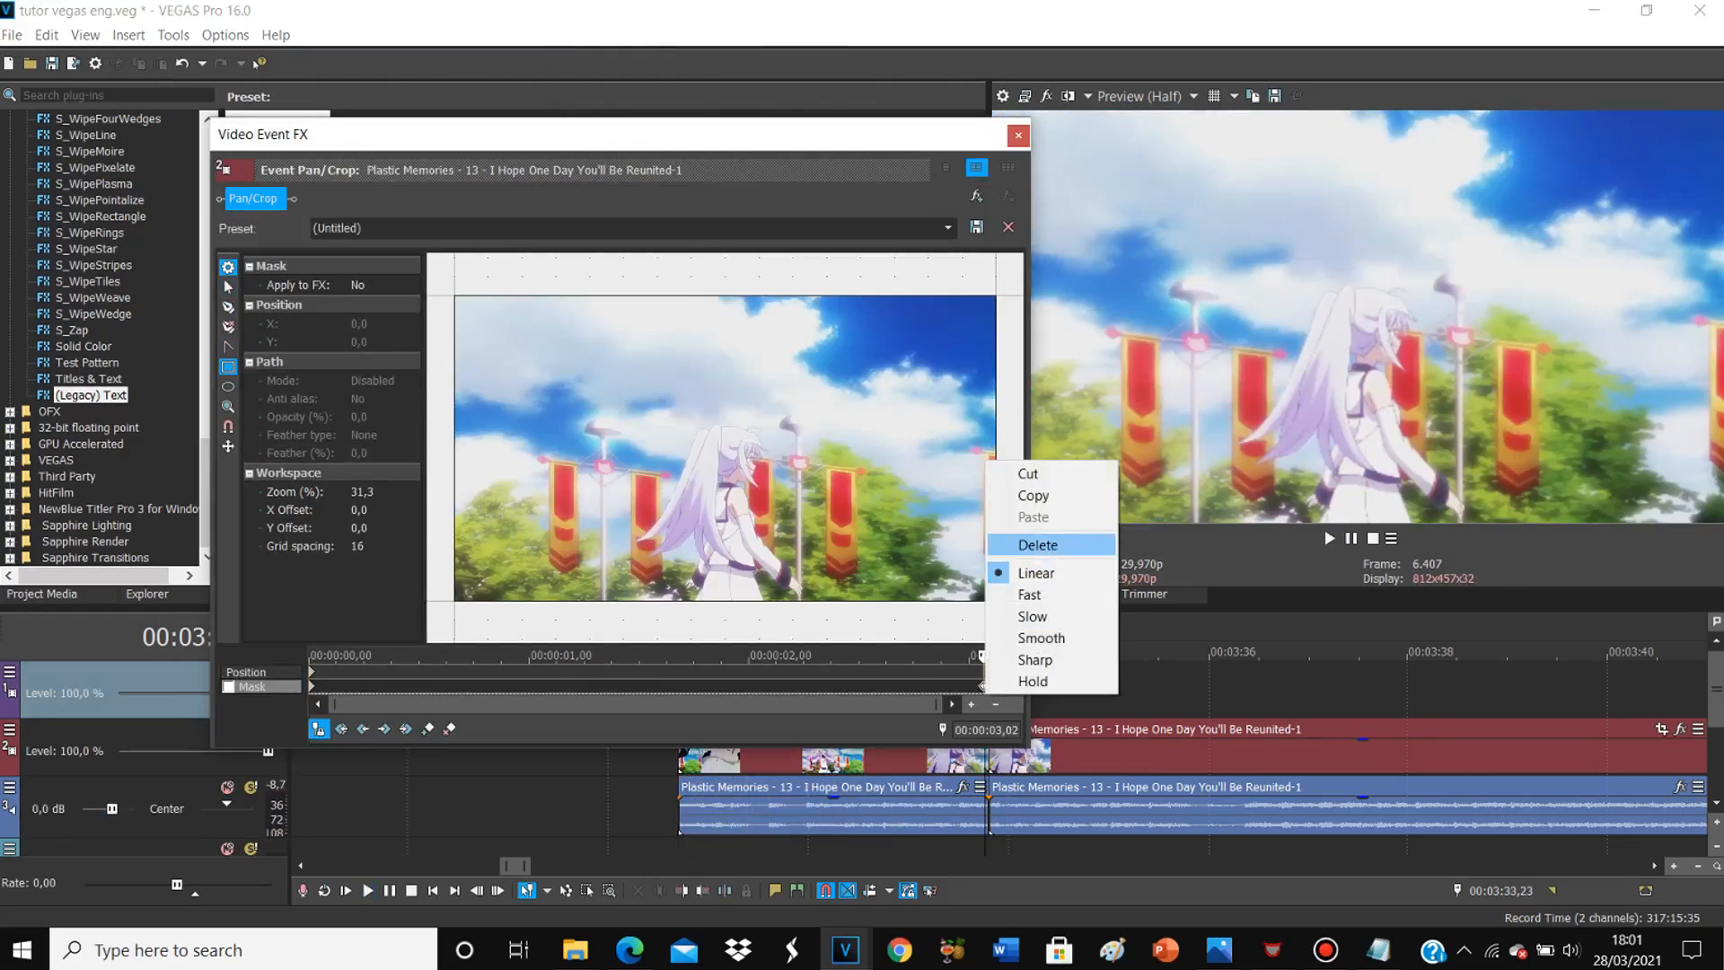
left_click(1010, 545)
double_click(984, 672)
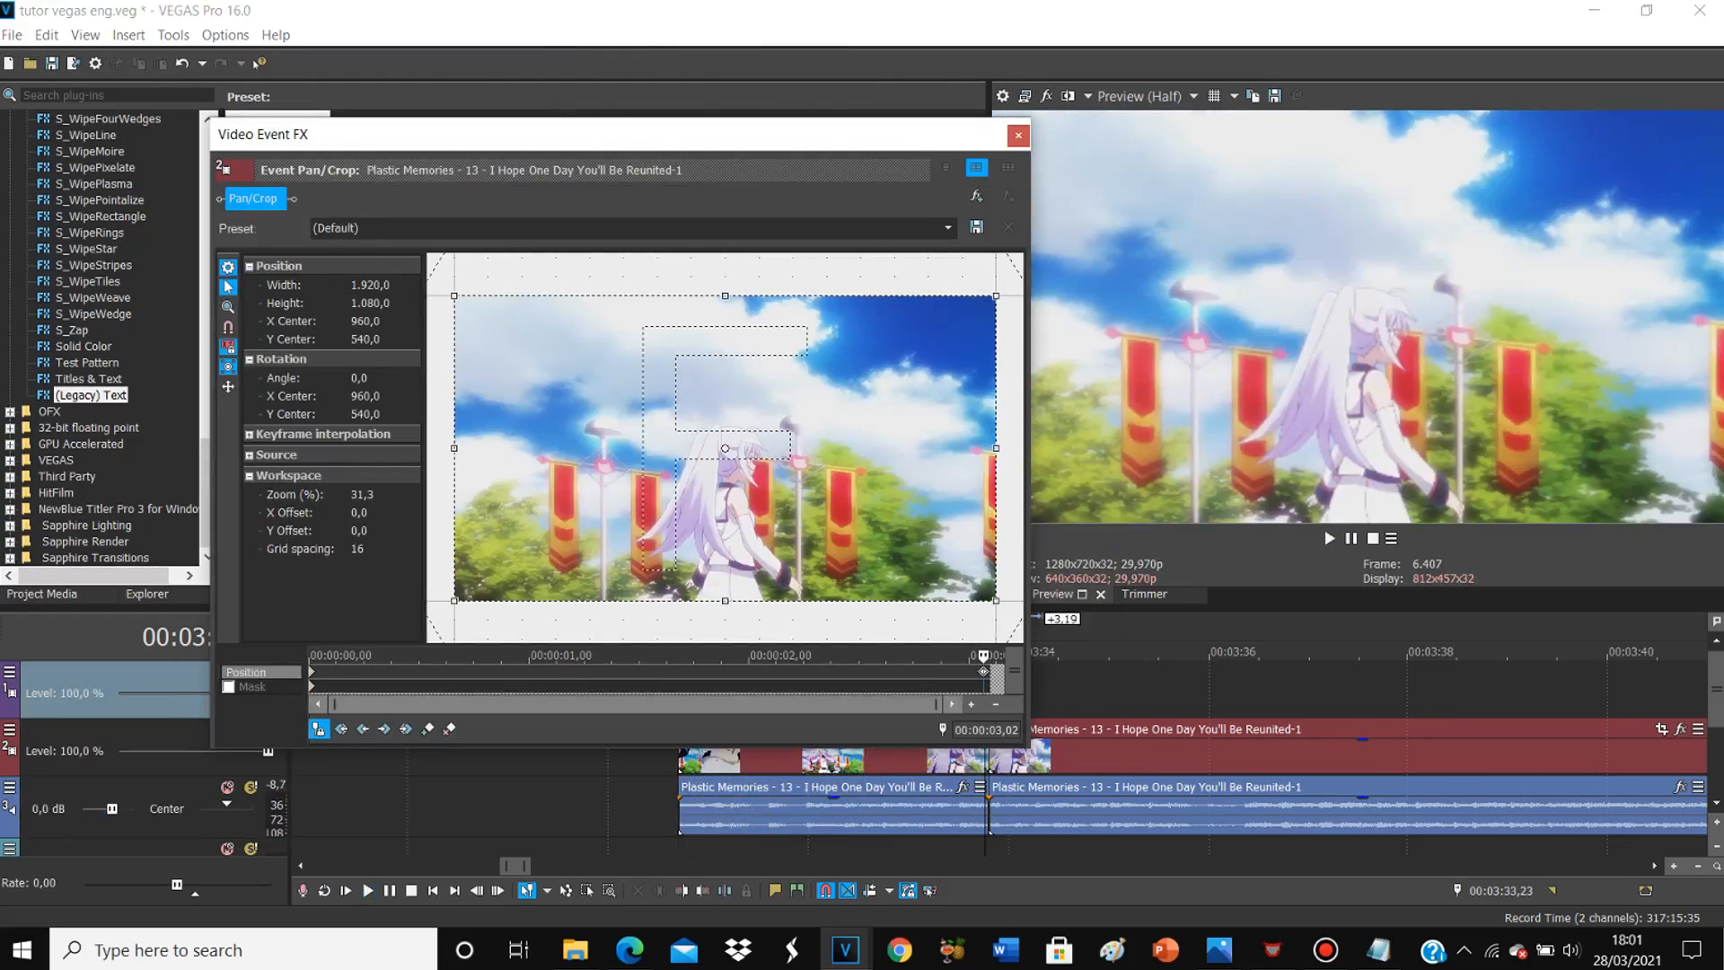
Step: At the first Position keyframe, shrink the crop frame to about 1.736 × 976, centre it near 948, 574, and preview the zoom
left_click(311, 672)
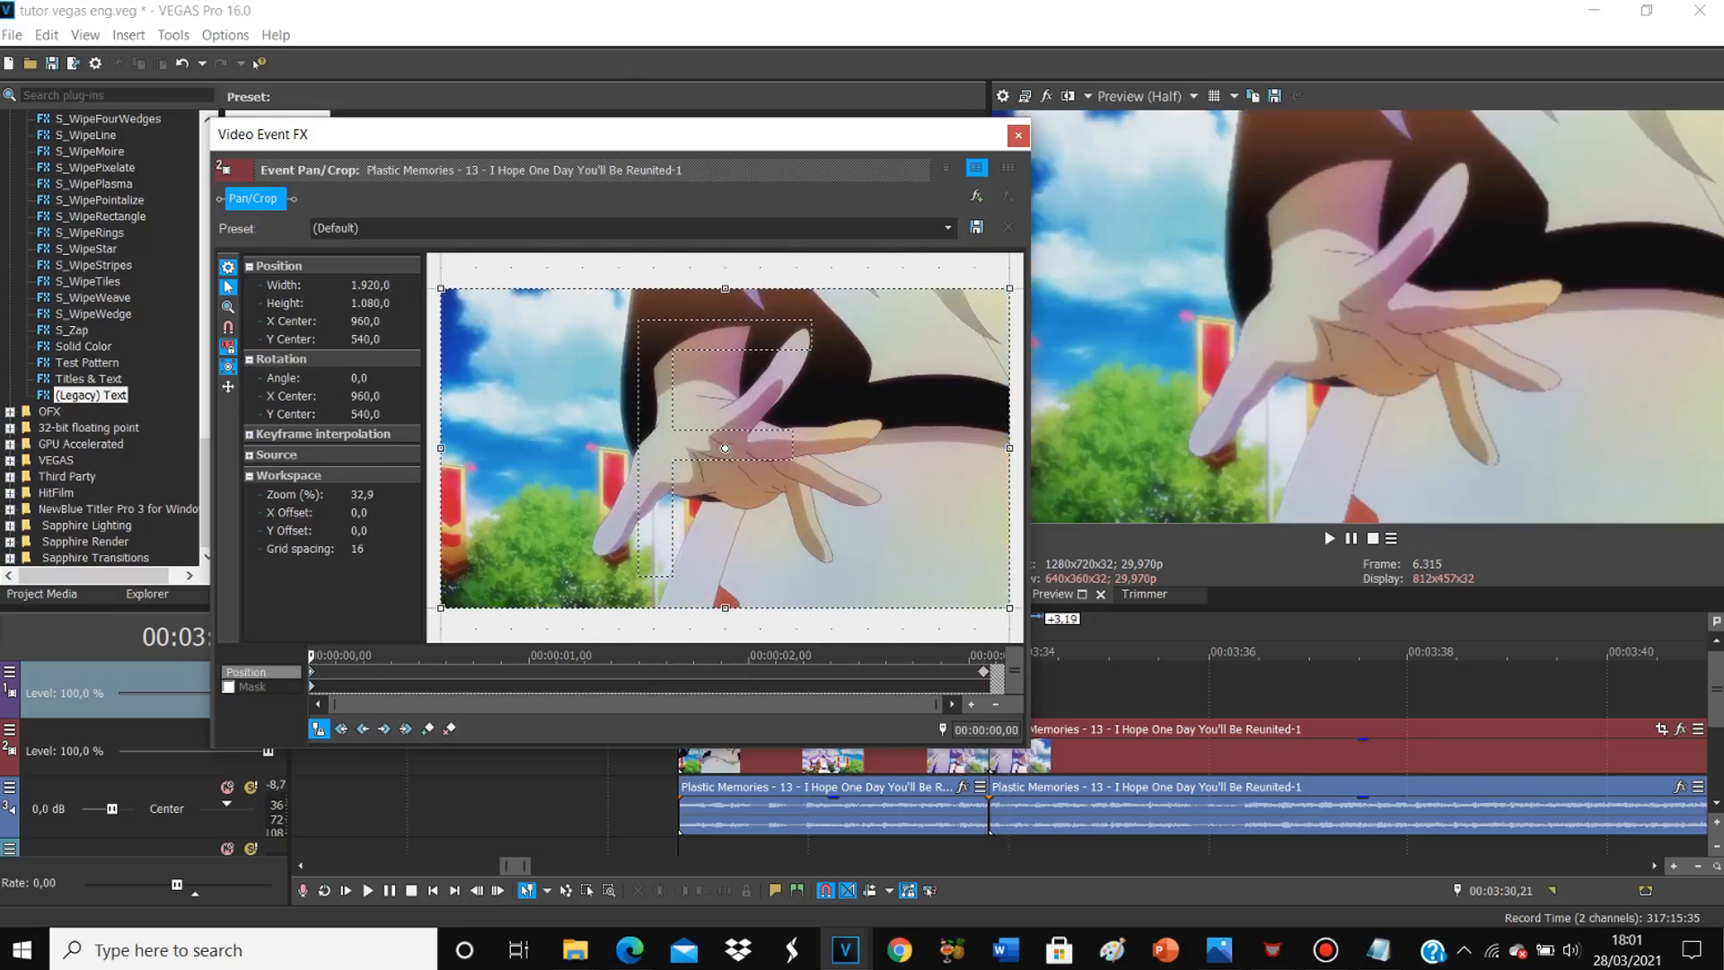
left_click_drag(441, 608, 468, 592)
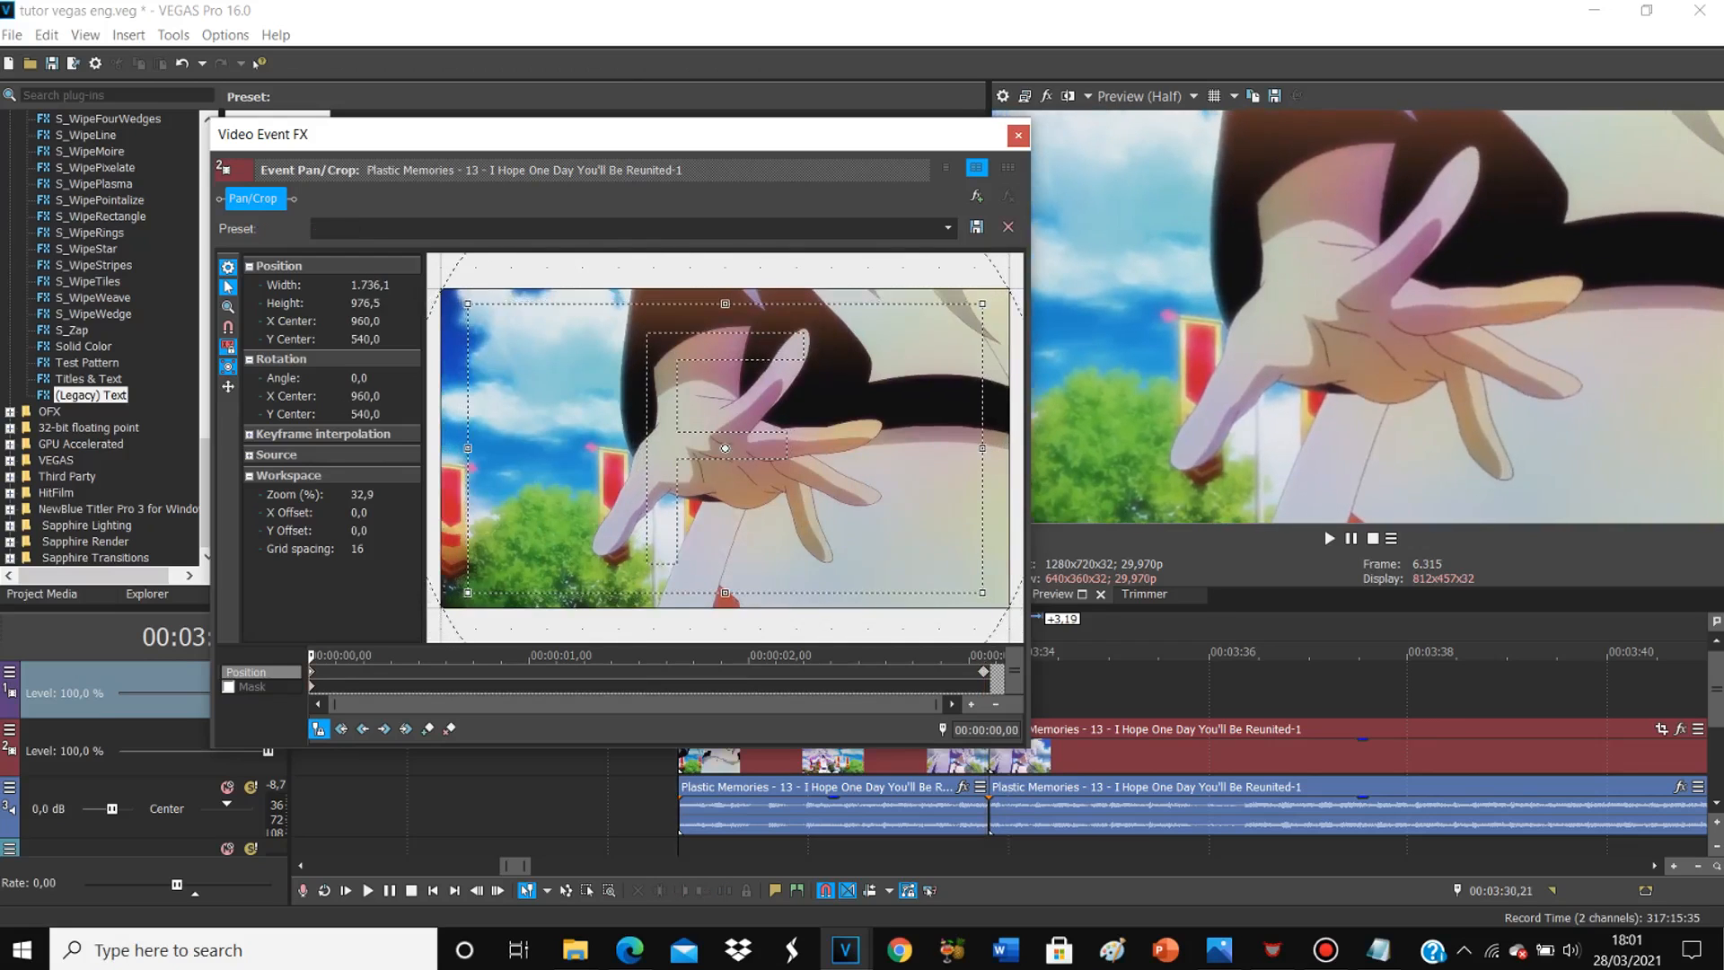
left_click_drag(724, 448, 721, 458)
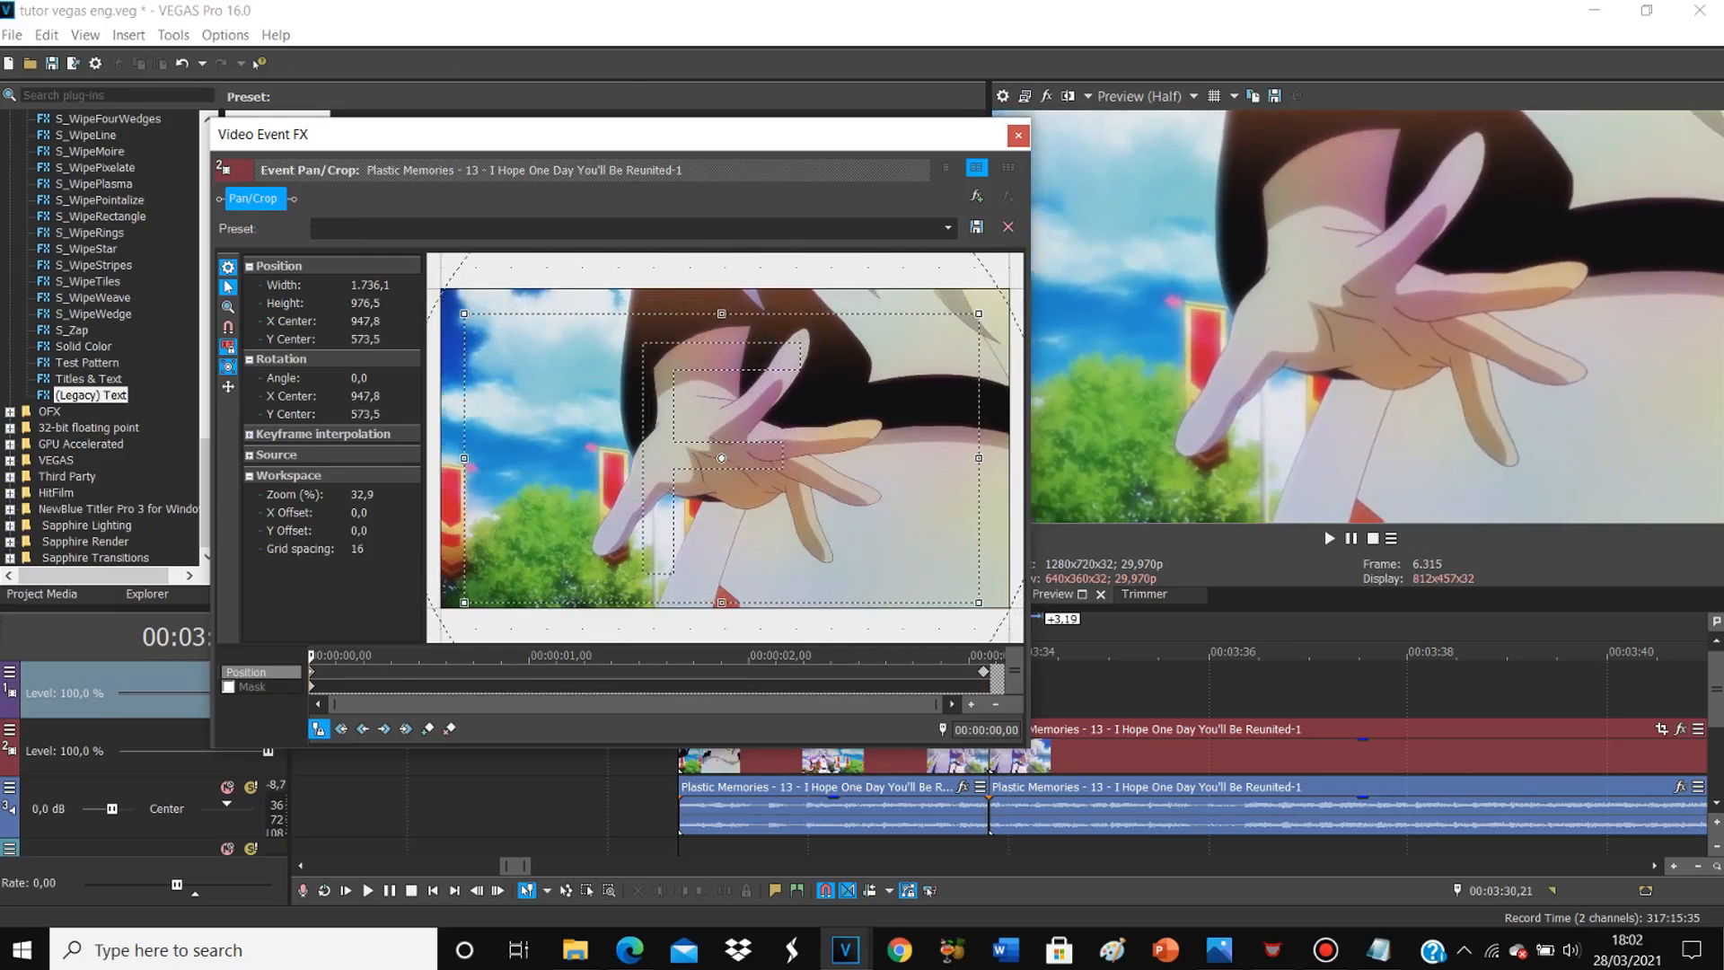
left_click(1018, 136)
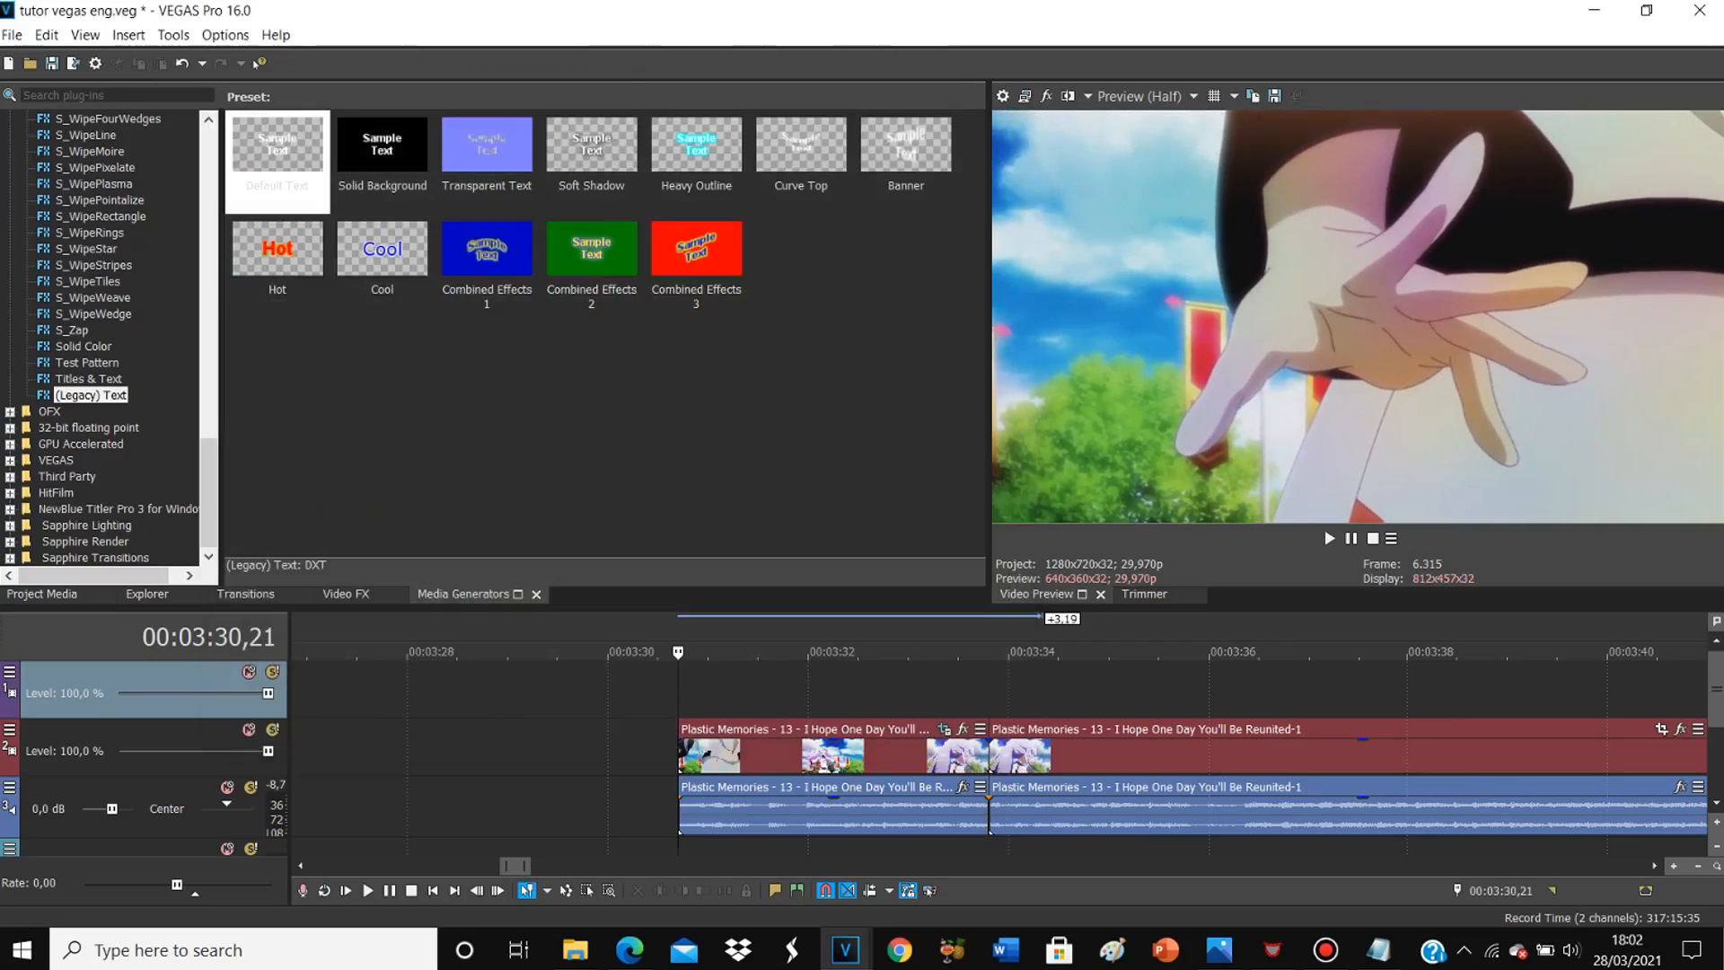
key("space")
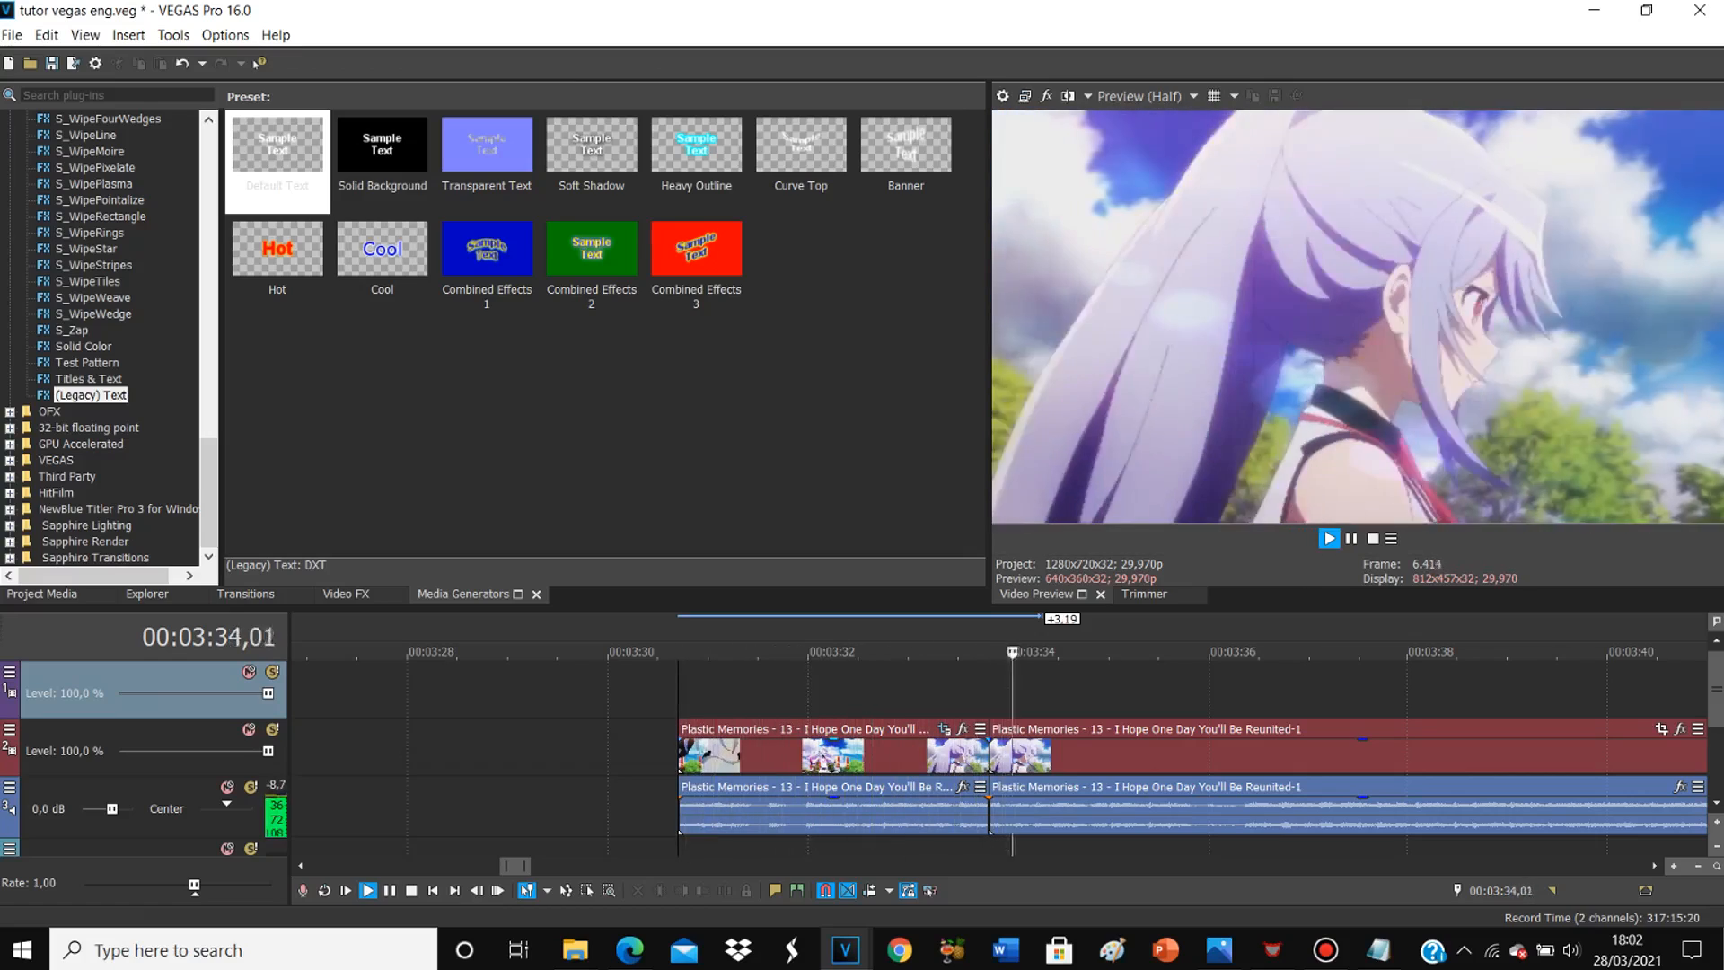
Step: In the short clip's Event Pan/Crop, move the last Position keyframe to 00:00:00,21 and change the first keyframe's interpolation type
left_click(970, 756)
key("space")
left_click(945, 729)
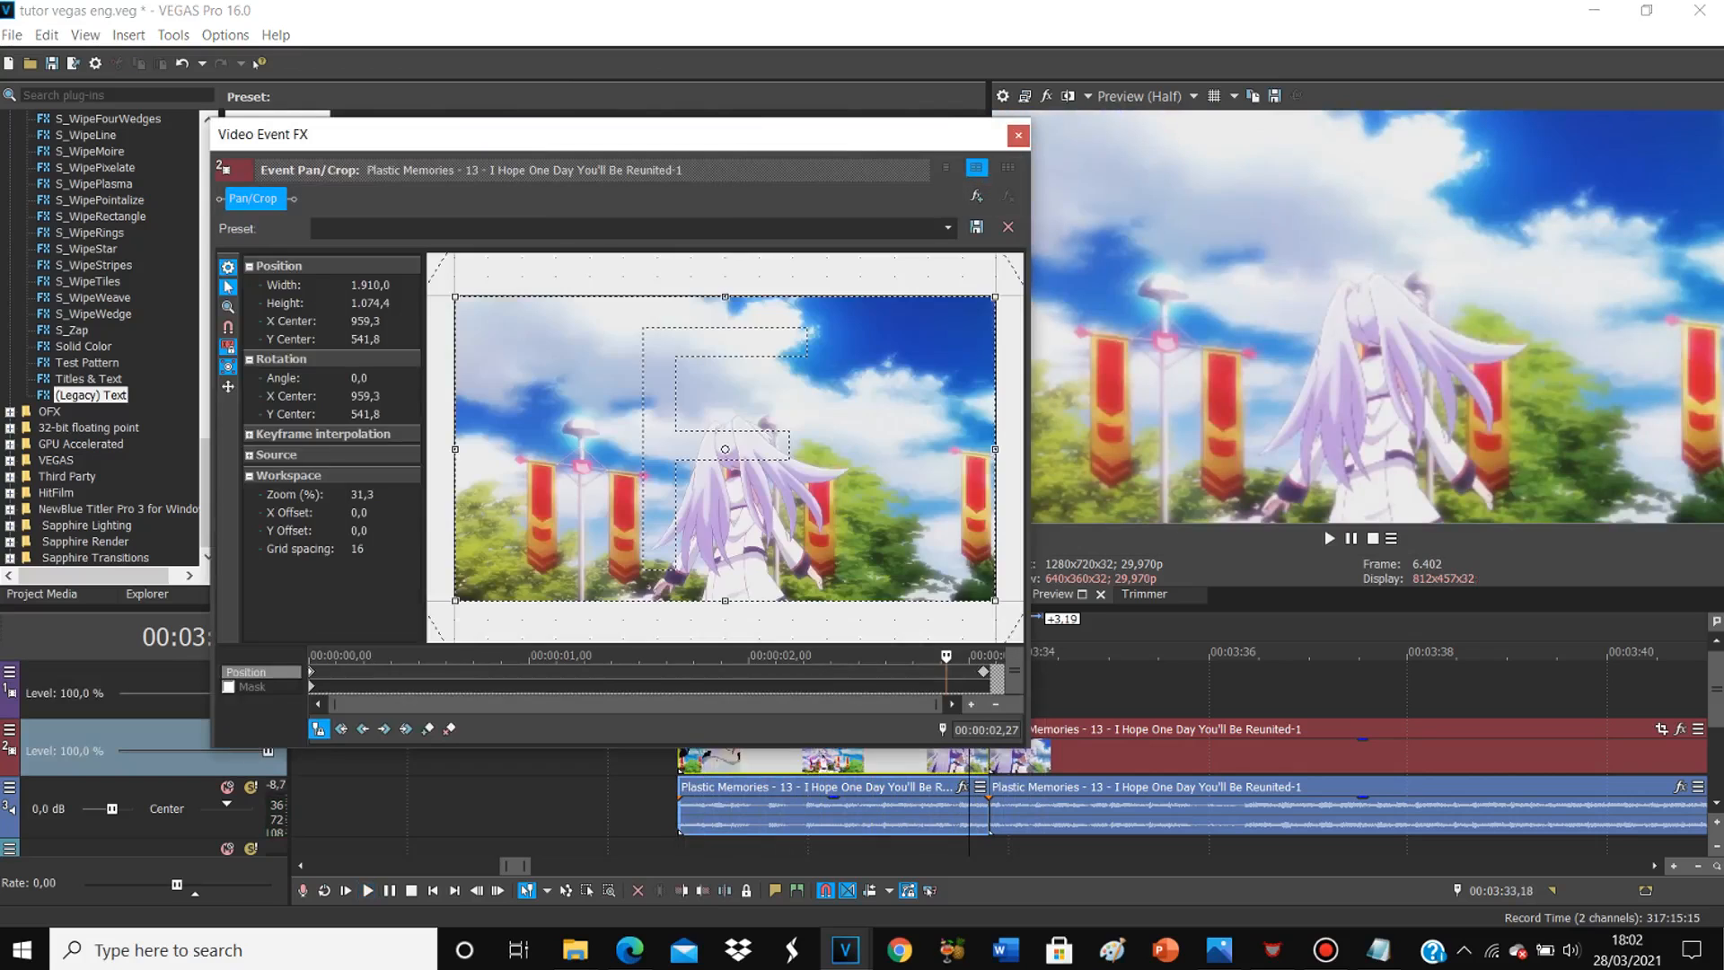
left_click_drag(947, 657, 866, 657)
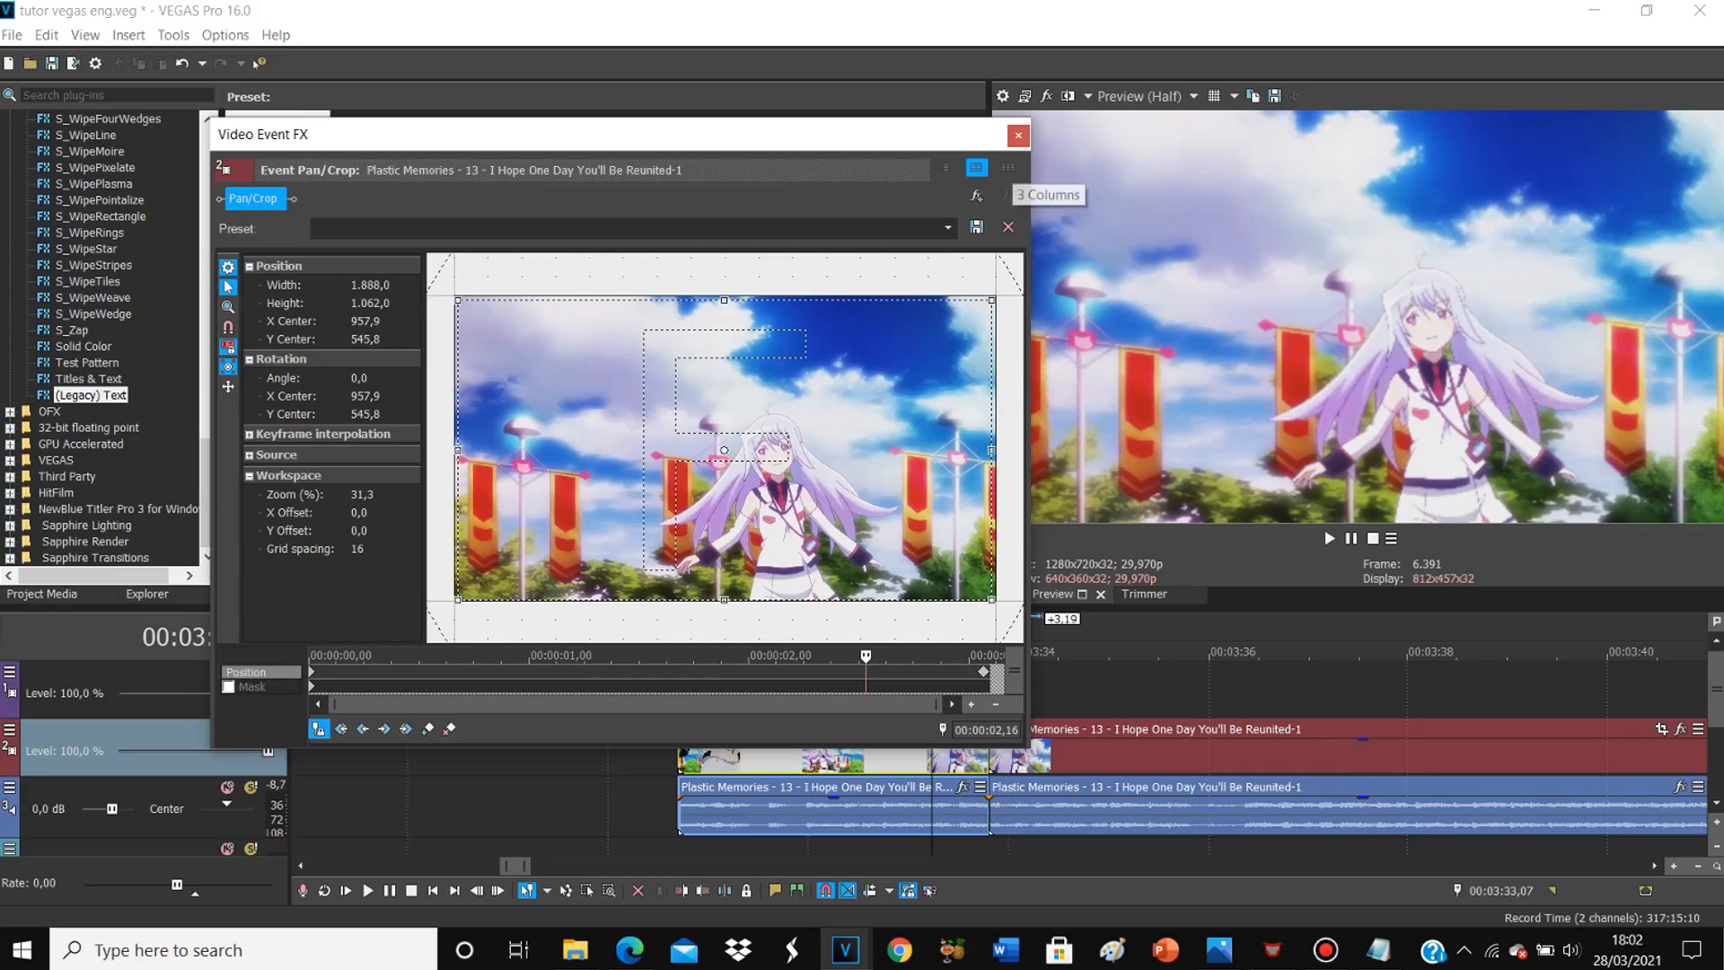
left_click_drag(984, 671, 463, 672)
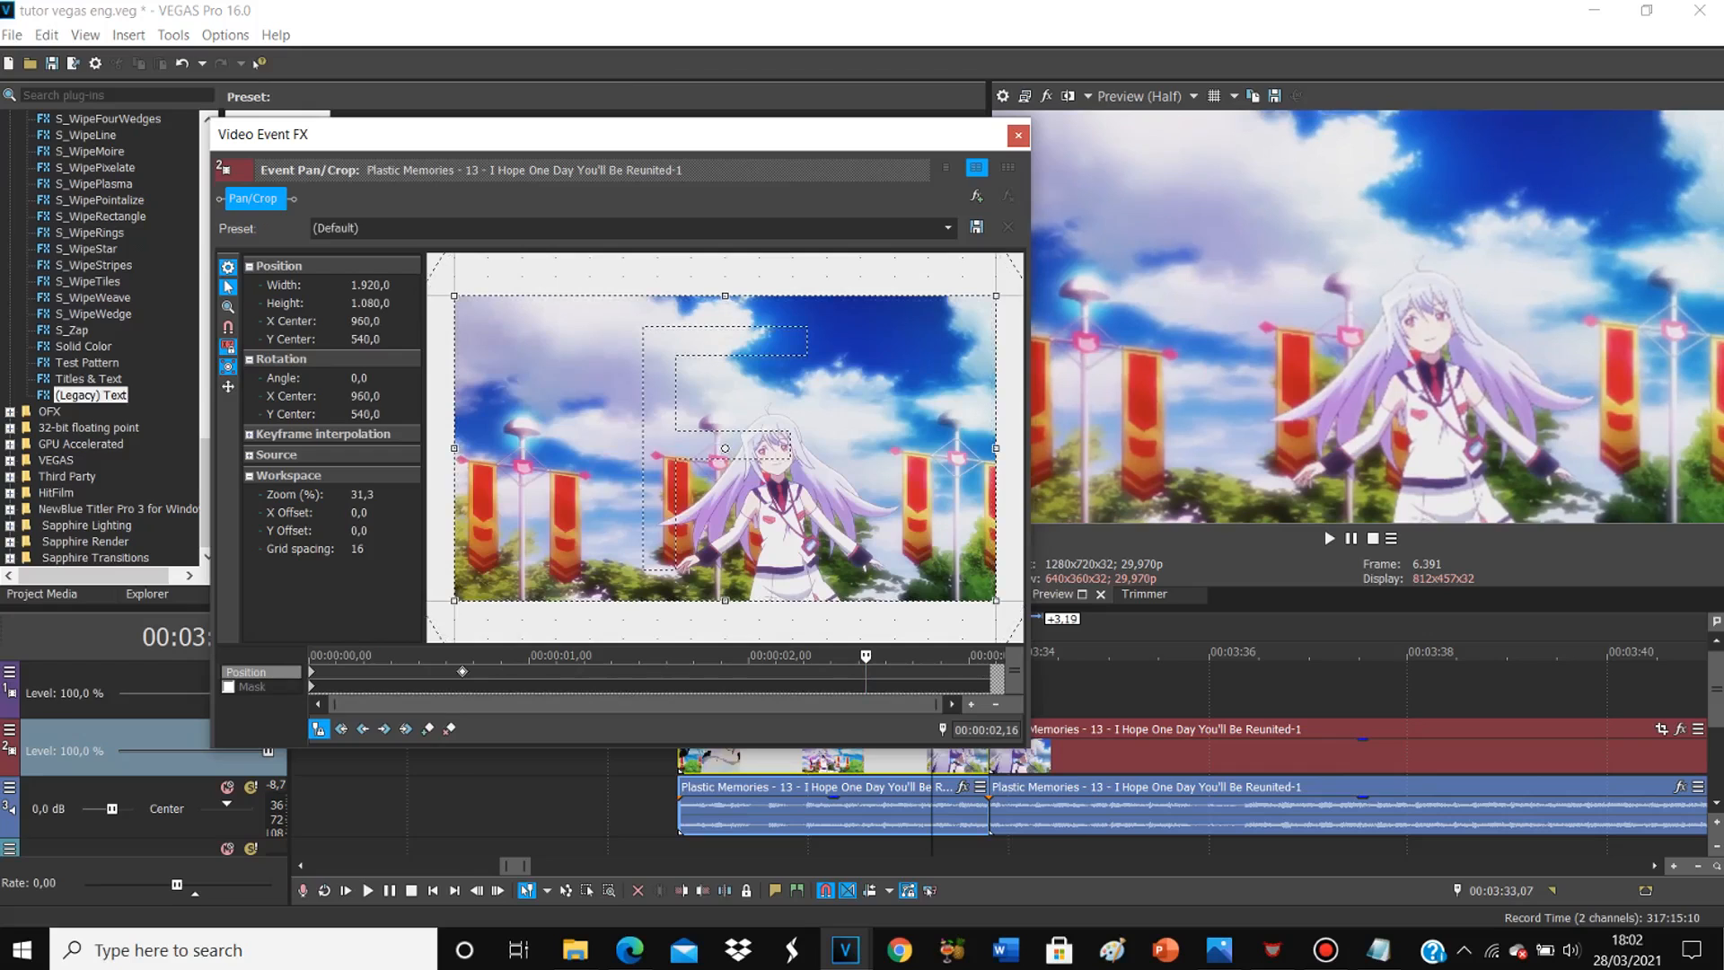
right_click(312, 673)
left_click(364, 811)
left_click(463, 672)
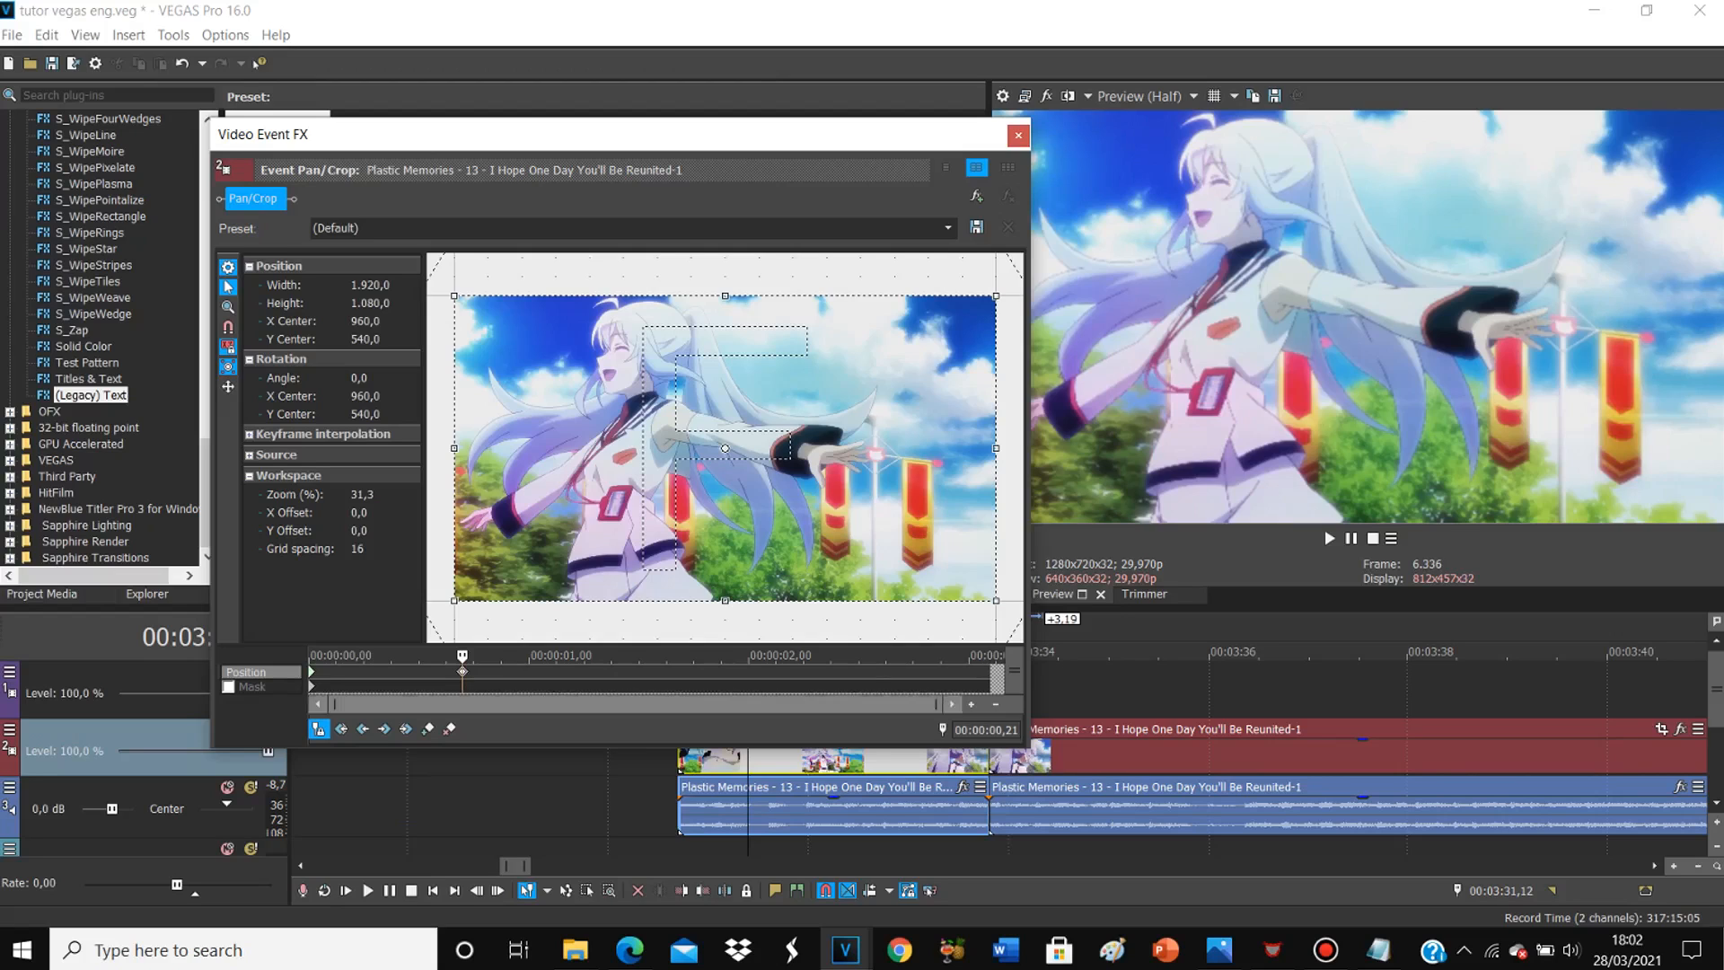
Step: Add a Position keyframe at 00:00:00,26, delete it, and return to the keyframe at 00:00:00,21
left_click(499, 672)
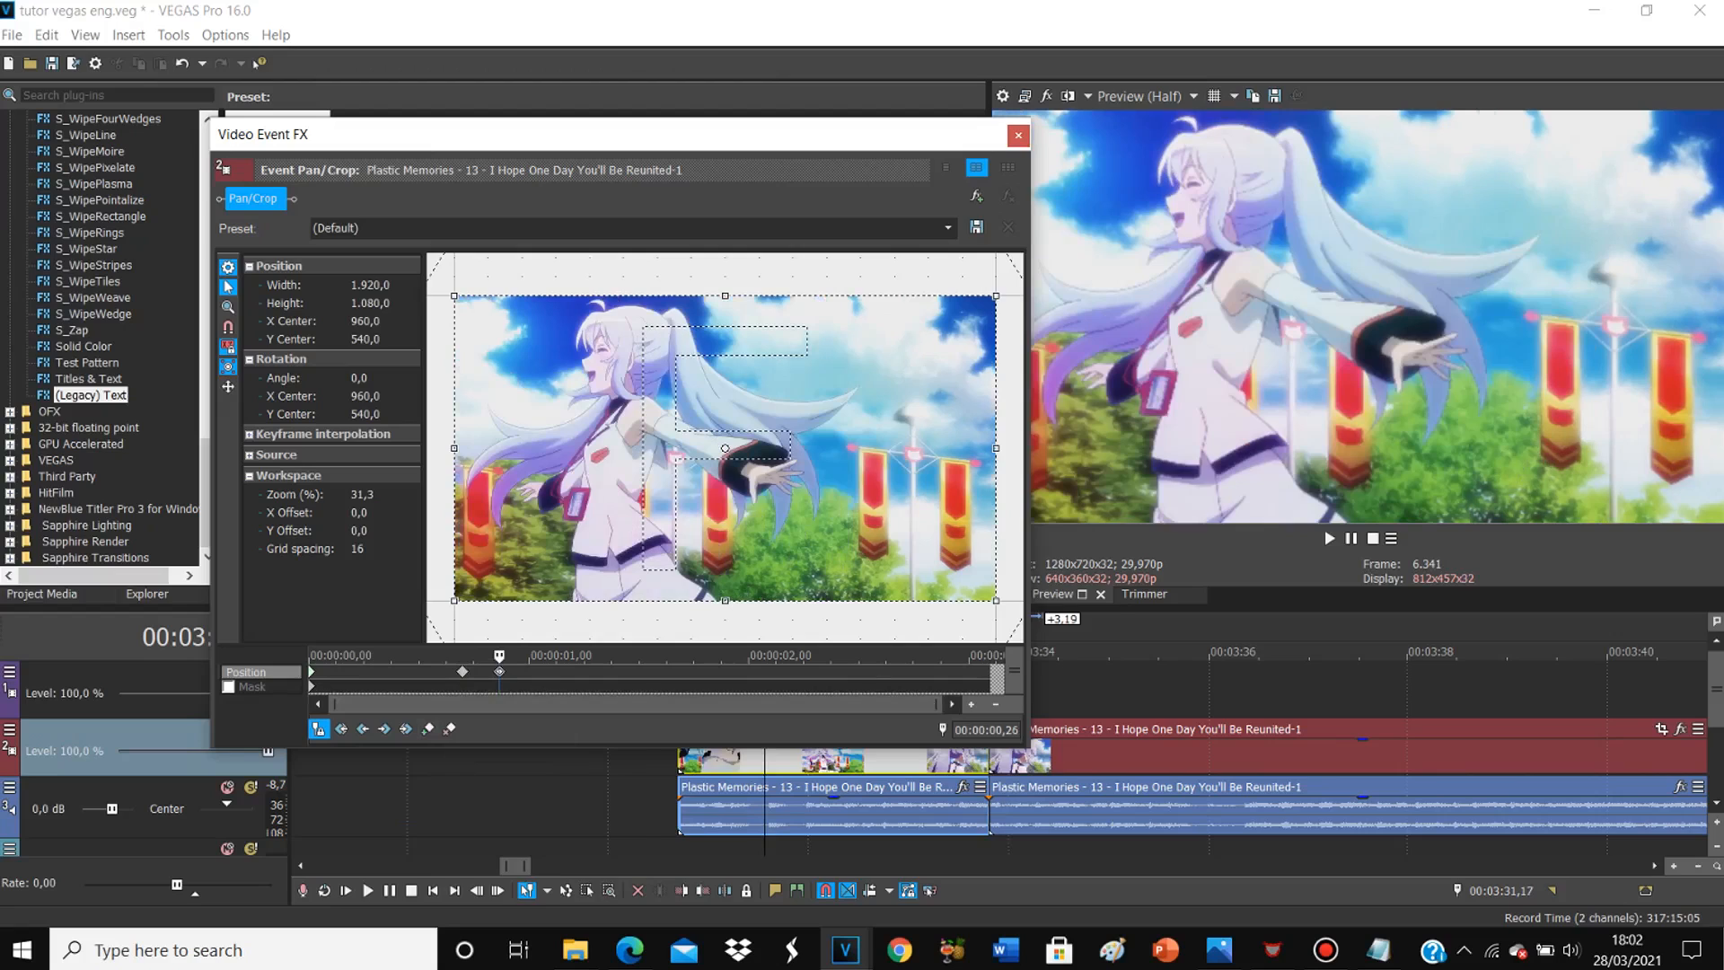
right_click(499, 672)
left_click(539, 765)
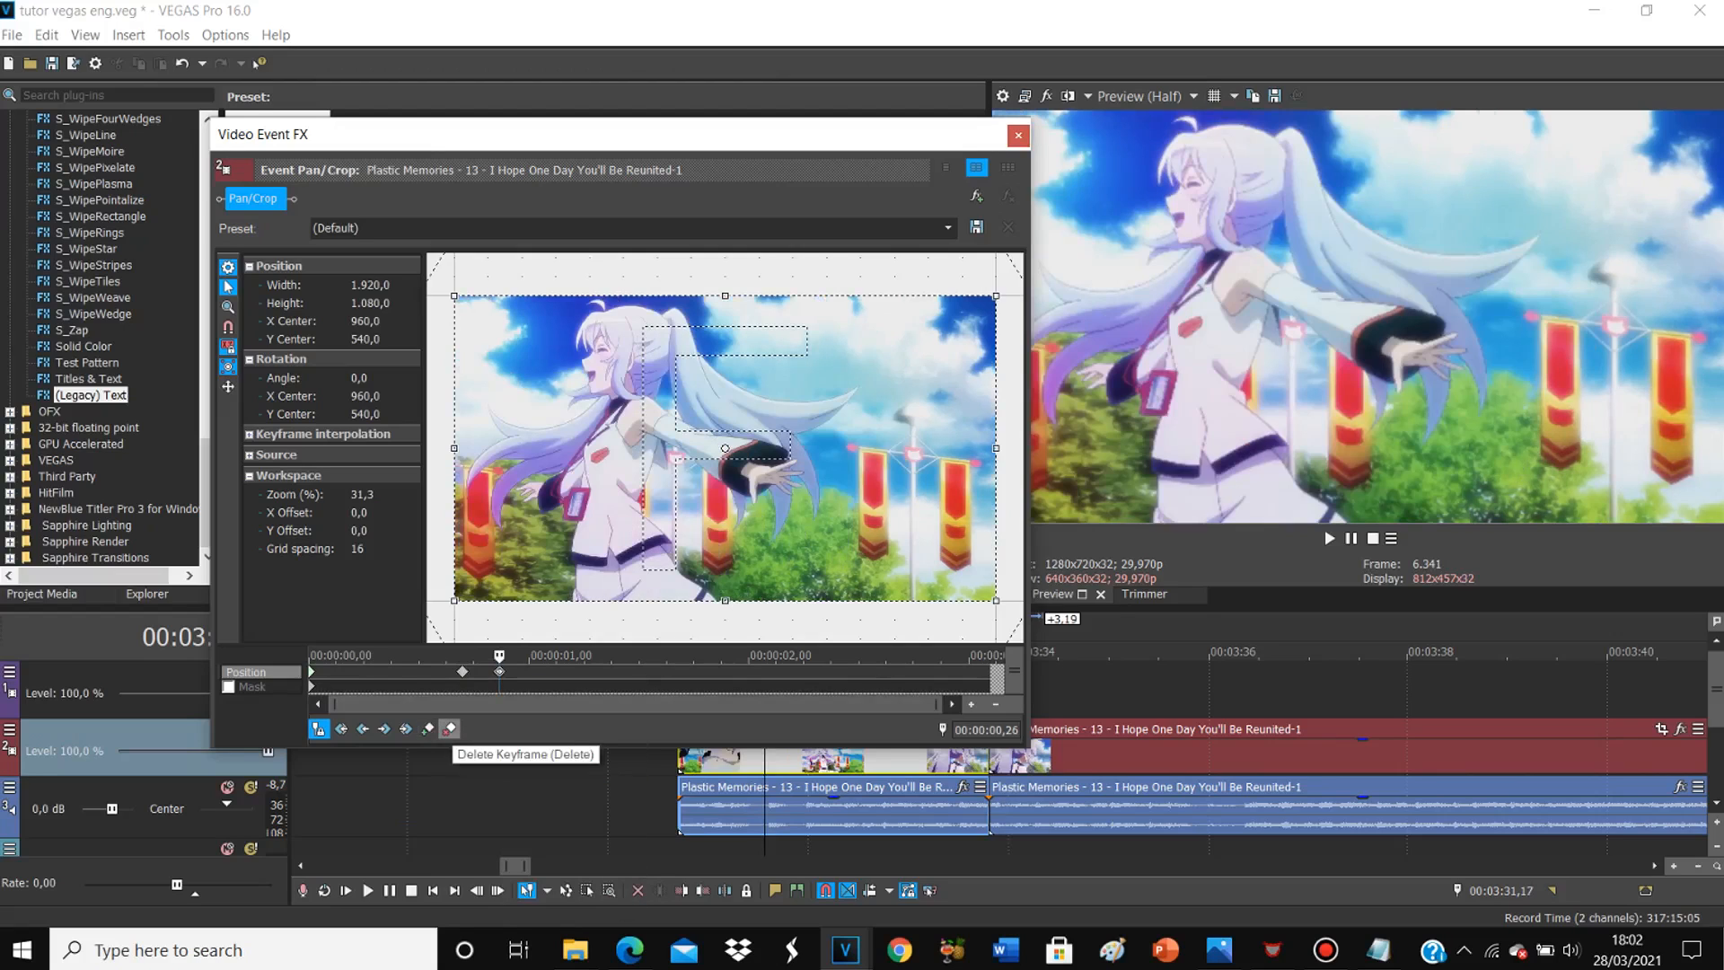
left_click(449, 728)
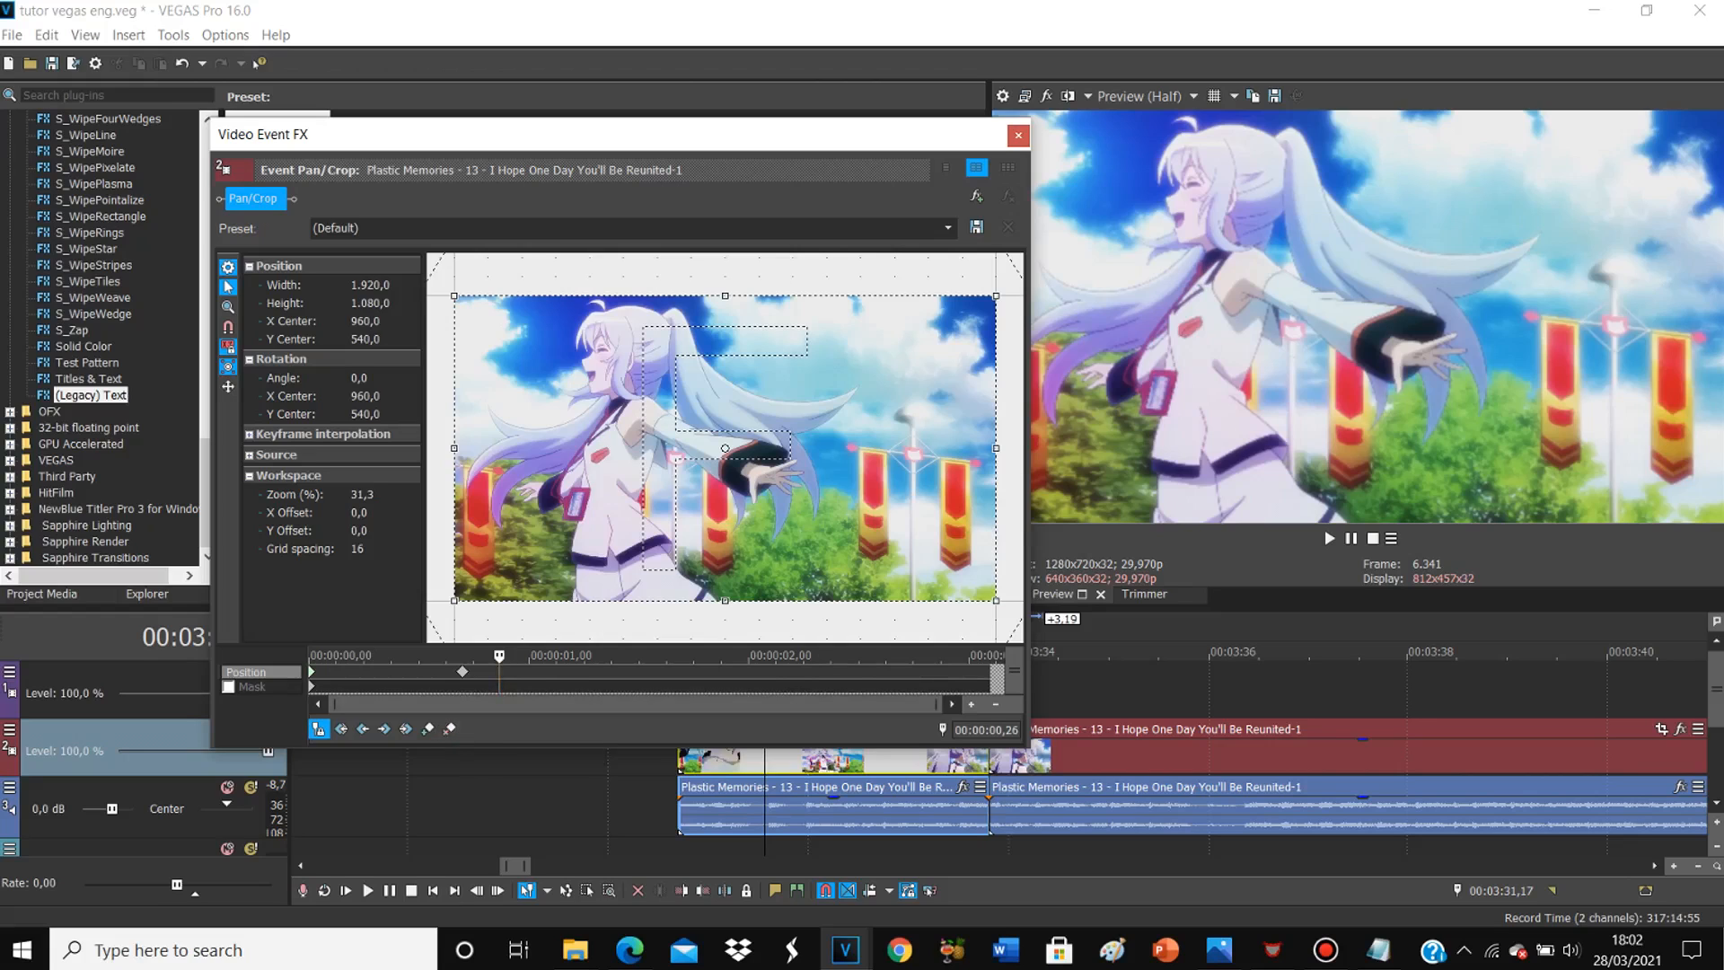
left_click(462, 672)
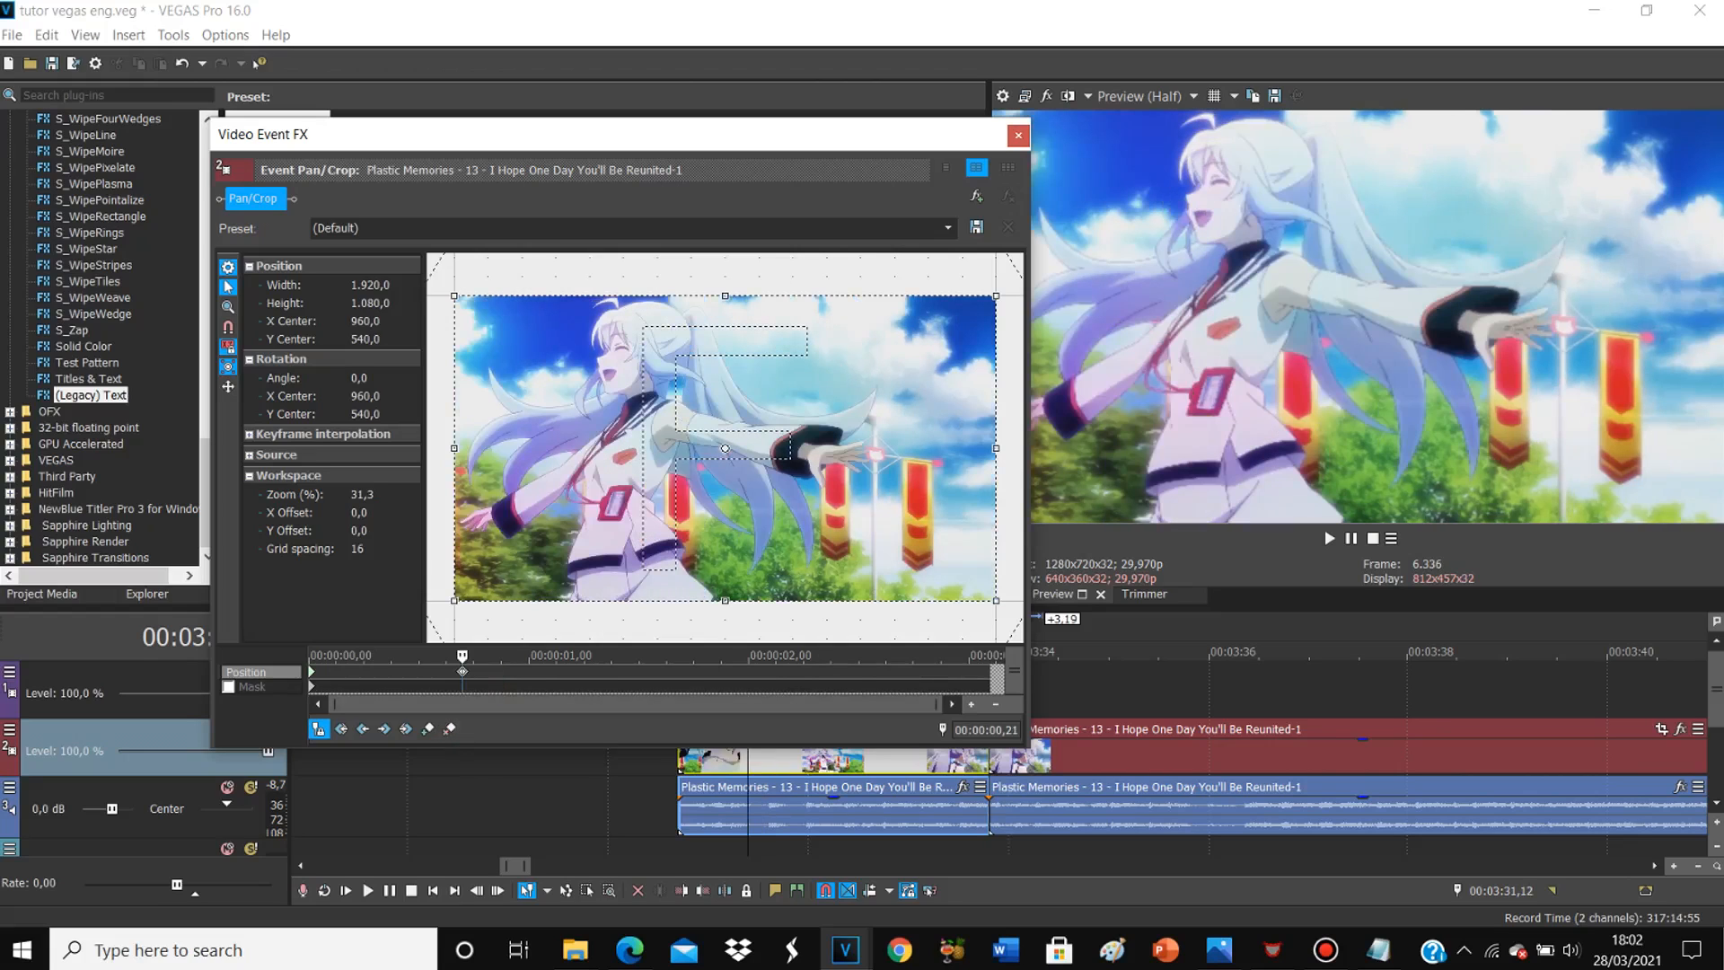
Step: At the first Position keyframe, shrink the crop frame to about 1.418 × 798 centred near 948, 647, and move the second keyframe to 00:00:00,12
left_click(312, 672)
left_click_drag(476, 595, 521, 570)
left_click_drag(646, 490, 646, 510)
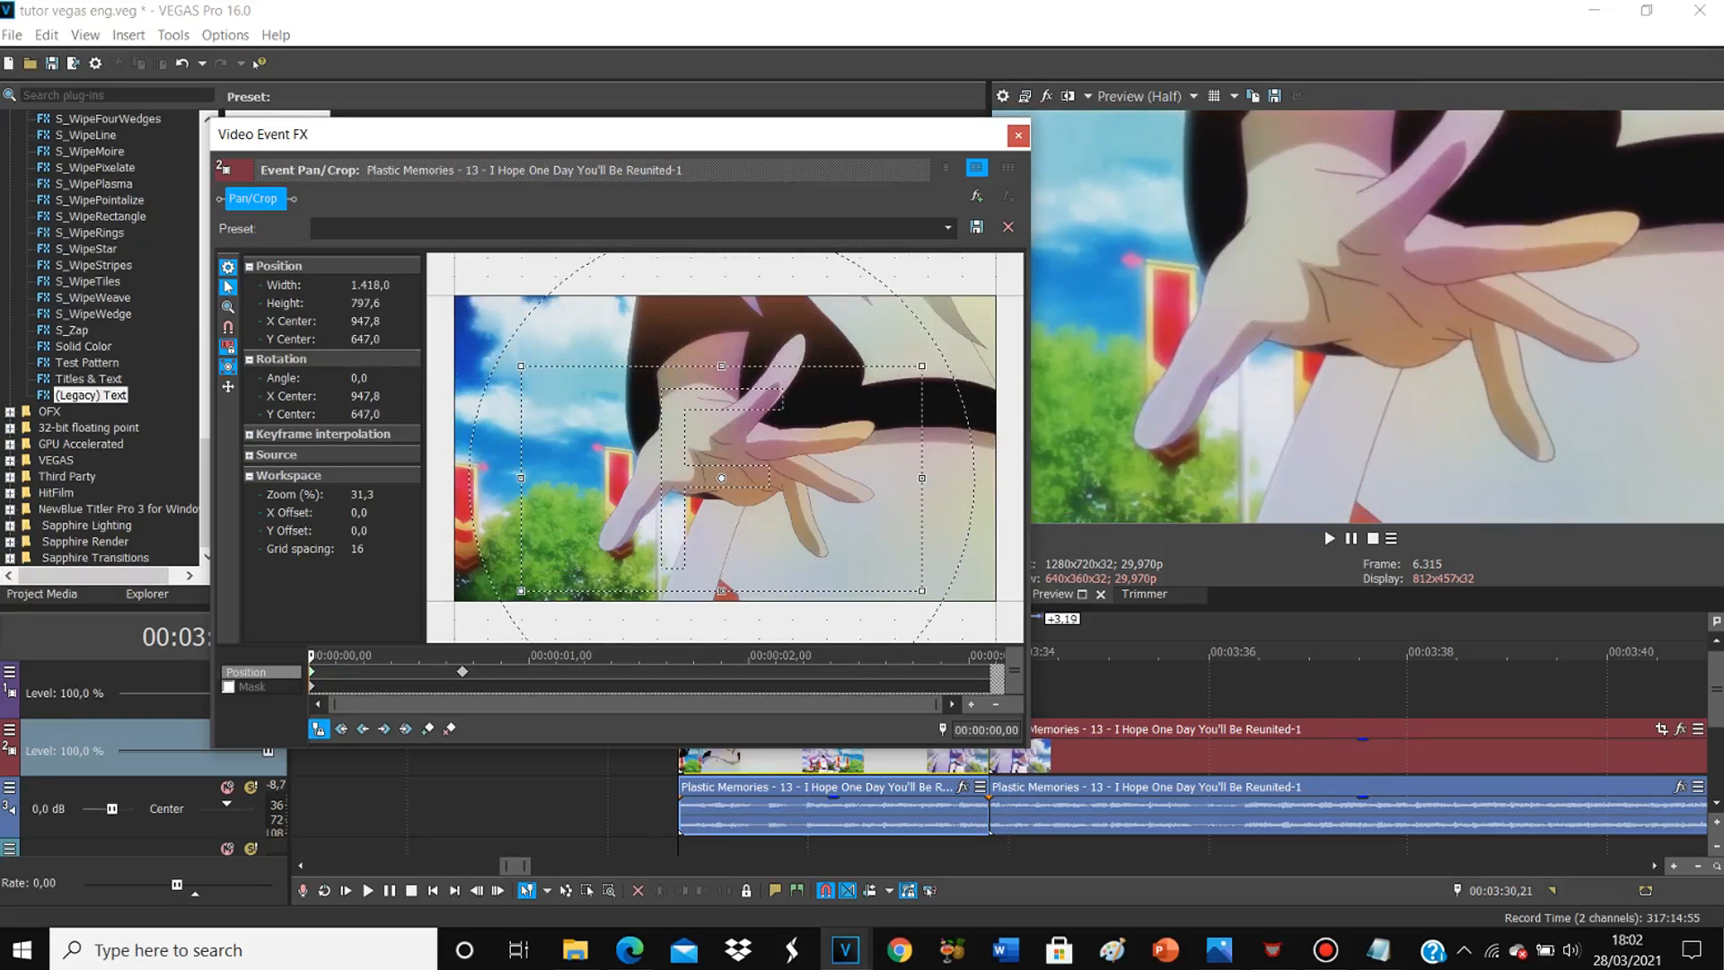
left_click(463, 672)
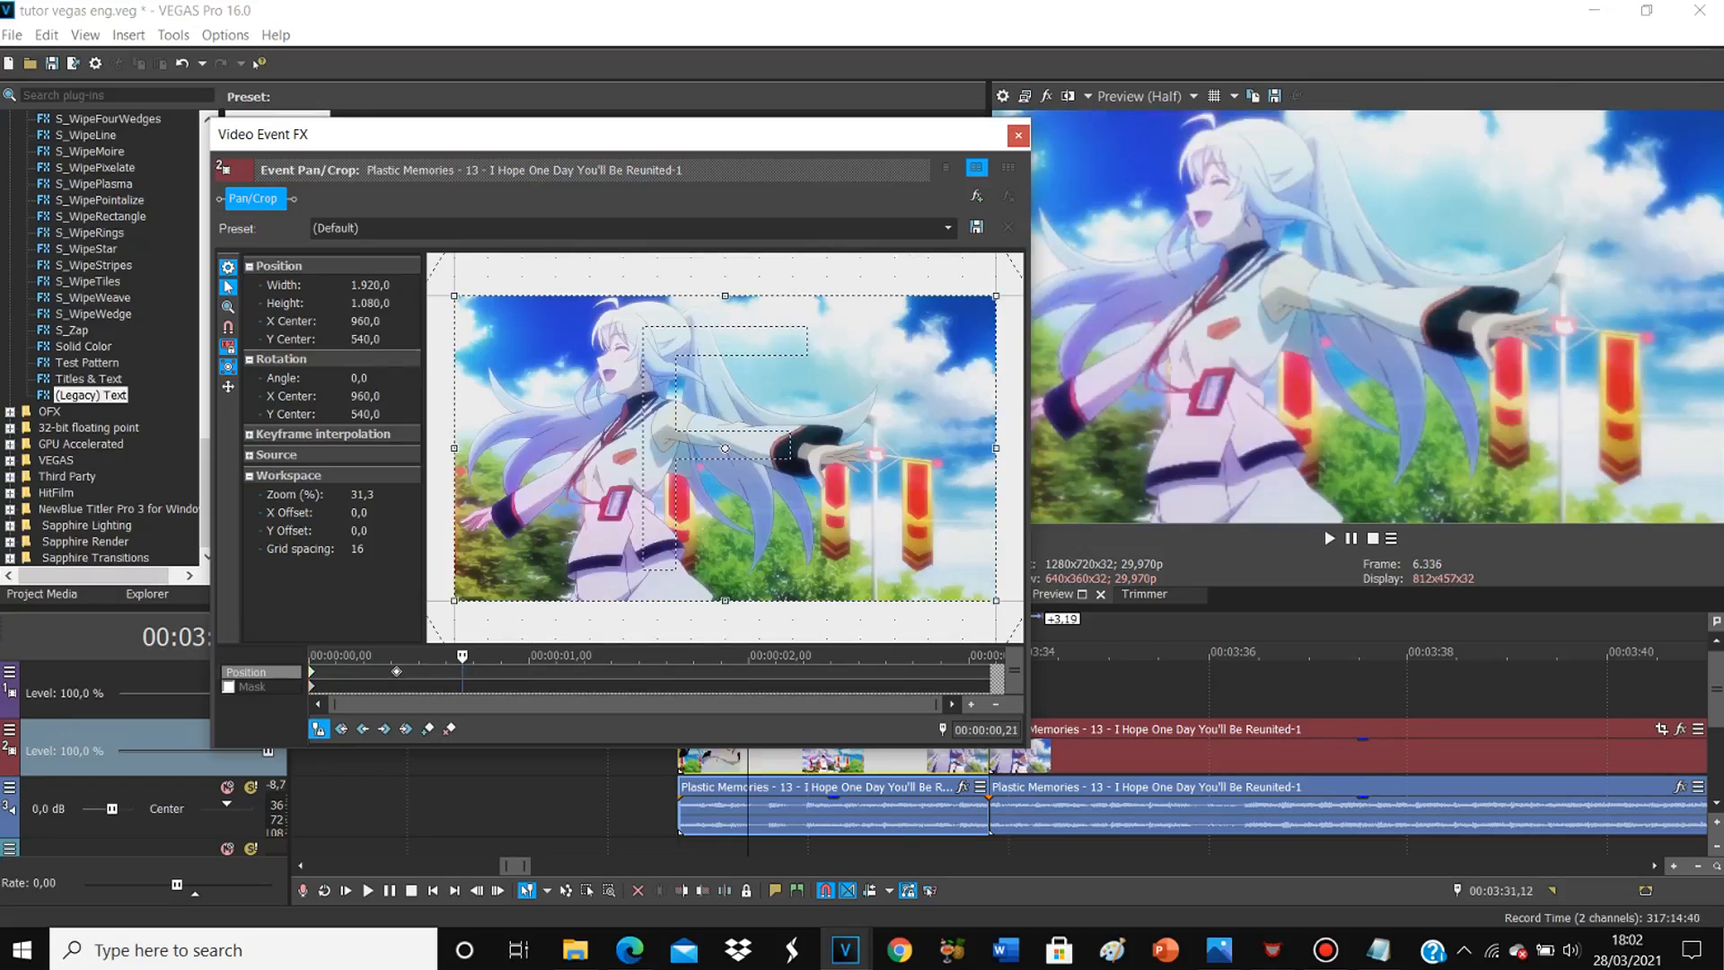
left_click(397, 672)
left_click(1019, 136)
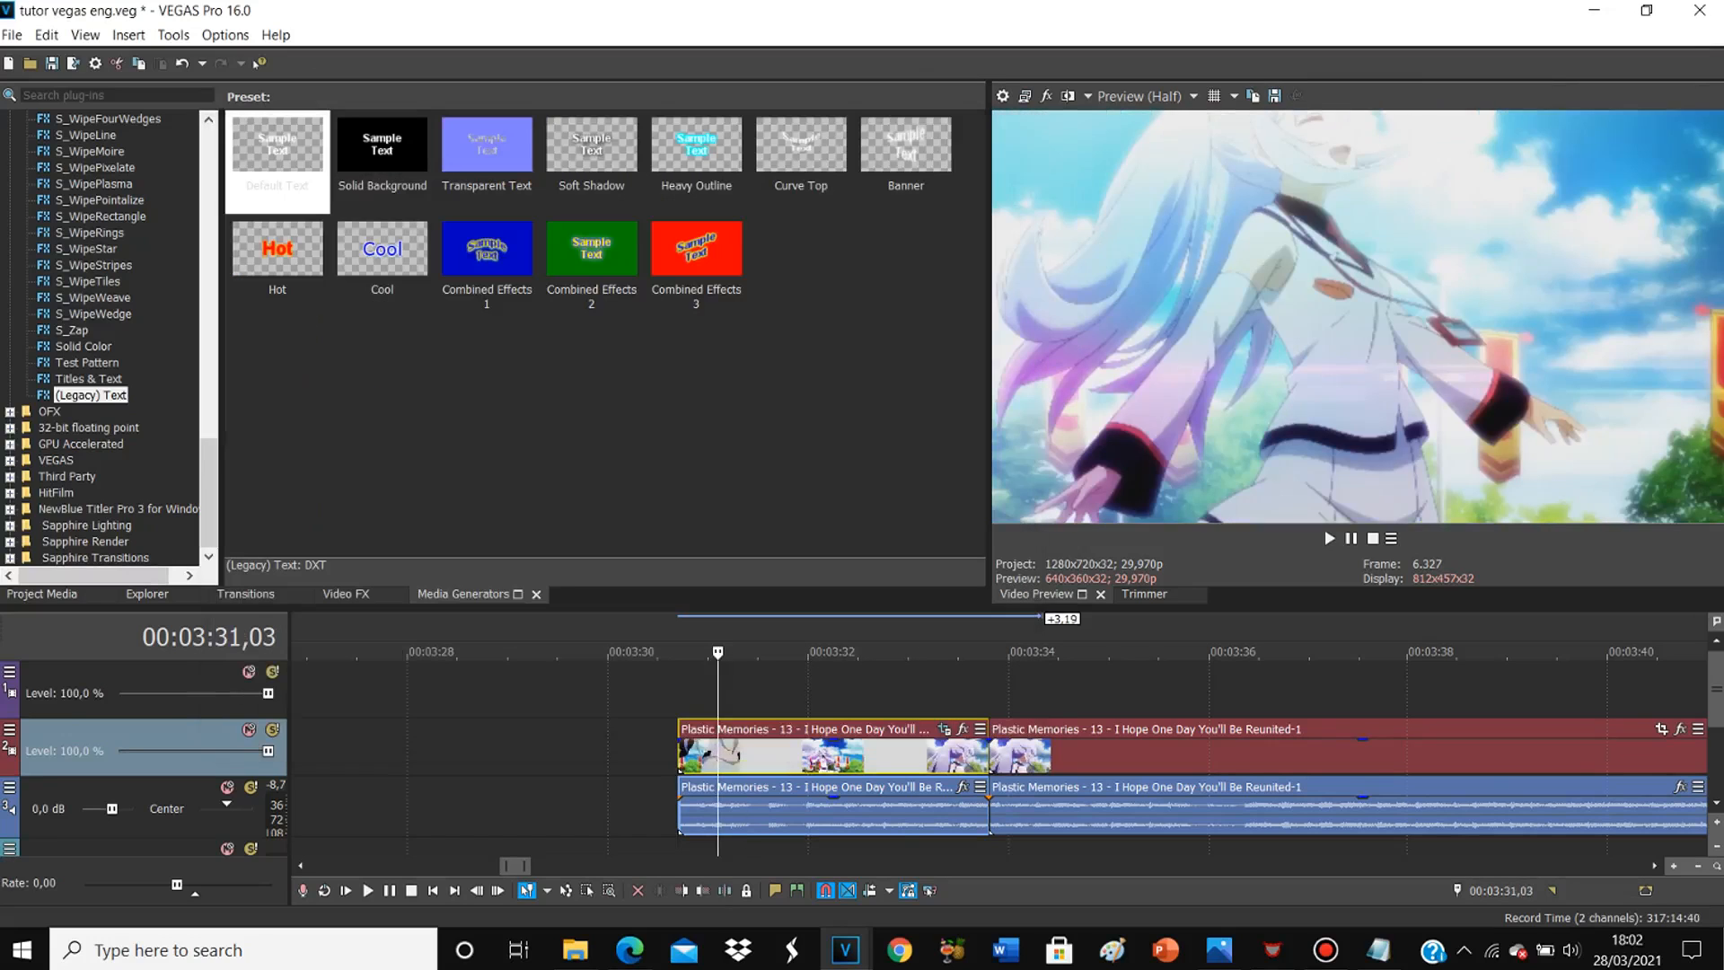
Step: Preview the short clip's zoom repeatedly from just before its start and from 00:03:30,21
left_click(684, 689)
left_click(668, 690)
key("space")
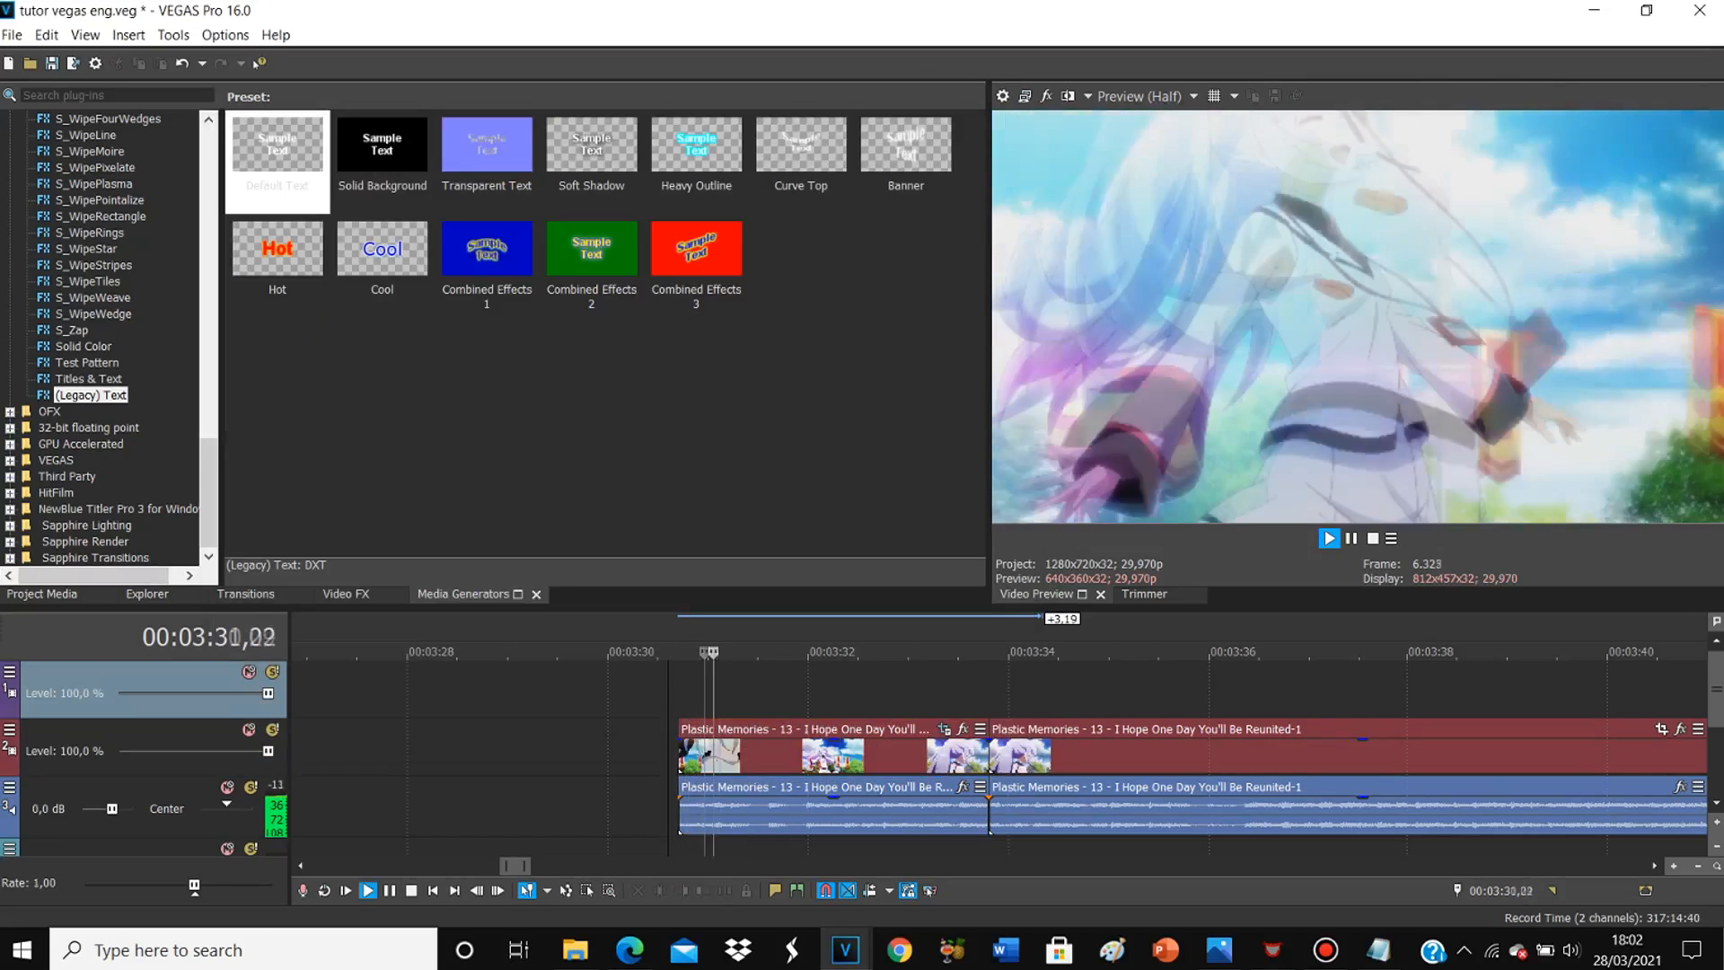
key("space")
key("space")
key("space")
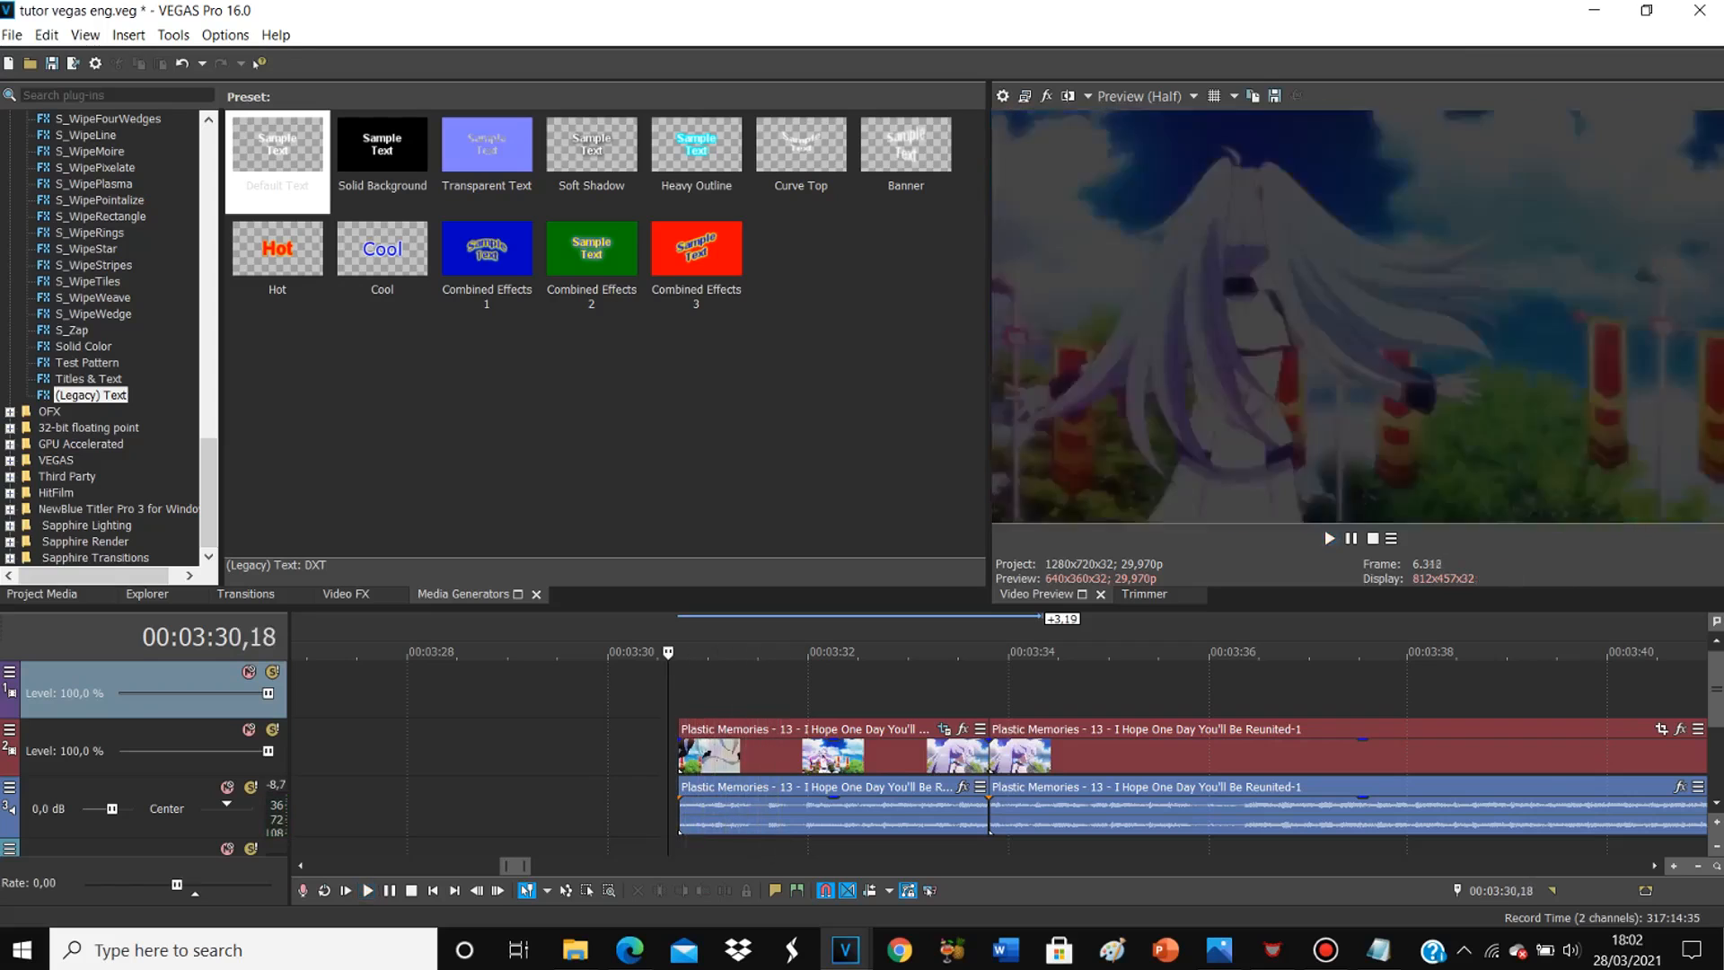
left_click(678, 690)
key("space")
key("space")
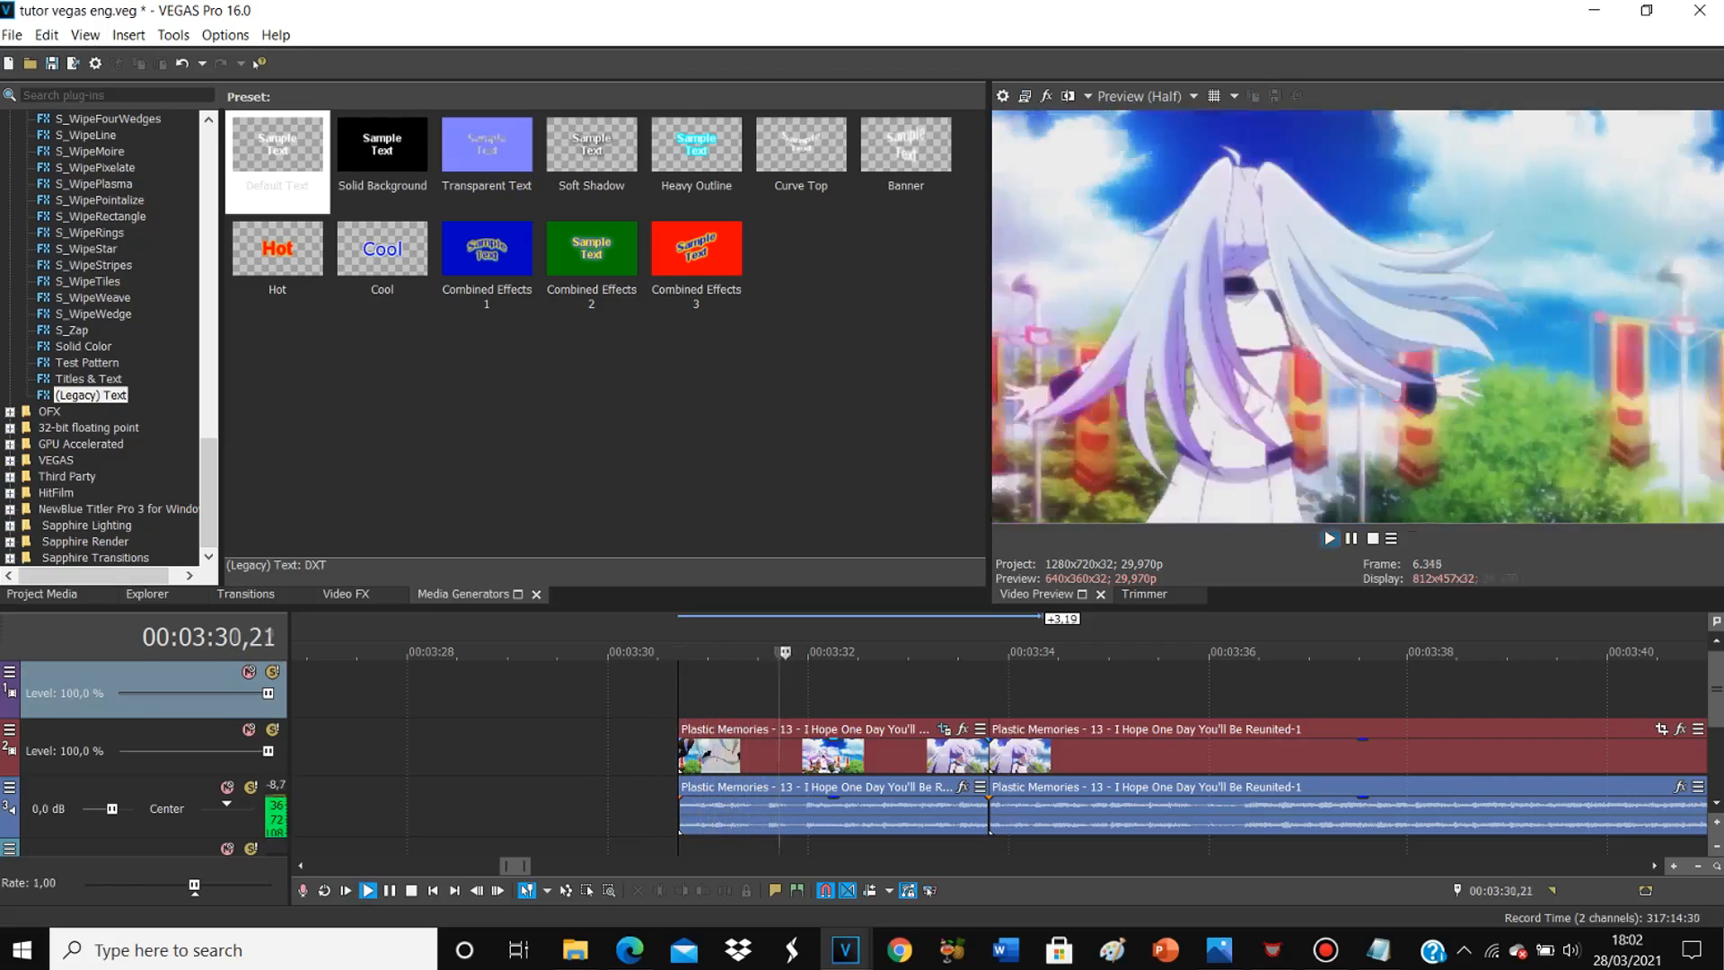
Step: Re-centre the short clip's starting crop frame near 897, 446 and preview the zoom
left_click(944, 729)
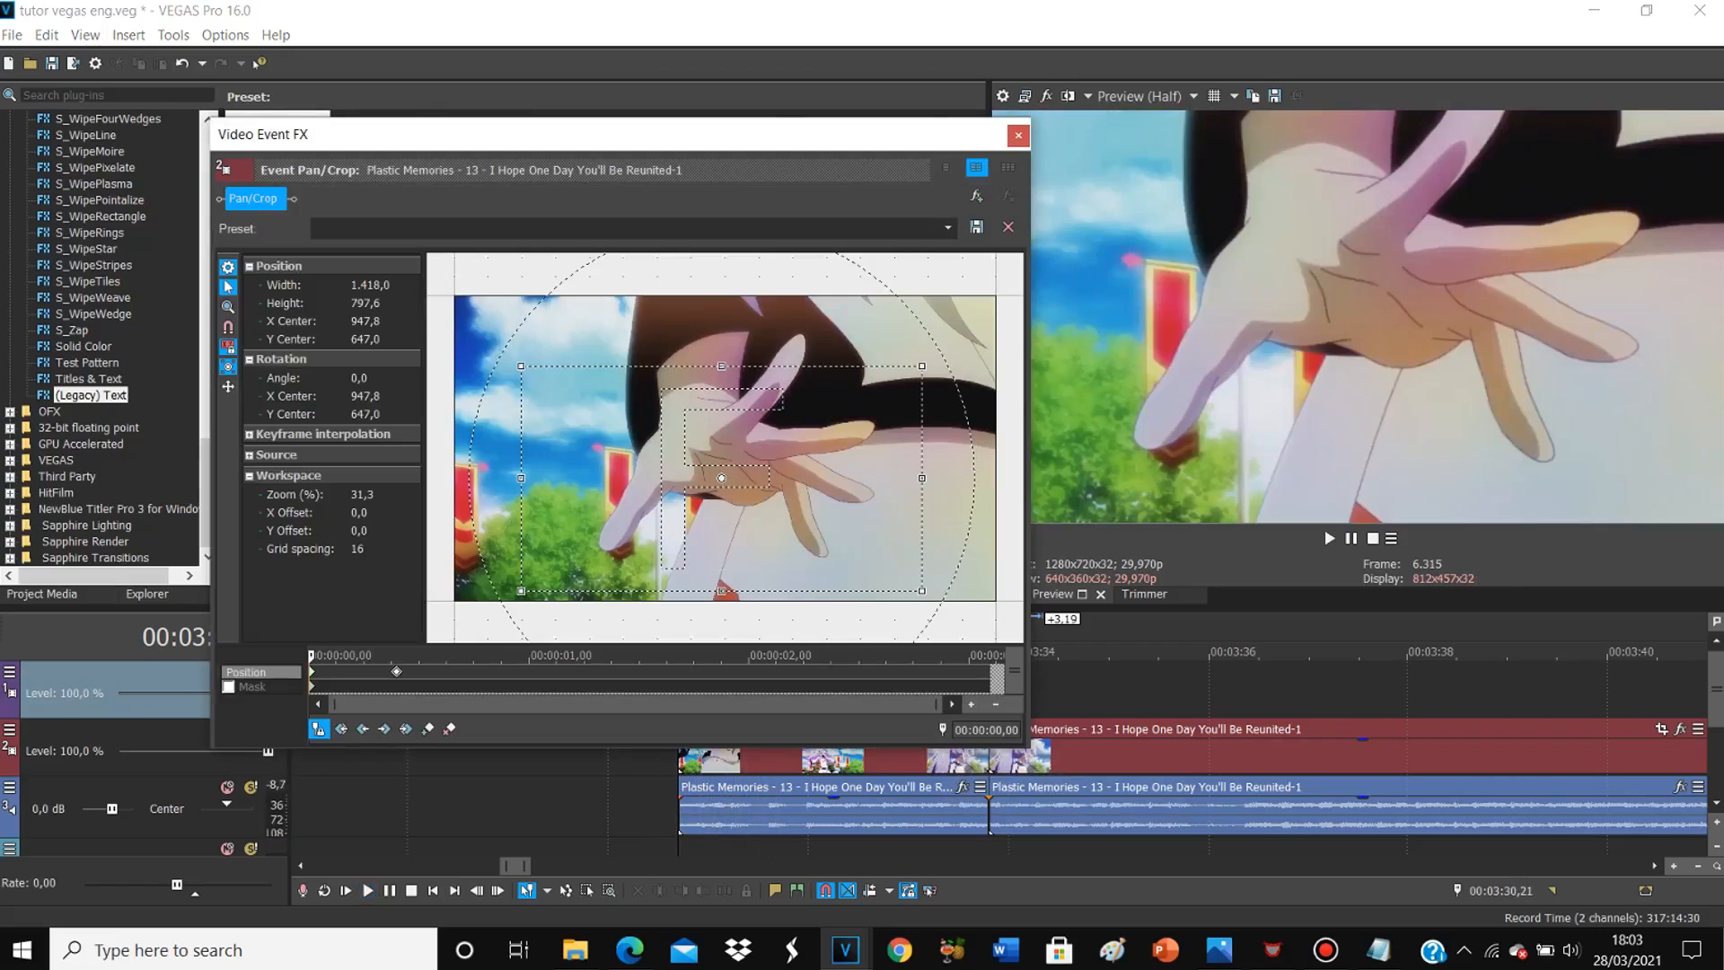
left_click_drag(721, 478, 703, 425)
left_click(1018, 135)
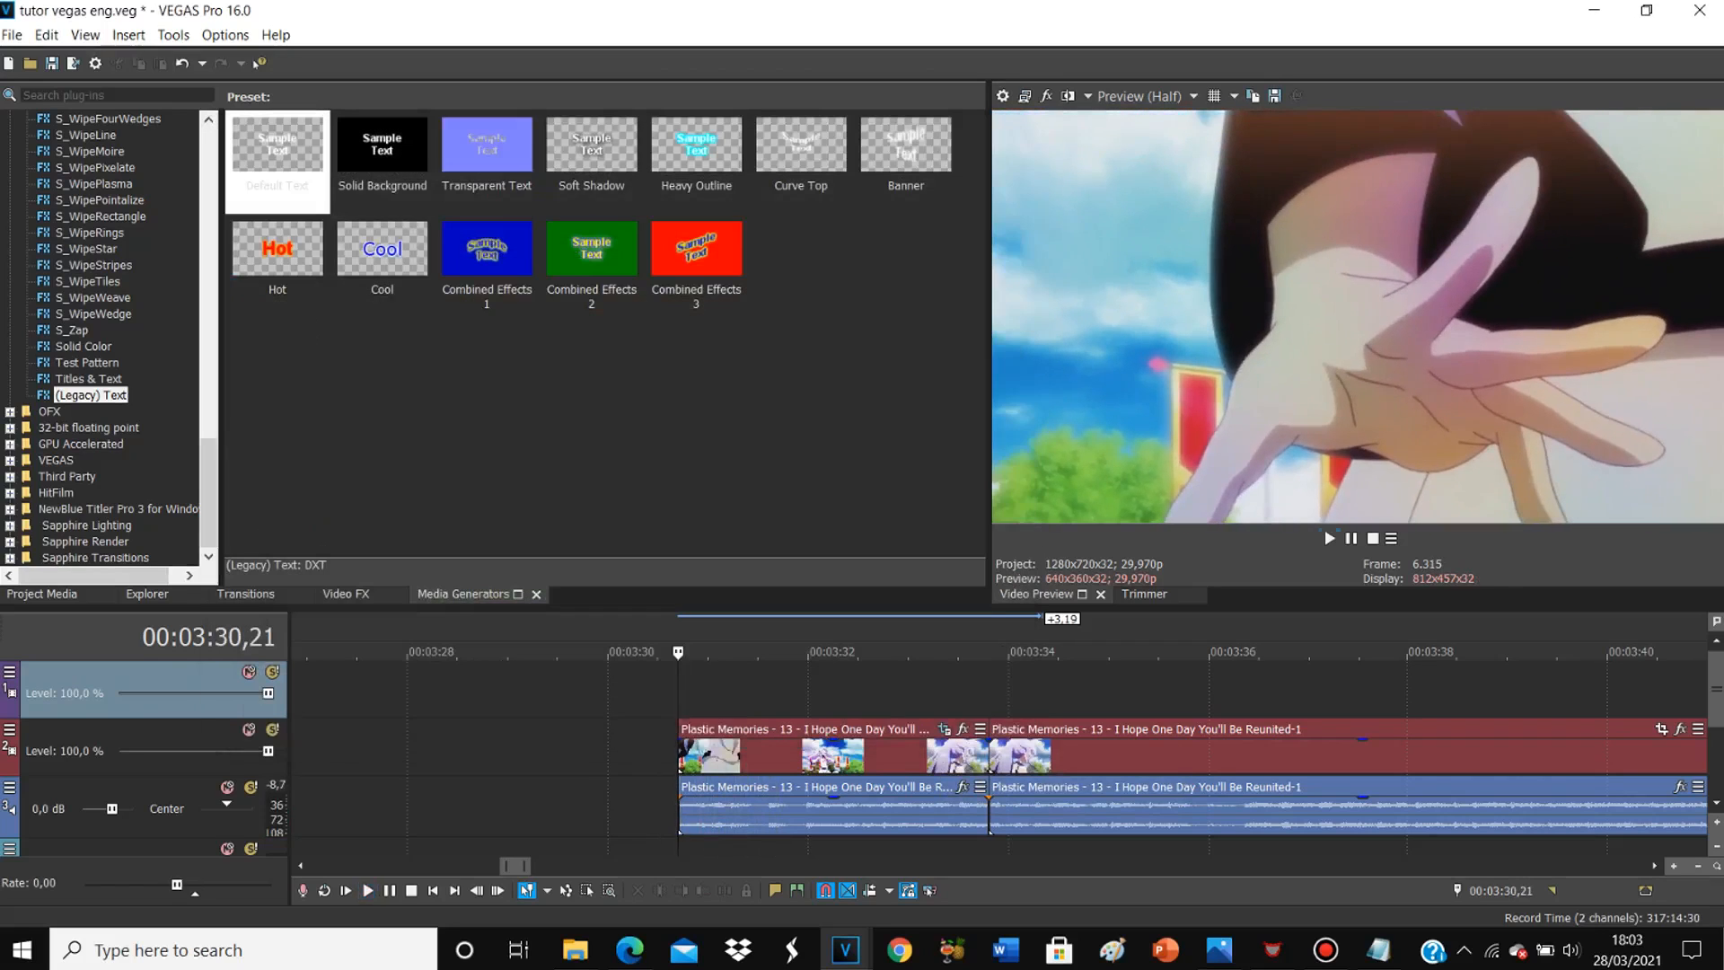
key("space")
key("space")
key("space")
key("space")
Step: Move the second Position keyframe in the short clip's Event Pan/Crop to 00:00:00,10
left_click(944, 729)
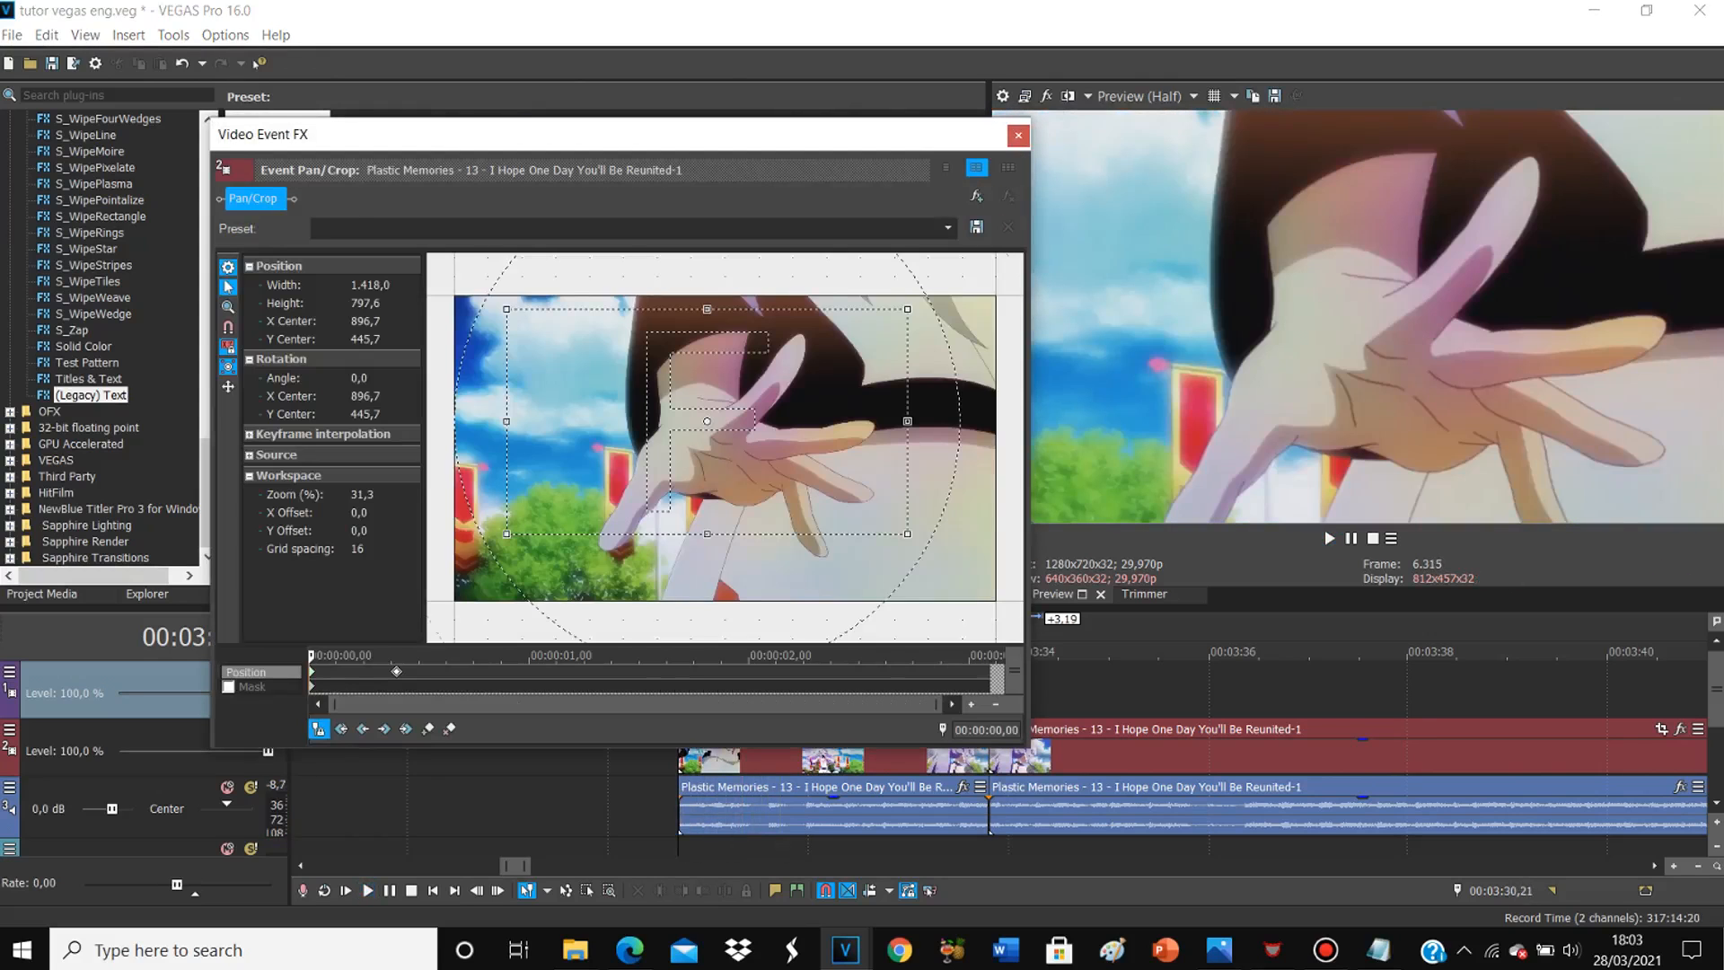
key("space")
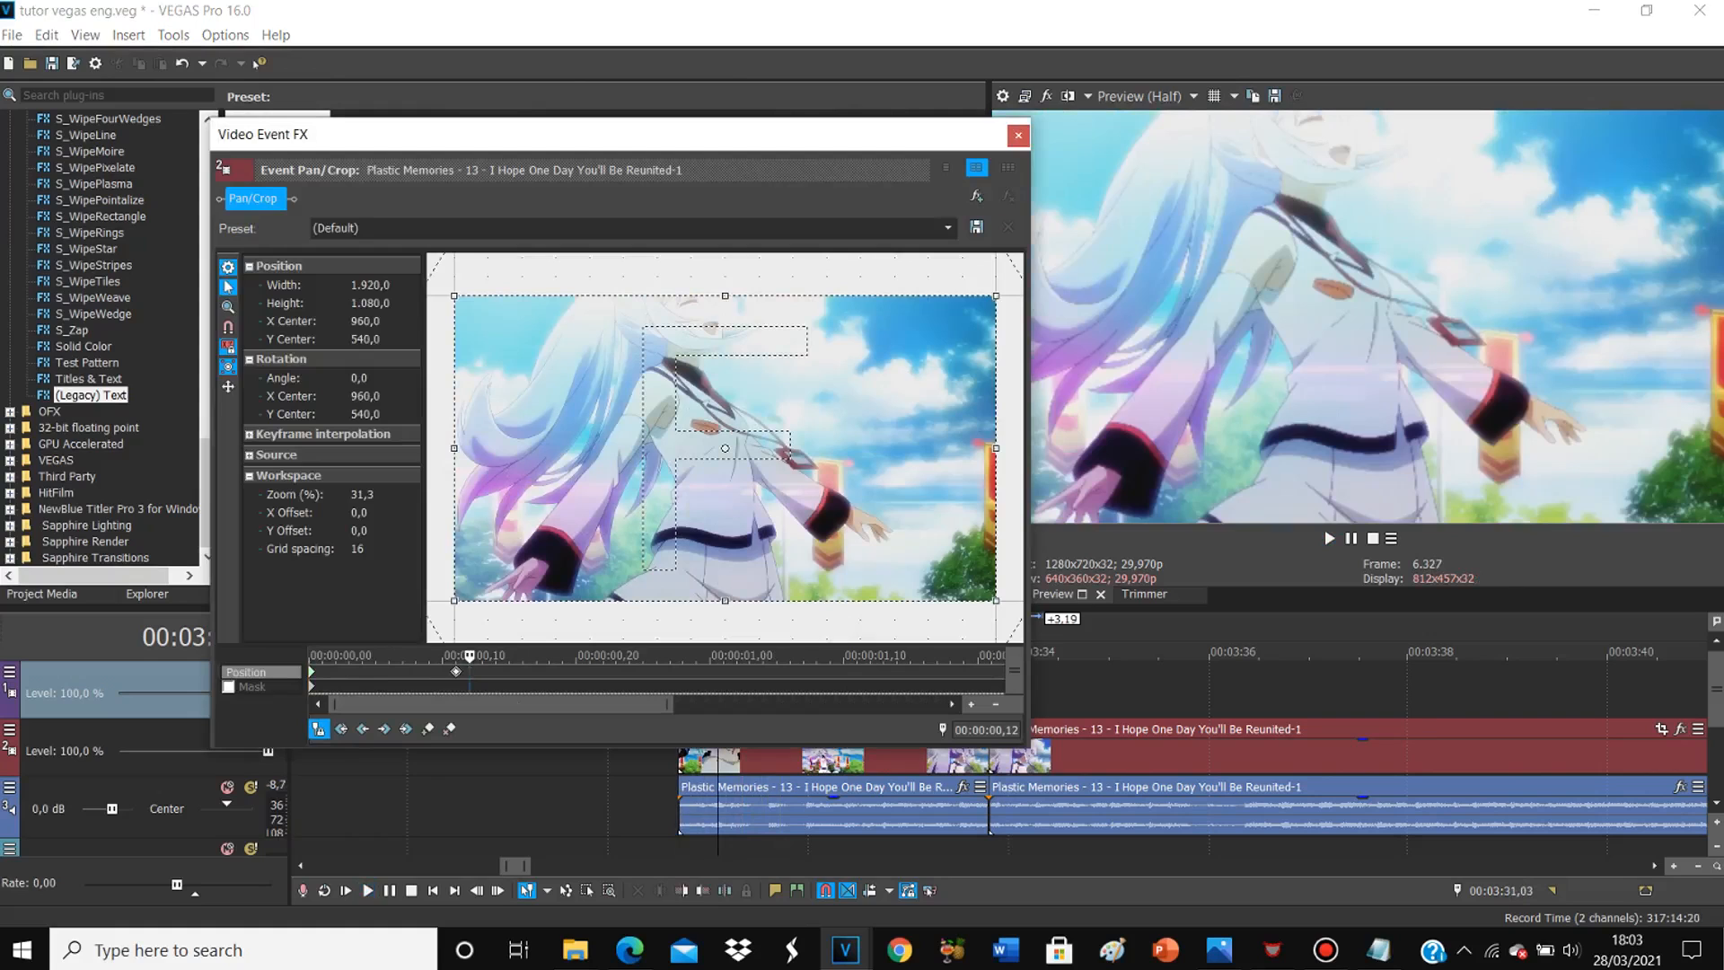
key("Left")
key("Left")
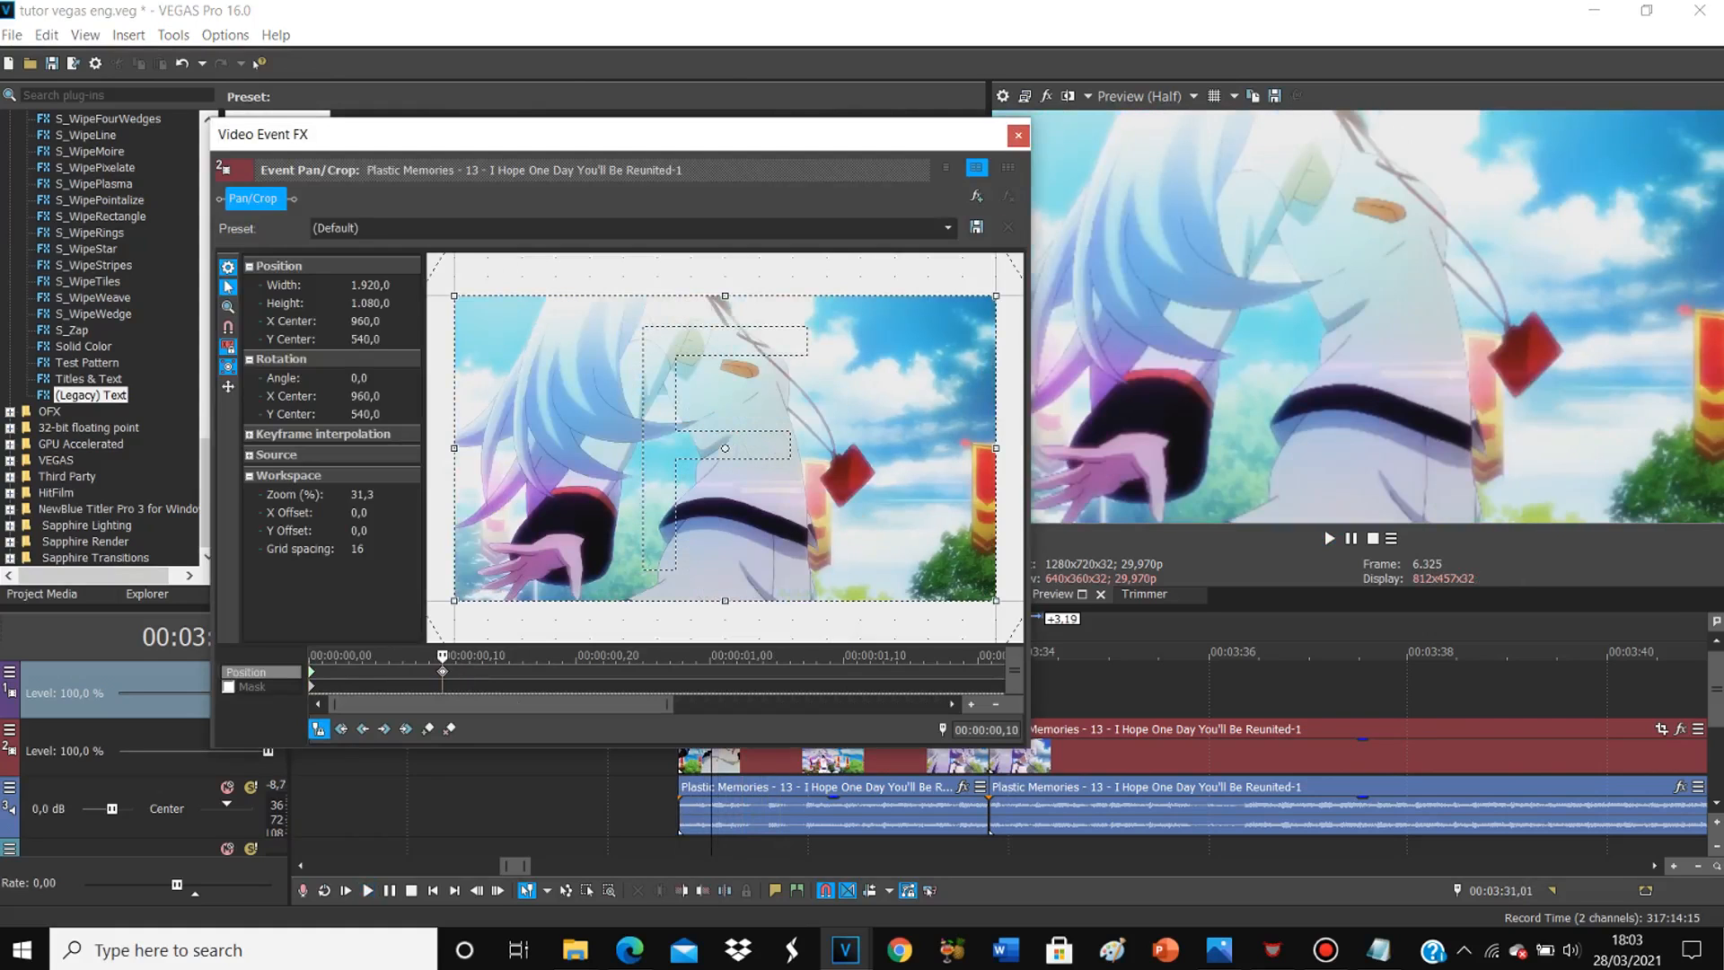
Step: At the first Position keyframe, shrink the crop frame to about 1.226 × 690 and preview the zoom, pausing at 00:03:33,14
key("Left")
key("Left")
key("Left")
key("Left")
key("Left")
key("Left")
key("Left")
key("Left")
key("Left")
key("Left")
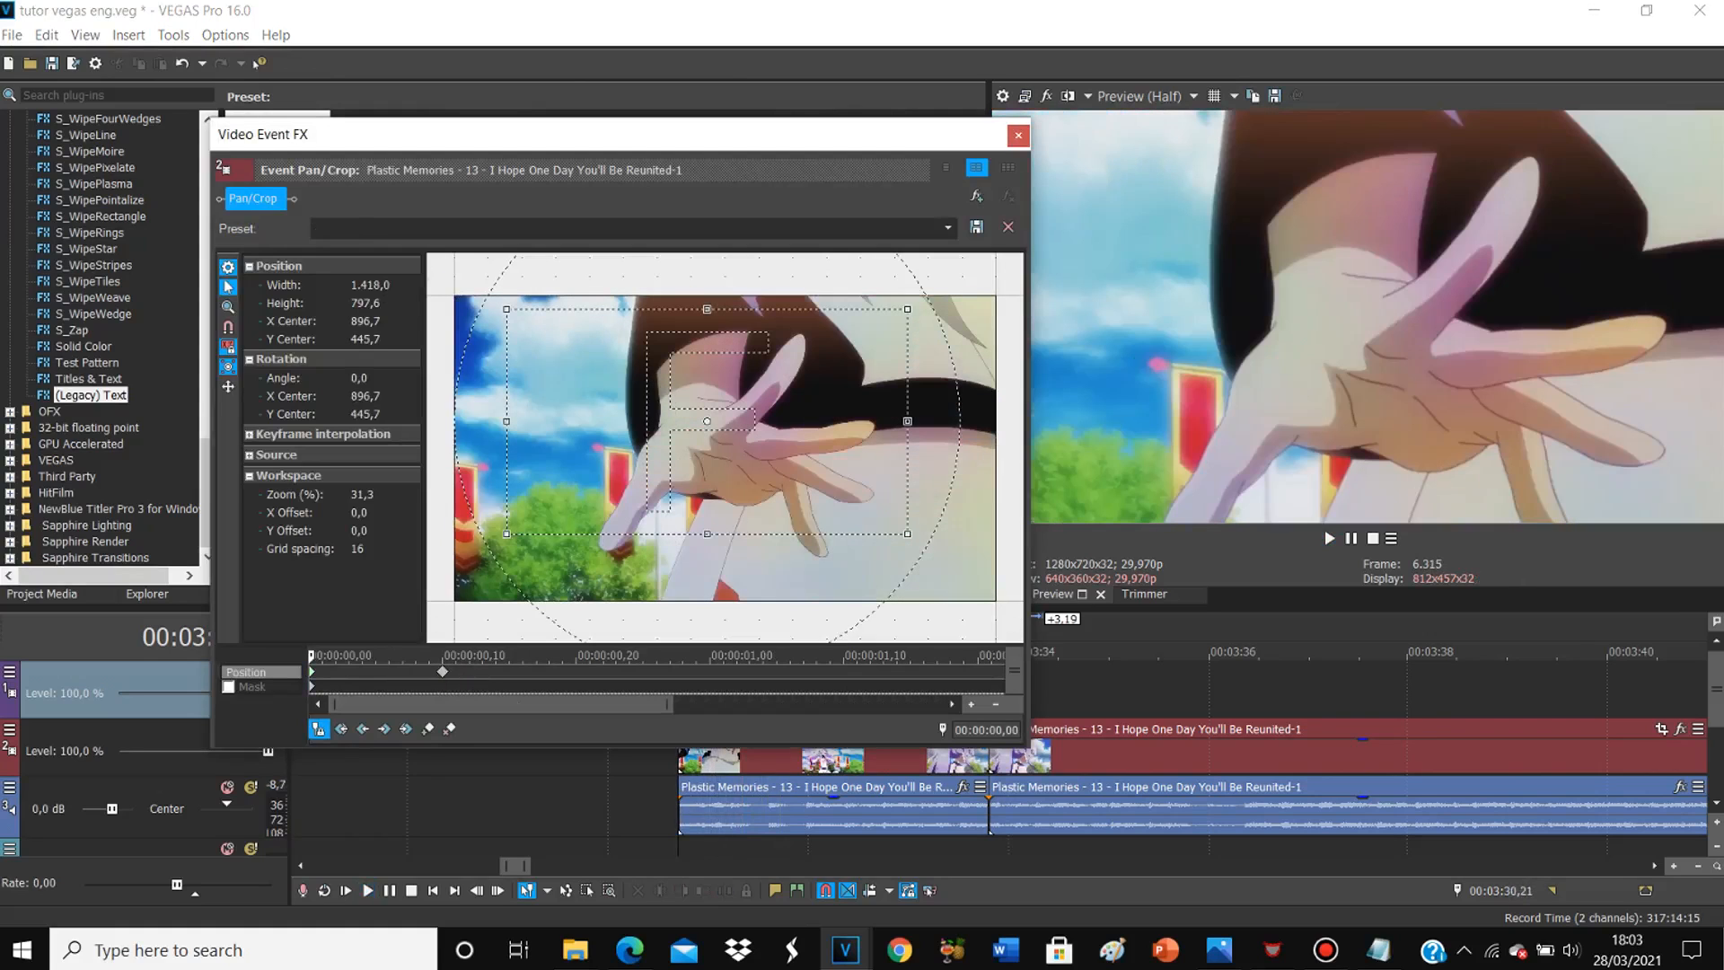
left_click_drag(908, 309, 881, 324)
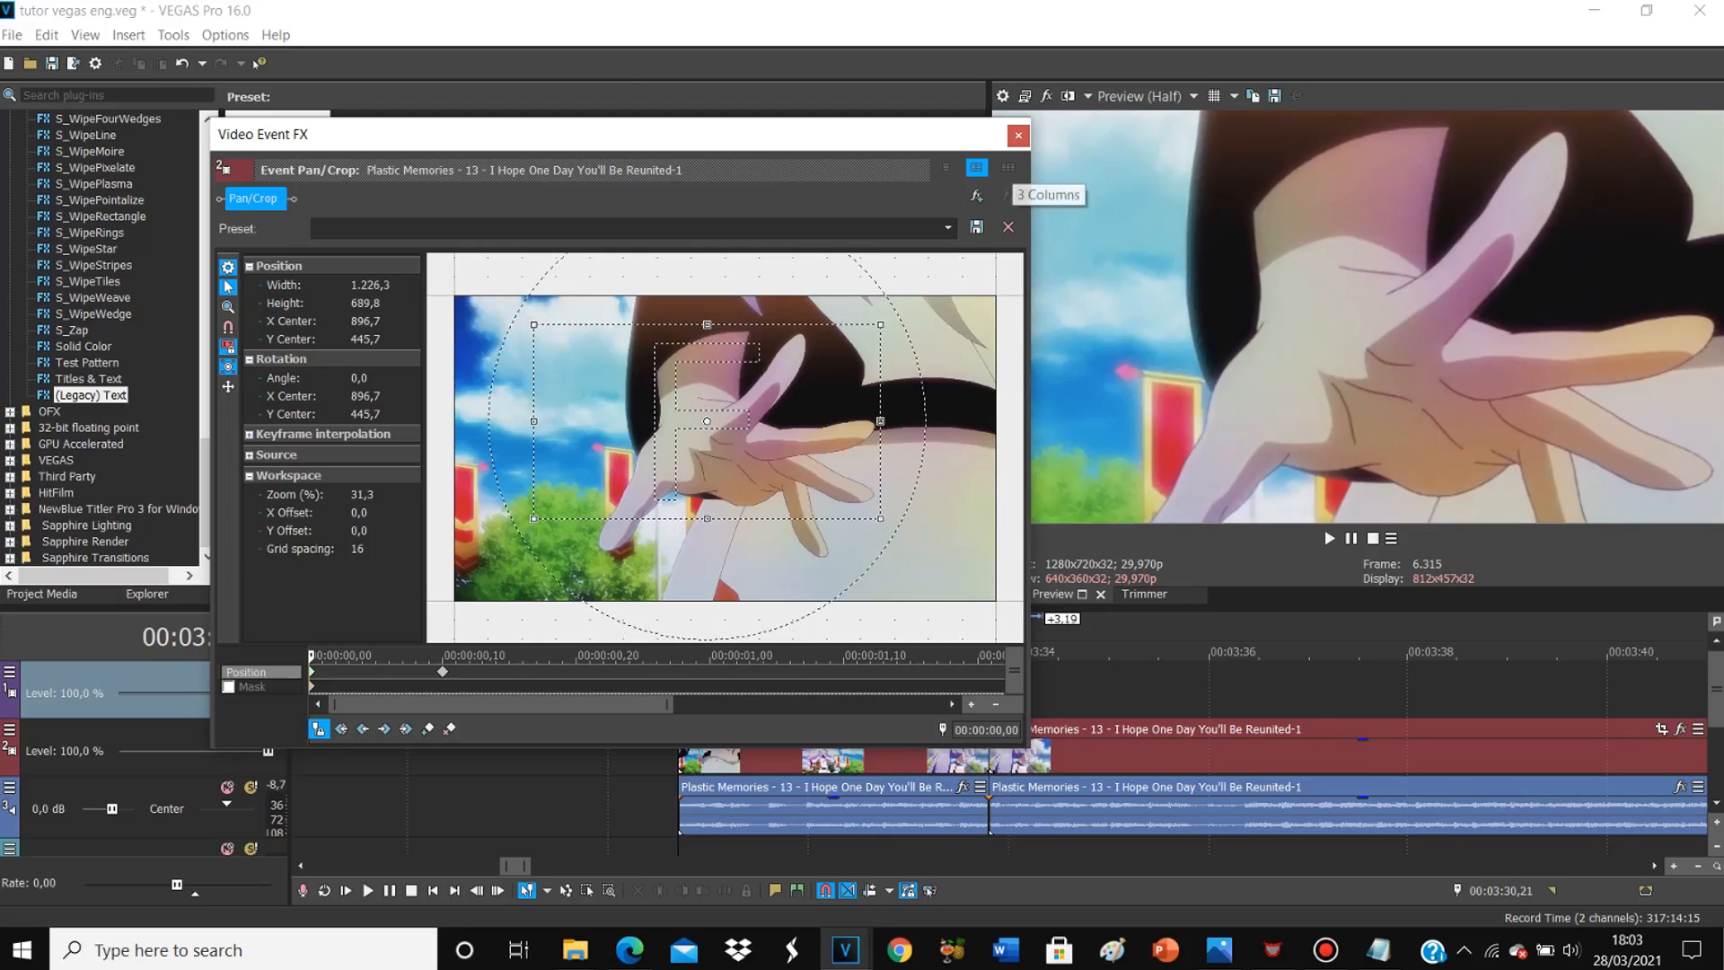
left_click(1019, 135)
key("space")
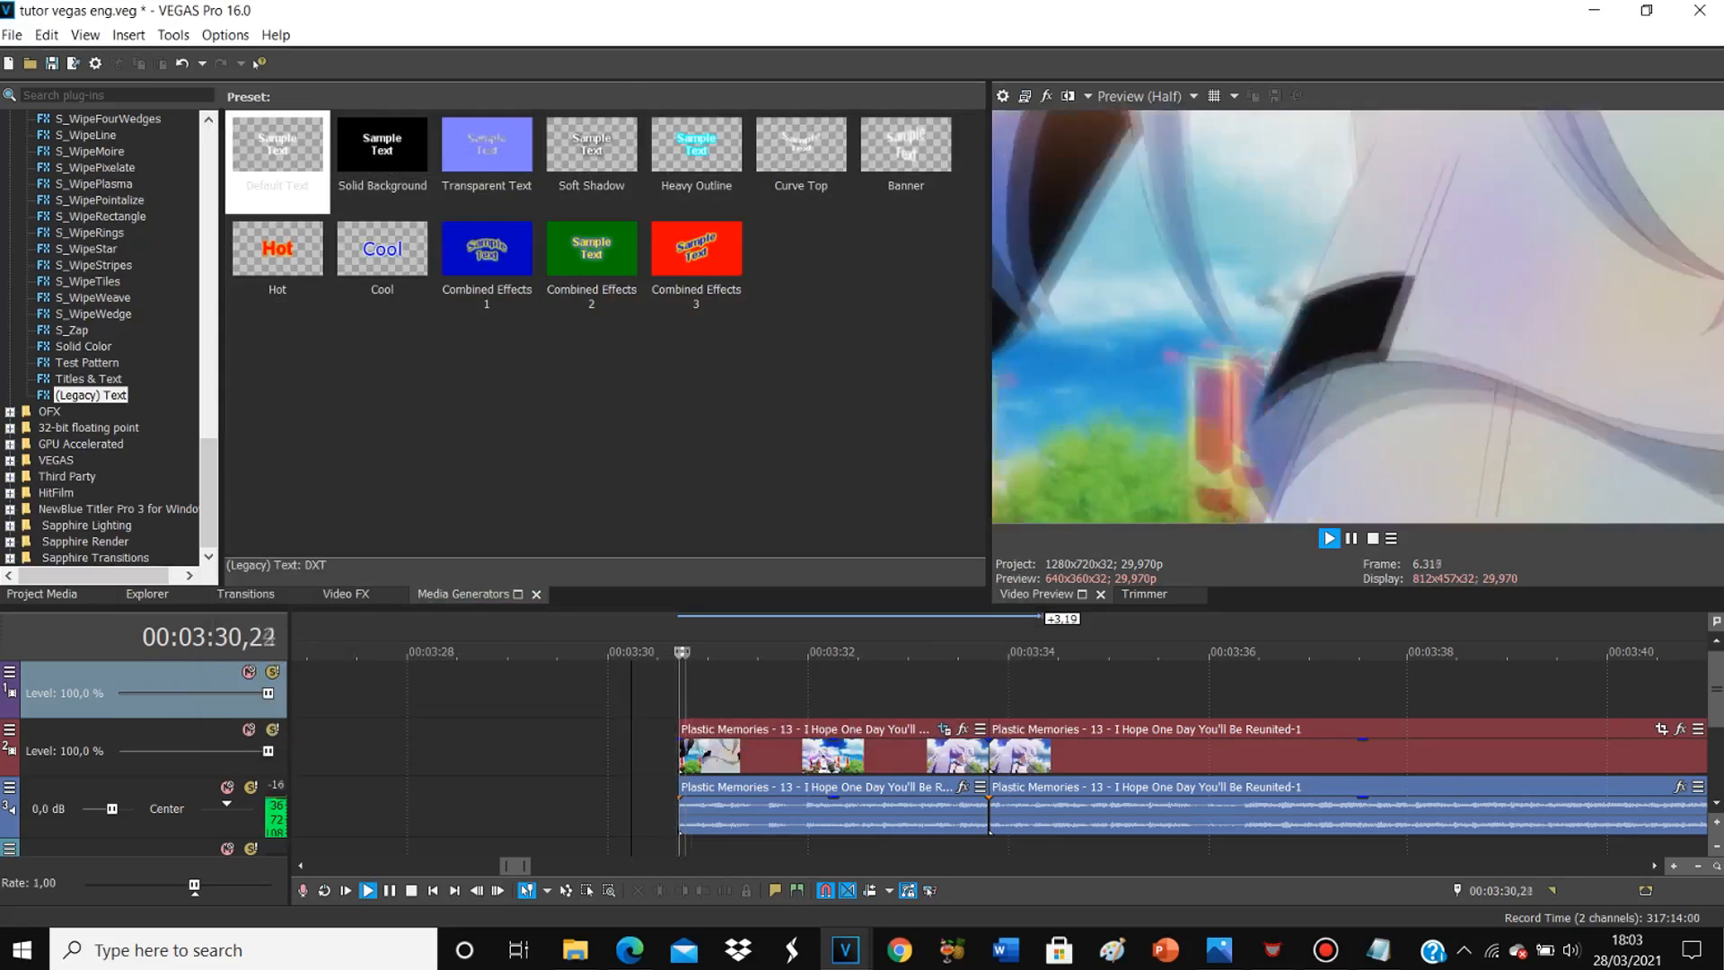
key("Return")
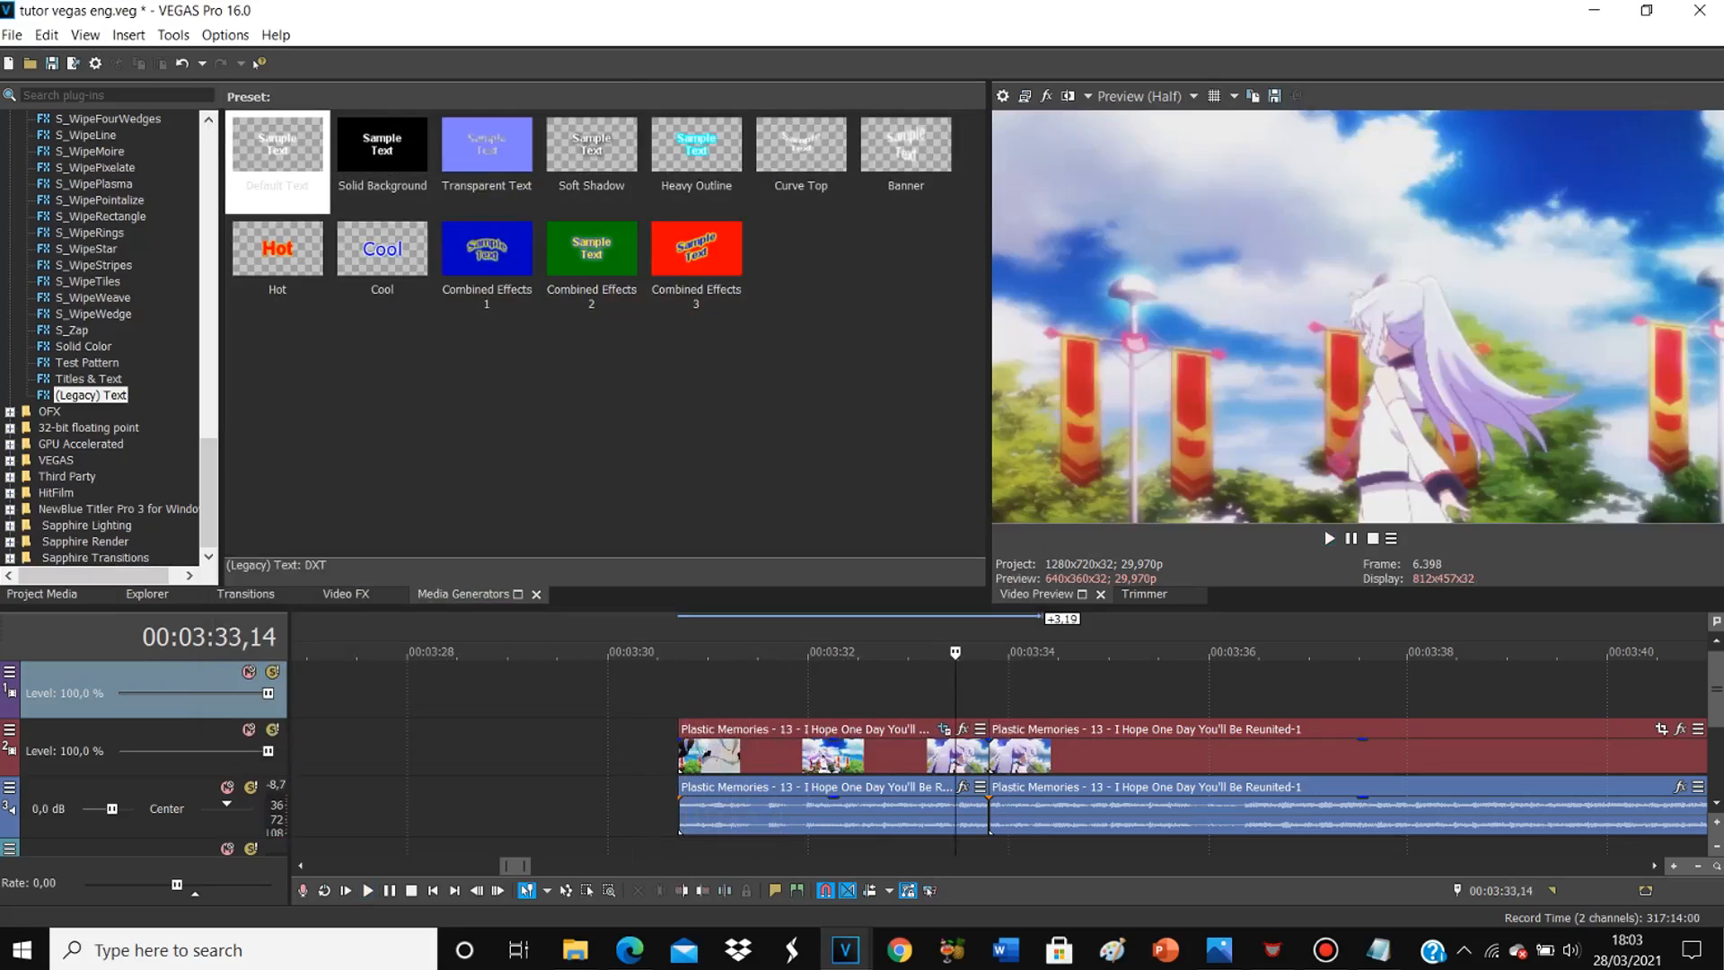
Step: Place the cursor at the clip boundary, review the short clip's first Position keyframe in Event Pan/Crop, and close the settings
left_click(989, 690)
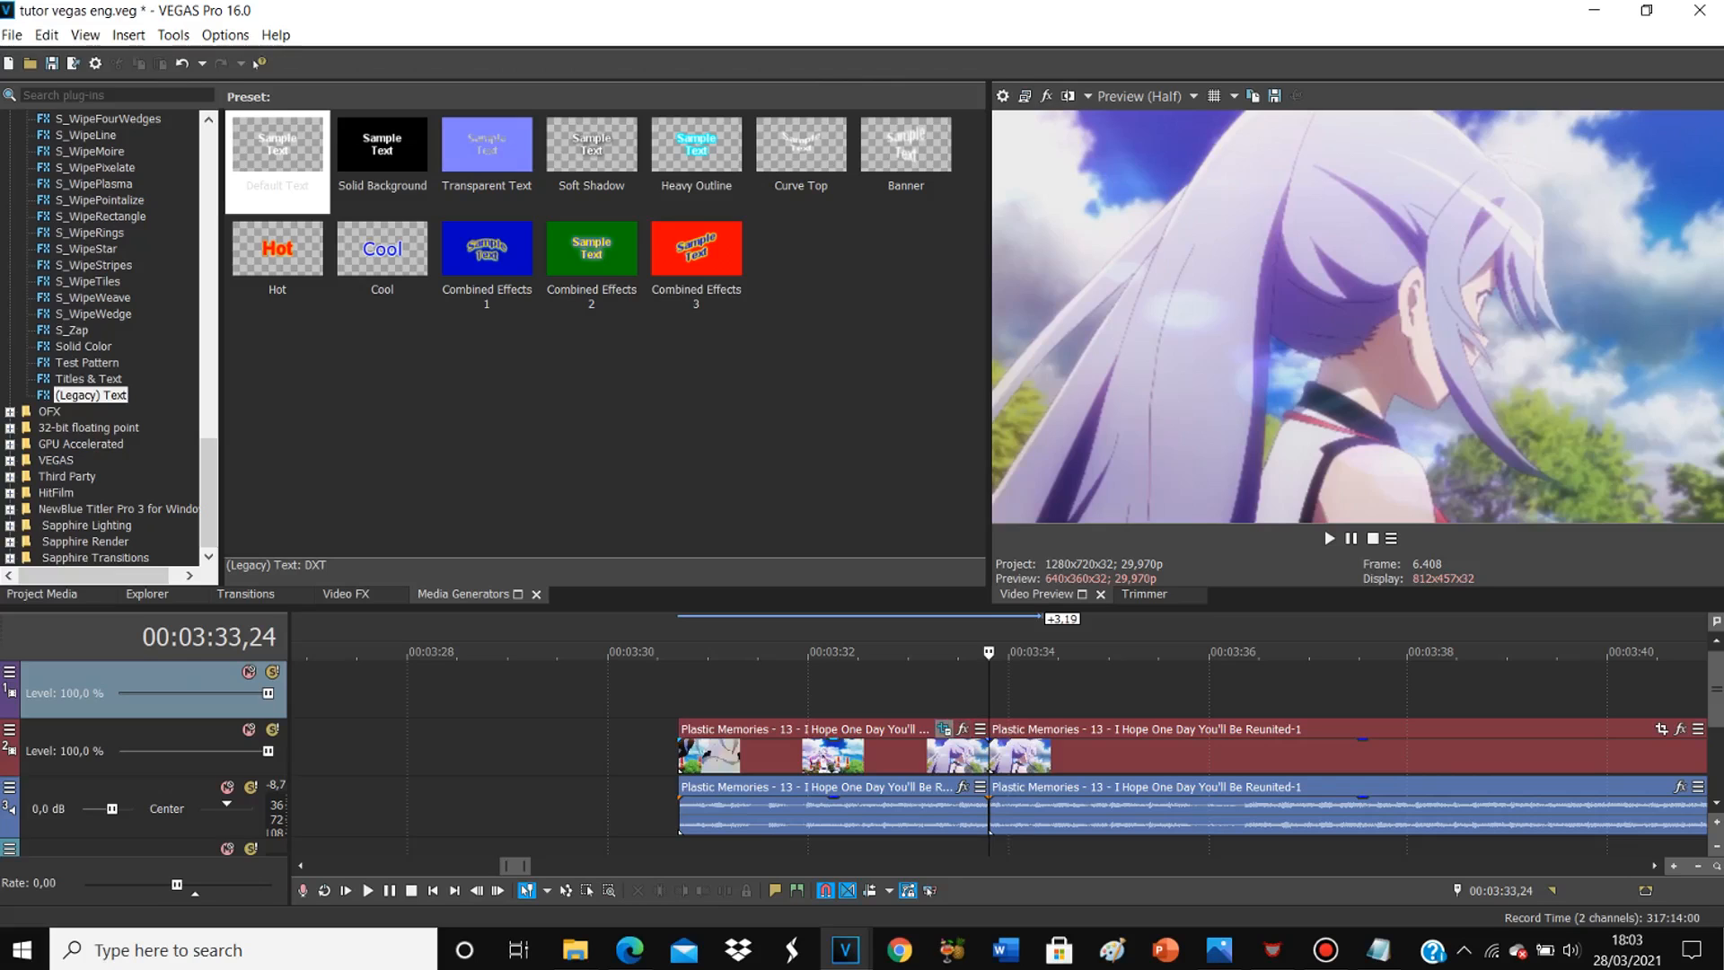
left_click(1680, 728)
left_click(311, 672)
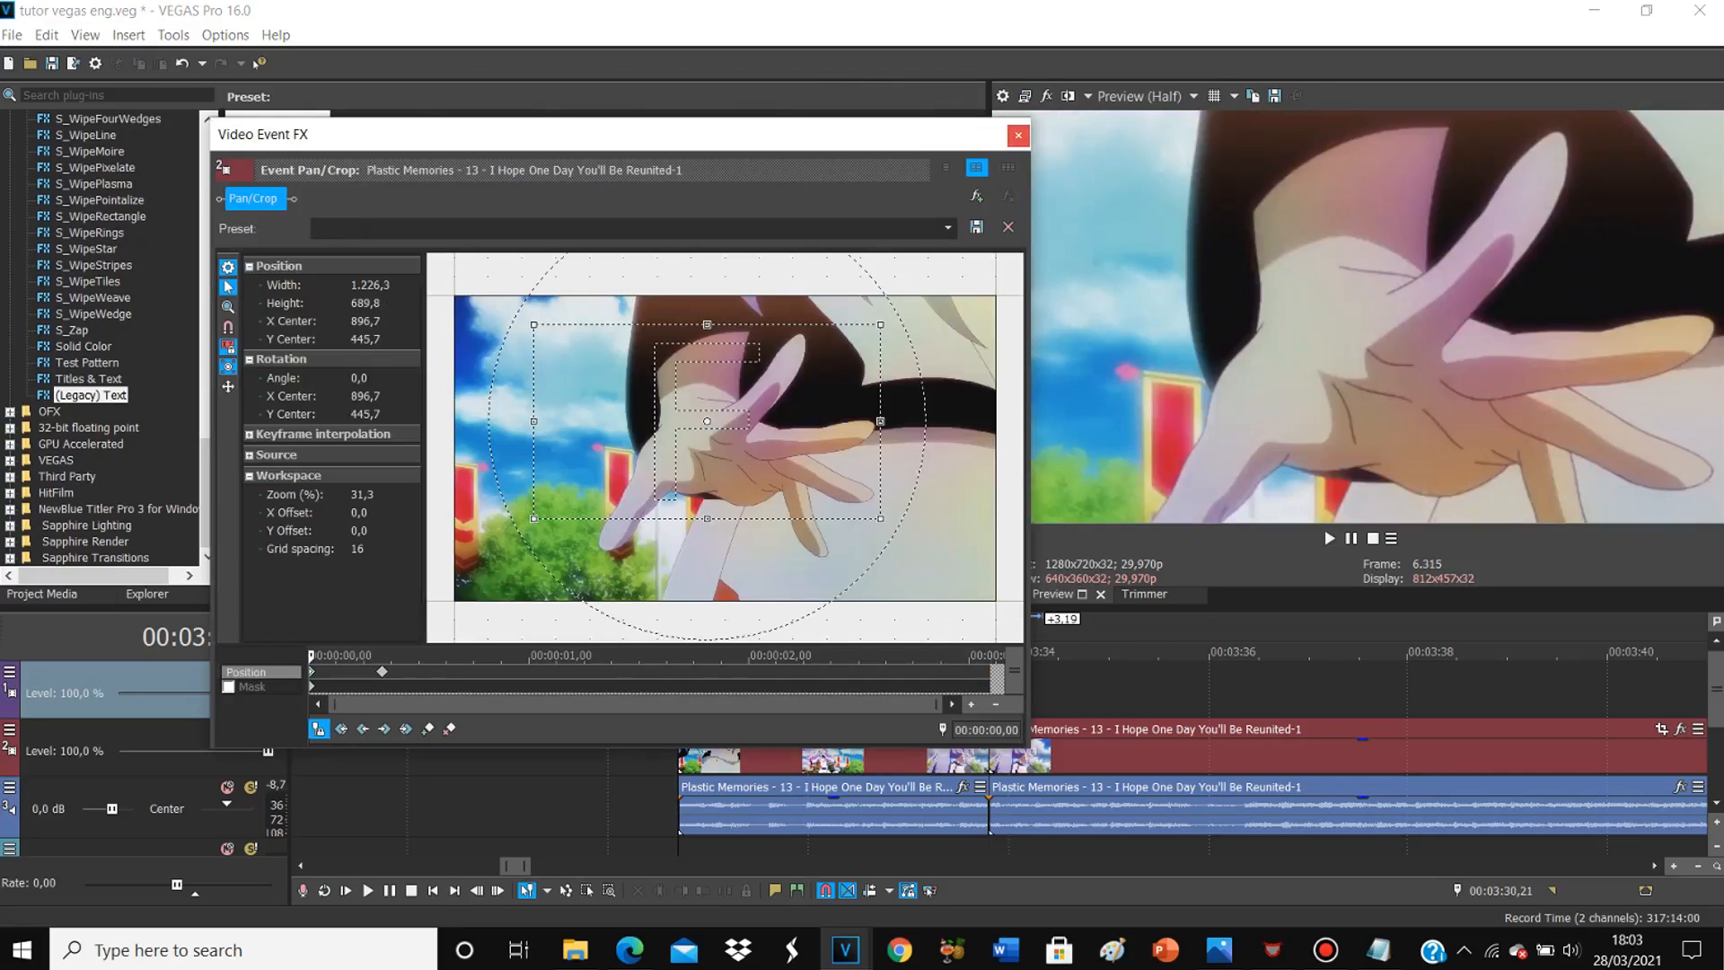
left_click(1019, 135)
Step: Preview the following clip from 00:03:33,24 and split it at 00:03:35,03
left_click(989, 692)
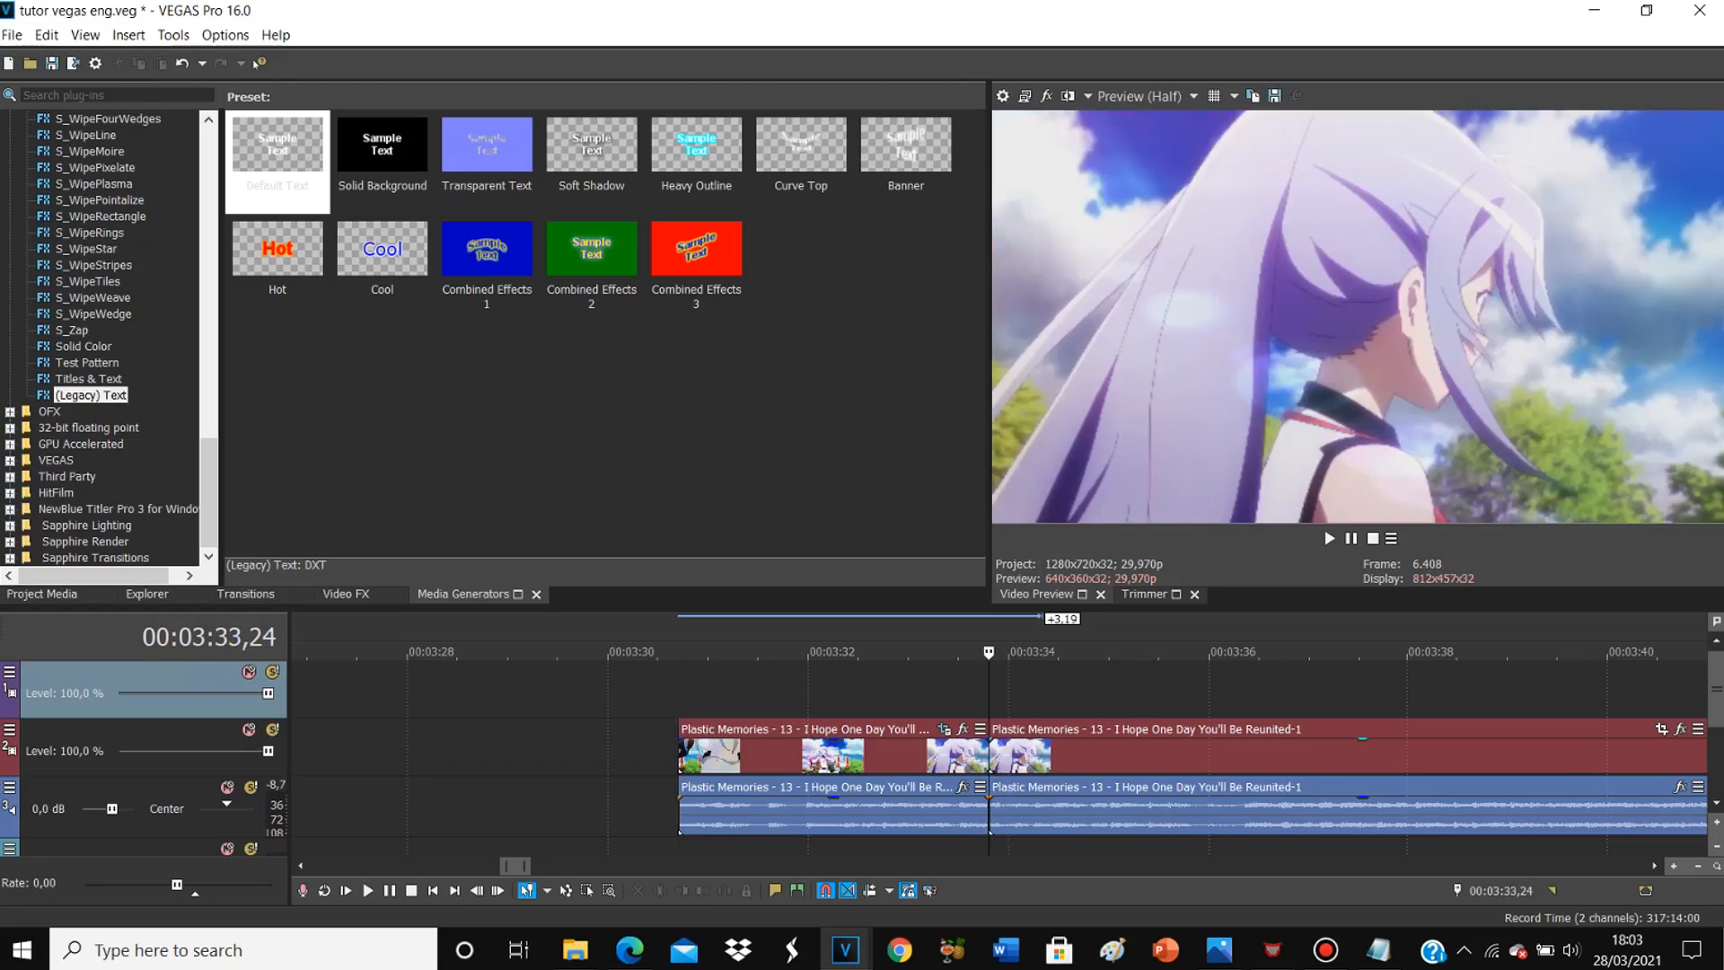
key("space")
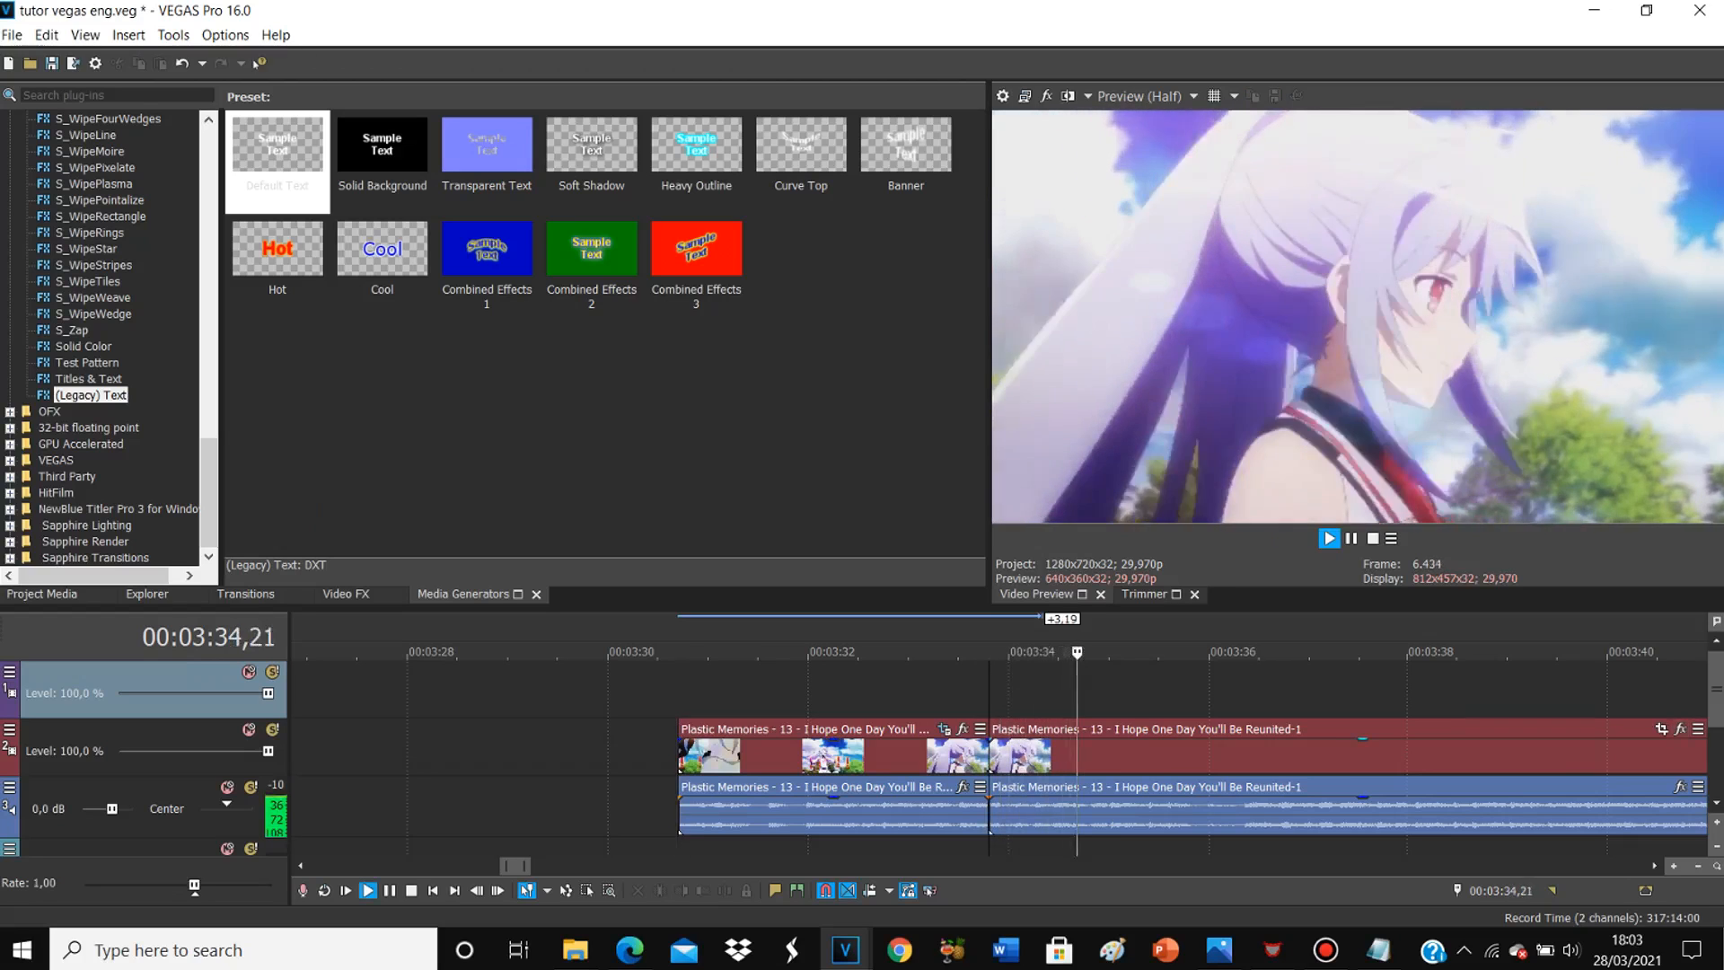
key("Return")
key("Left")
key("Left")
key("Left")
key("Left")
key("Left")
key("Left")
key("Left")
key("Left")
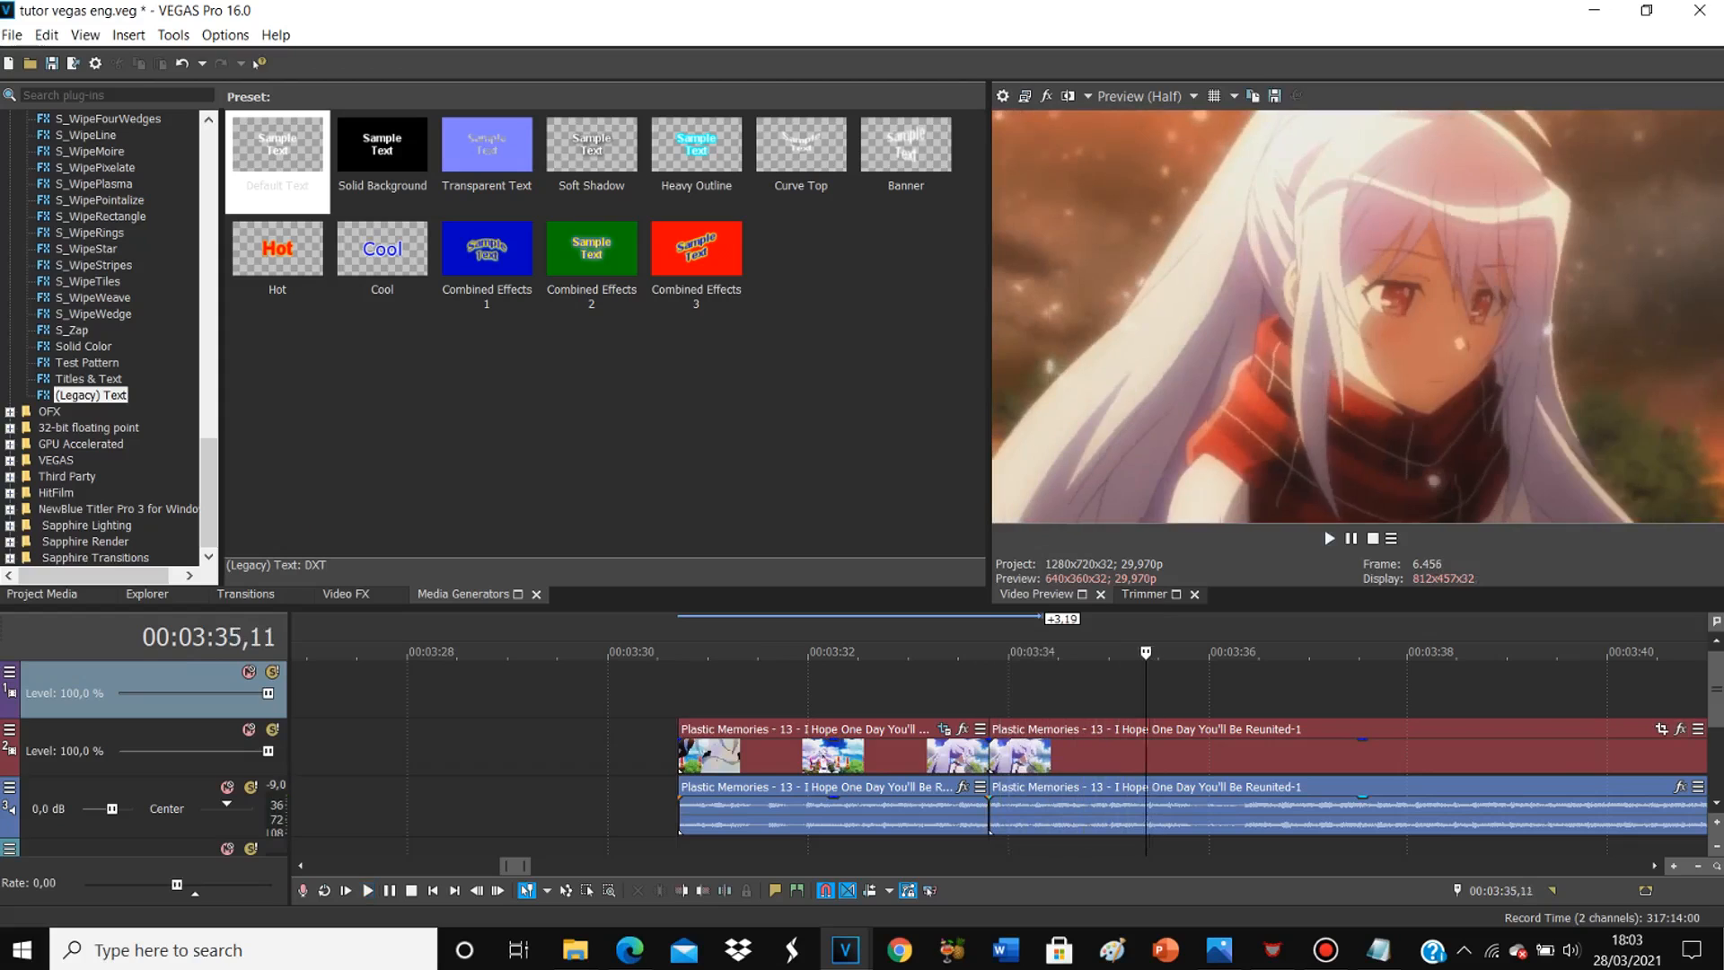
key("Left")
key("Left")
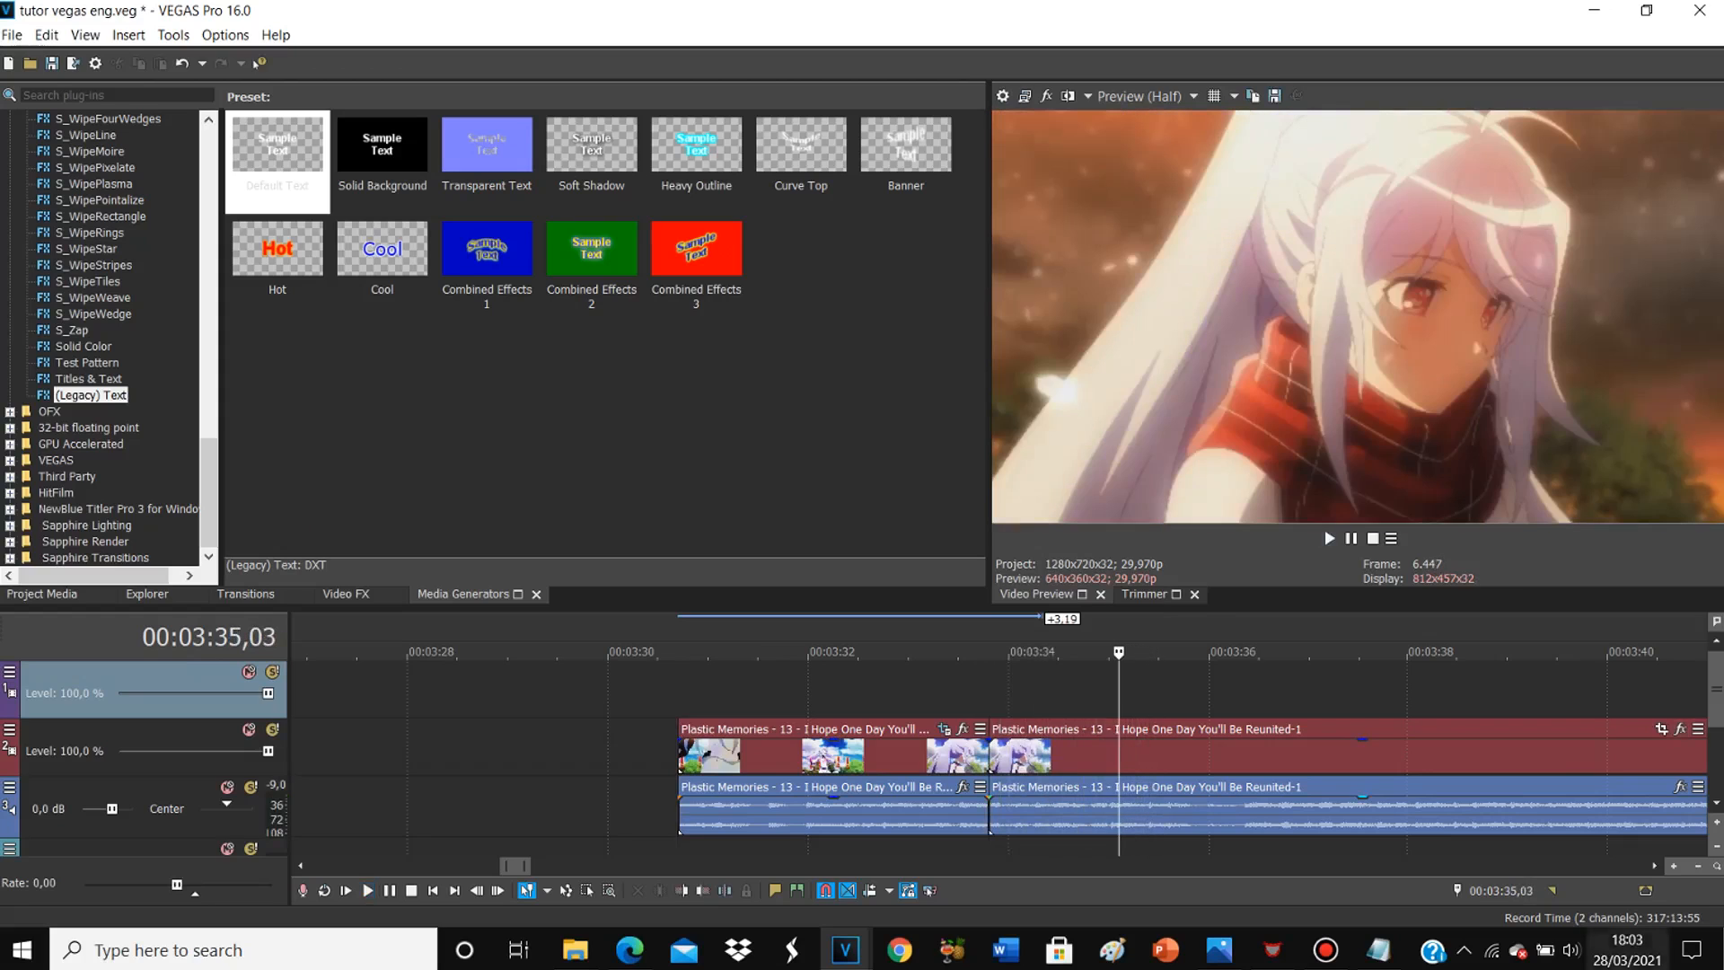
key("s")
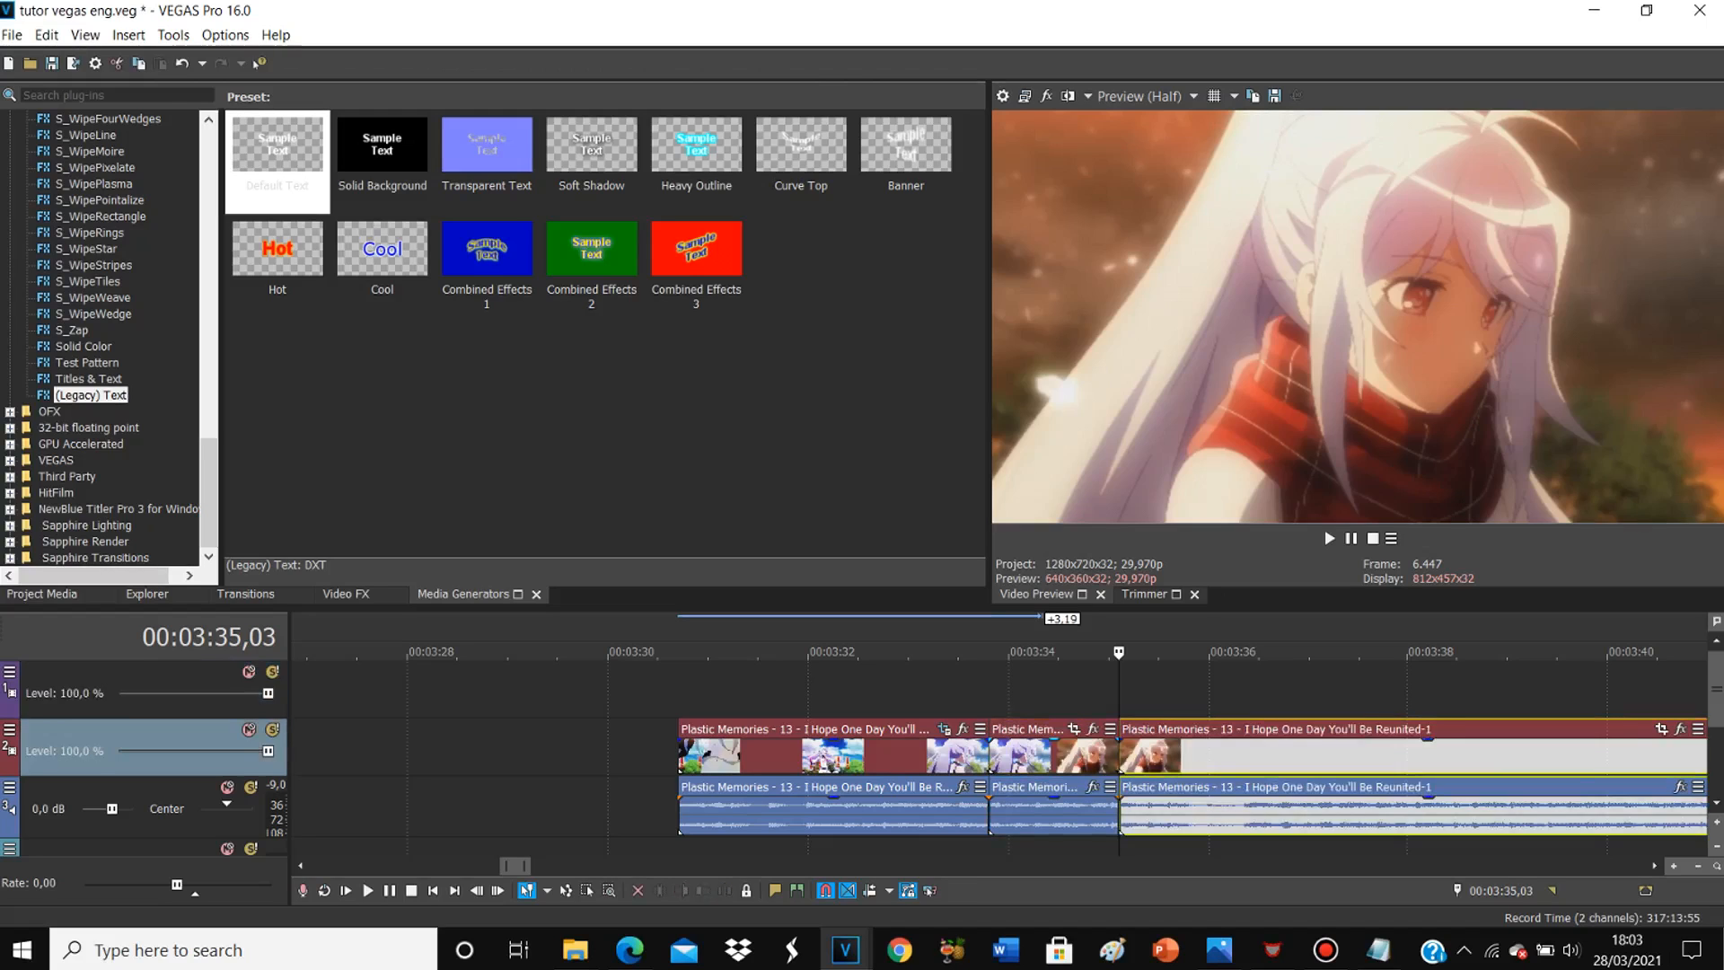
Step: Open the new middle clip's Event Pan/Crop, try shrinking its starting crop frame to about 1.588 × 893, and restore the default frame
left_click(1056, 756)
left_click(1075, 730)
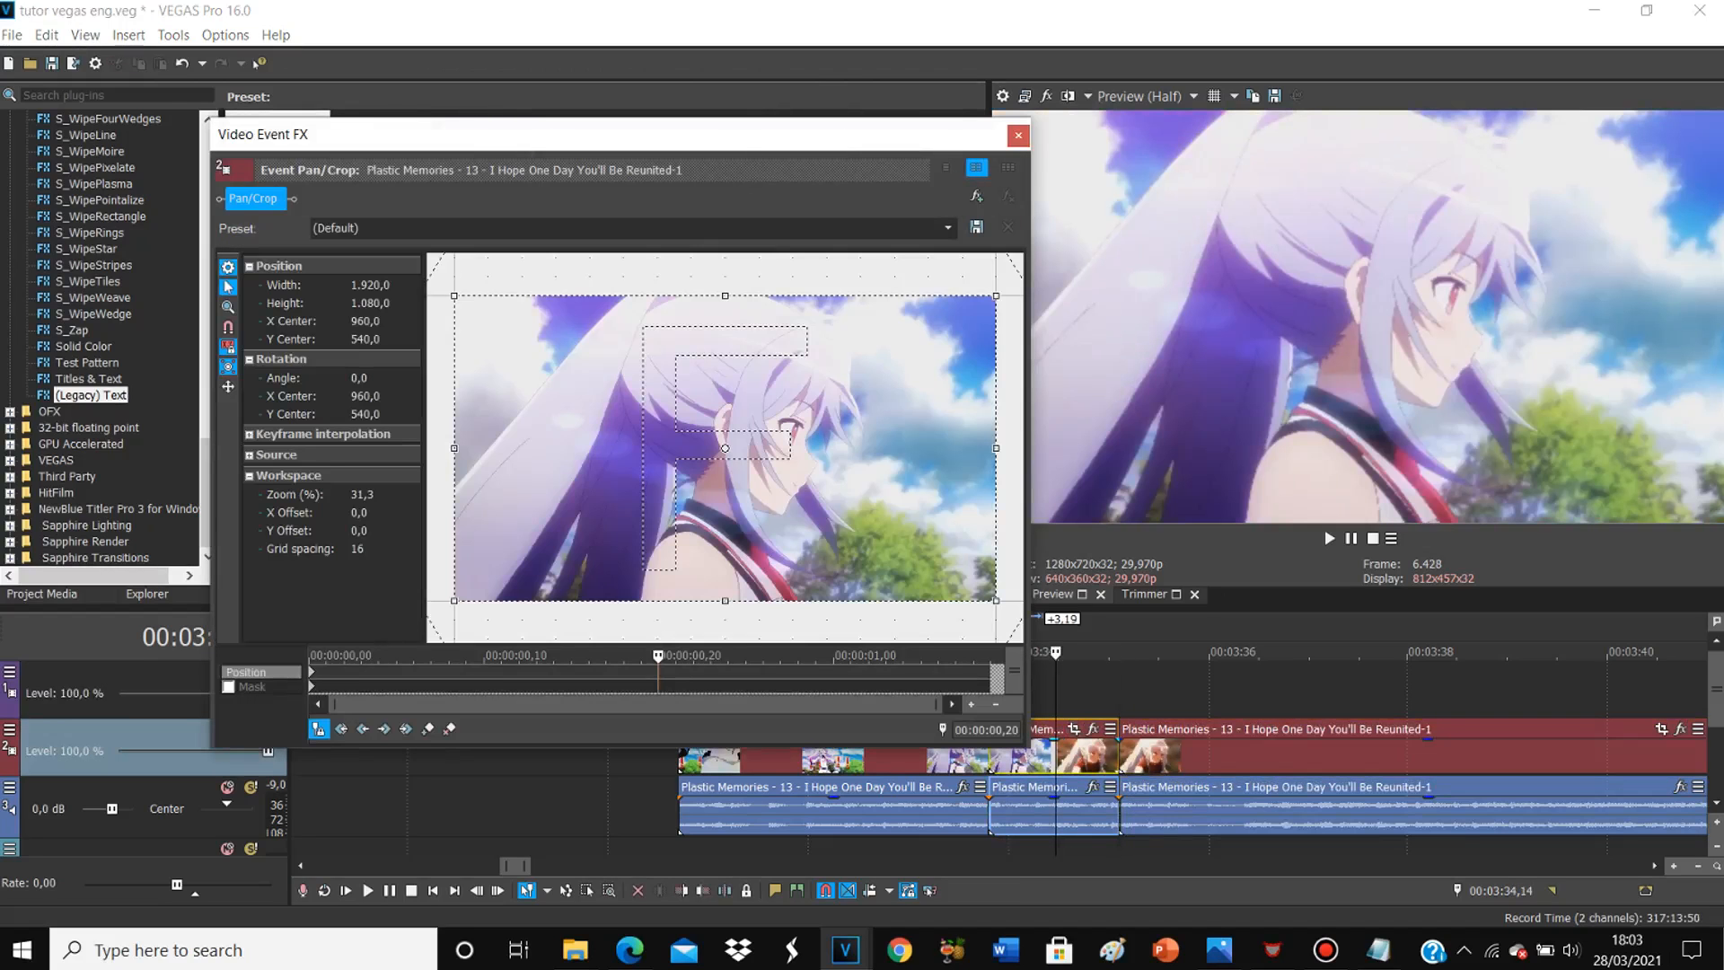
left_click_drag(454, 296, 501, 321)
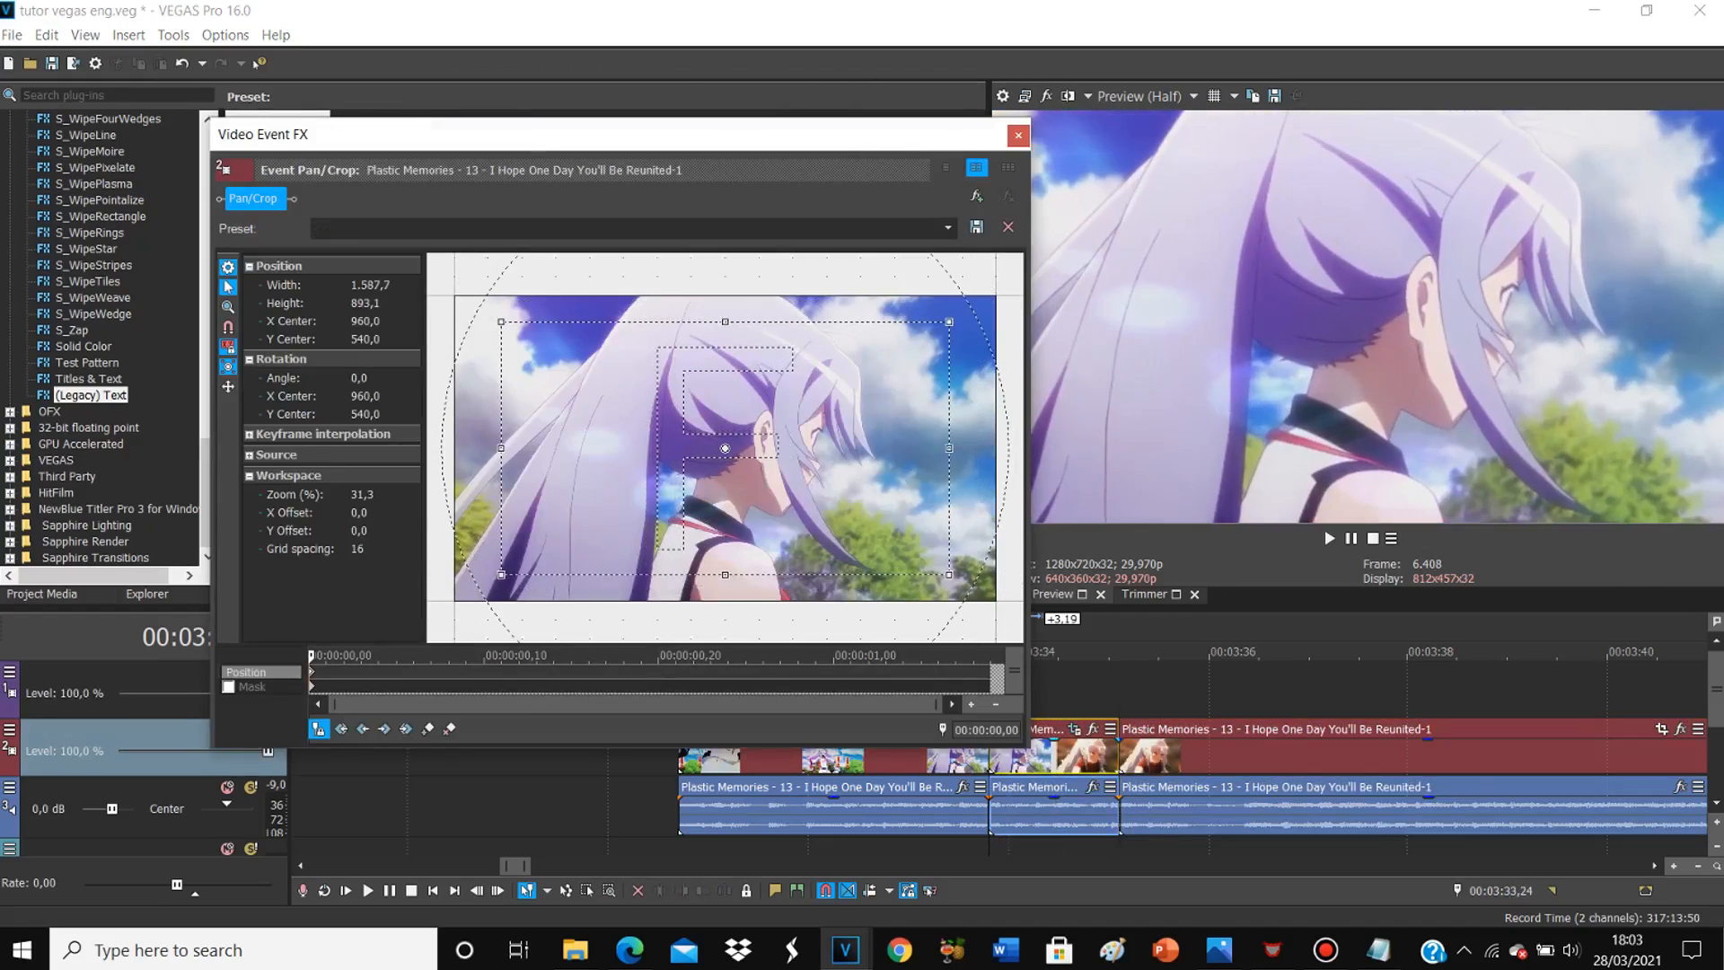
right_click(892, 564)
left_click(925, 574)
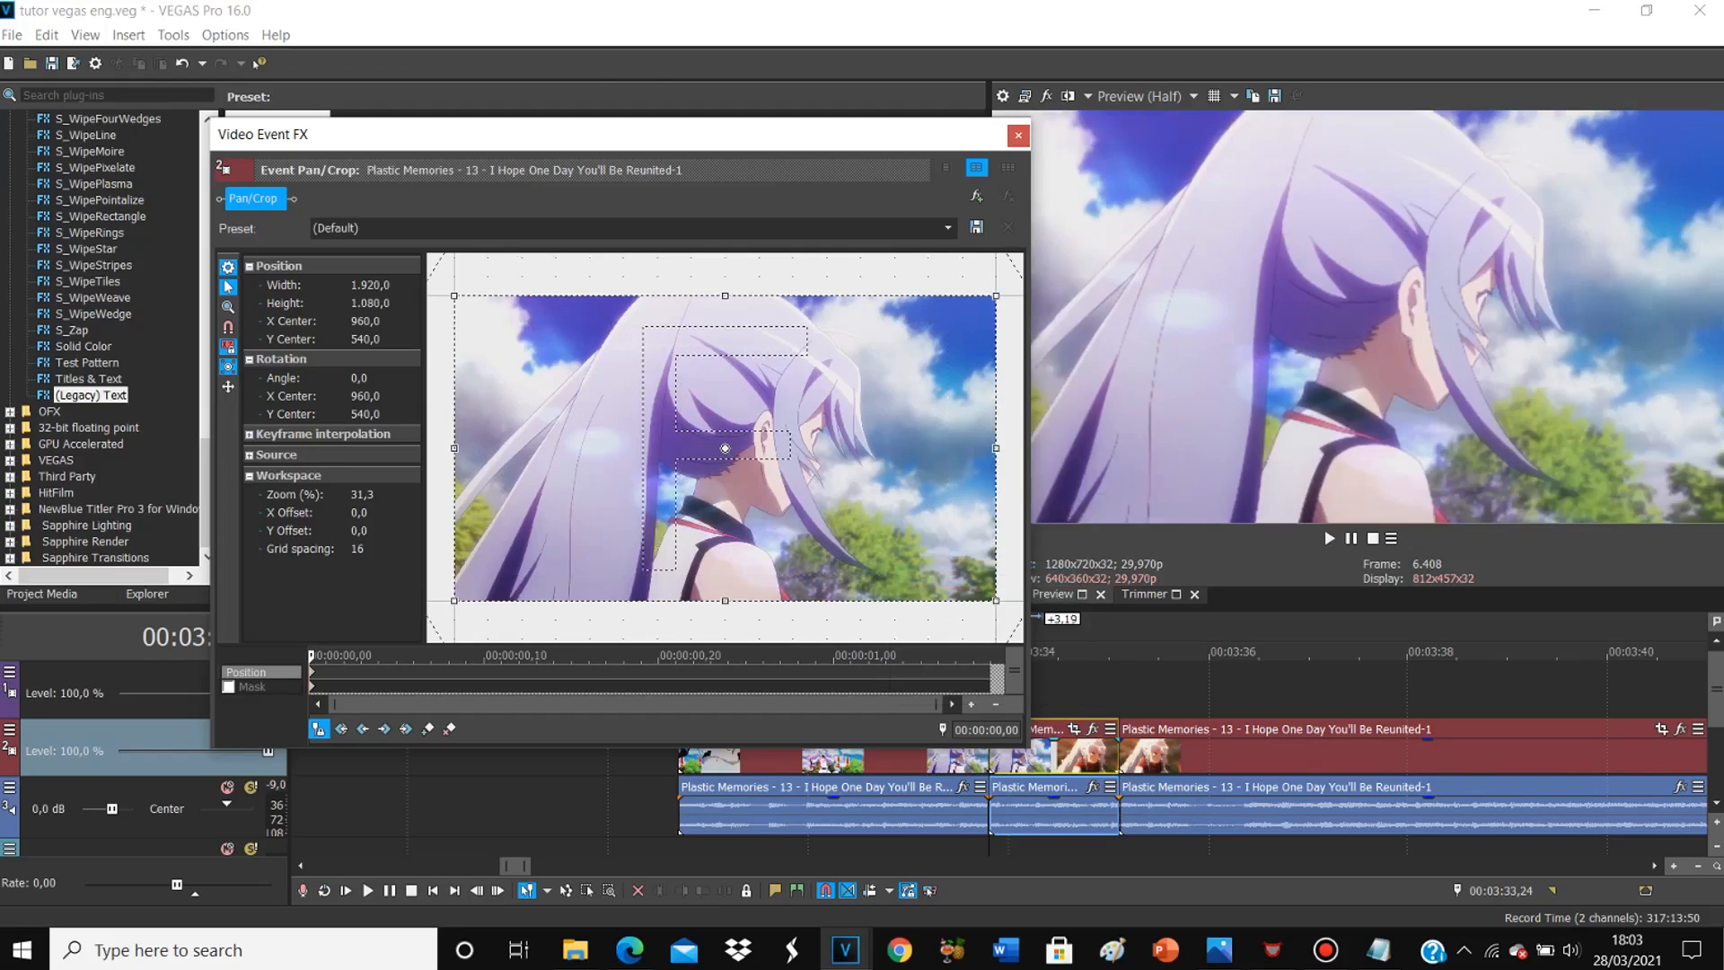
Step: Try a Position keyframe at 00:00:01,09 with the crop frame about 1.375 × 773 centred near 1.085, 534, and delete that keyframe
double_click(991, 672)
left_click_drag(996, 600, 920, 558)
left_click_drag(725, 448, 759, 446)
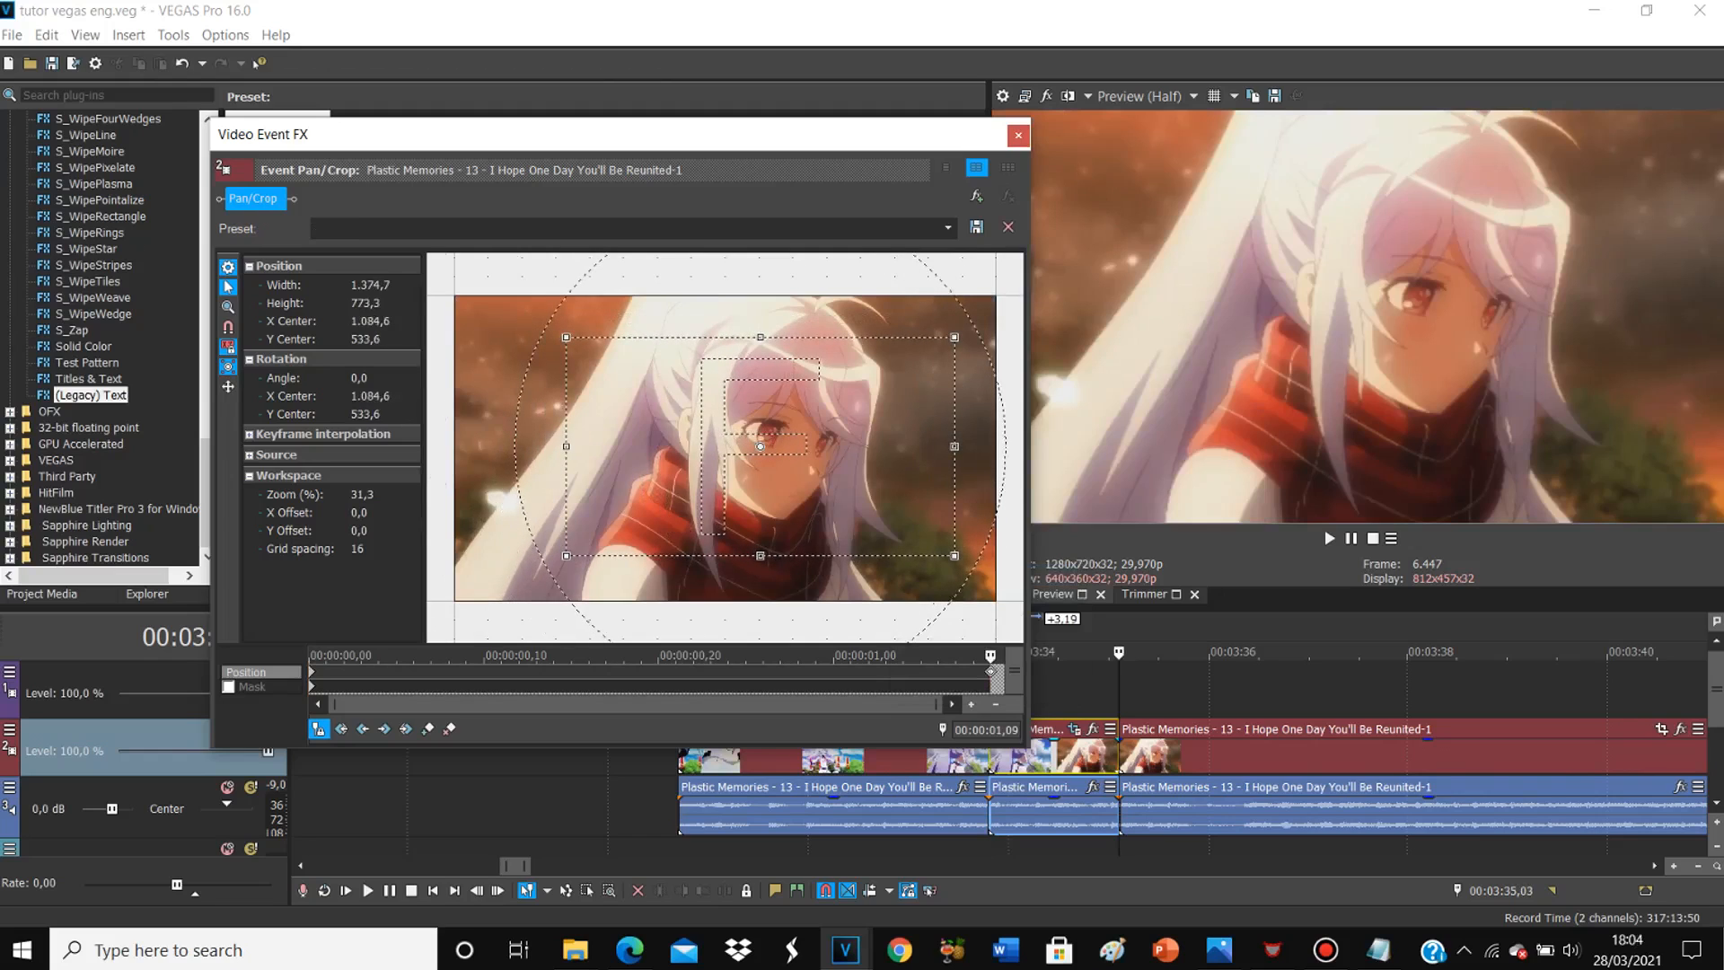
left_click(449, 728)
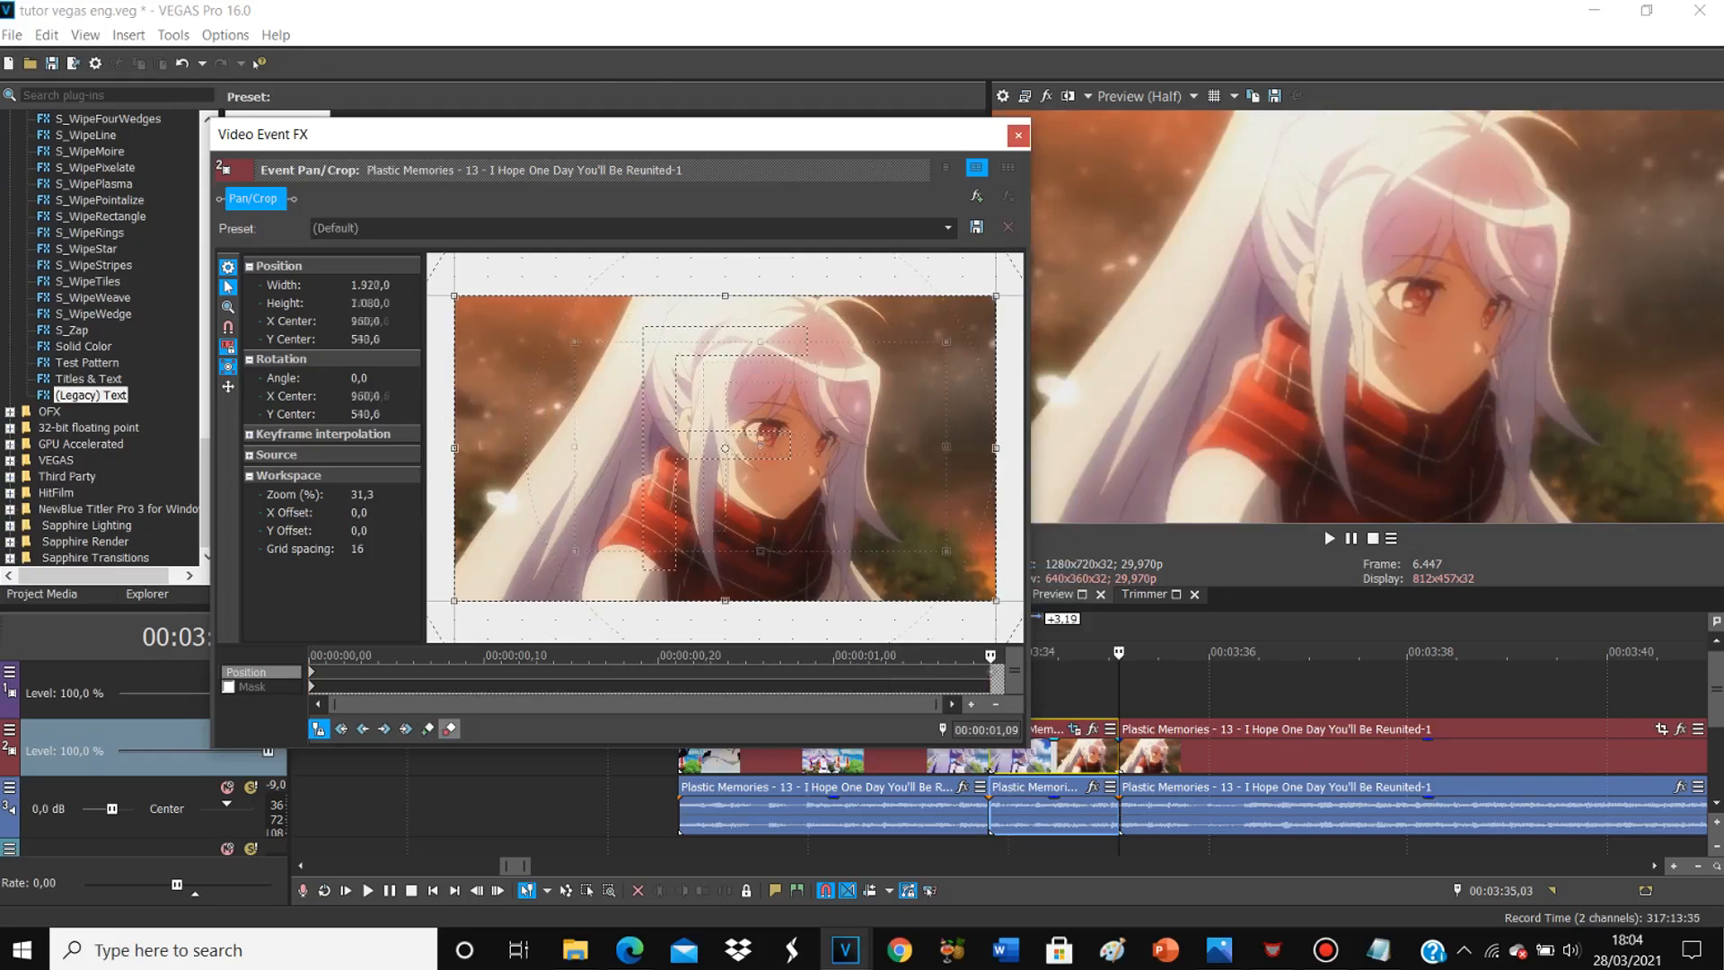
Step: Add a Position keyframe at 00:00:01,09 with the crop frame about 1.238 × 697 centred near 1.056, 527, and close the settings
left_click(427, 728)
left_click_drag(454, 601, 551, 547)
left_click_drag(682, 476, 704, 473)
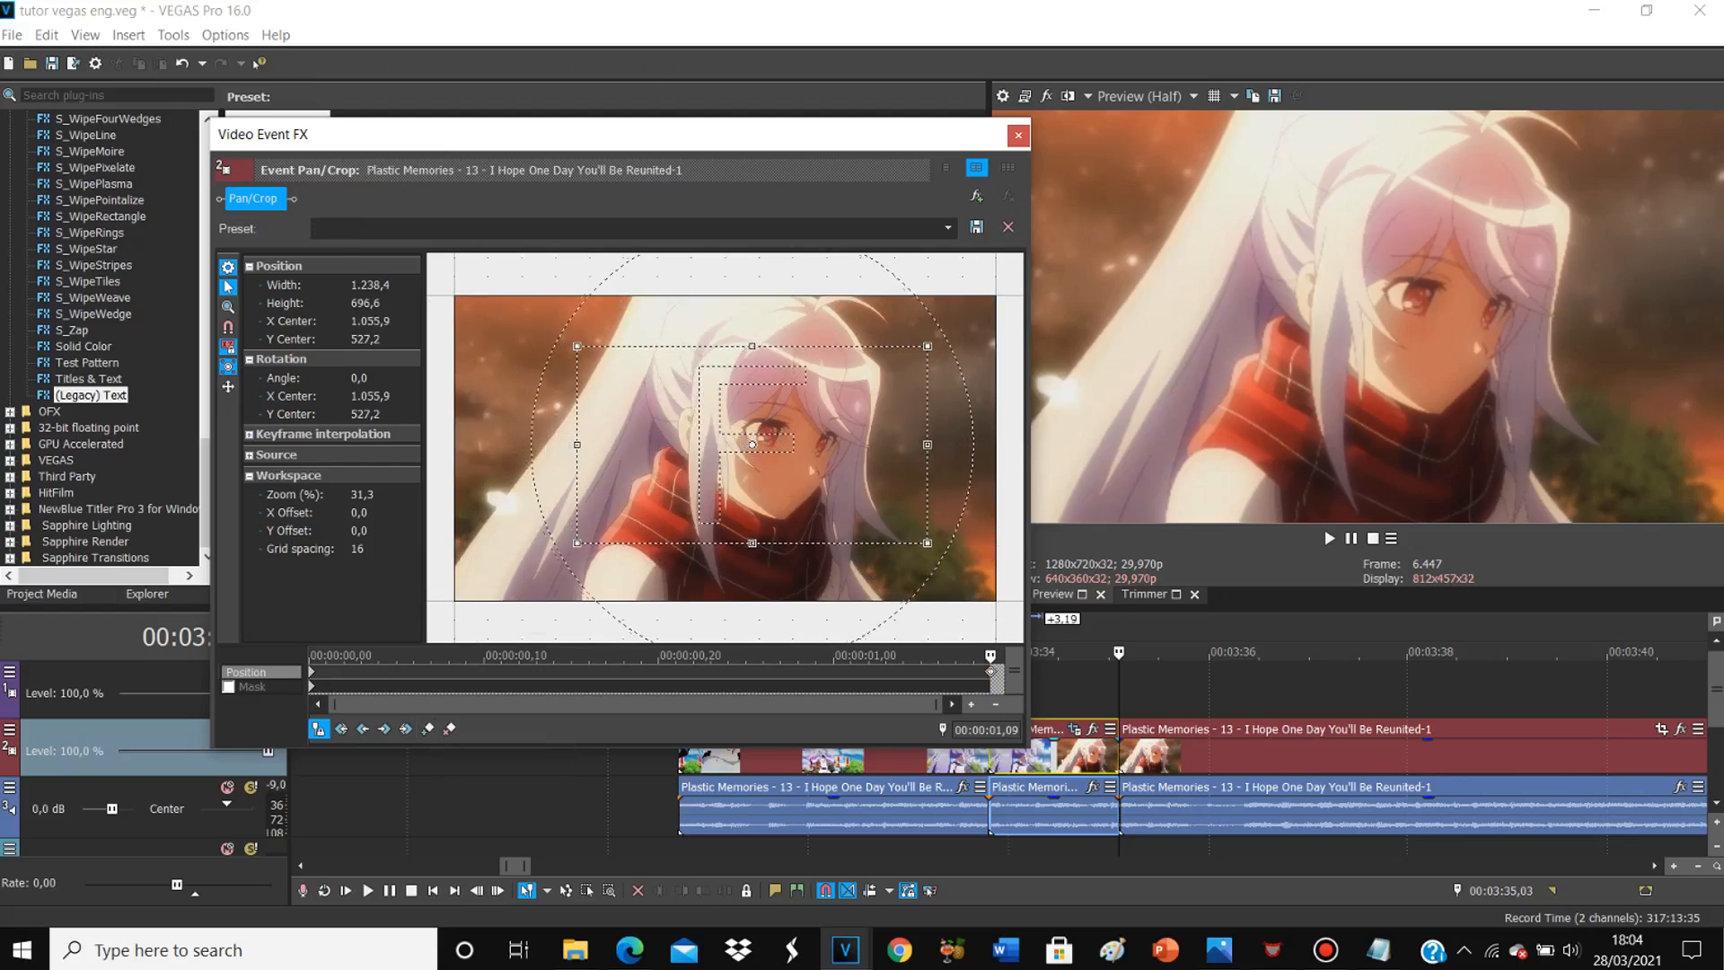
left_click(1018, 135)
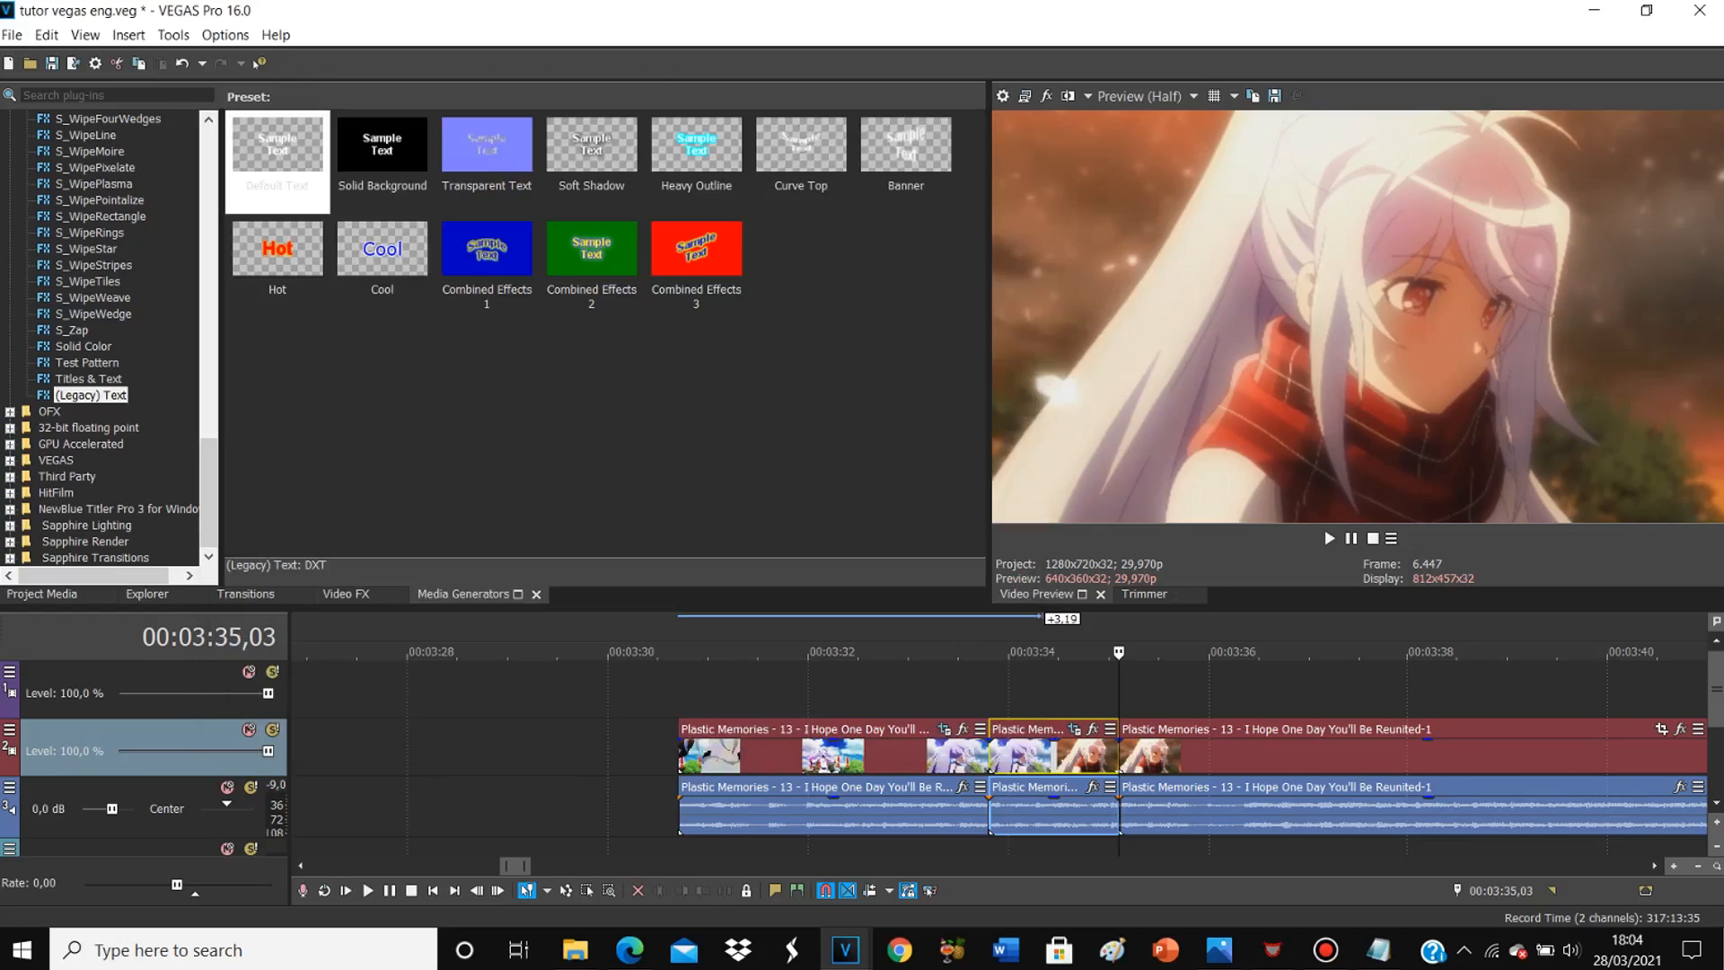
Step: Preview the zoom effect on the middle clip, starting from within the preceding clip at 00:03:33,06 and around 00:03:33,24
key("space")
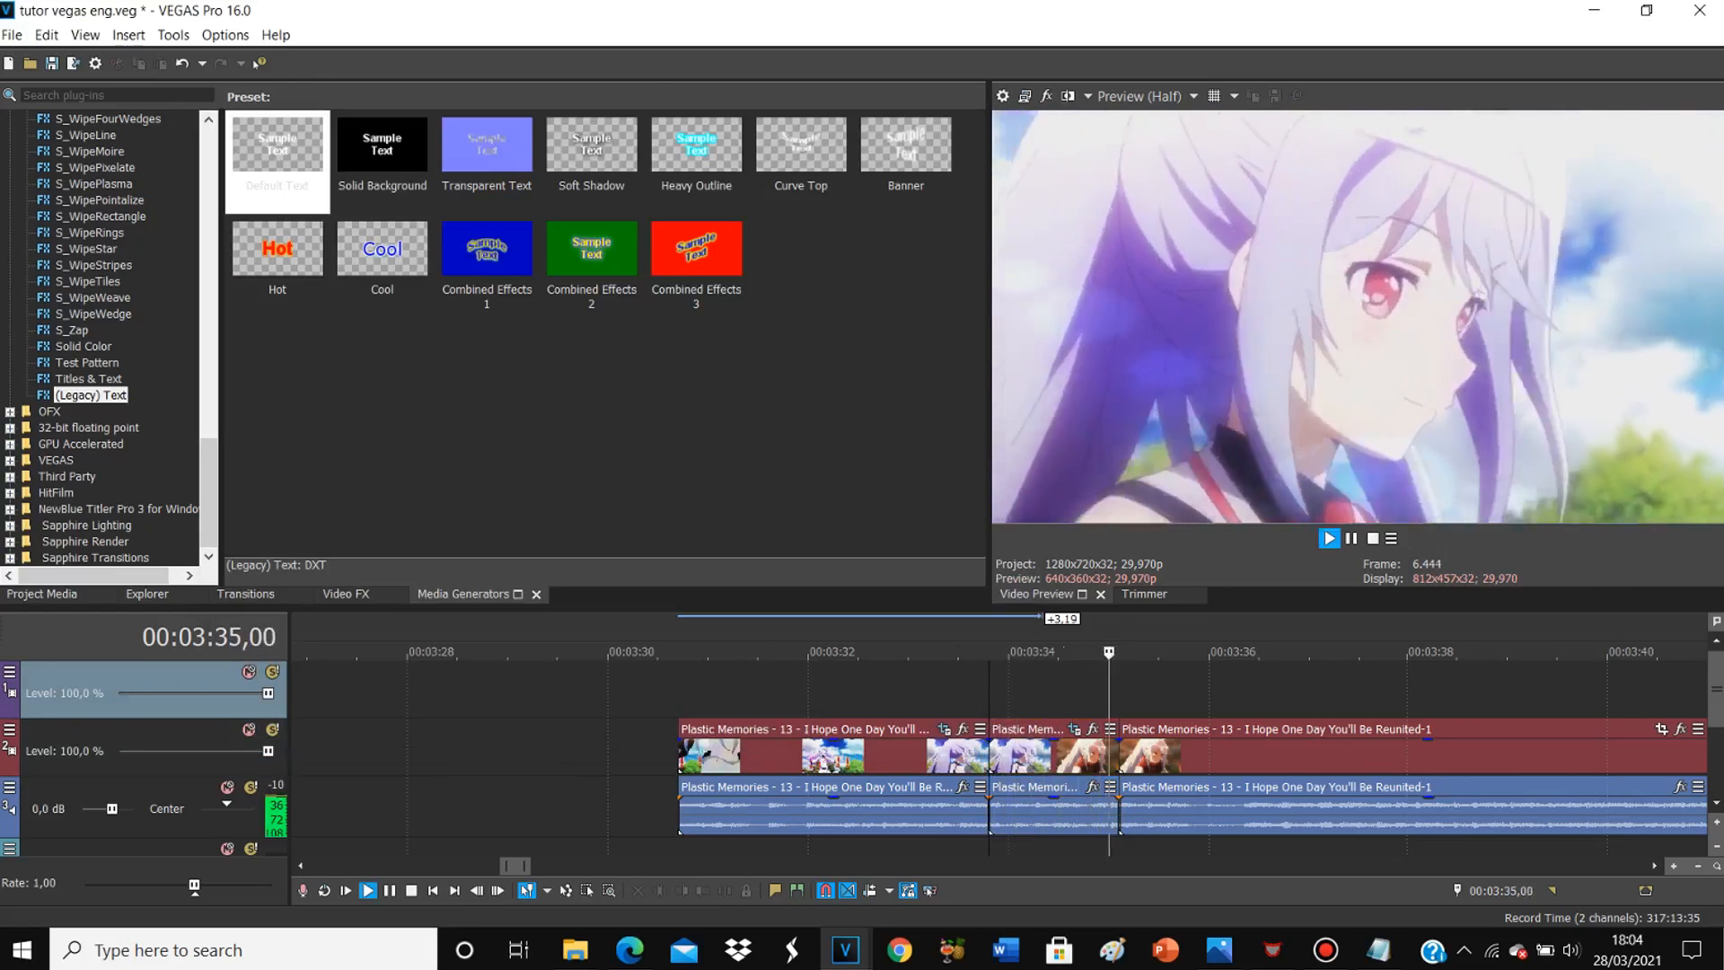
key("space")
left_click(929, 691)
key("space")
key("space")
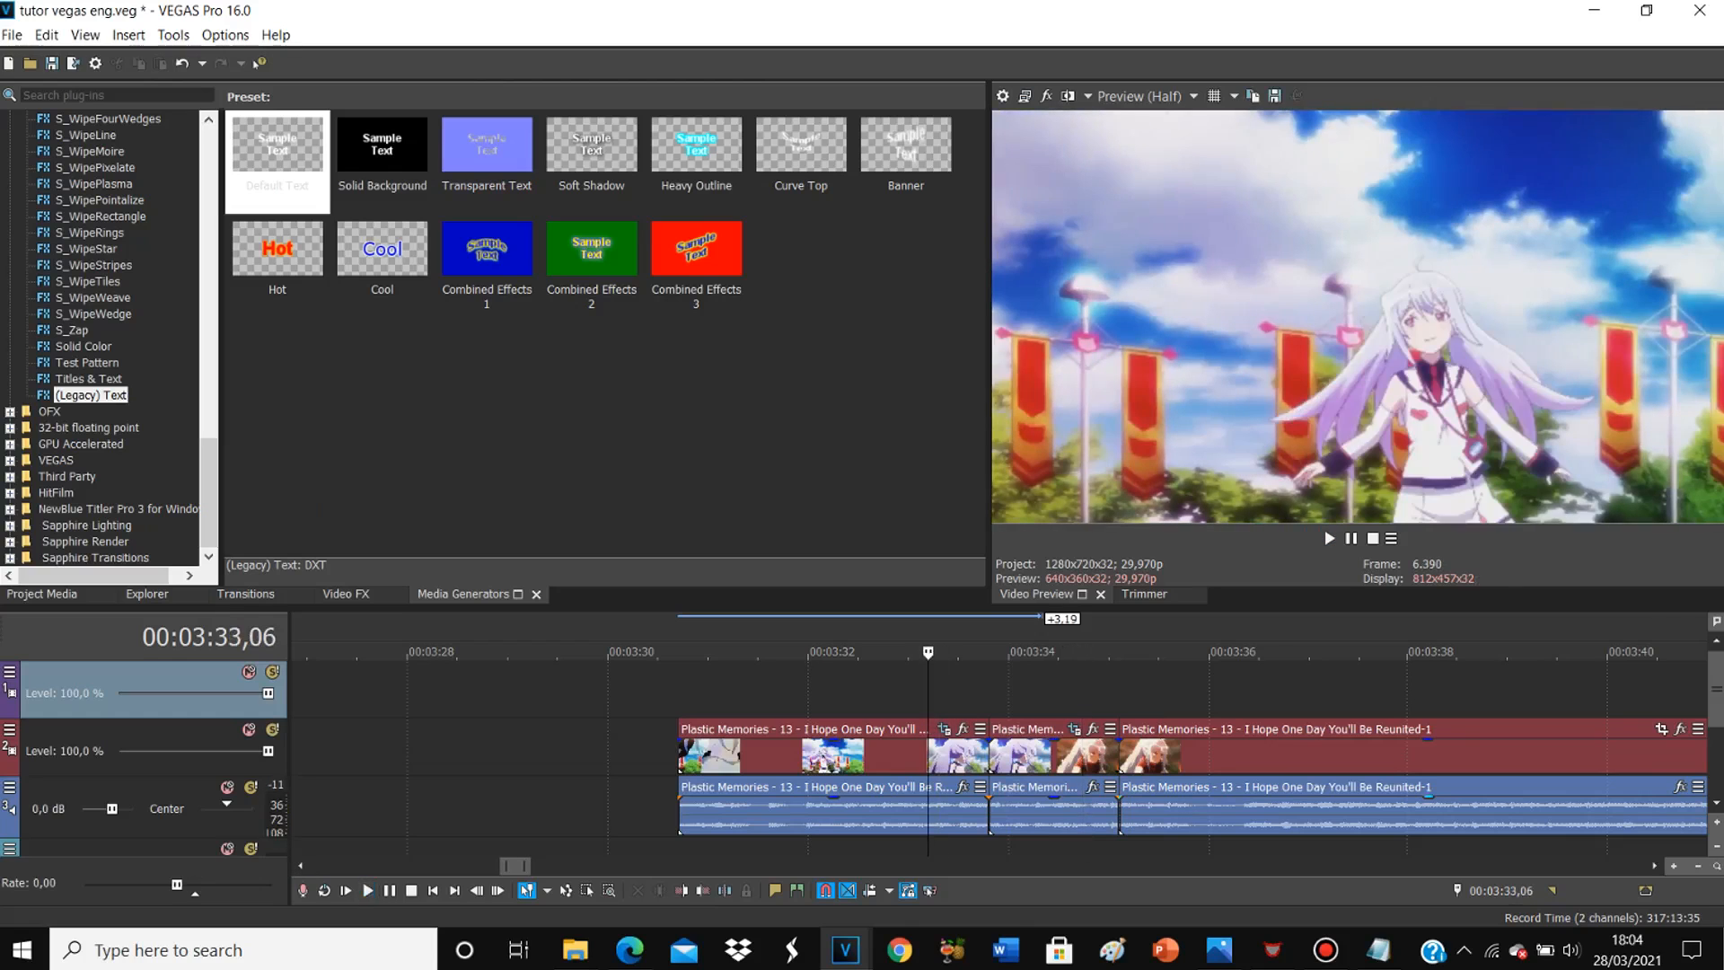
left_click(966, 692)
left_click(989, 692)
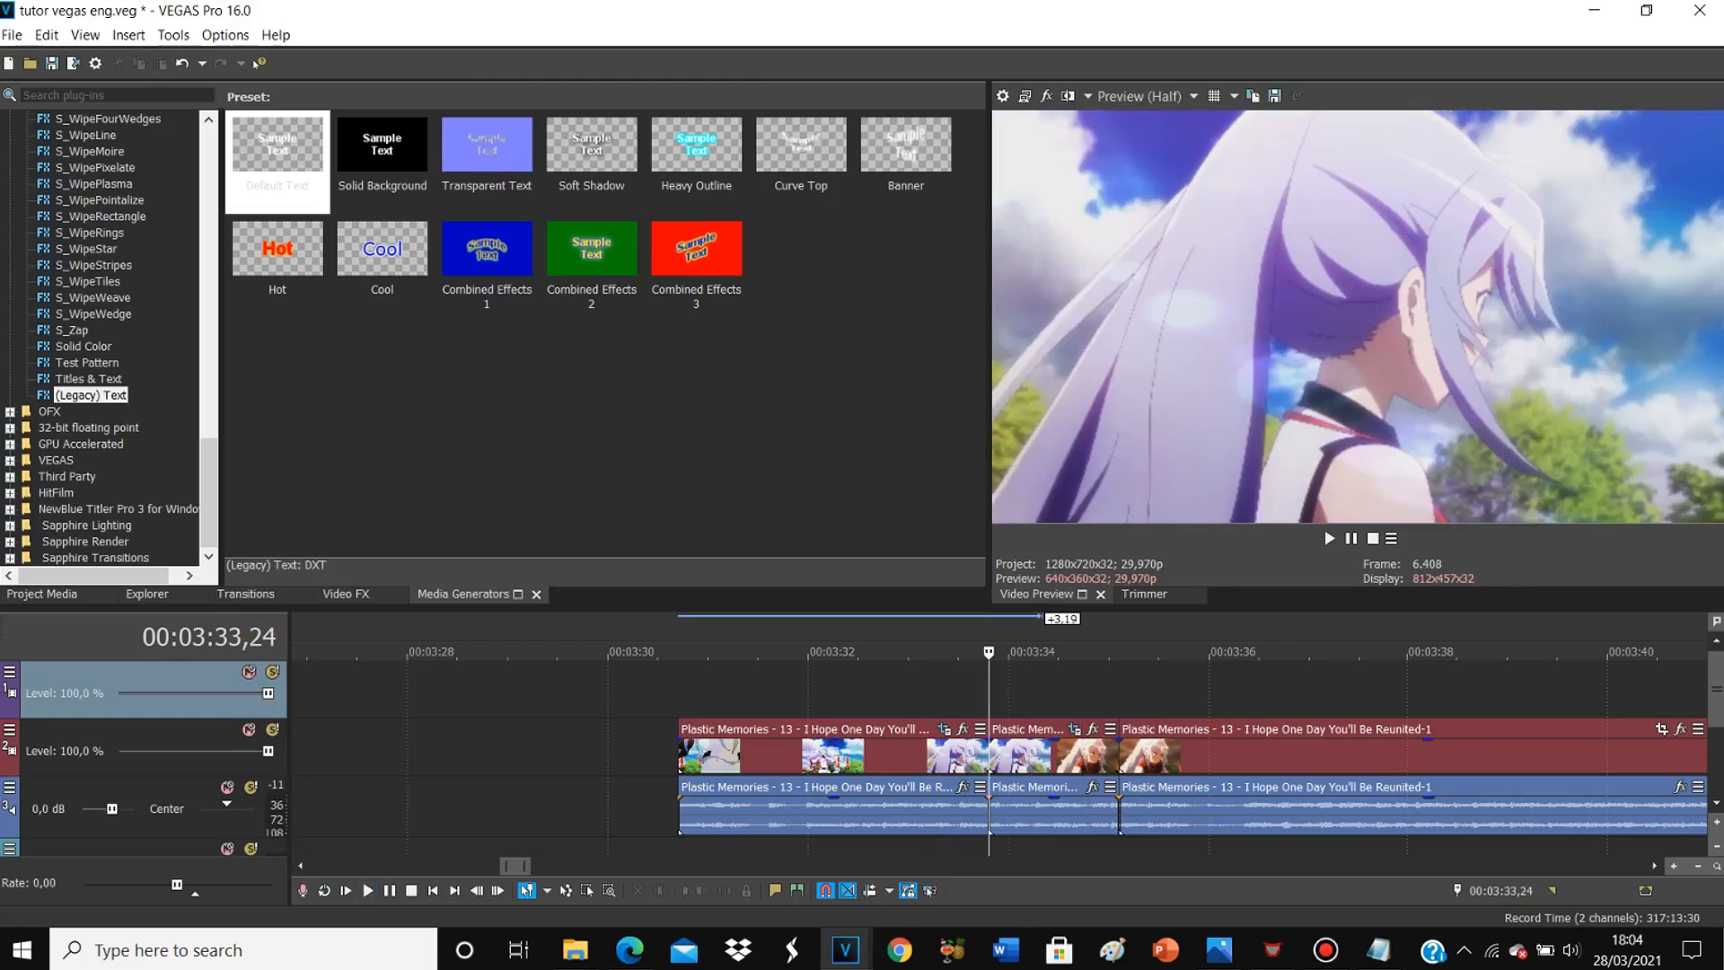
left_click(966, 692)
key("space")
left_click(1066, 692)
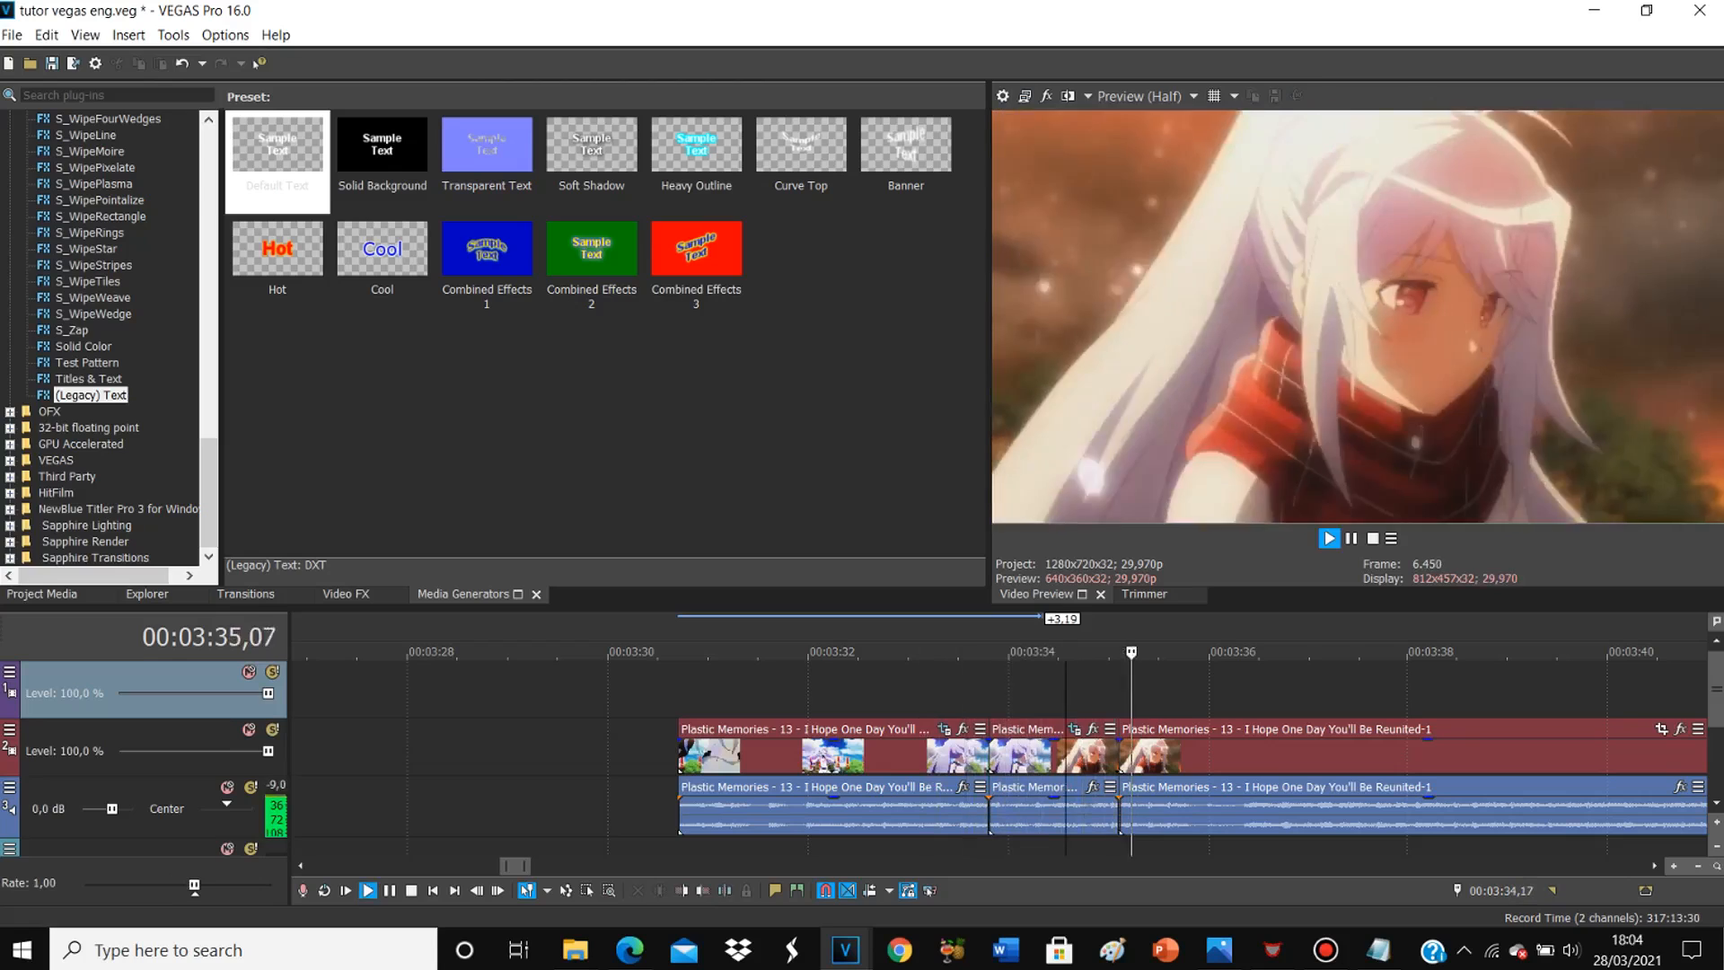
key("space")
Step: Switch to Notepad and mark checklist item 8, zoom out and zoom in, as done
left_click(1379, 949)
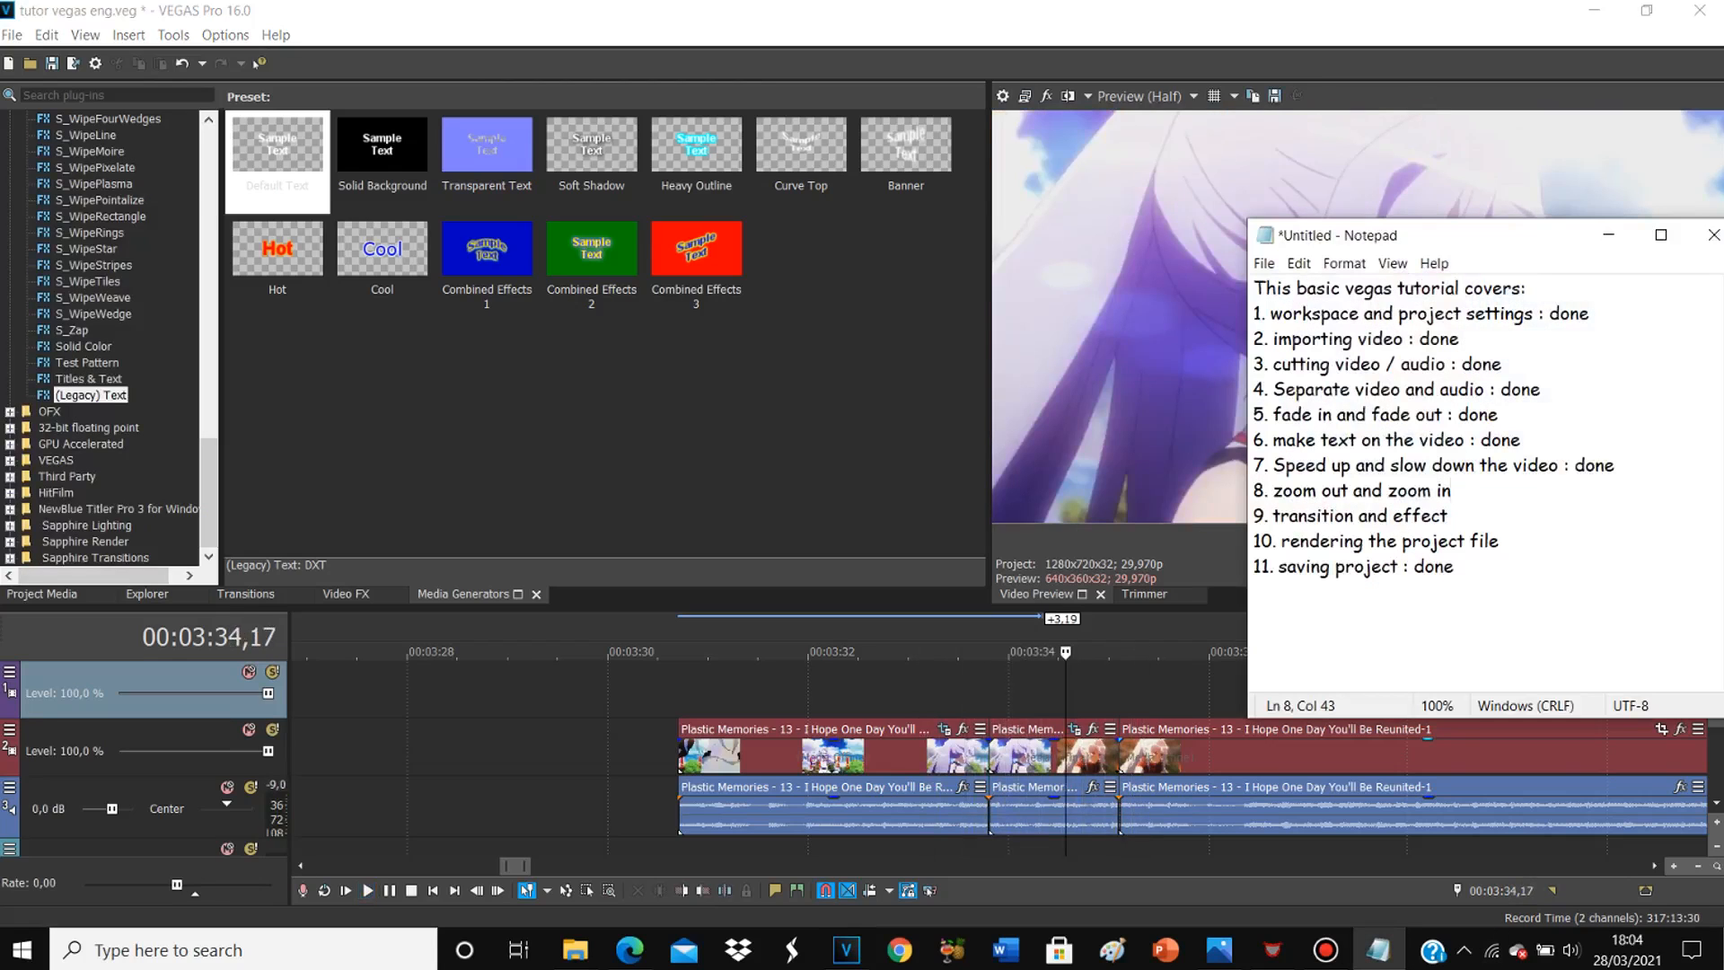
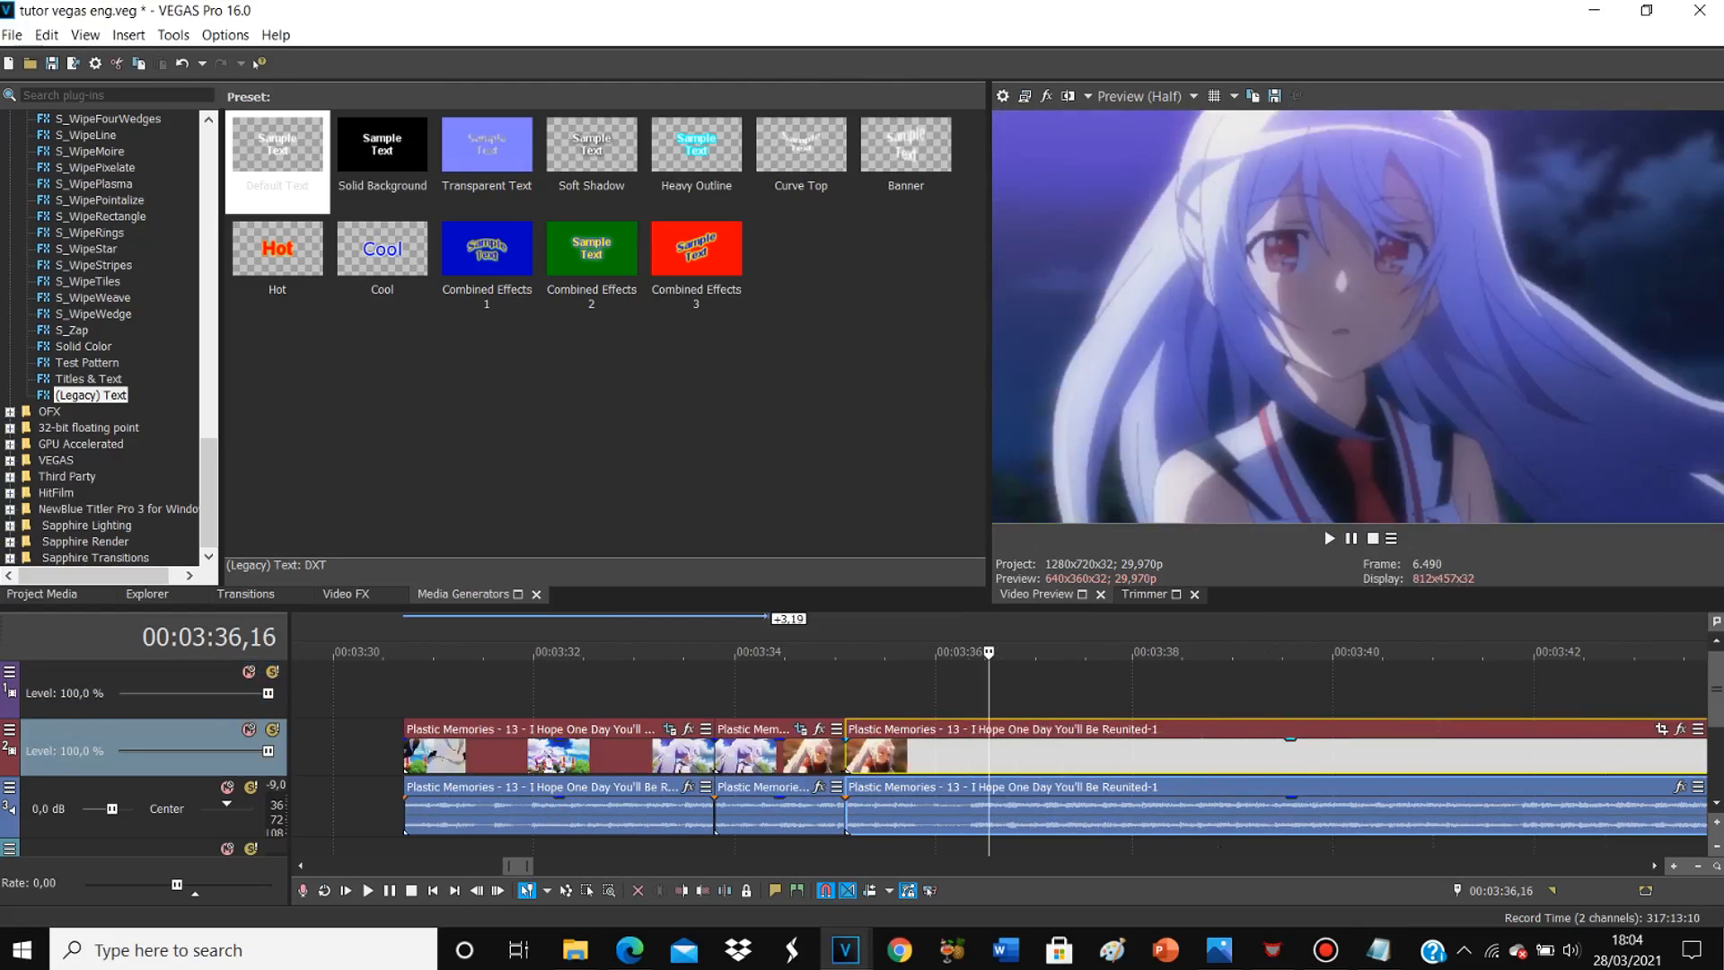
Step: Play across the boundary between the middle and last clips and inspect the frames around 00:03:35,03 and 00:03:35,09
left_click(798, 692)
key("space")
key("space")
left_click(847, 756)
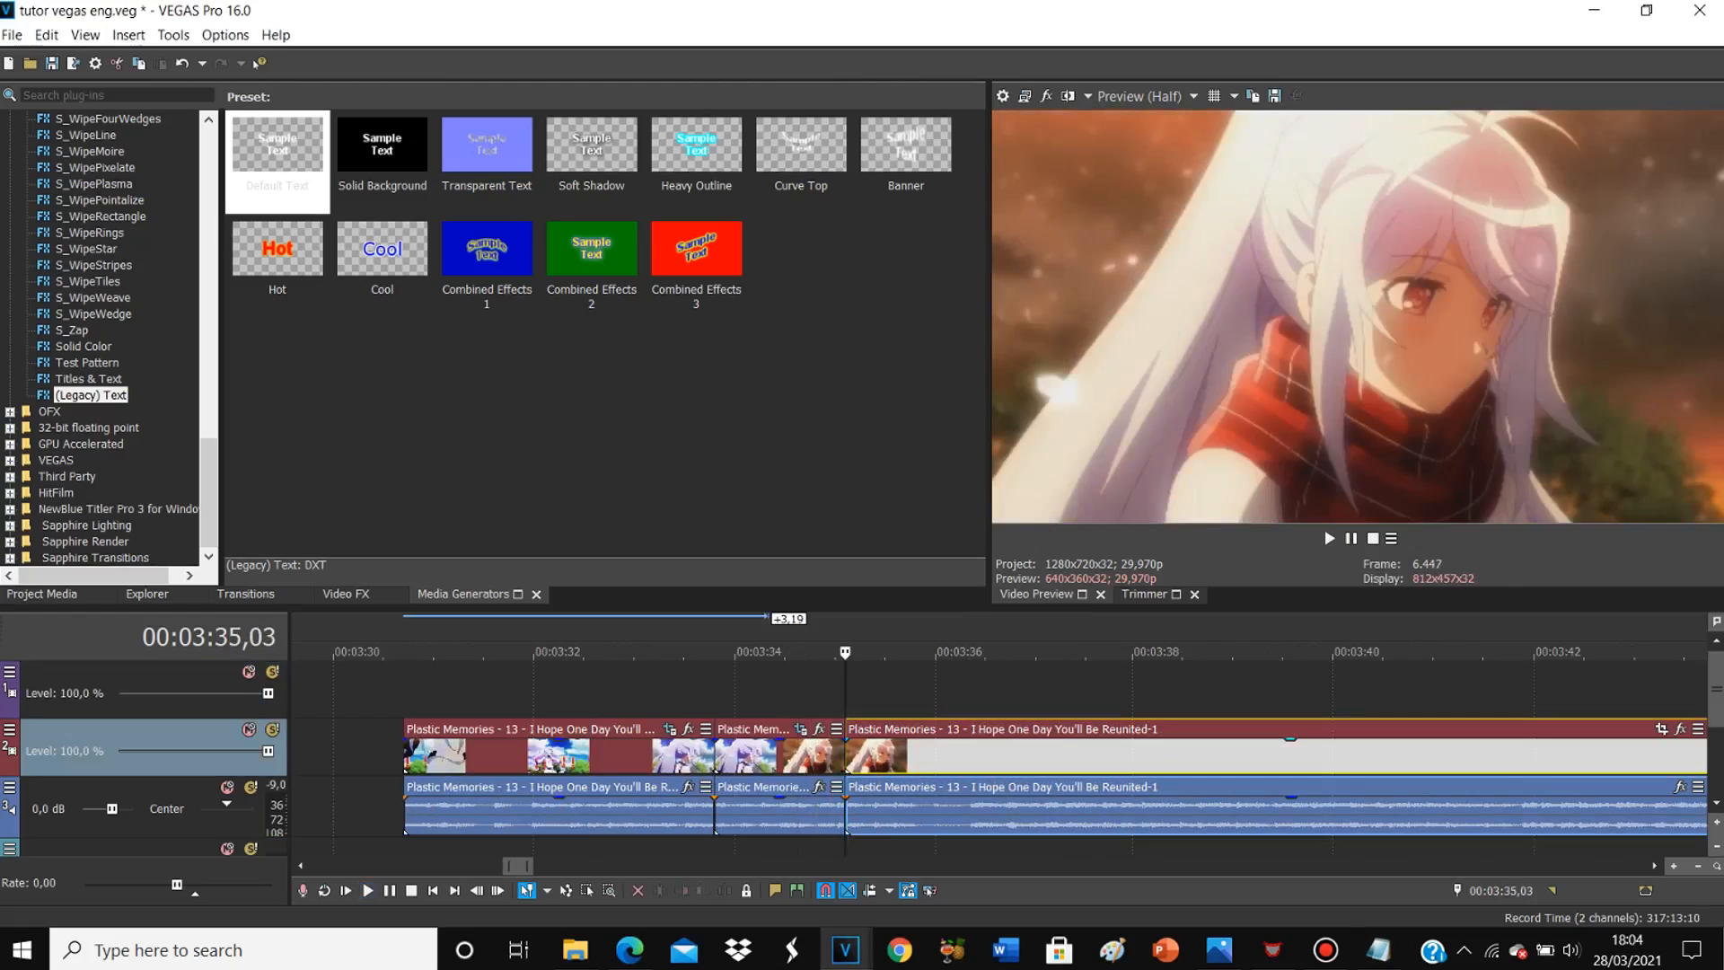
left_click(835, 756)
scroll(835, 756, "up", 1)
left_click(1050, 757)
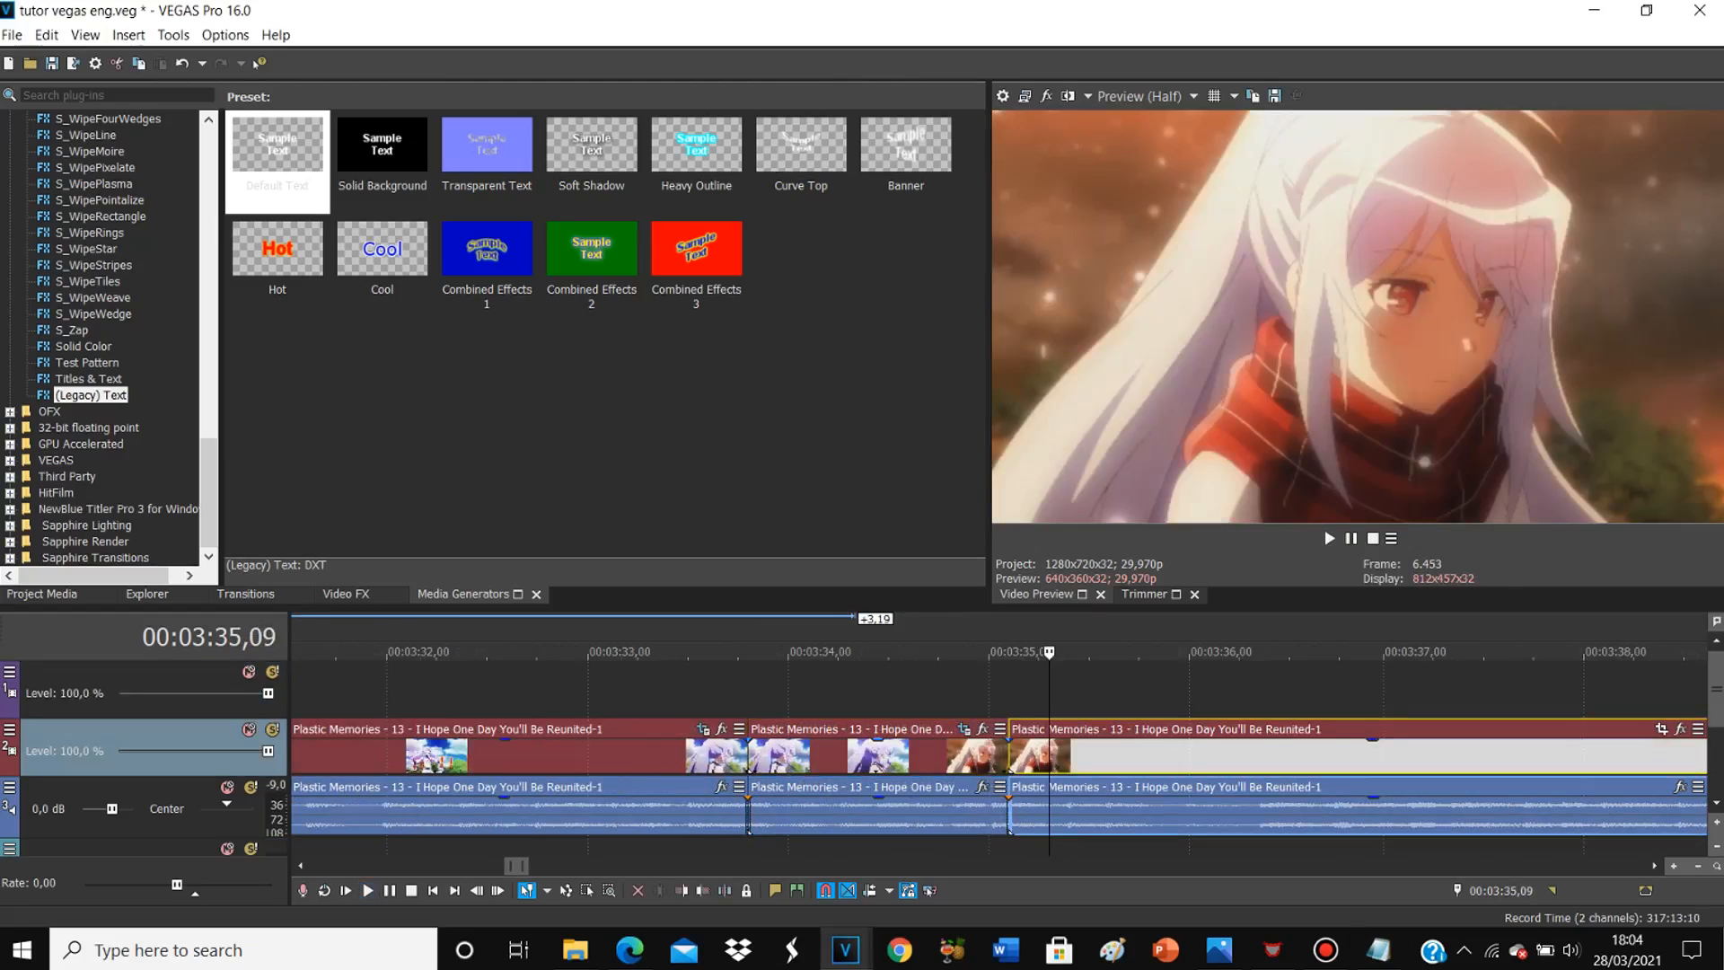
Step: Move the first clip 2,08 earlier on the timeline, and shift the middle and last clips 0,17 earlier so they stay adjacent
left_click(616, 740)
scroll(616, 740, "down", 2)
left_click_drag(784, 757, 632, 756)
left_click(978, 756)
left_click(938, 756)
scroll(937, 757, "up", 2)
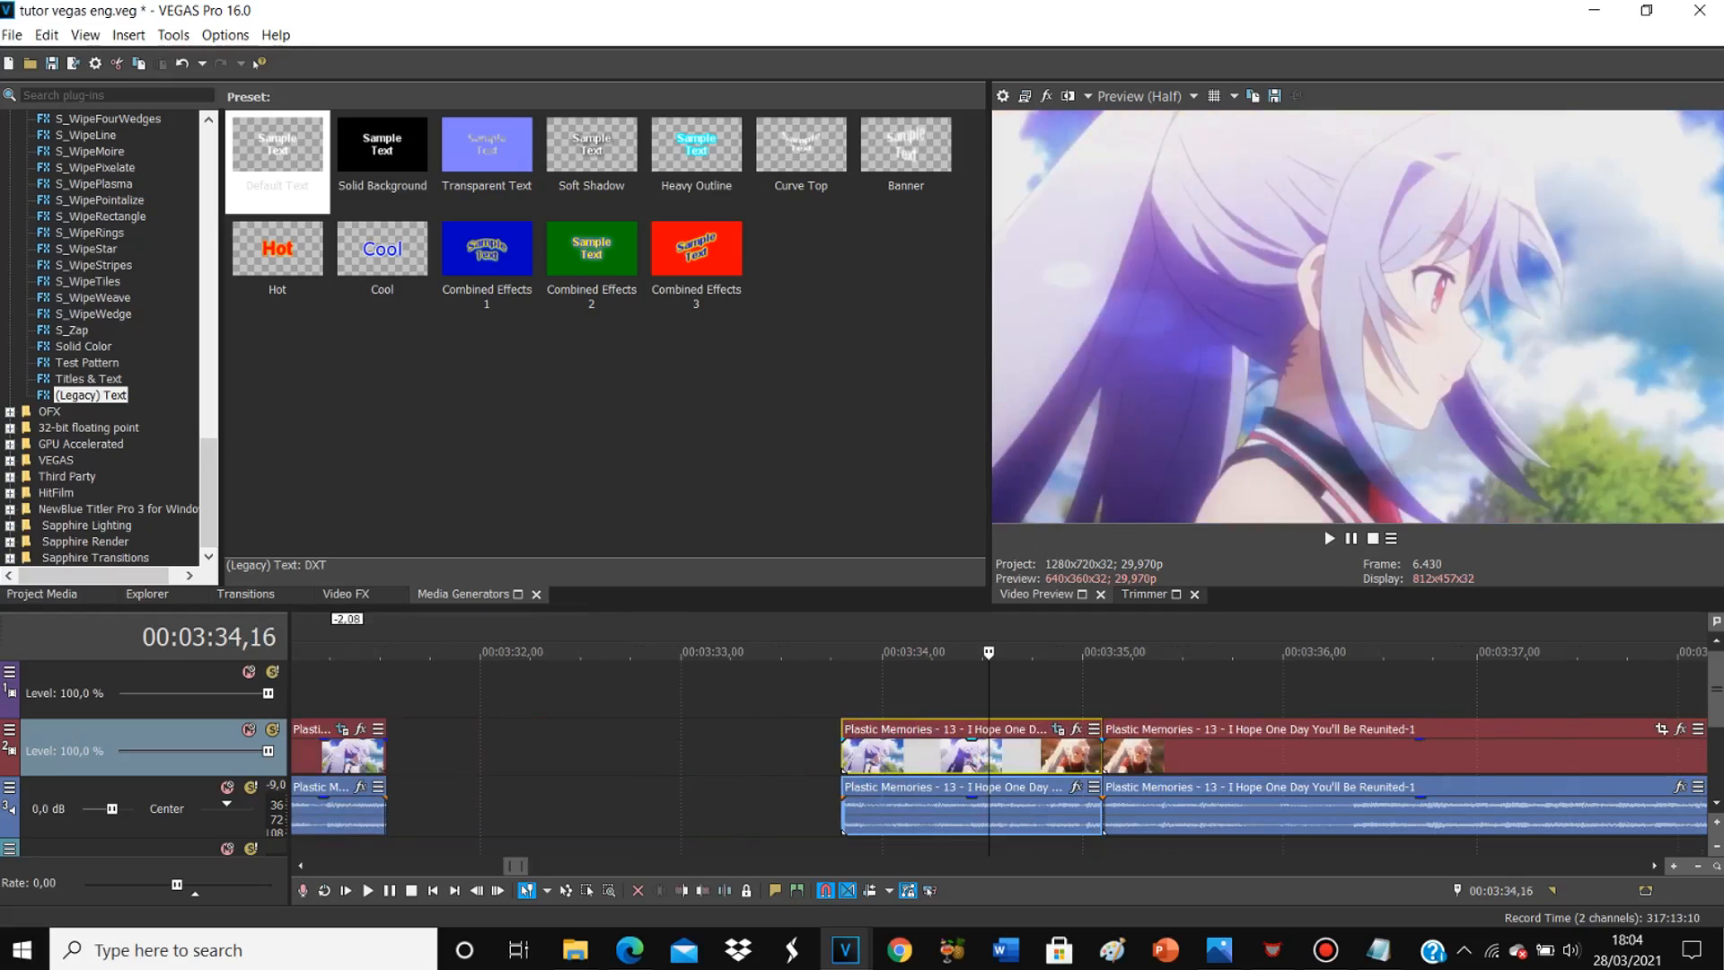
left_click_drag(938, 757, 823, 756)
left_click_drag(1168, 756, 1054, 756)
Step: Switch to Notepad and review the next checklist item, 9. transition and effect
left_click(1378, 949)
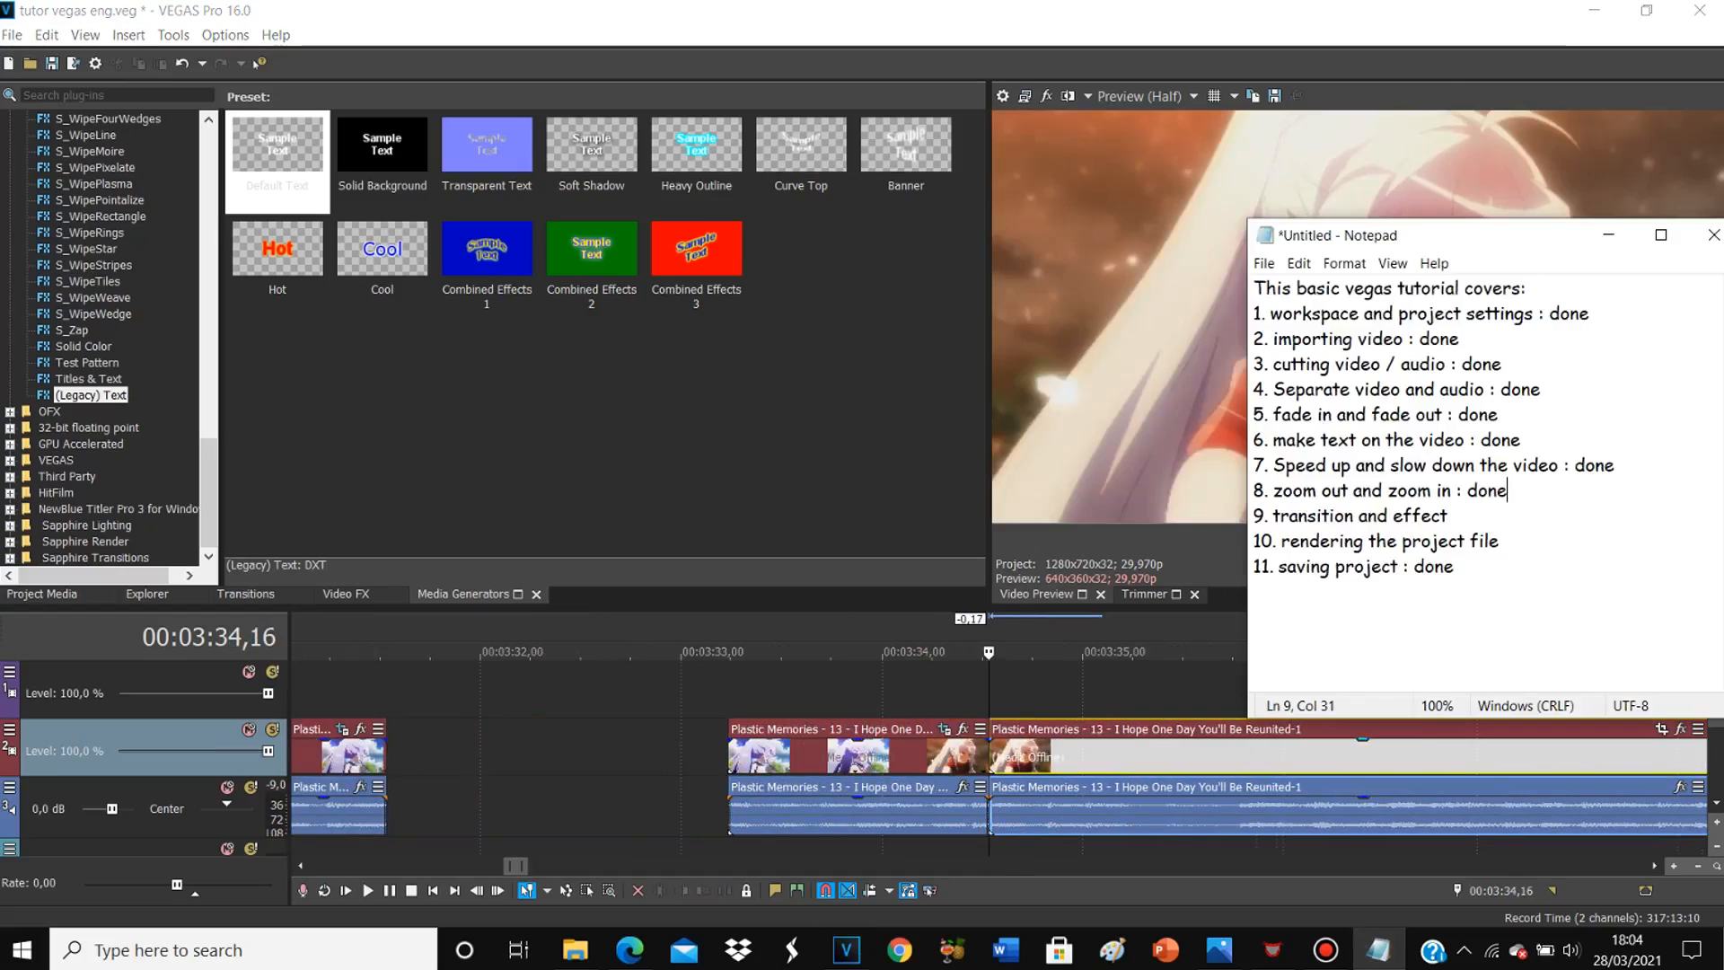
key("Down")
key("shift+Home")
left_click(1290, 542)
Step: Extend the middle clip's end and the last clip's start over each other to create a 0,14 crossfade
left_click(921, 692)
left_click(928, 757)
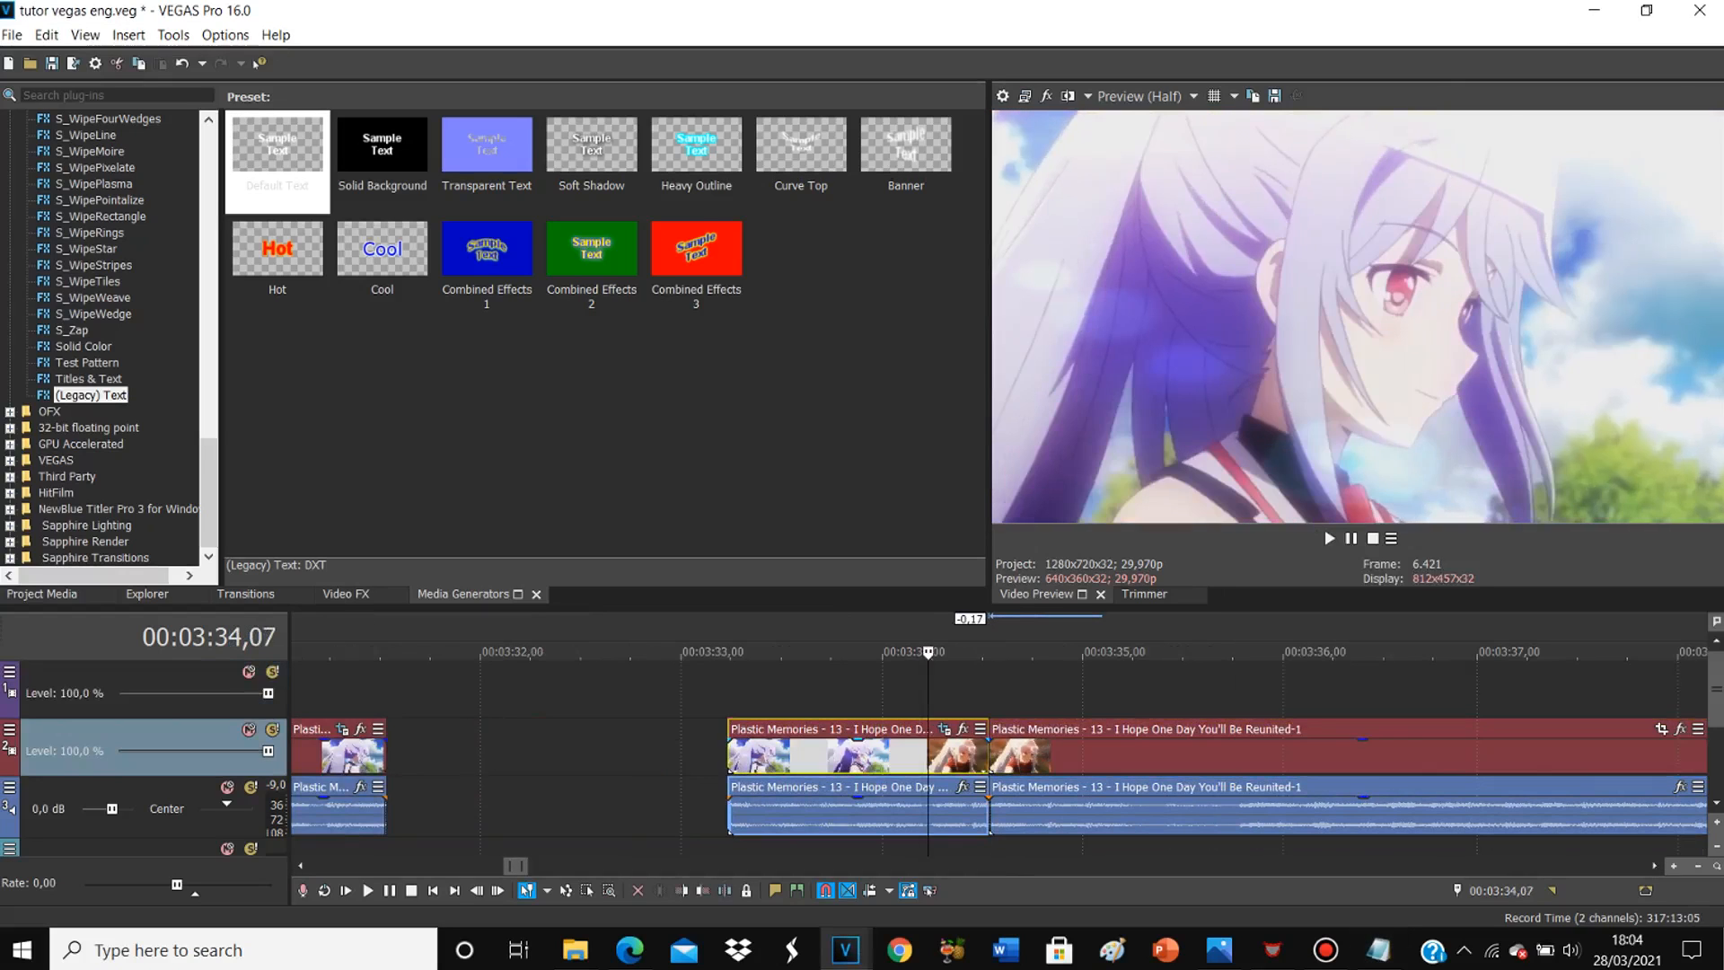
scroll(929, 756, "up", 2)
left_click_drag(1069, 757, 1113, 756)
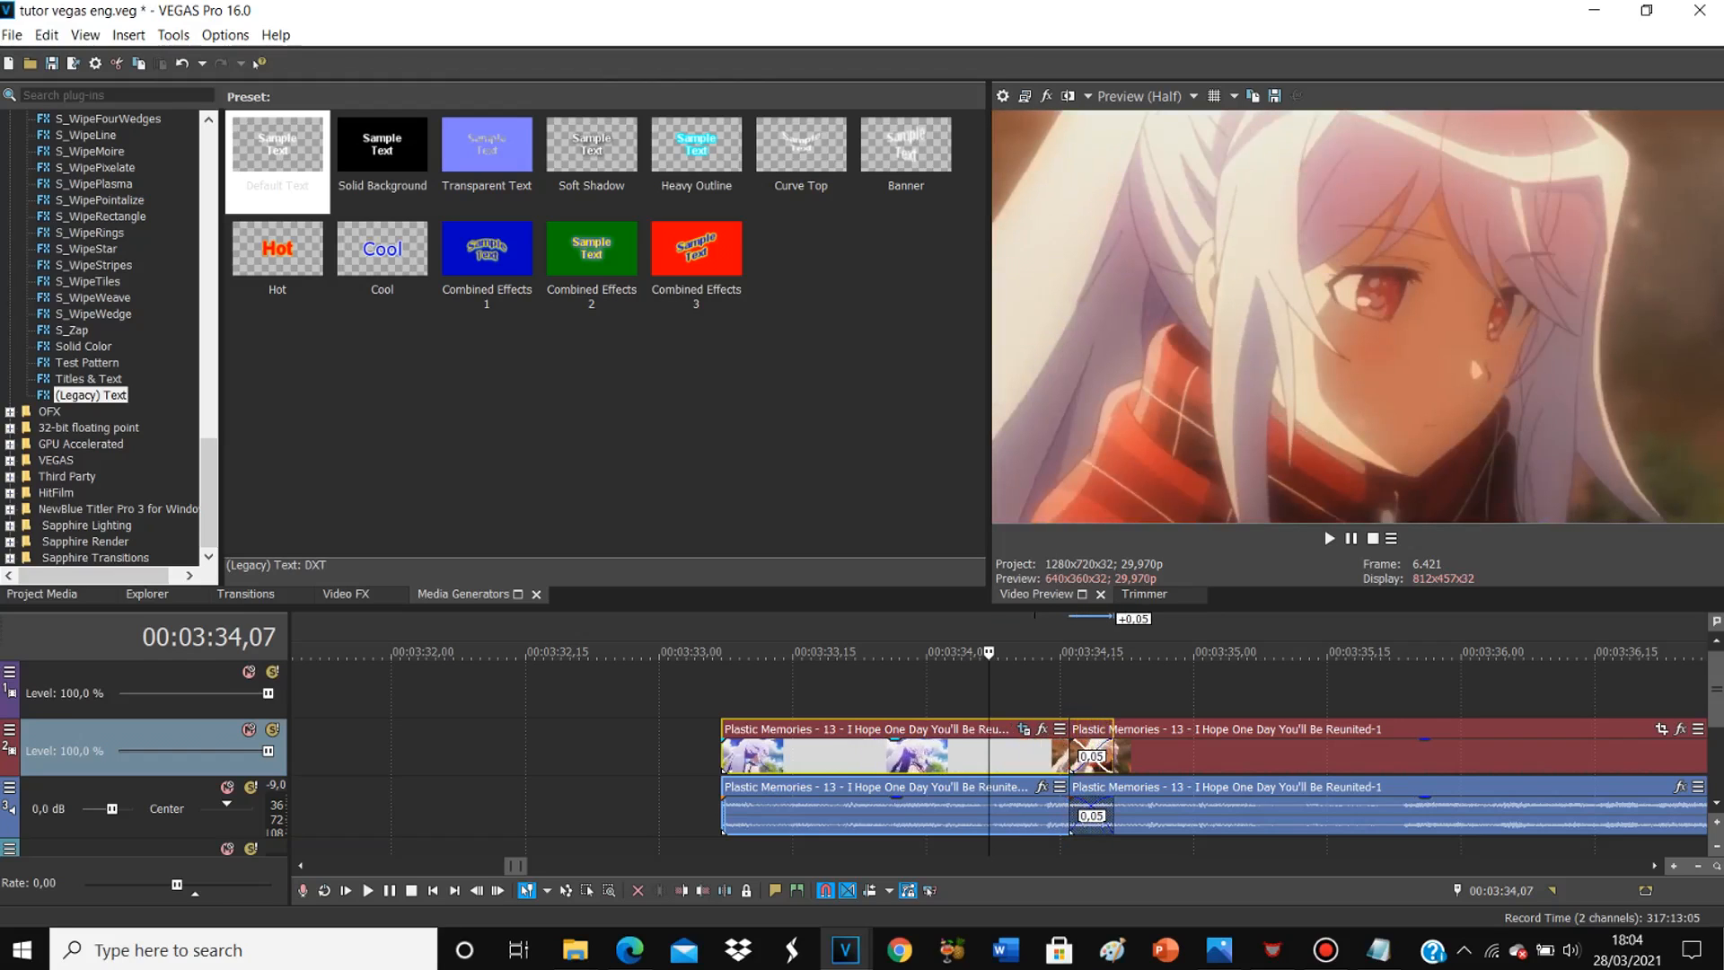
left_click(1141, 756)
left_click_drag(1069, 756, 1007, 756)
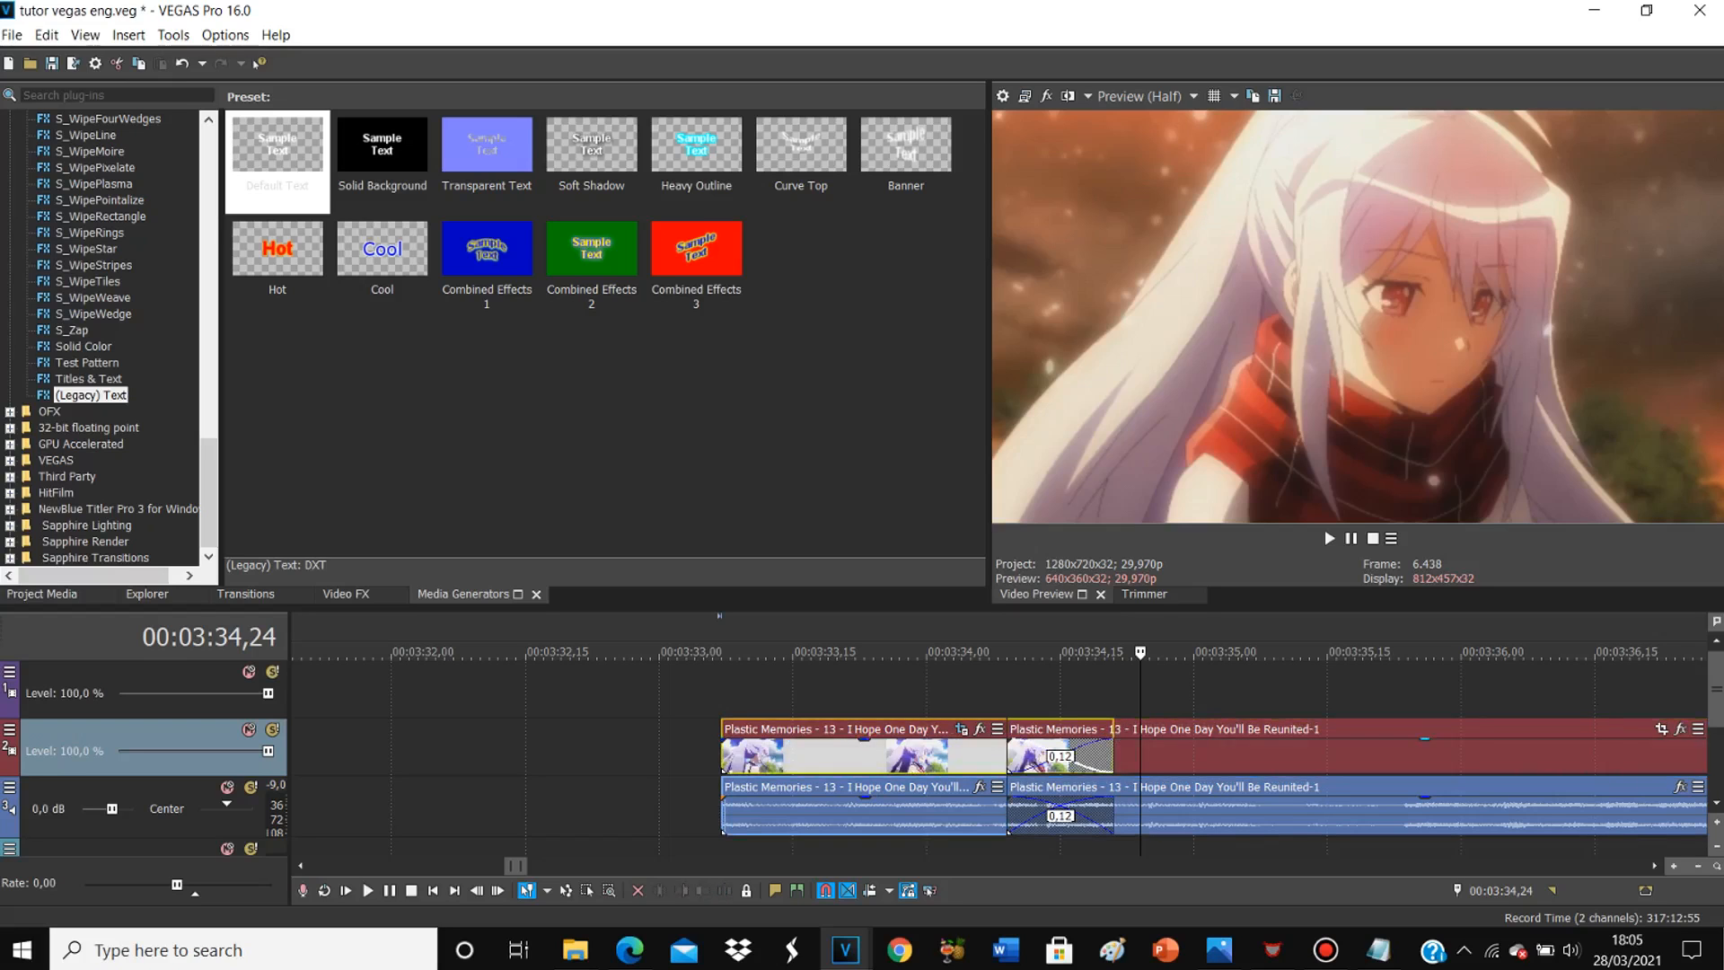
left_click_drag(1114, 756, 1131, 756)
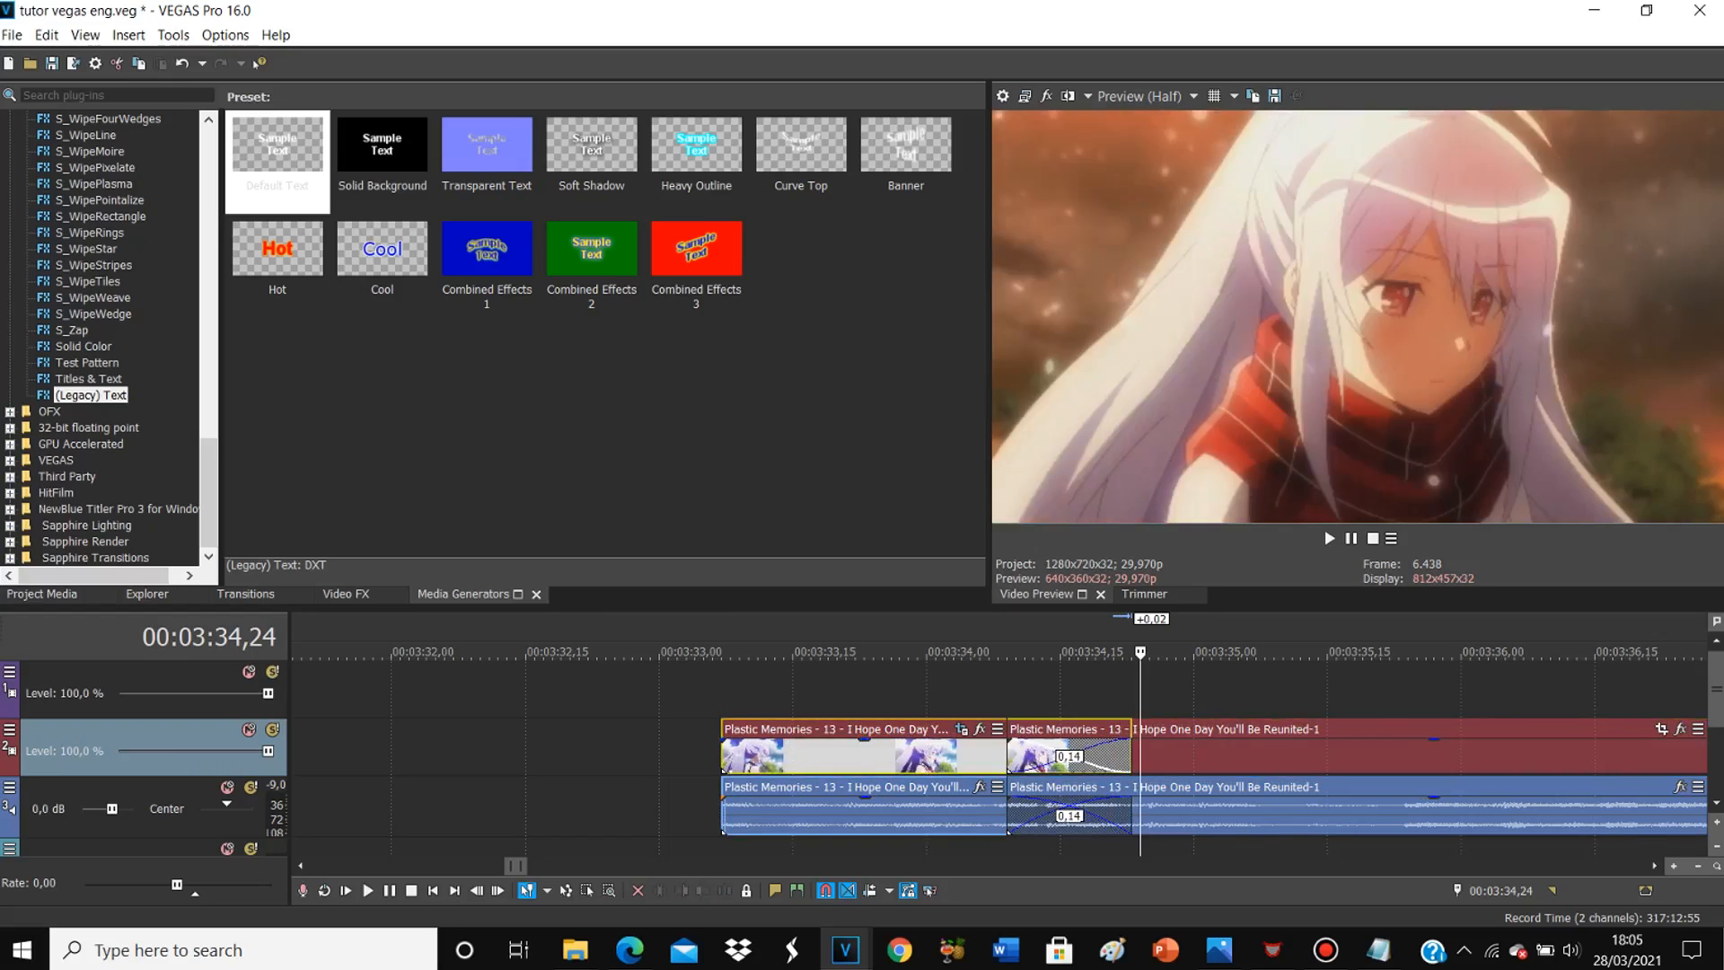
Step: Mute the audio track and preview the crossfade from 00:03:33,24
left_click(227, 788)
left_click(873, 691)
key("space")
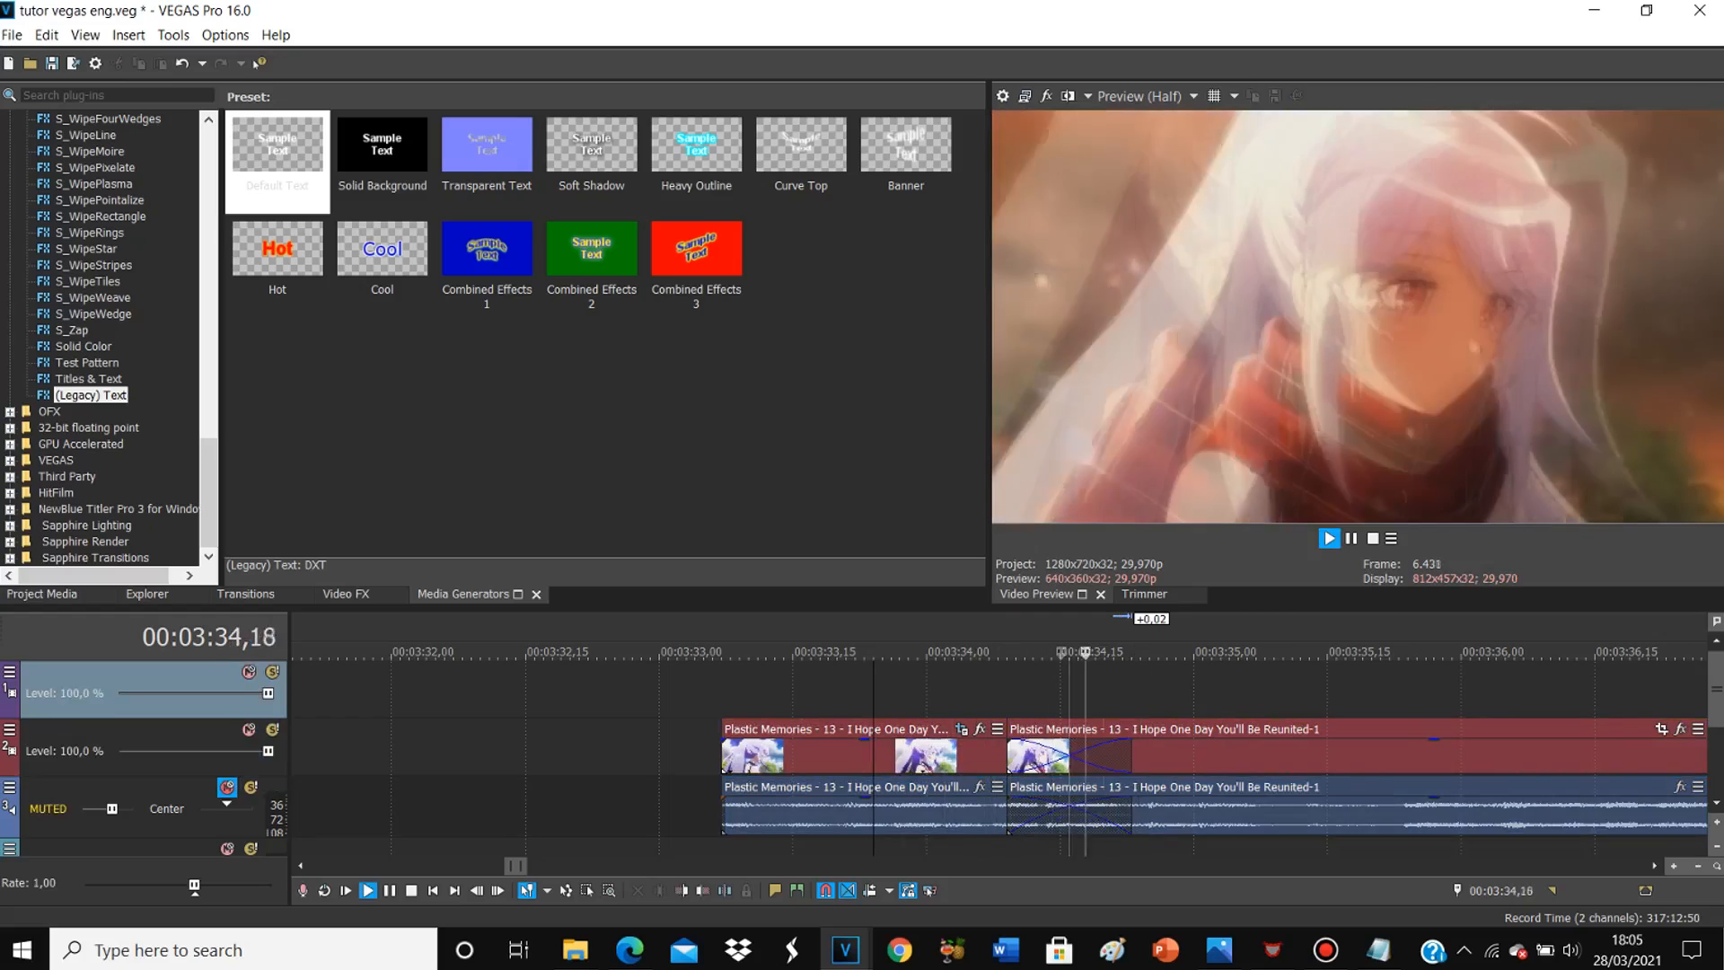
key("space")
Step: Display the available transitions and replay the plain crossfade, including from the middle clip's start at 00:03:33,07
left_click(245, 594)
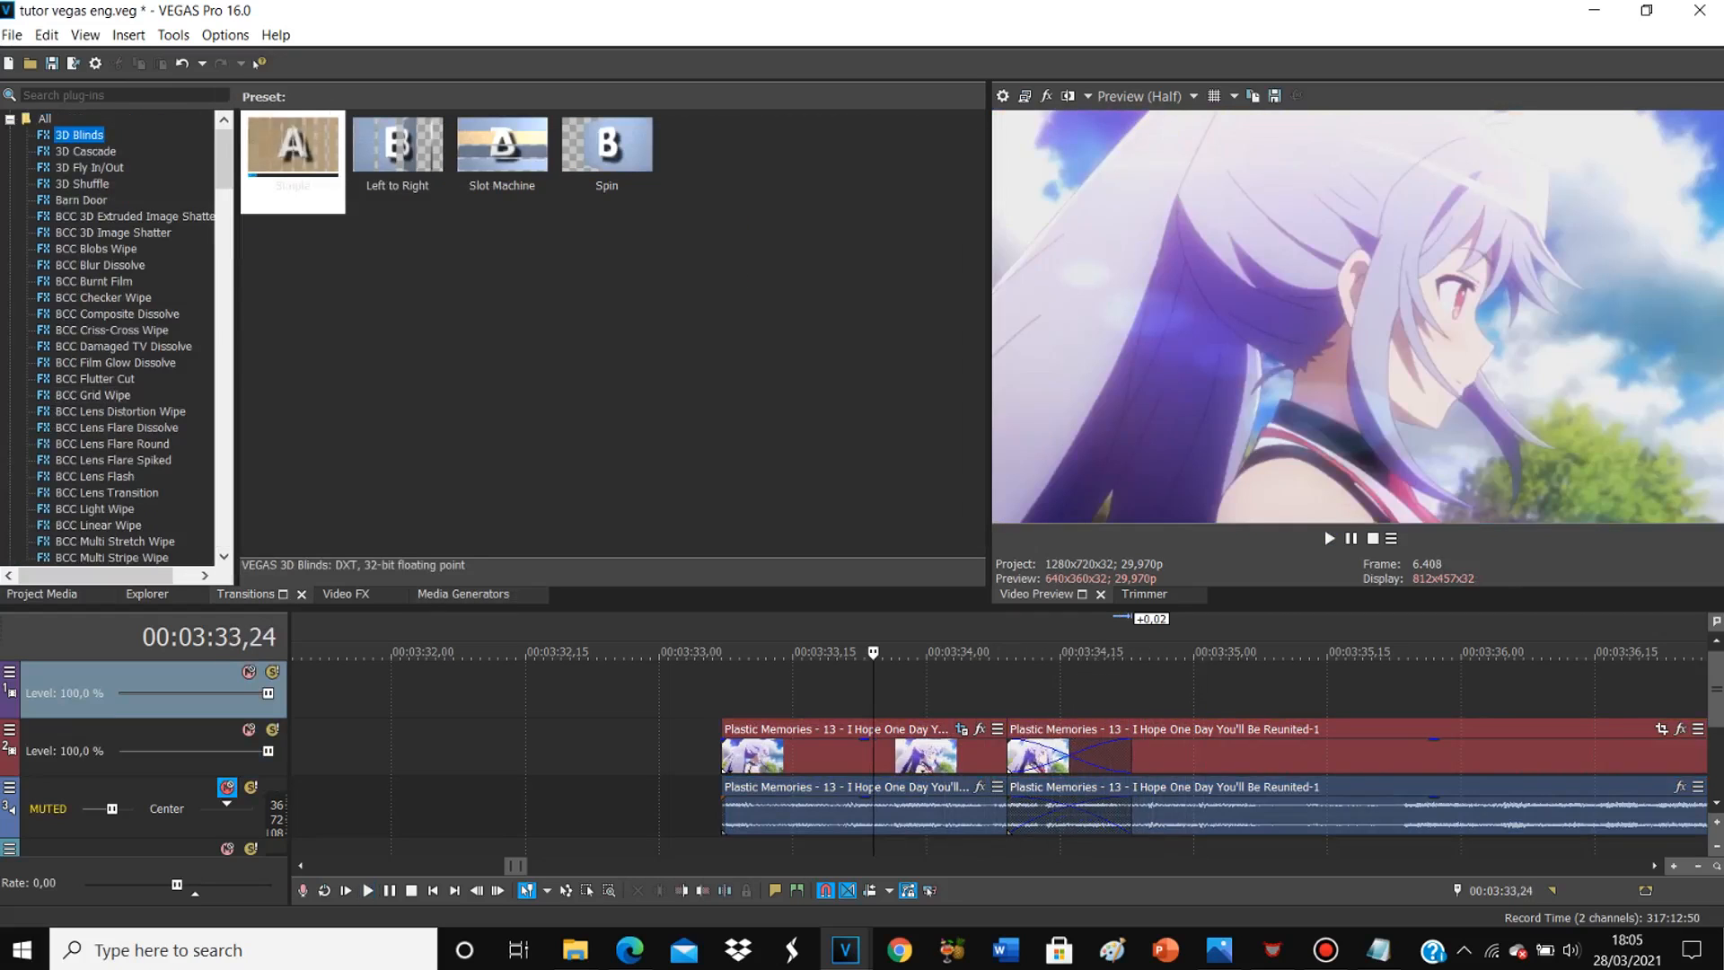
key("space")
key("space")
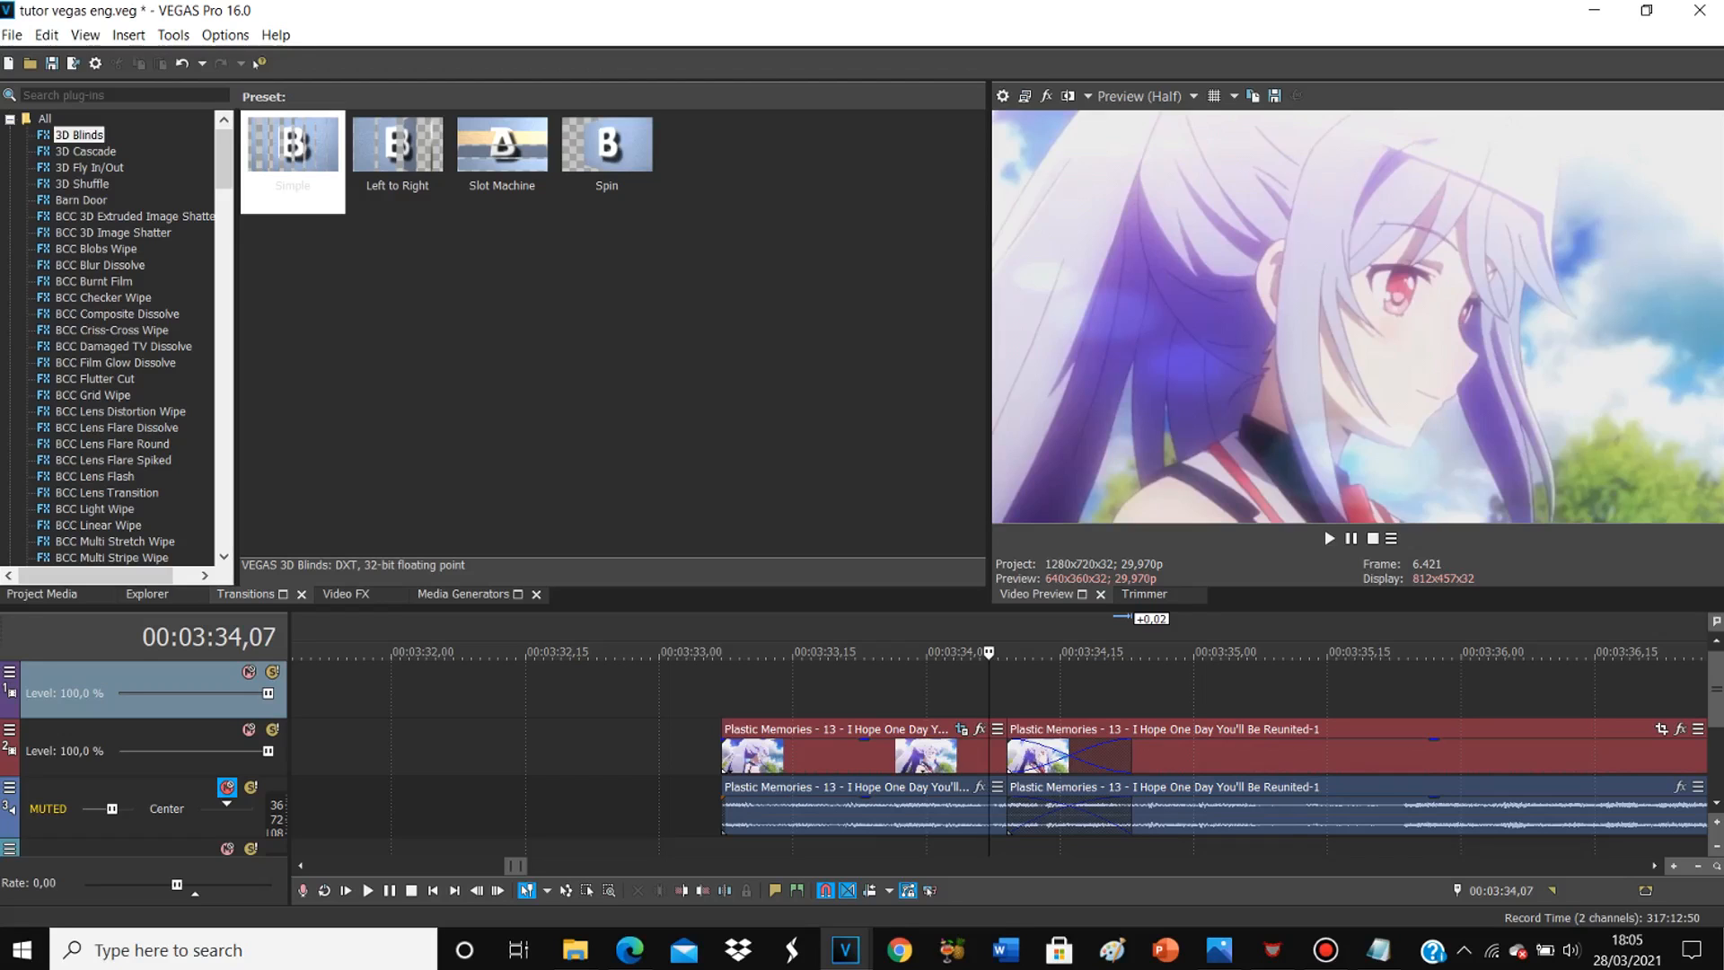
key("space")
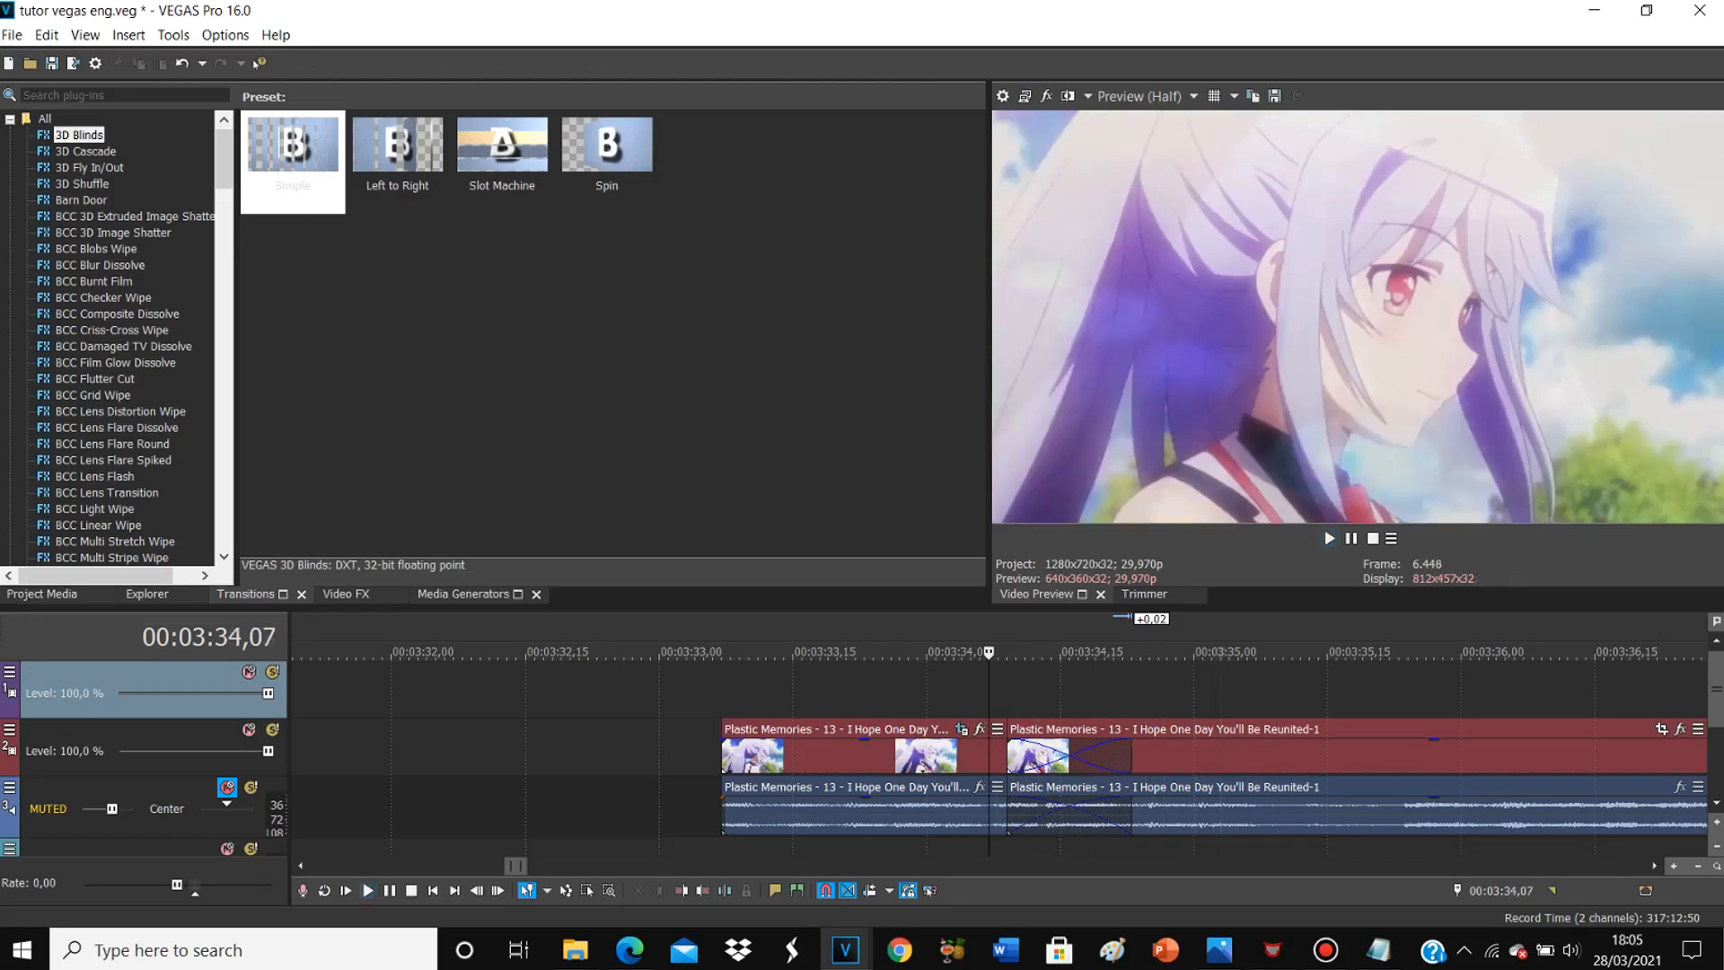
key("space")
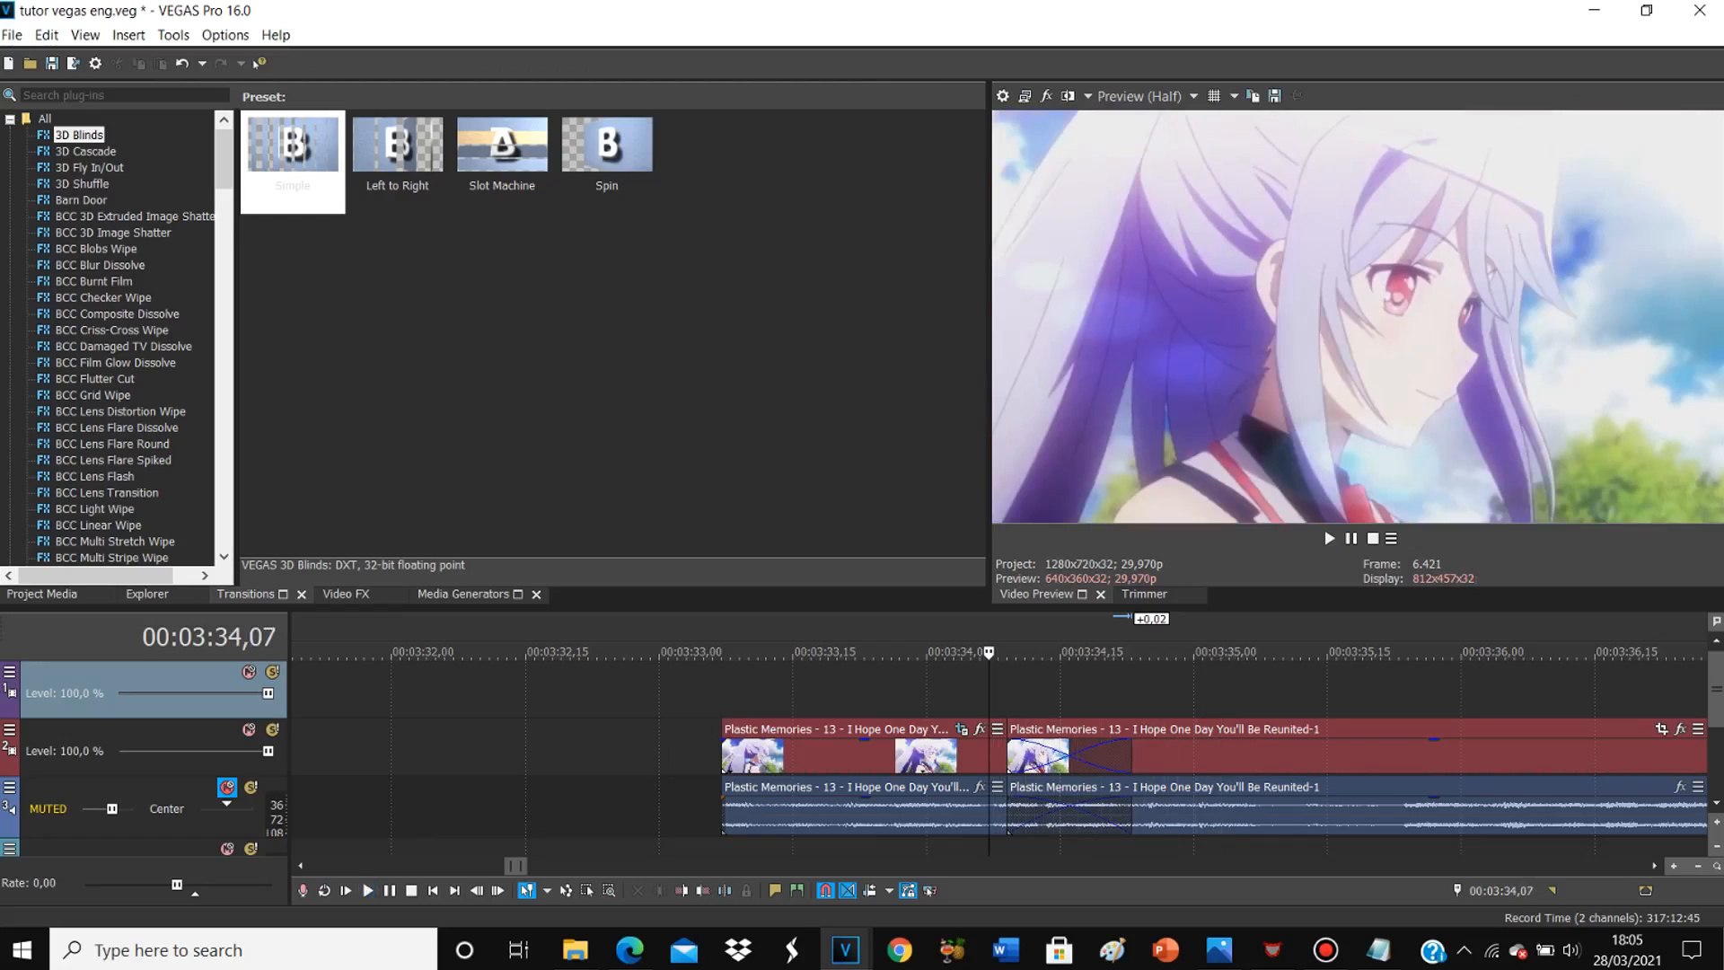
left_click(723, 689)
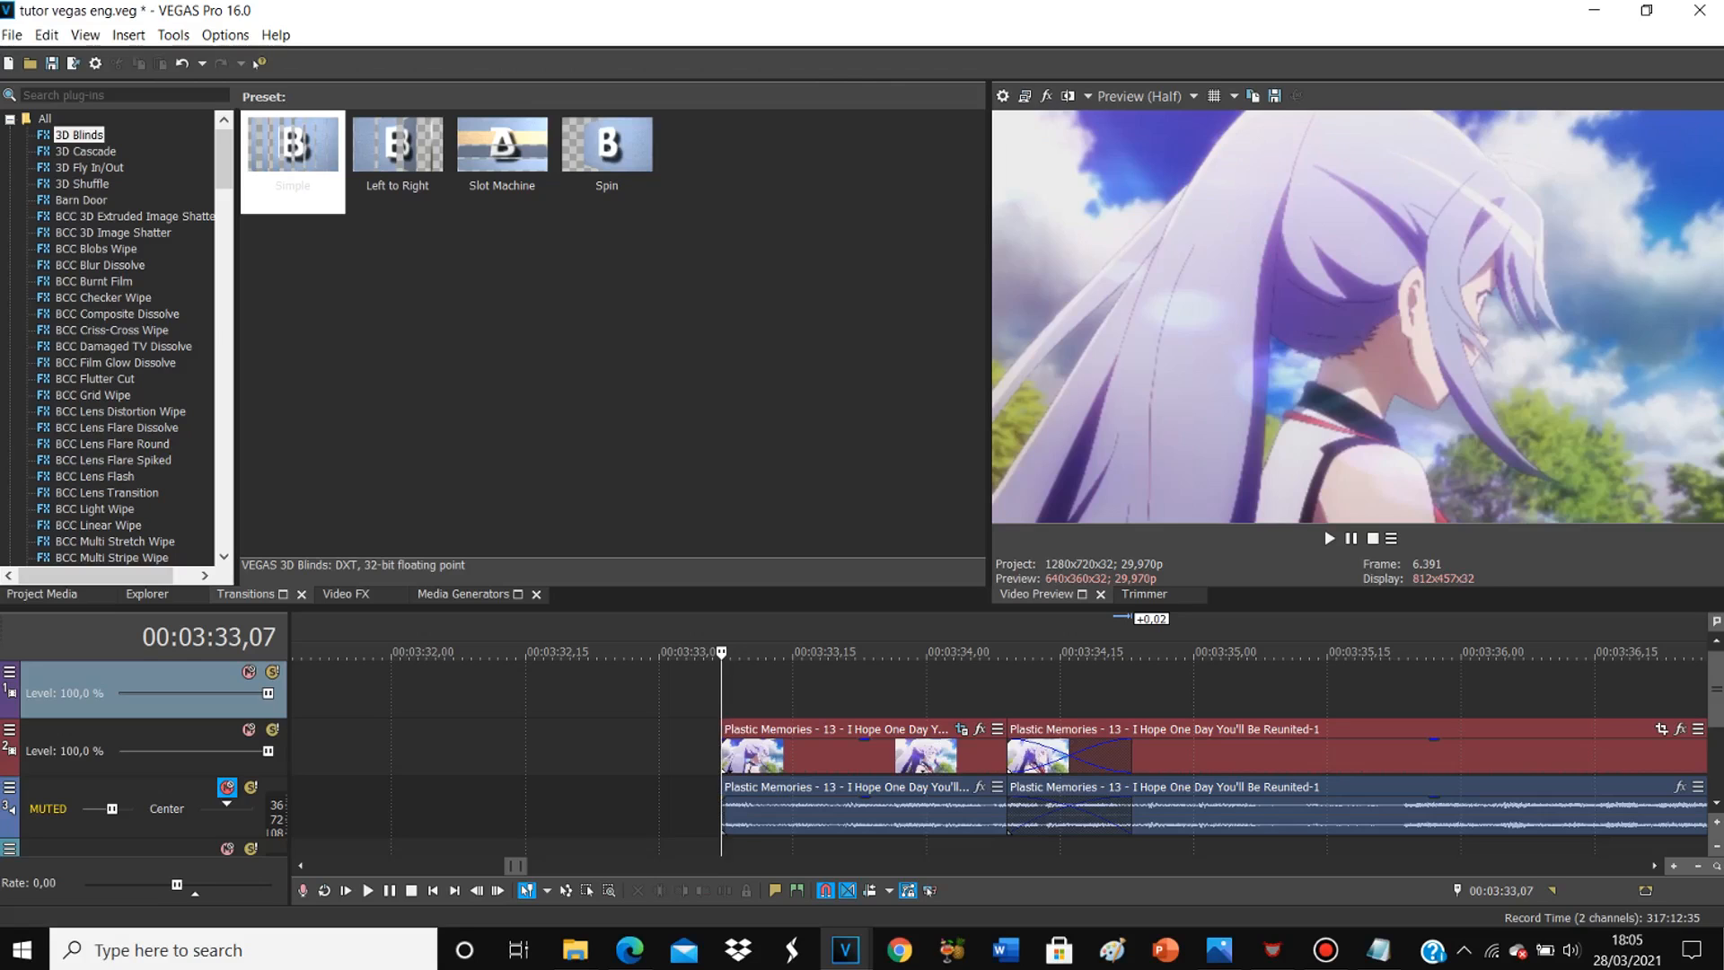
key("space")
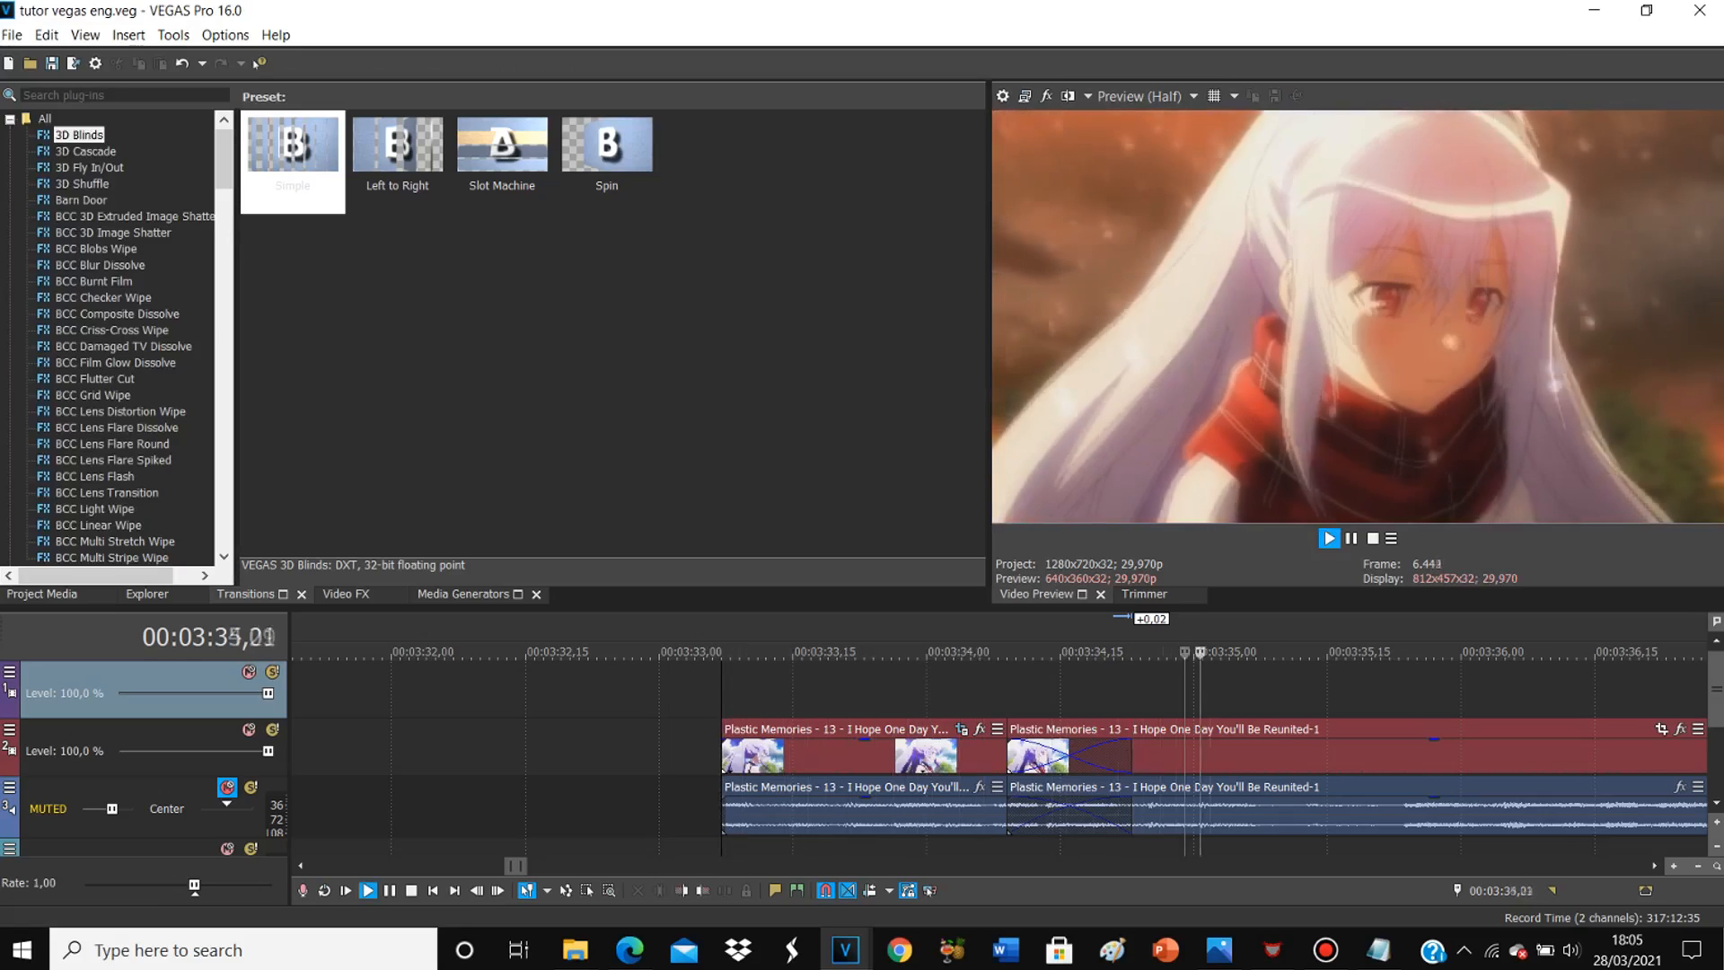
key("space")
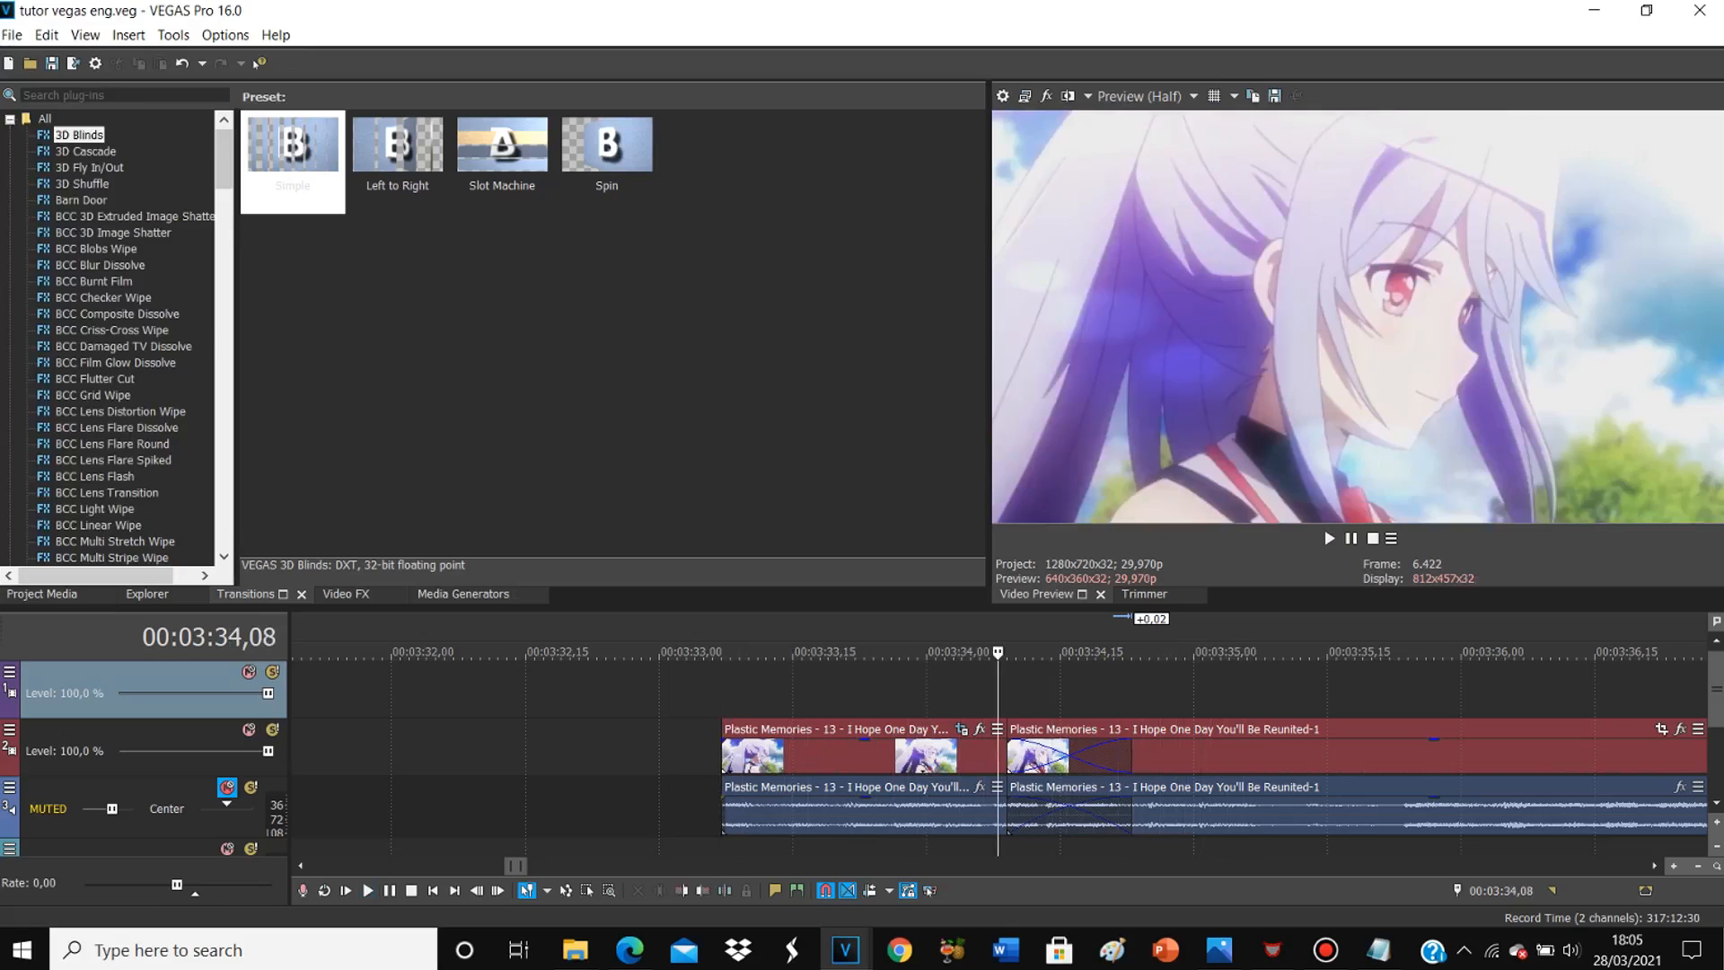
Step: Apply the Dissolve transition's Fade Through Black preset to the crossfade between the middle and last clips, and close its settings
scroll(108, 336, "down", 12)
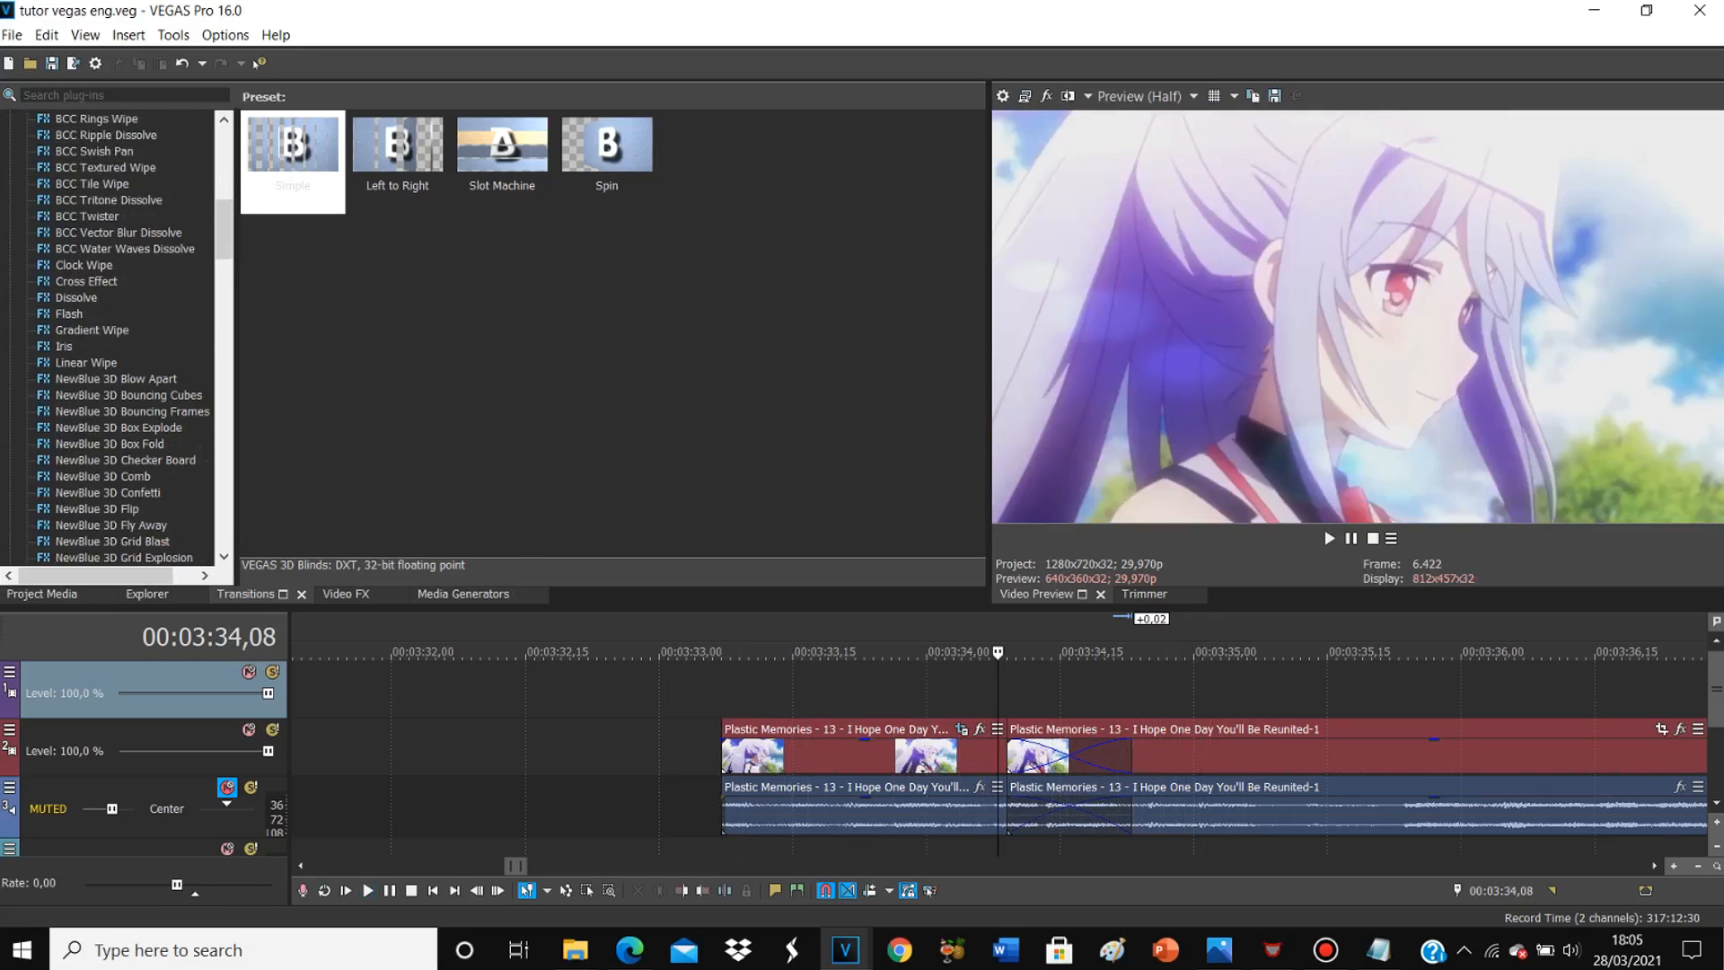
left_click(76, 299)
left_click(607, 359)
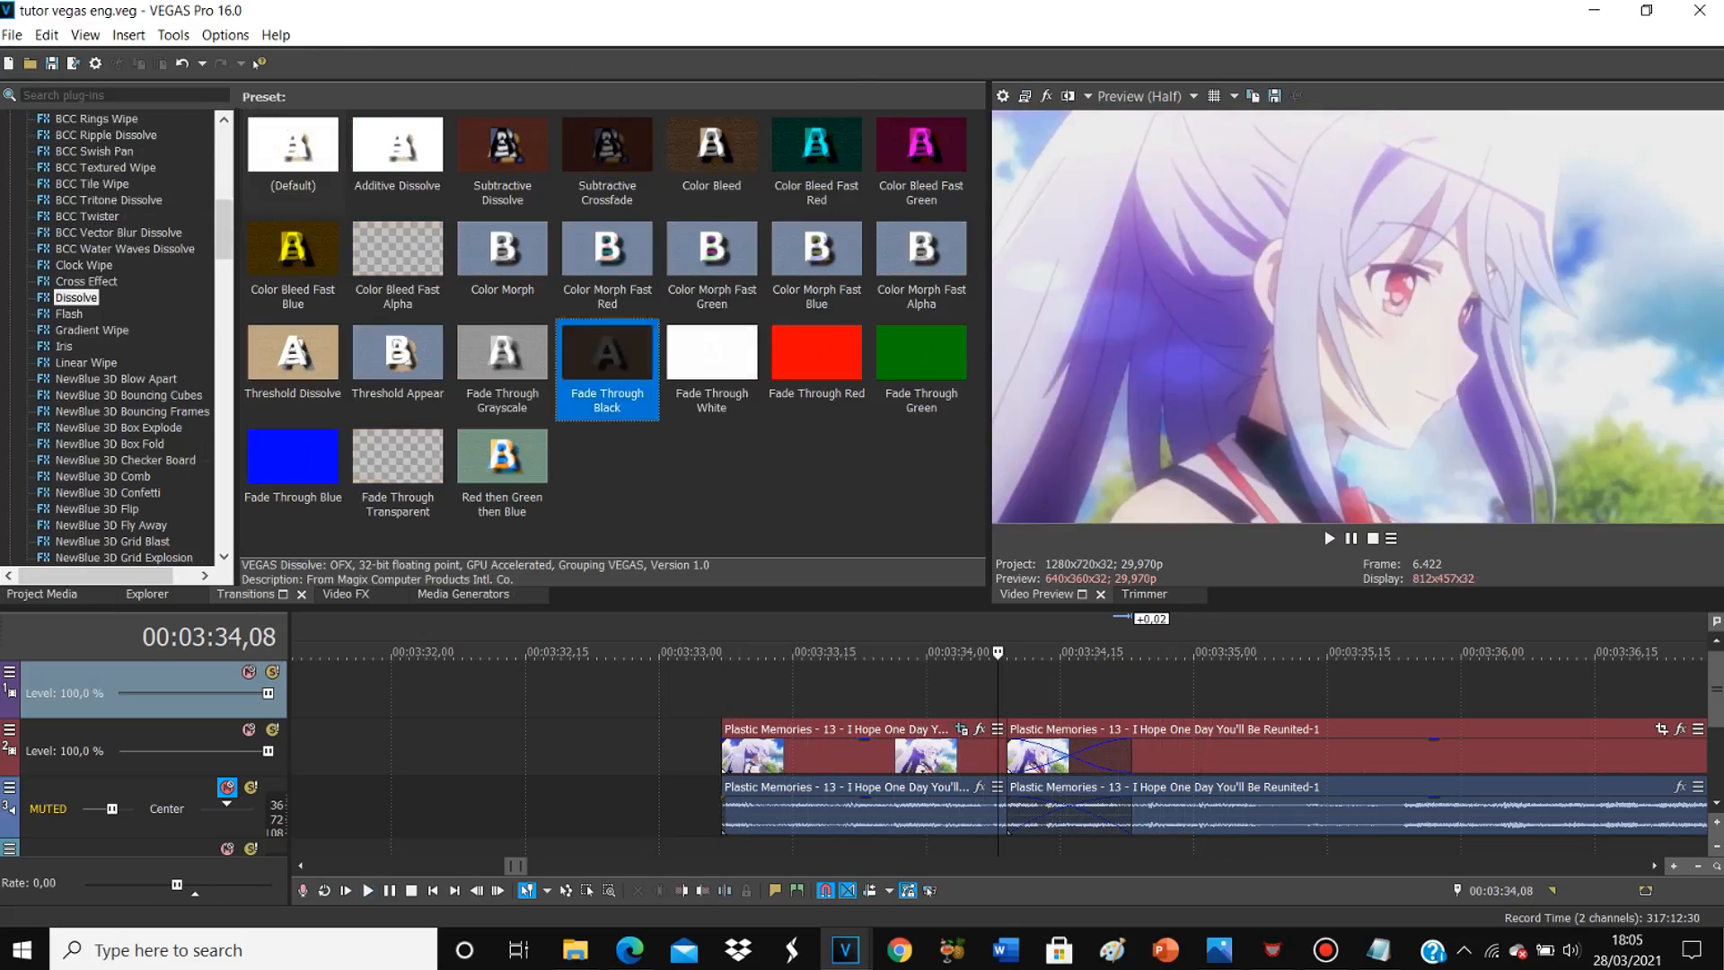
left_click_drag(607, 359, 1069, 757)
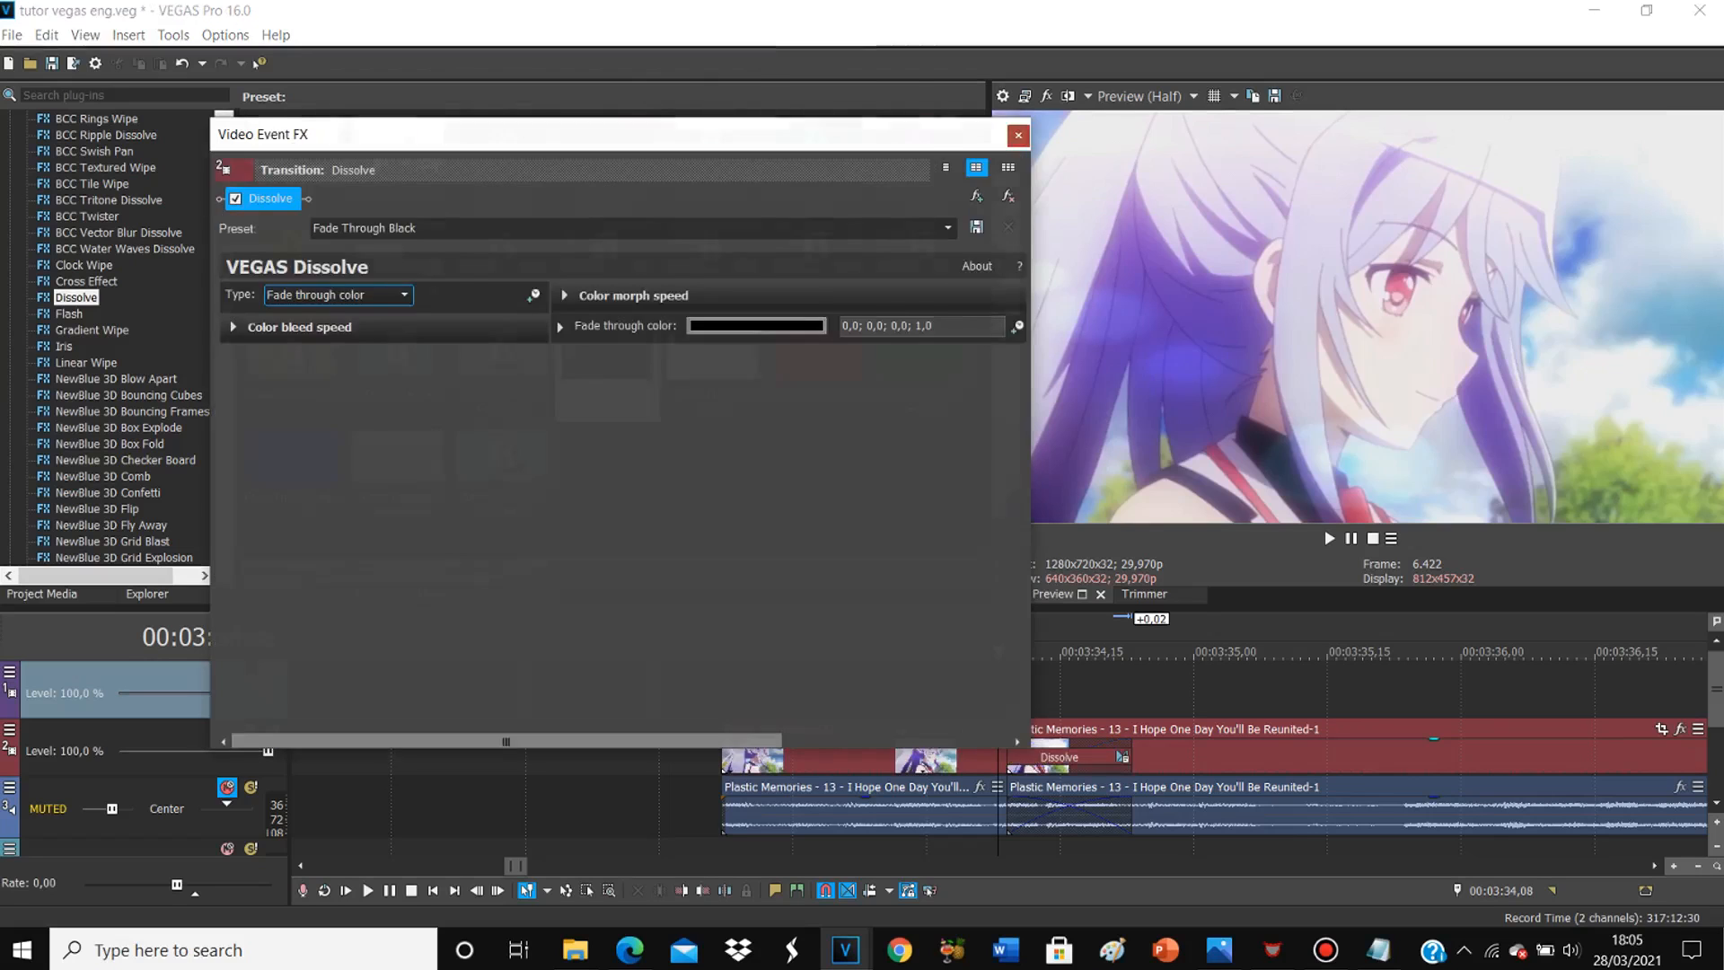
left_click(1019, 136)
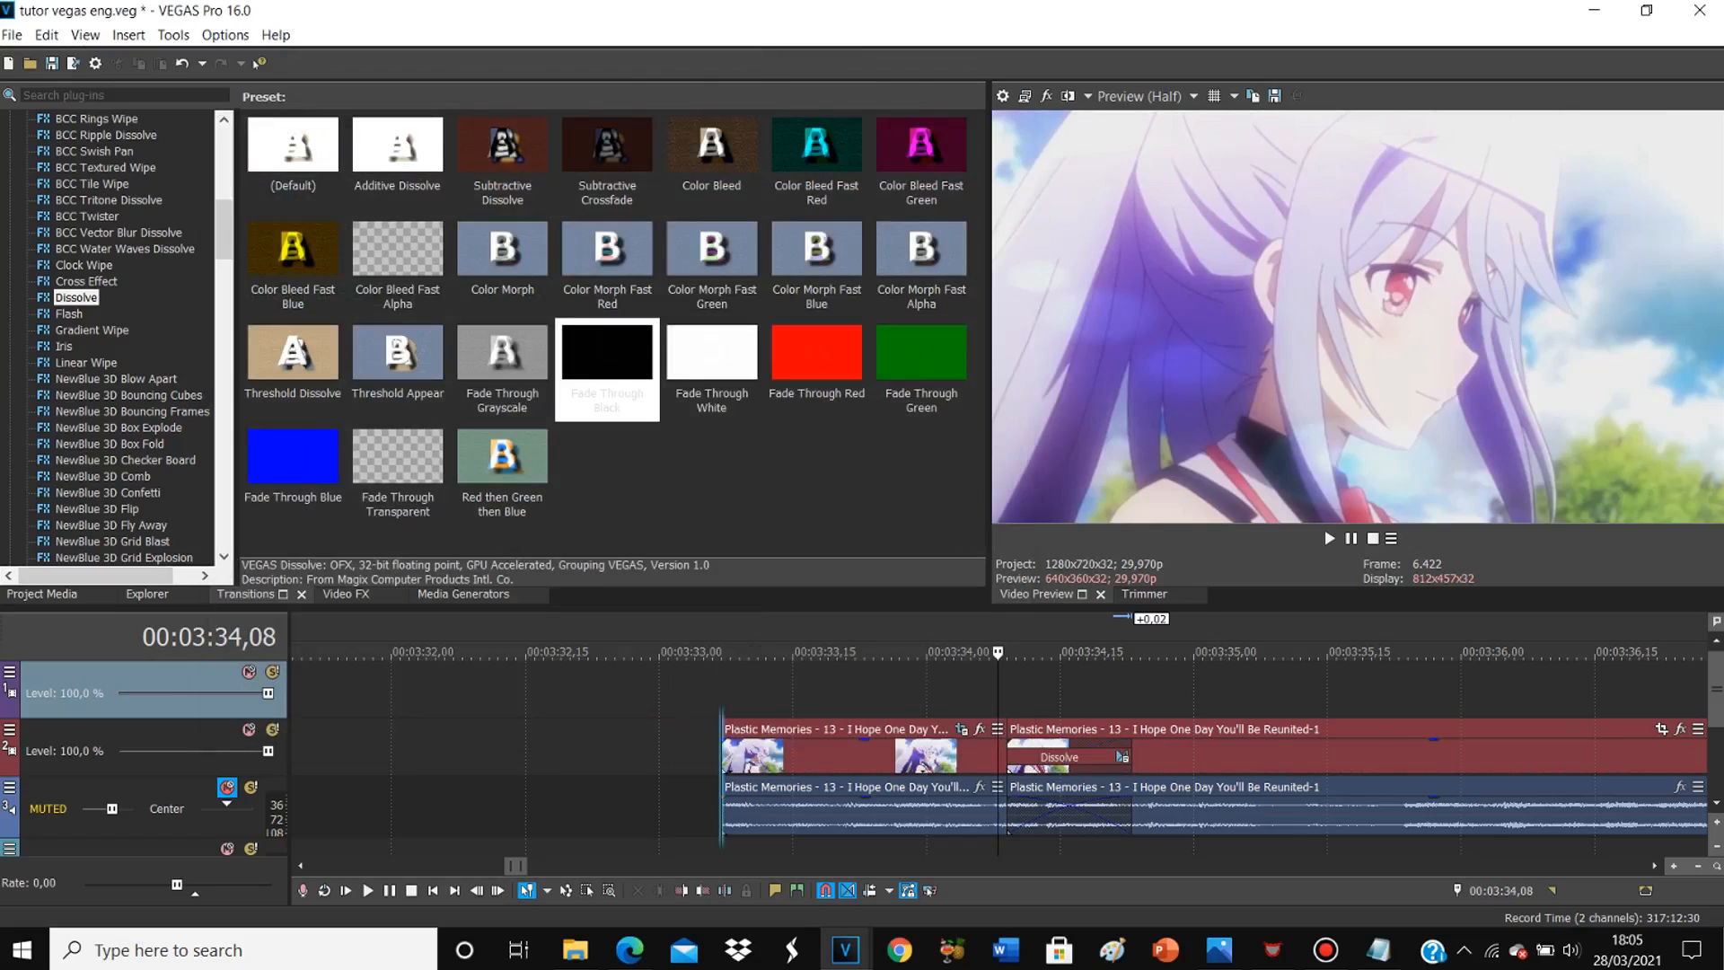
Step: Preview the Fade Through Black transition repeatedly, starting from 00:03:33,07 and from about 00:03:34,01
left_click(721, 690)
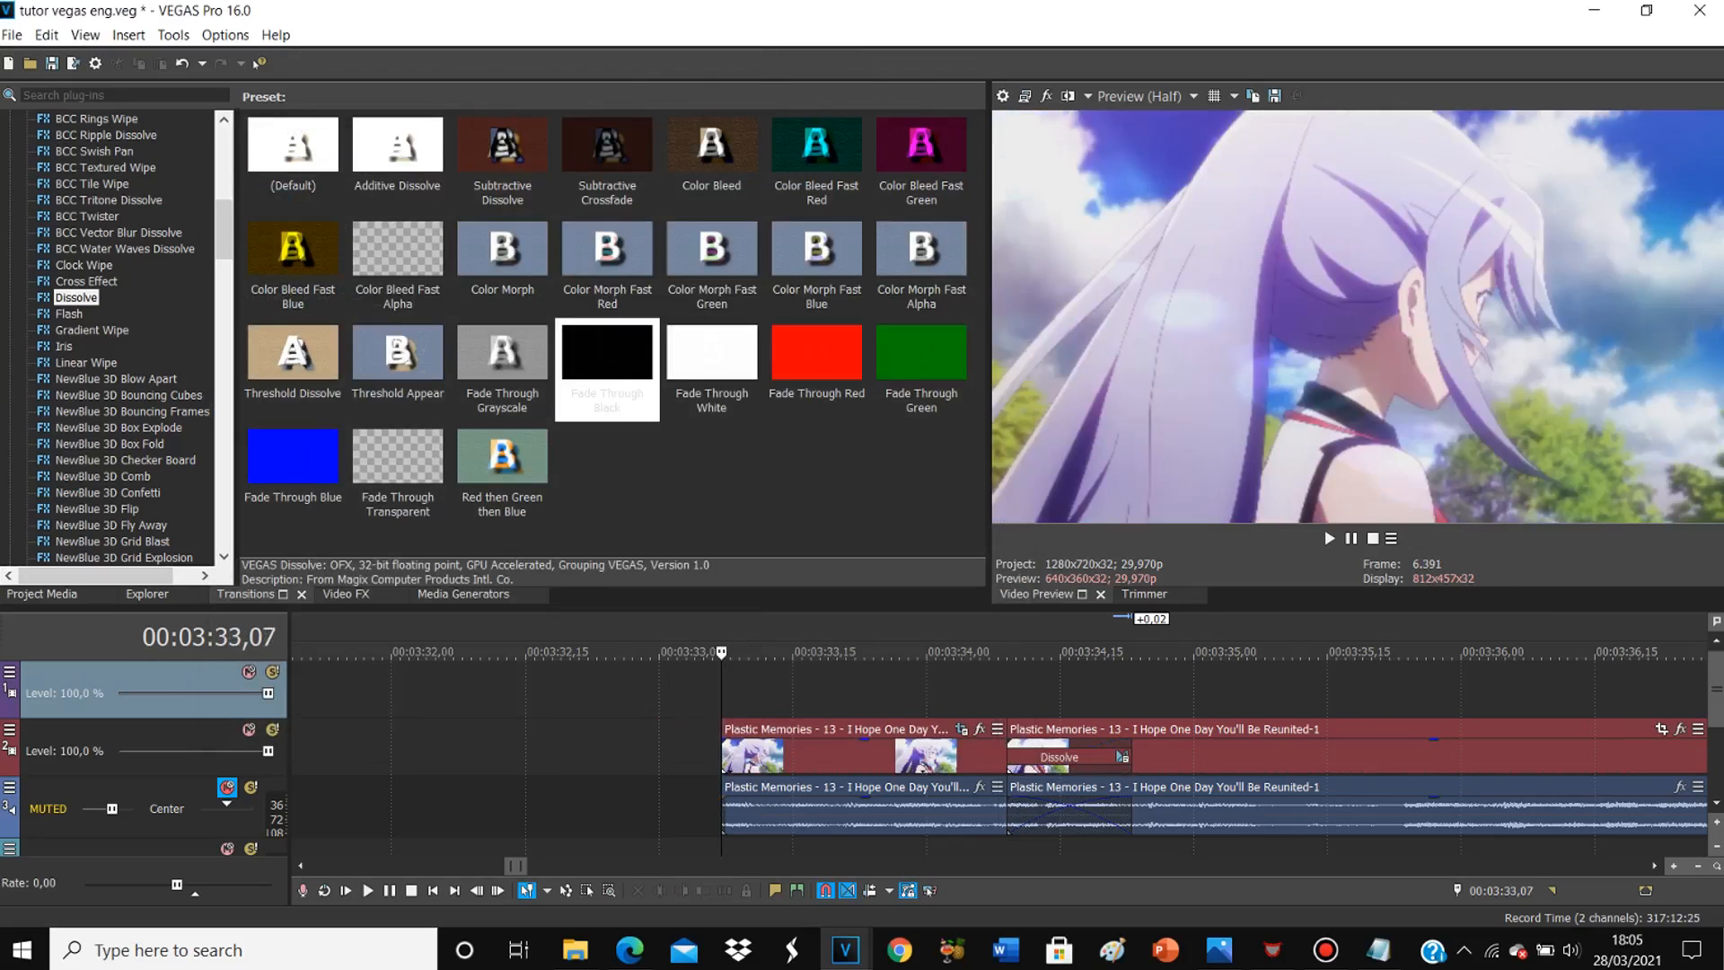
key("space")
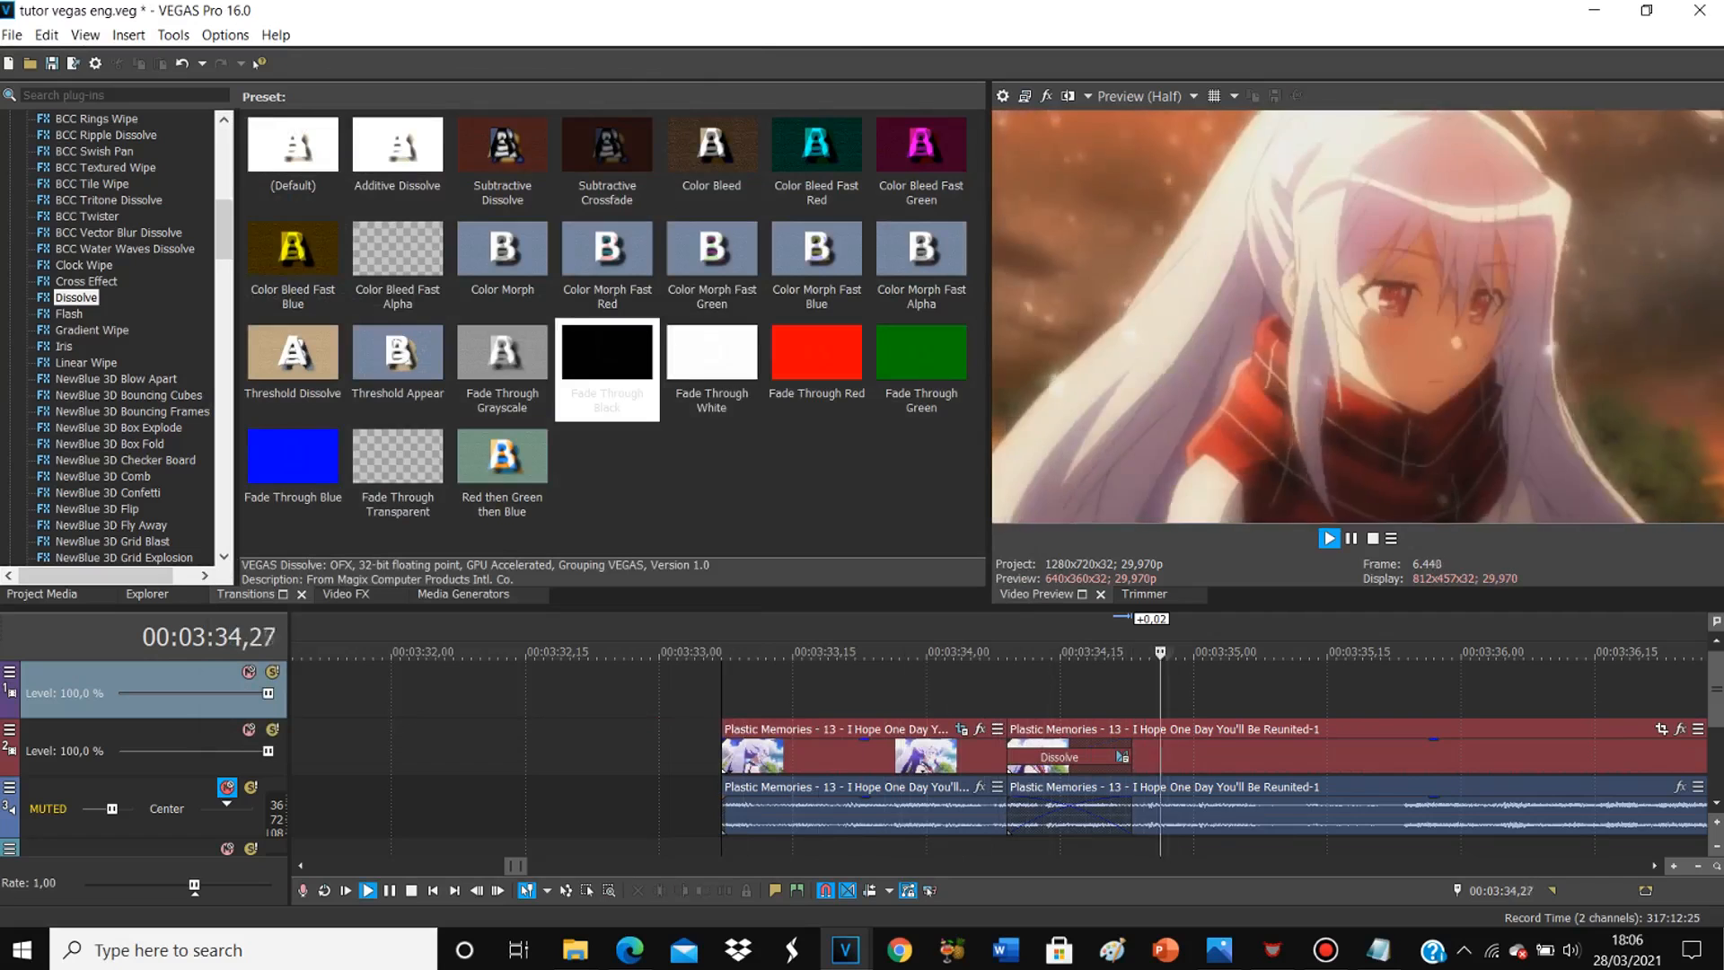
left_click(926, 763)
key("space")
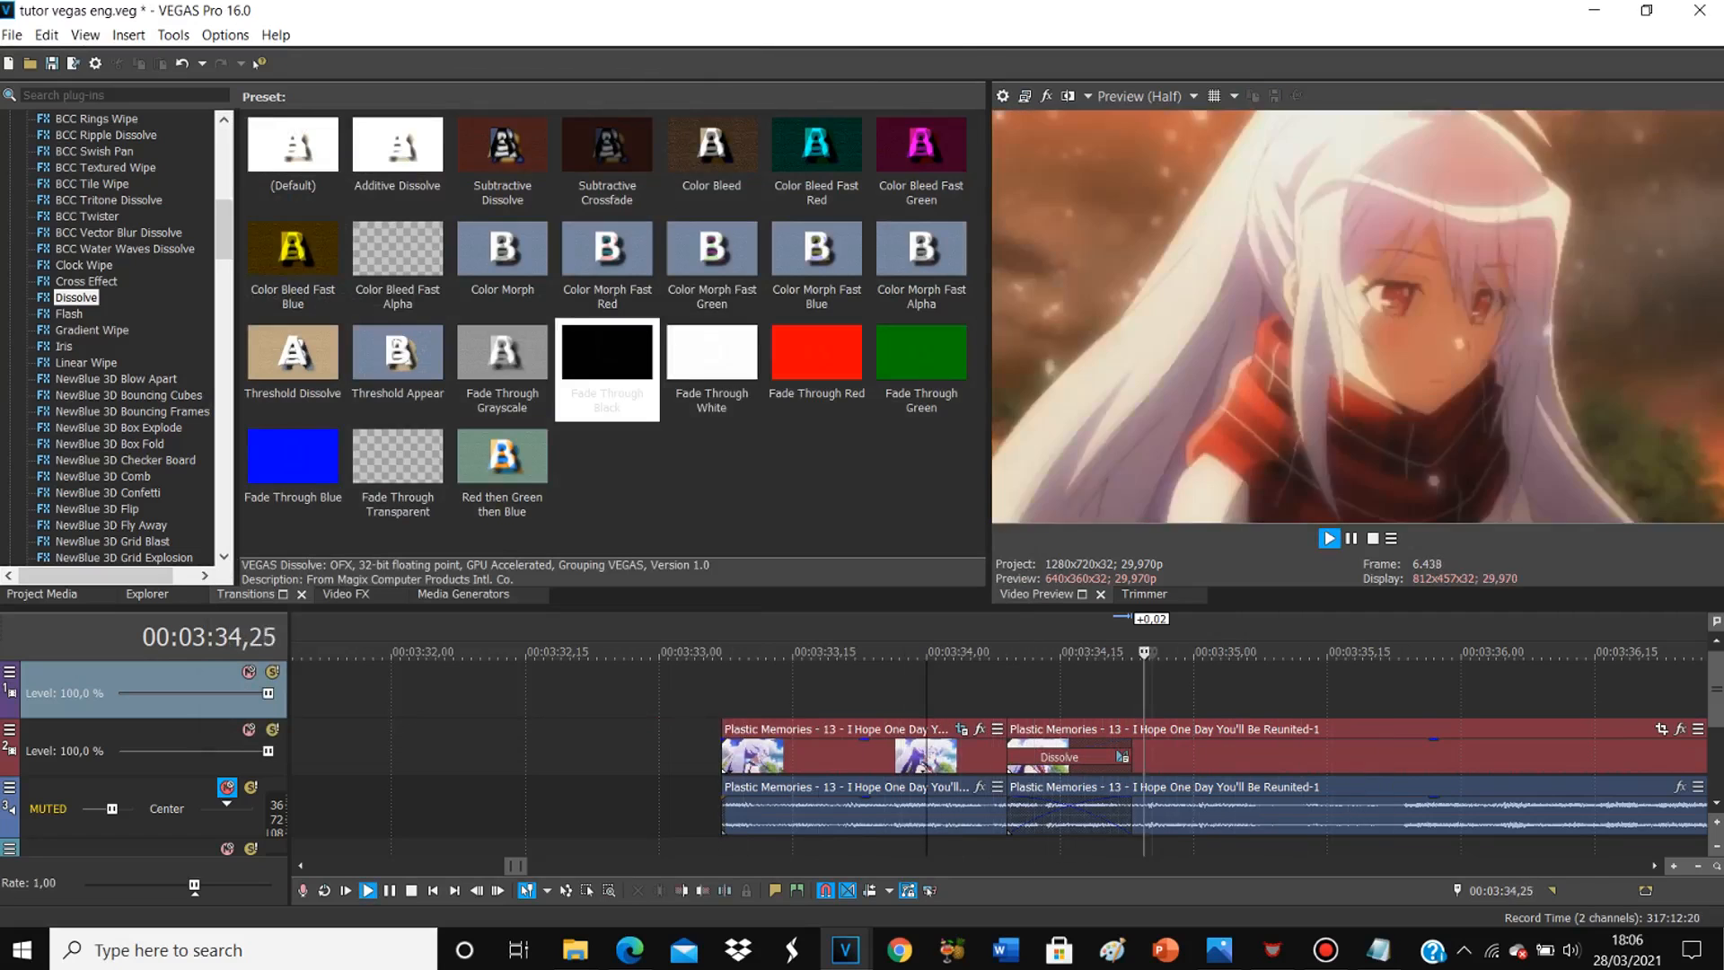
key("space")
key("space")
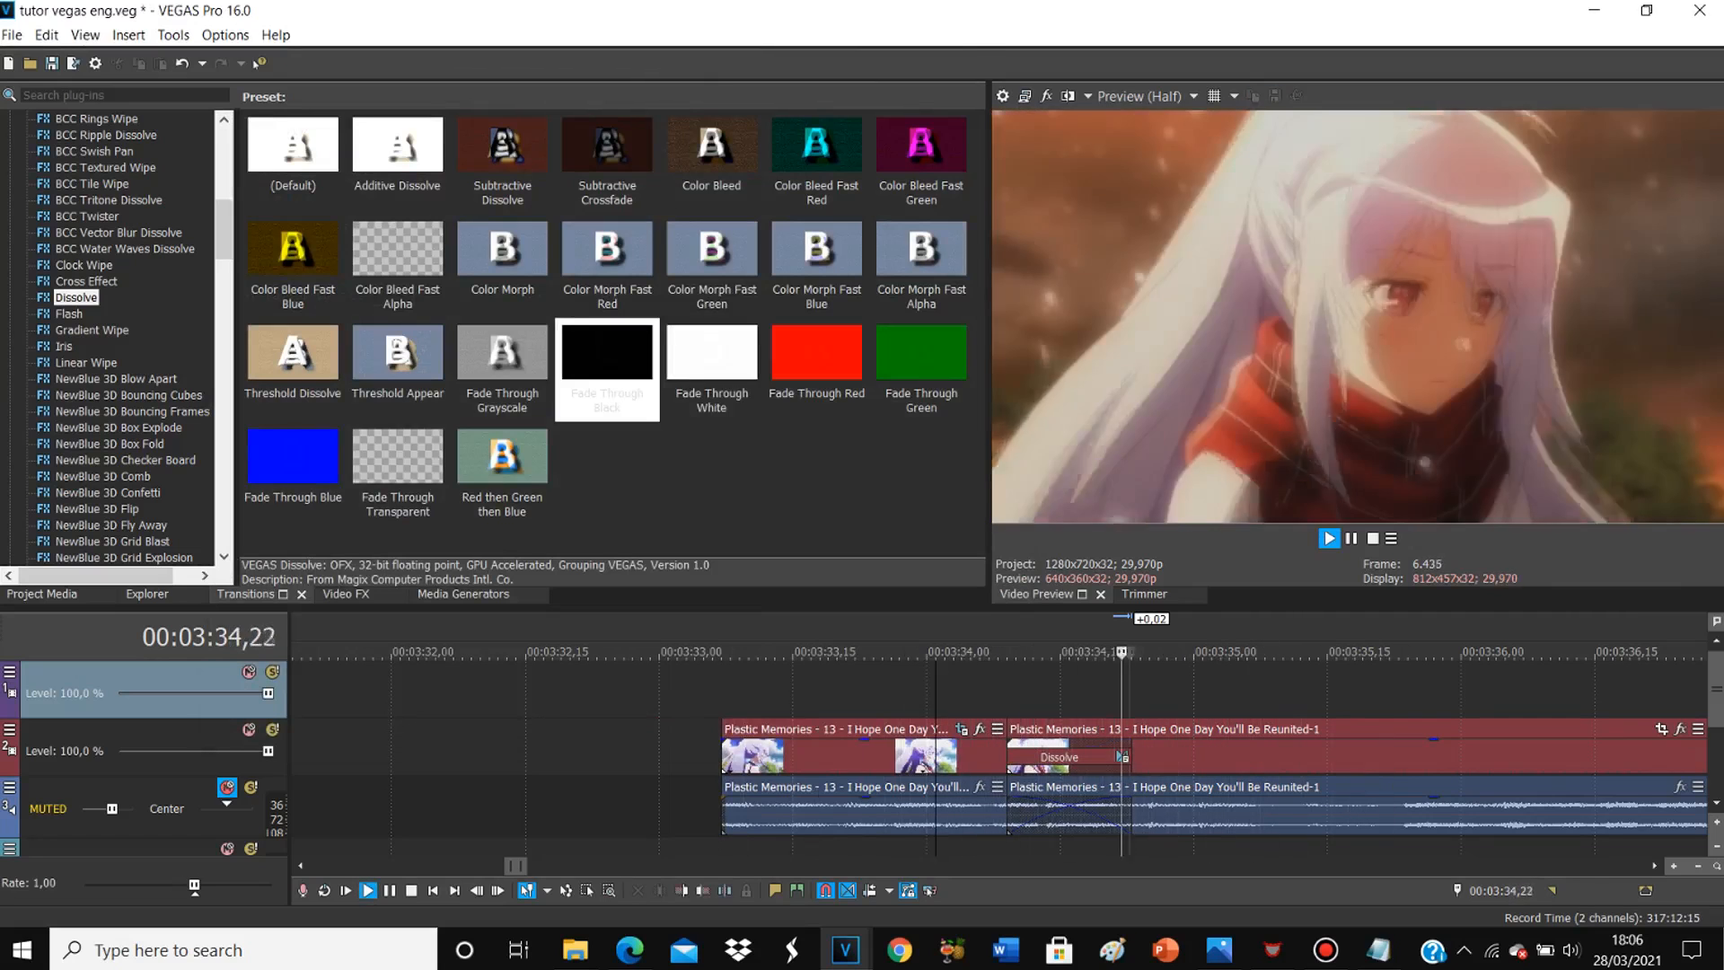
key("space")
key("space")
key("space")
key("space")
key("space")
Step: Replace the crossfade's transition with the Dissolve preset Fade Through White, close its settings, and preview it from 00:03:34,01
left_click_drag(711, 354, 1060, 757)
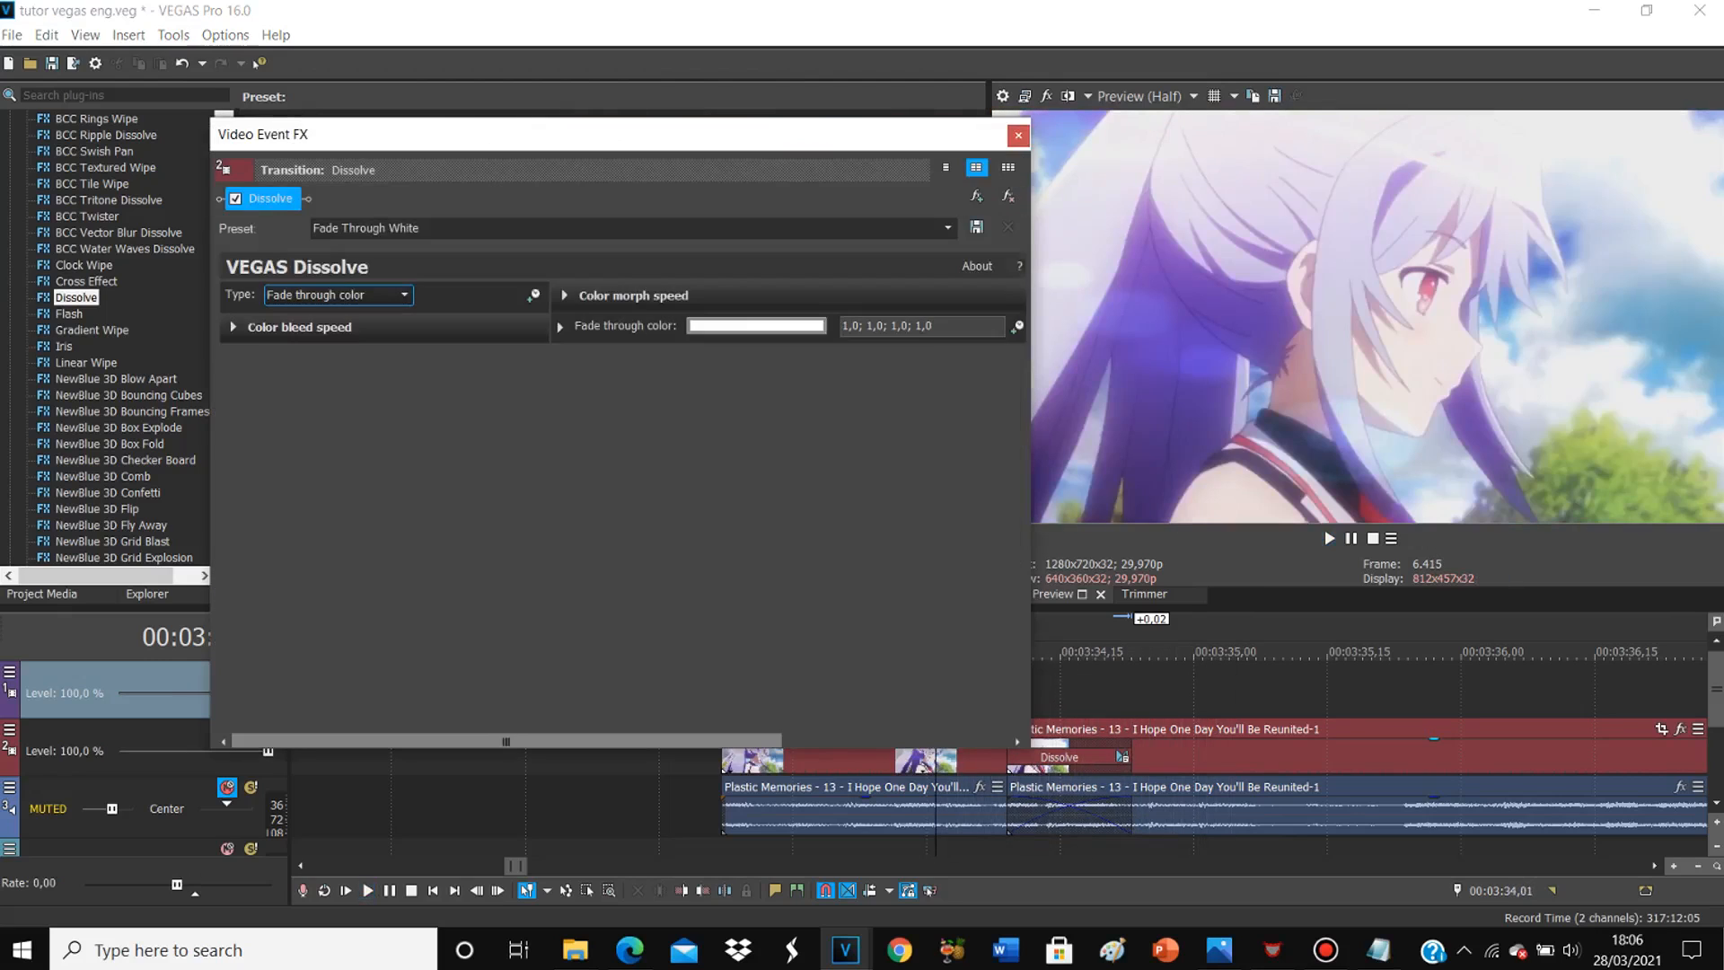
left_click(1018, 136)
key("space")
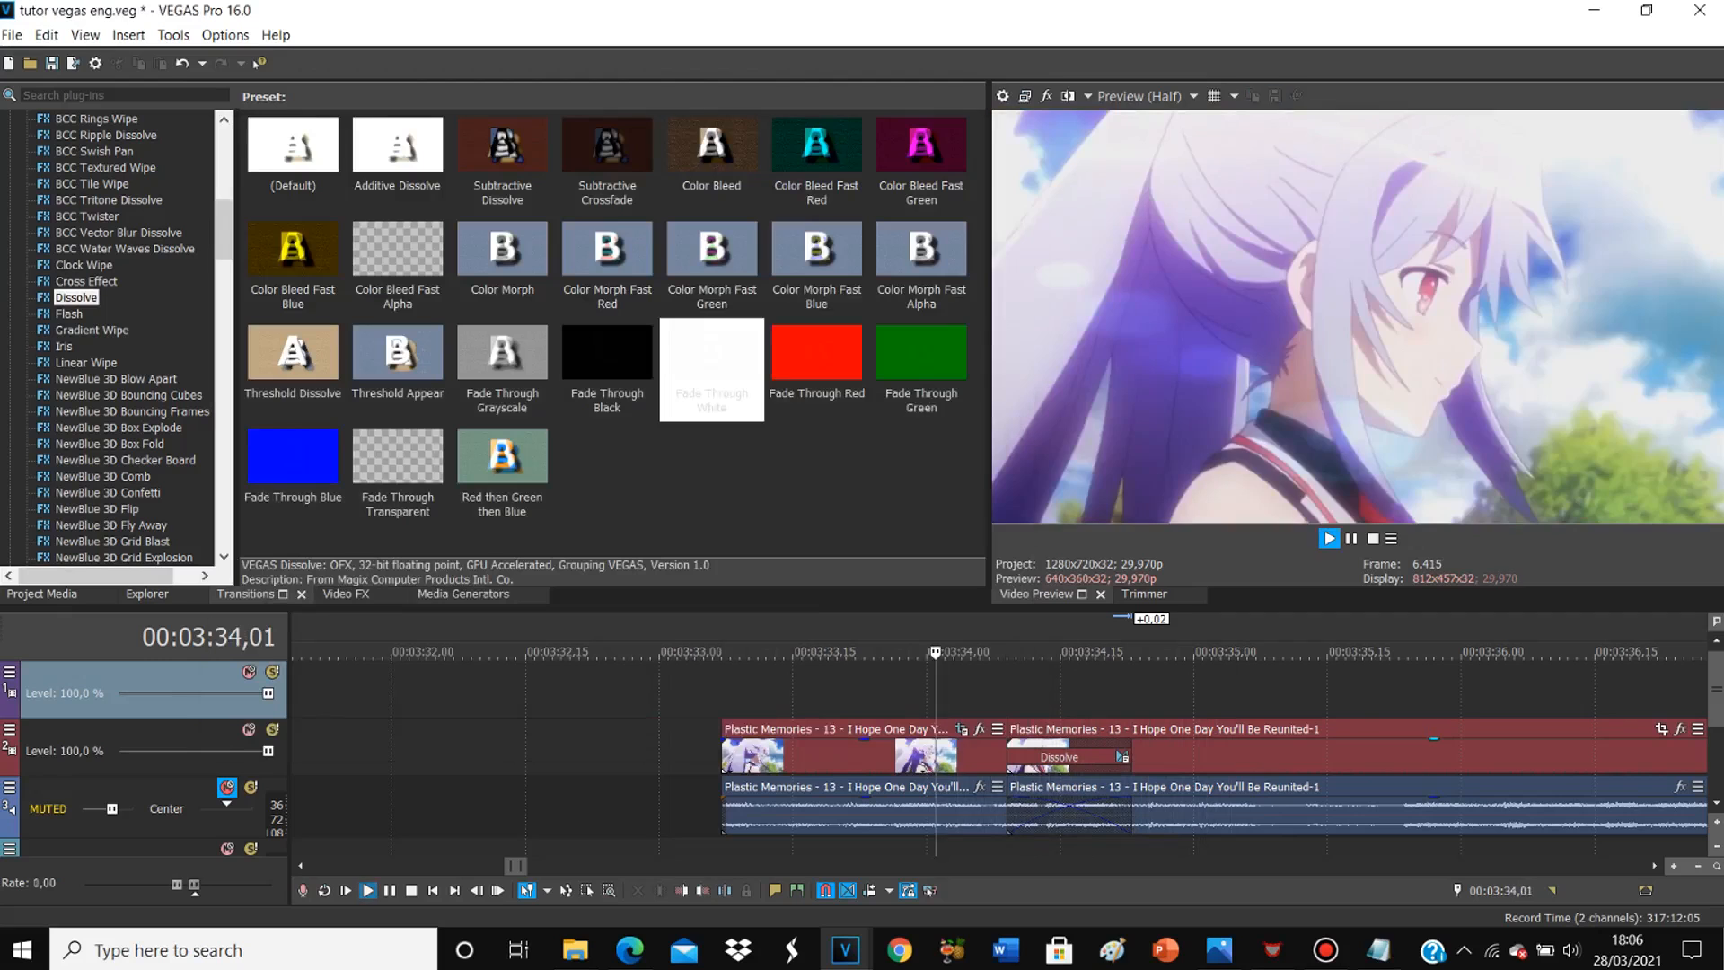
key("space")
key("space")
key("space")
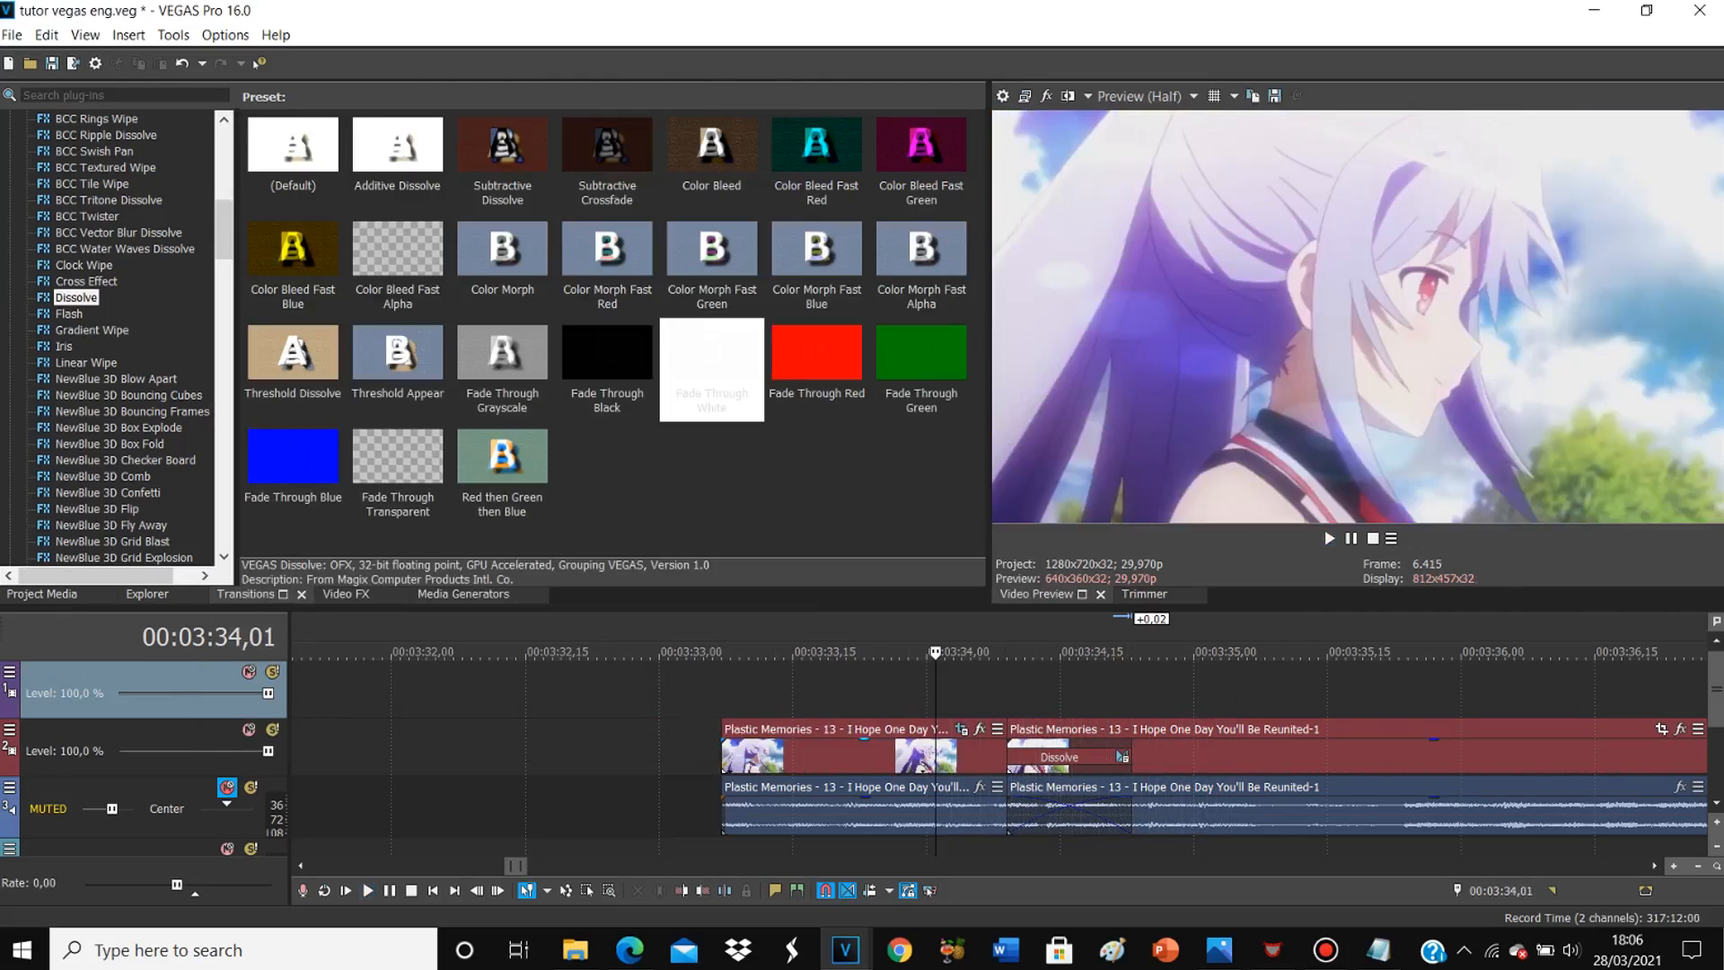
Step: Save the project and replay the Fade Through White transition from the middle clip's start
left_click(722, 691)
key("space")
key("ctrl+s")
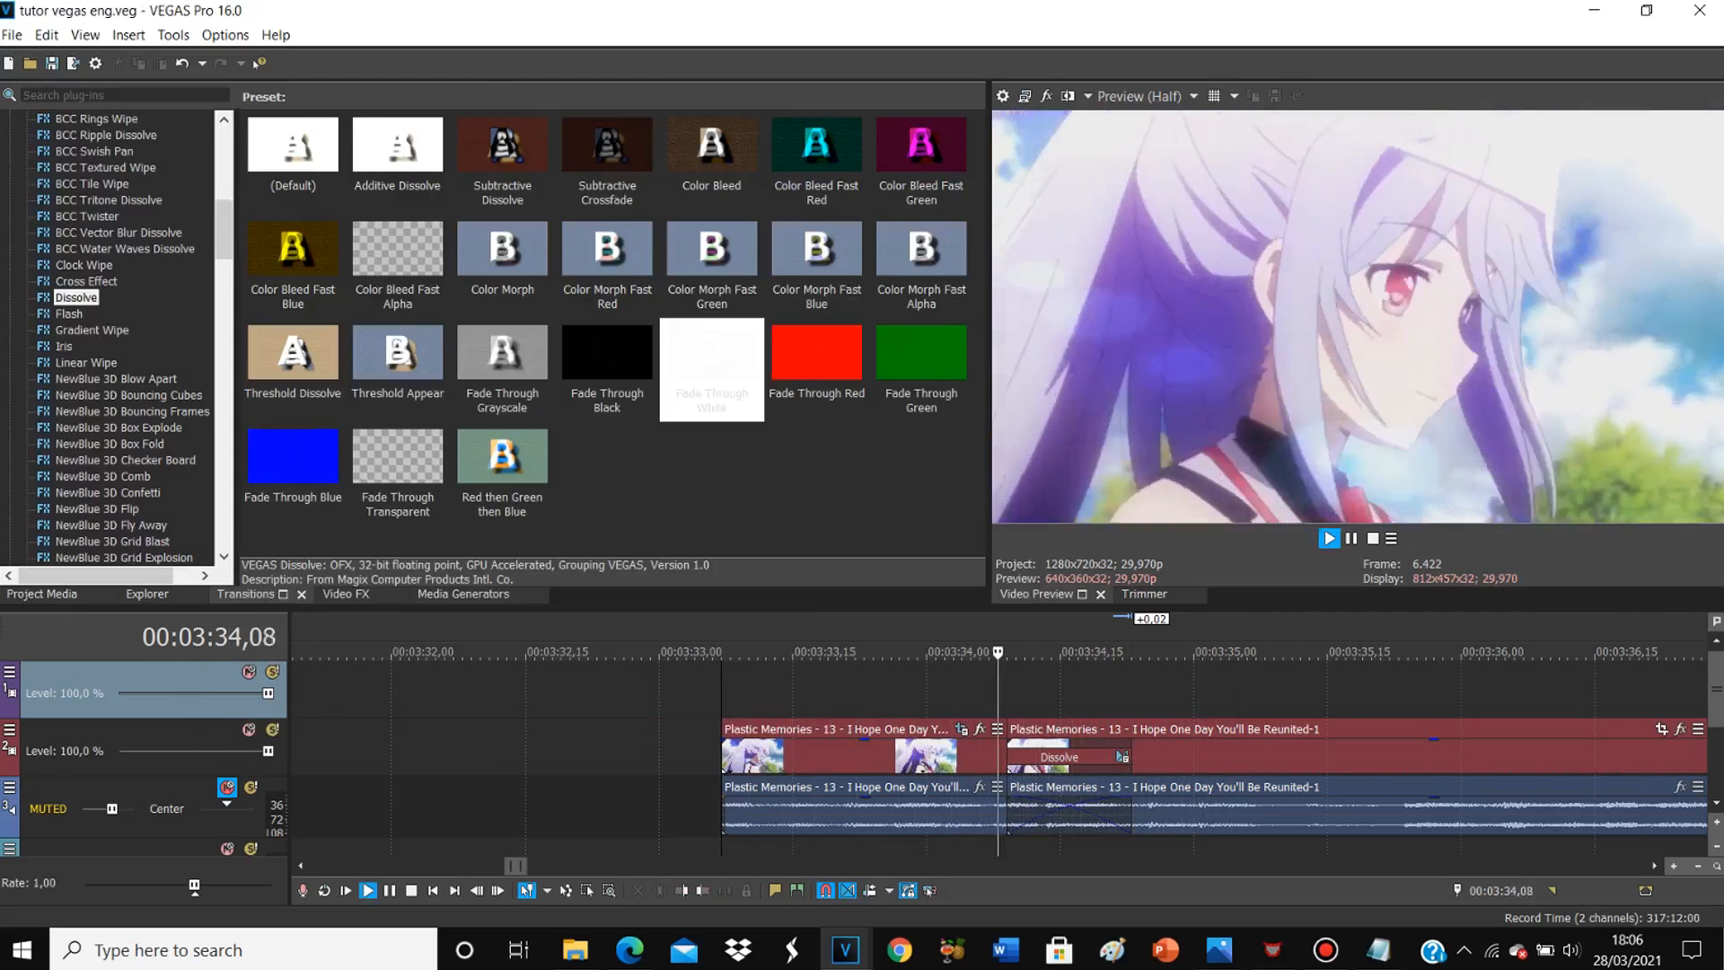
key("space")
key("space")
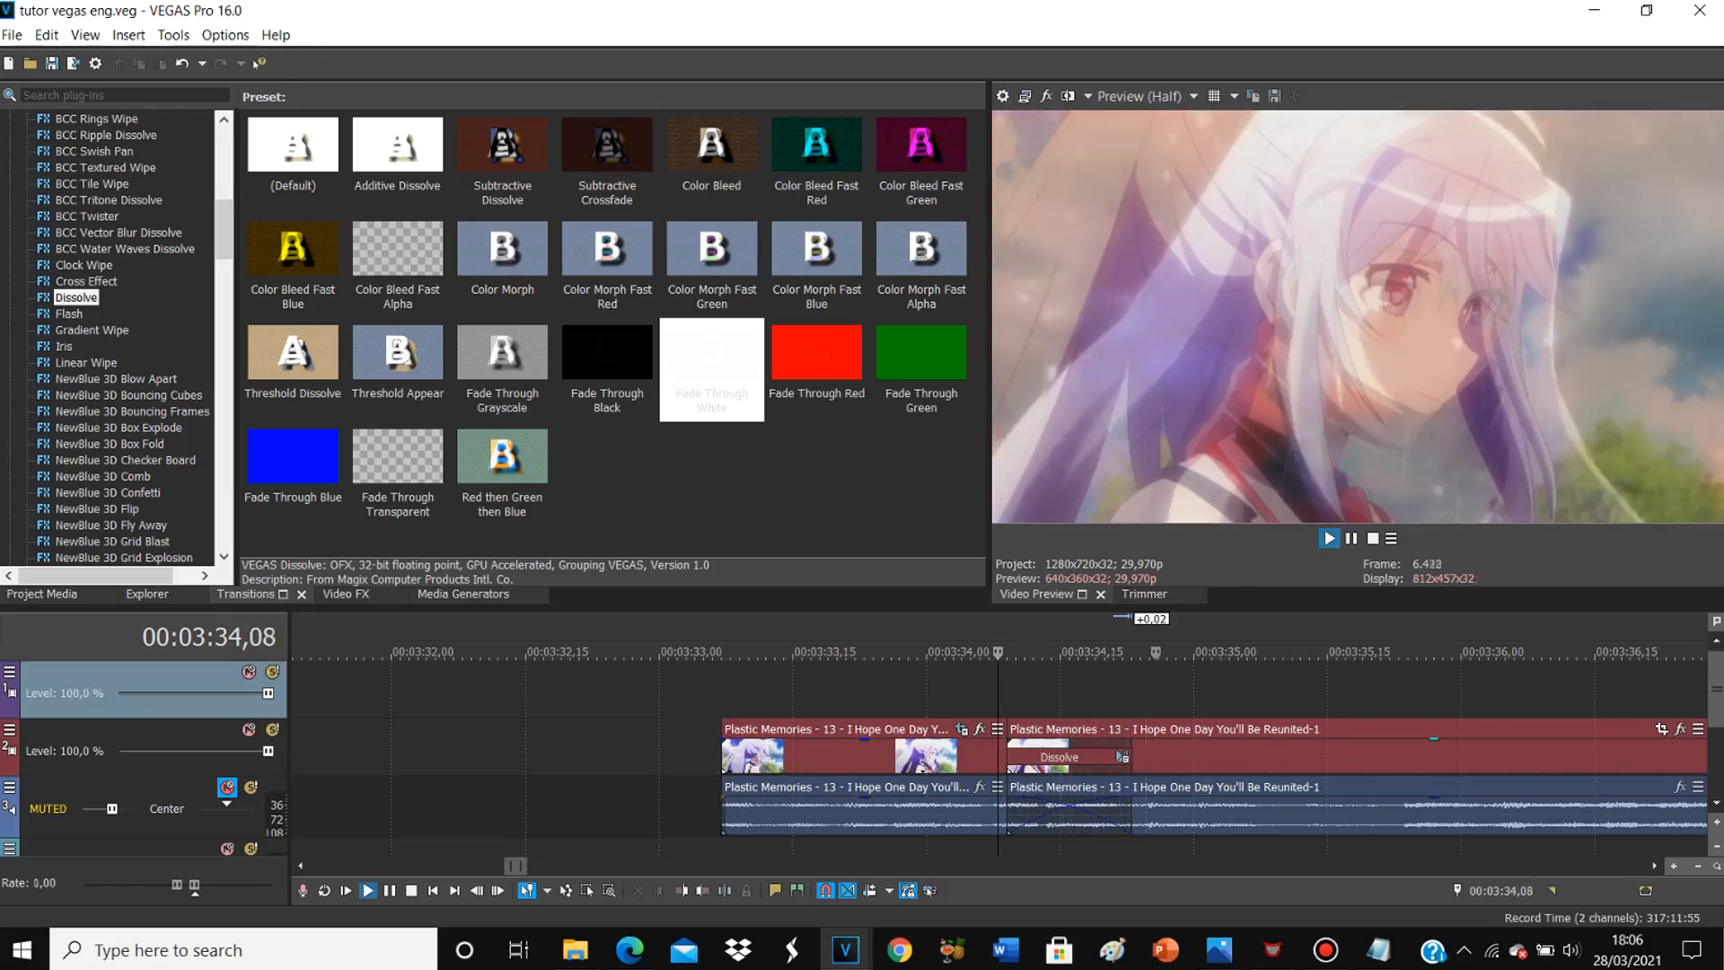
key("space")
Step: Add a Transition Progress envelope to the Dissolve crossfade, set its curve to Fast Fade, and preview the transition
left_click(1087, 757)
right_click(1087, 757)
mouse_move(1329, 709)
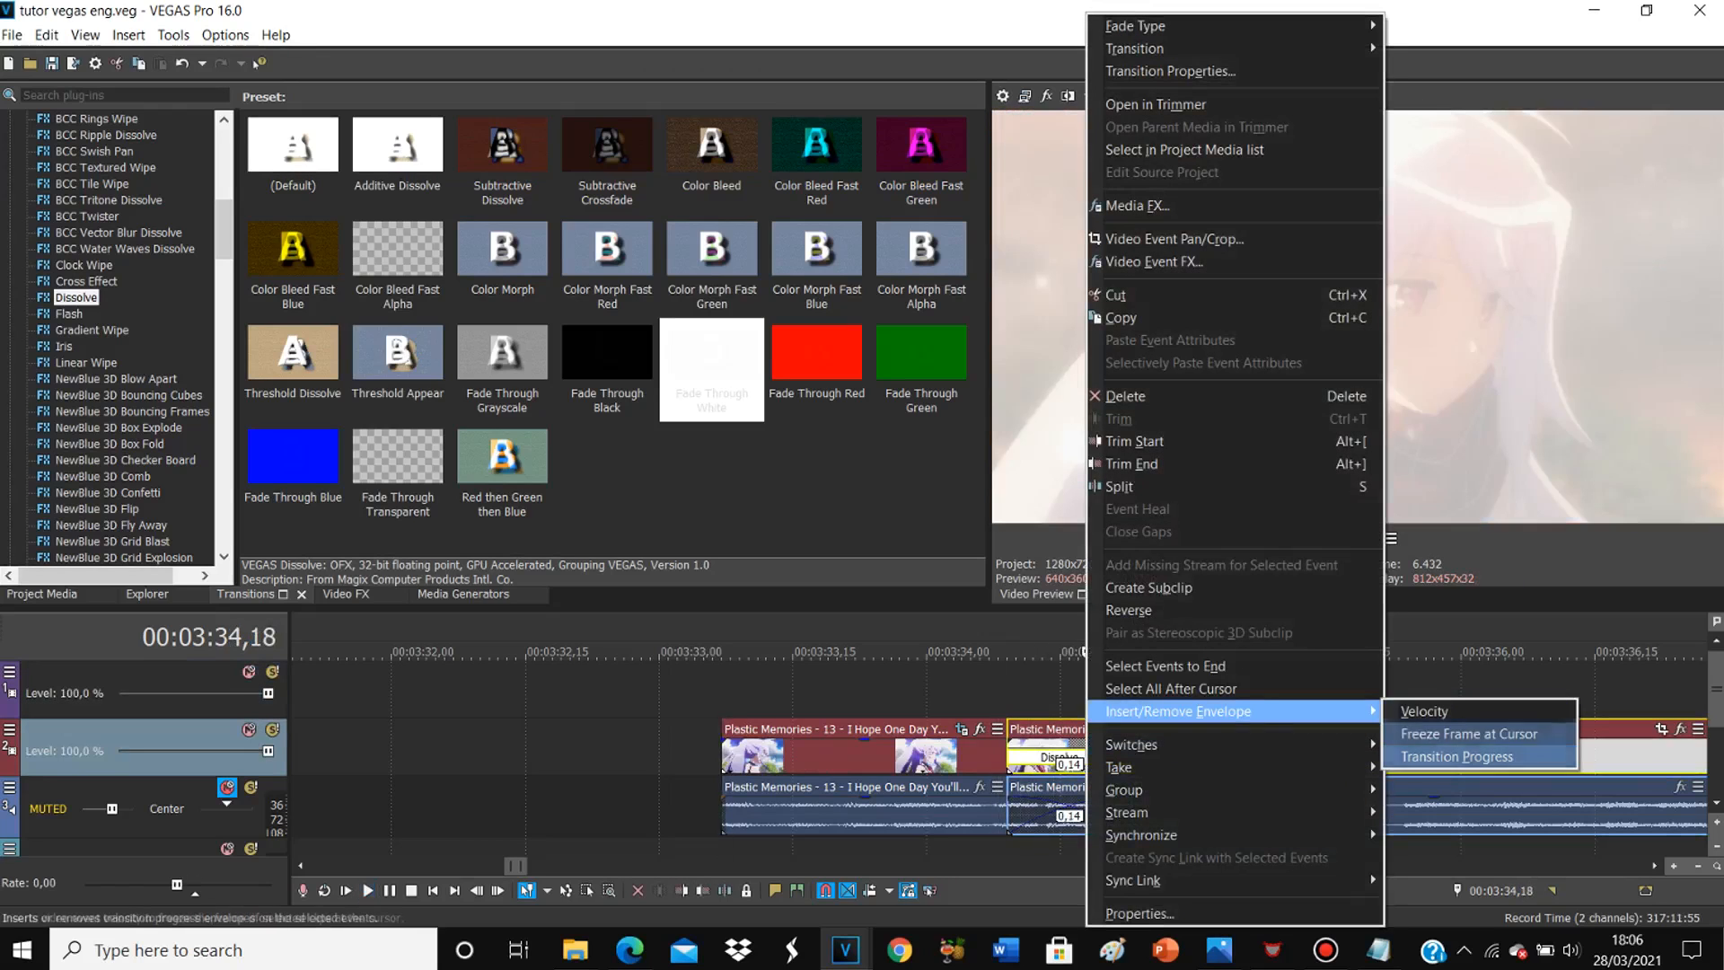
left_click(1455, 724)
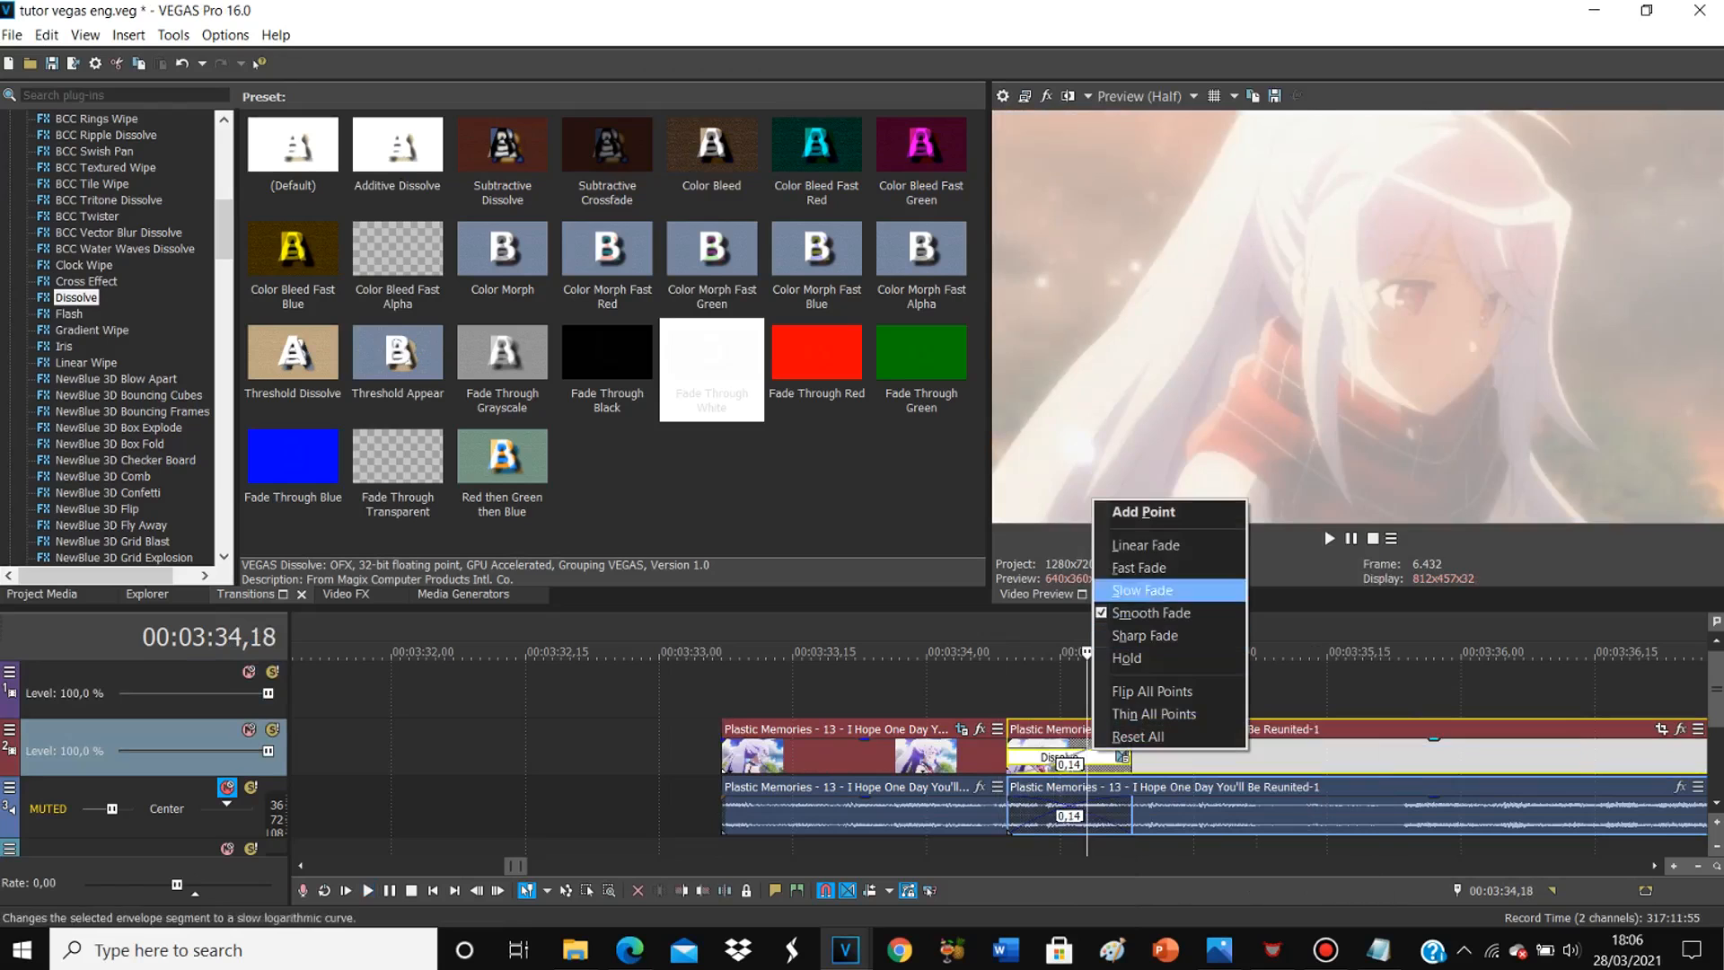
left_click(1157, 566)
left_click(853, 691)
key("space")
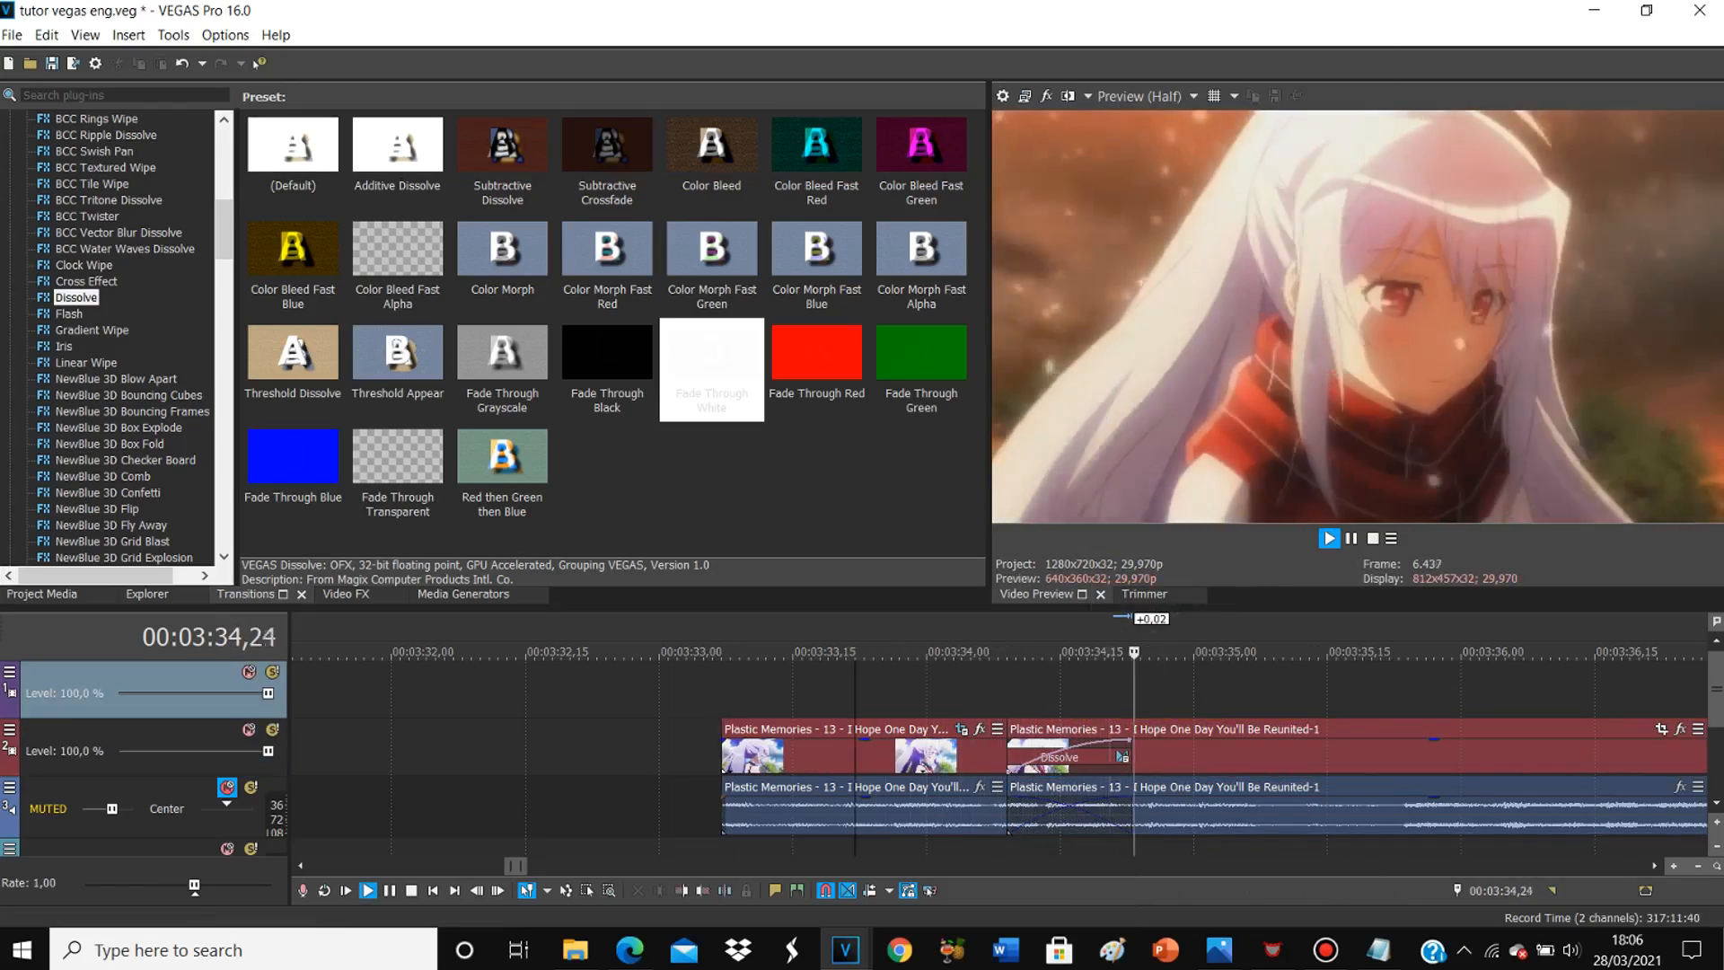
key("space")
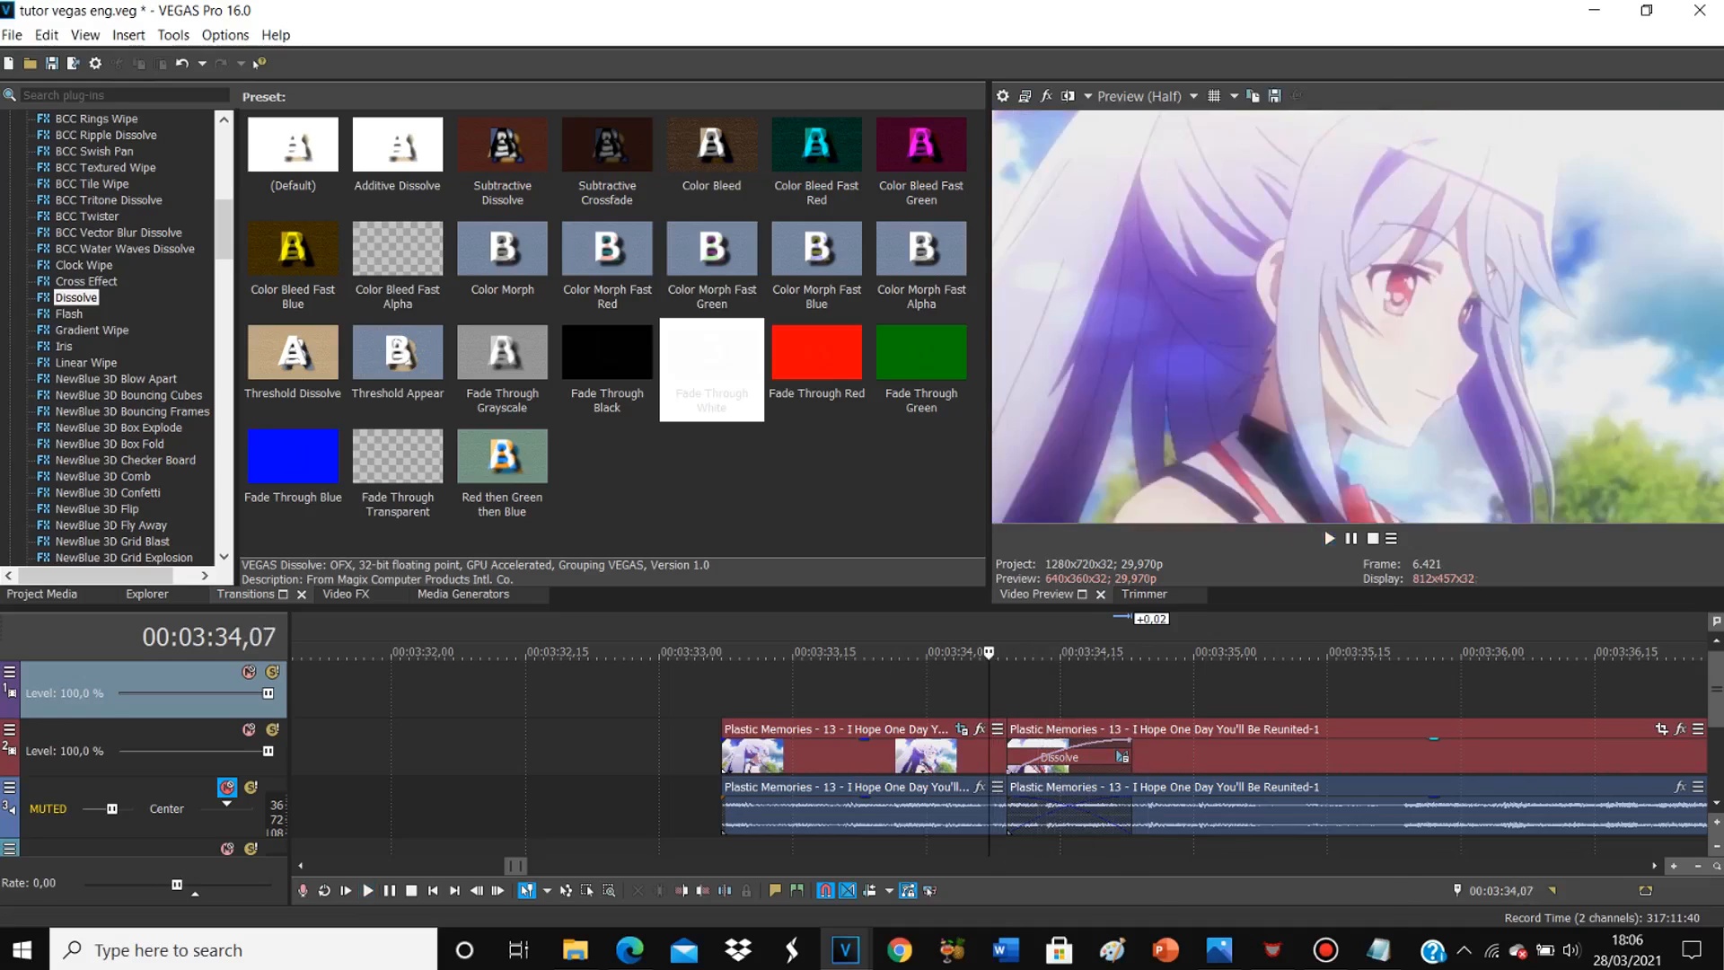
Step: Change the crossfade's Transition Progress curve to Slow Fade and preview it from 00:03:34,02
right_click(1095, 753)
mouse_move(1187, 712)
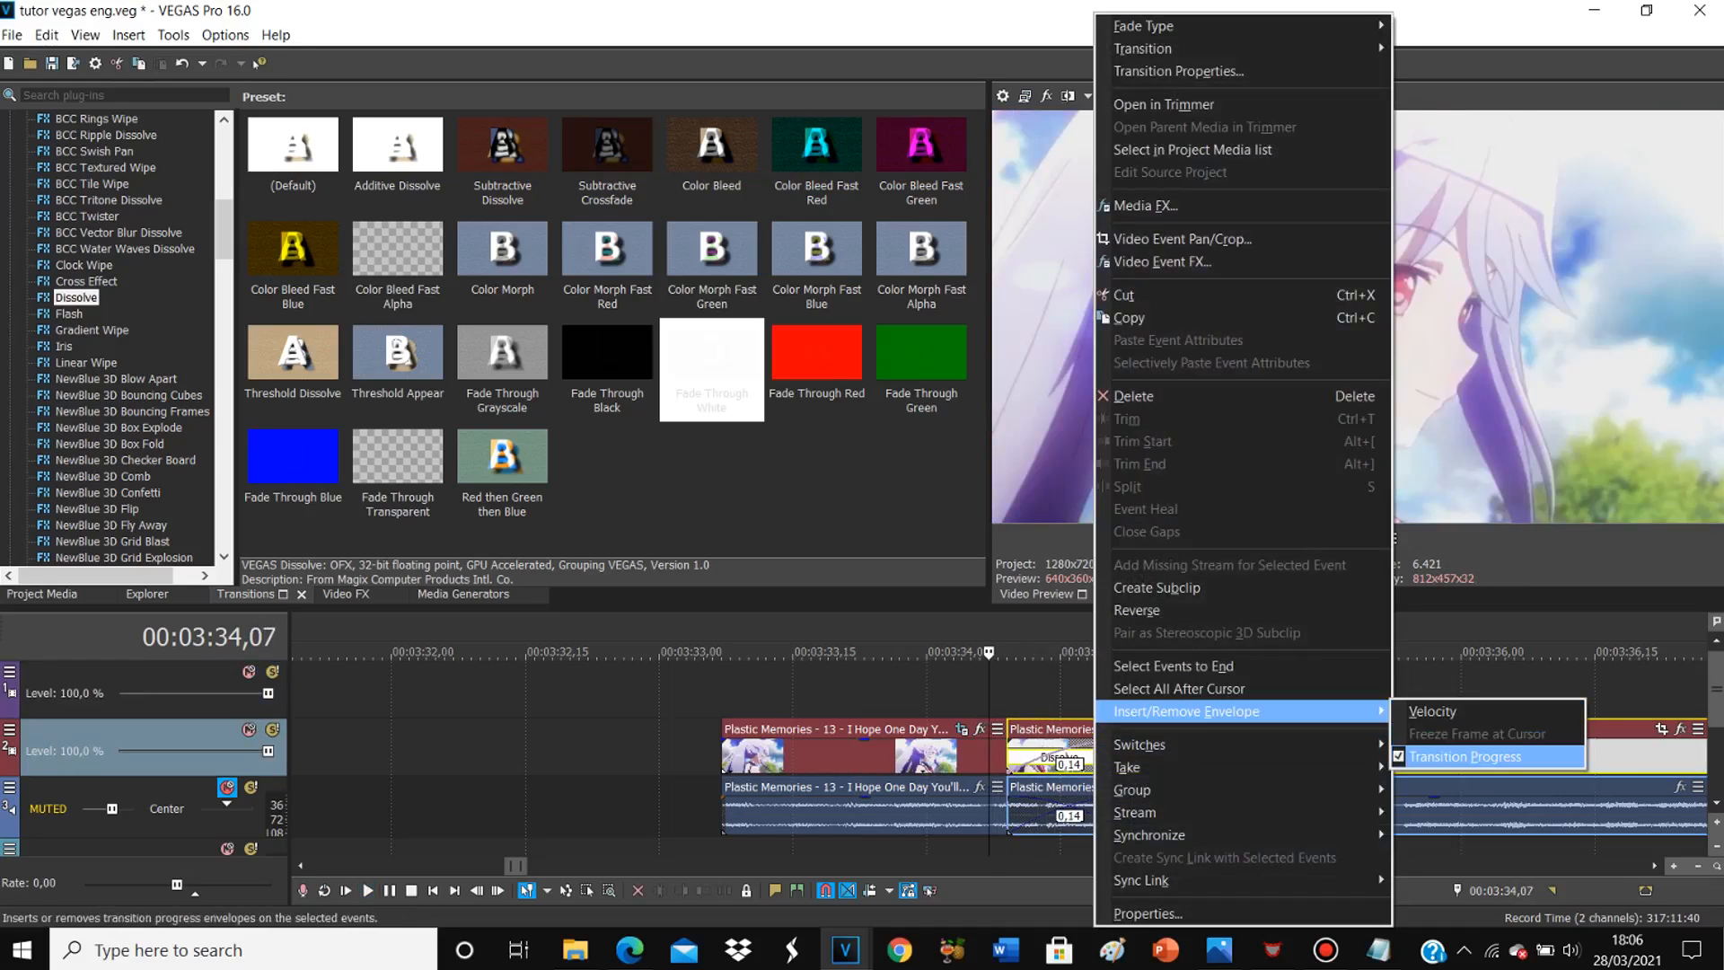
left_click(1464, 756)
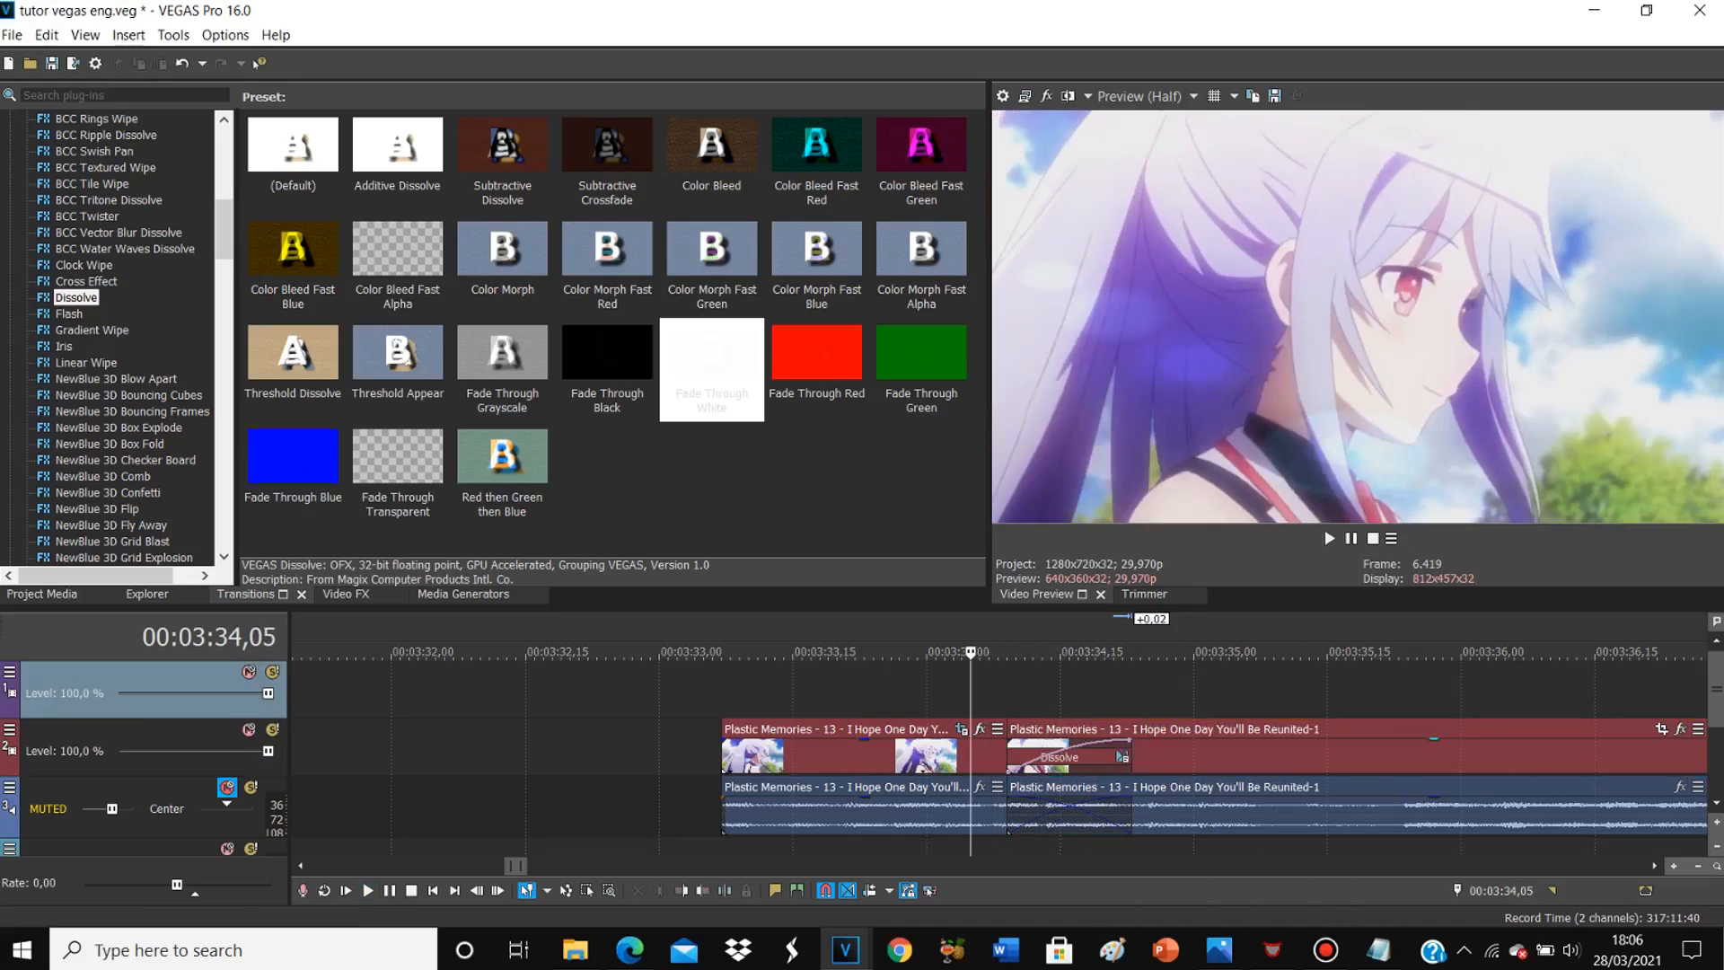
right_click(1055, 756)
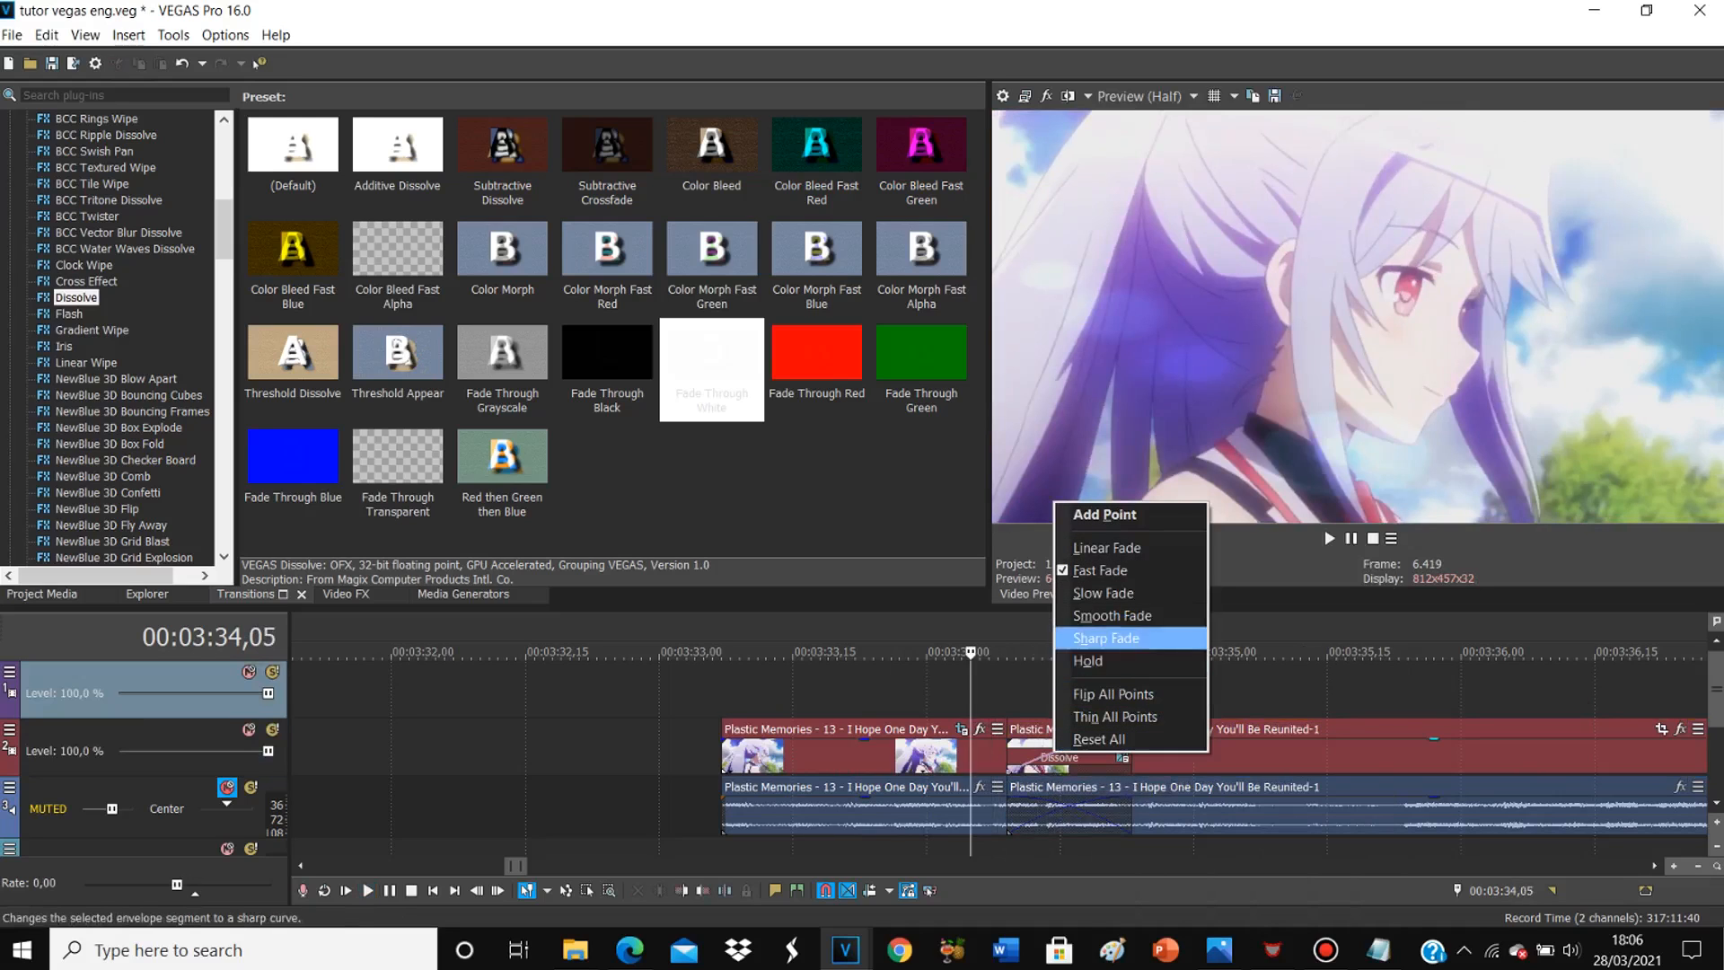
left_click(1104, 594)
left_click(945, 694)
key("space")
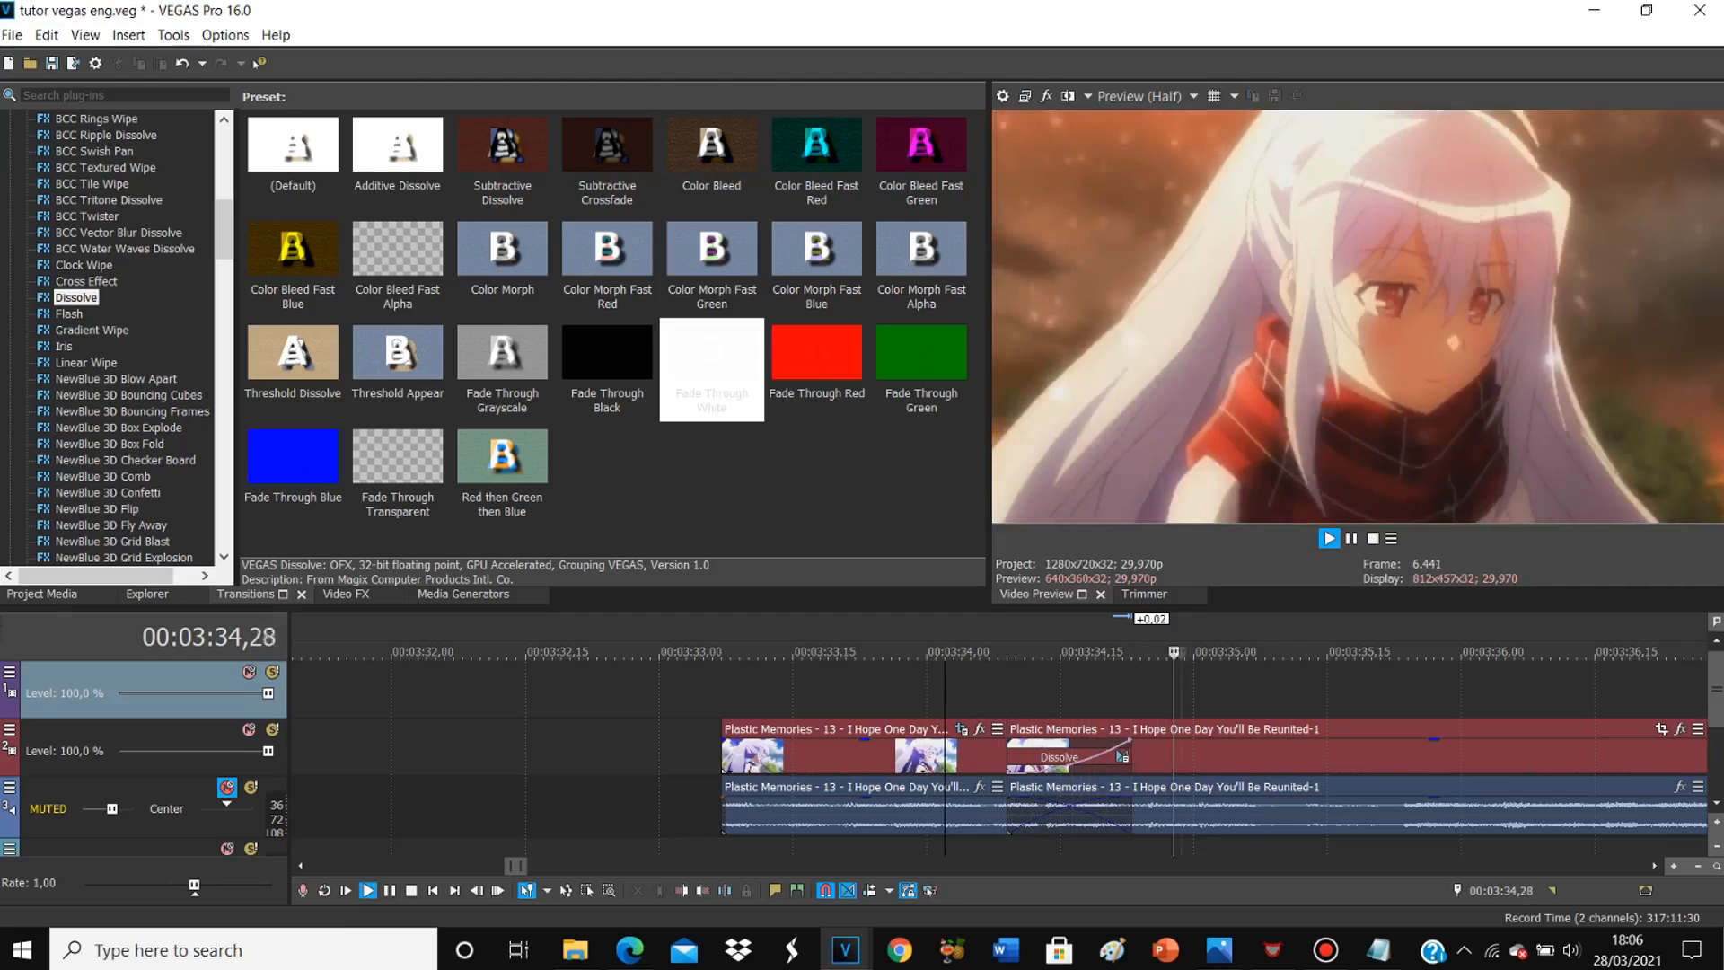
key("space")
Step: Check the Notepad checklist, and browse the video effects in VEGAS Pro, including BCC Brightness-Contrast, BCC Charcoal Sketch and Chroma Keyer
left_click(1378, 950)
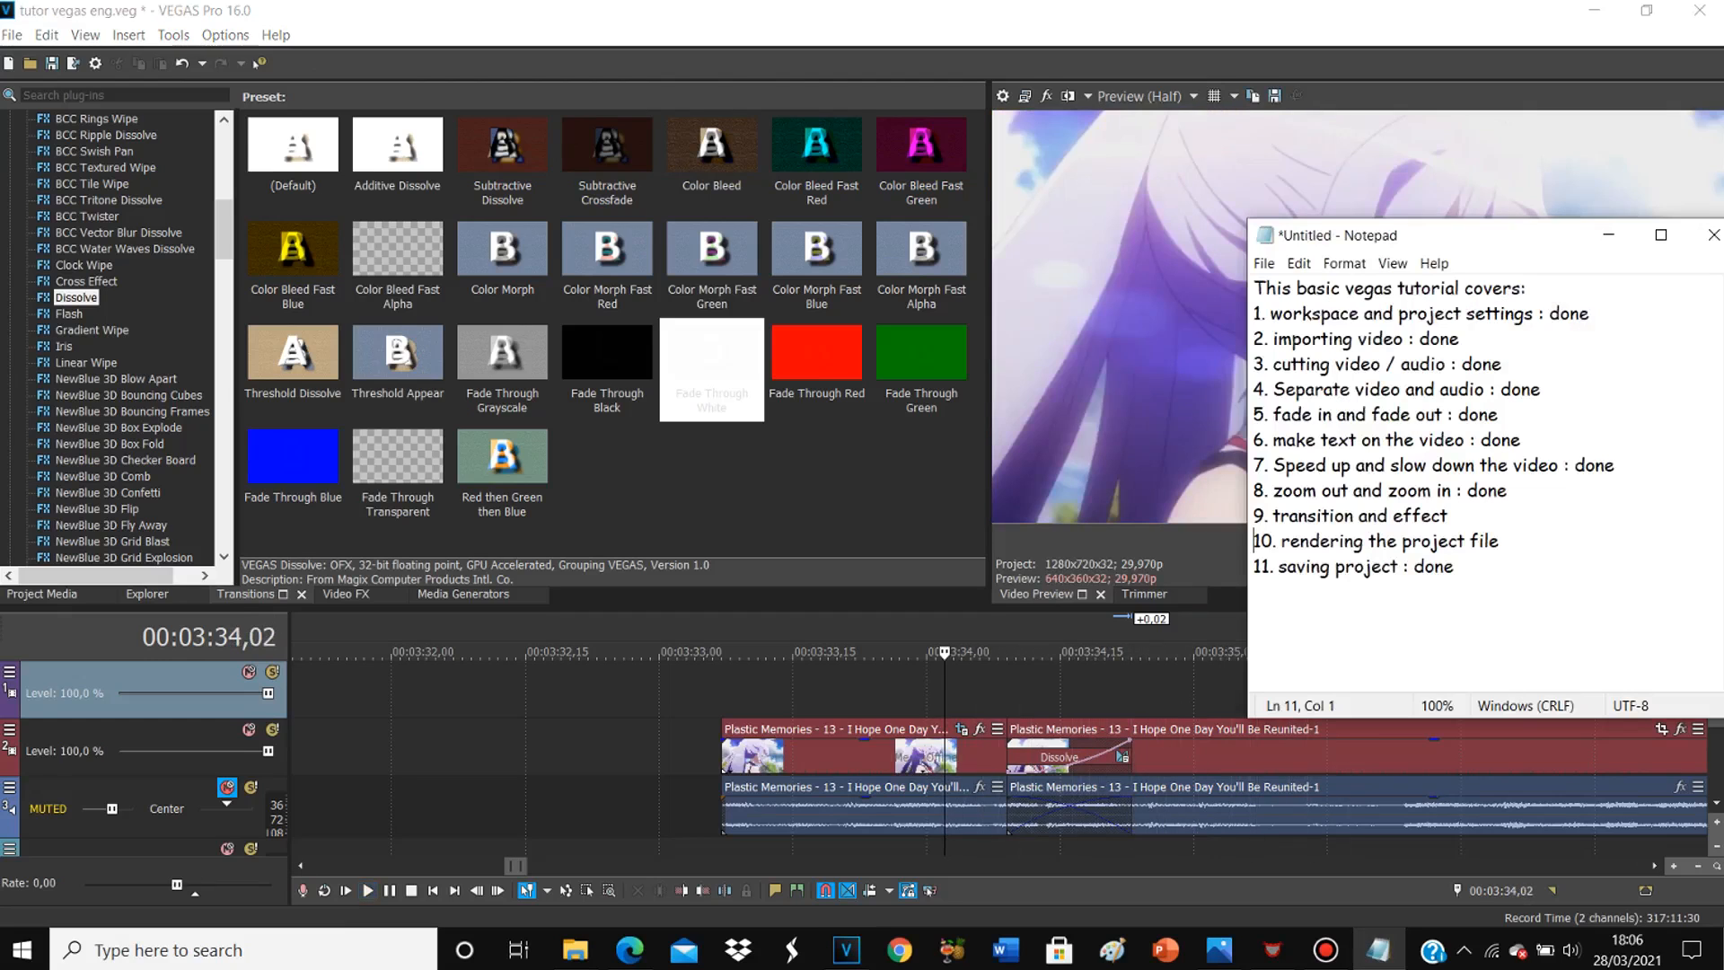
left_click(1069, 691)
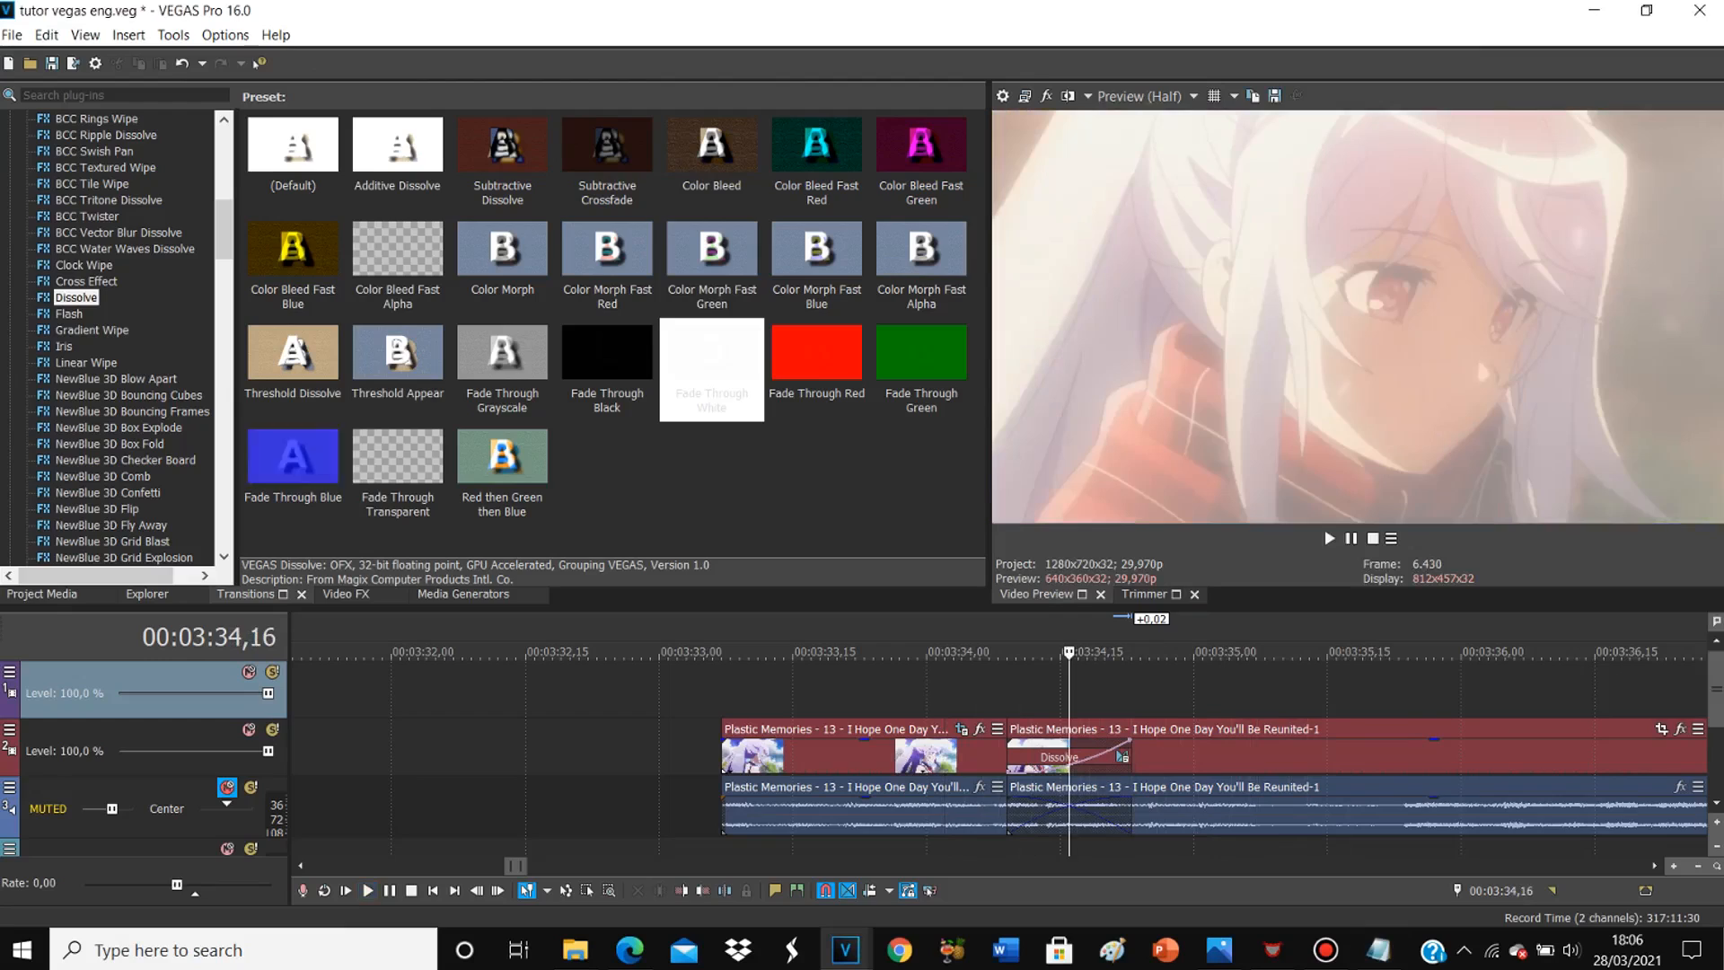
left_click(347, 594)
left_click(117, 314)
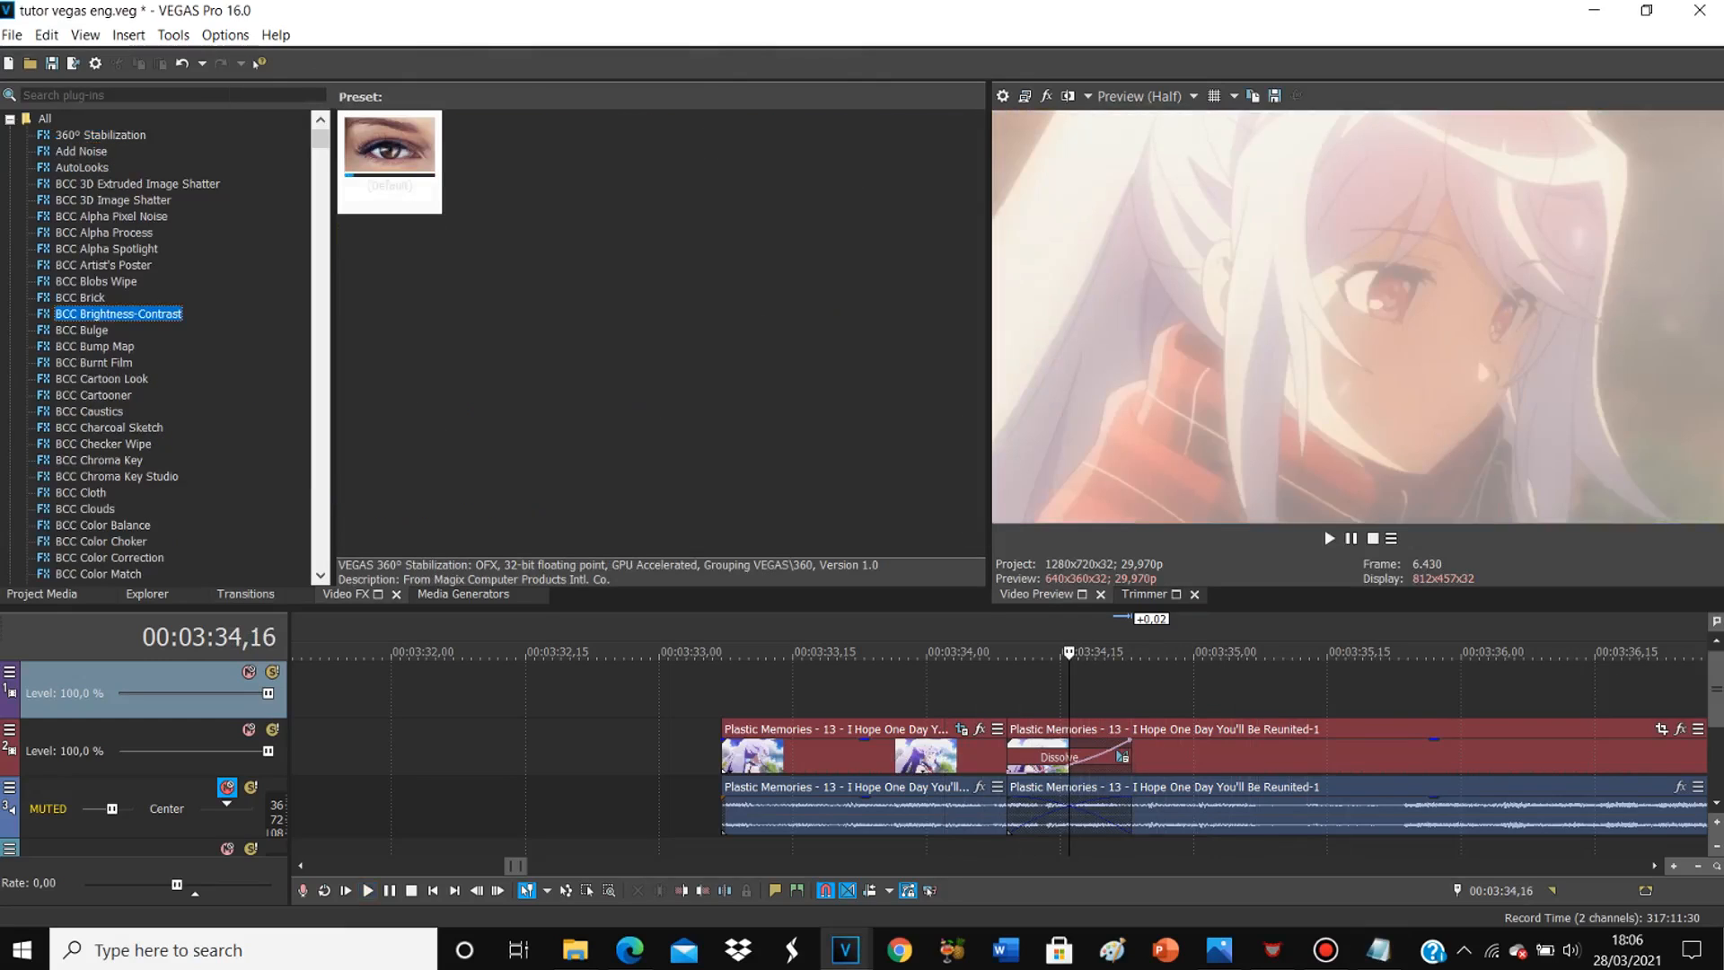
left_click(109, 428)
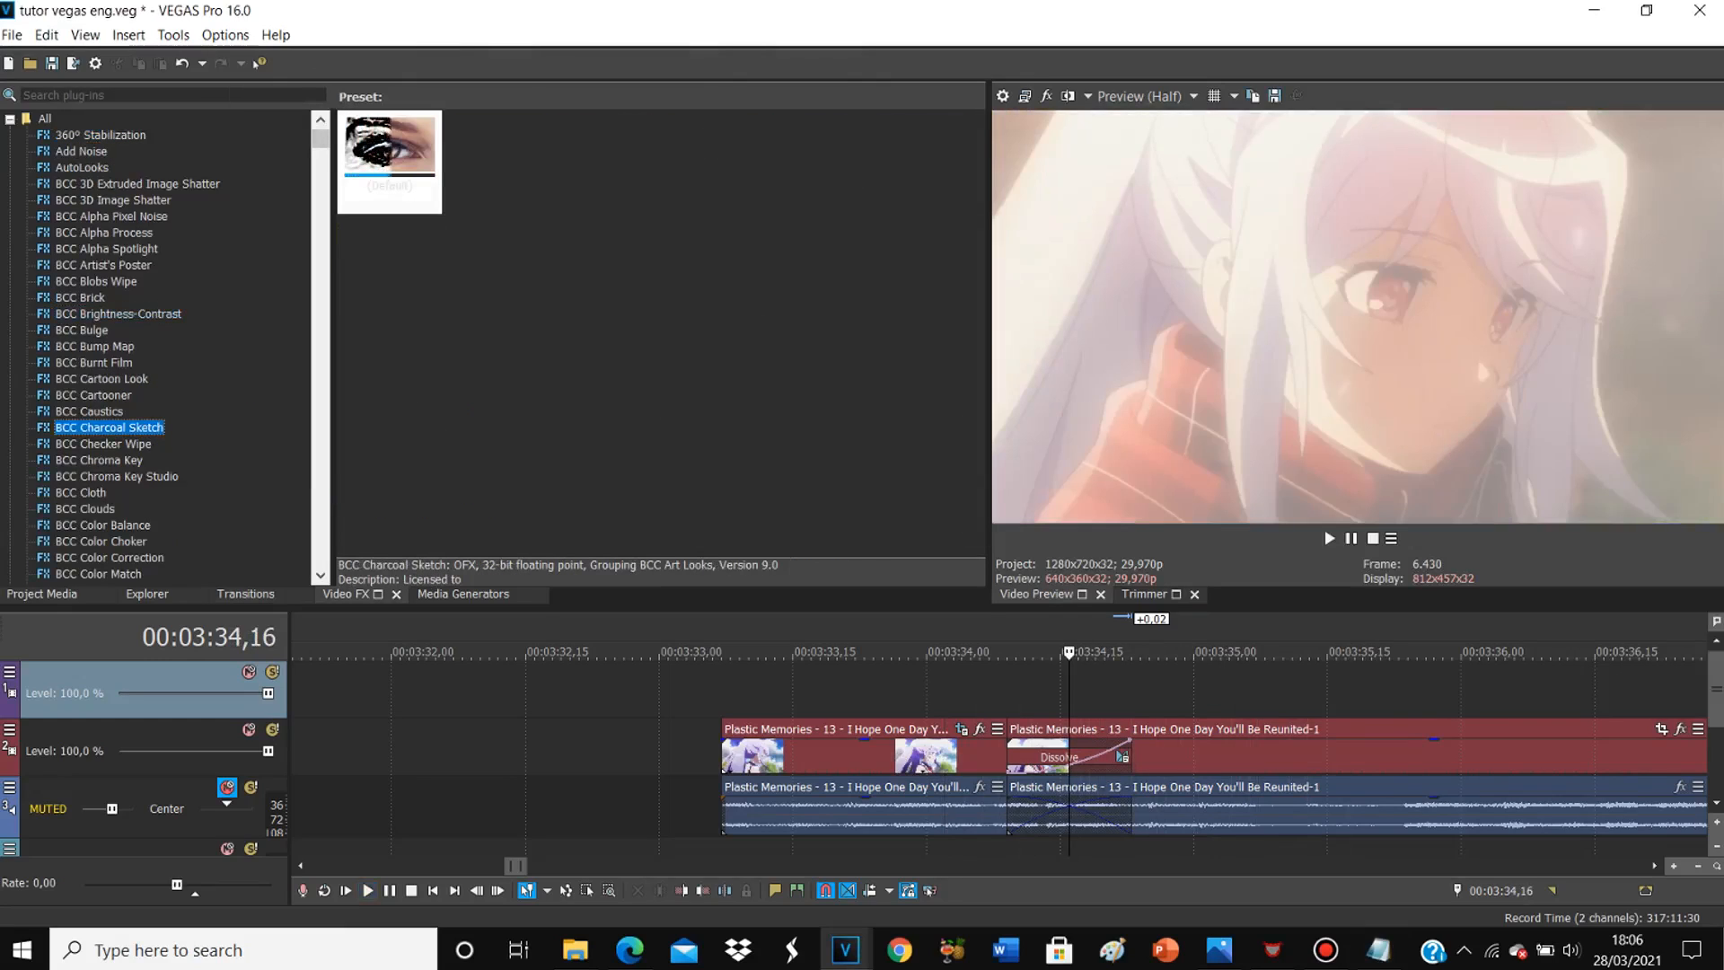
scroll(162, 345, "down", 20)
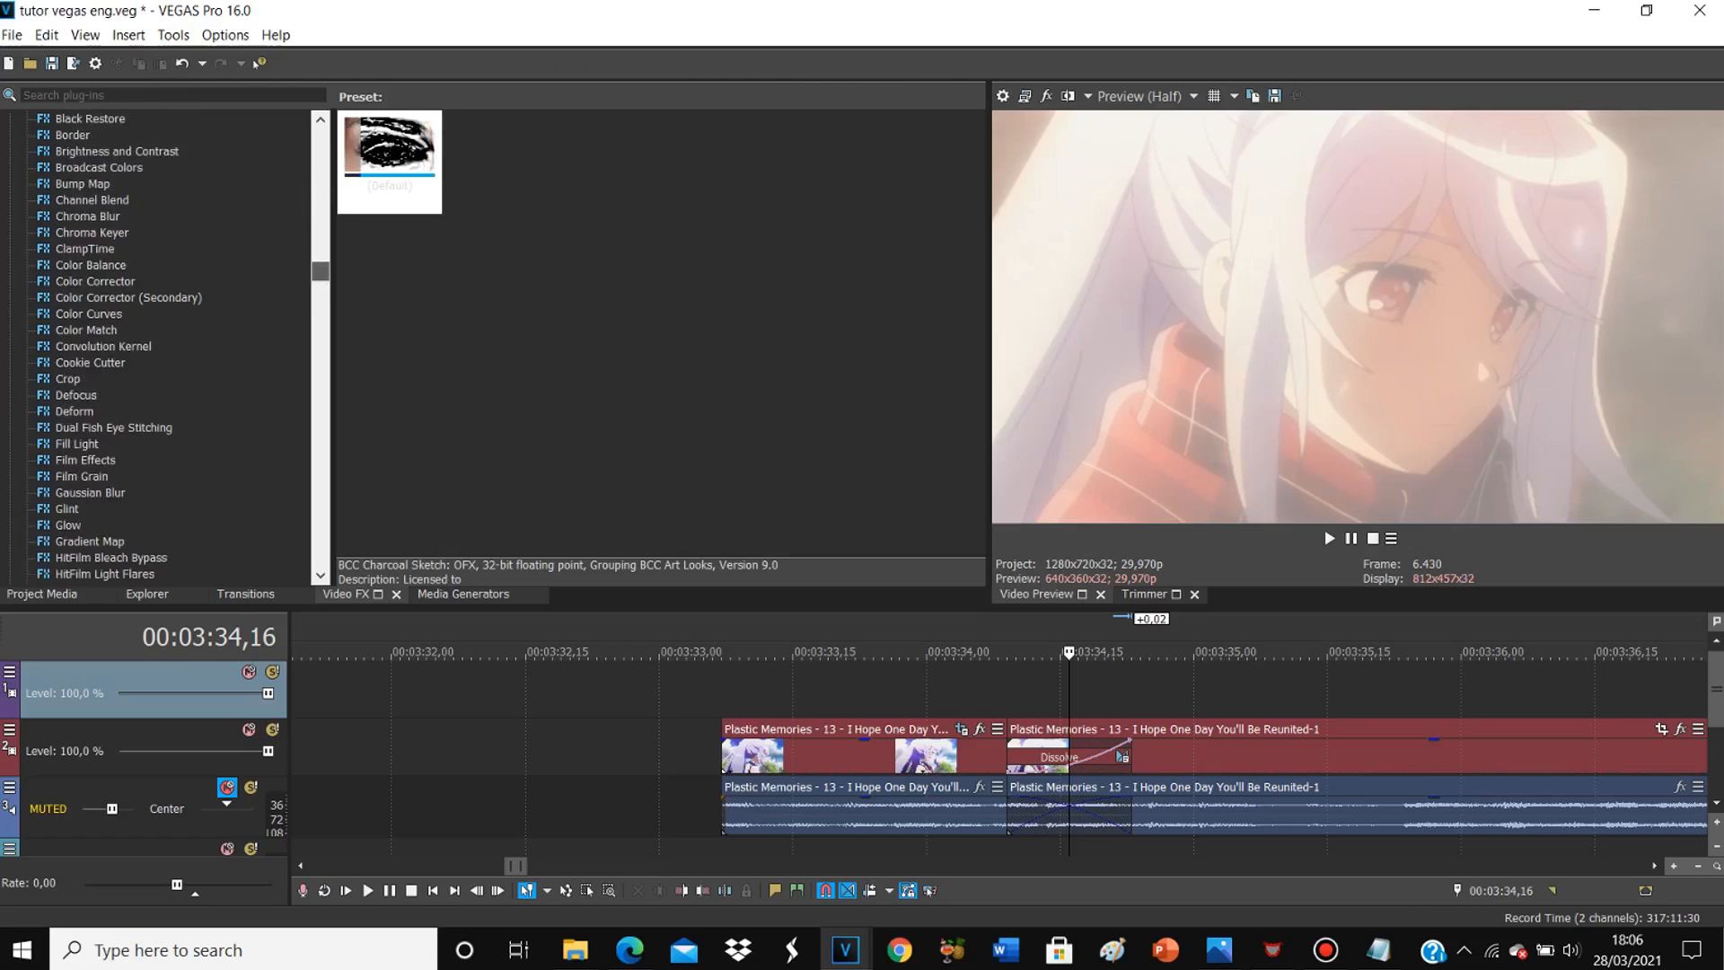
left_click(92, 233)
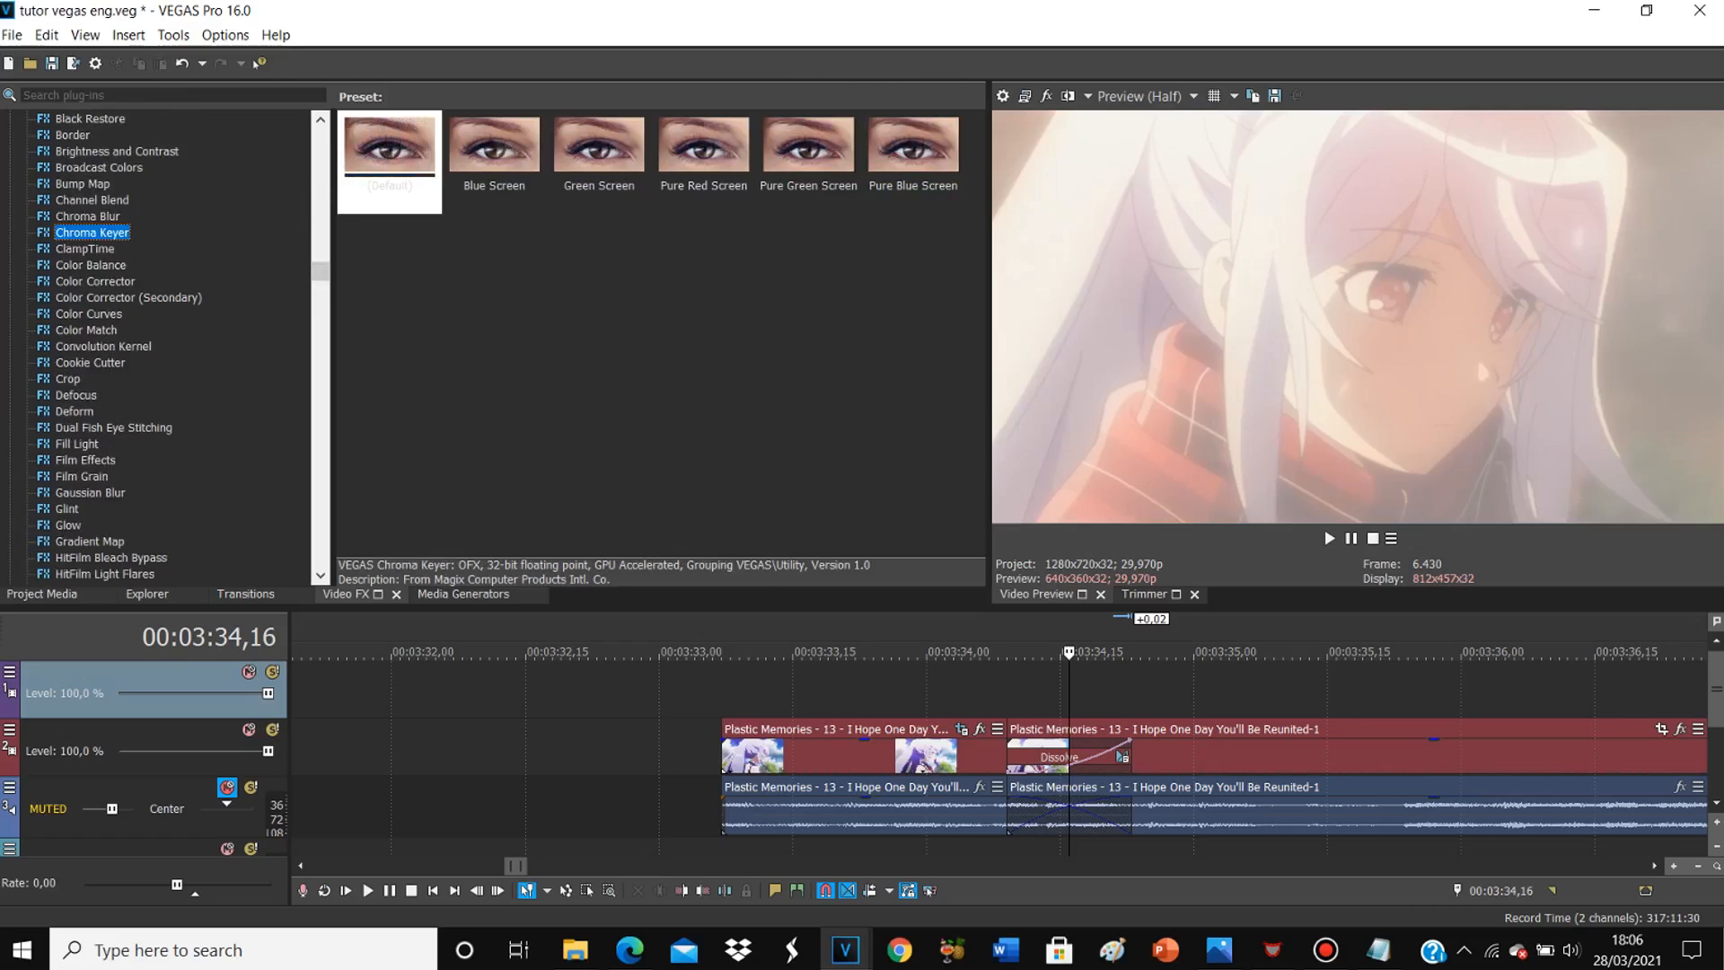
Step: Apply the Color Corrector preset cc part 3 to the middle clip and close its settings
left_click(926, 763)
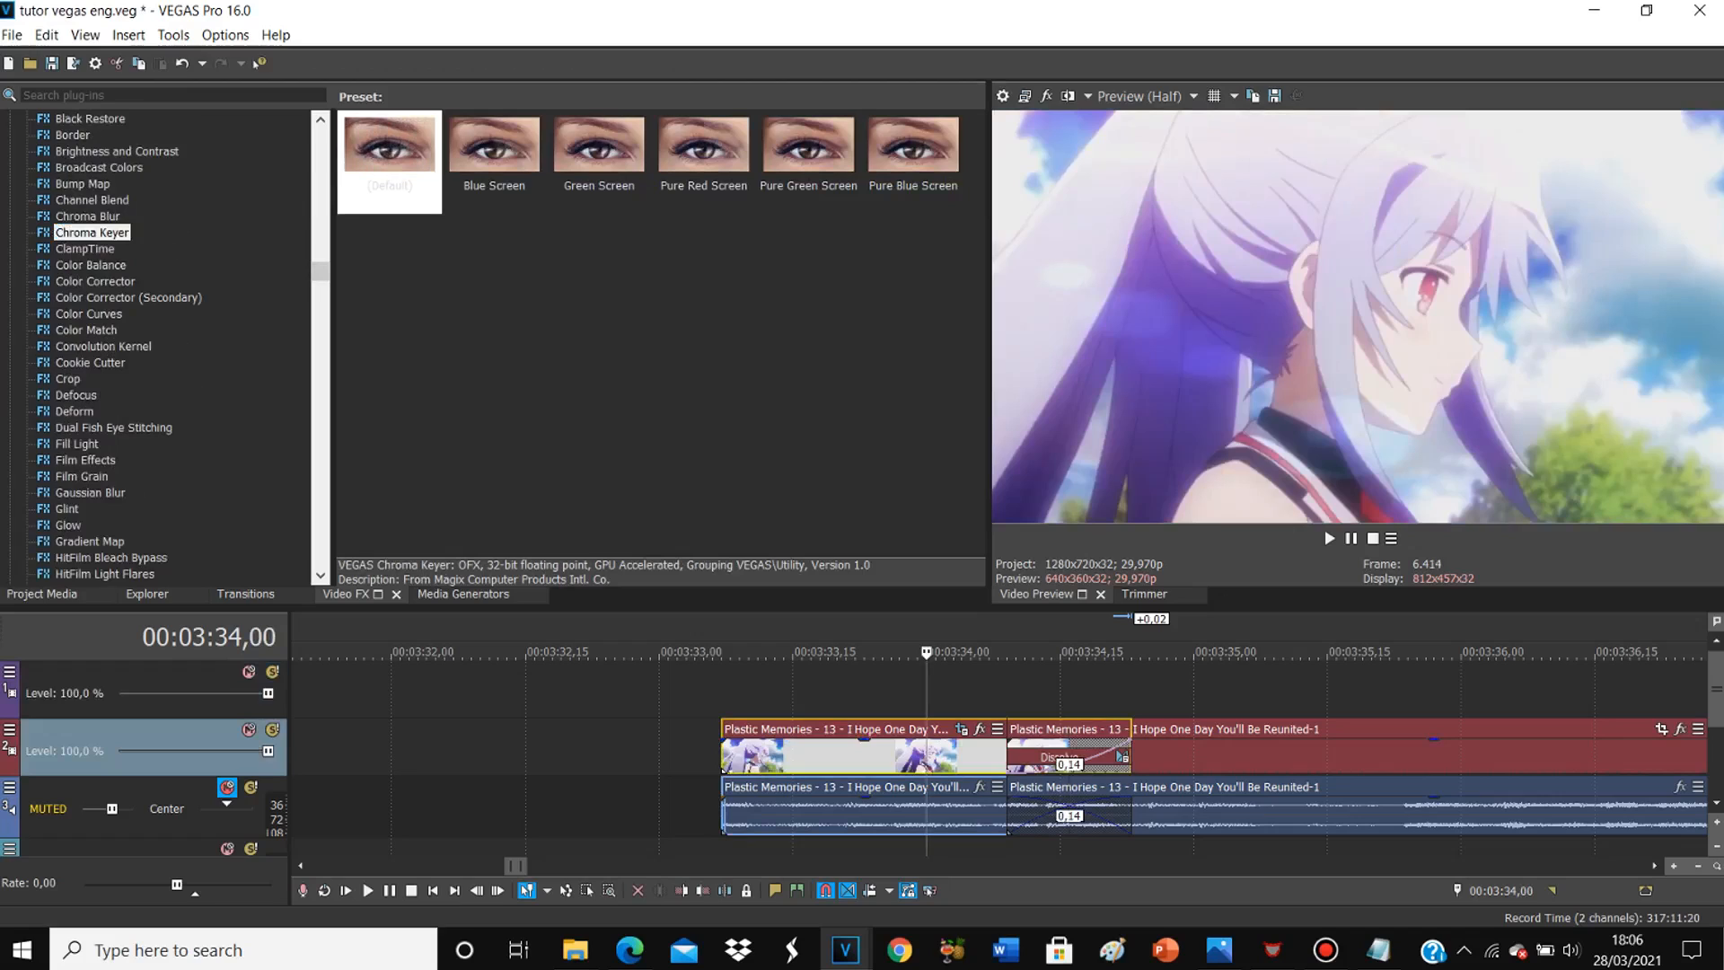
left_click(95, 281)
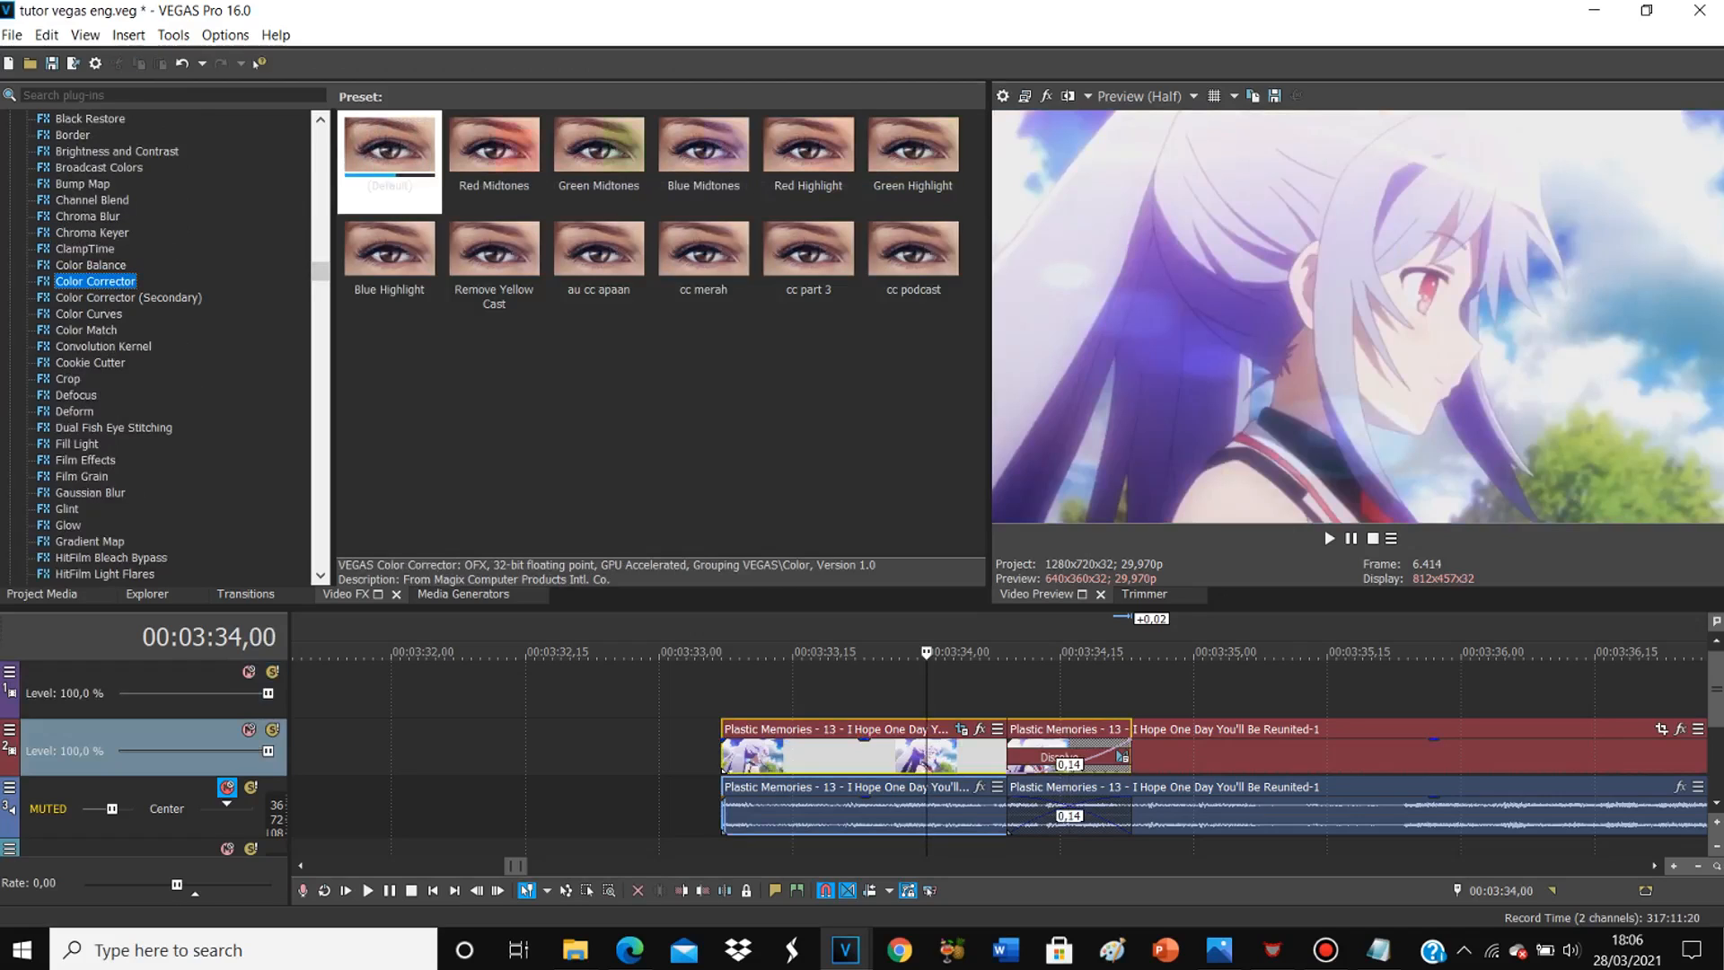
double_click(808, 256)
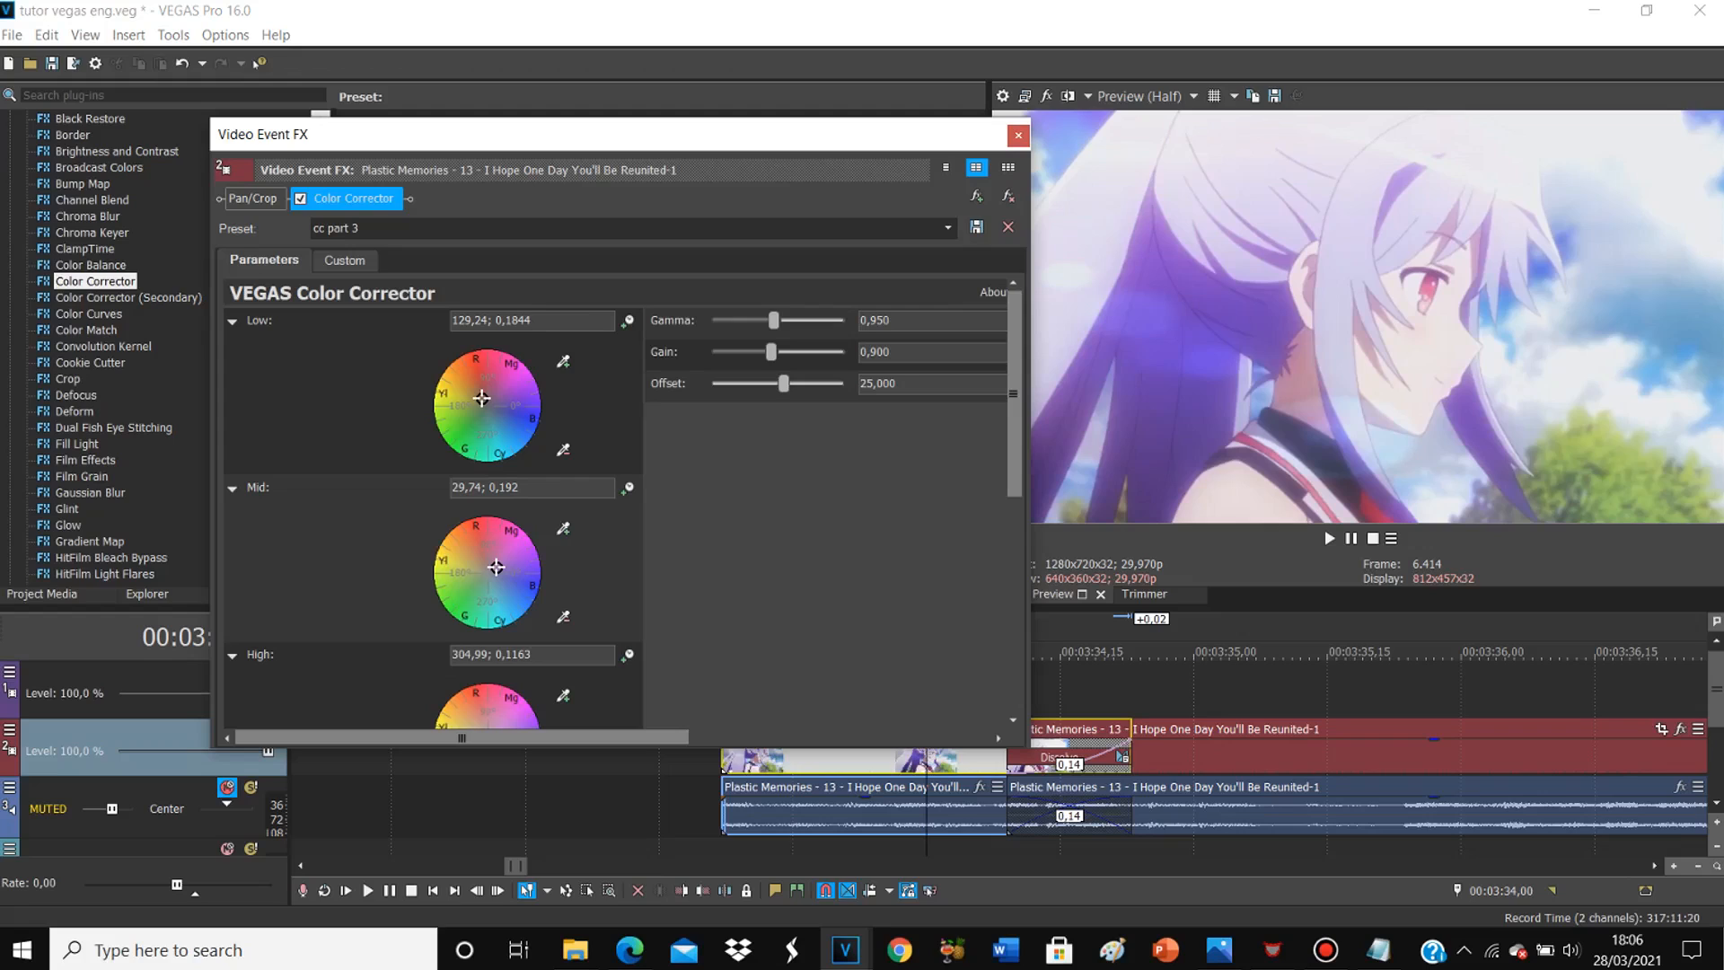
left_click(1019, 135)
Step: Add the Color Corrector (Secondary) preset cc romance 1 to the middle clip, with Offset 5,184 and Gamma 0,354, and close its settings
left_click(128, 297)
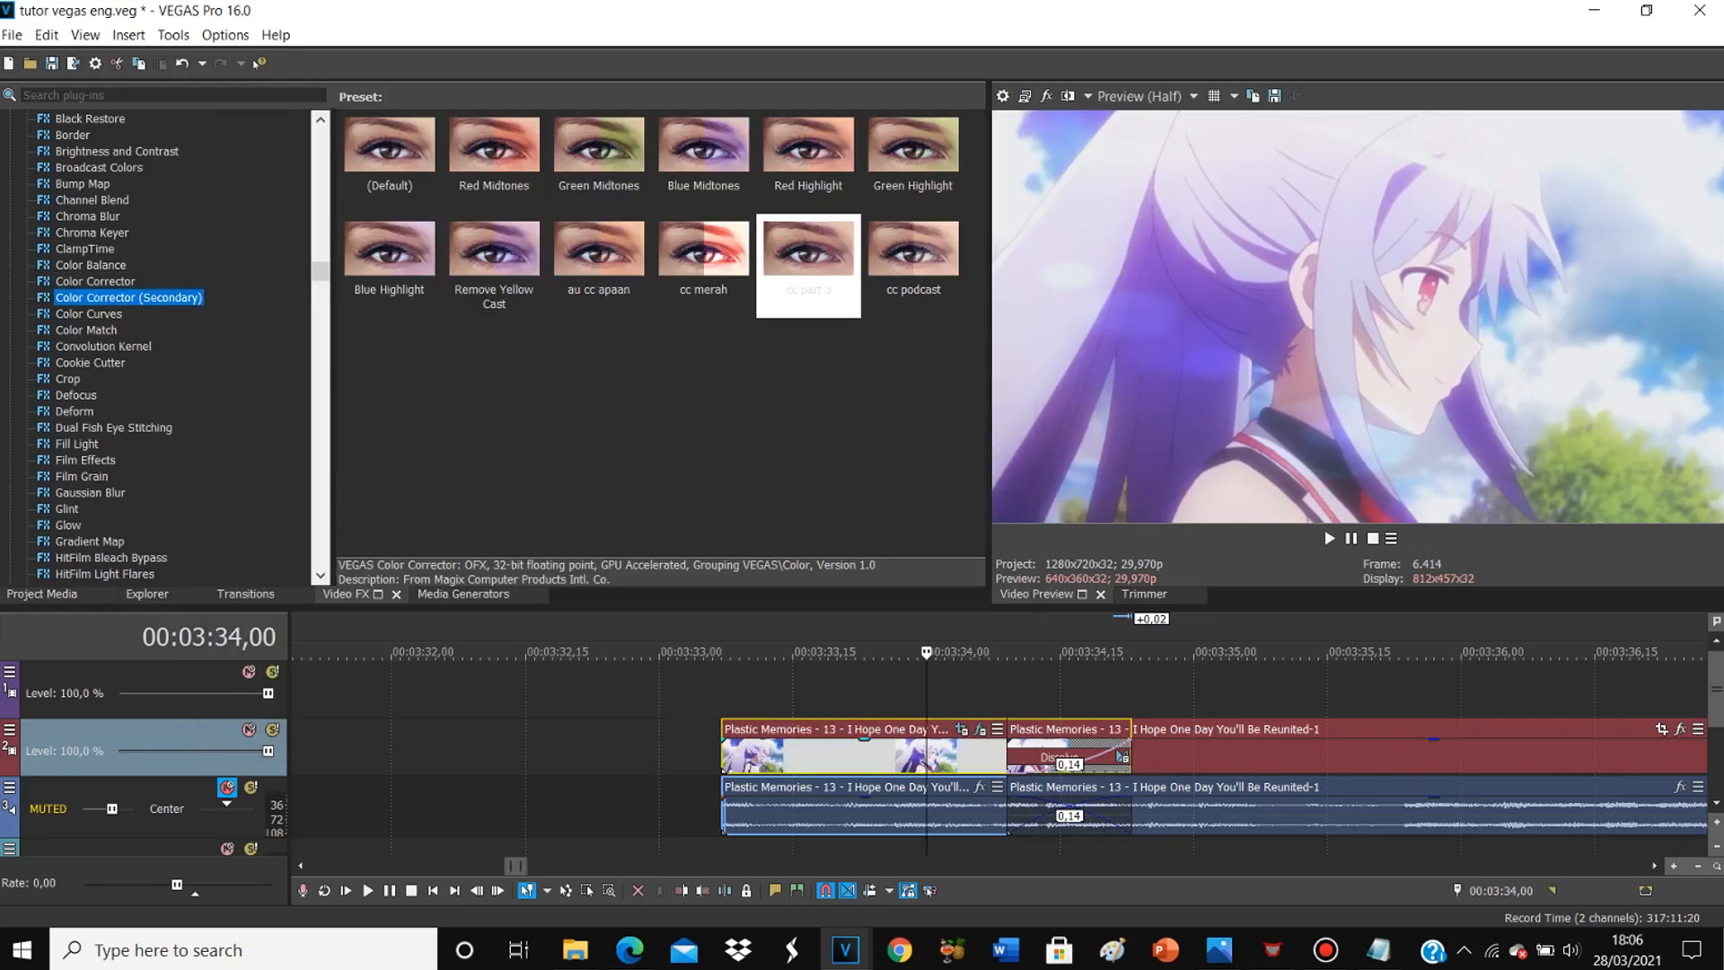
left_click(599, 256)
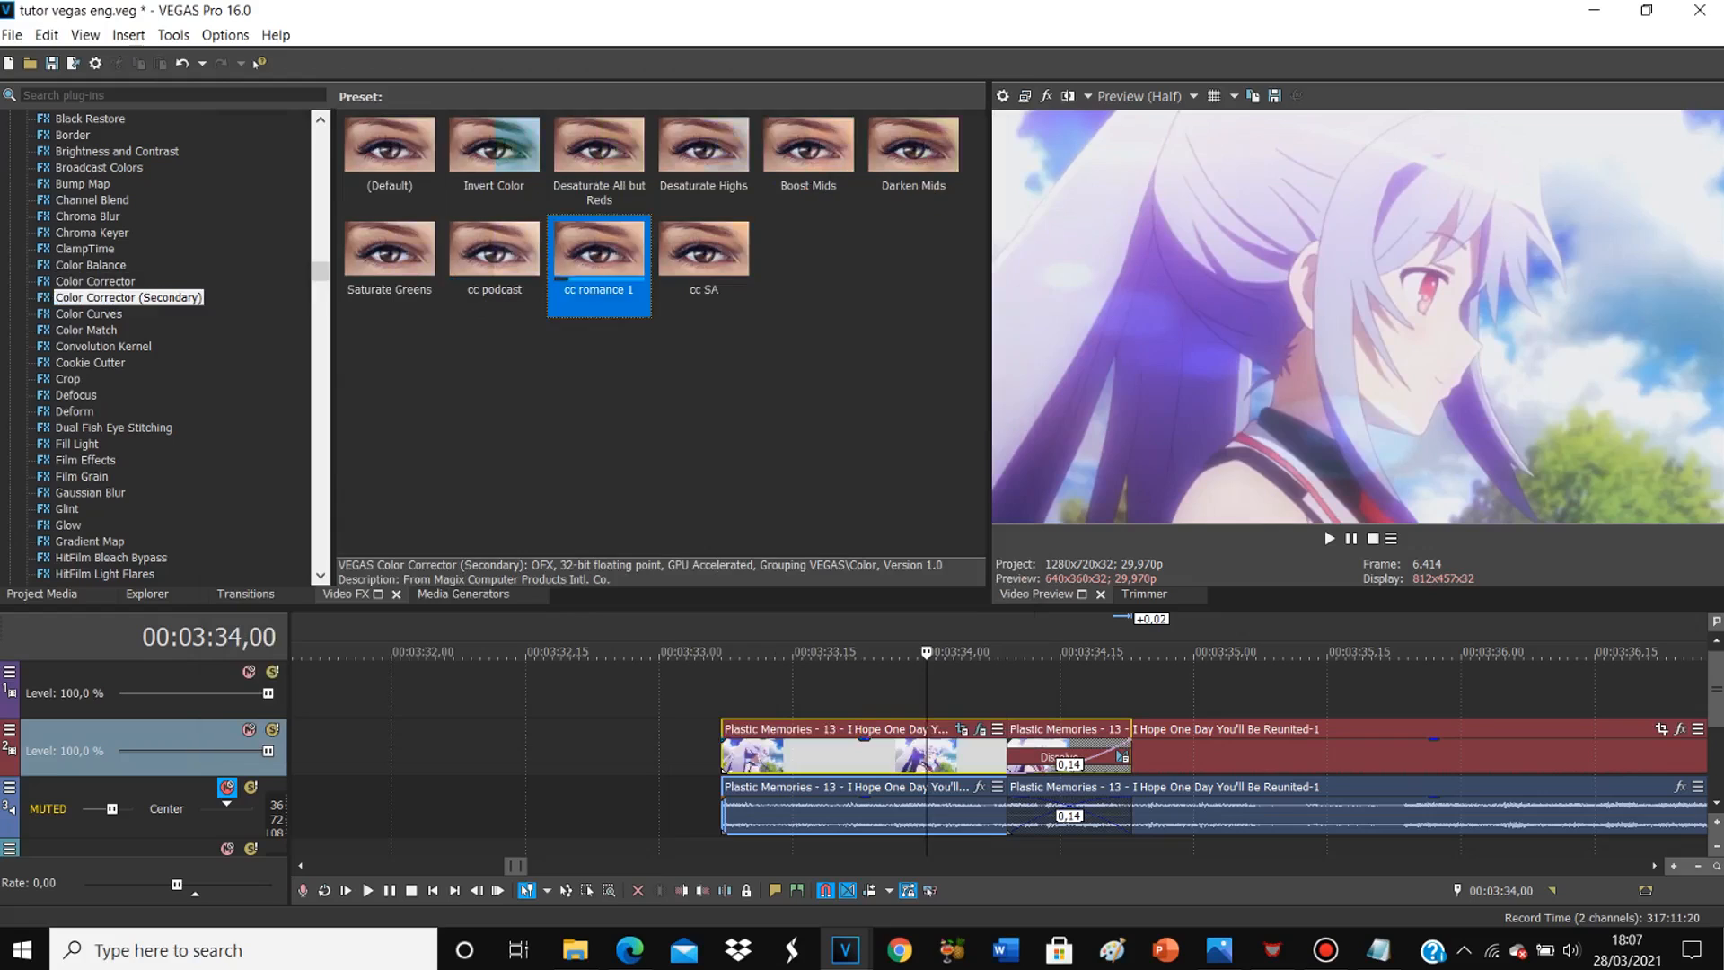
double_click(599, 256)
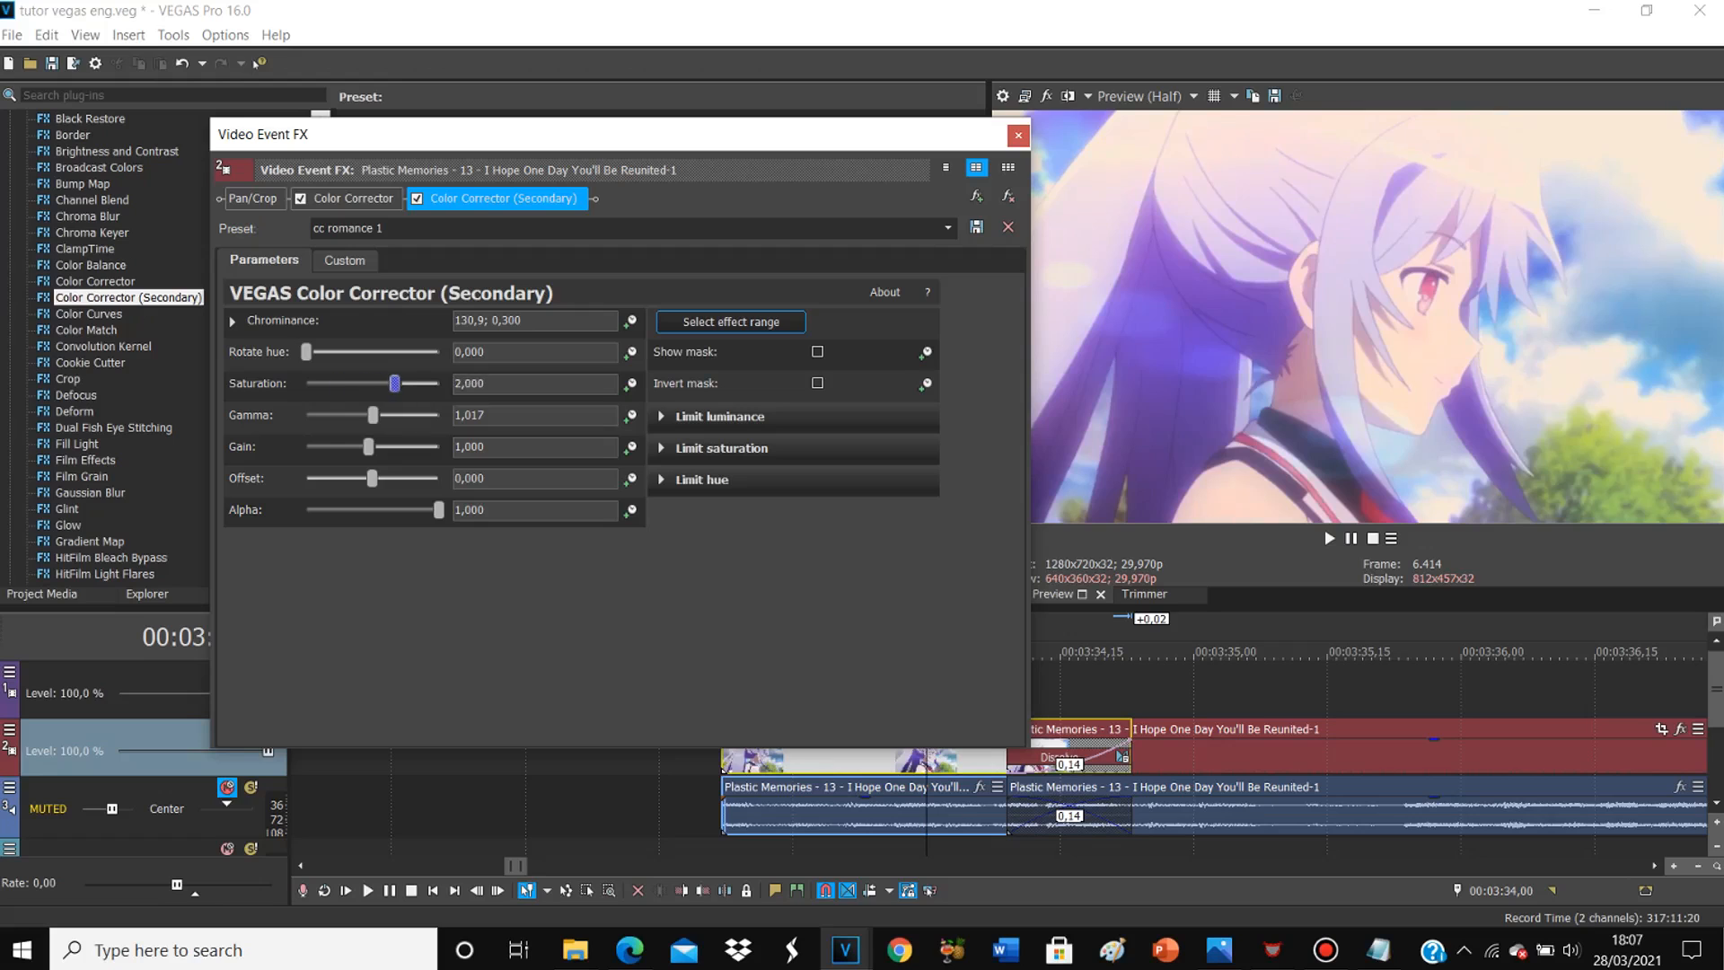
mouse_move(372, 478)
left_mouse_down()
mouse_move(342, 479)
mouse_move(374, 478)
left_mouse_up()
left_click_drag(352, 415, 330, 415)
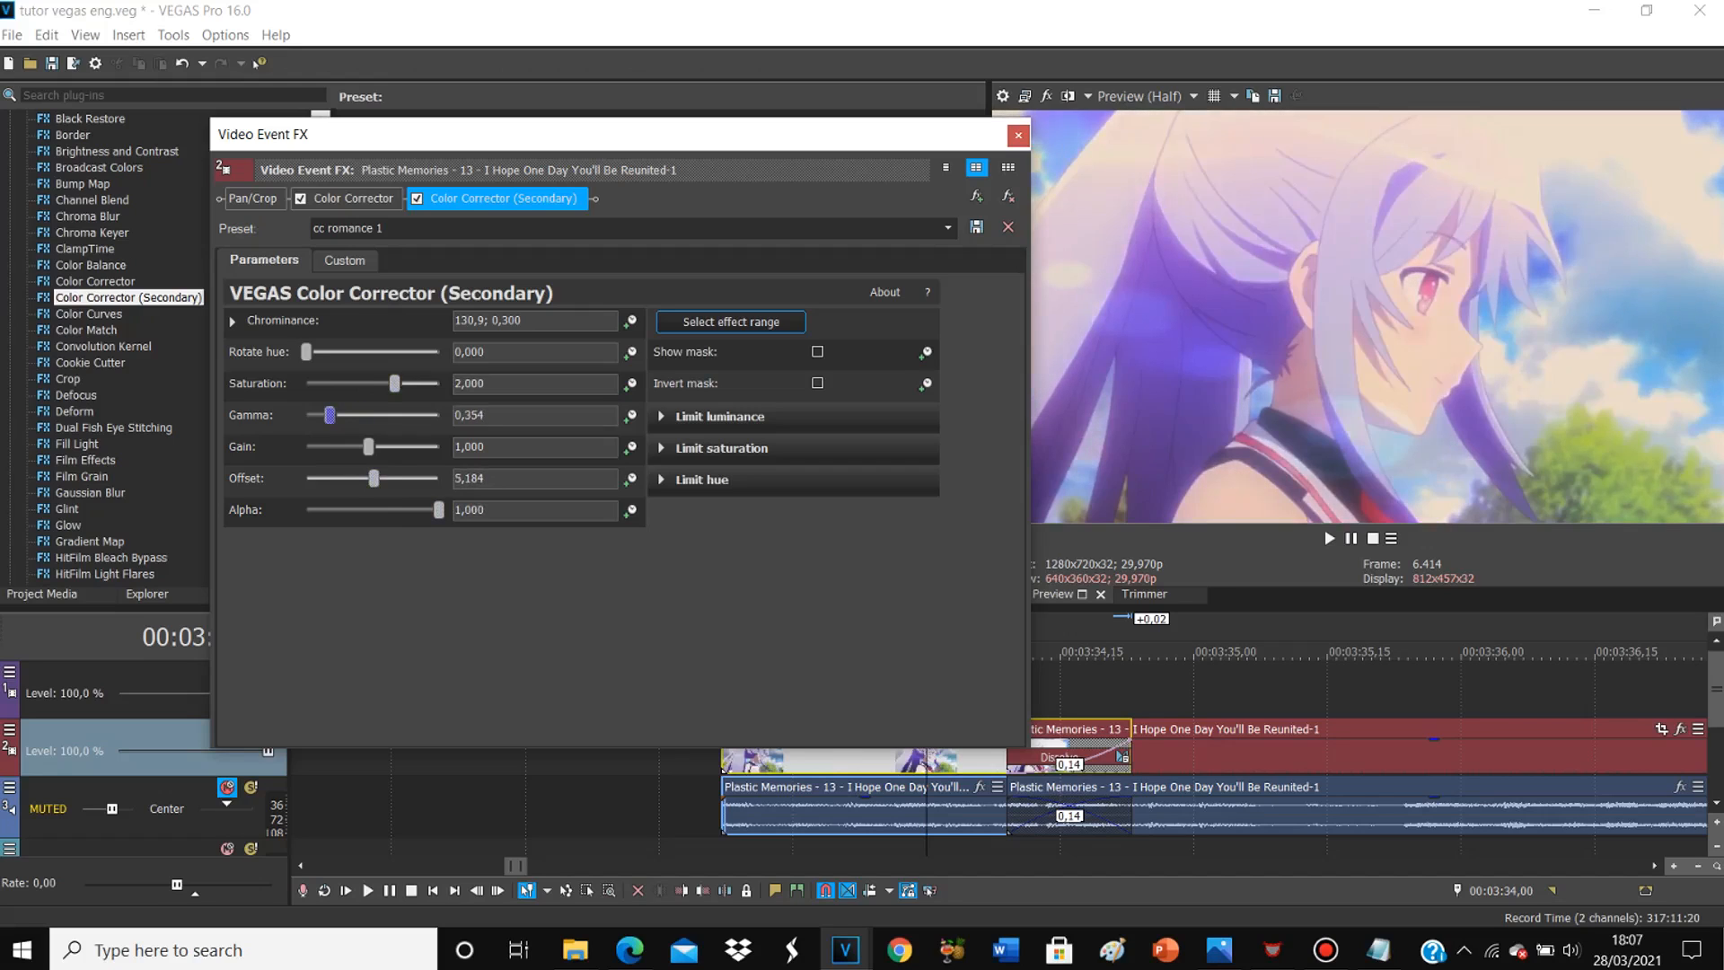
left_click(1018, 135)
Step: Preview the color-corrected middle clip from 00:03:33,16
left_click(802, 693)
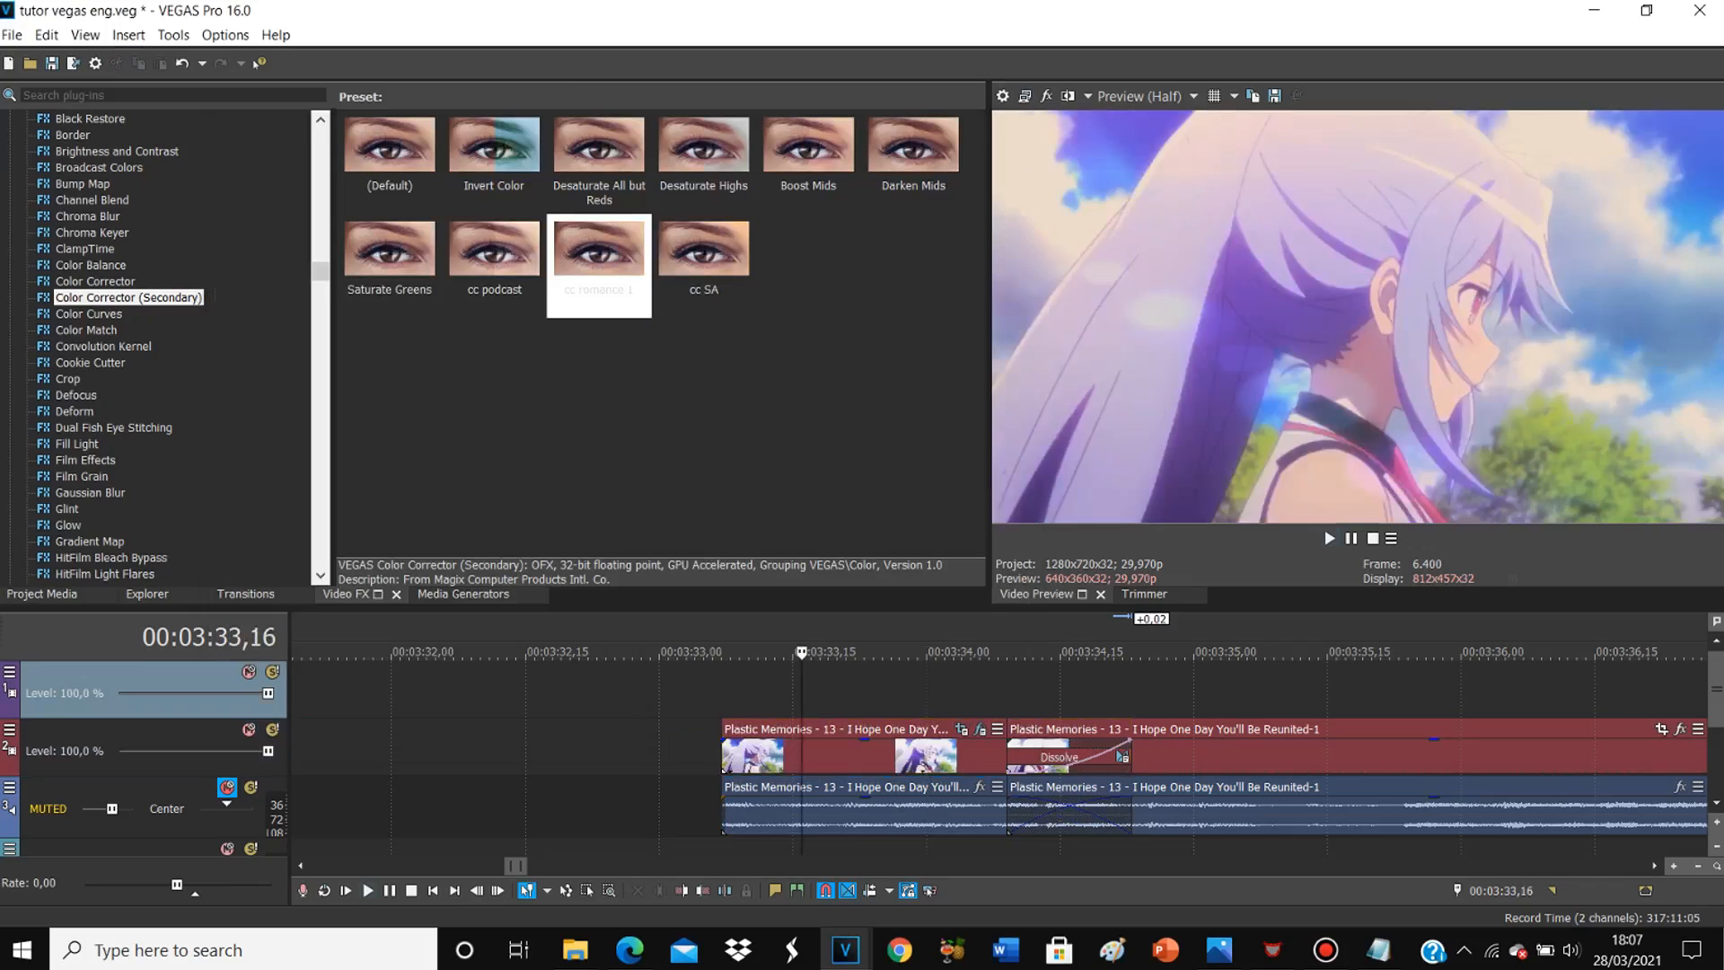
key("space")
key("space")
Step: Apply the S_Tint effect's preset 1 to the middle clip, set Source Saturation to 0,871, and close its settings
left_click(86, 330)
left_click(89, 315)
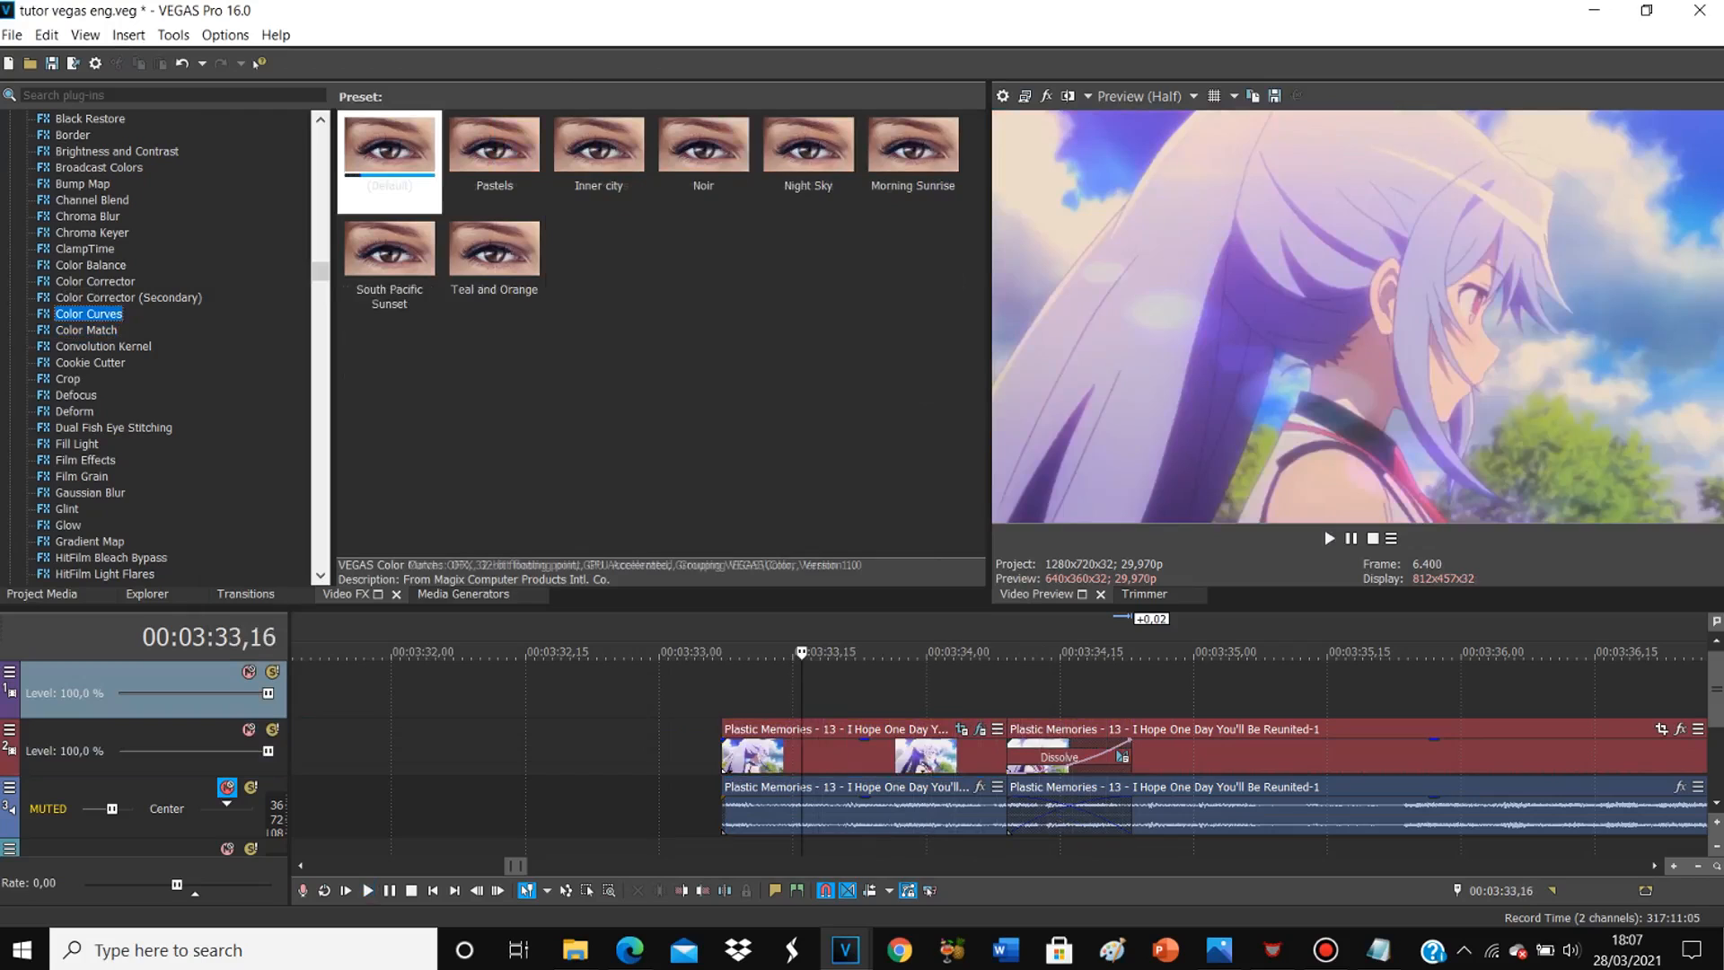
scroll(162, 346, "down", 15)
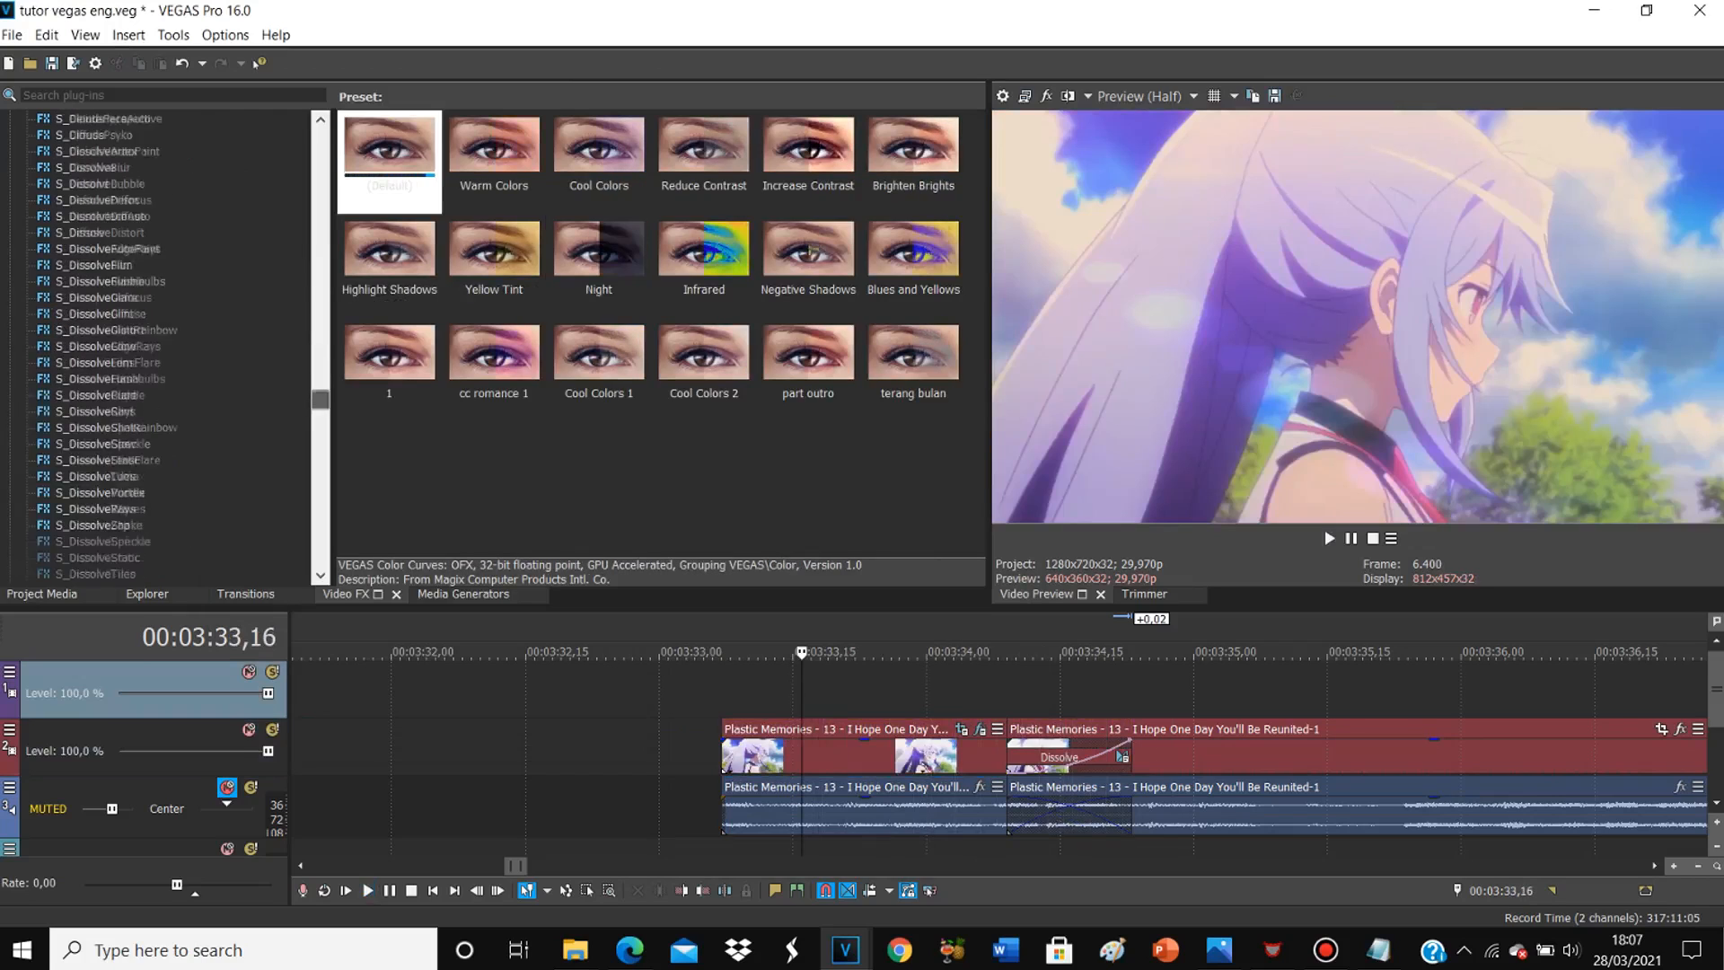
scroll(162, 346, "down", 7)
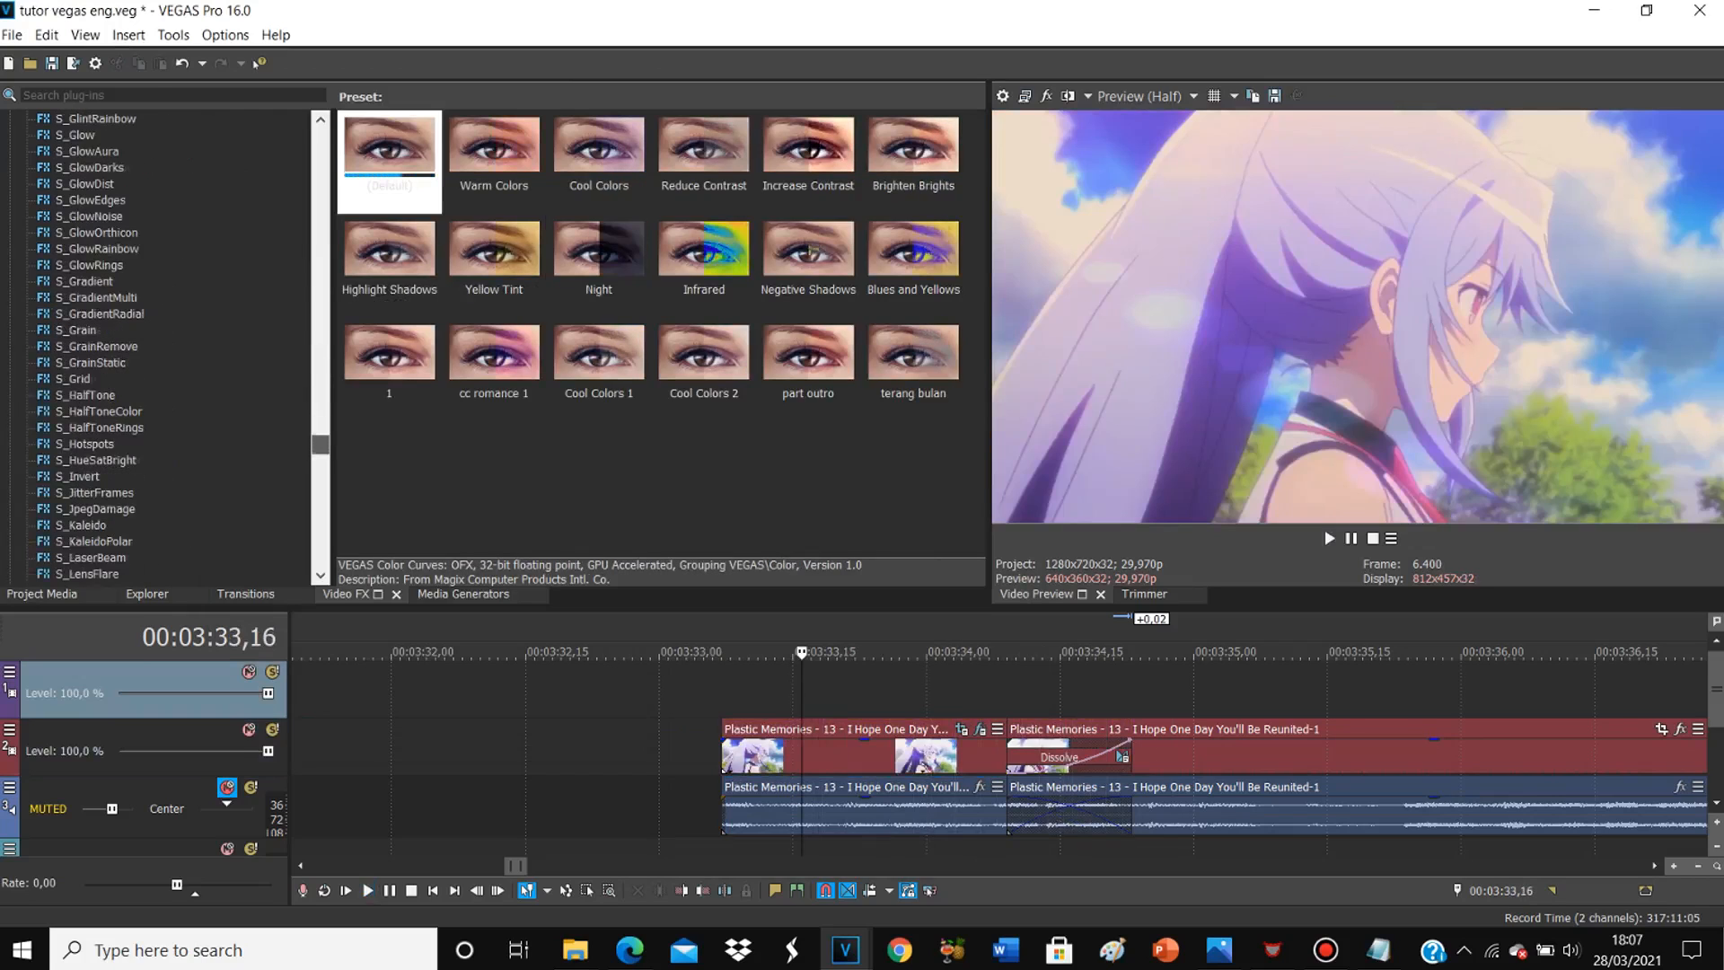
scroll(162, 346, "down", 12)
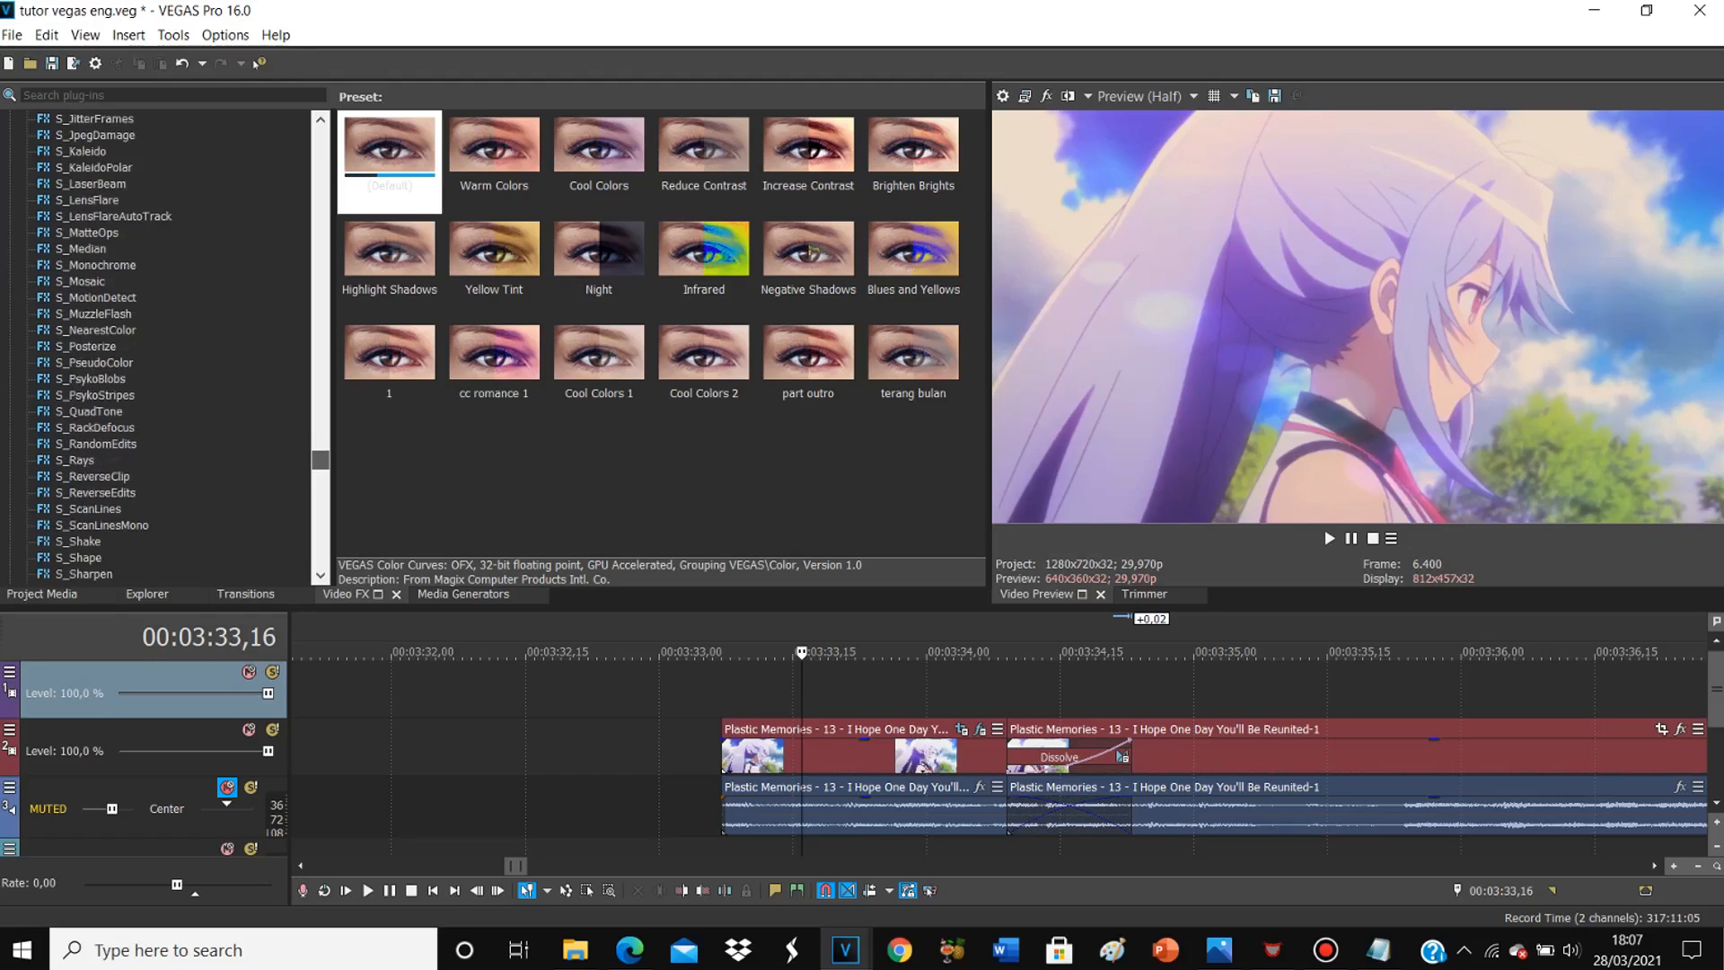
scroll(162, 346, "down", 2)
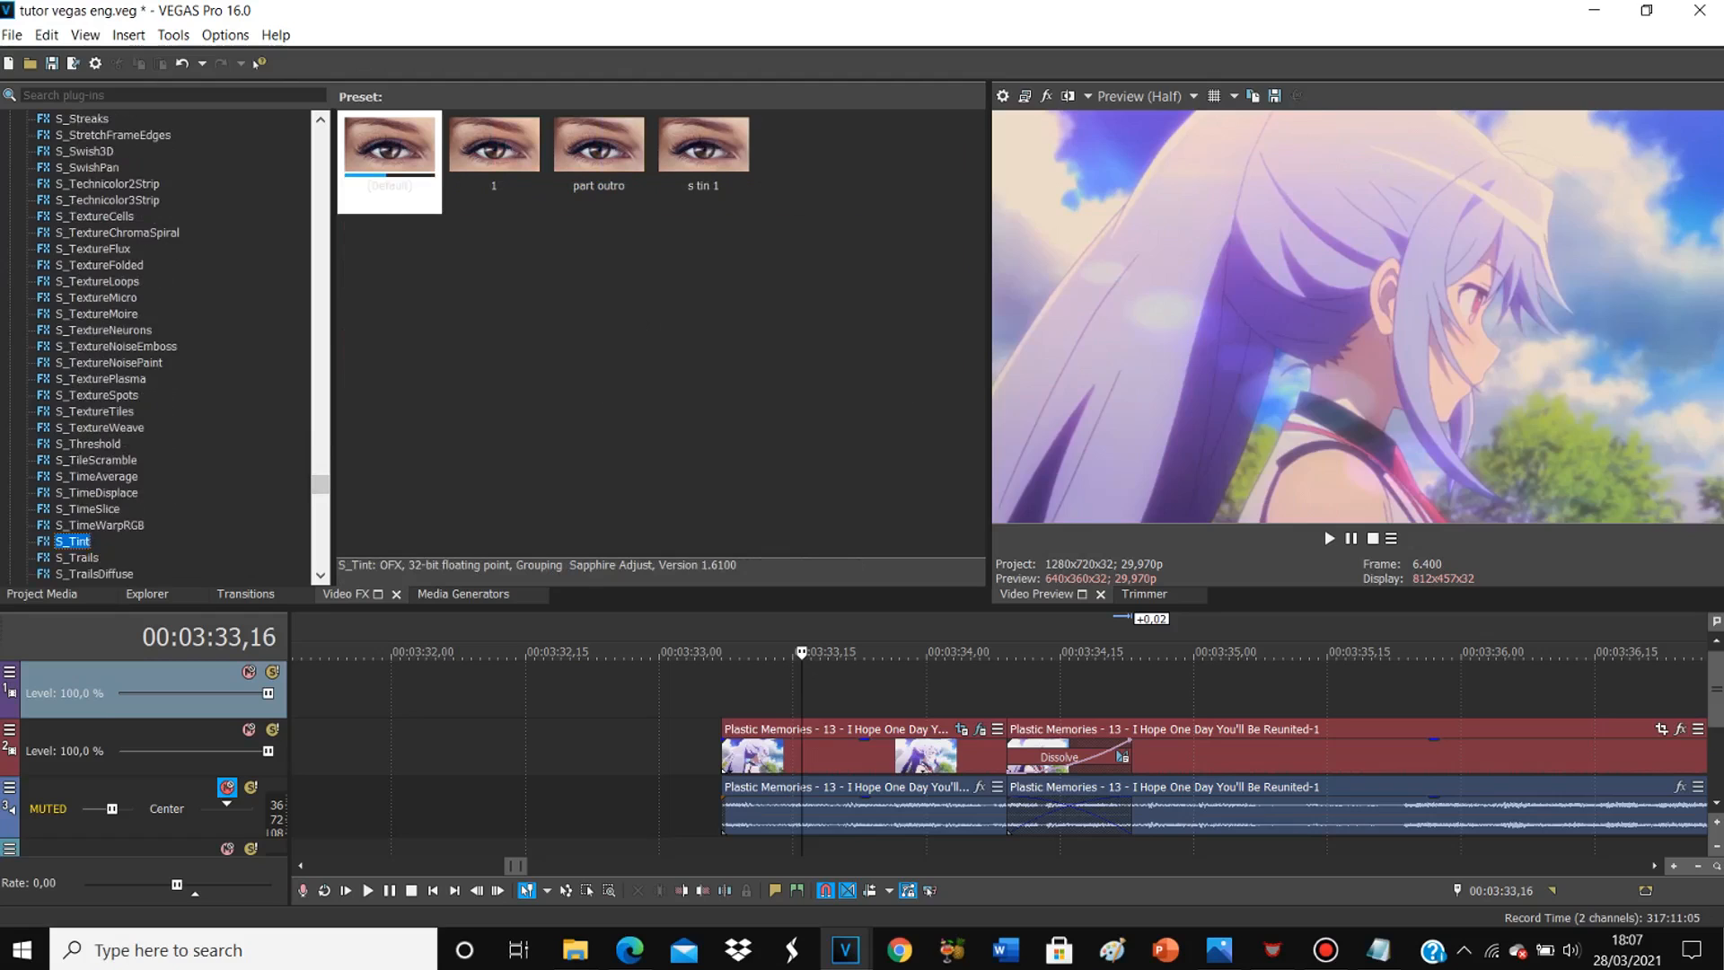
left_click(494, 153)
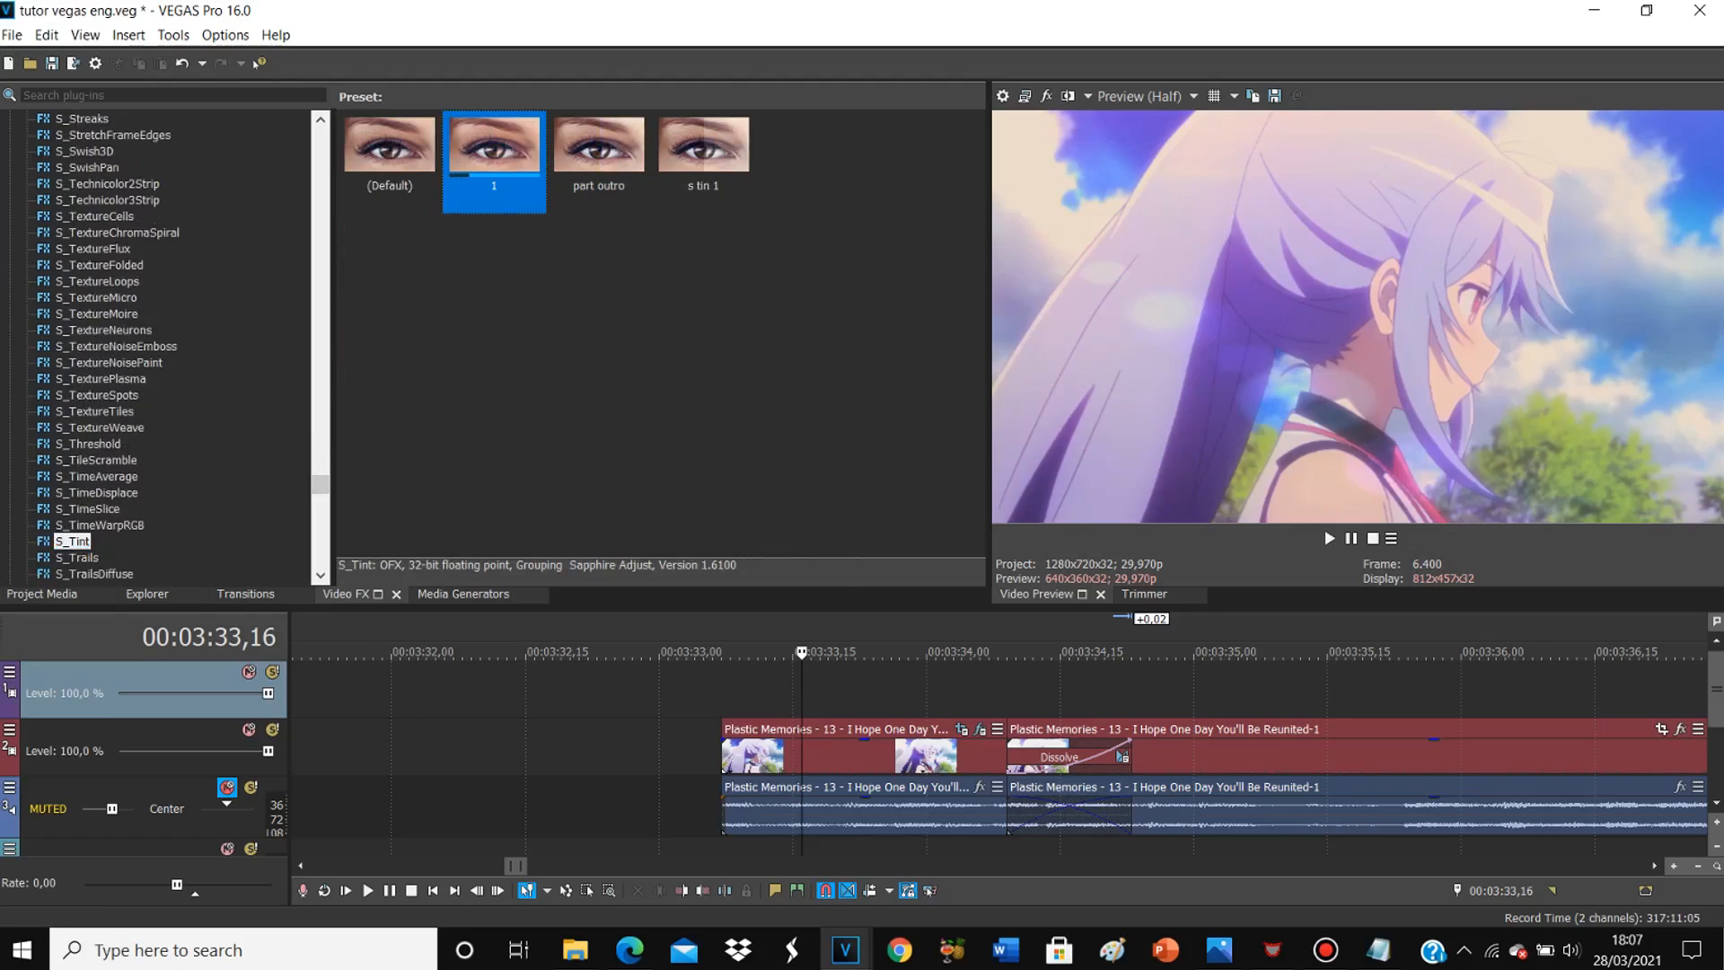
left_click_drag(494, 152, 927, 759)
left_click(927, 761)
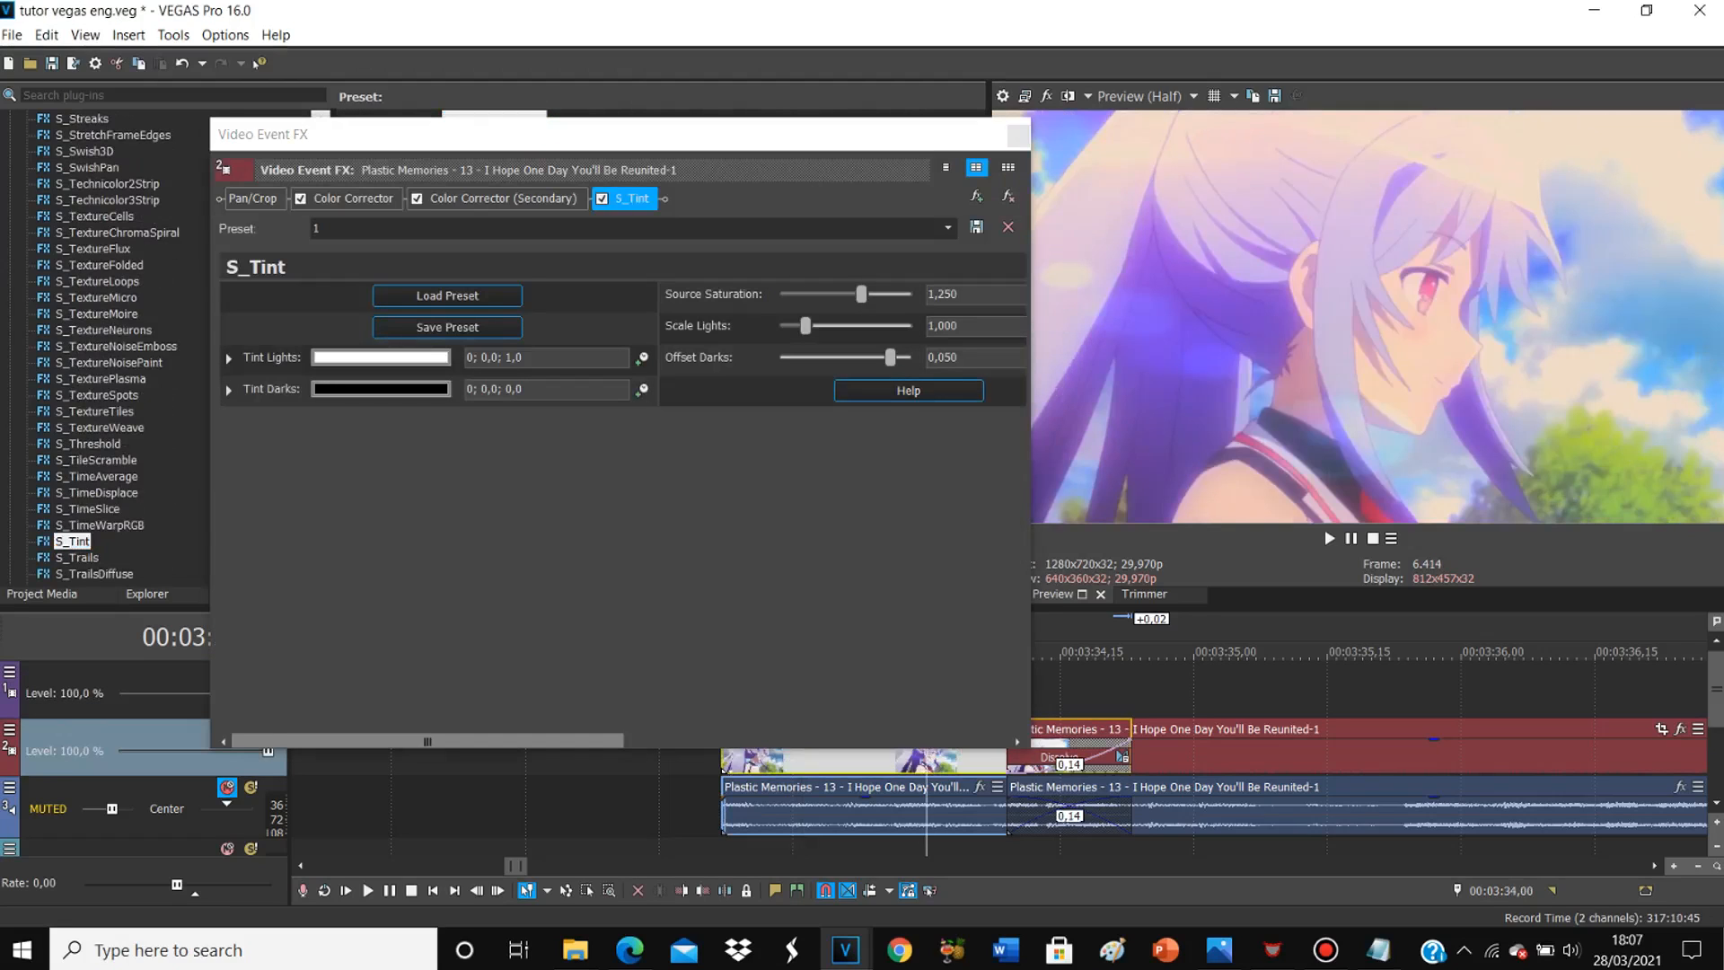
left_click_drag(862, 295, 837, 294)
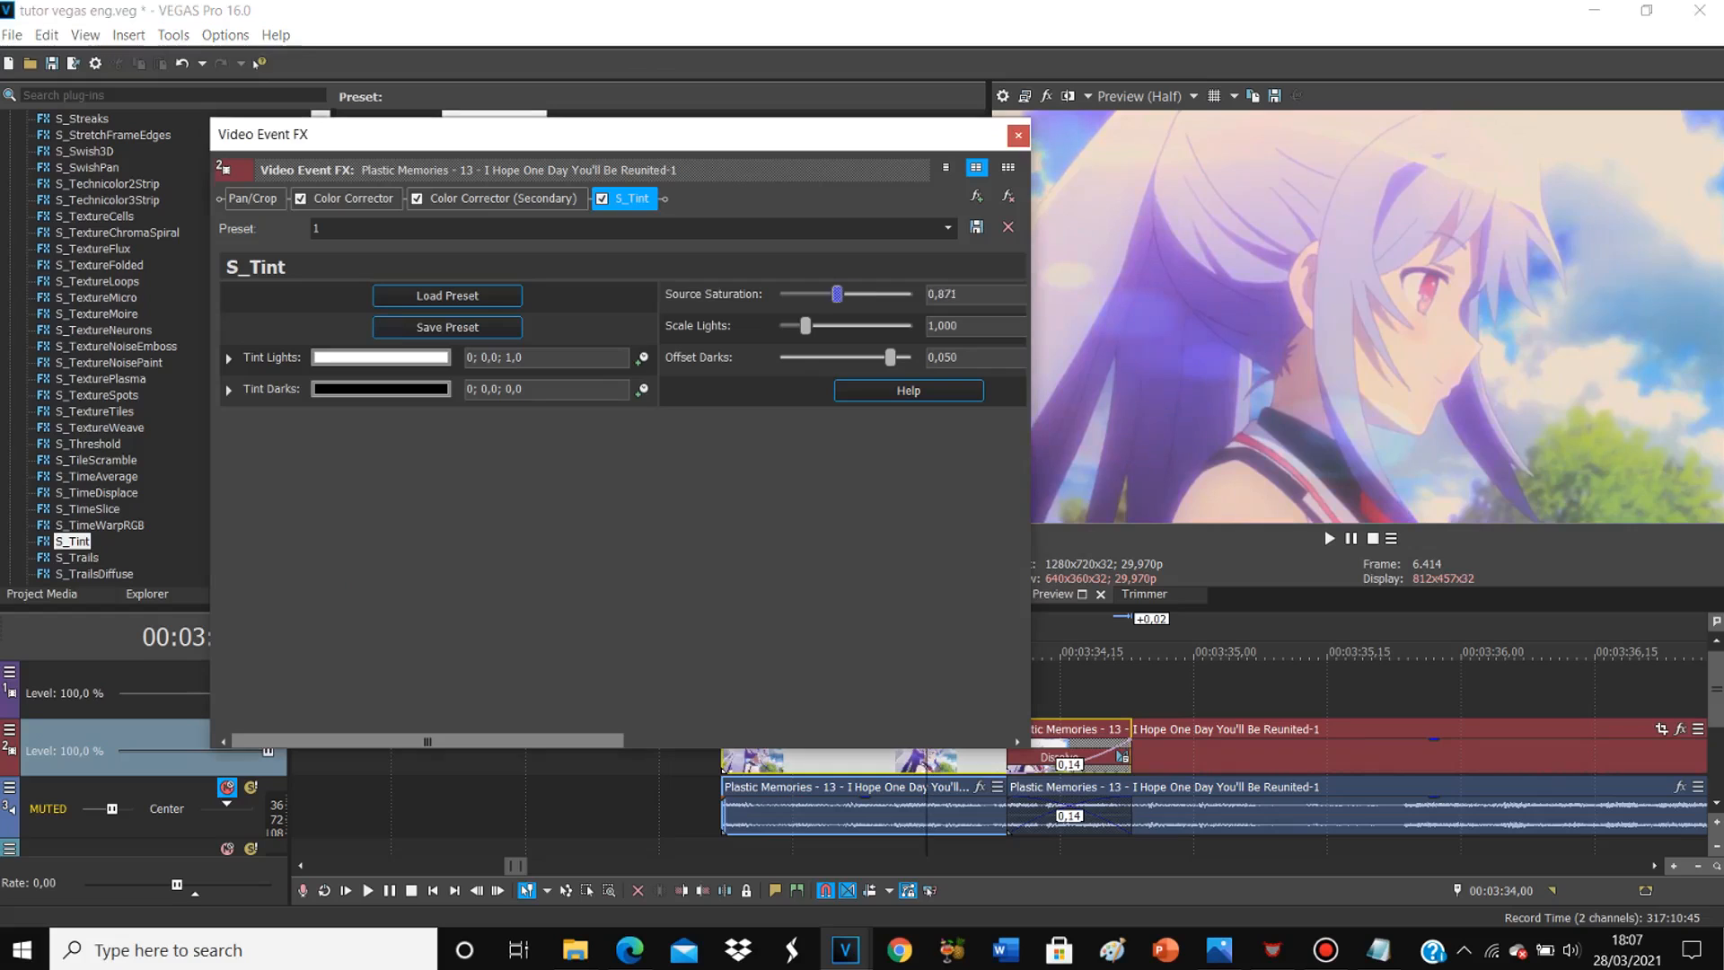
left_click(1019, 136)
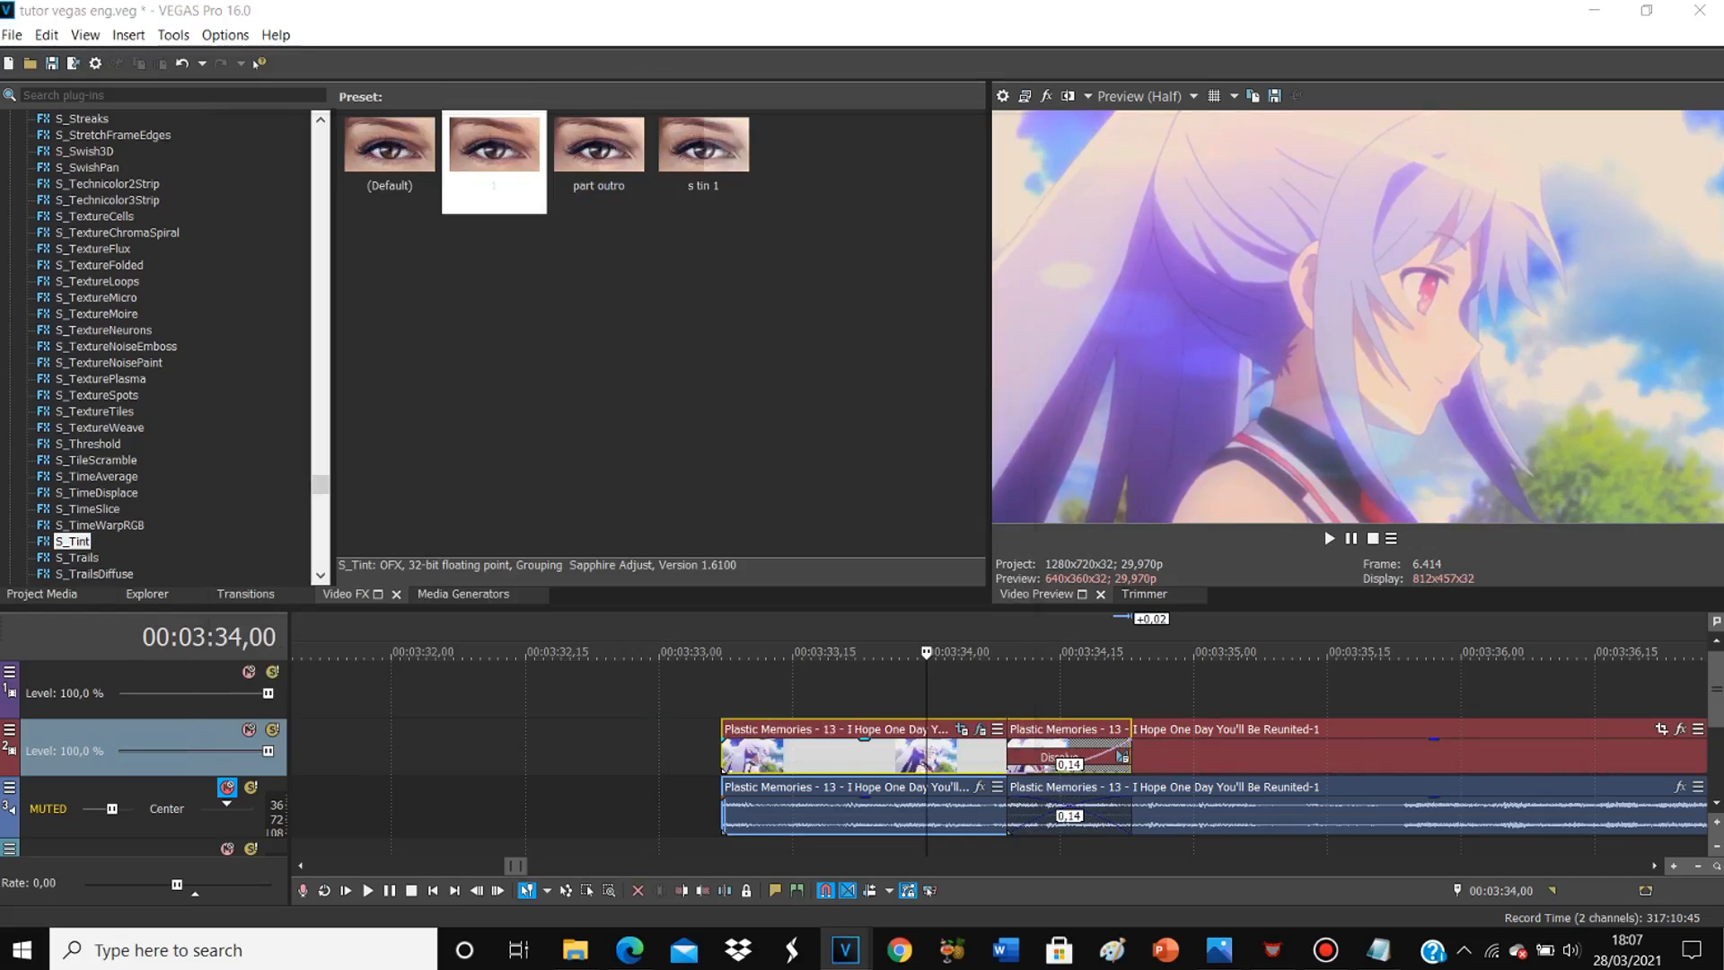
Step: Preview the middle clip with its color and tint effects repeatedly from its start, and select the clip at 00:03:33,22
left_click(713, 693)
left_click(721, 693)
key("space")
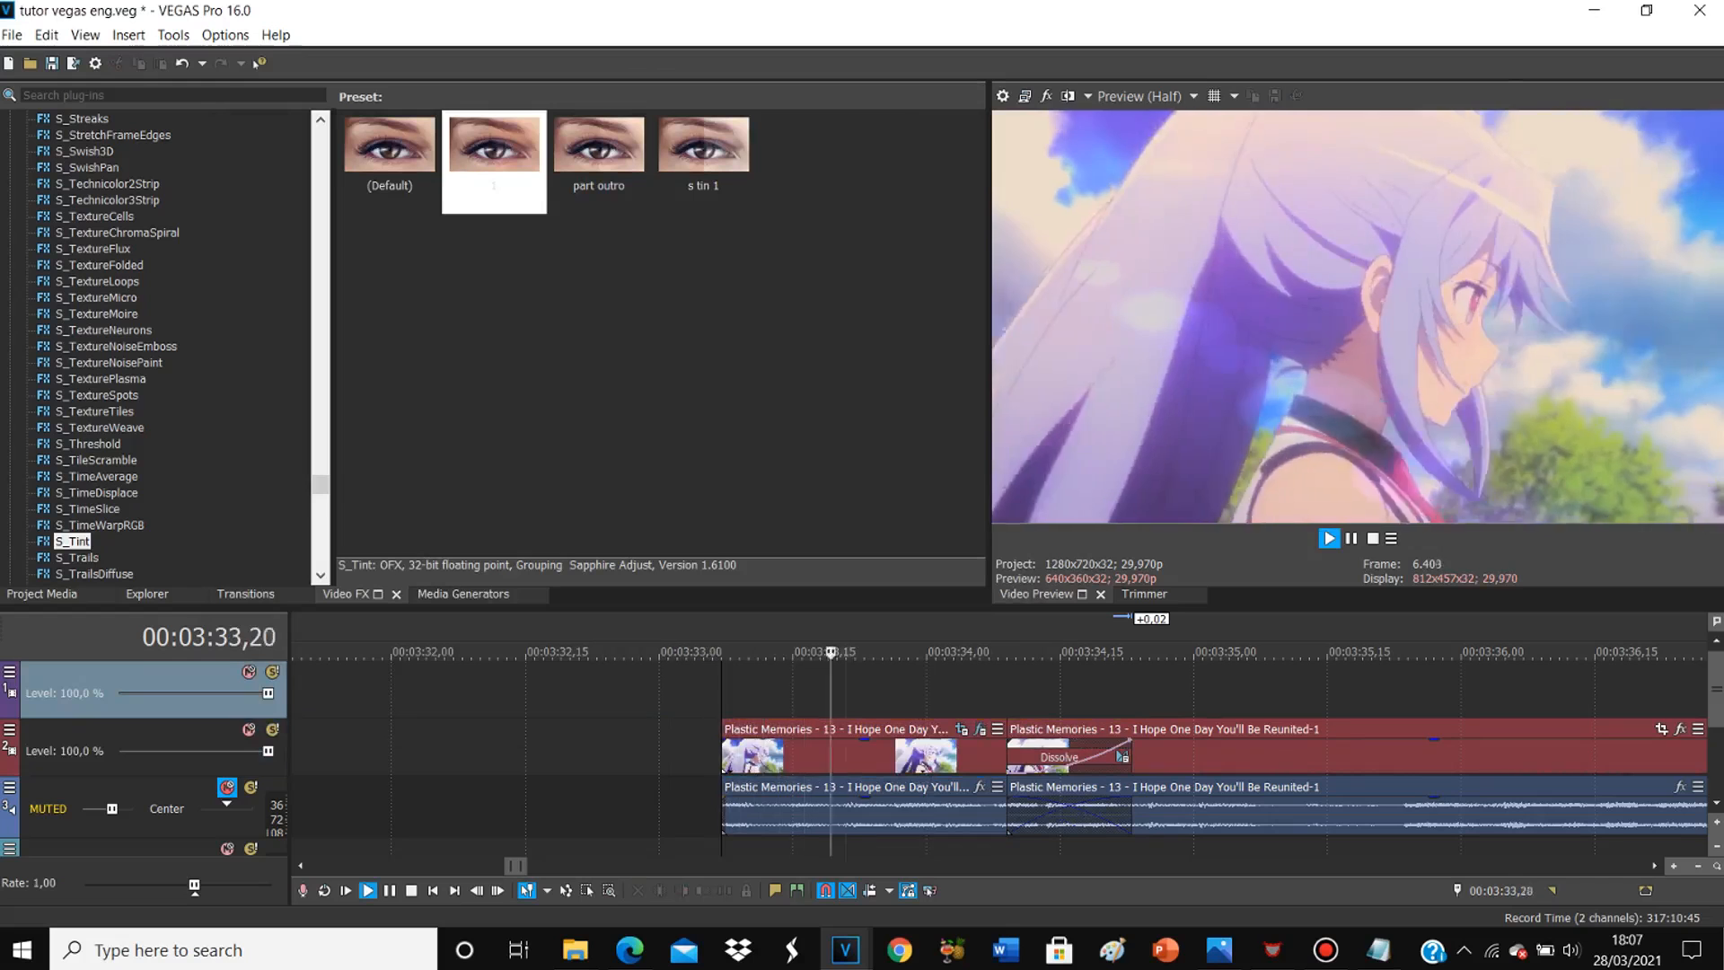
key("space")
key("space")
left_click(855, 757)
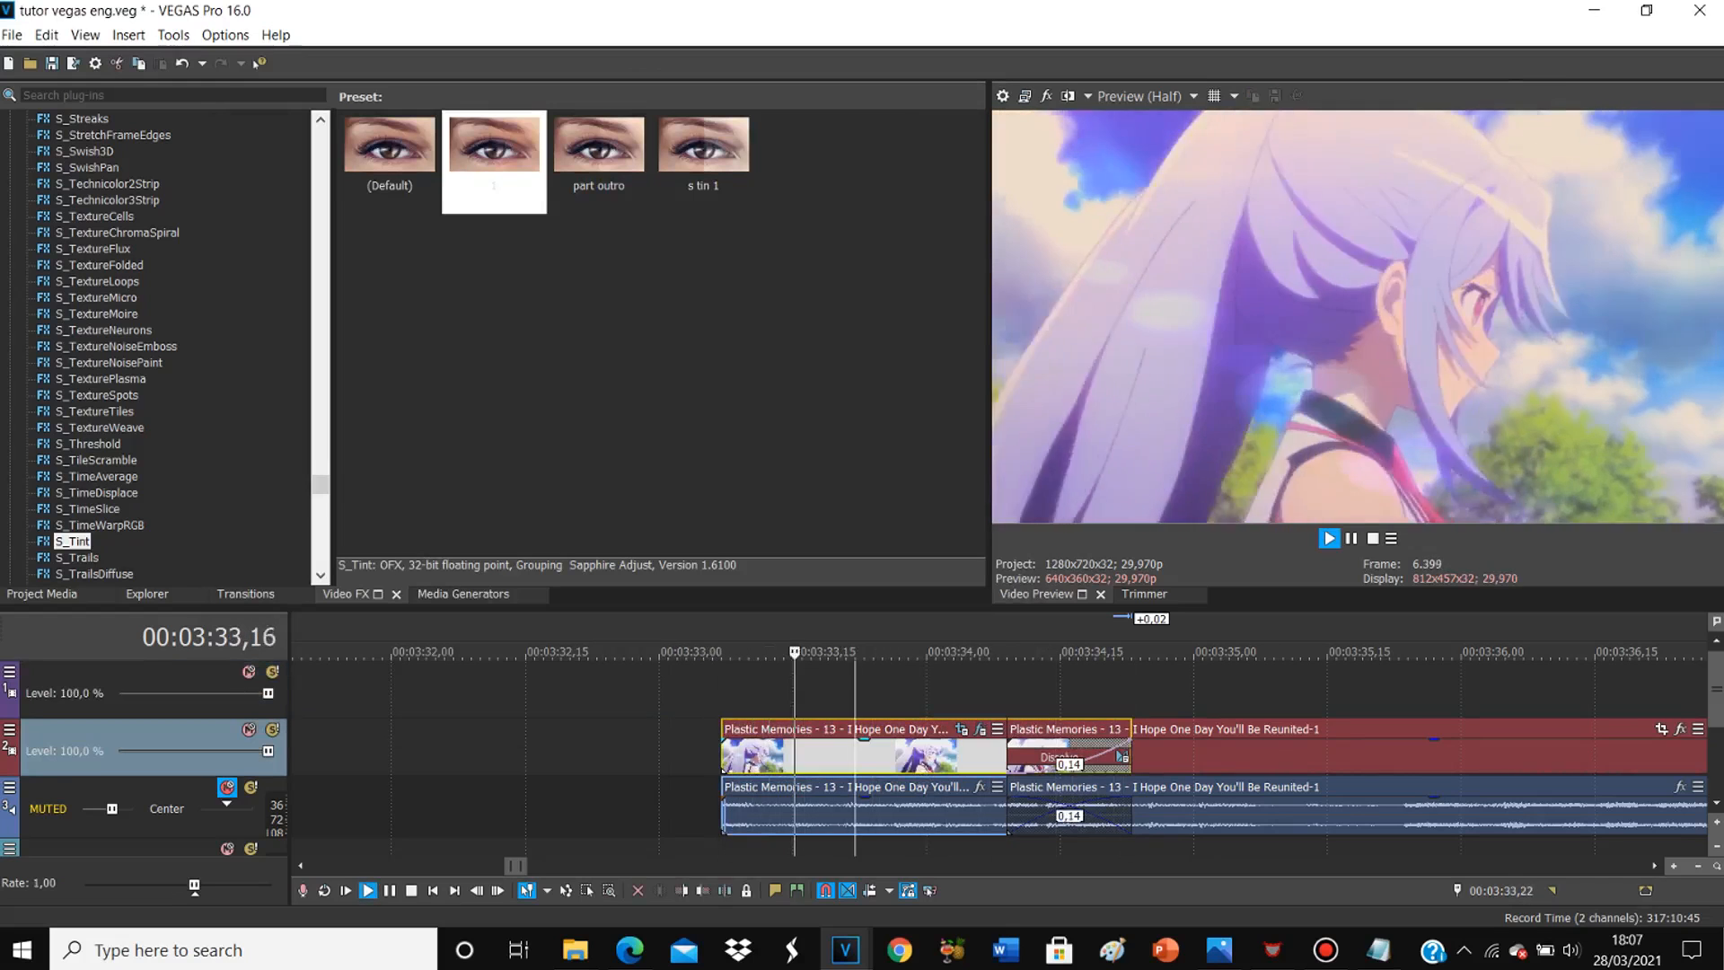
Step: Preview the tinted middle clip repeatedly, including from its start at 00:03:33,07
key("space")
key("space")
key("space")
key("space")
key("space")
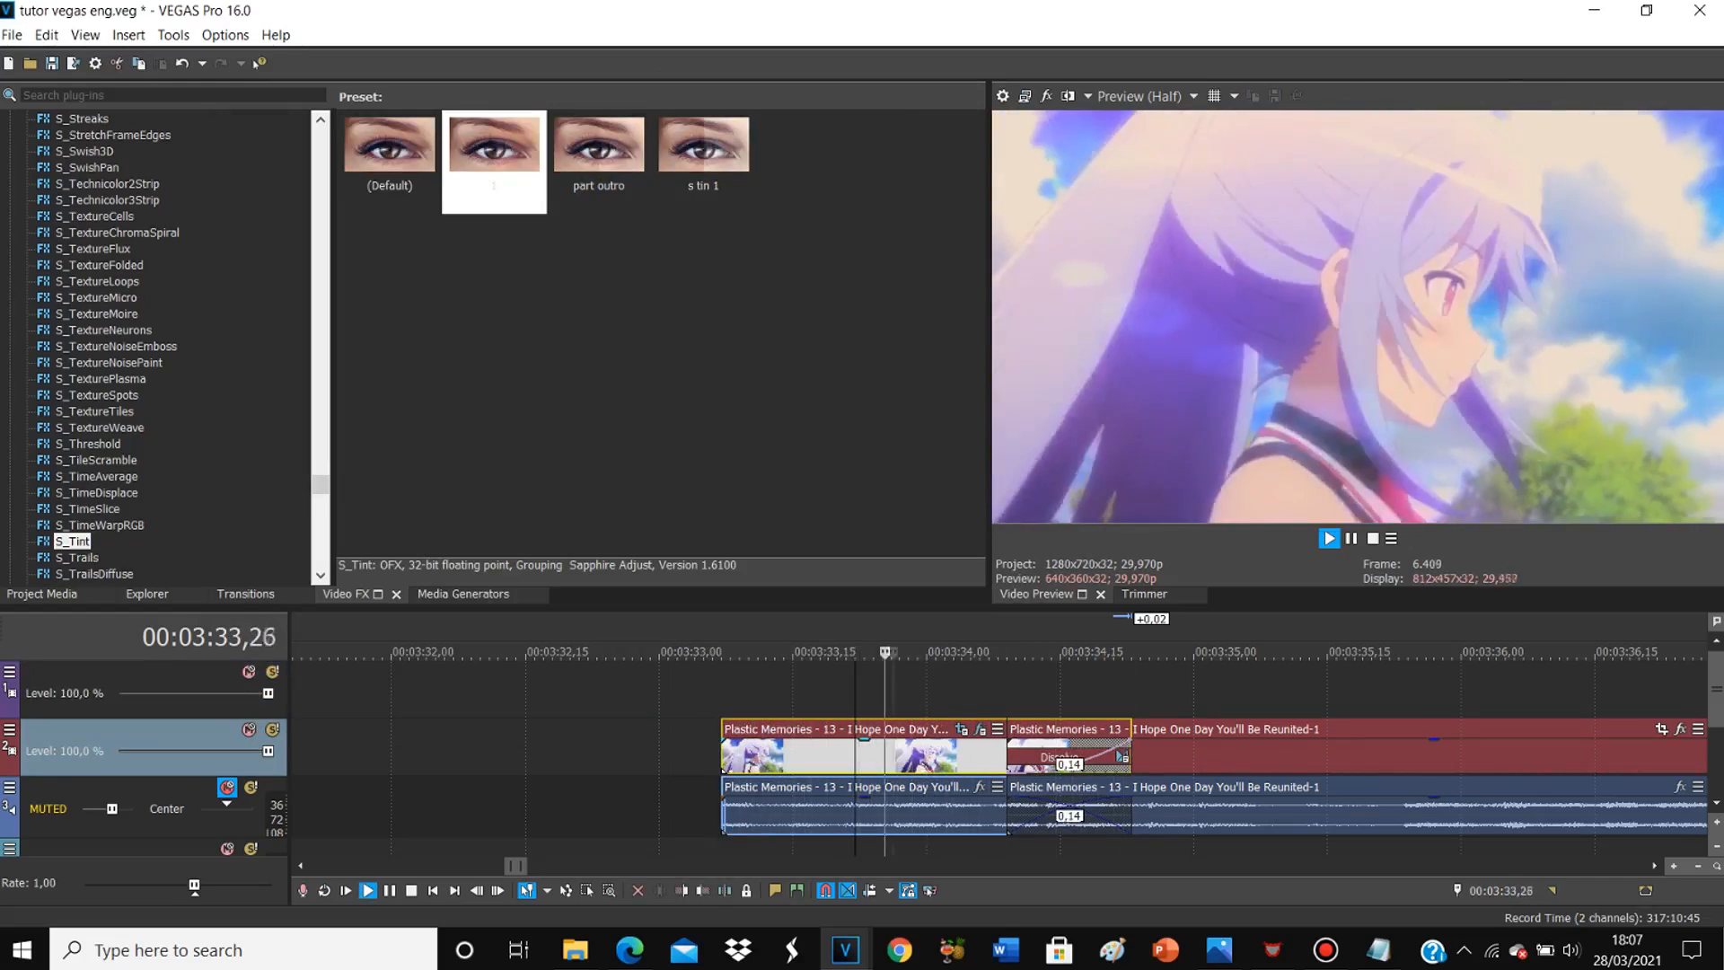
left_click(721, 693)
key("space")
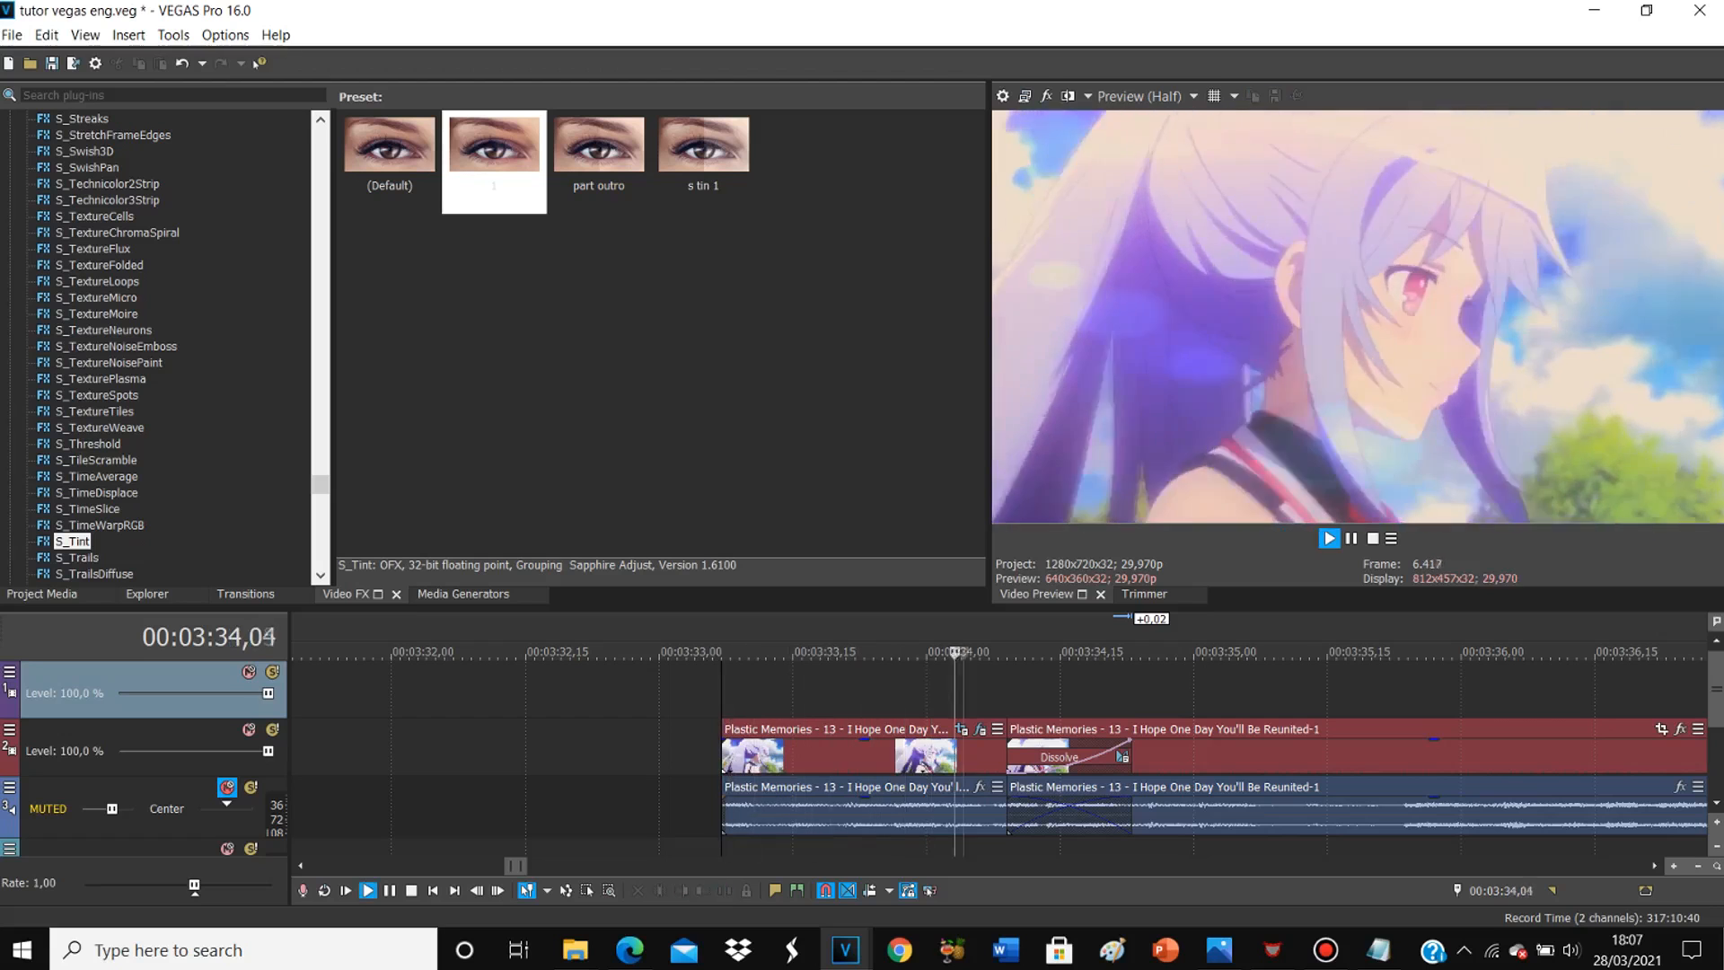
key("space")
key("space")
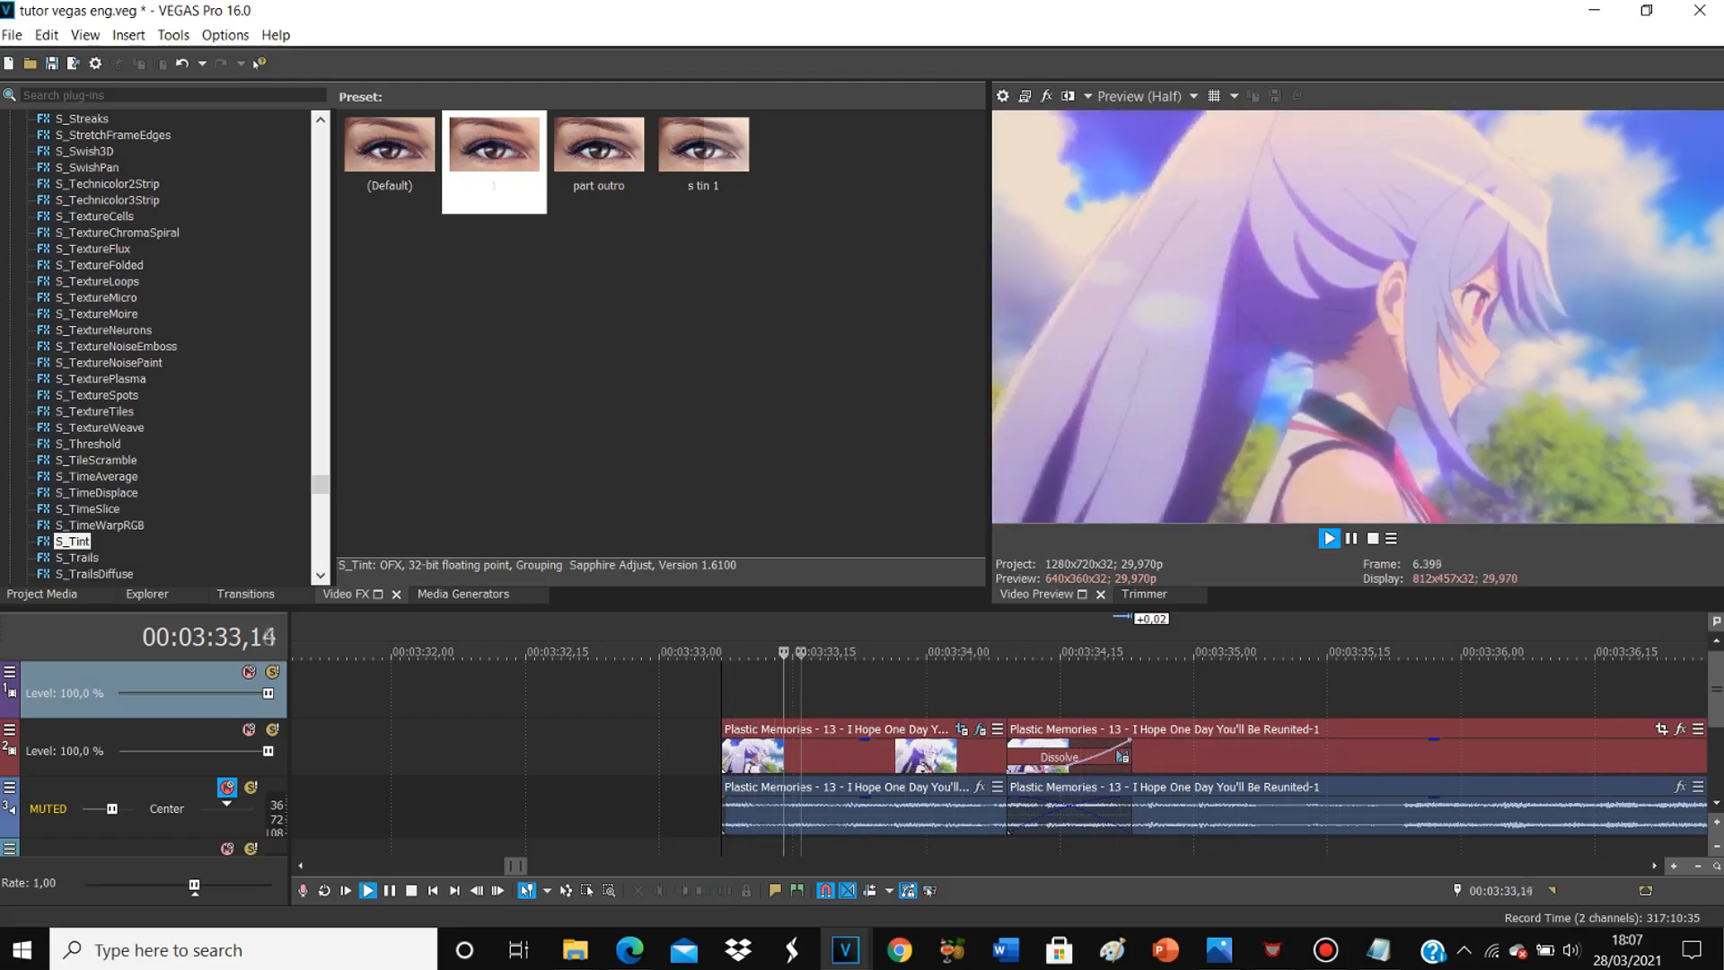
key("space")
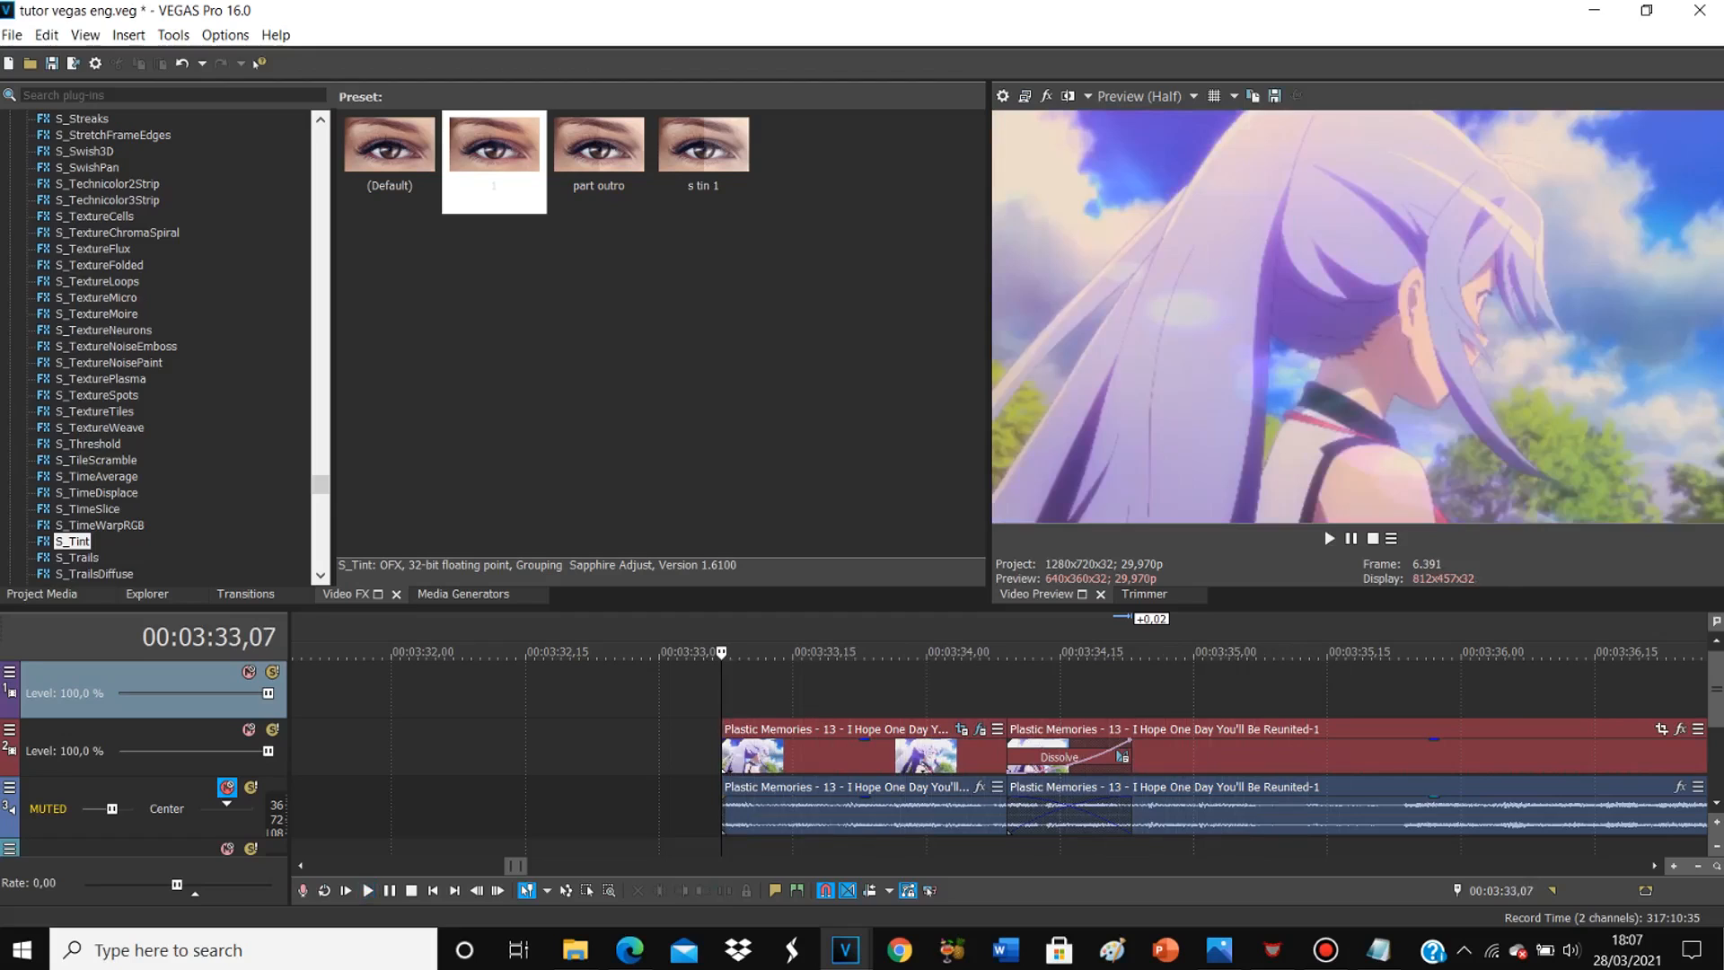
Step: Mark checklist item 9, transition and effect, as done in Notepad, and unmute the audio track in VEGAS Pro
key("alt+Tab")
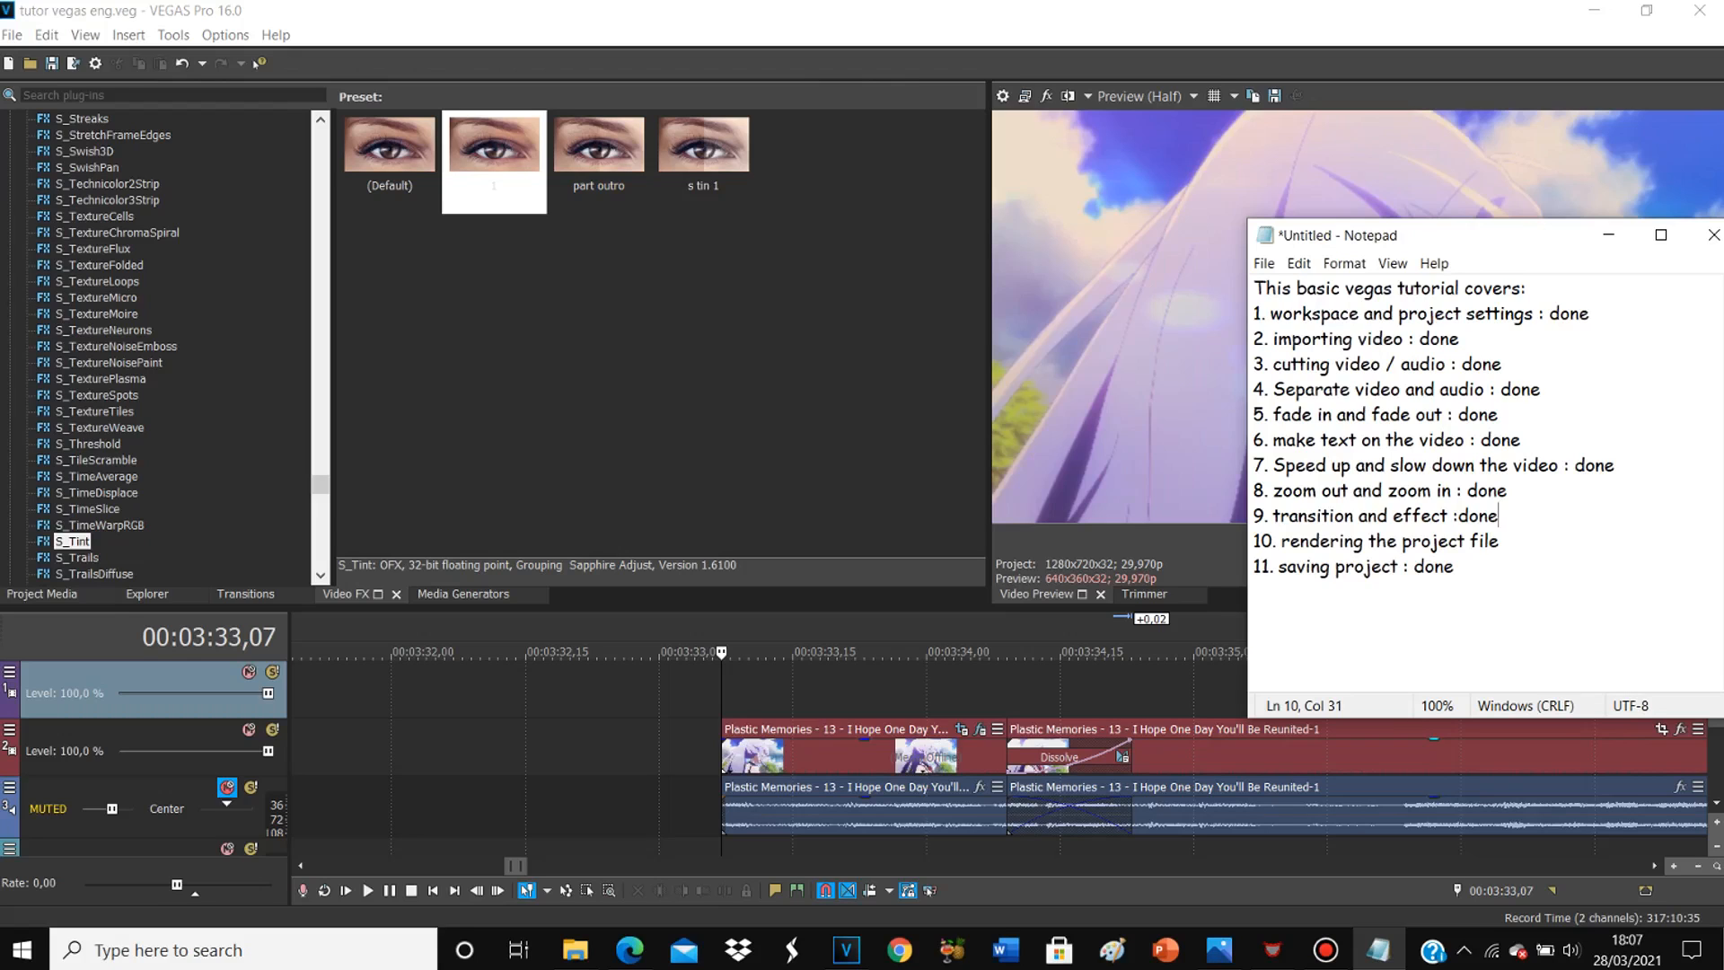
left_click(793, 755)
scroll(793, 754, "down", 5)
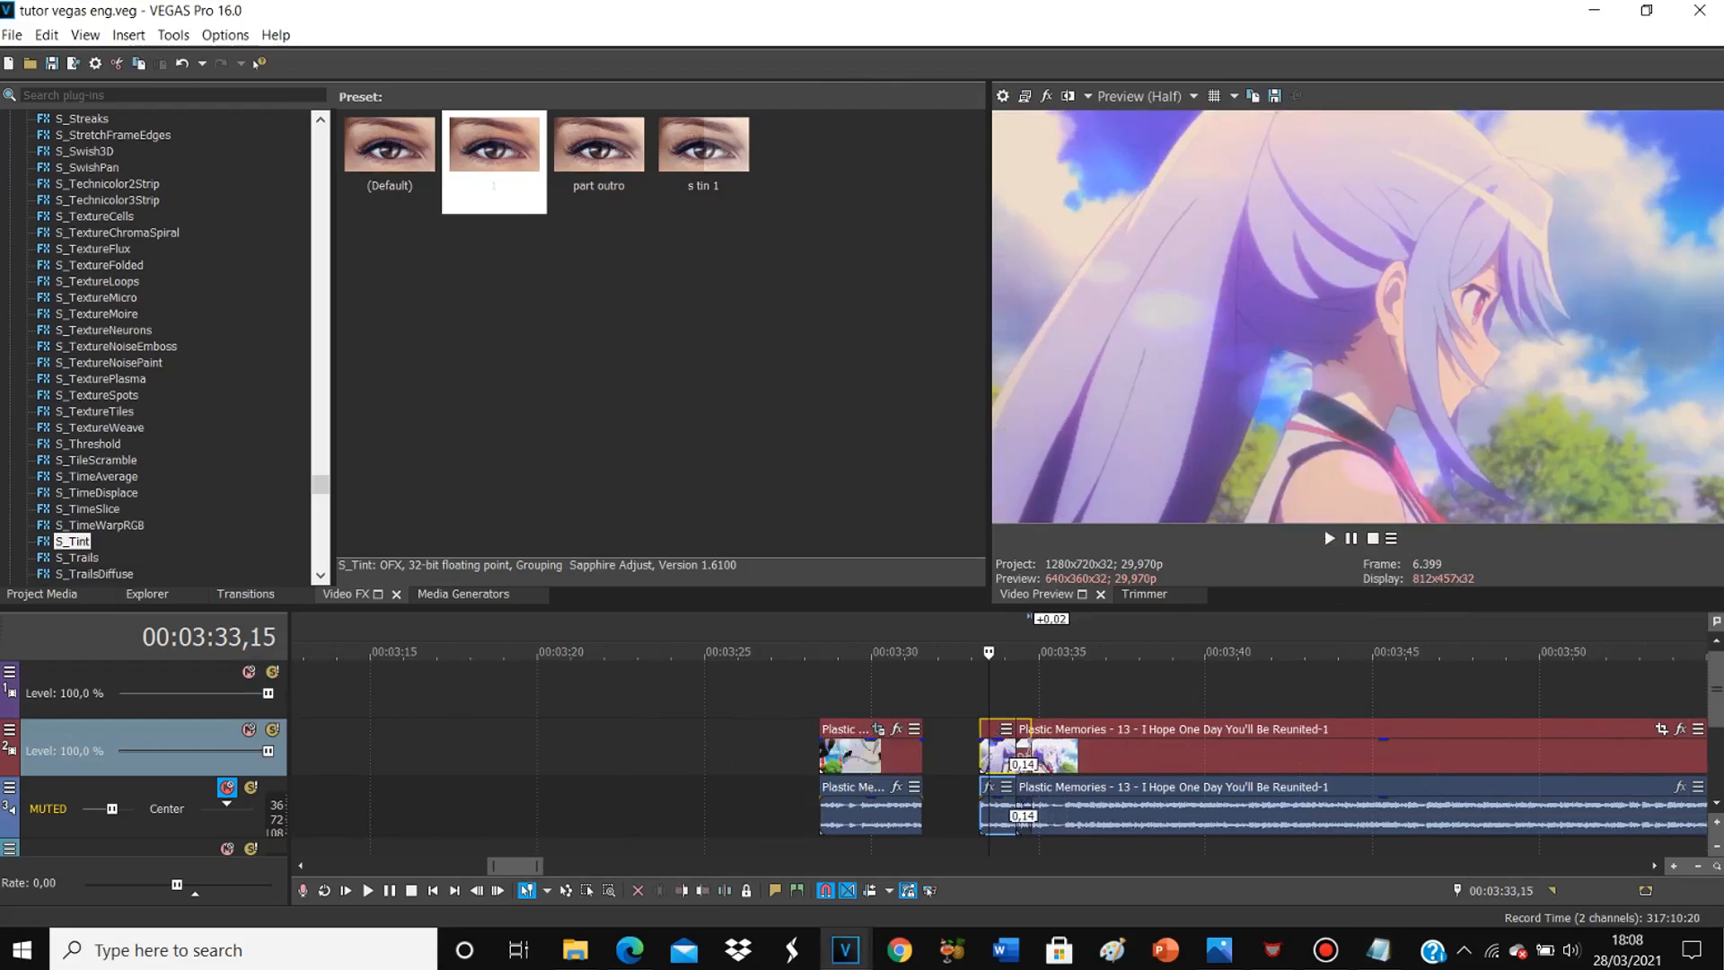
left_click(227, 787)
scroll(1079, 813, "up", 3)
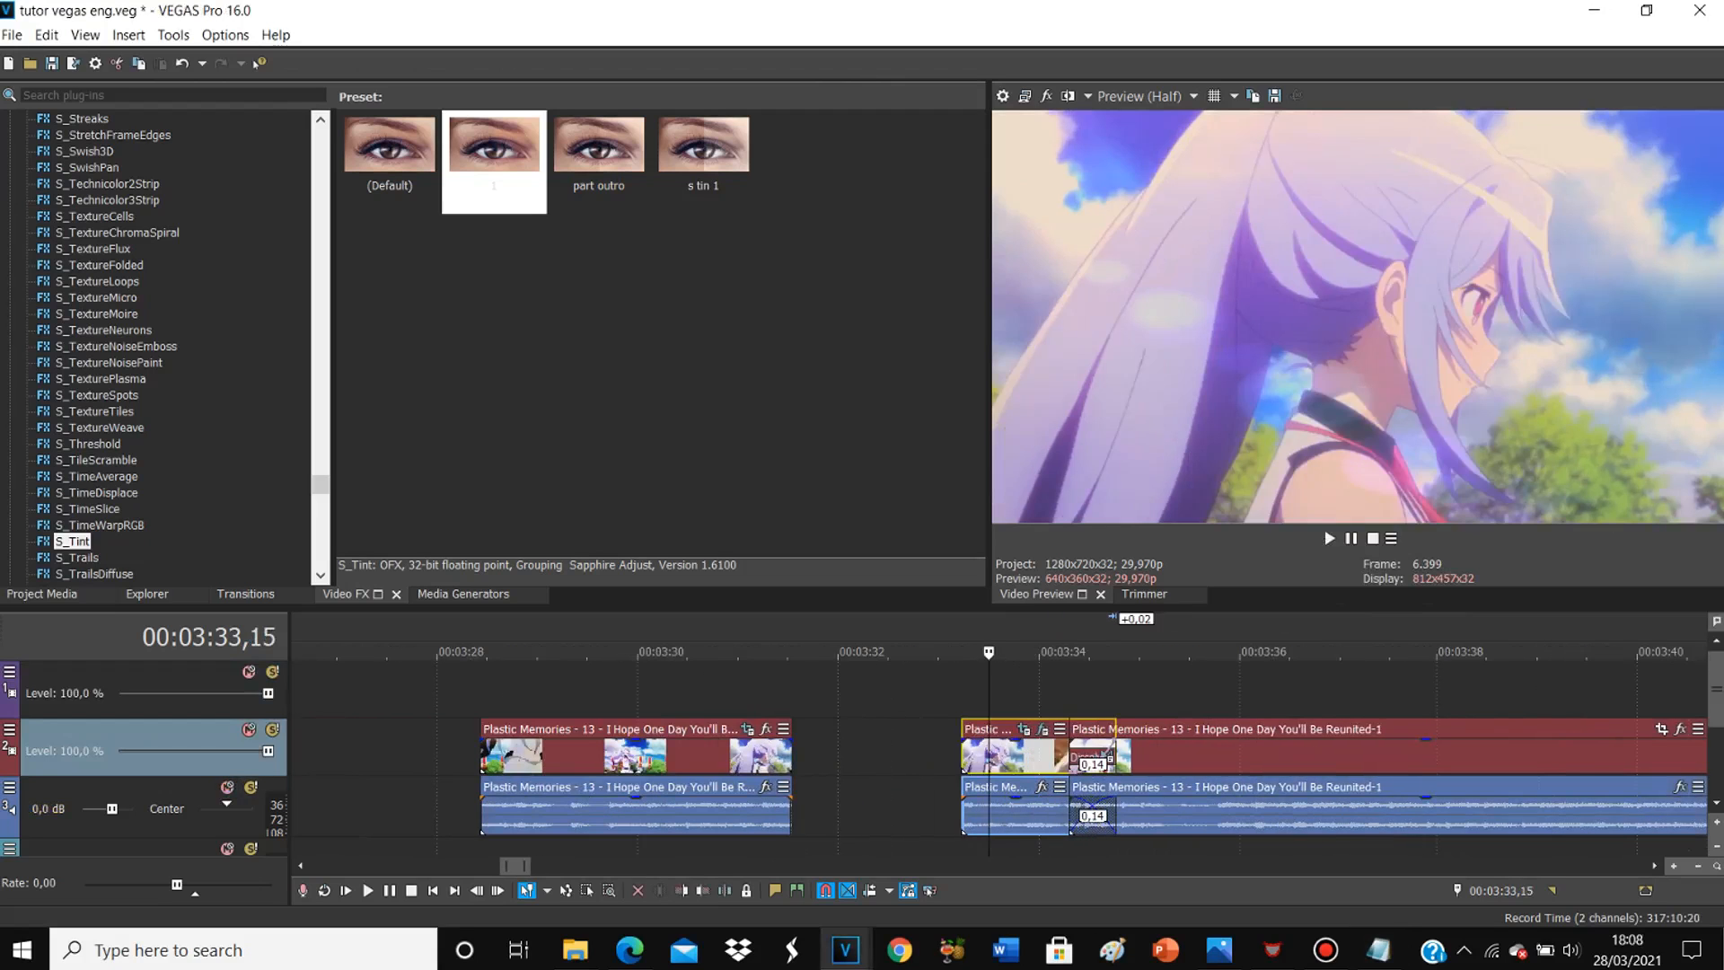
Step: Play the clips with sound from 00:03:34,09 and save the project
left_click(1079, 813)
left_click(1071, 813)
left_click(1065, 813)
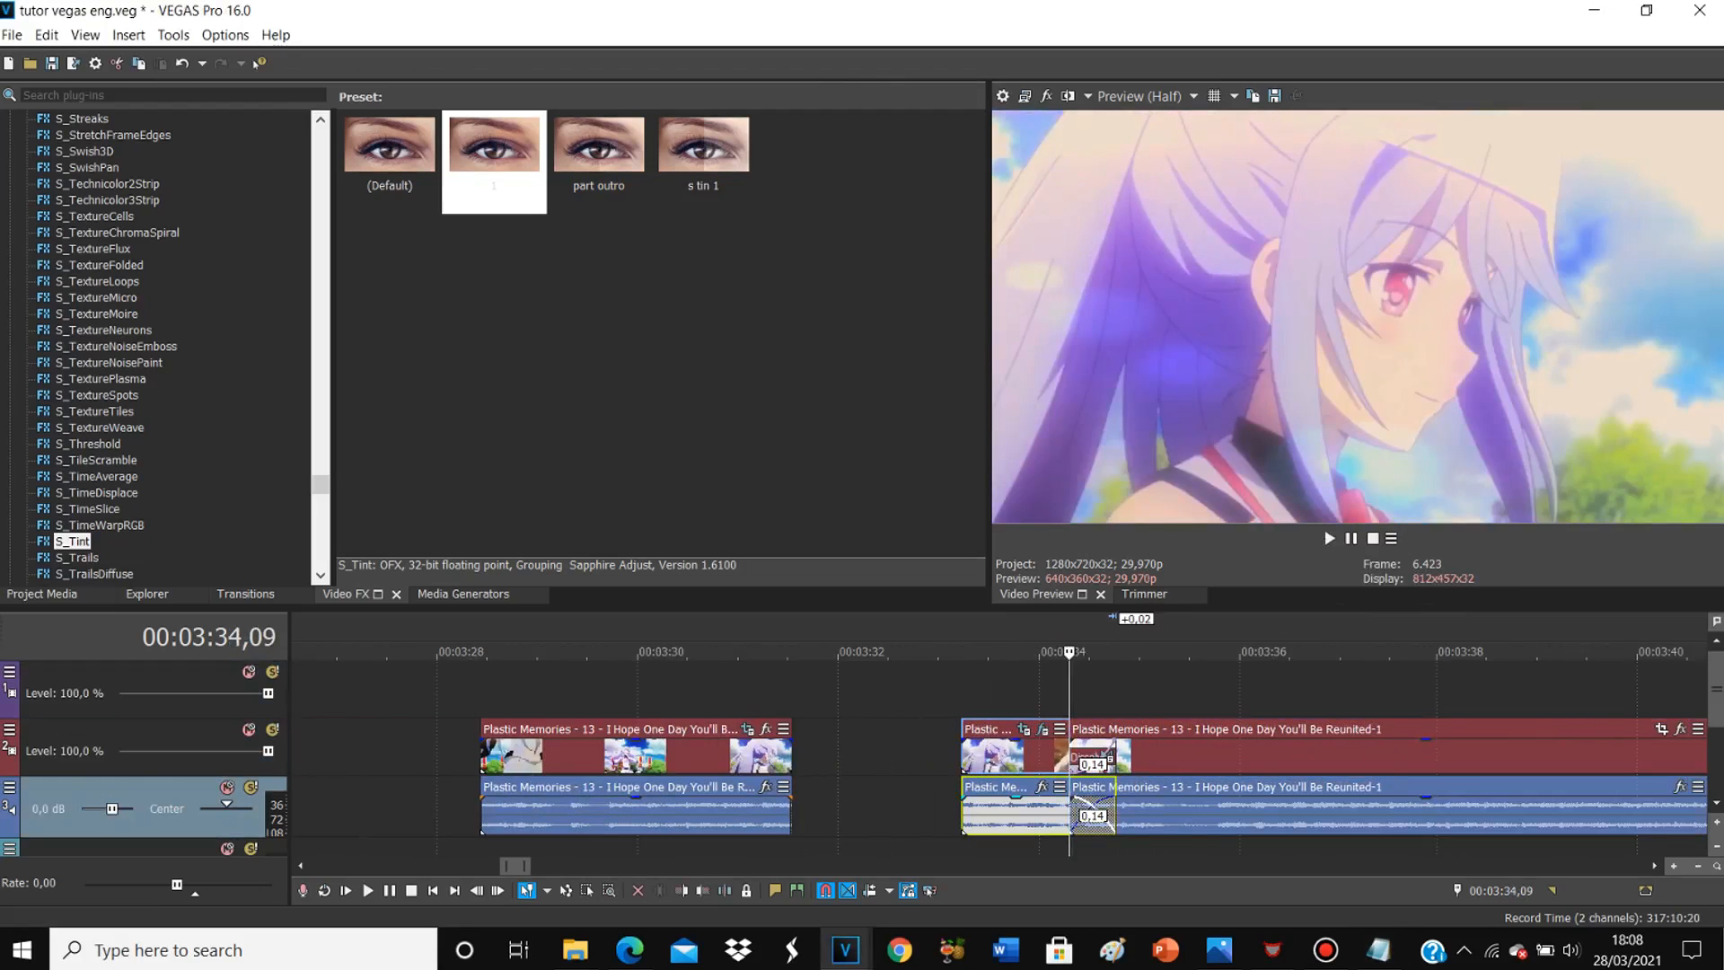
key("space")
scroll(1065, 812, "down", 1)
key("space")
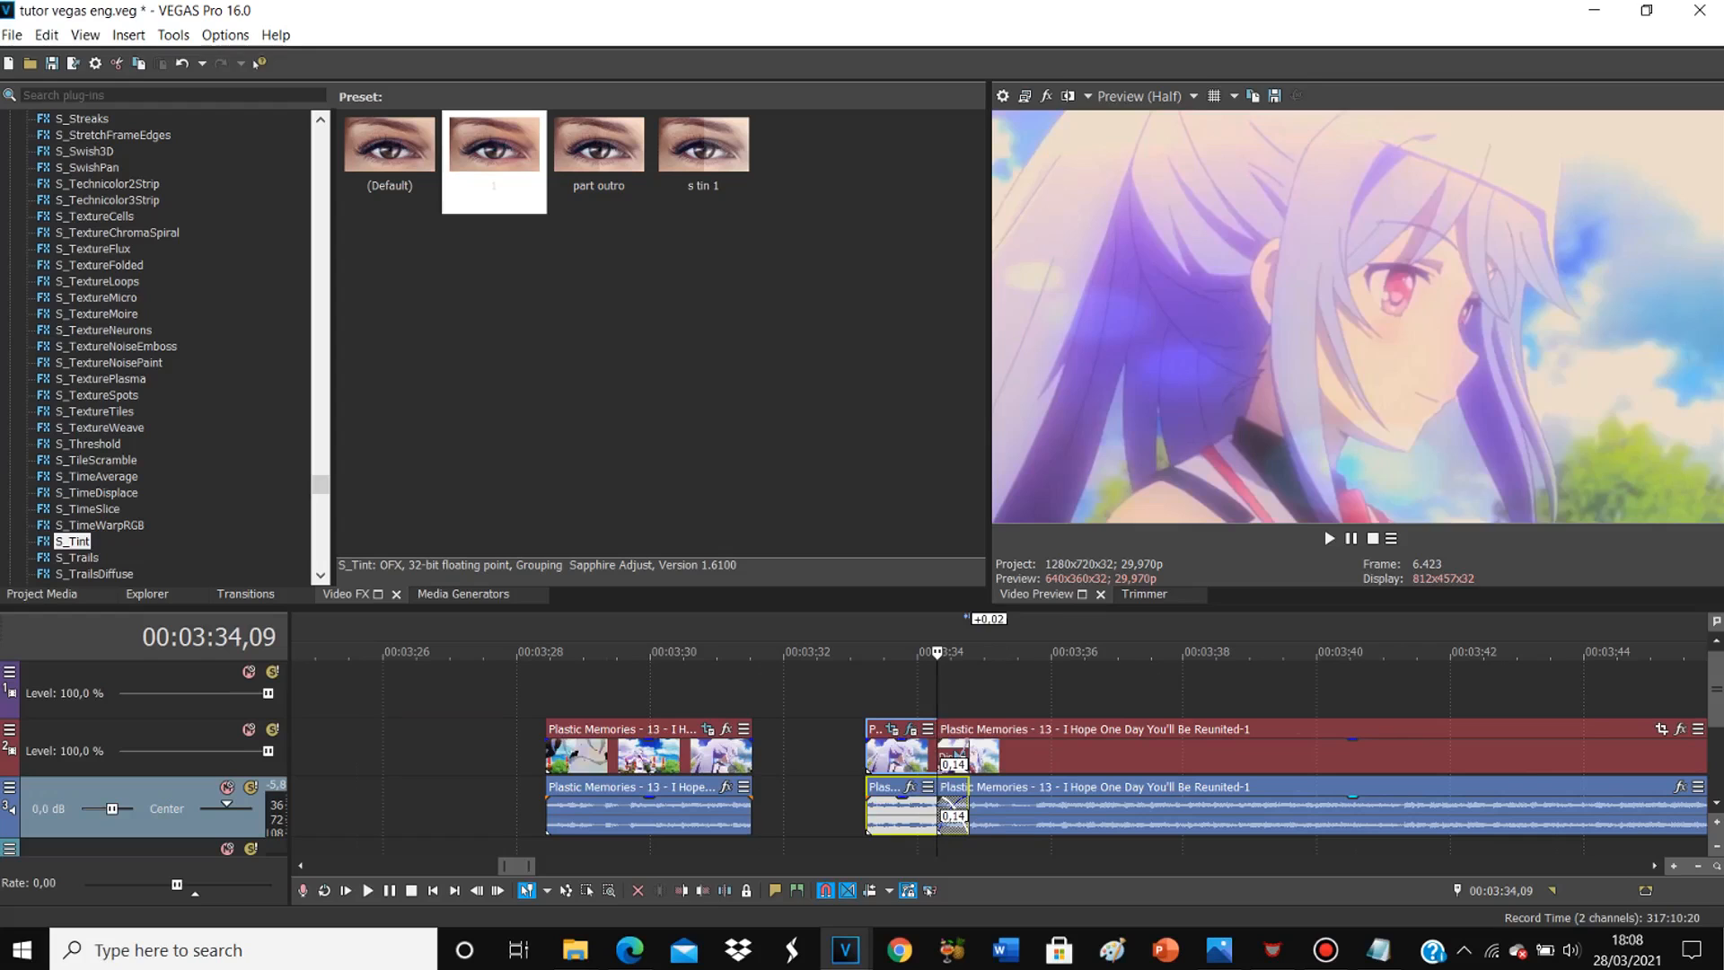
key("ctrl+s")
scroll(1001, 763, "down", 5)
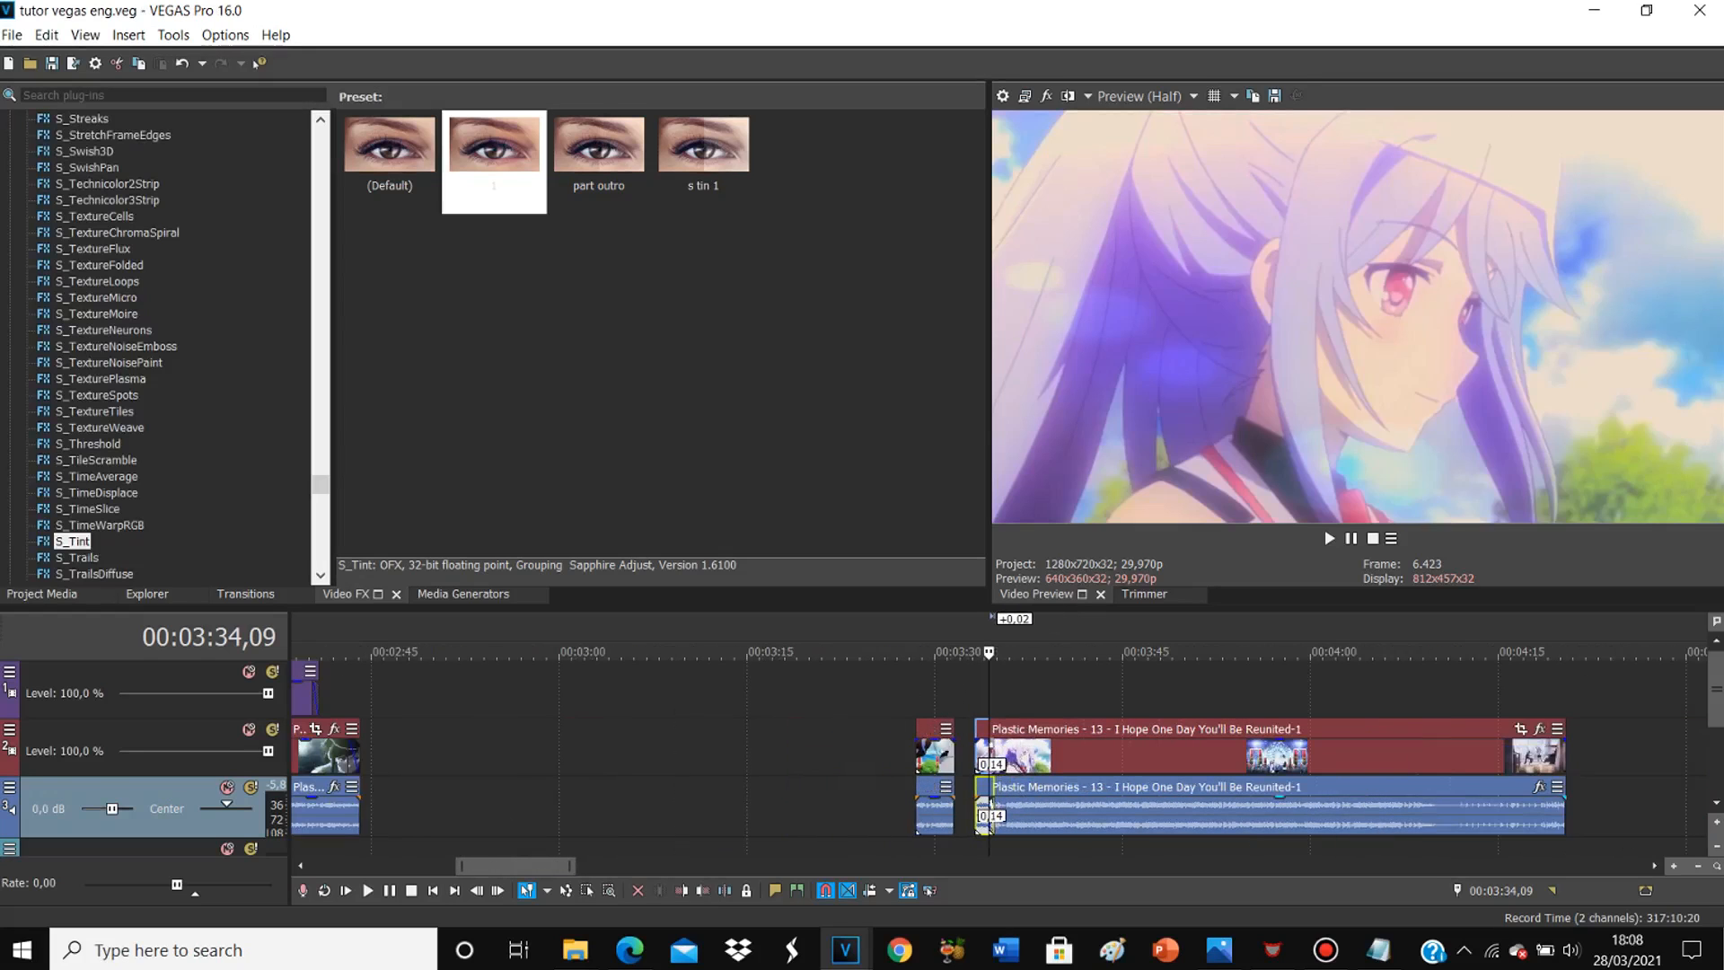
Step: Trim the end of the last clip at 00:03:39,18
left_click(1084, 755)
left_click(1056, 755)
scroll(1055, 754, "down", 1)
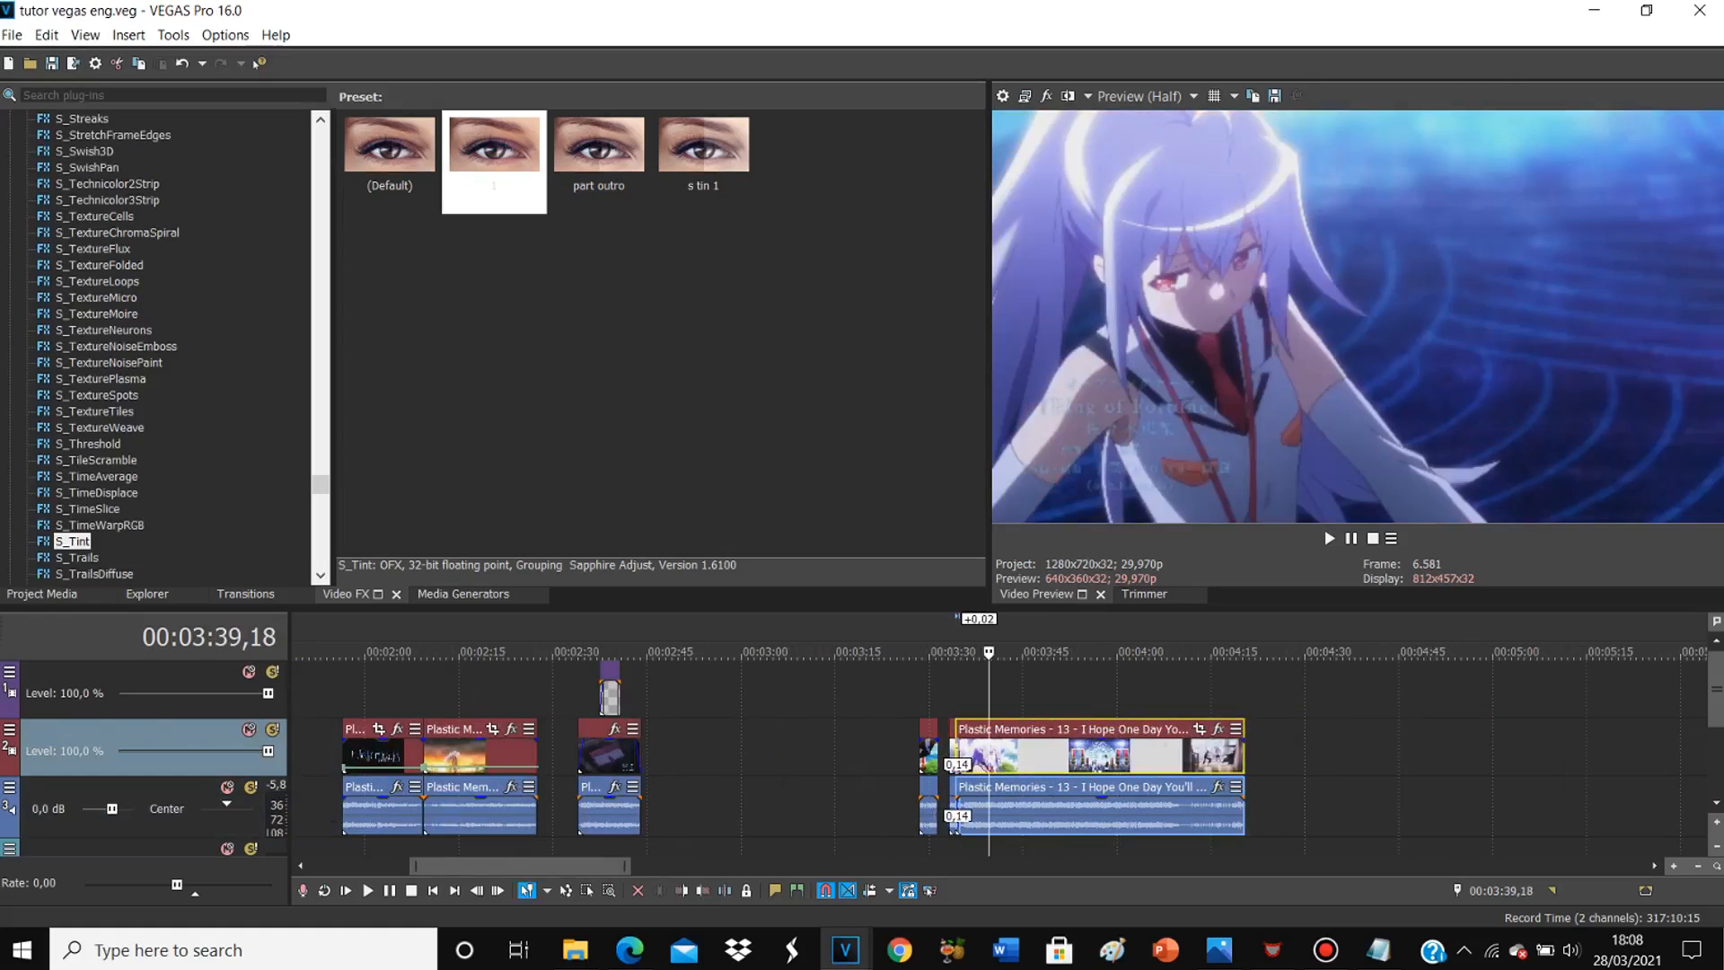
left_click(703, 891)
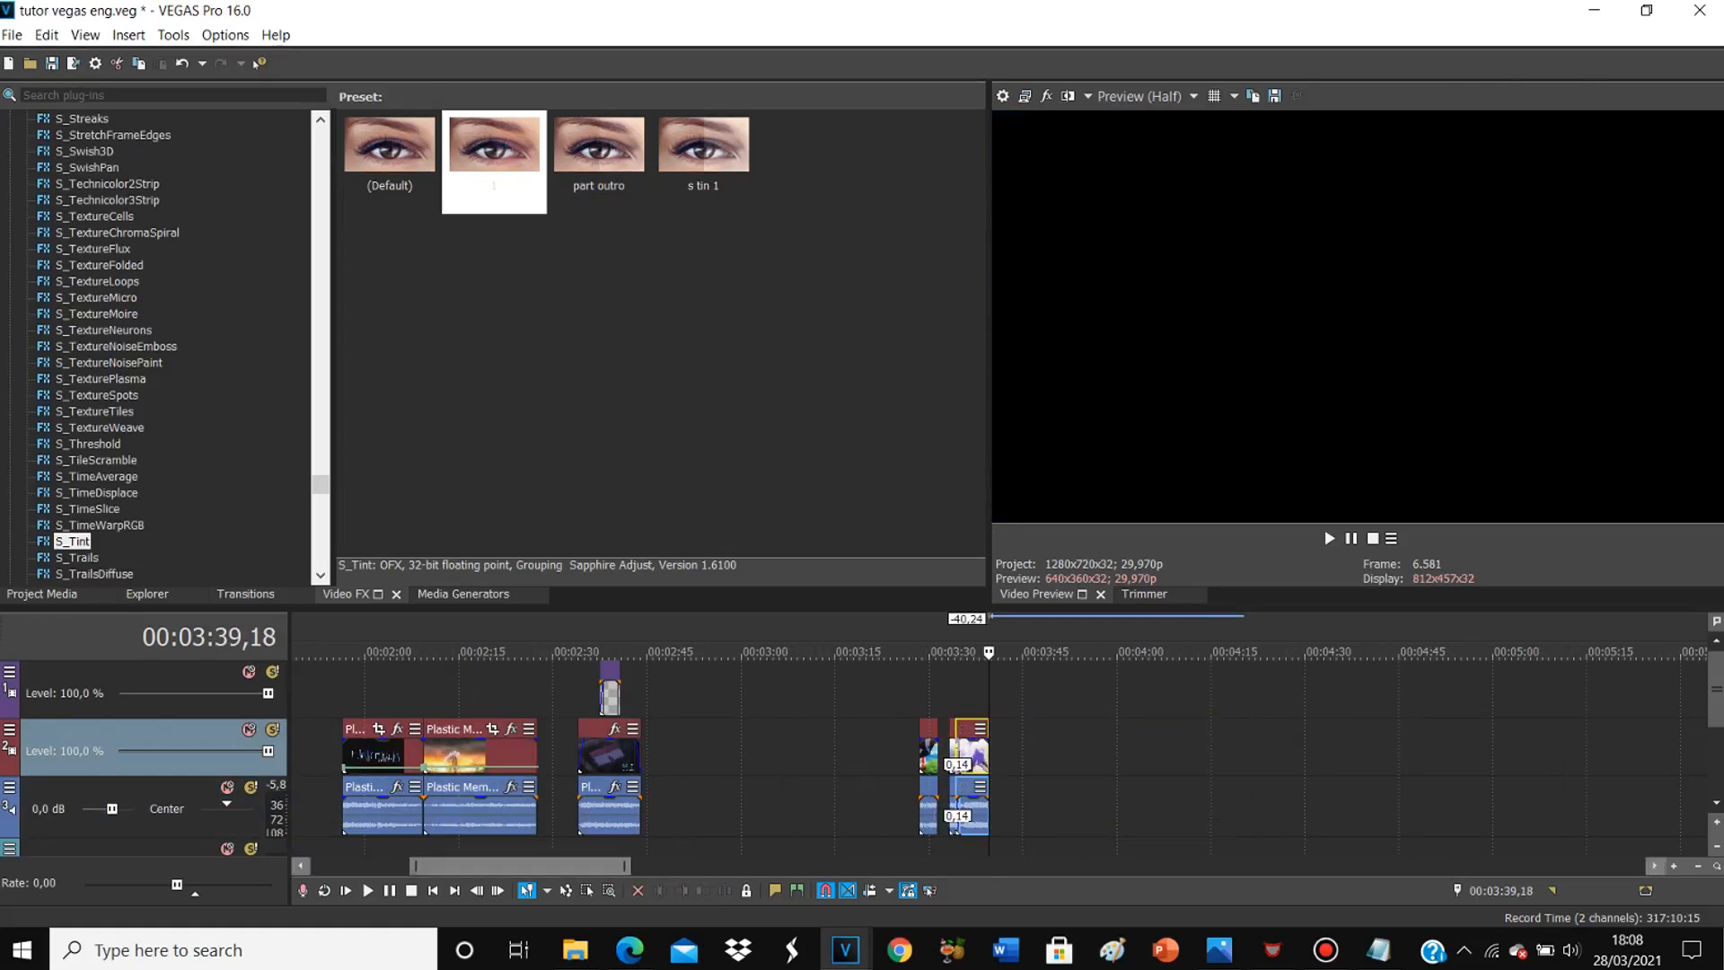
Step: Close the gap between the last two clip groups and move them together against the end of the clip beneath the text
scroll(989, 763, "up", 3)
left_click(678, 756)
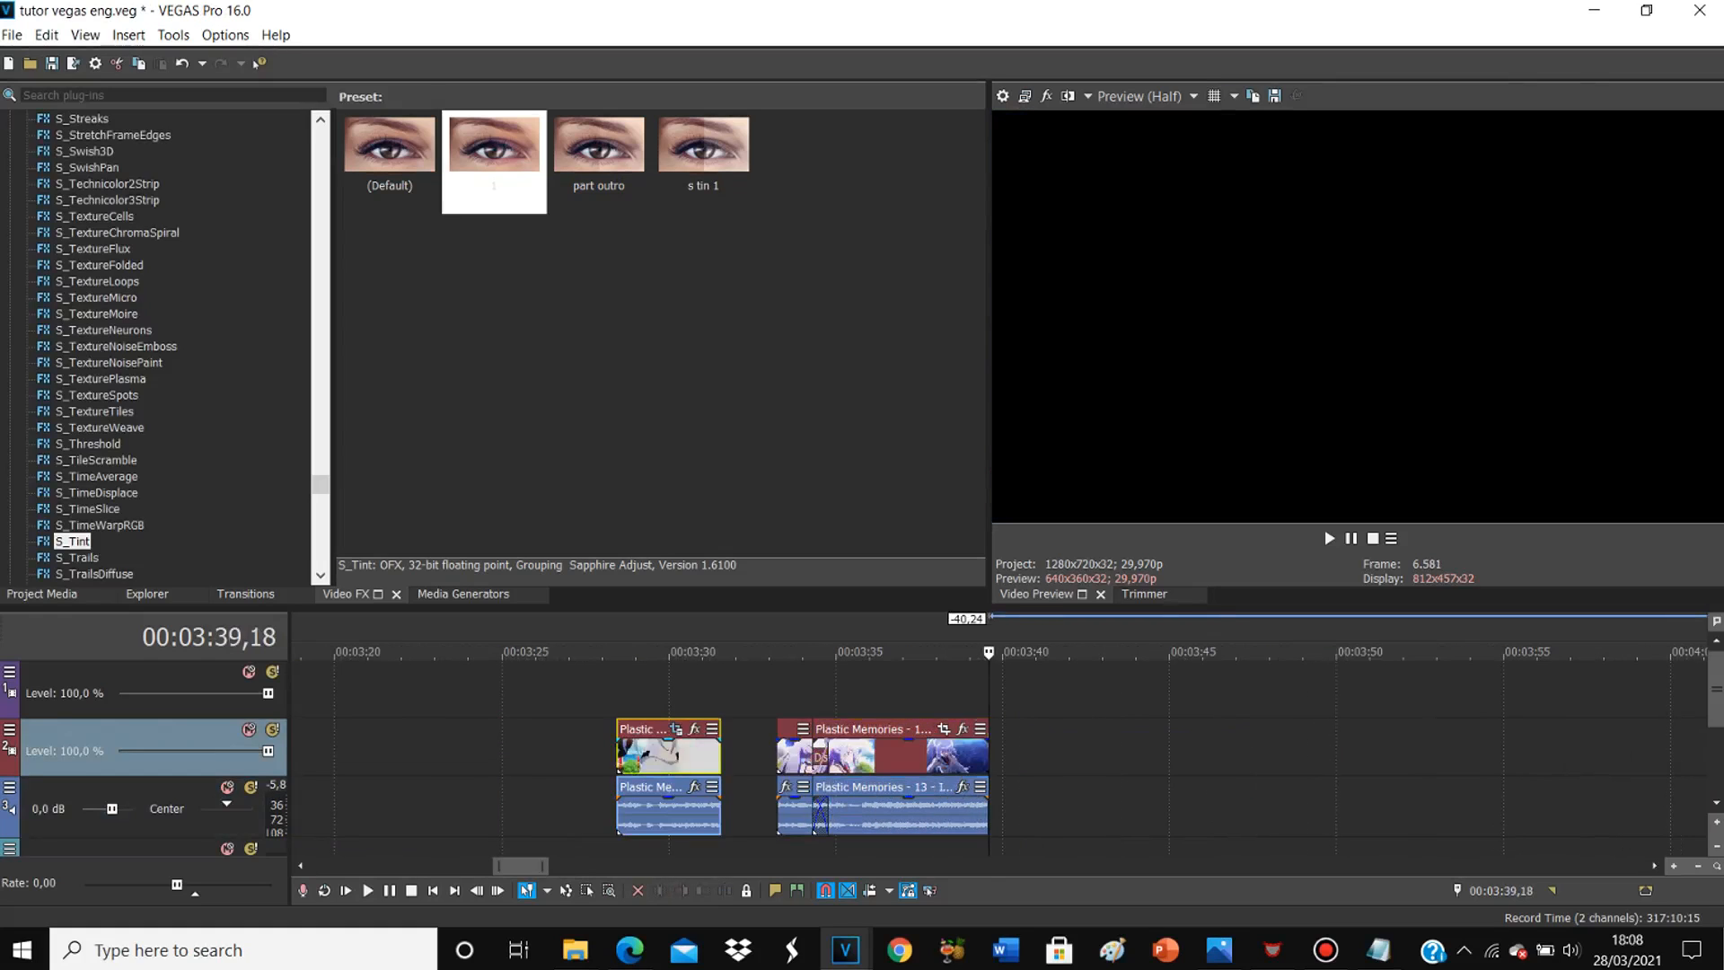
left_click(626, 756)
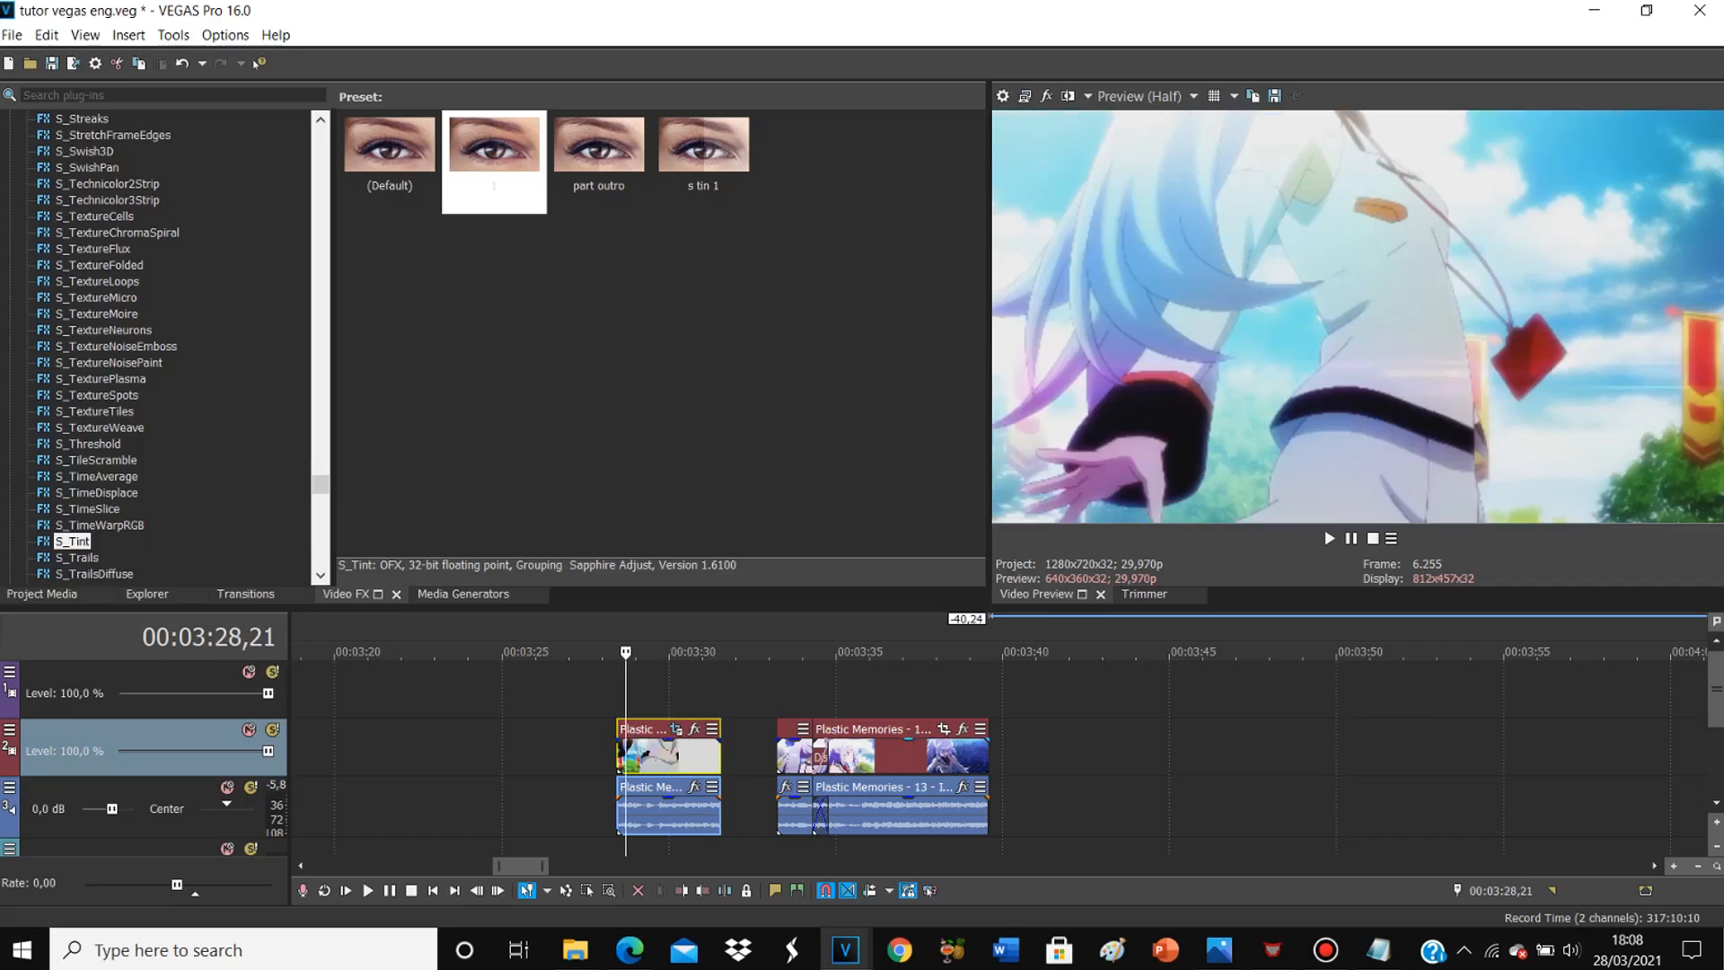
left_click(922, 756)
left_click(815, 831)
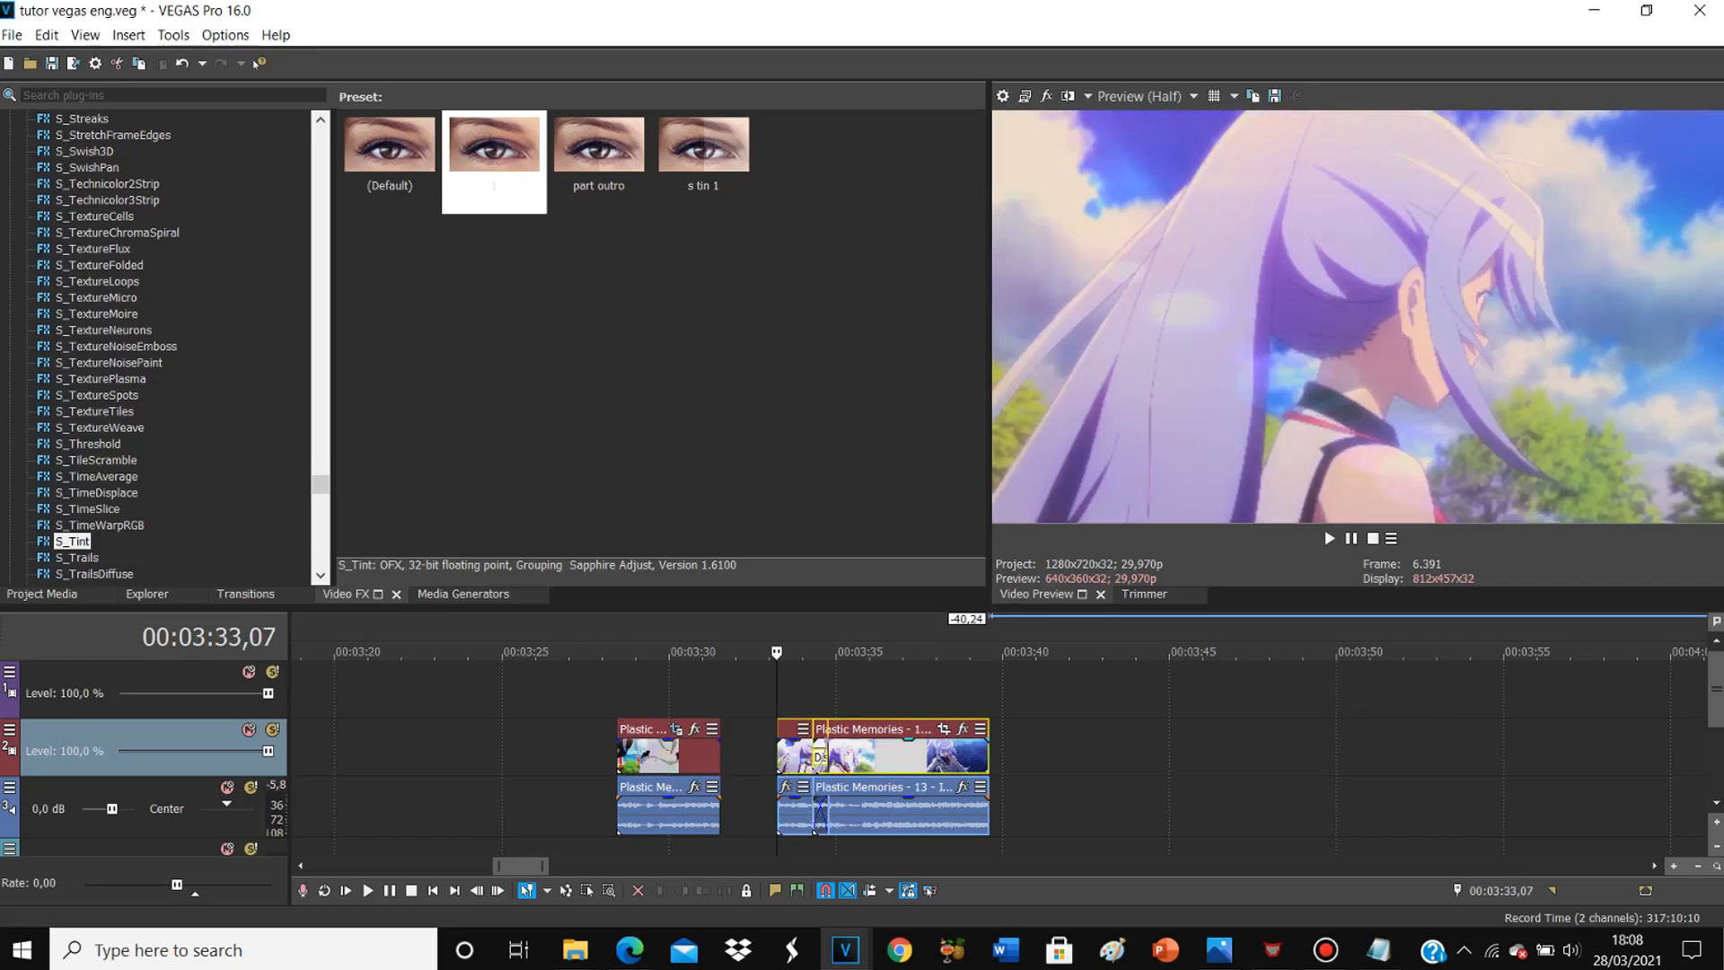
left_click_drag(814, 831, 758, 831)
left_click(853, 759, "shift")
scroll(853, 758, "down", 3)
left_click_drag(995, 831, 440, 830)
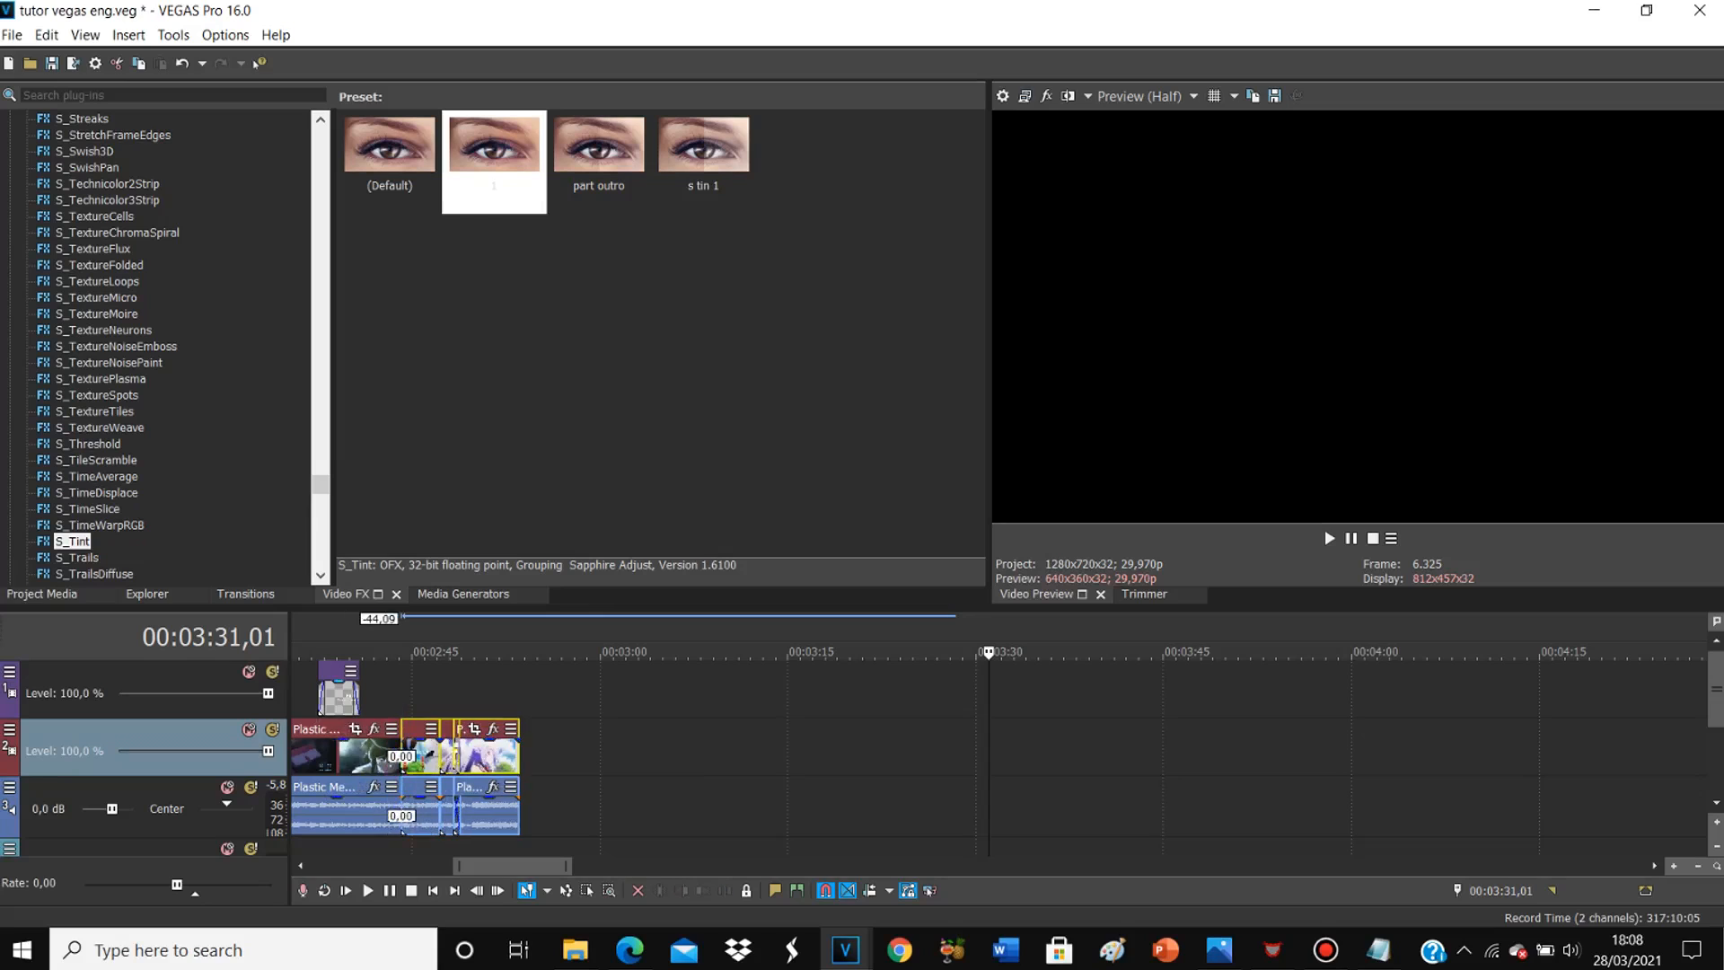
left_click(325, 694)
scroll(325, 694, "down", 3)
left_click(847, 757)
scroll(846, 756, "up", 4)
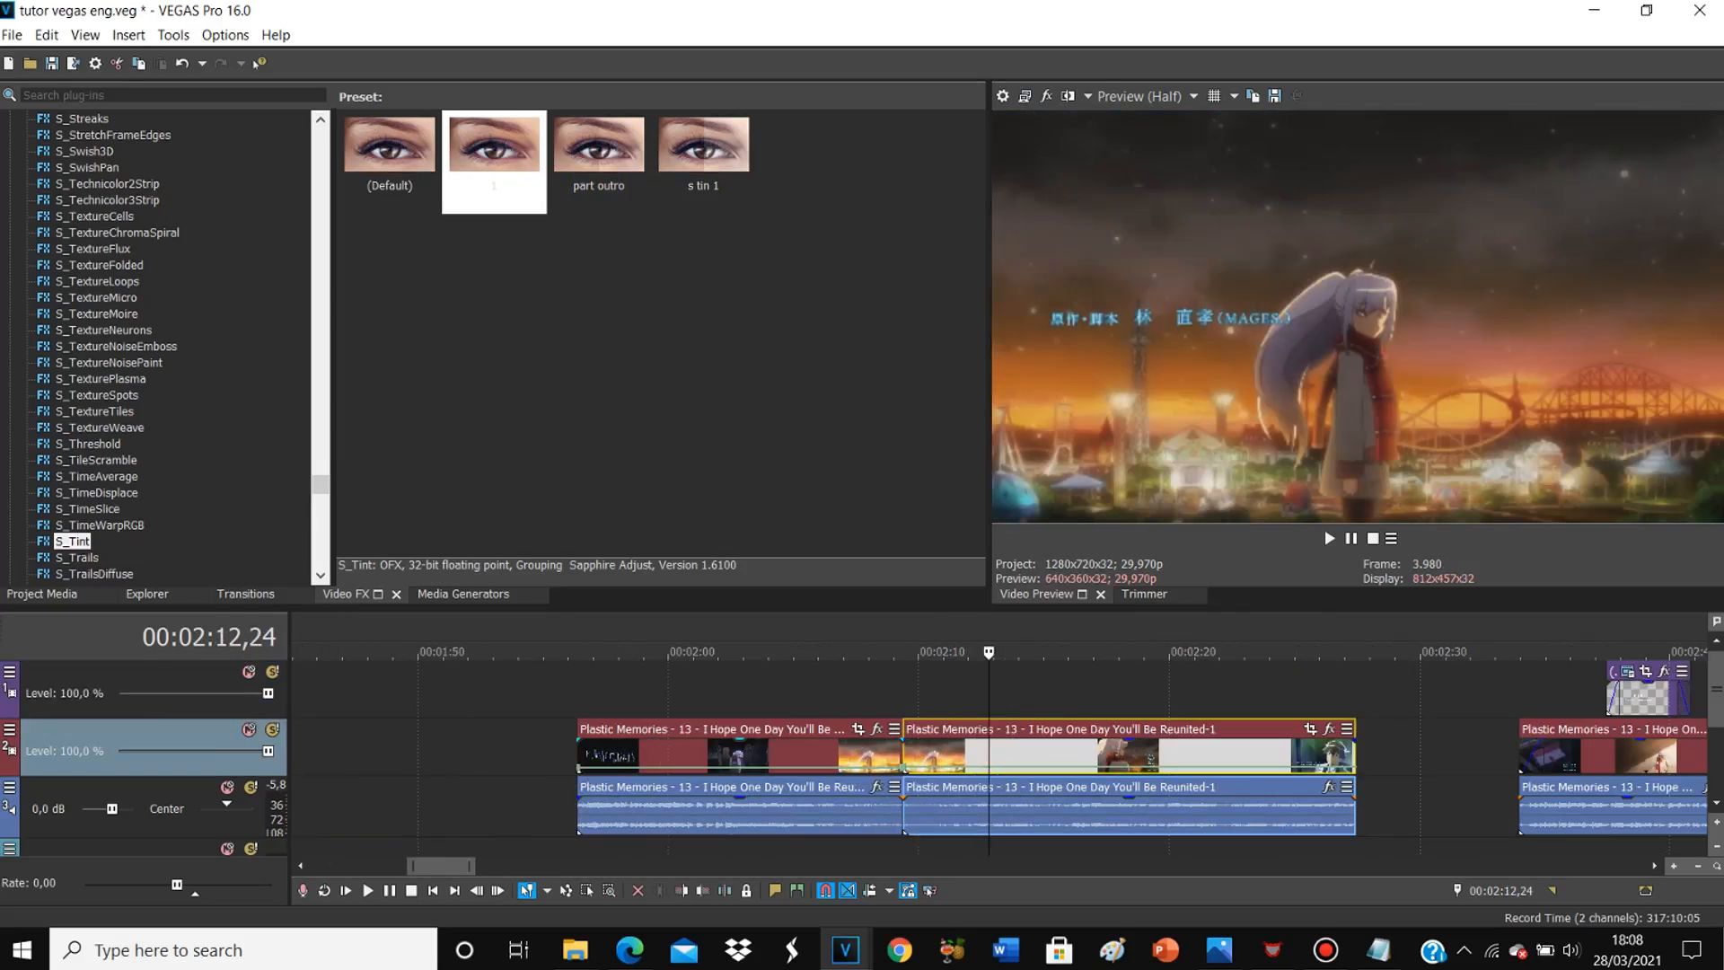
right_click(908, 764)
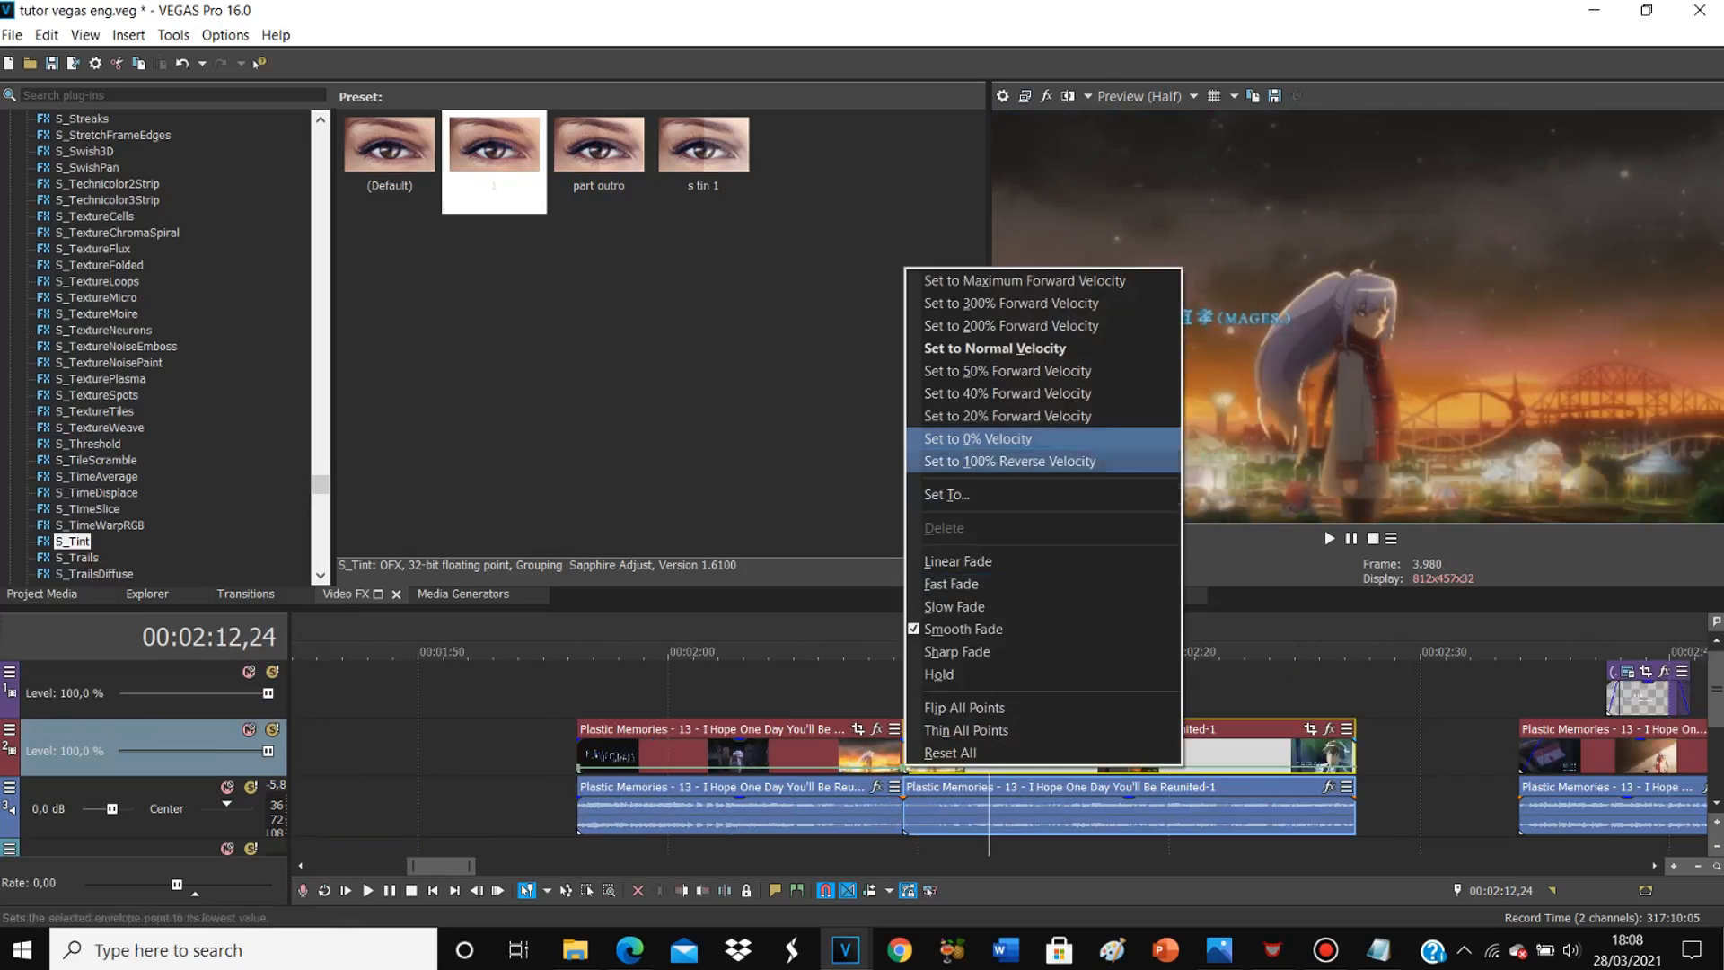
left_click(943, 495)
Step: Move the sunset clip earlier on the timeline and place the Plastic Memories title clip directly before the remaining clips
left_click(763, 756)
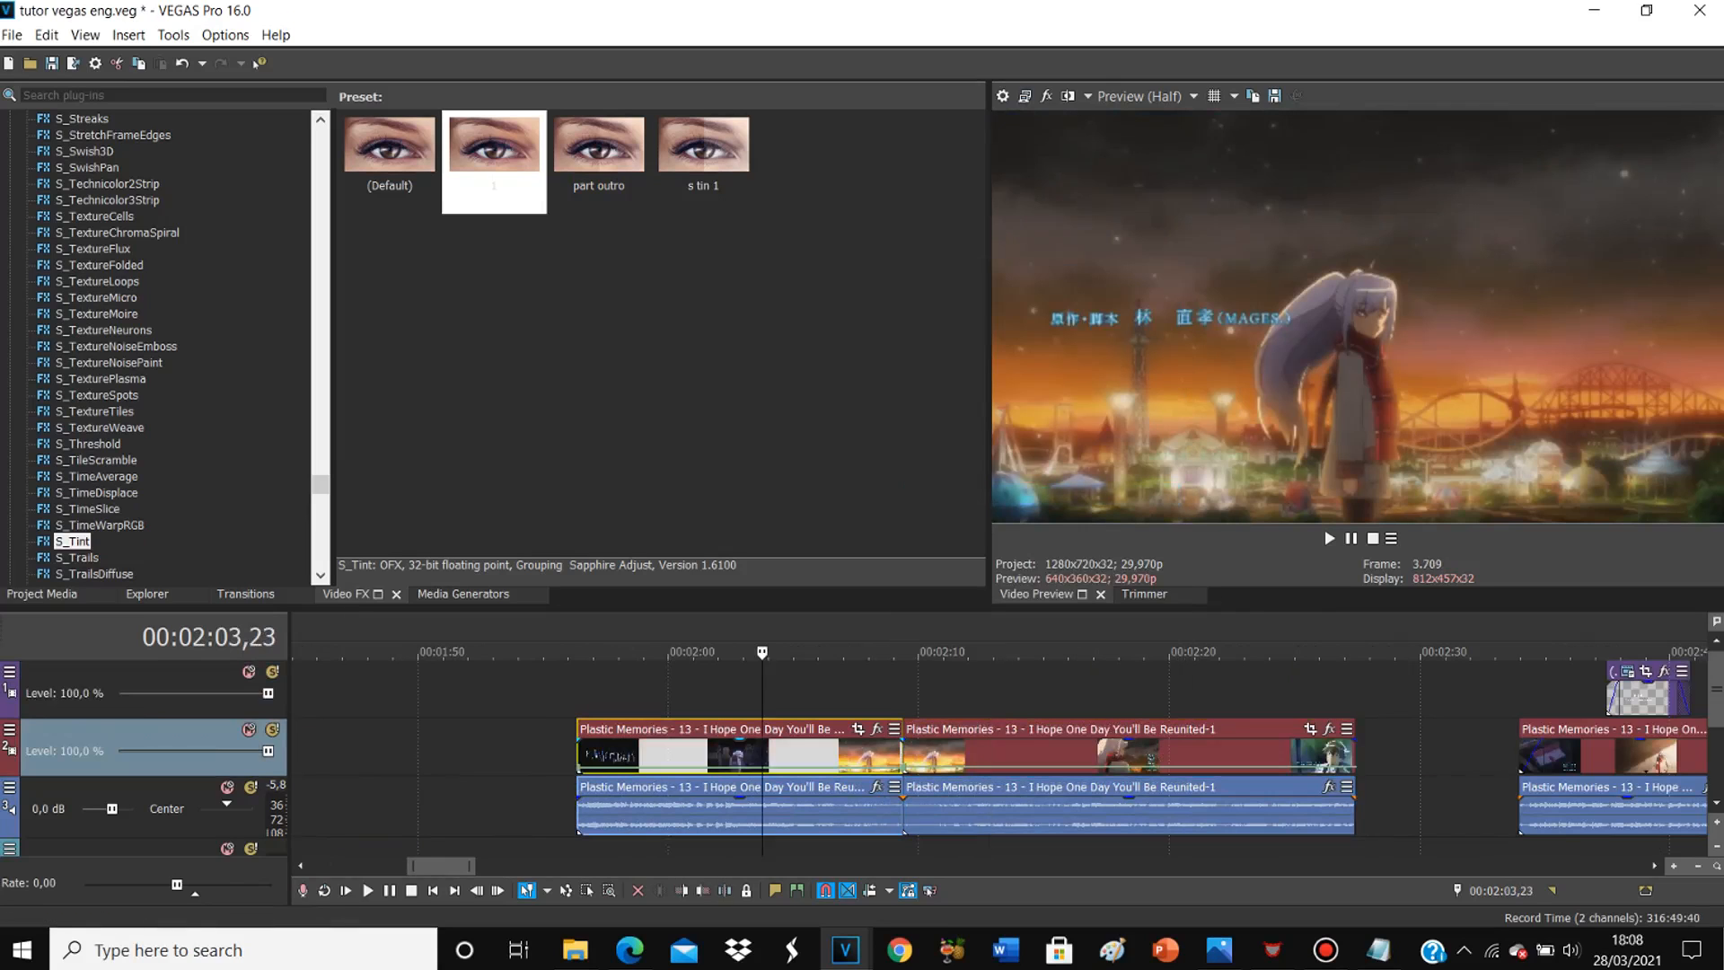
left_click_drag(1078, 757, 266, 696)
mouse_move(862, 756)
left_mouse_down()
mouse_move(989, 756)
mouse_move(855, 756)
left_mouse_up()
left_click(1263, 756)
scroll(1262, 757, "down", 3)
left_click_drag(1015, 757, 1221, 756)
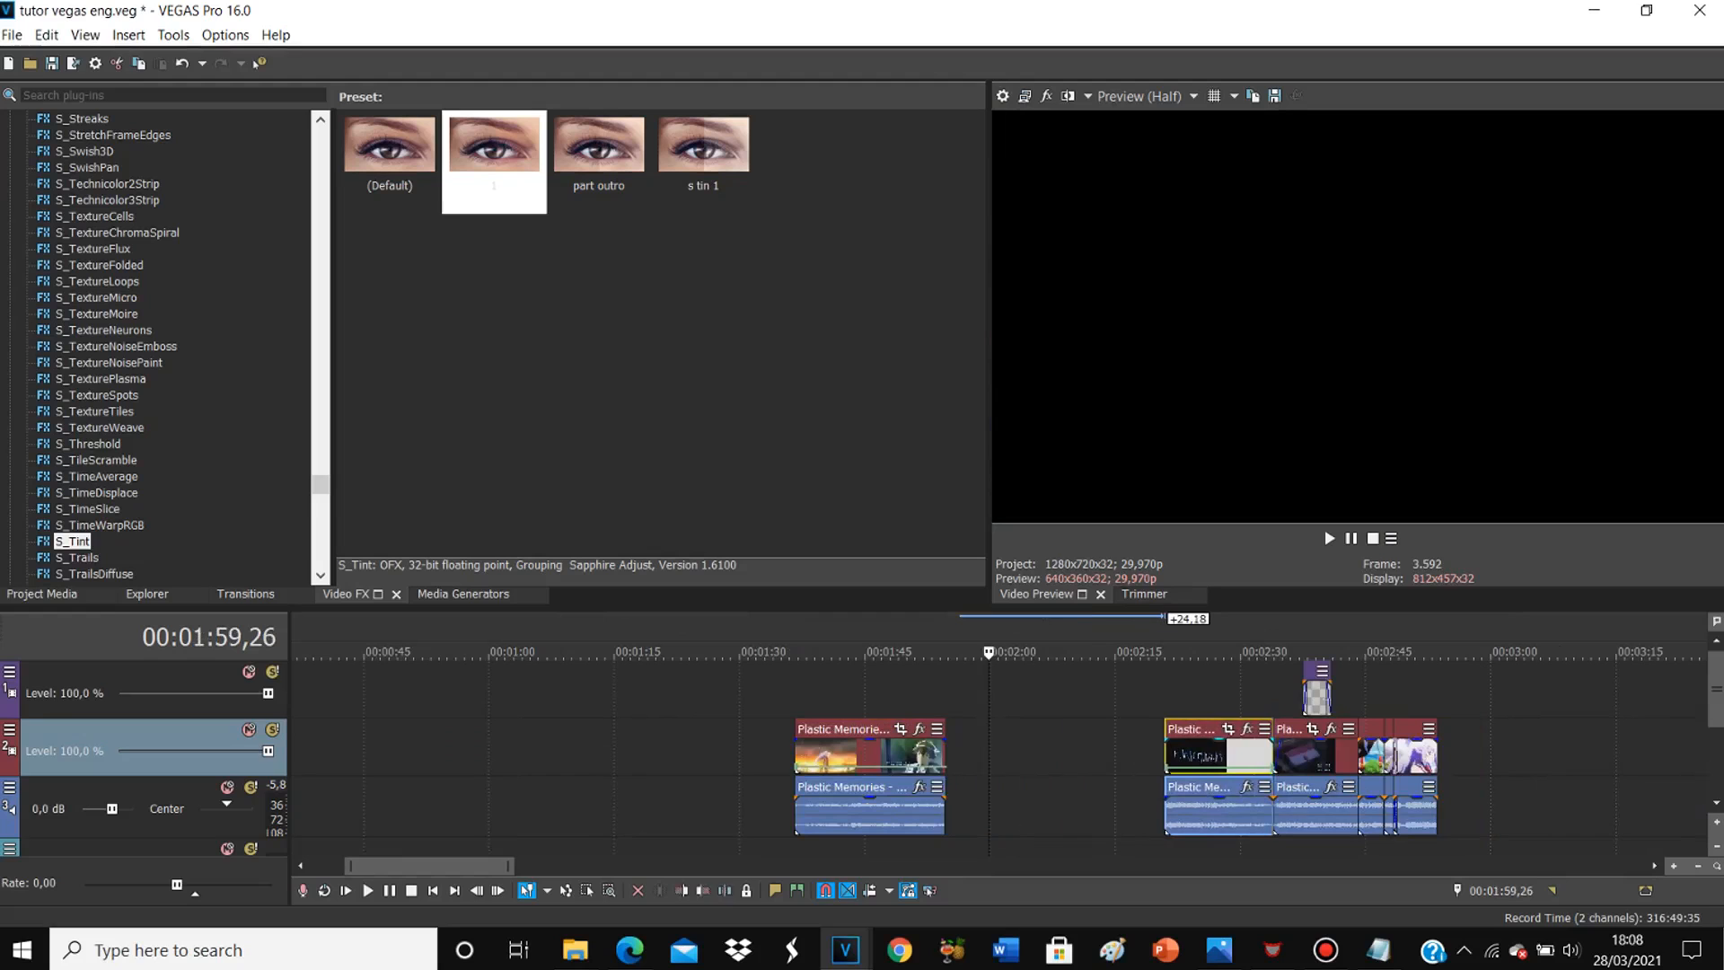
Step: Preview the assembled sequence from its start at 00:02:20,28 and save the project
left_click(1237, 692)
scroll(1237, 692, "up", 3)
scroll(999, 756, "up", 1)
left_click(774, 691)
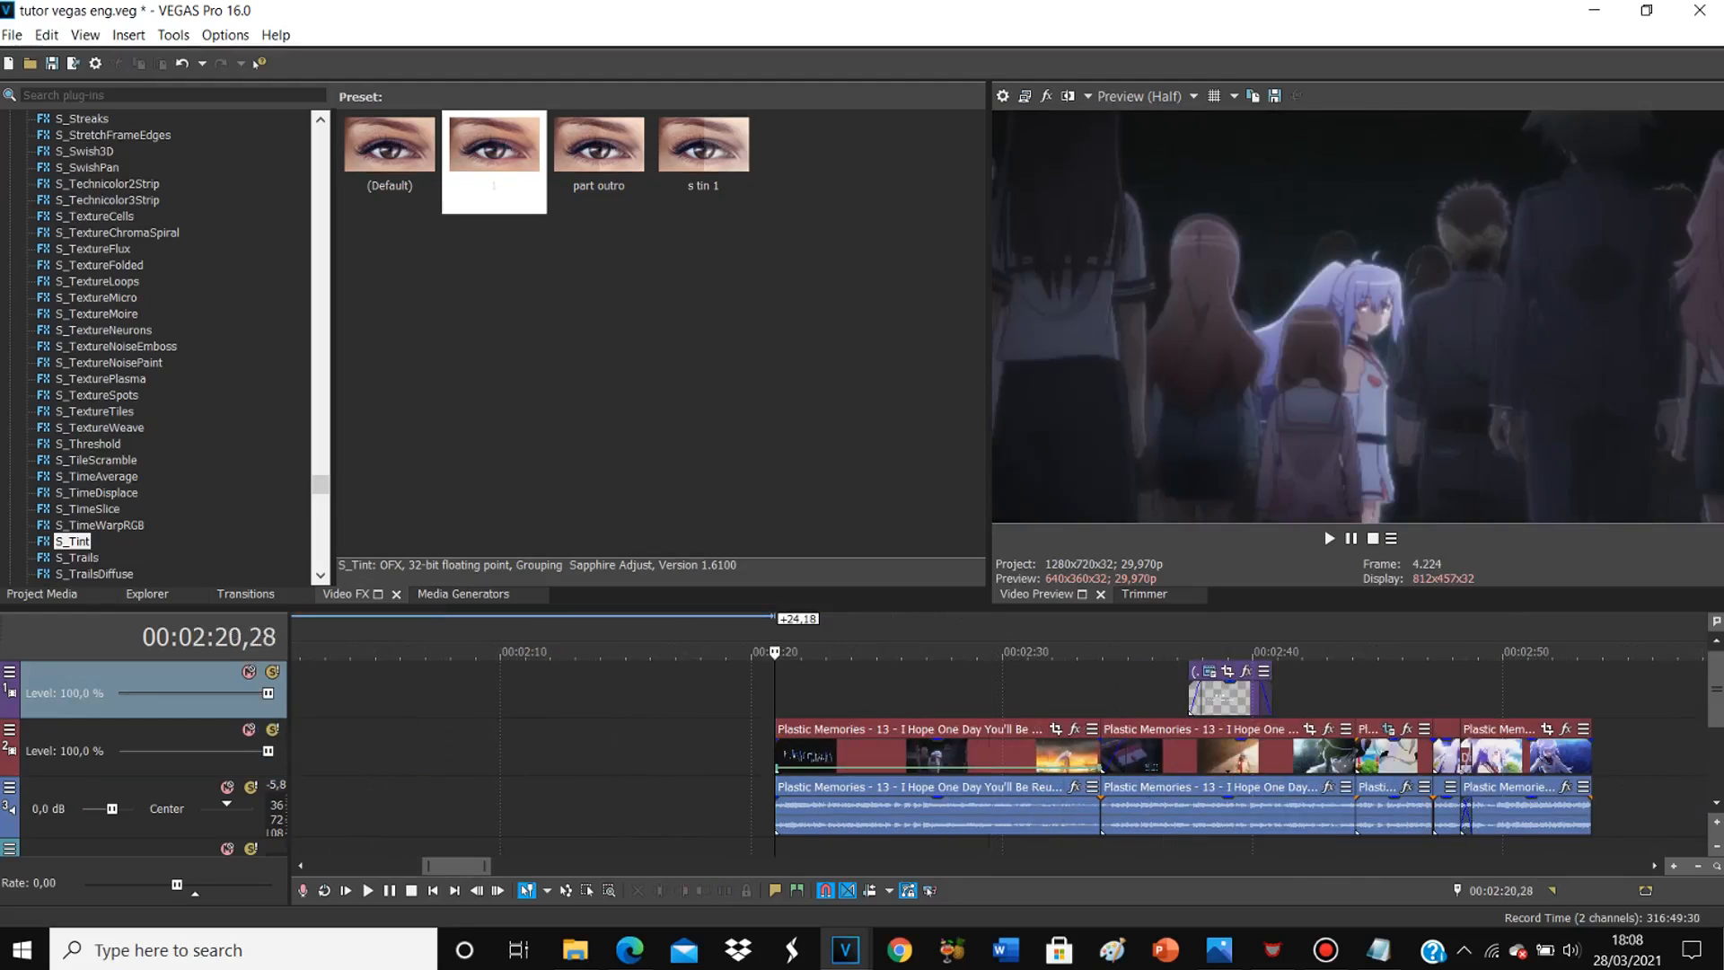
key("space")
key("space")
key("ctrl+s")
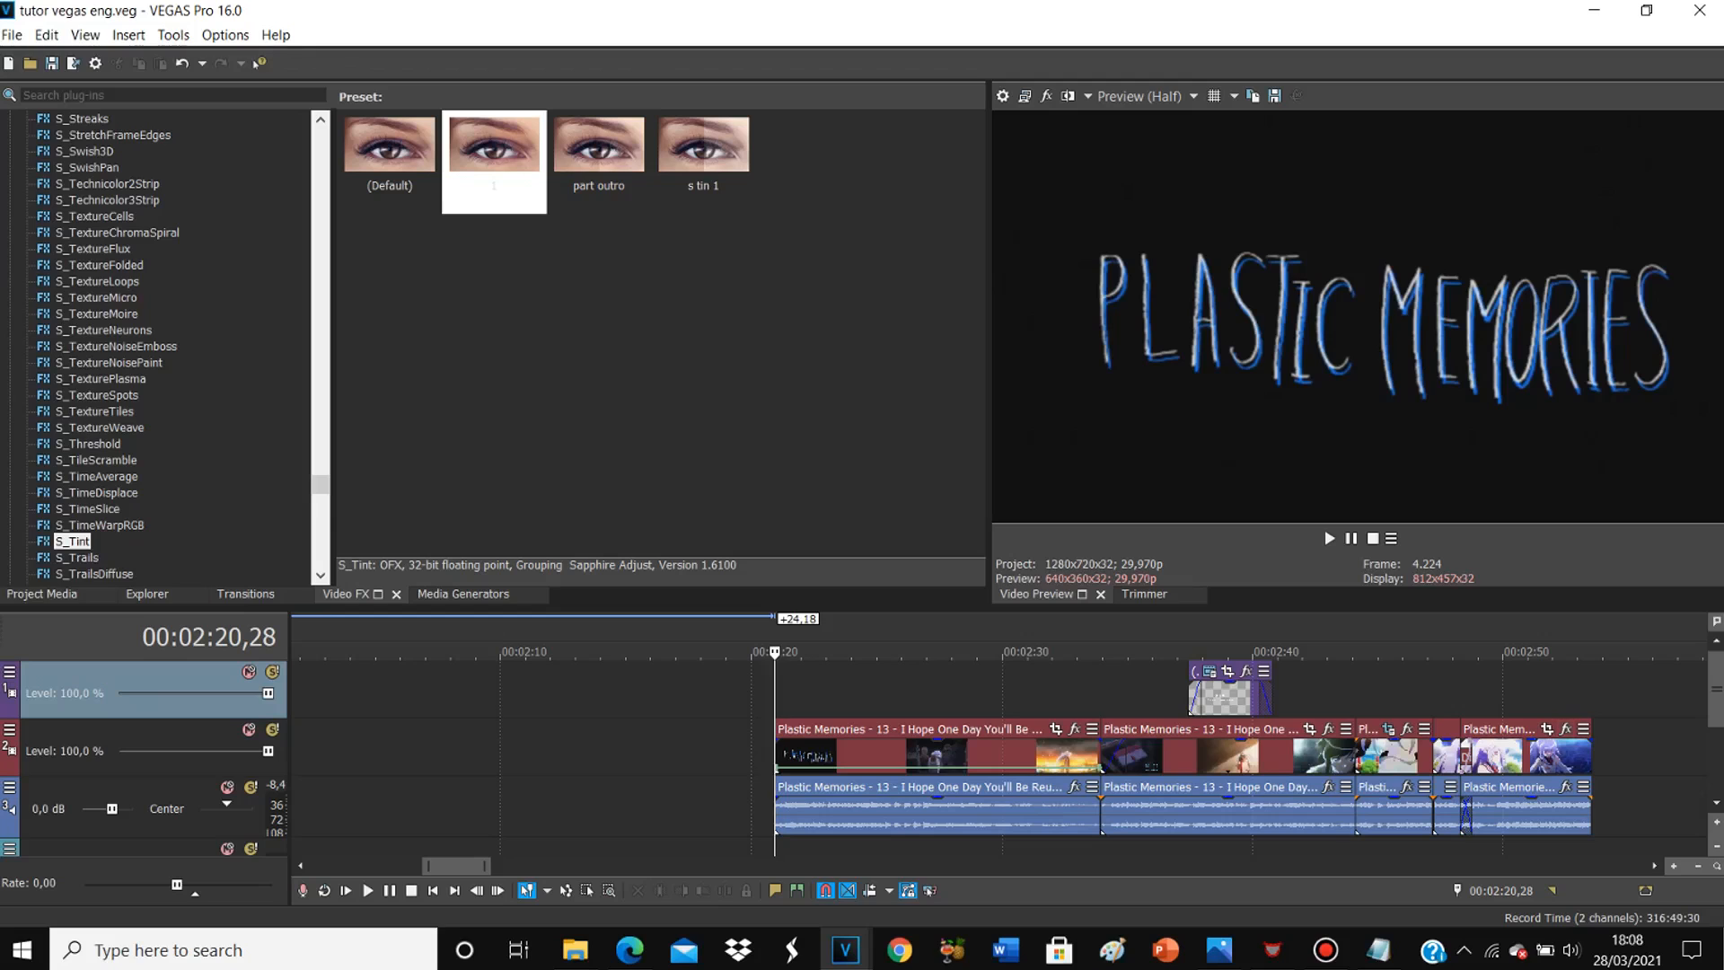
left_click(12, 34)
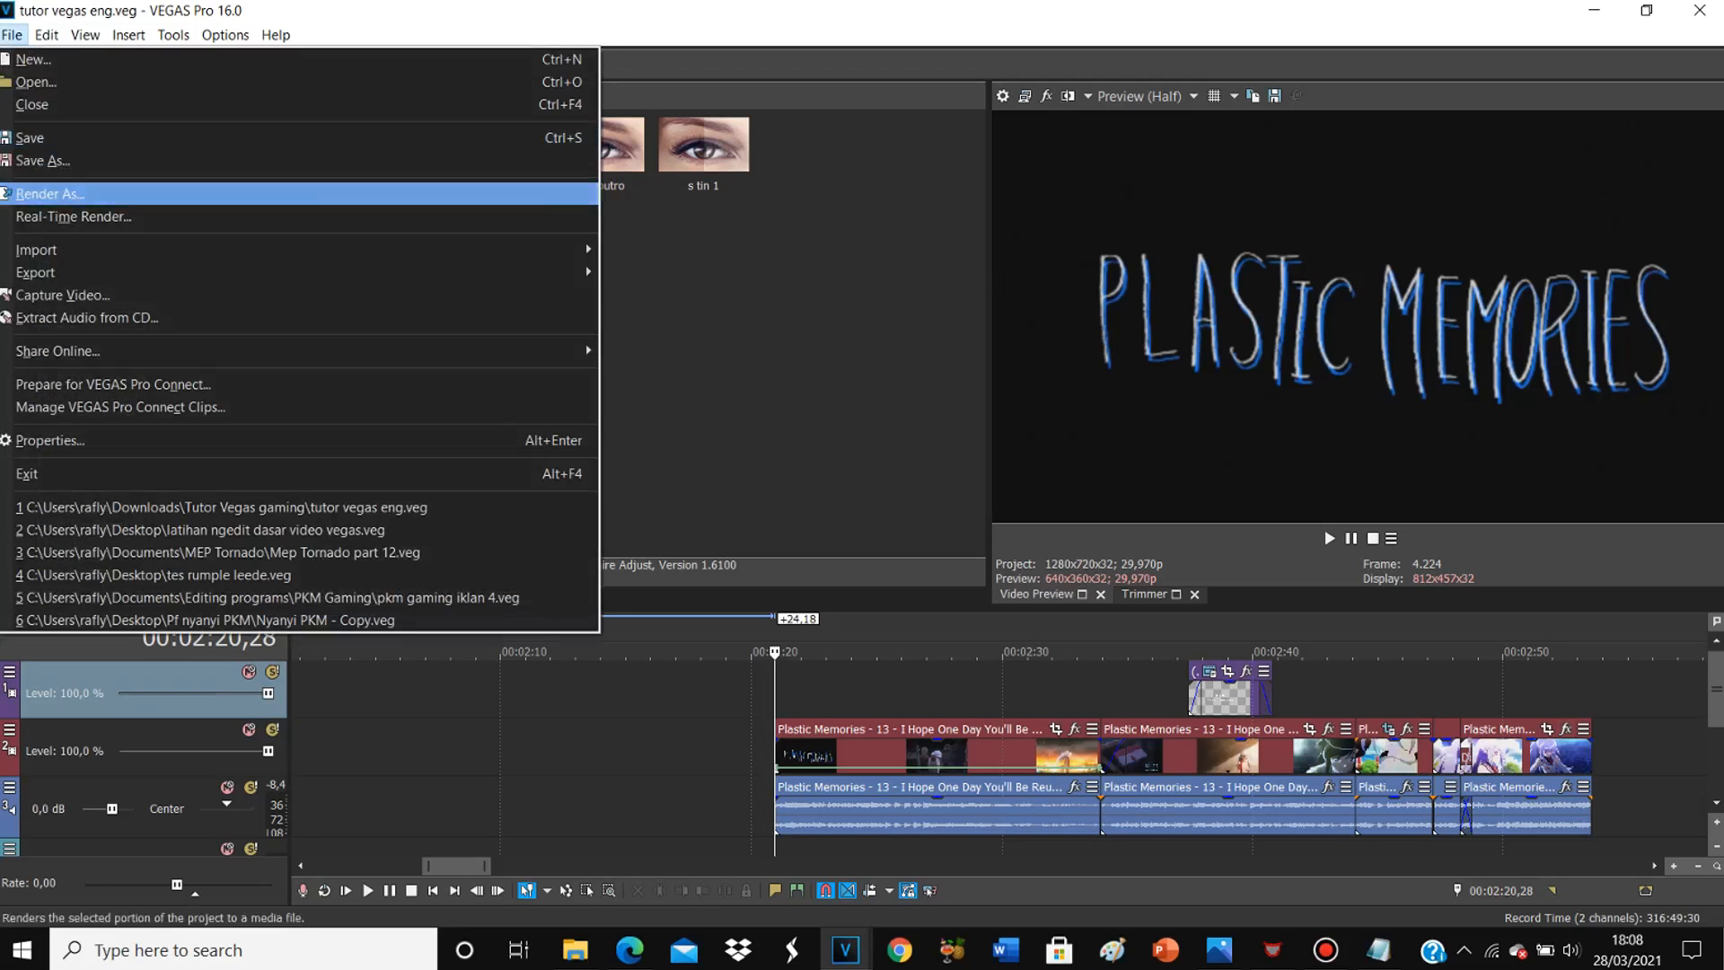
left_click(29, 138)
key("End")
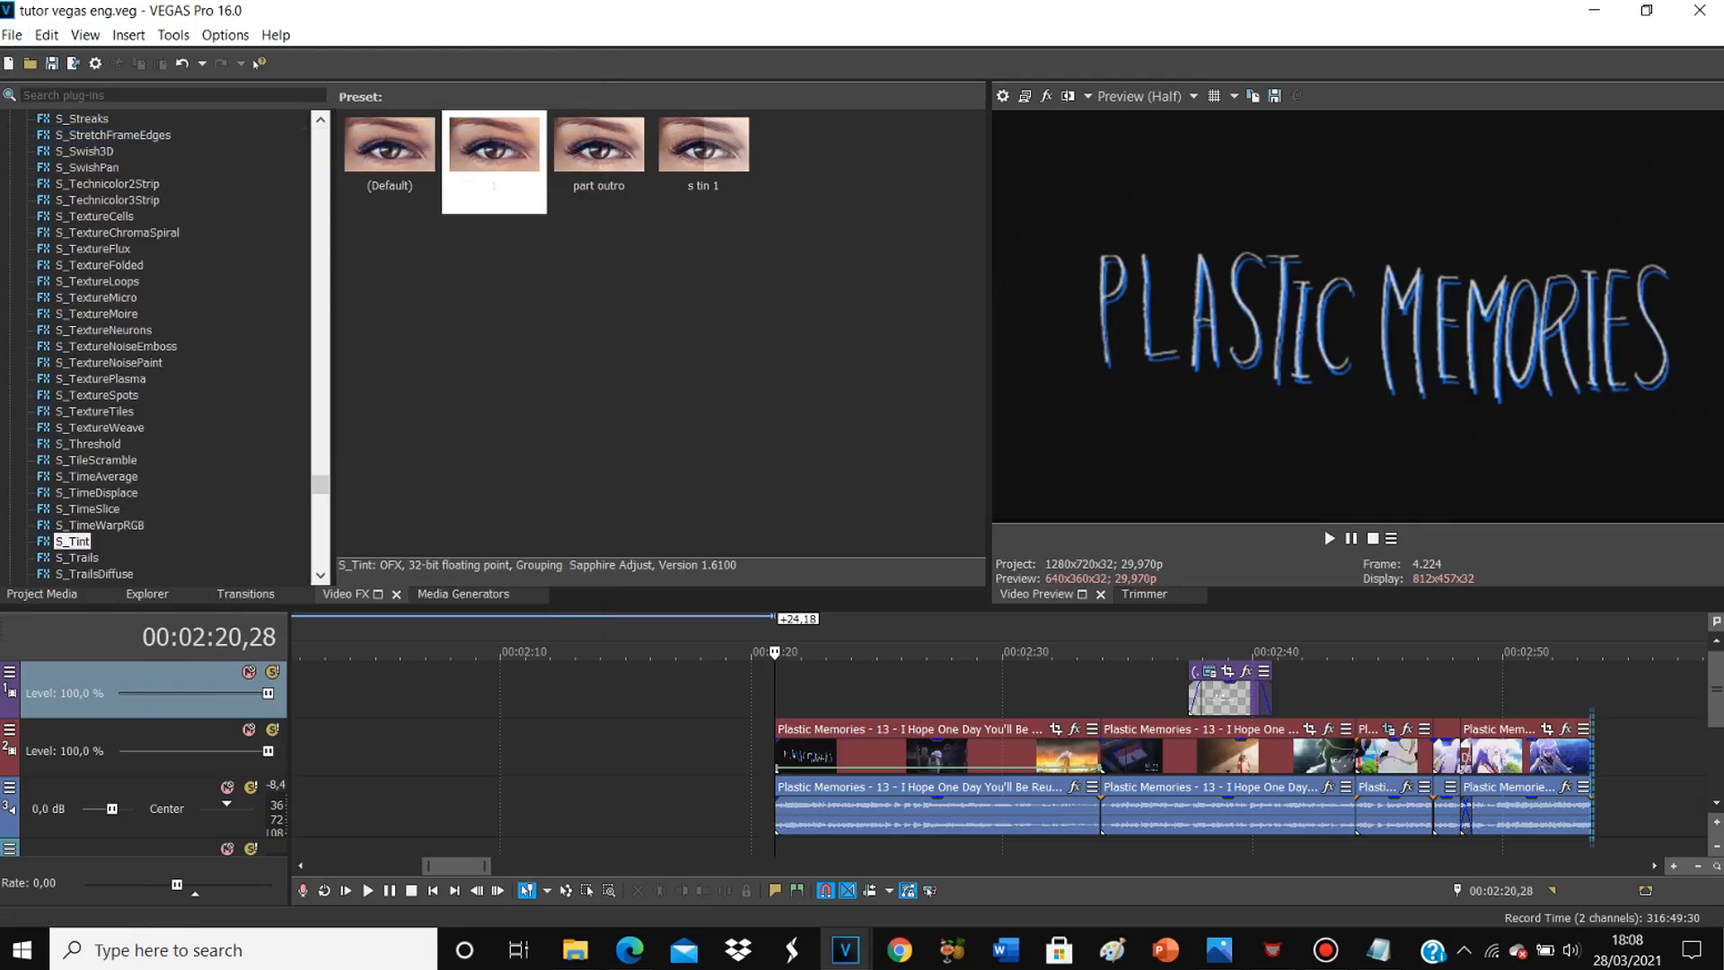
left_click(1626, 691)
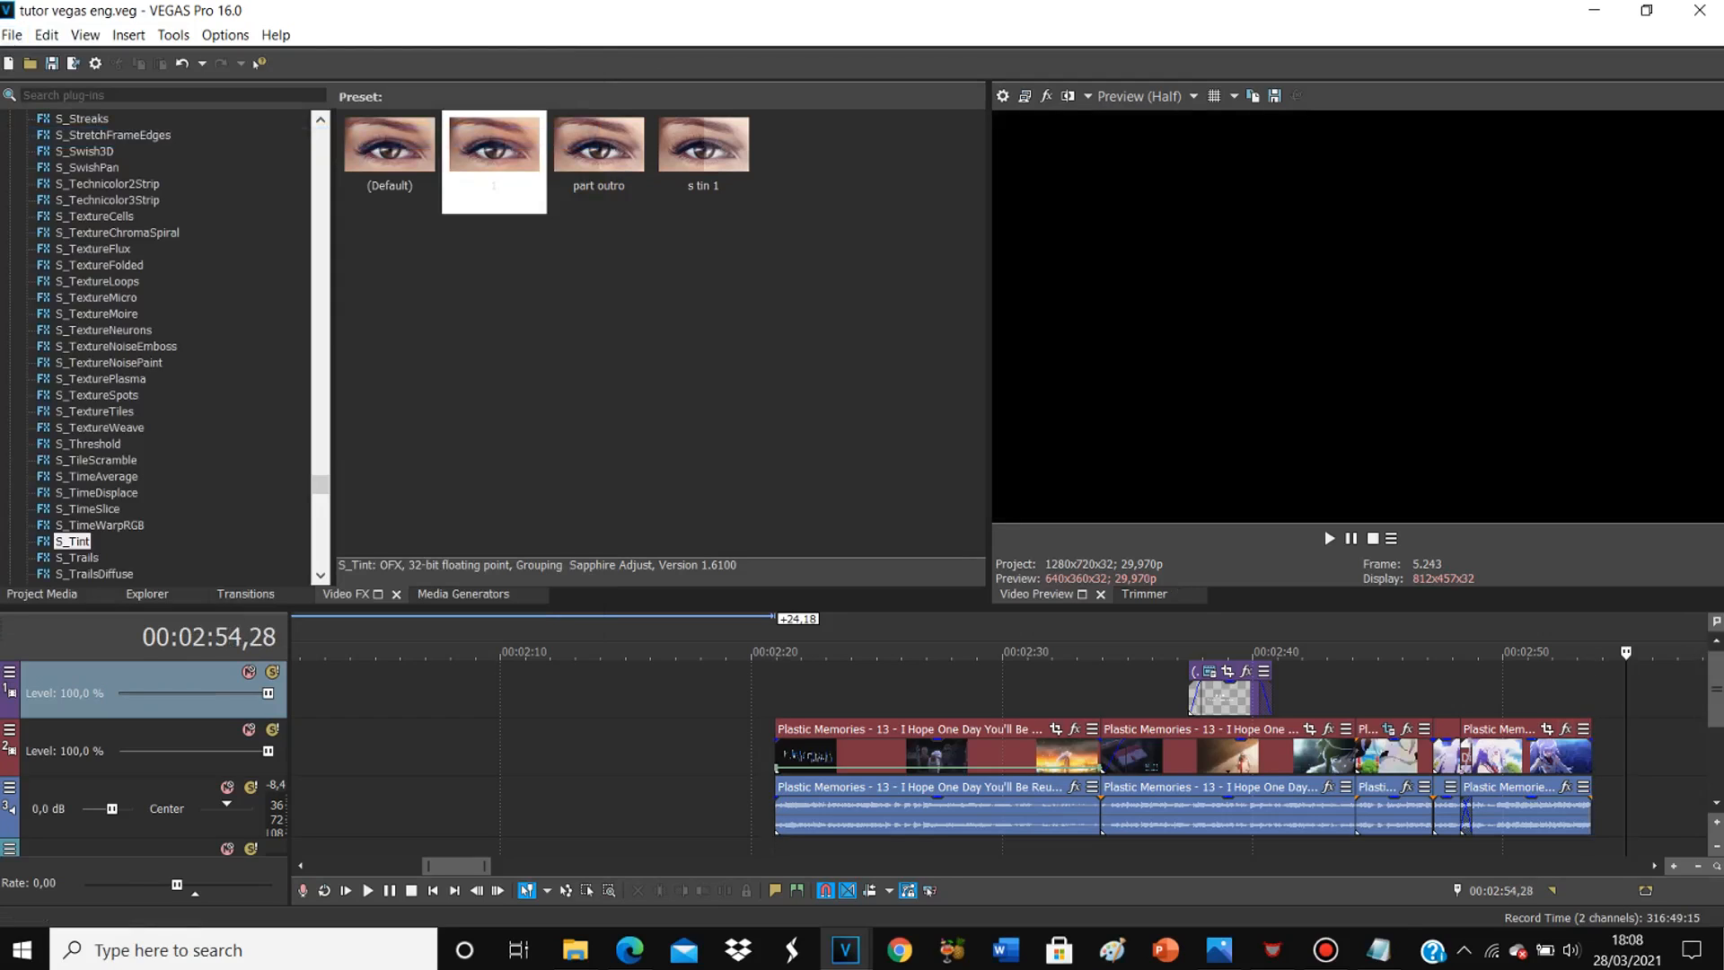
Step: Highlight checklist item 10 in Notepad, and select the time range from 00:02:20,28 to 00:02:53,17 across all clips in VEGAS Pro
left_click(1380, 949)
left_click_drag(1506, 541, 1254, 540)
left_click(1117, 692)
left_click_drag(1594, 691, 775, 692)
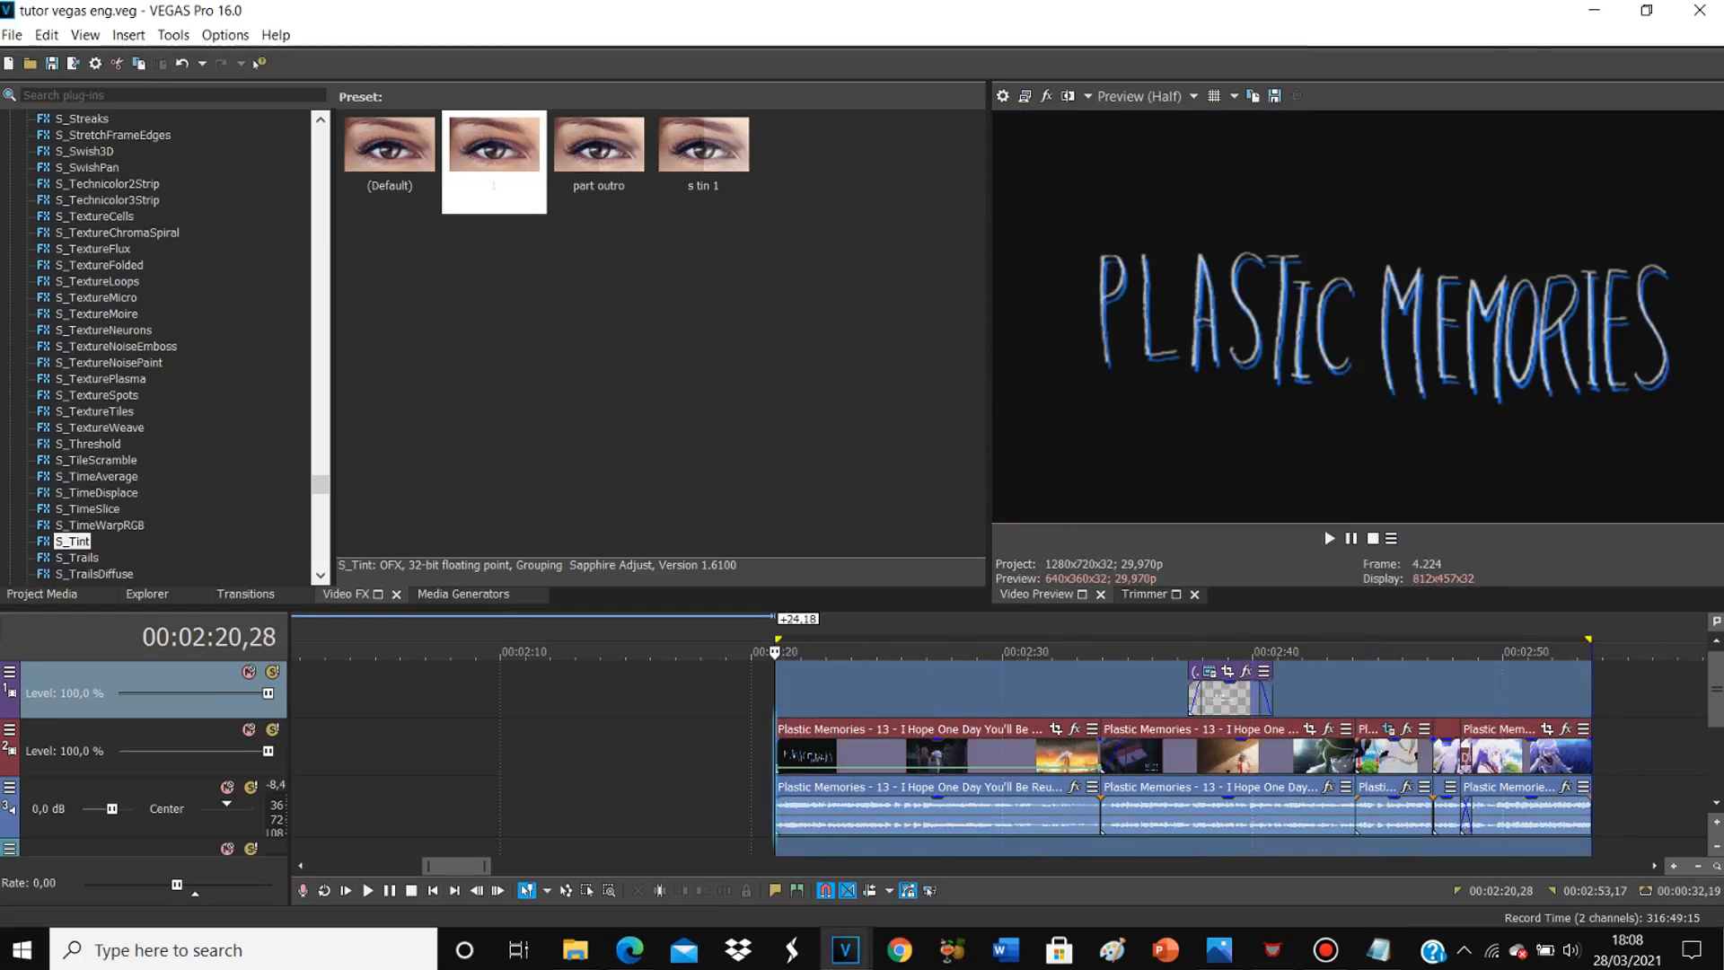
Step: Start Render As and choose the MAGIX AVC/AAC MP4 template Internet HD 720p 29.97 fps after comparing its NVIDIA NVENC and AMD VCE variants
left_click(12, 35)
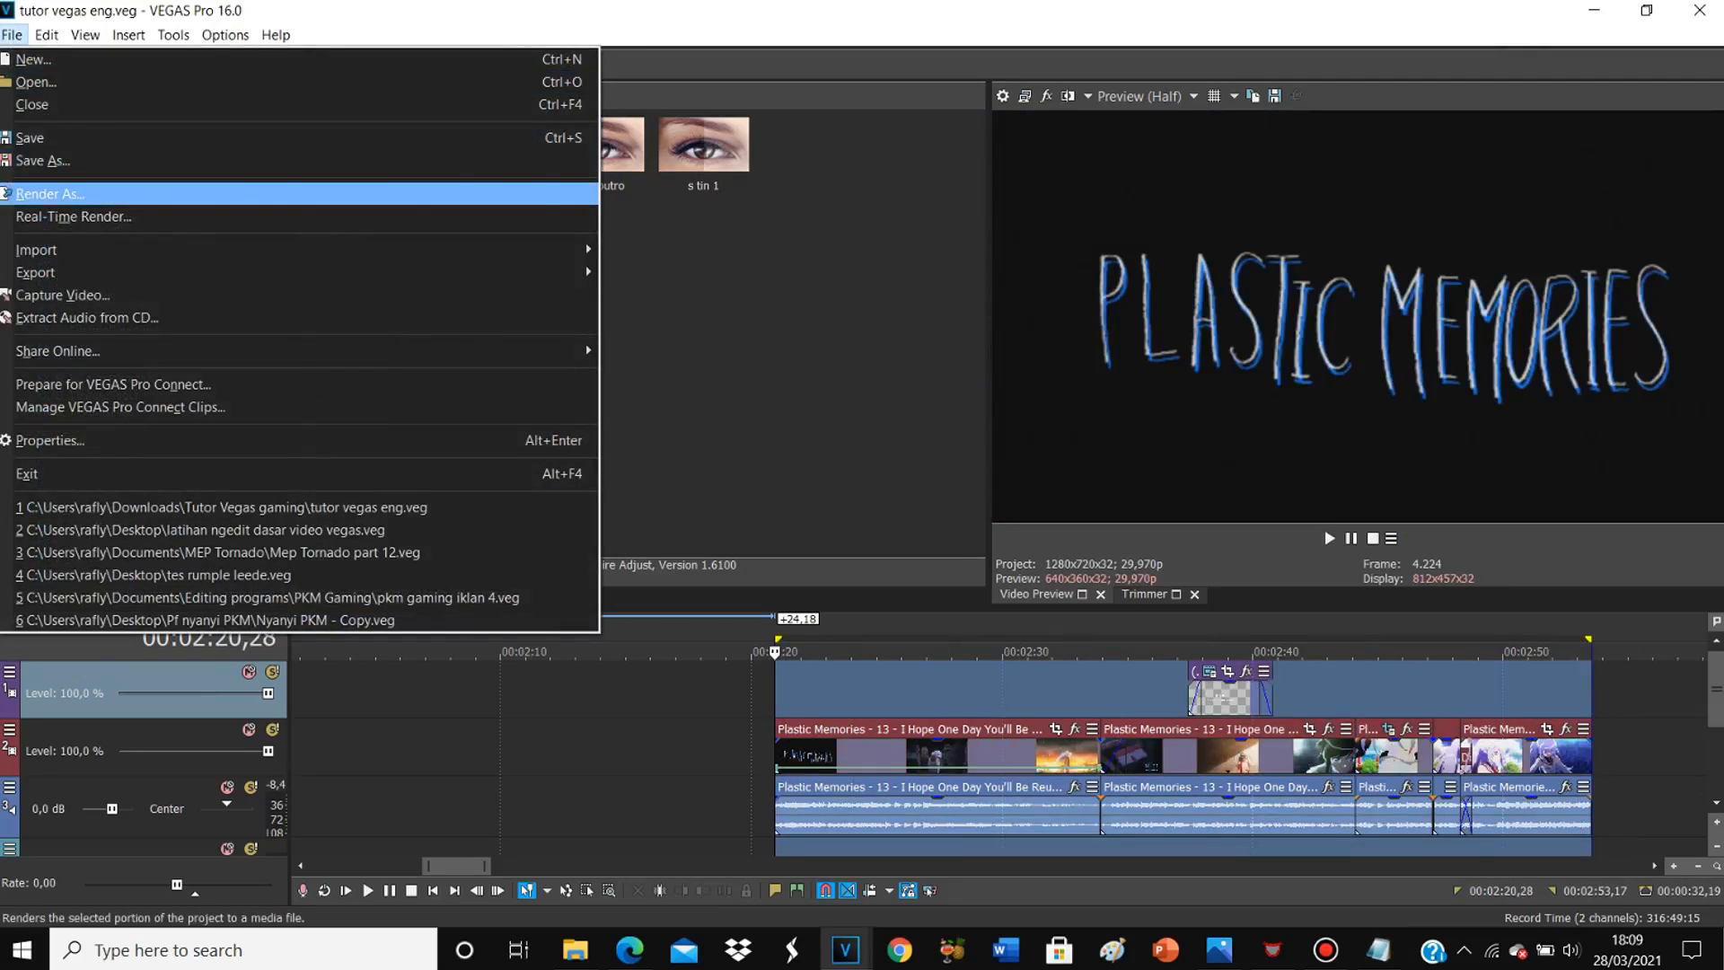
left_click(50, 194)
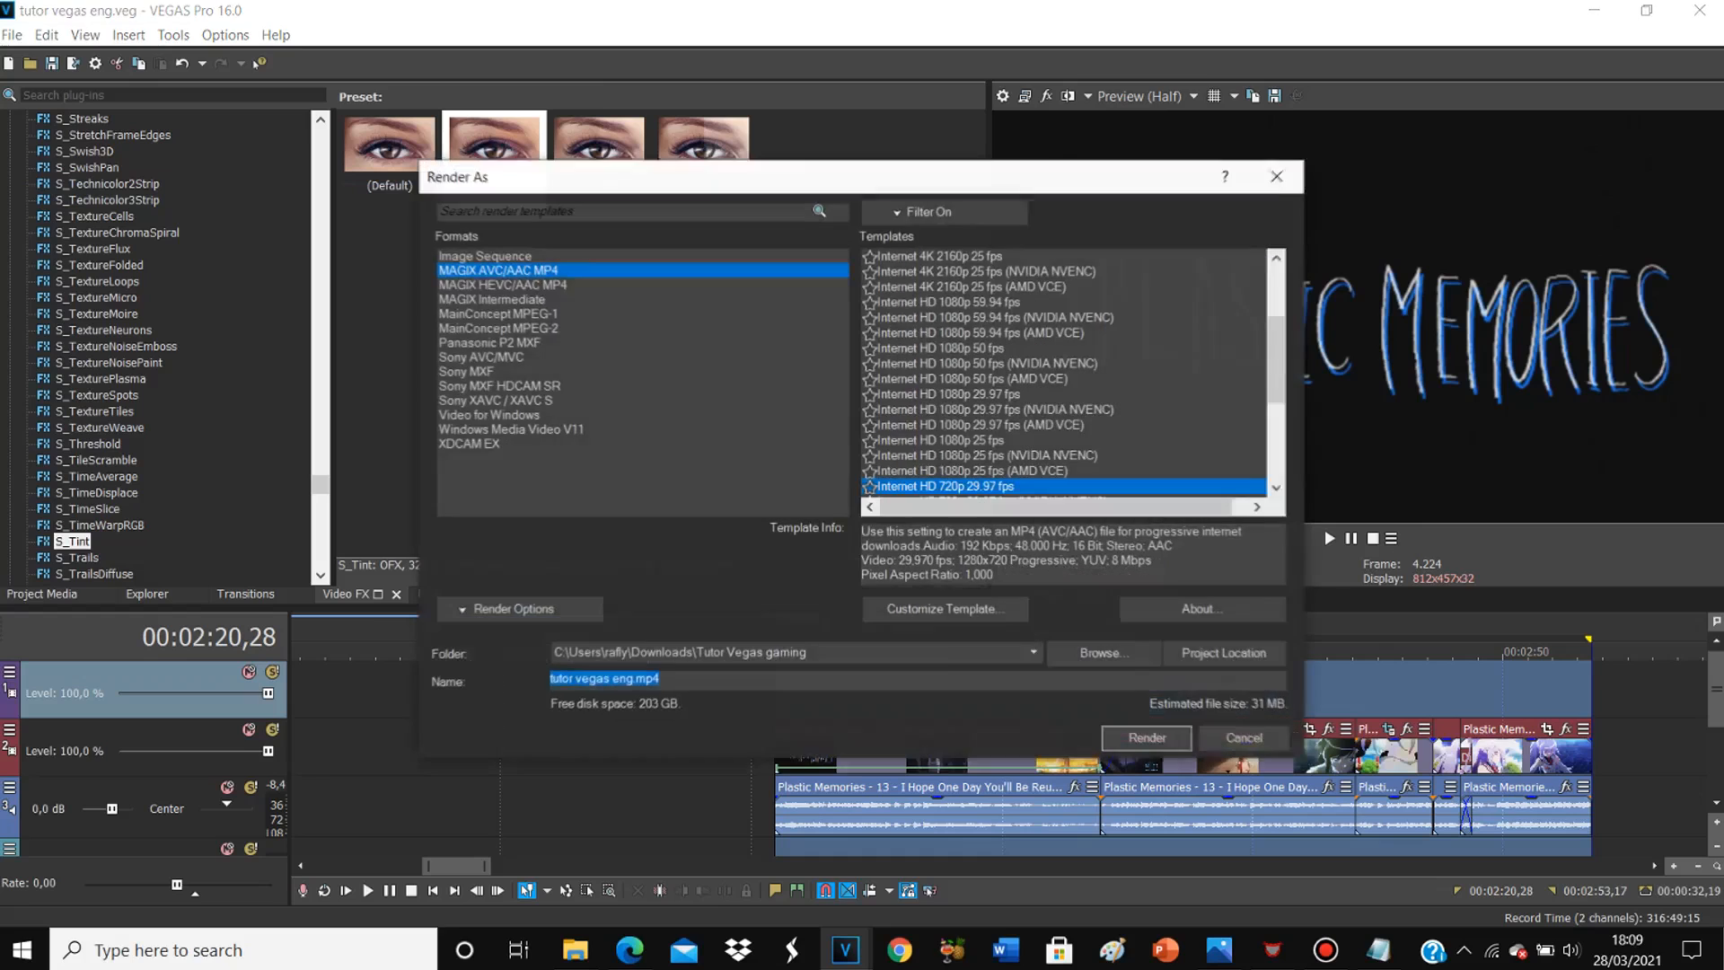
scroll(1065, 377, "down", 2)
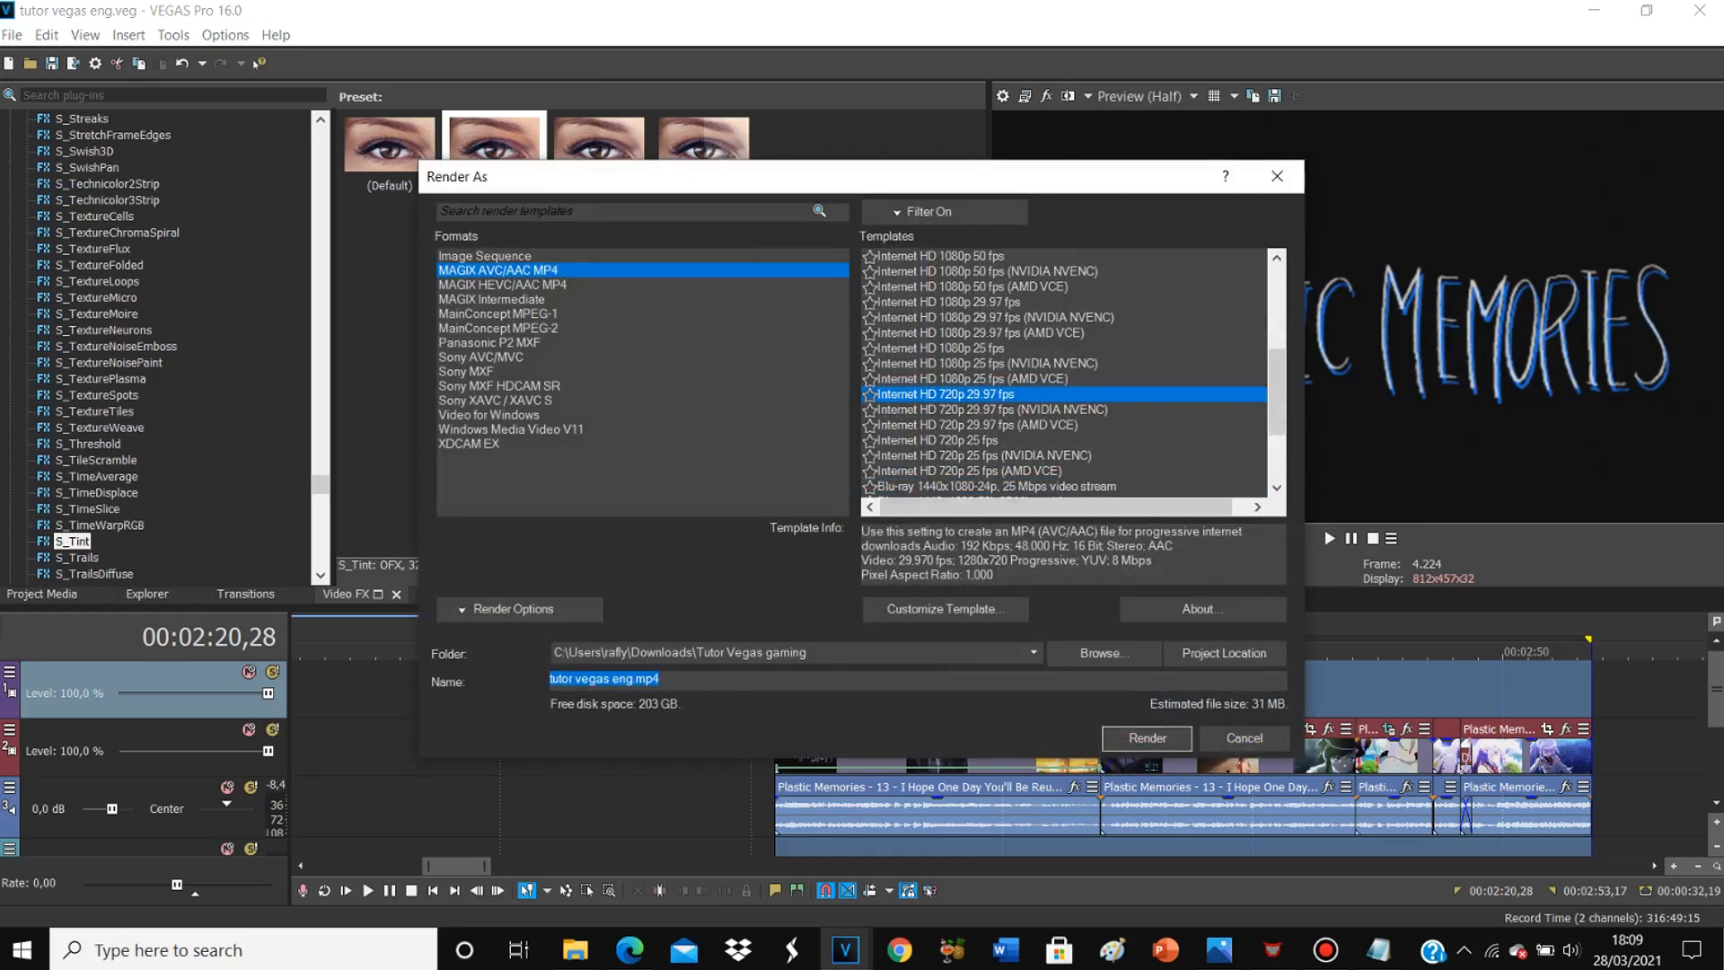
left_click(1006, 379)
left_click(997, 395)
left_click(997, 410)
left_click(997, 425)
left_click(996, 410)
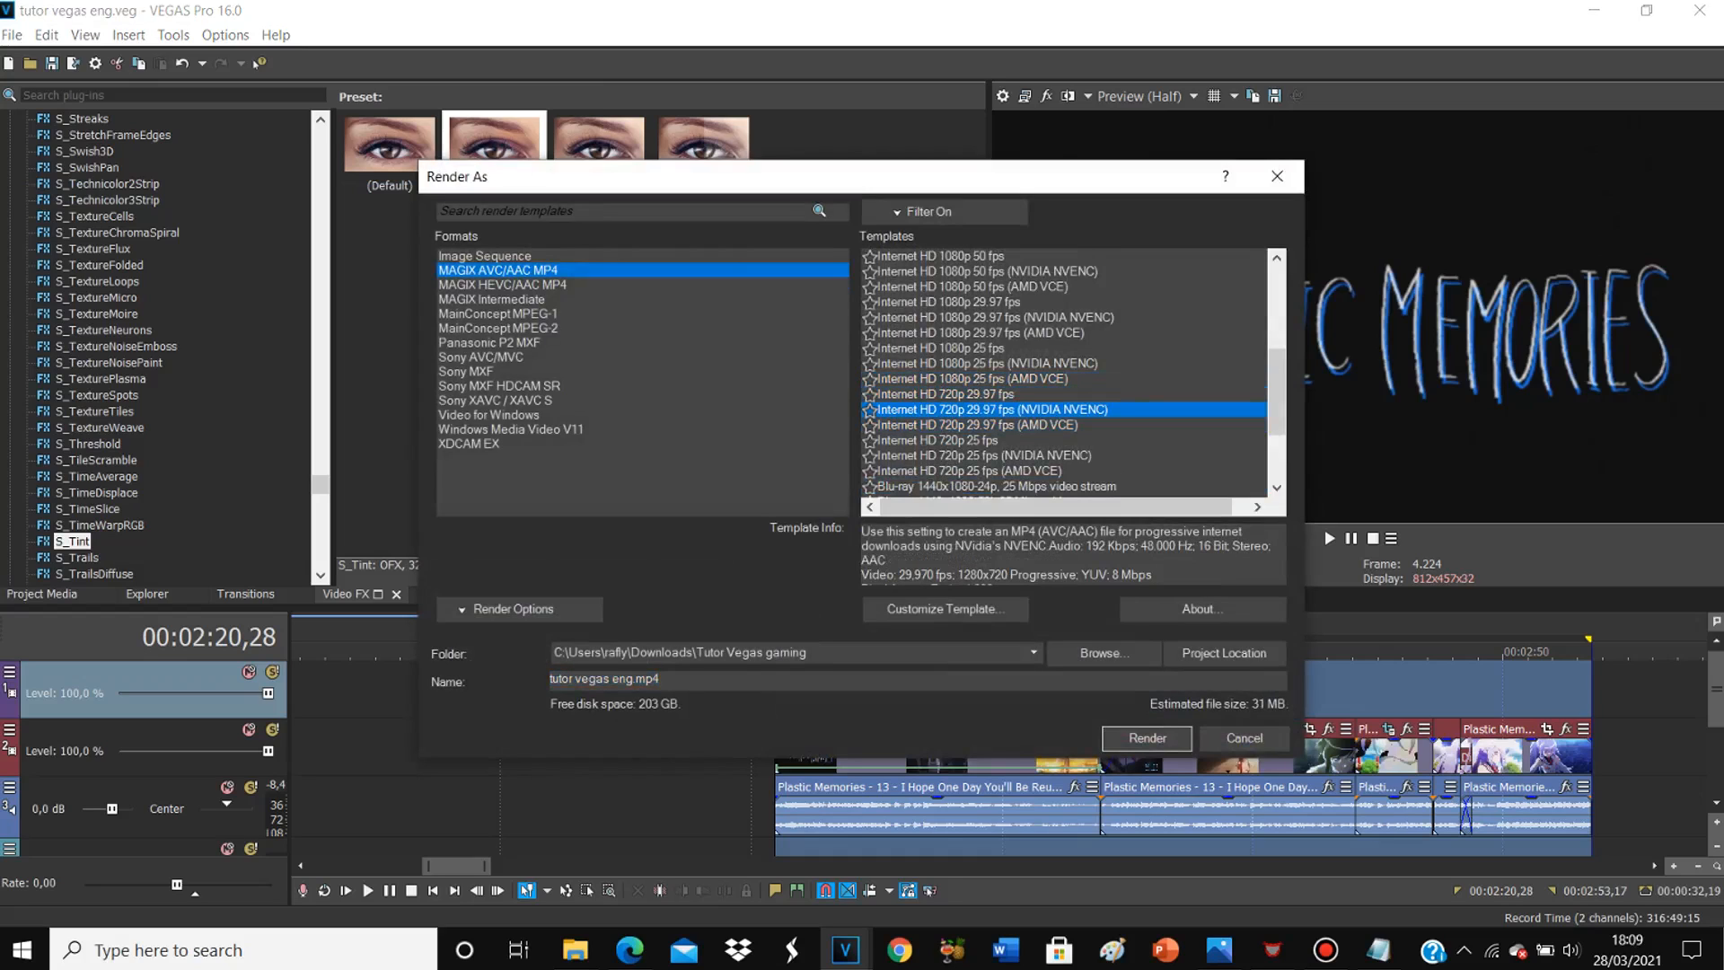
left_click(997, 425)
left_click(997, 395)
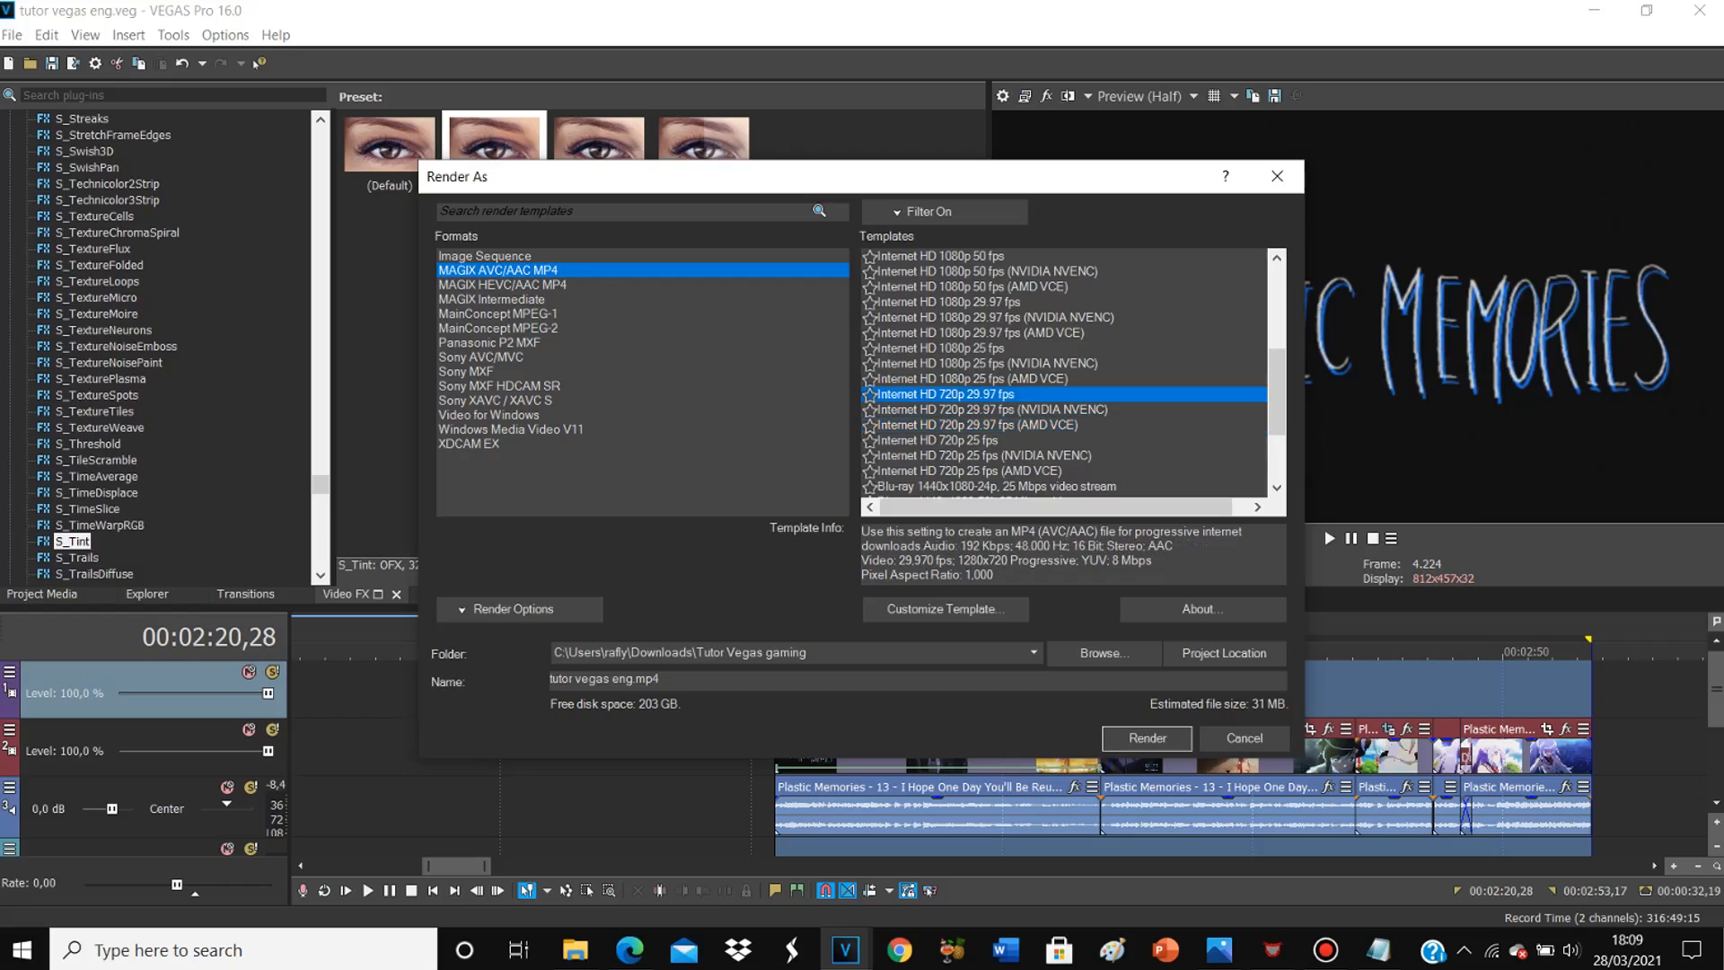
Step: Customize the Internet HD 720p 29.97 fps template with video rendering quality set to Best and confirm
left_click(946, 609)
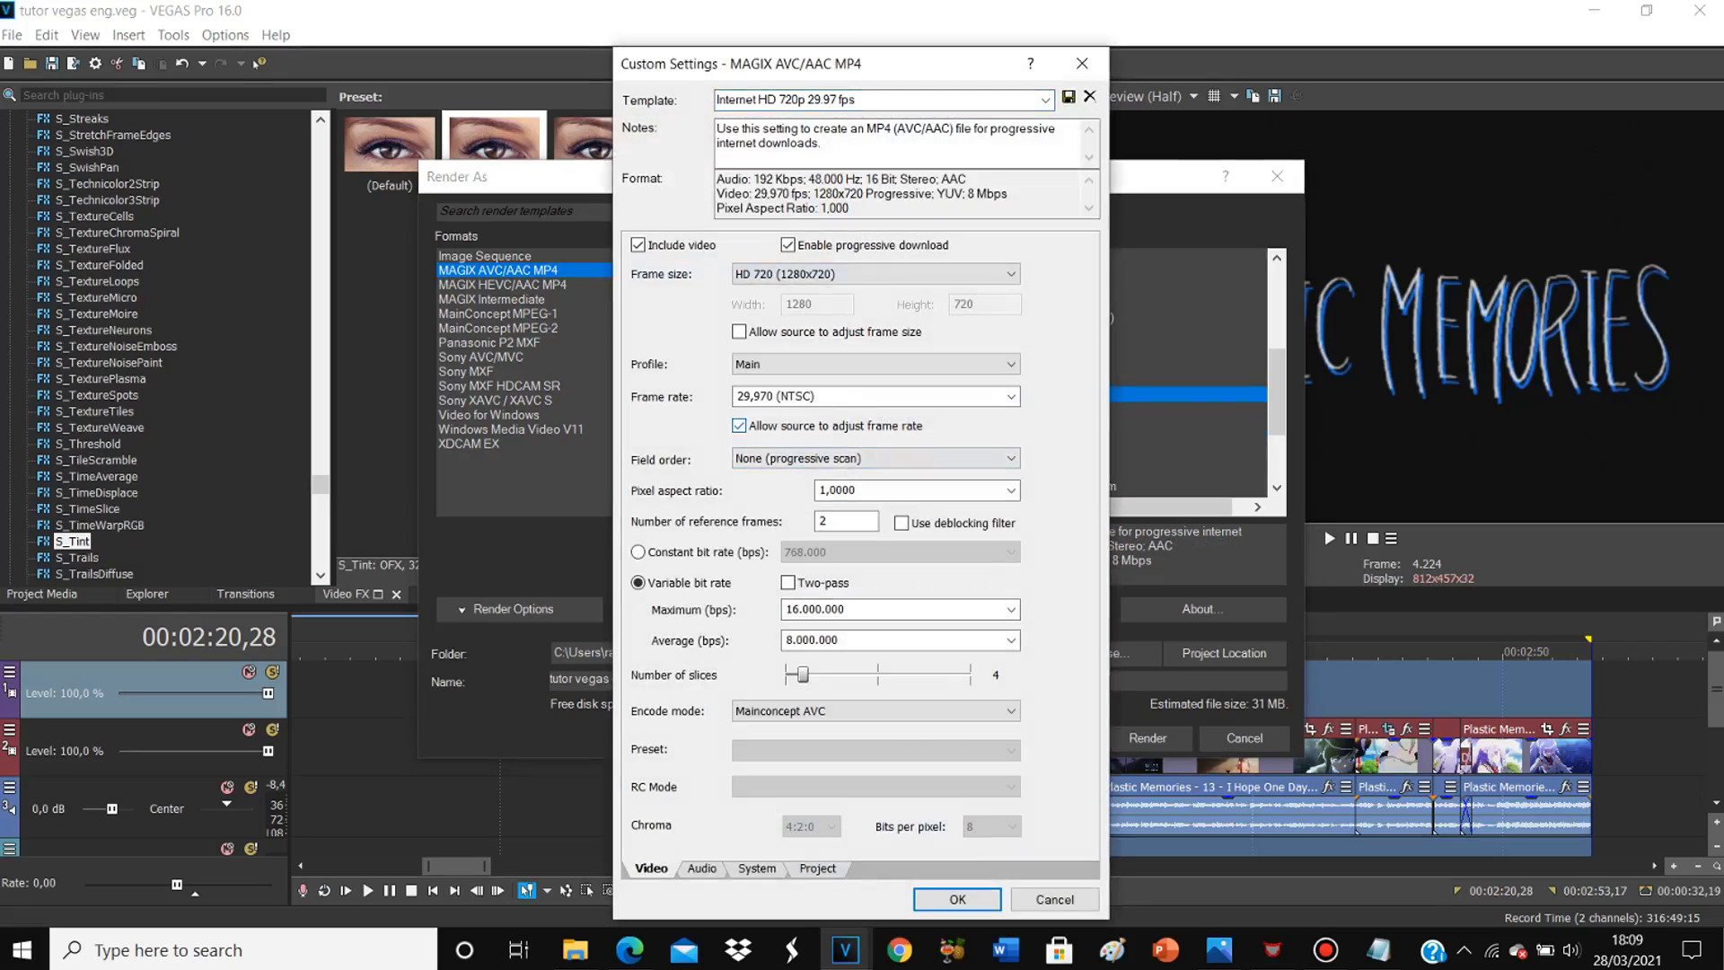
left_click(817, 869)
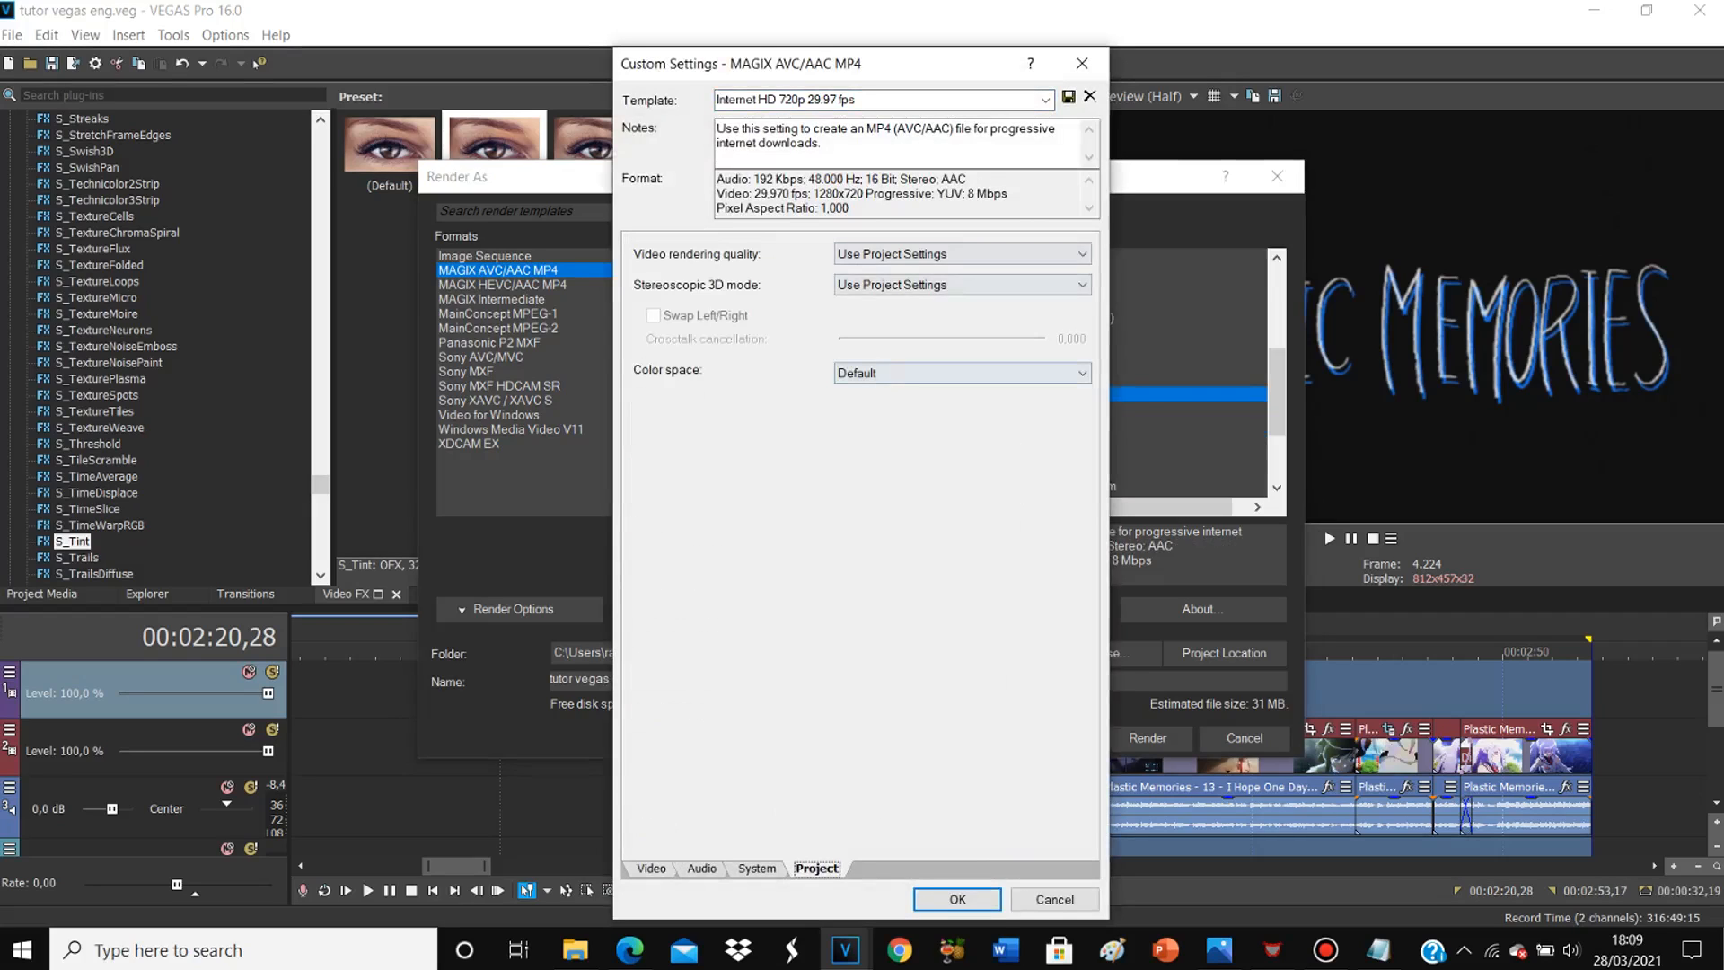
left_click(963, 254)
left_click(934, 330)
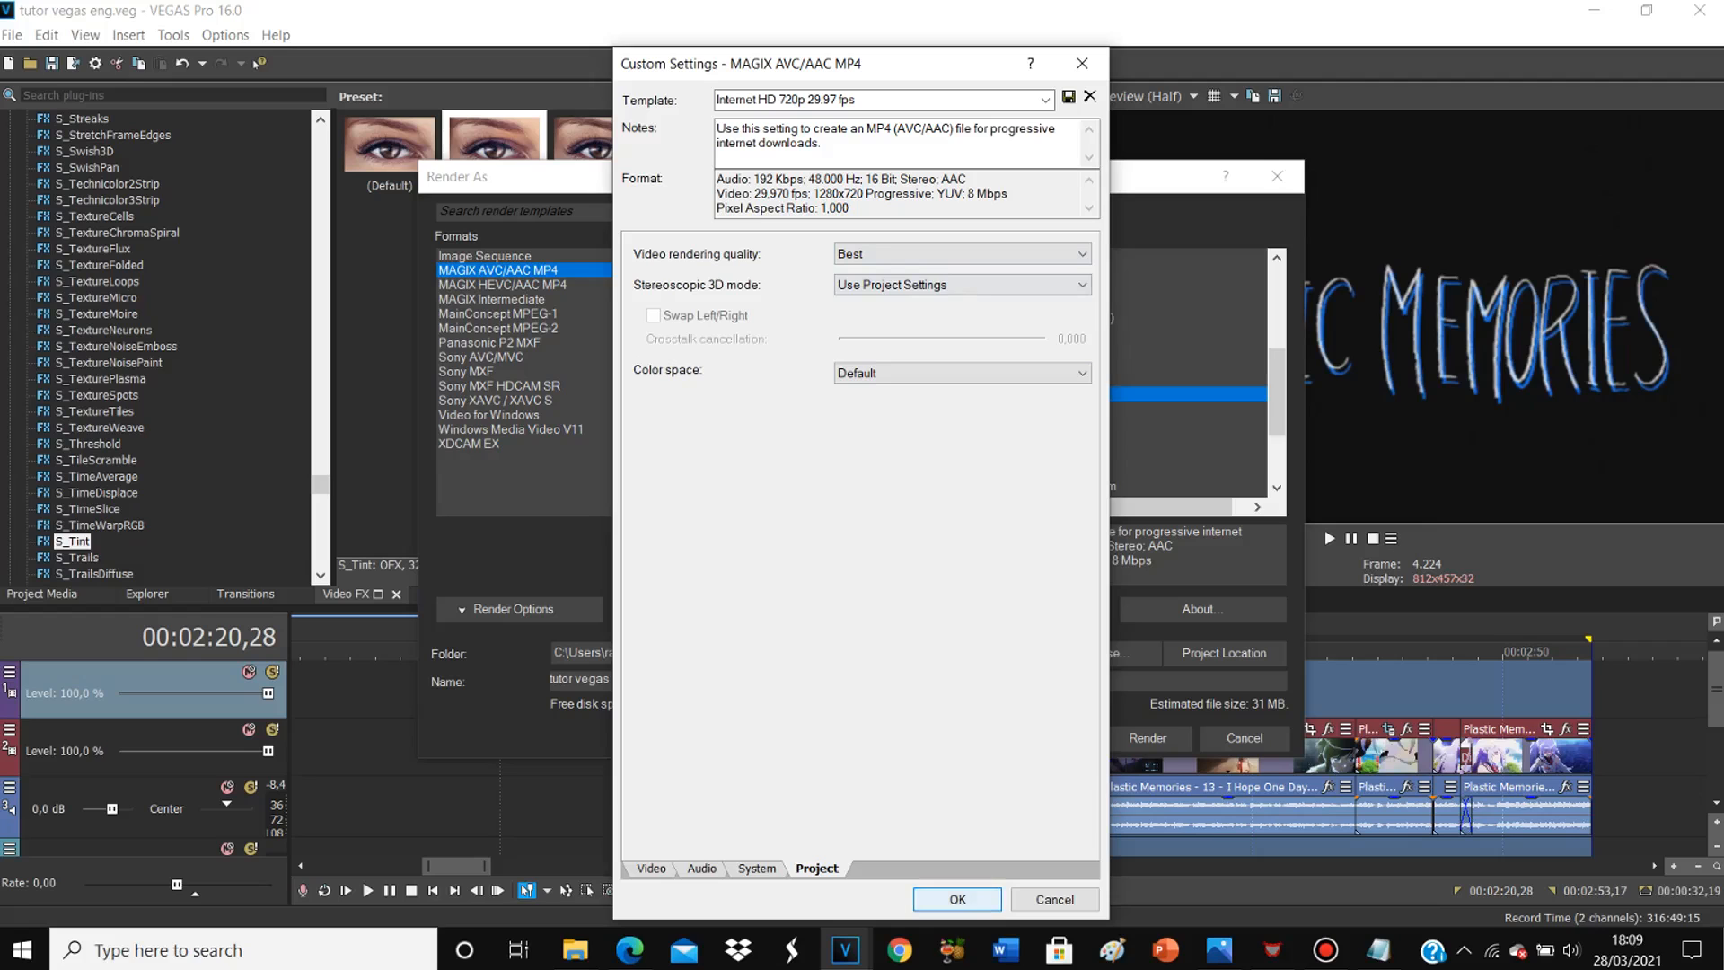
key("Return")
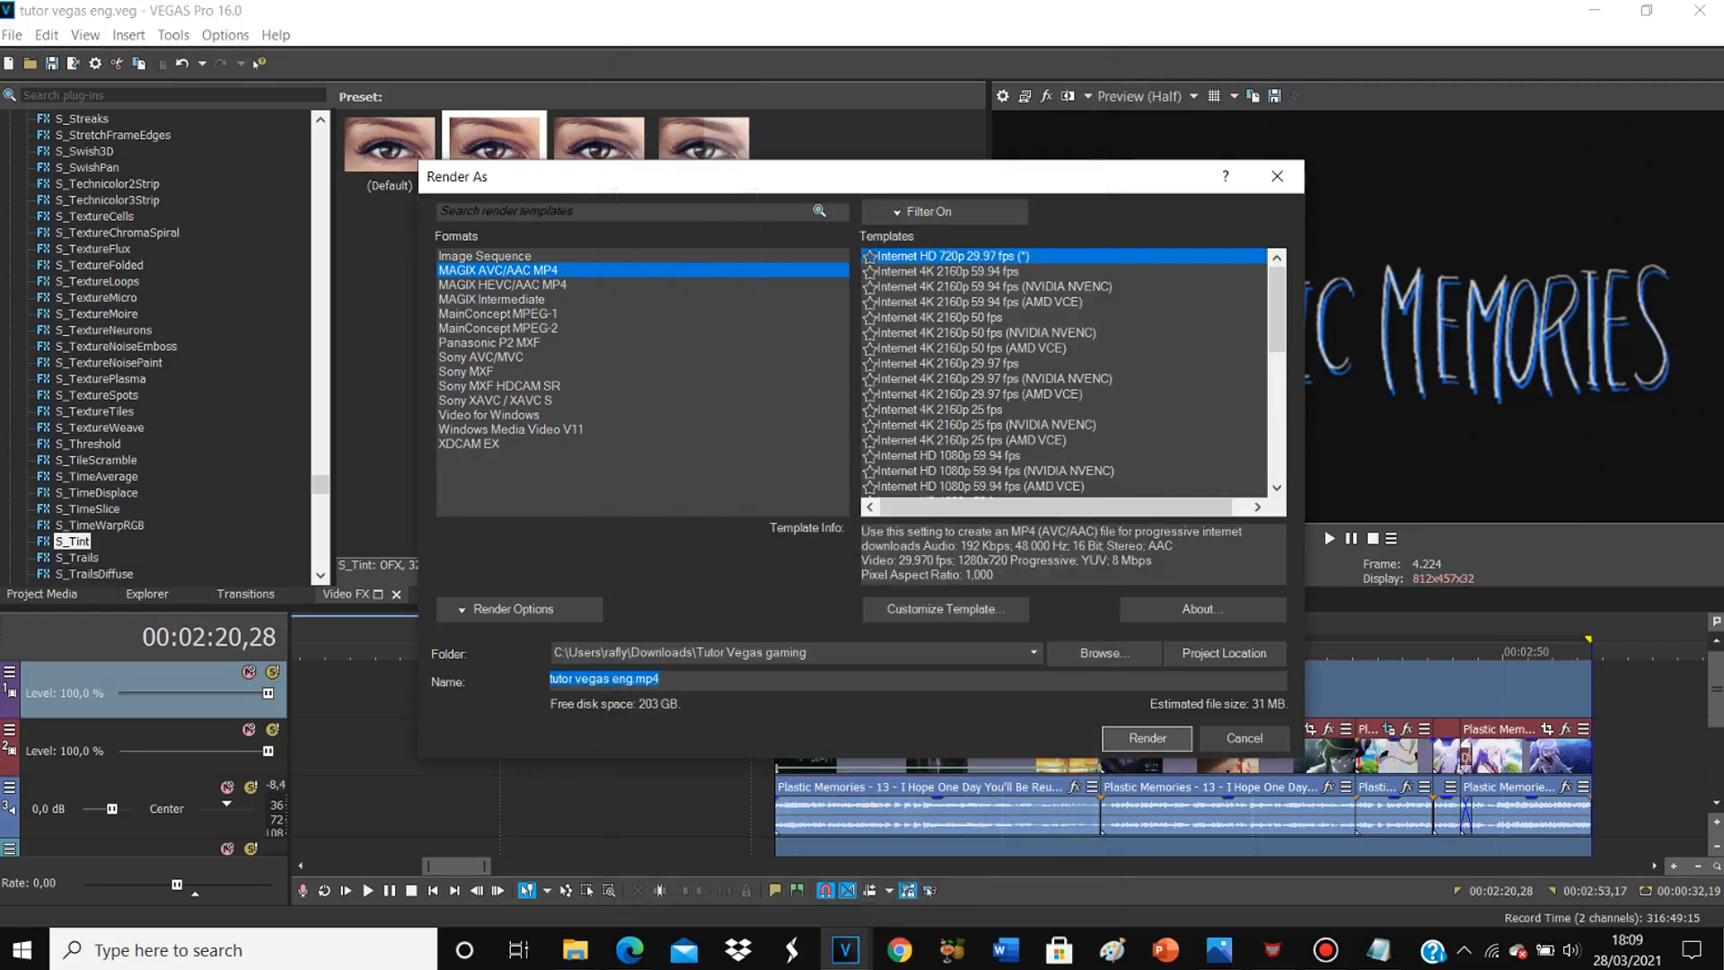
Step: Render the project as tutor vegas eng.mp4 in the Tutor Vegas gaming folder and open that output folder
key("Return")
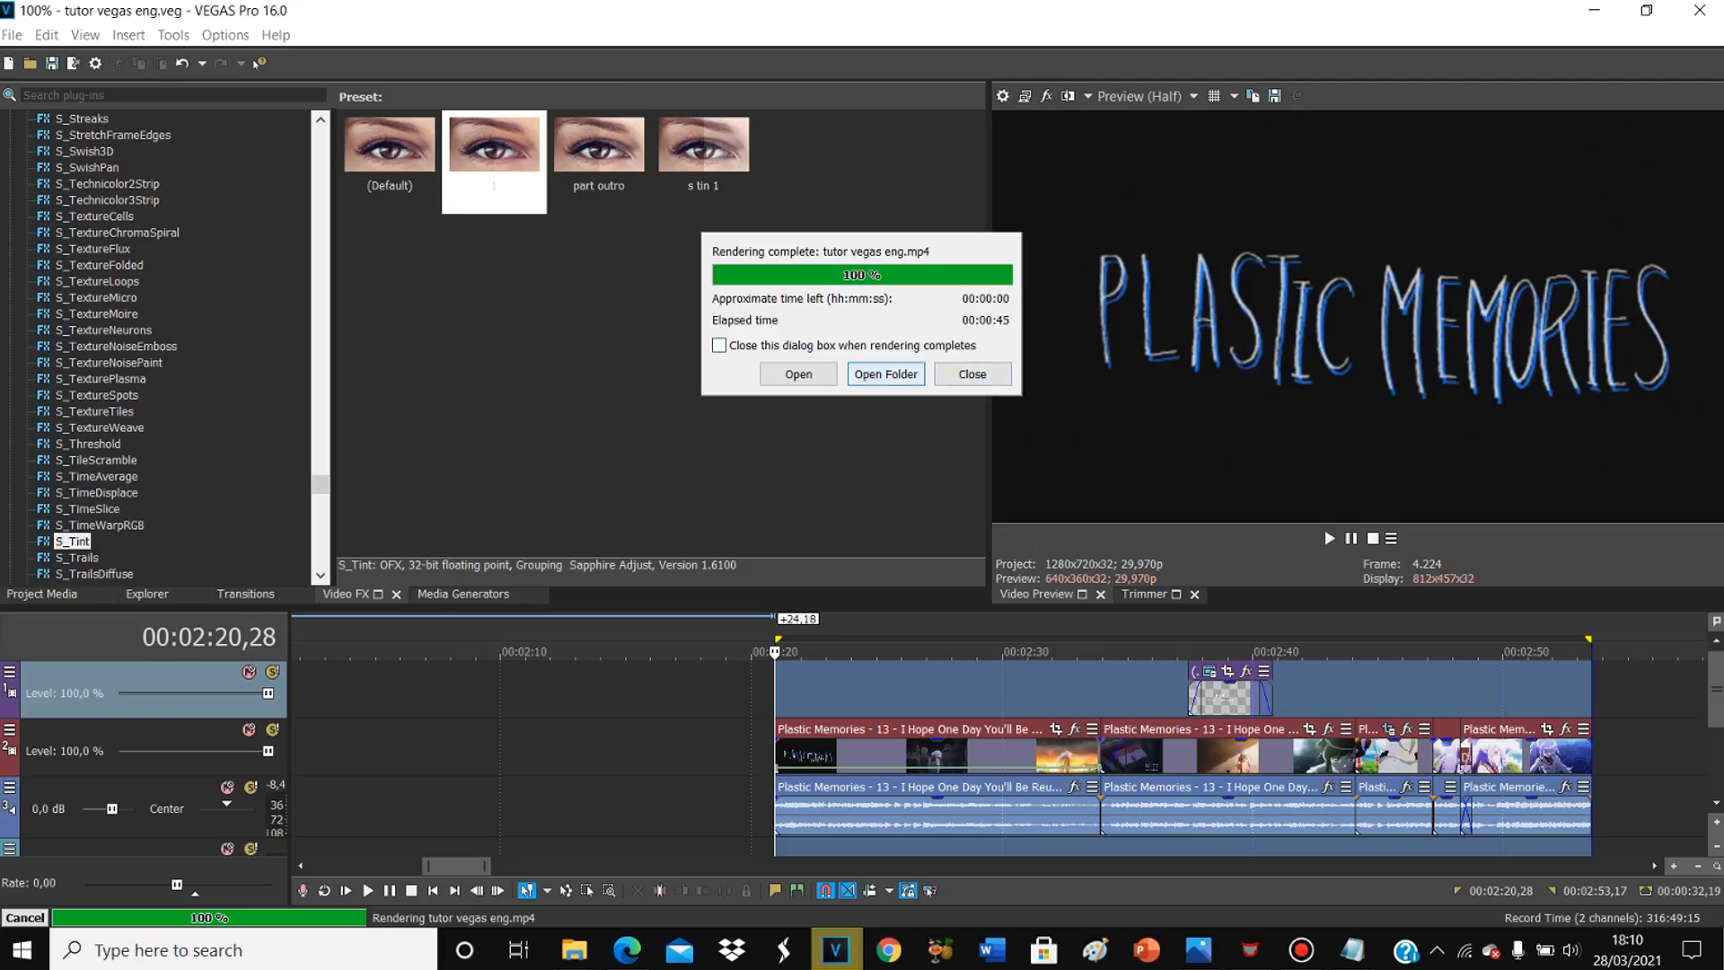
left_click(886, 374)
key("super")
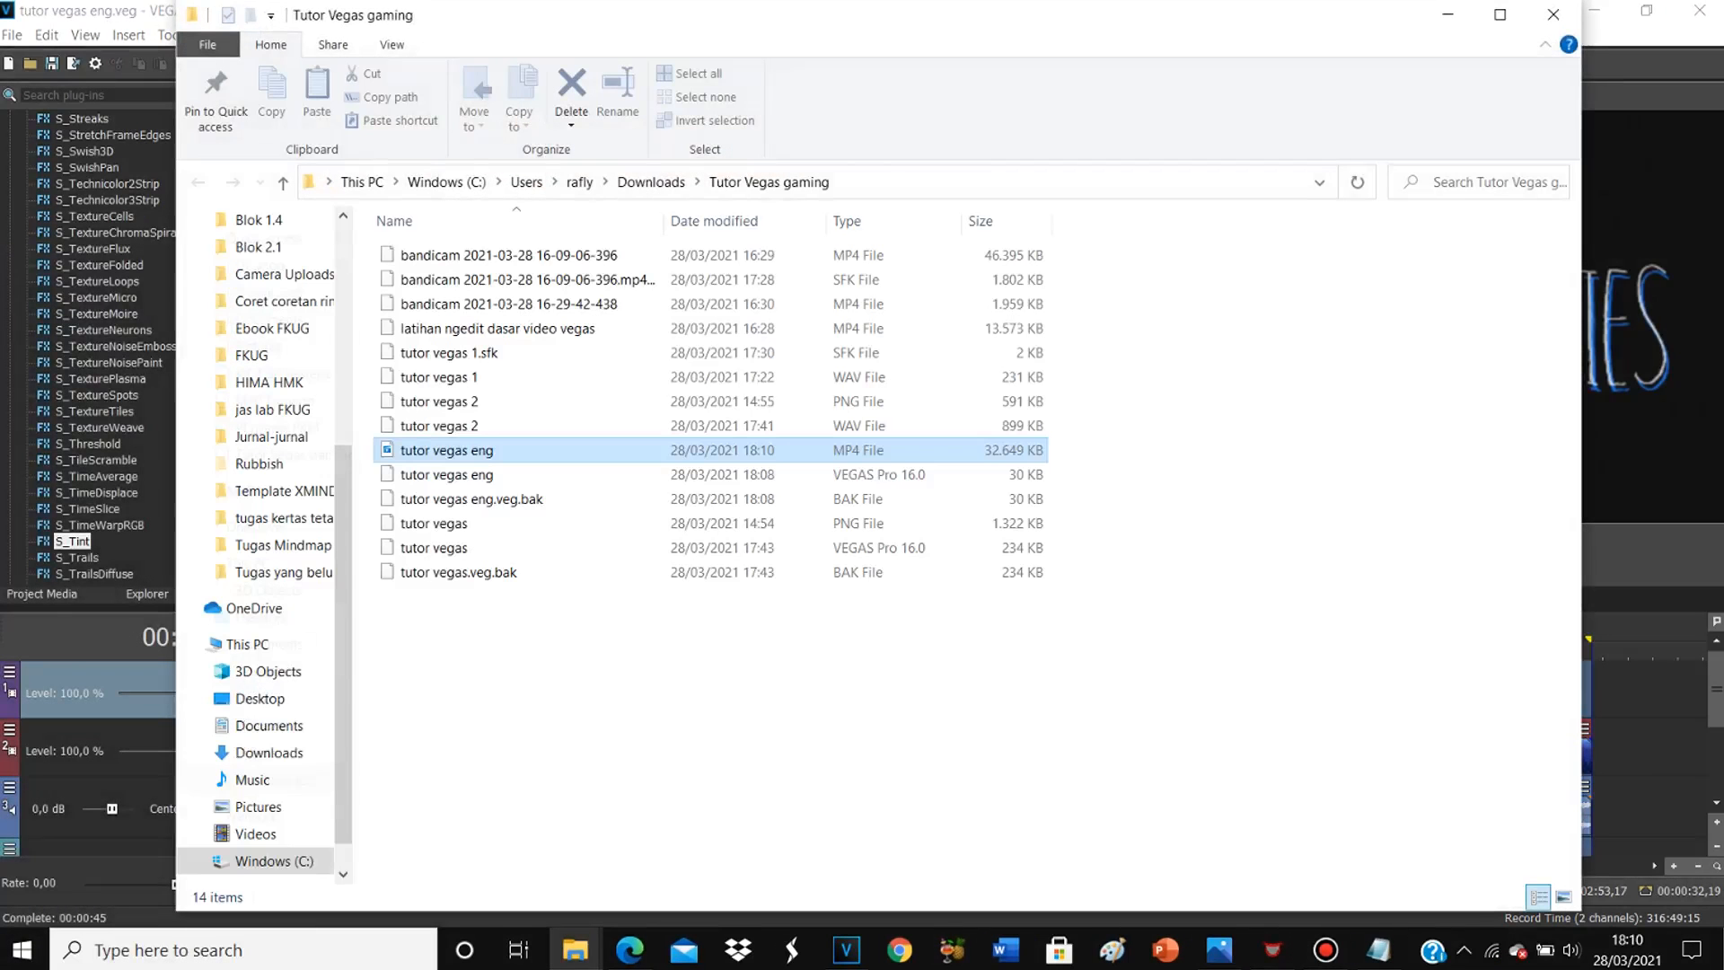
Step: Play the rendered tutor vegas eng MP4 file from the output folder through to its end and close the player
left_click(539, 474)
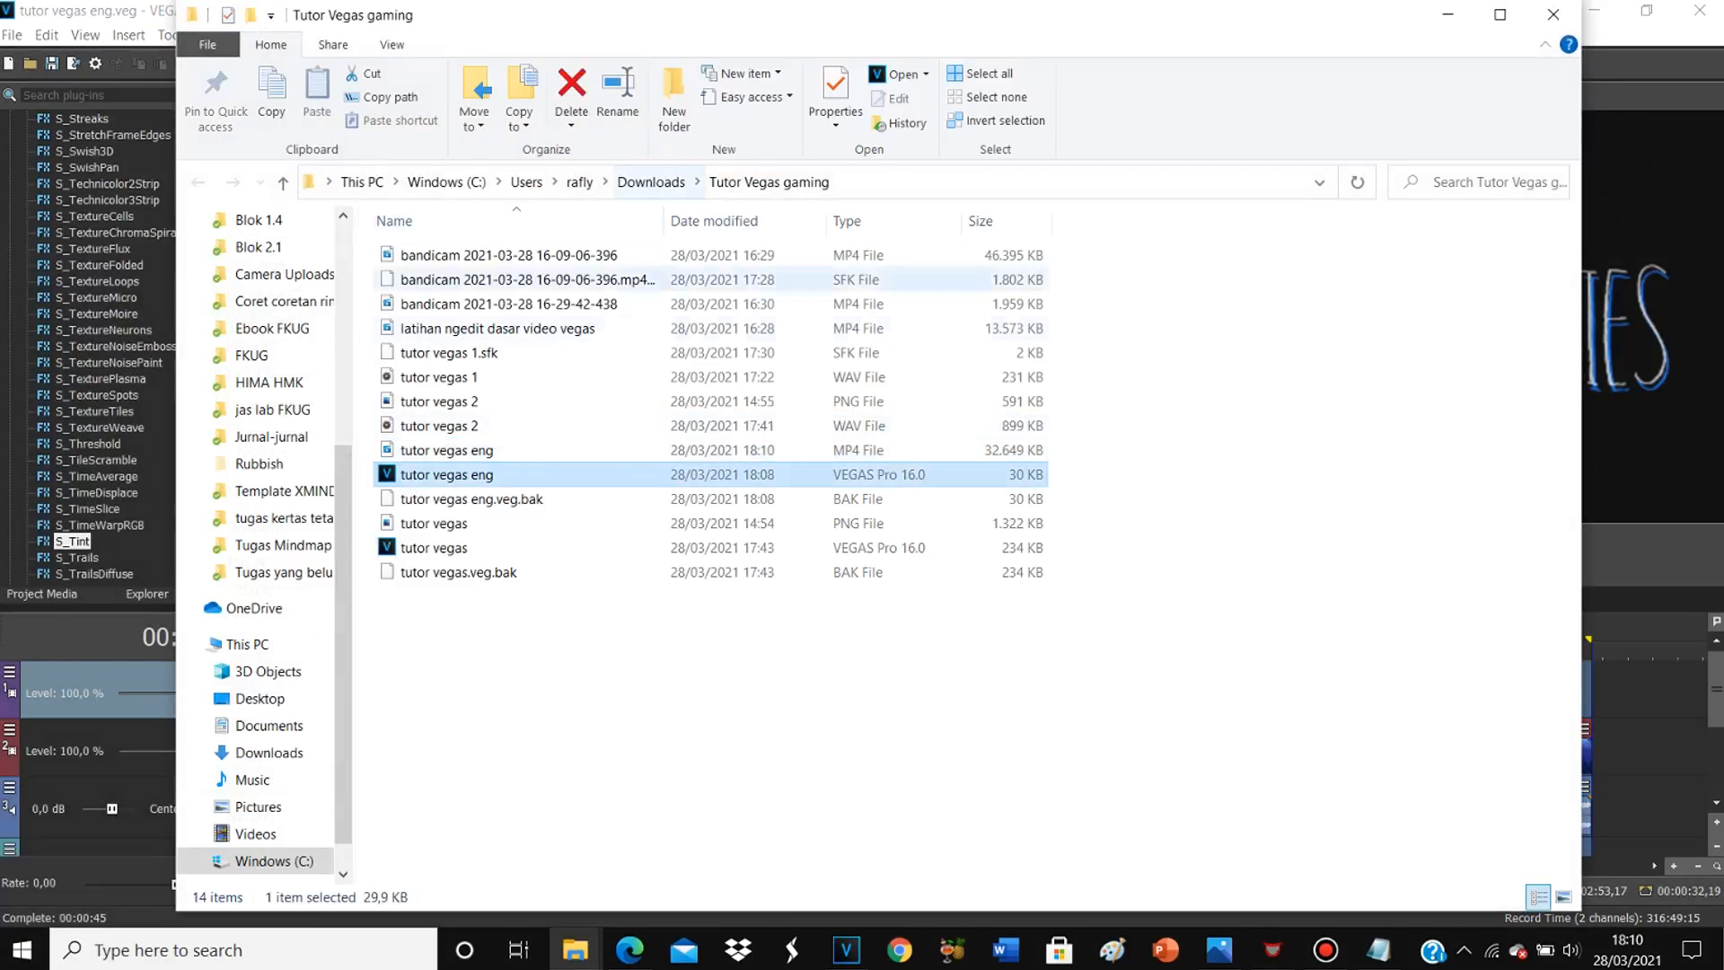
left_click(539, 449)
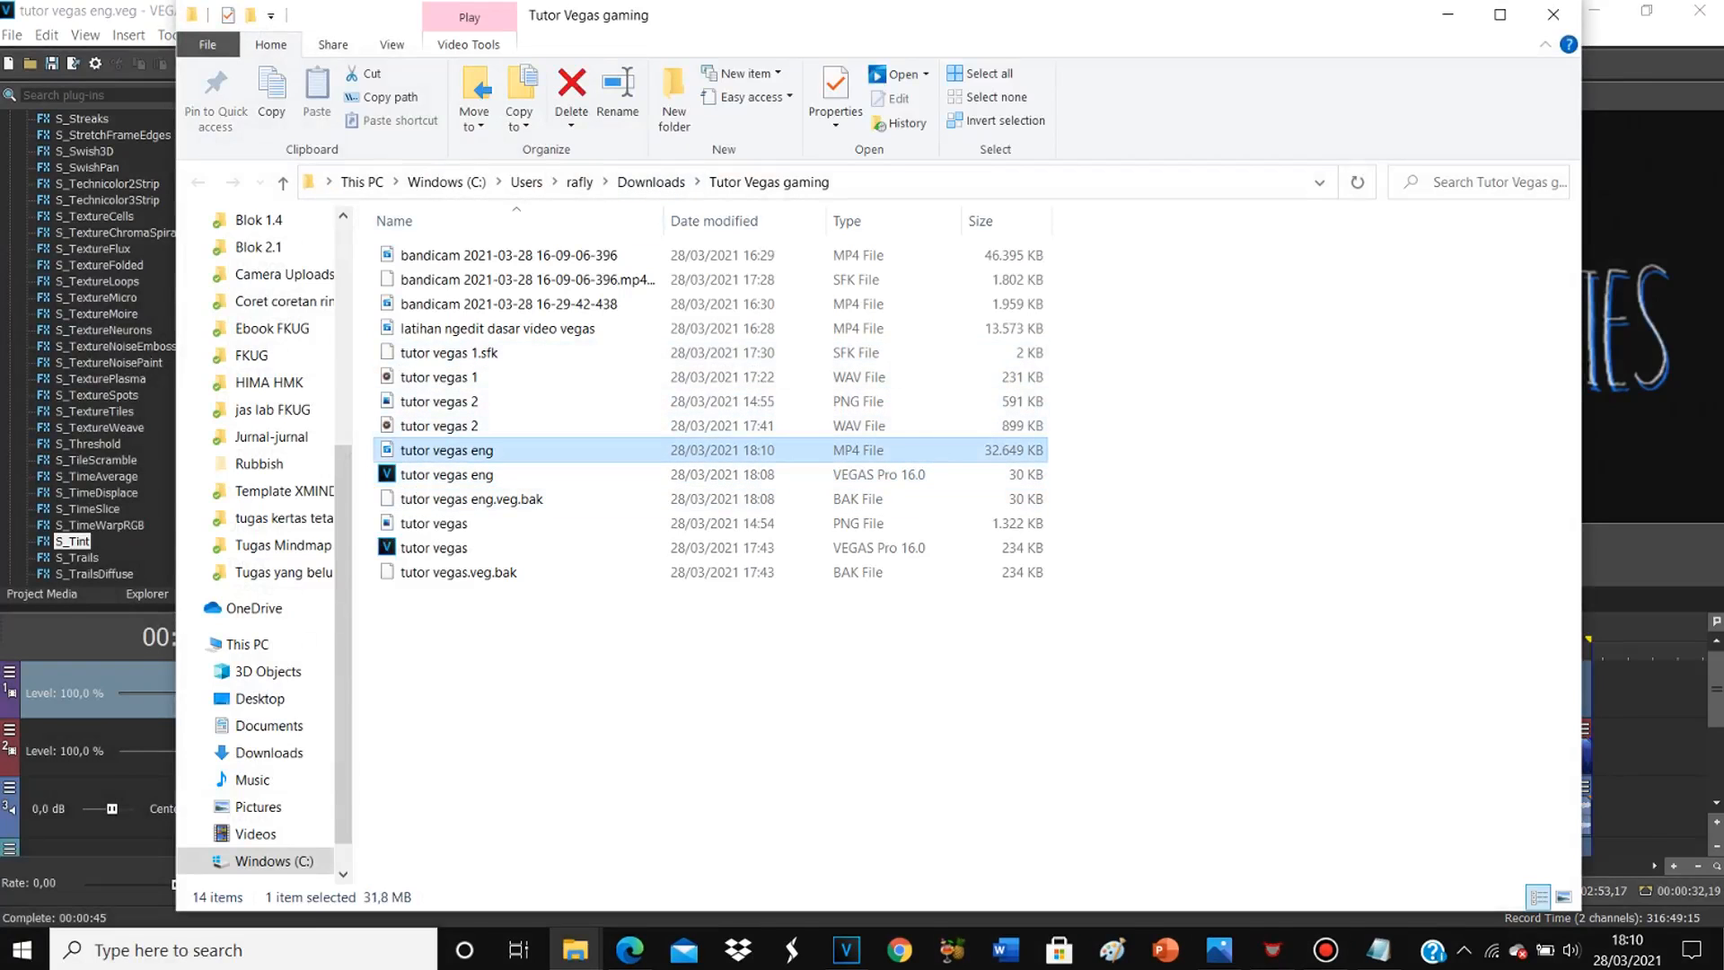
double_click(538, 449)
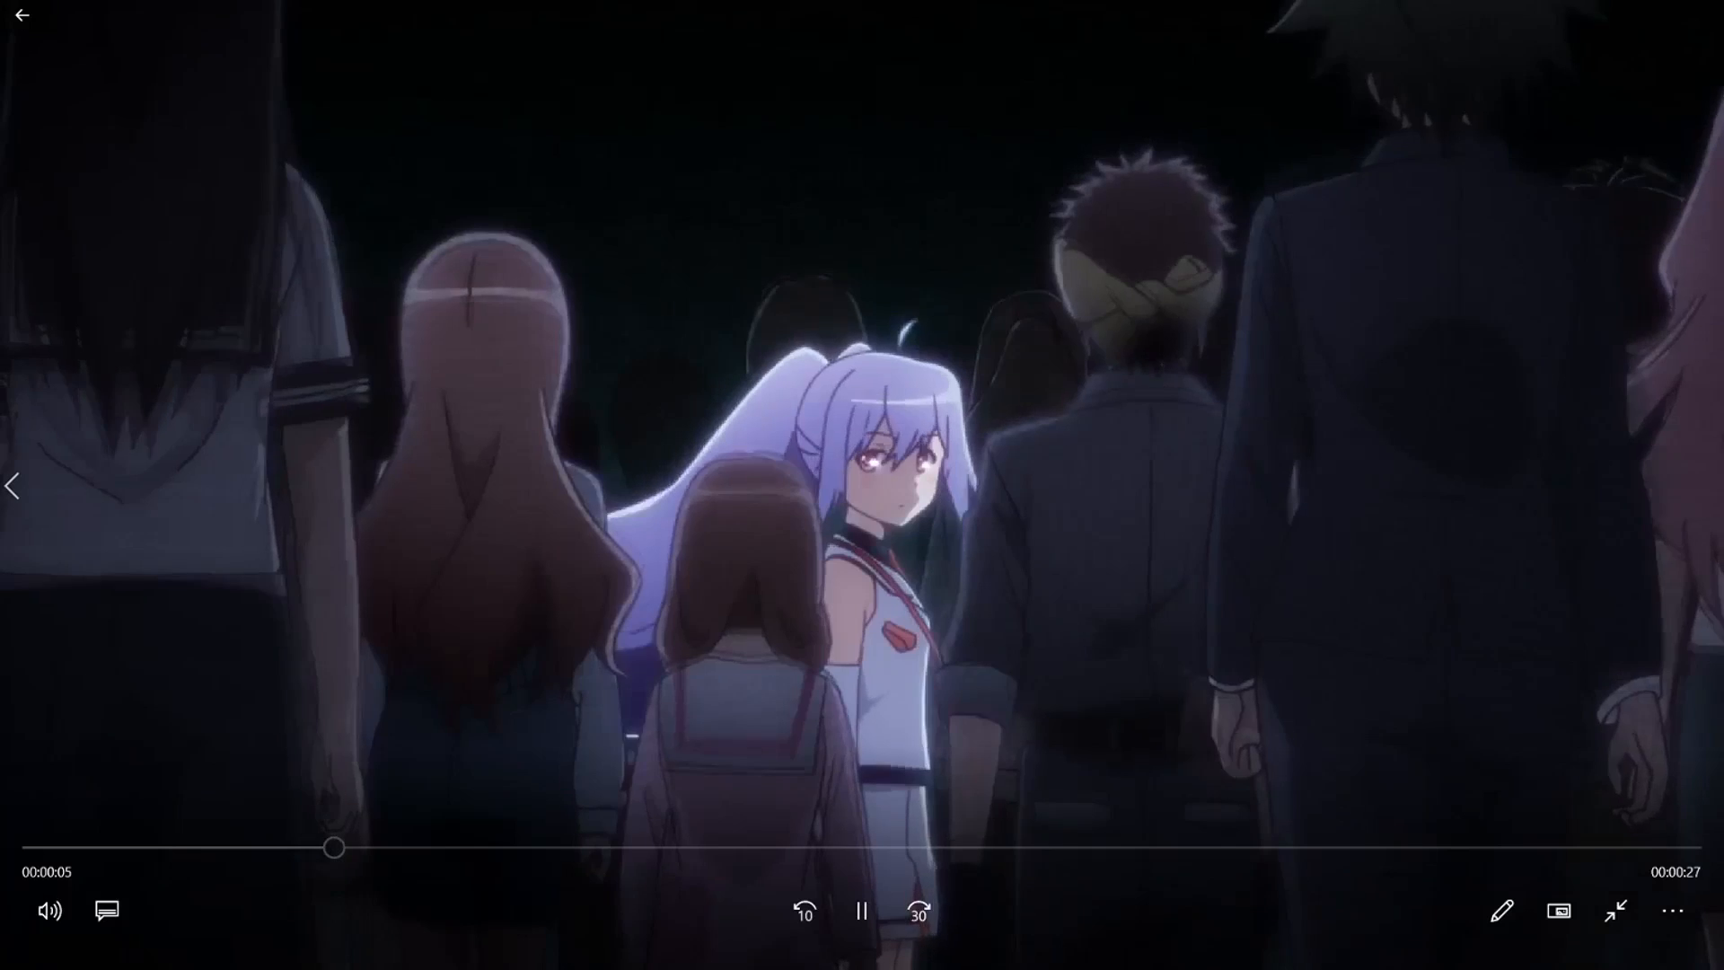
left_click(49, 911)
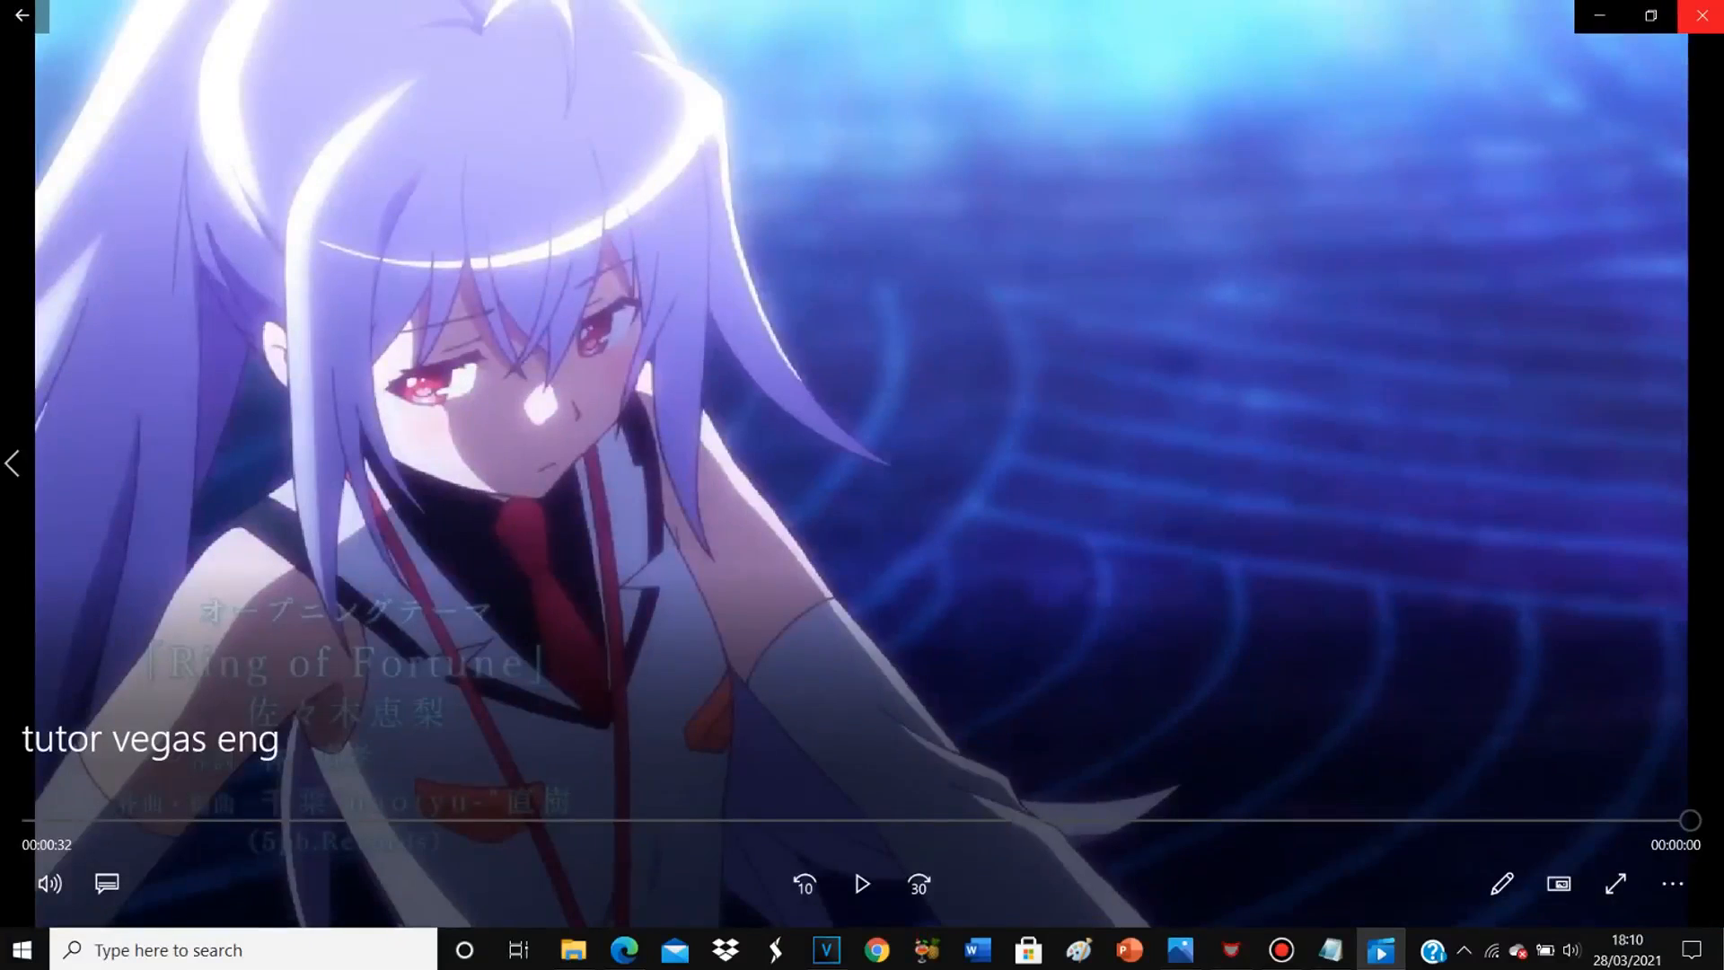
left_click(1703, 16)
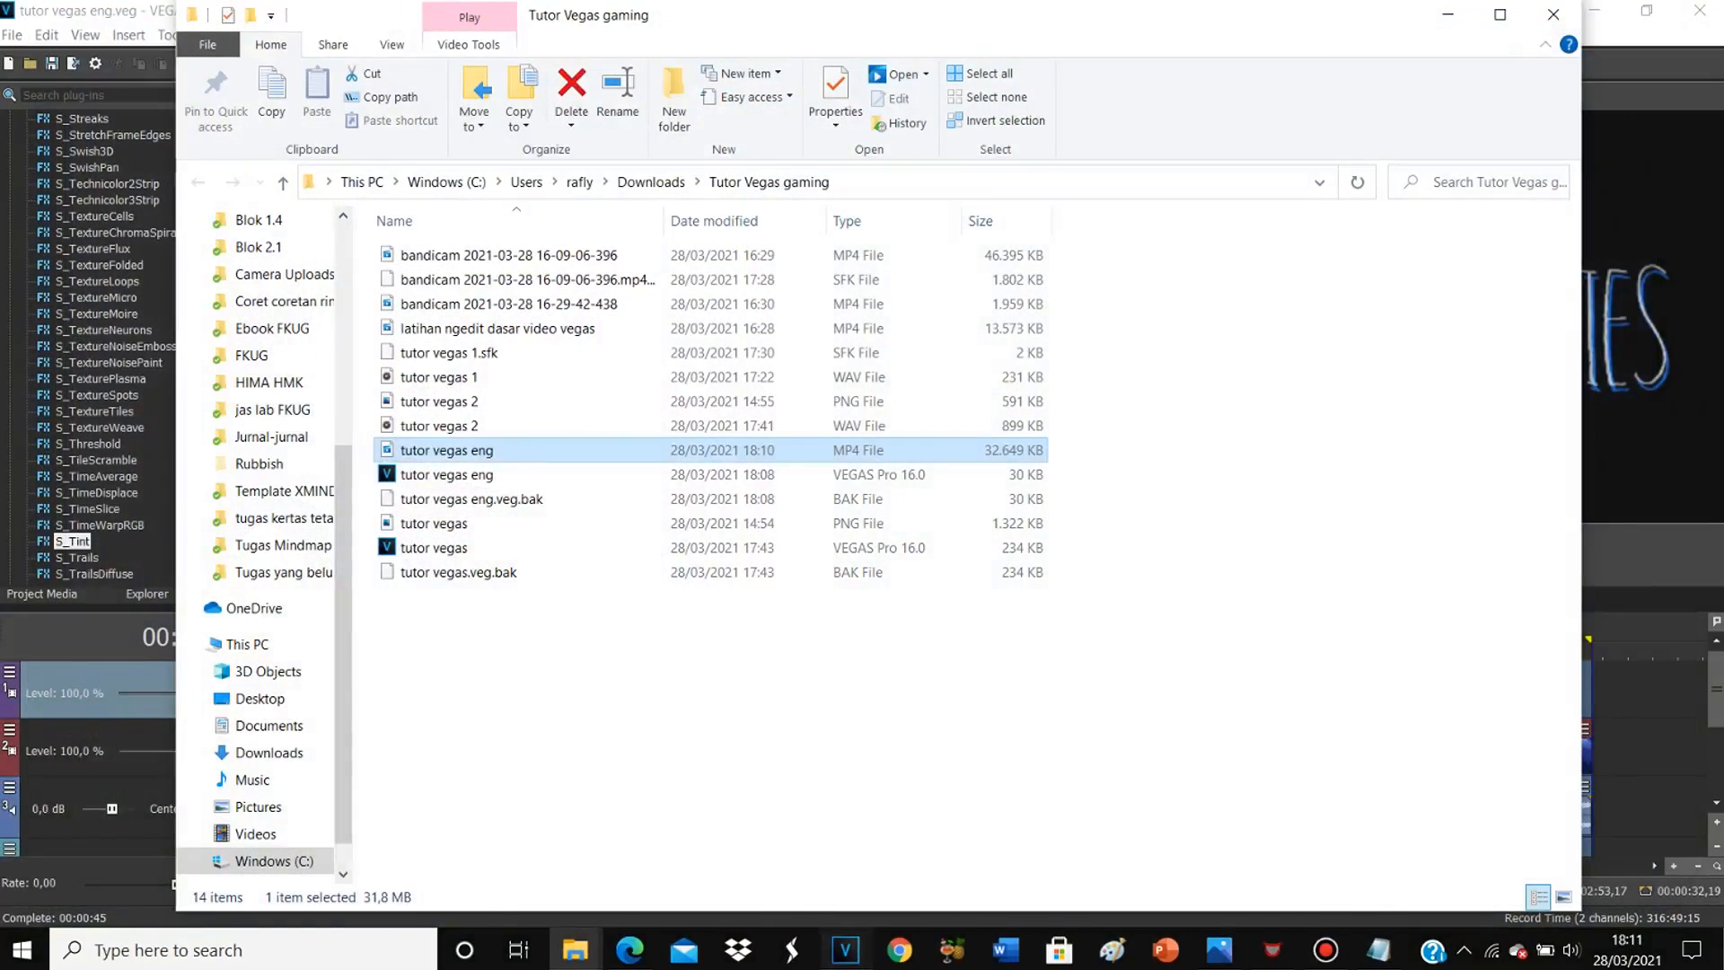
Step: Switch to VEGAS Pro and add fade-outs to the end of the last clip, about 0.7 seconds on video and 1 second on audio
left_click(846, 950)
left_click(985, 855)
left_click(1220, 692)
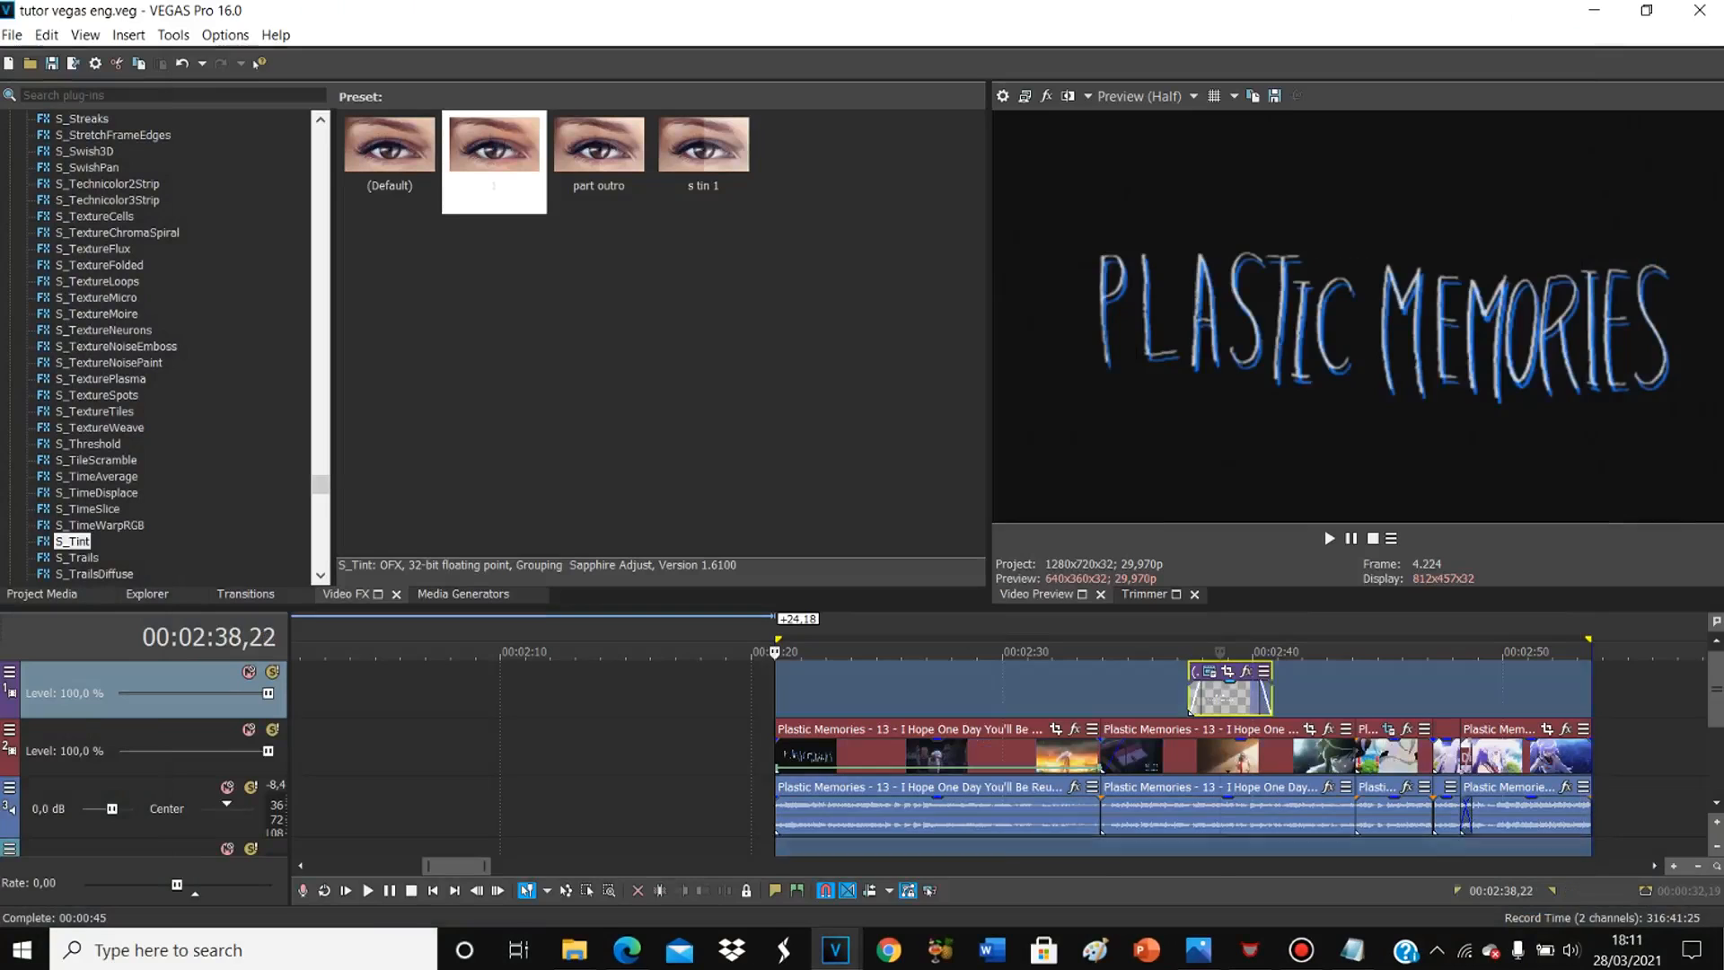
left_click(1307, 757)
scroll(1307, 756, "up", 3)
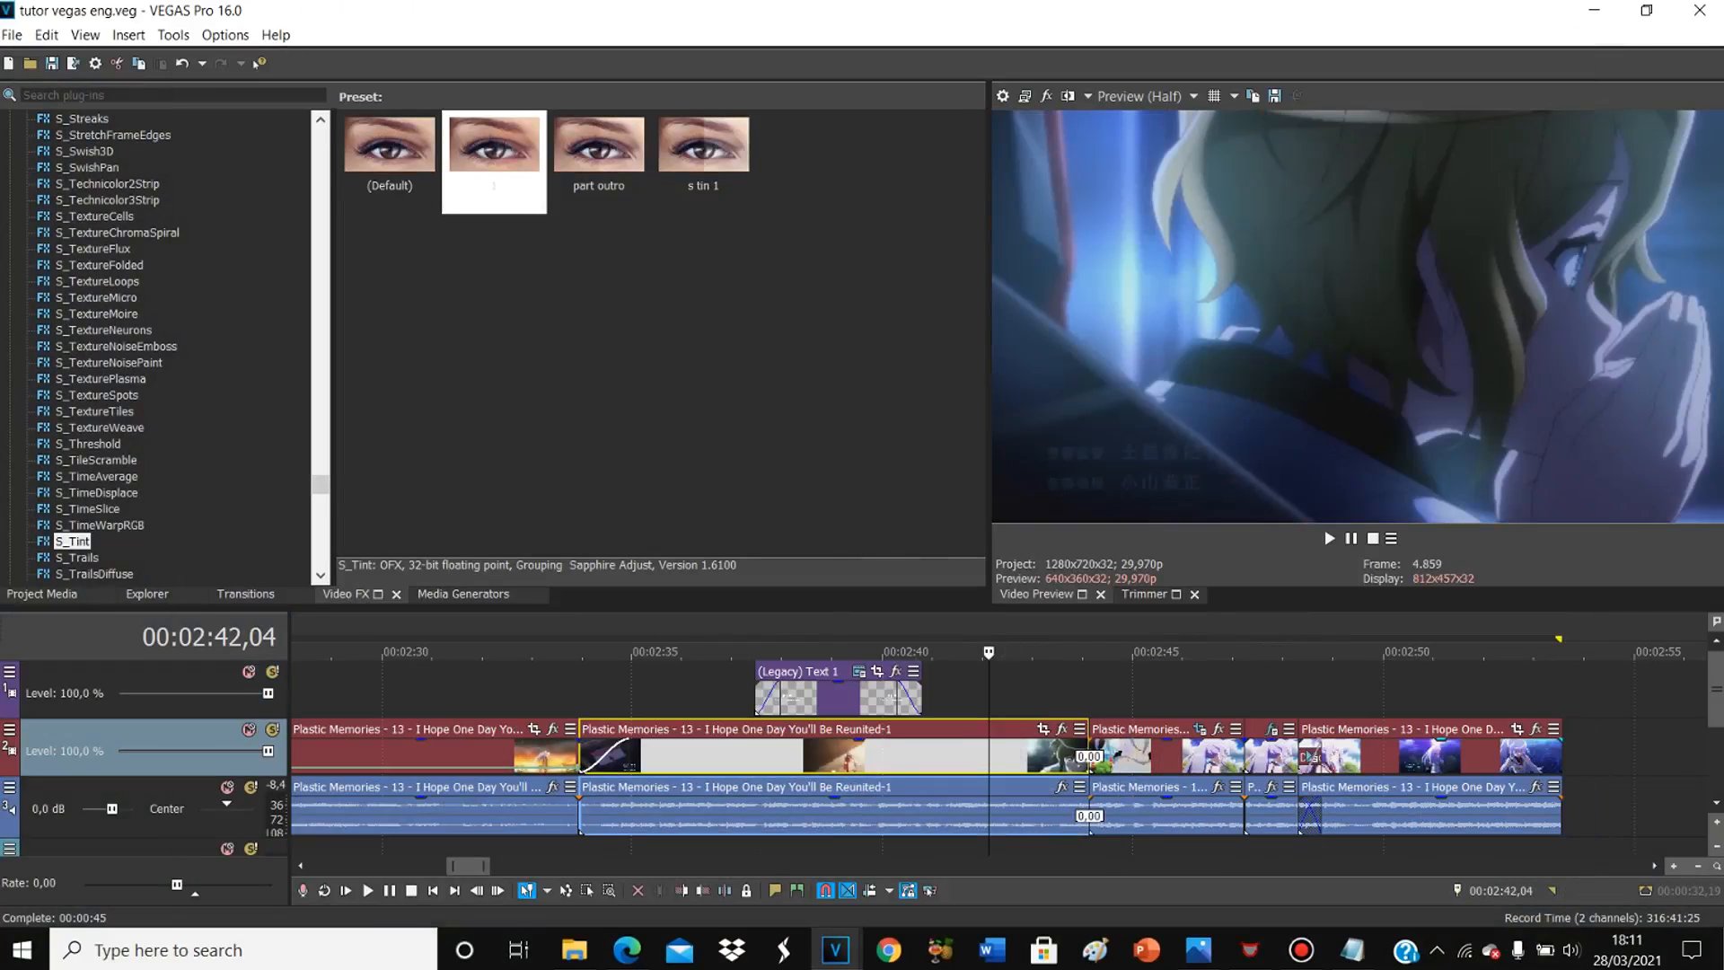
scroll(997, 754, "down", 2)
left_click(1516, 756)
scroll(1516, 757, "up", 2)
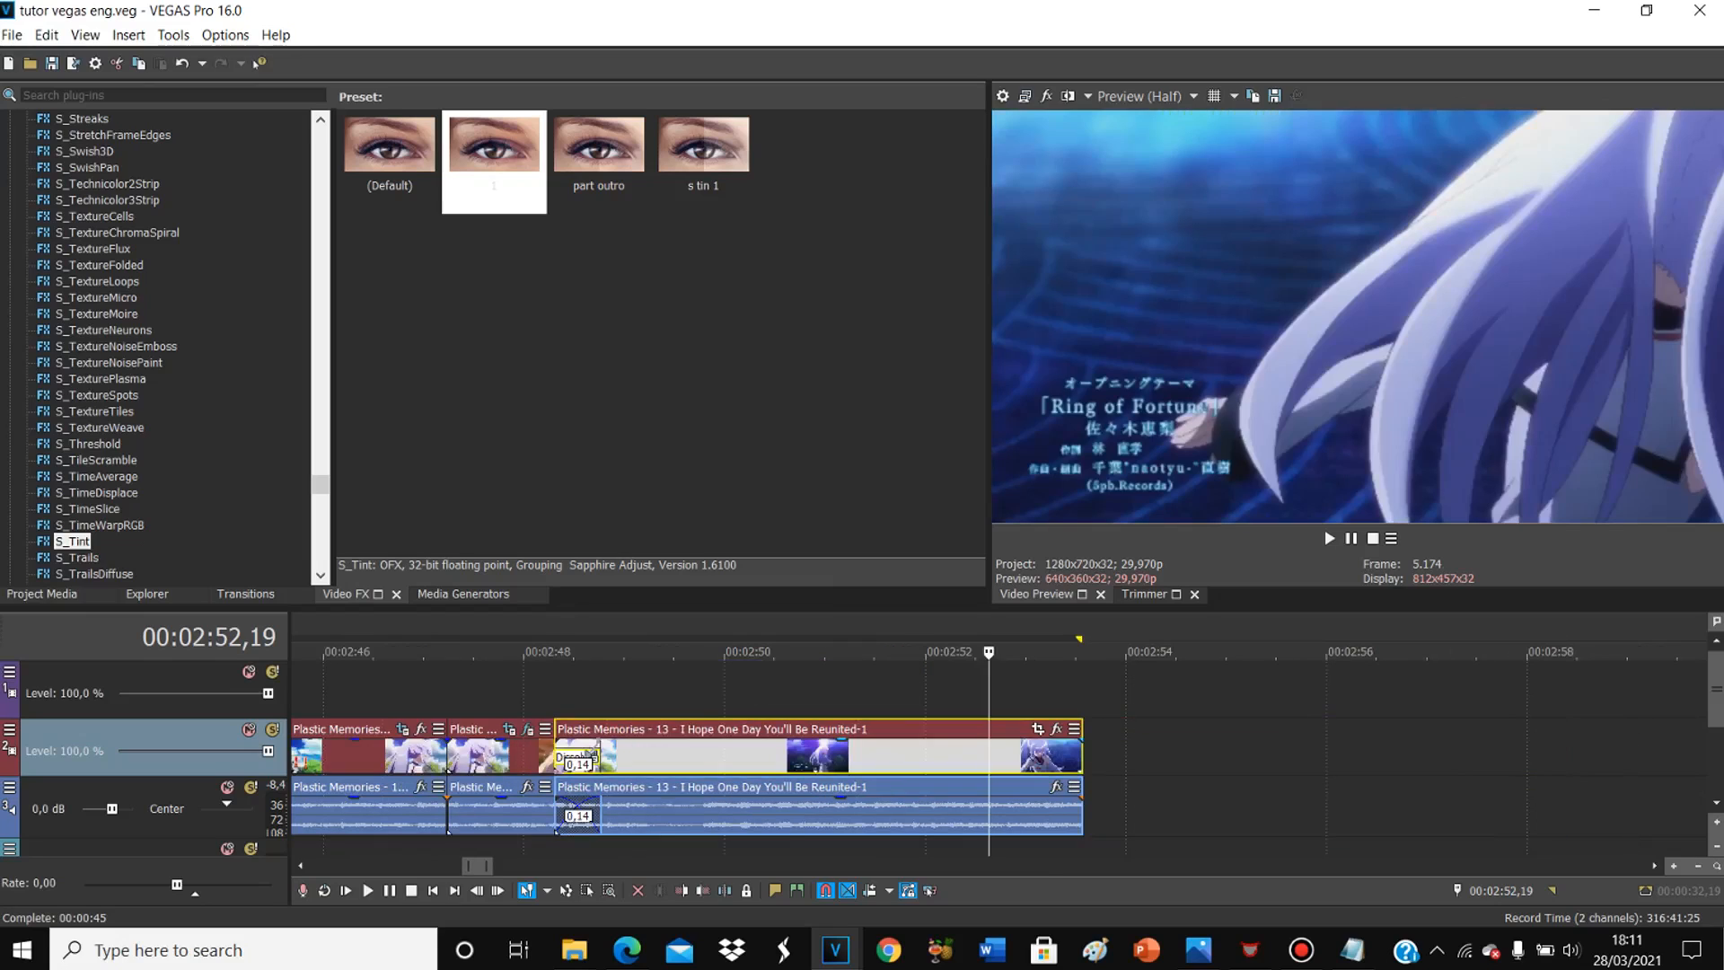
left_click_drag(1081, 731, 1012, 738)
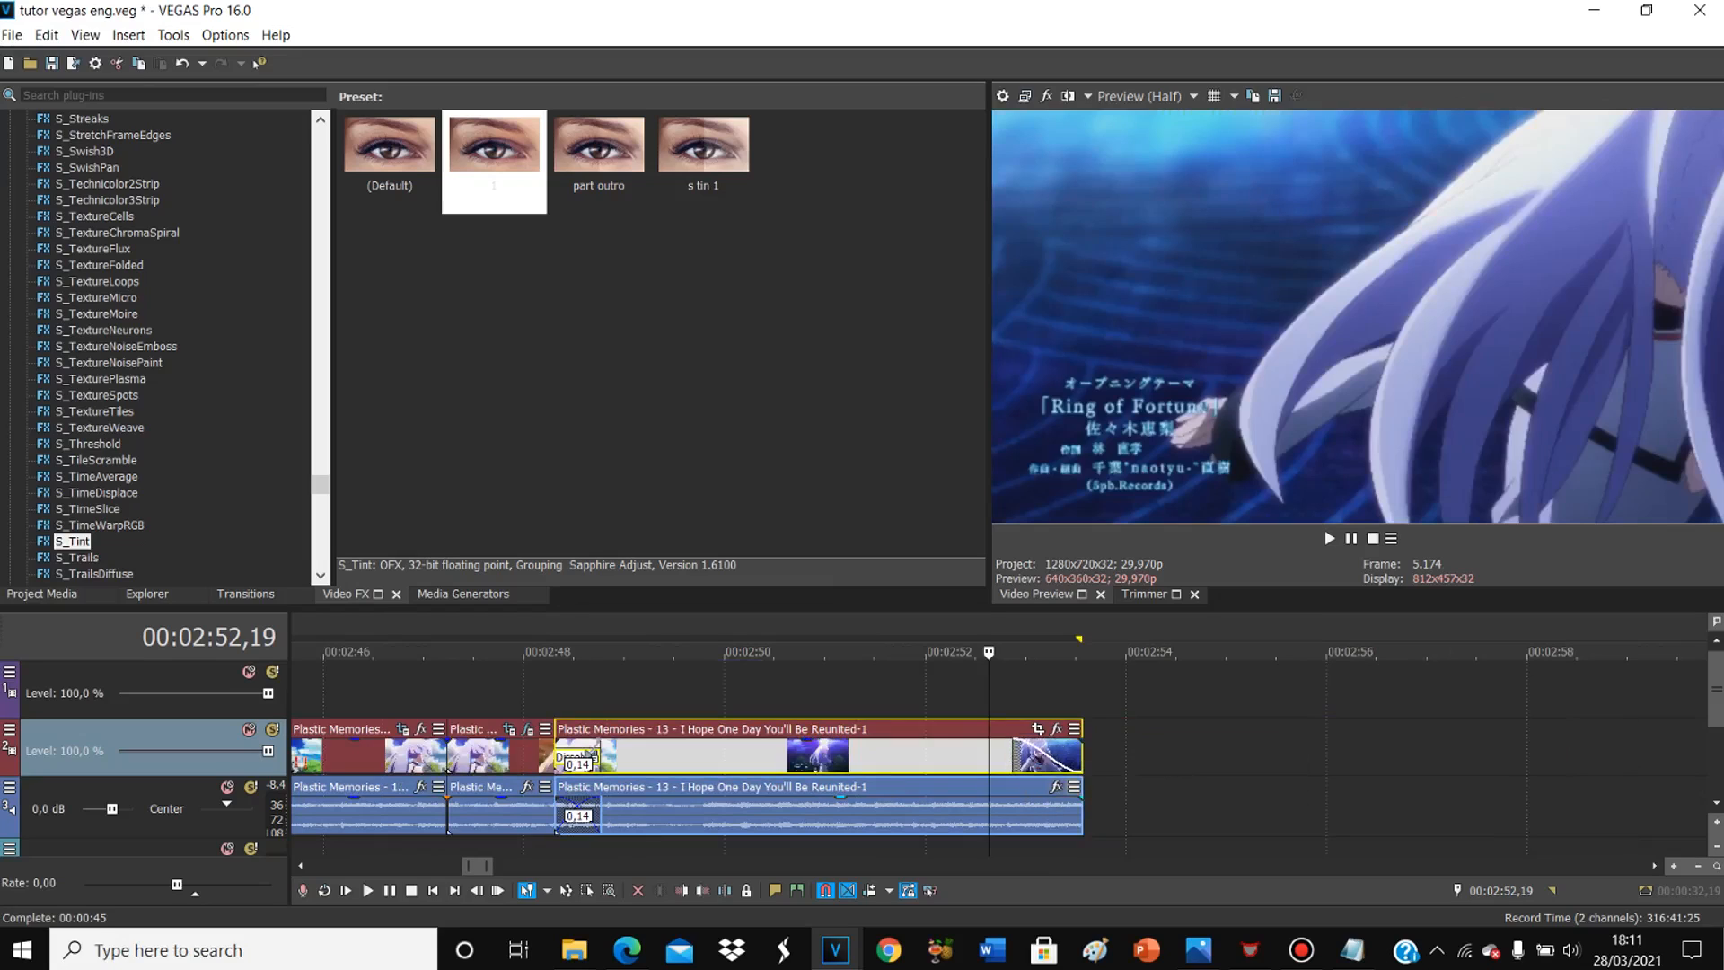
left_click_drag(1081, 789, 977, 790)
Step: Preview the faded ending of the last clip, restarting playback from about 00:02:51
left_click(966, 703)
key("space")
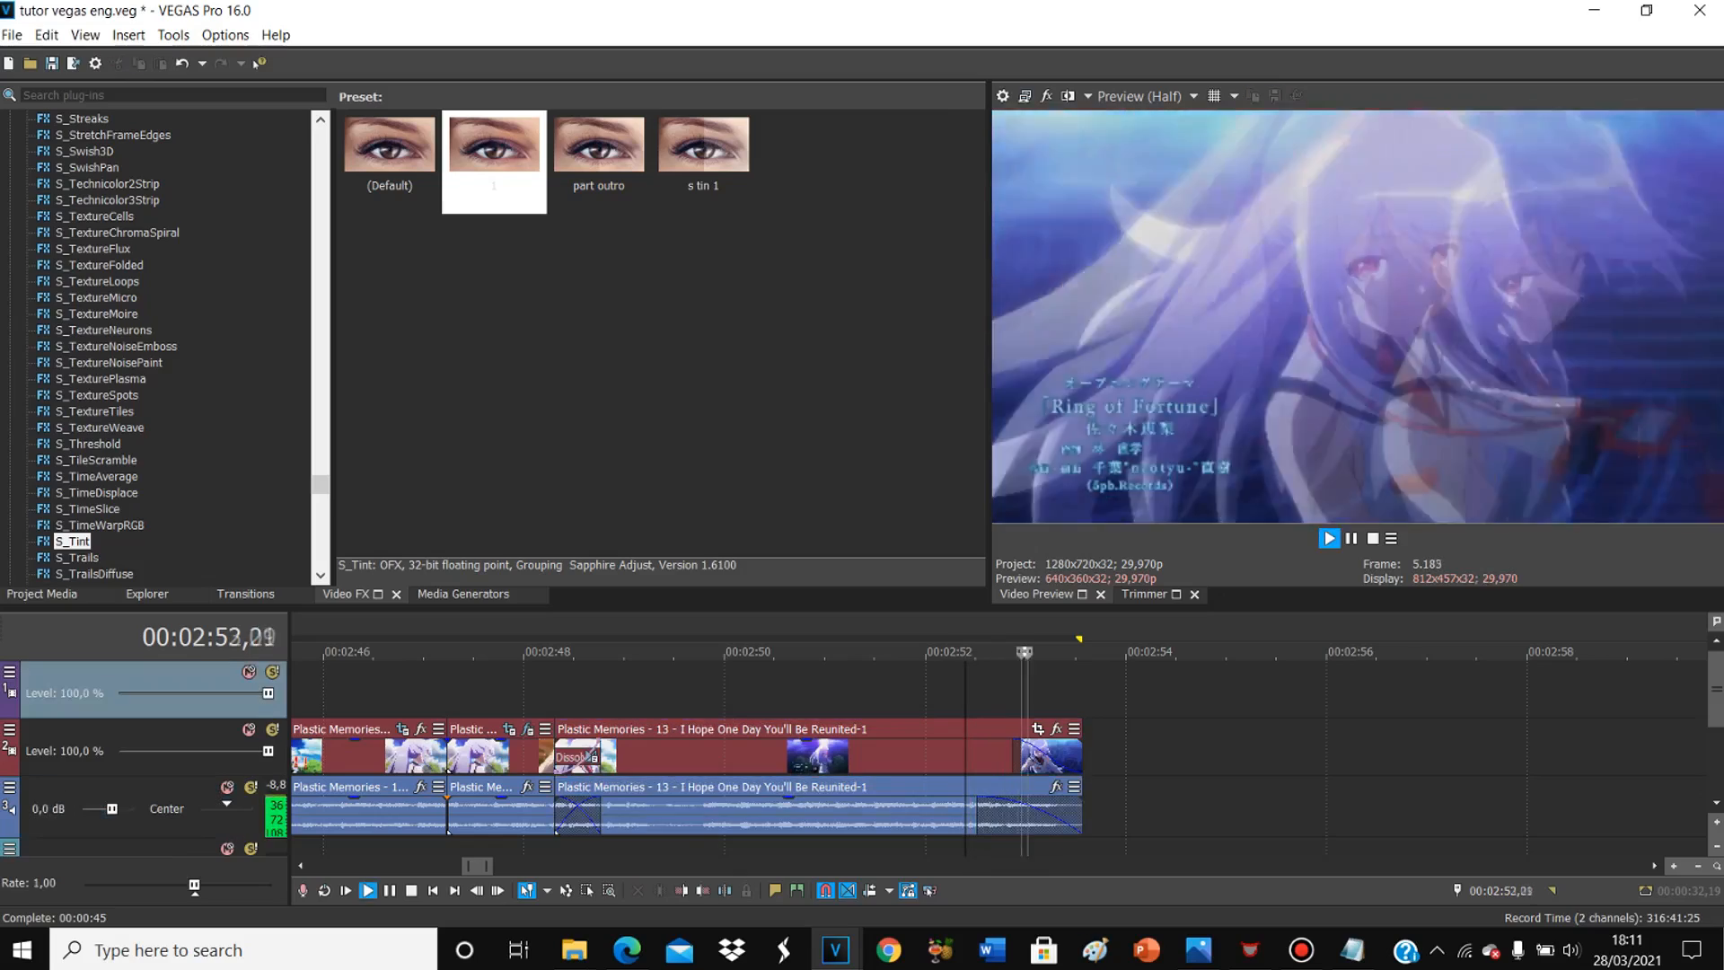
key("space")
left_click(832, 703)
key("space")
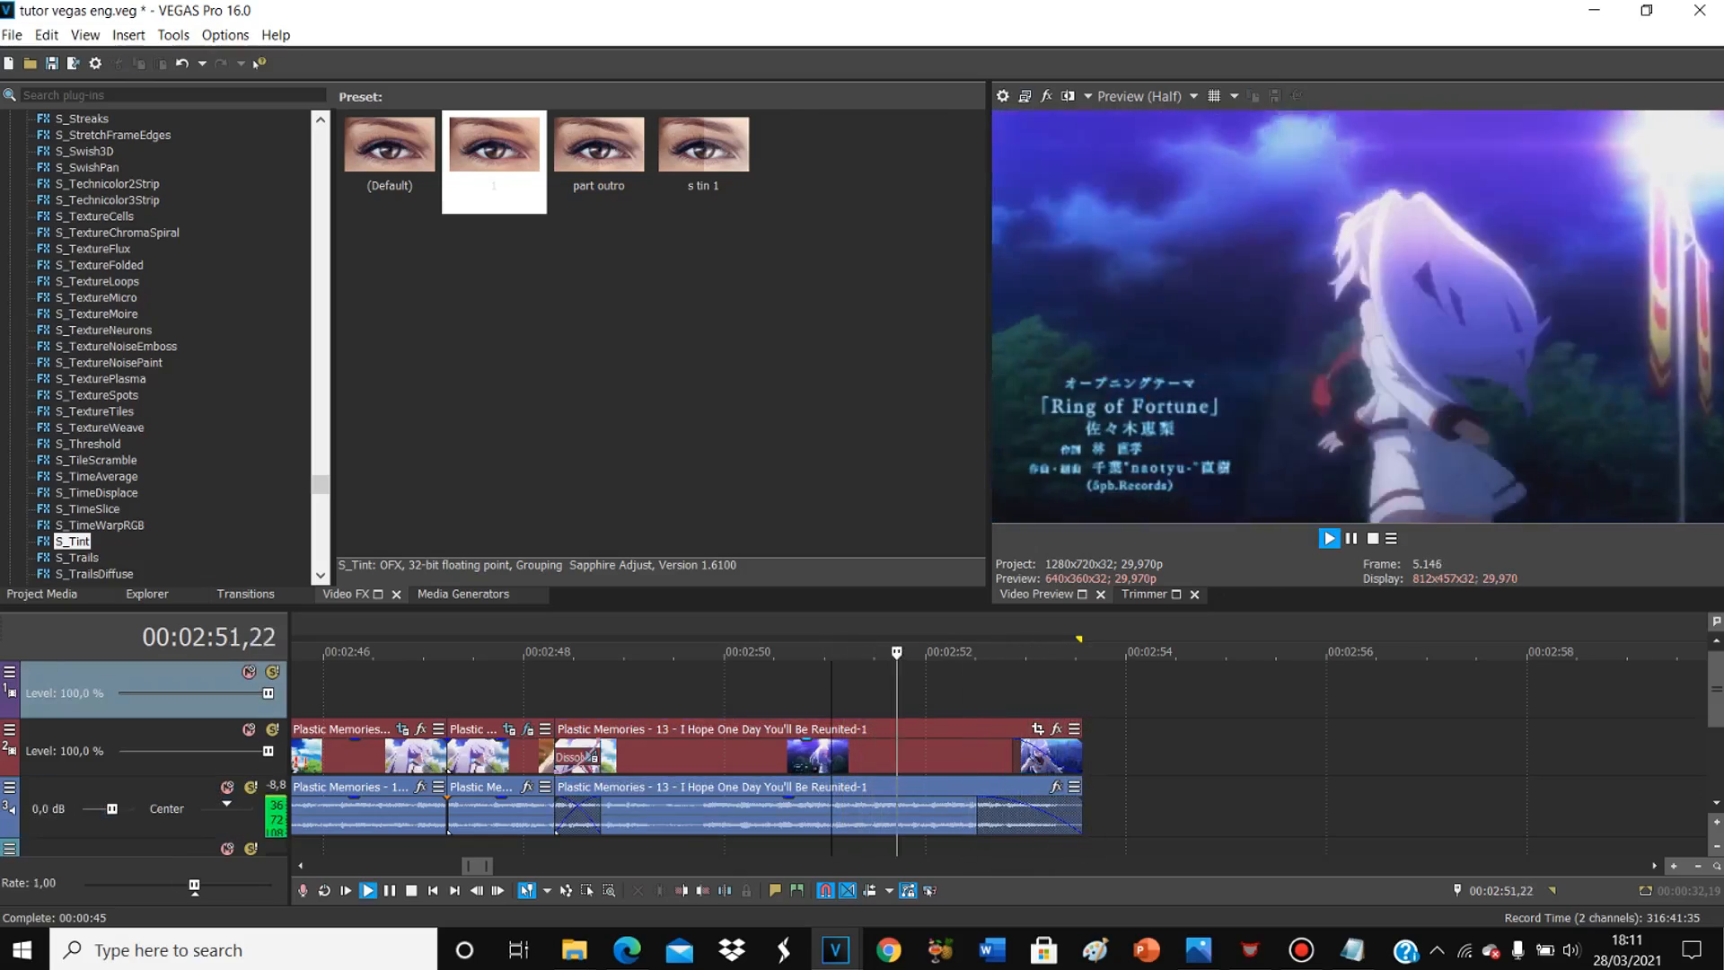